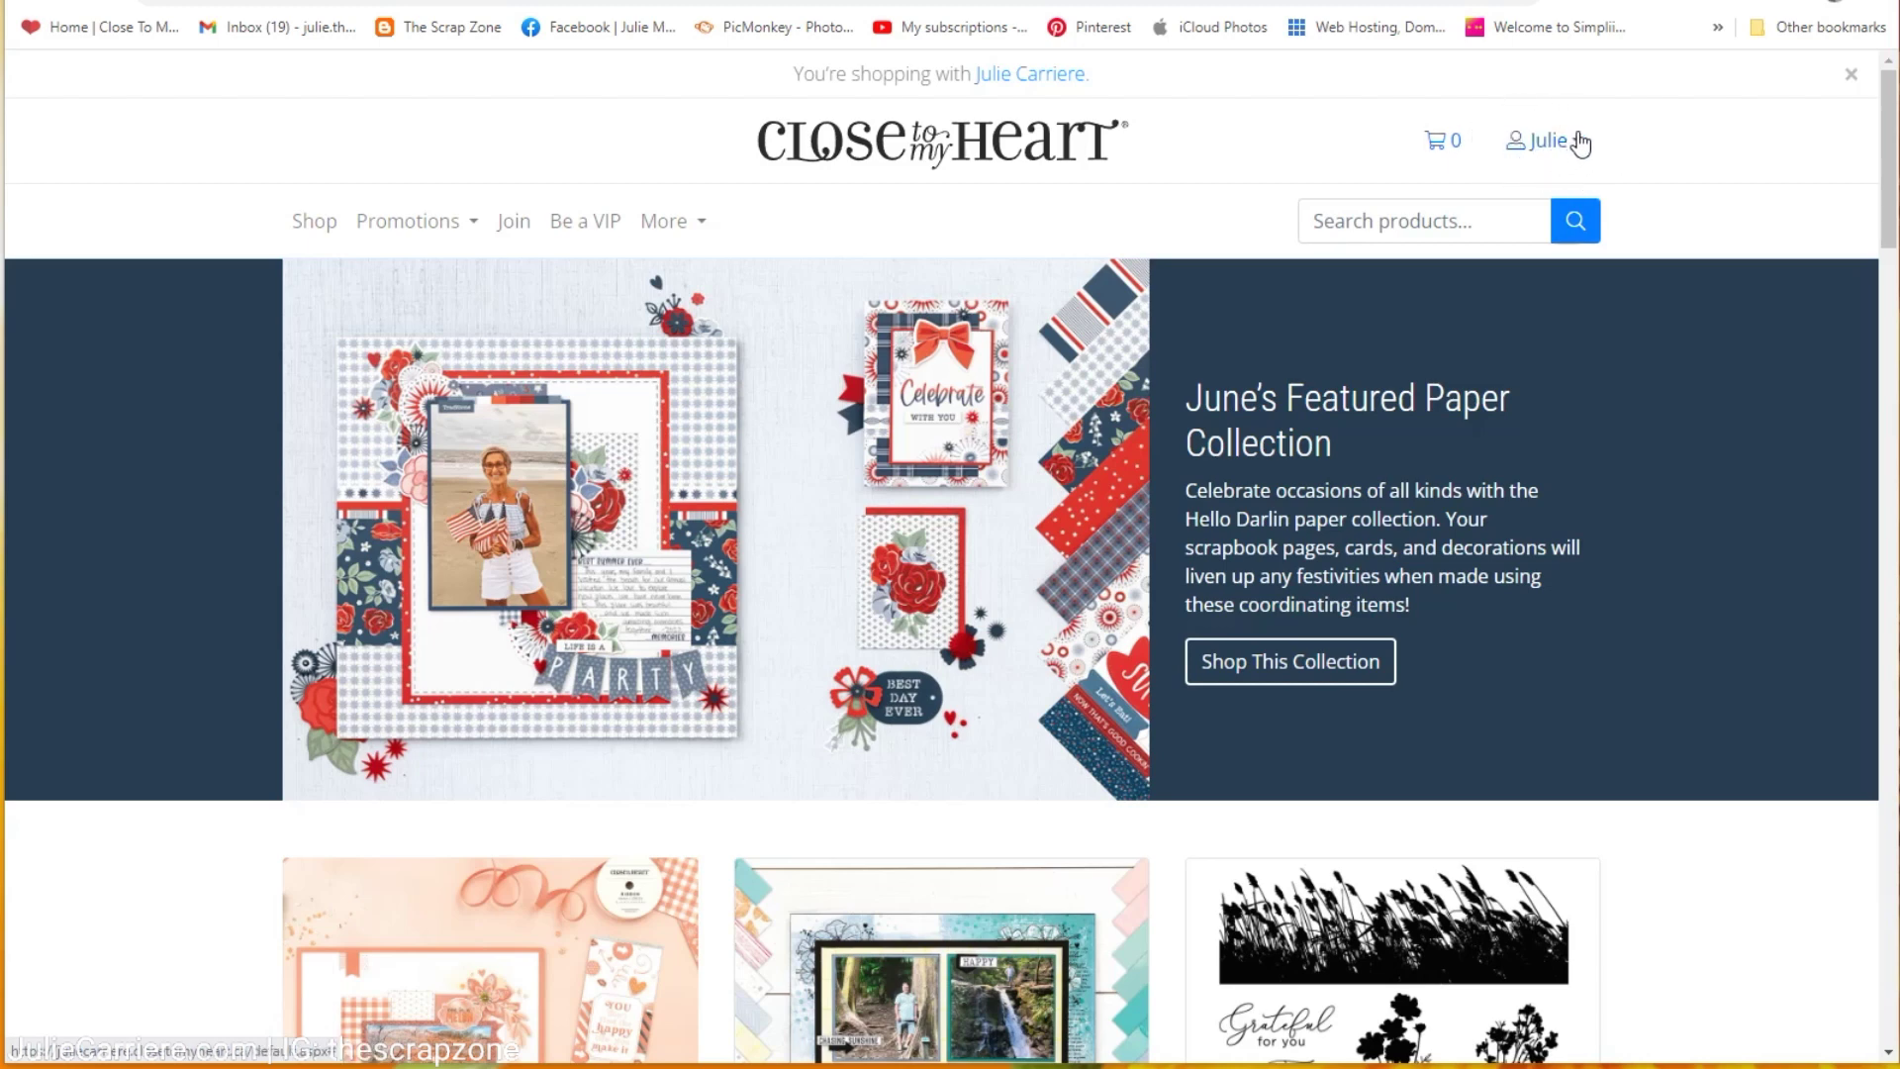
# Open the Digital Library in the account area of the Close To My Heart website
pyautogui.click(1579, 143)
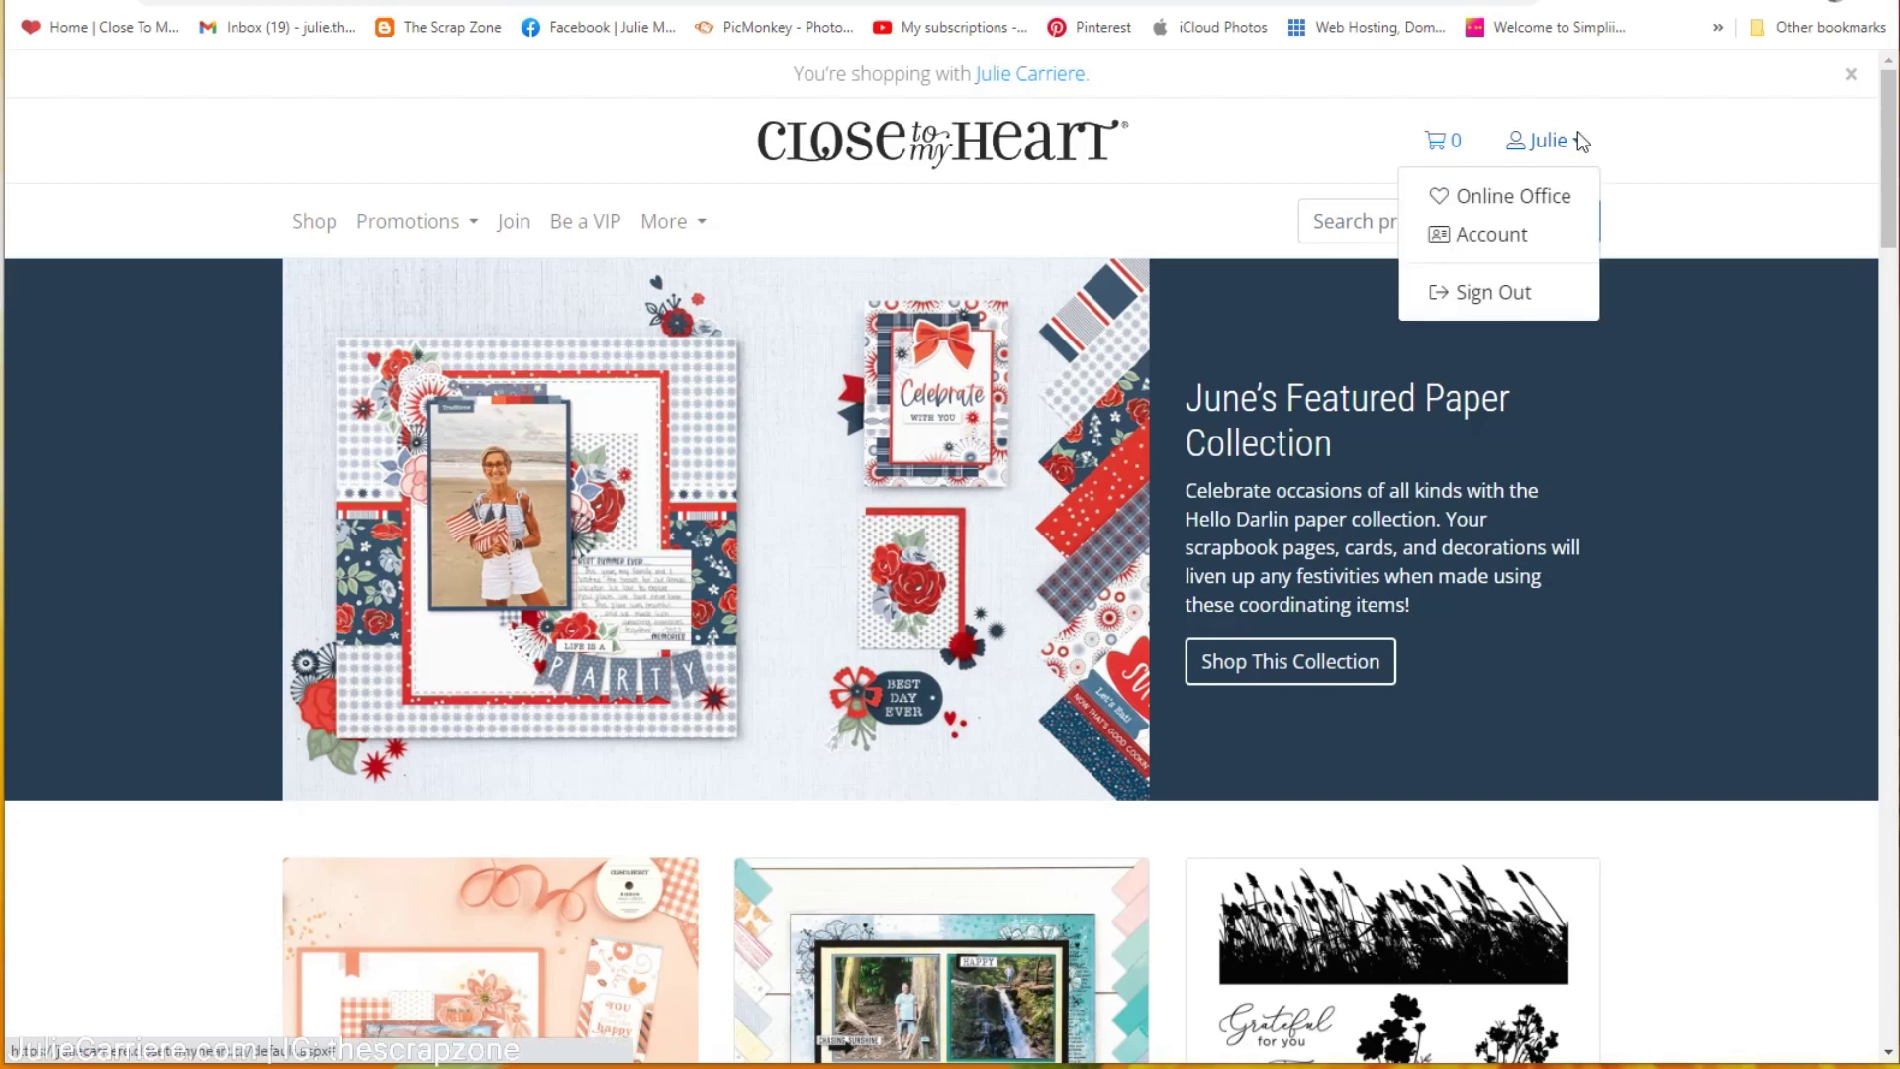
pyautogui.click(1491, 236)
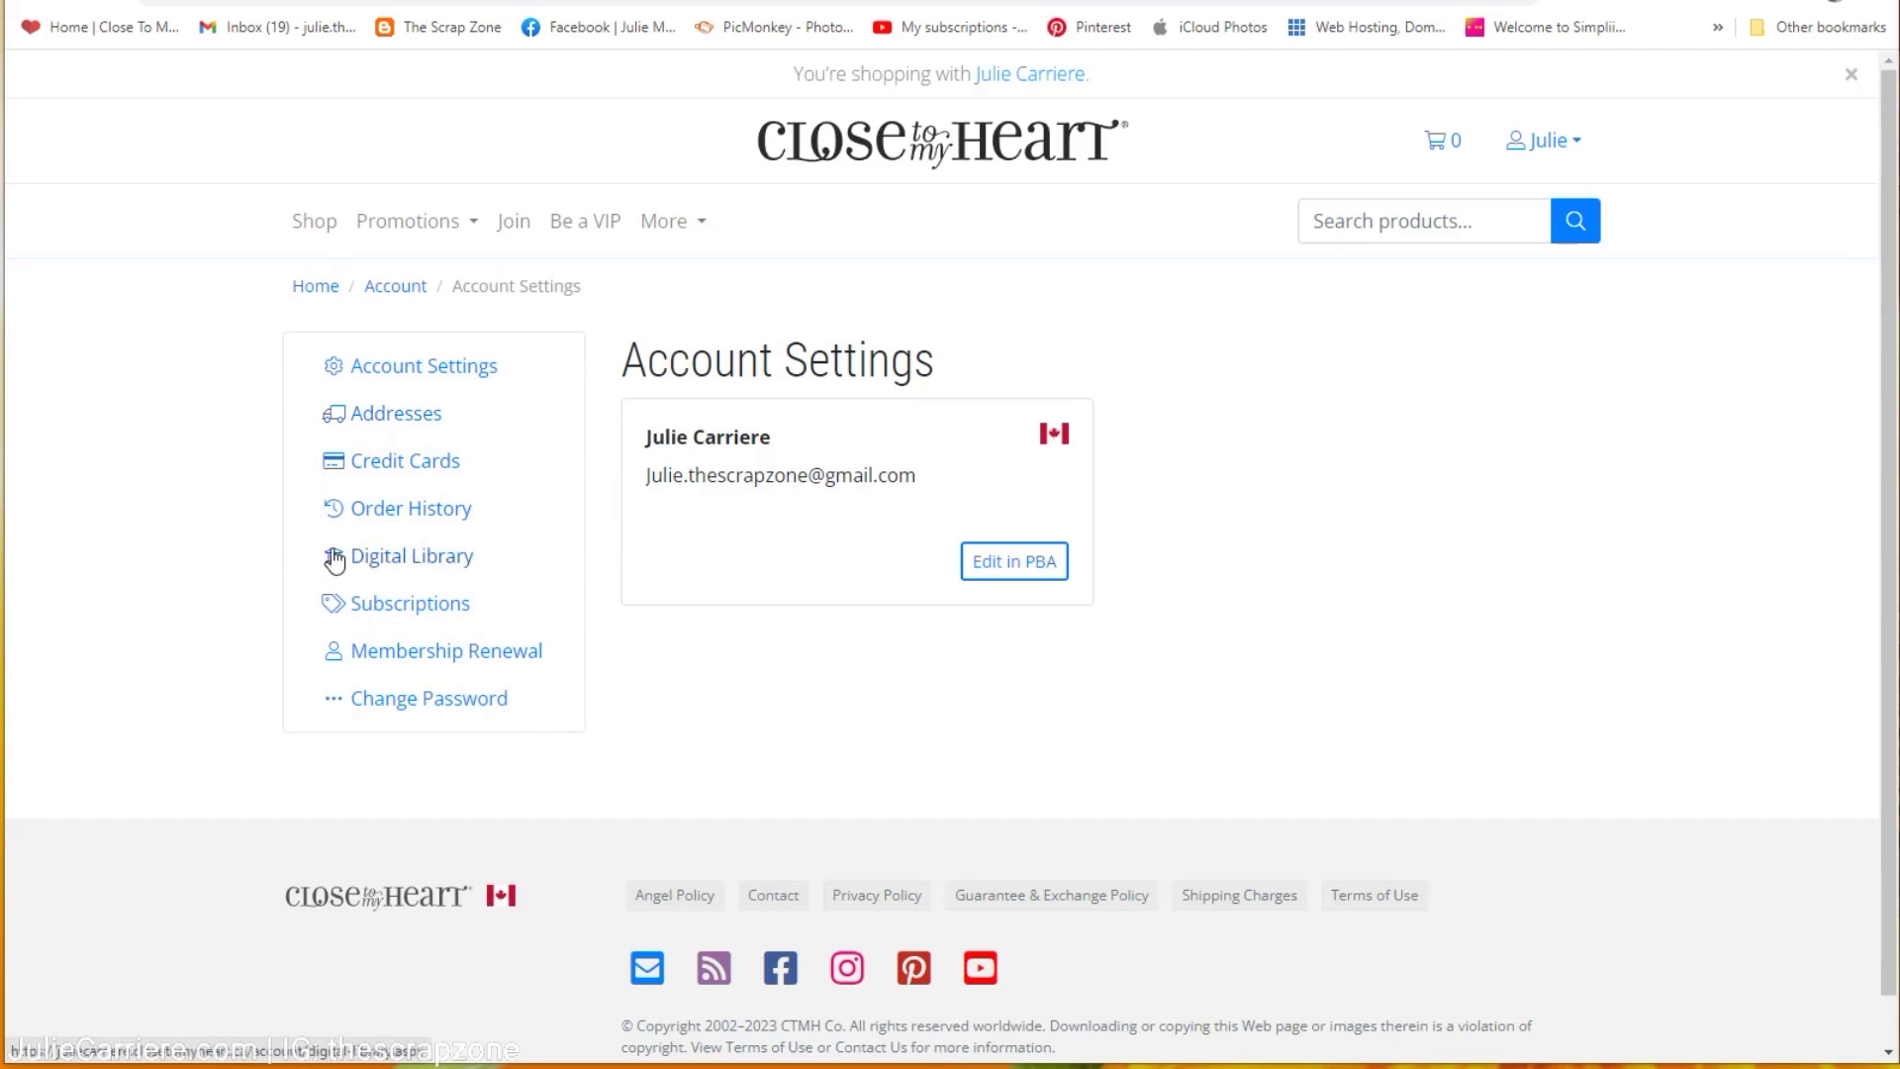
pyautogui.click(420, 566)
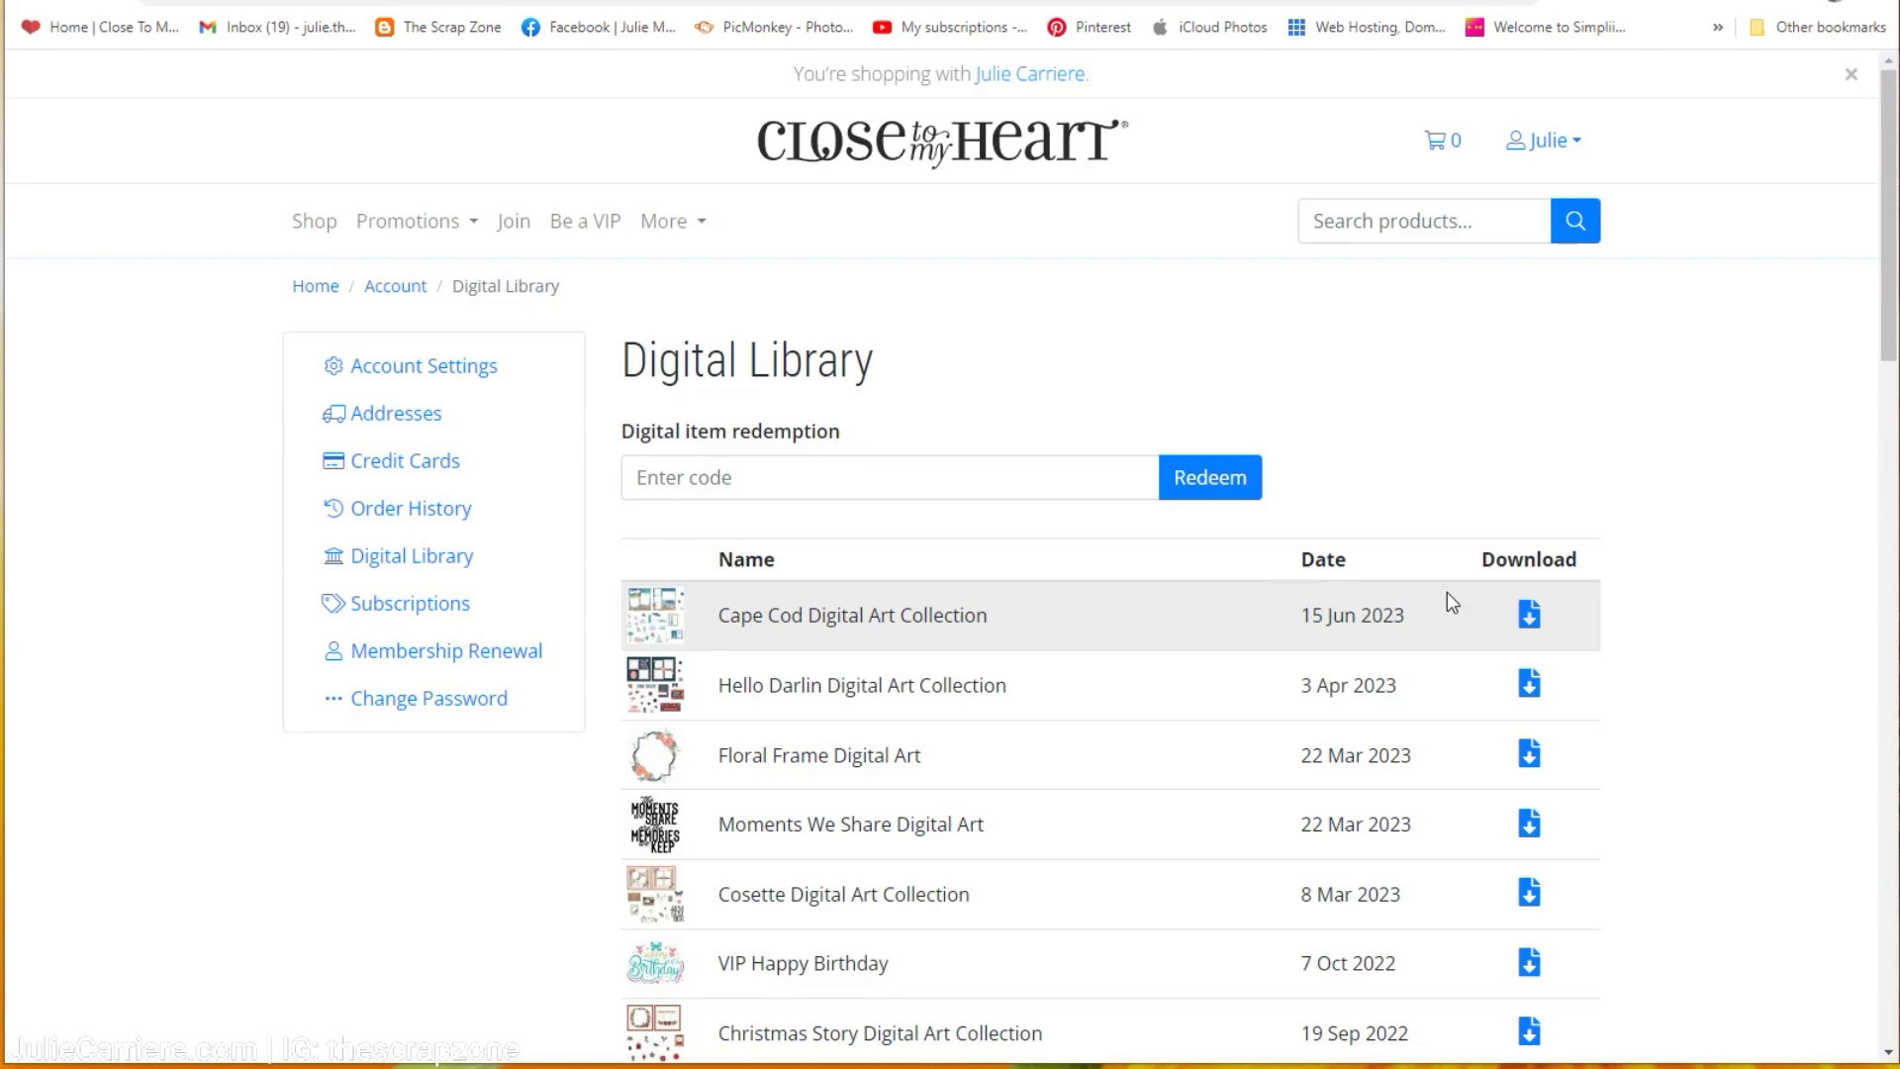
# Download the Cape Cod Digital Art Collection and save it as Cape Cod Digital Art Collection.zip in the CTMH Digital Library folder
pyautogui.click(1528, 620)
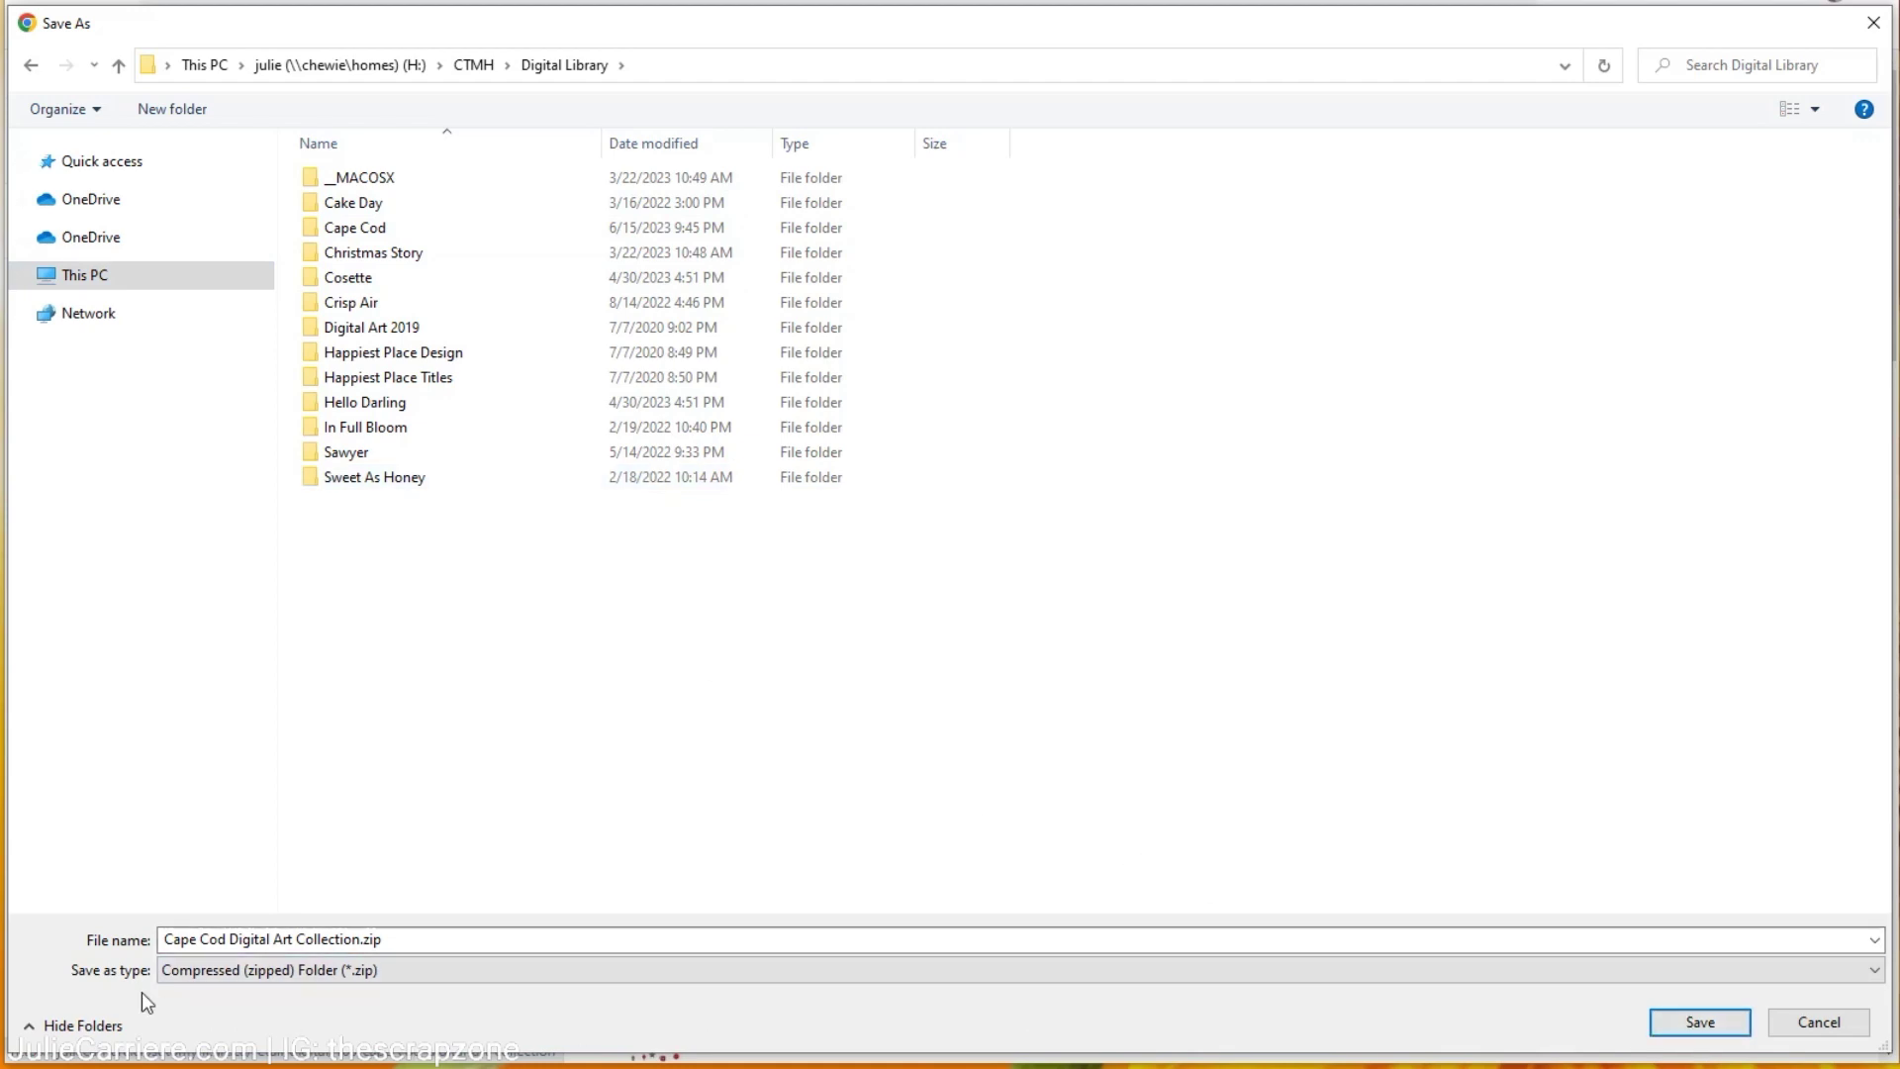
pyautogui.click(223, 940)
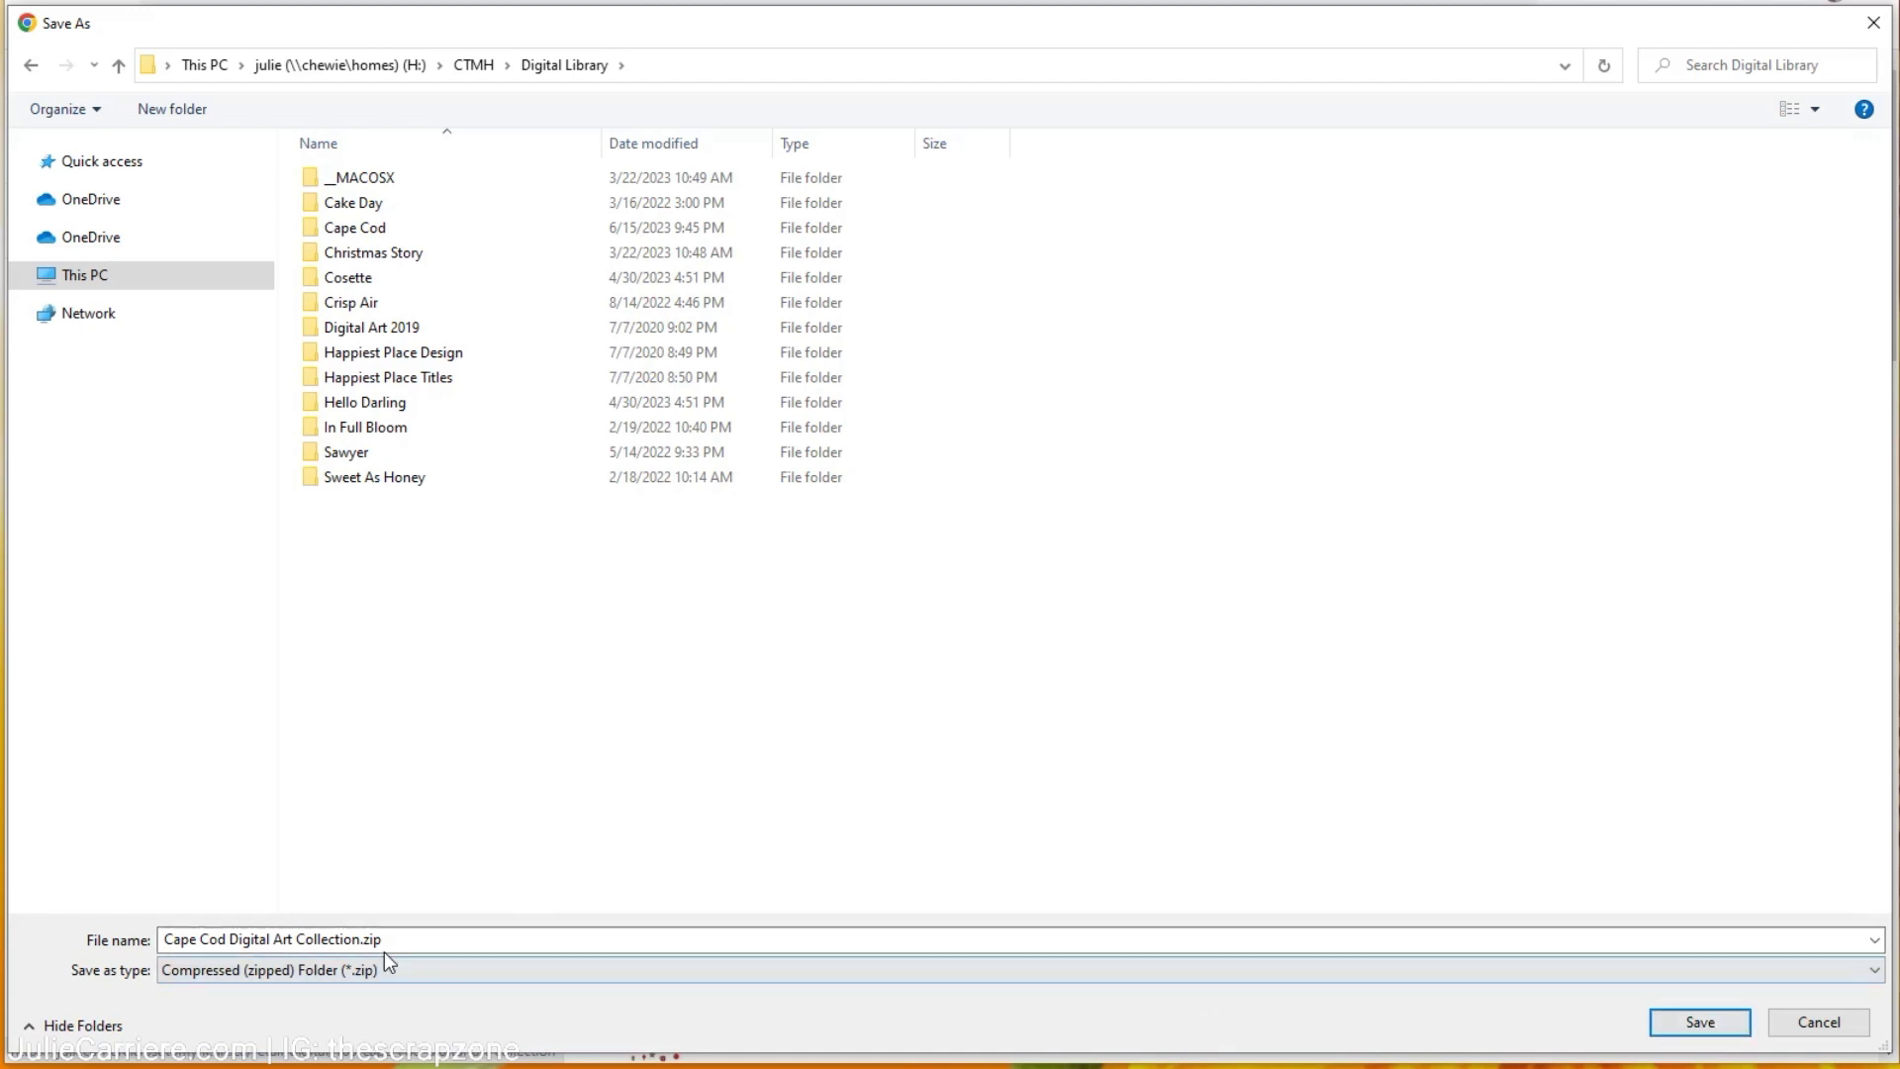
pyautogui.click(1731, 1032)
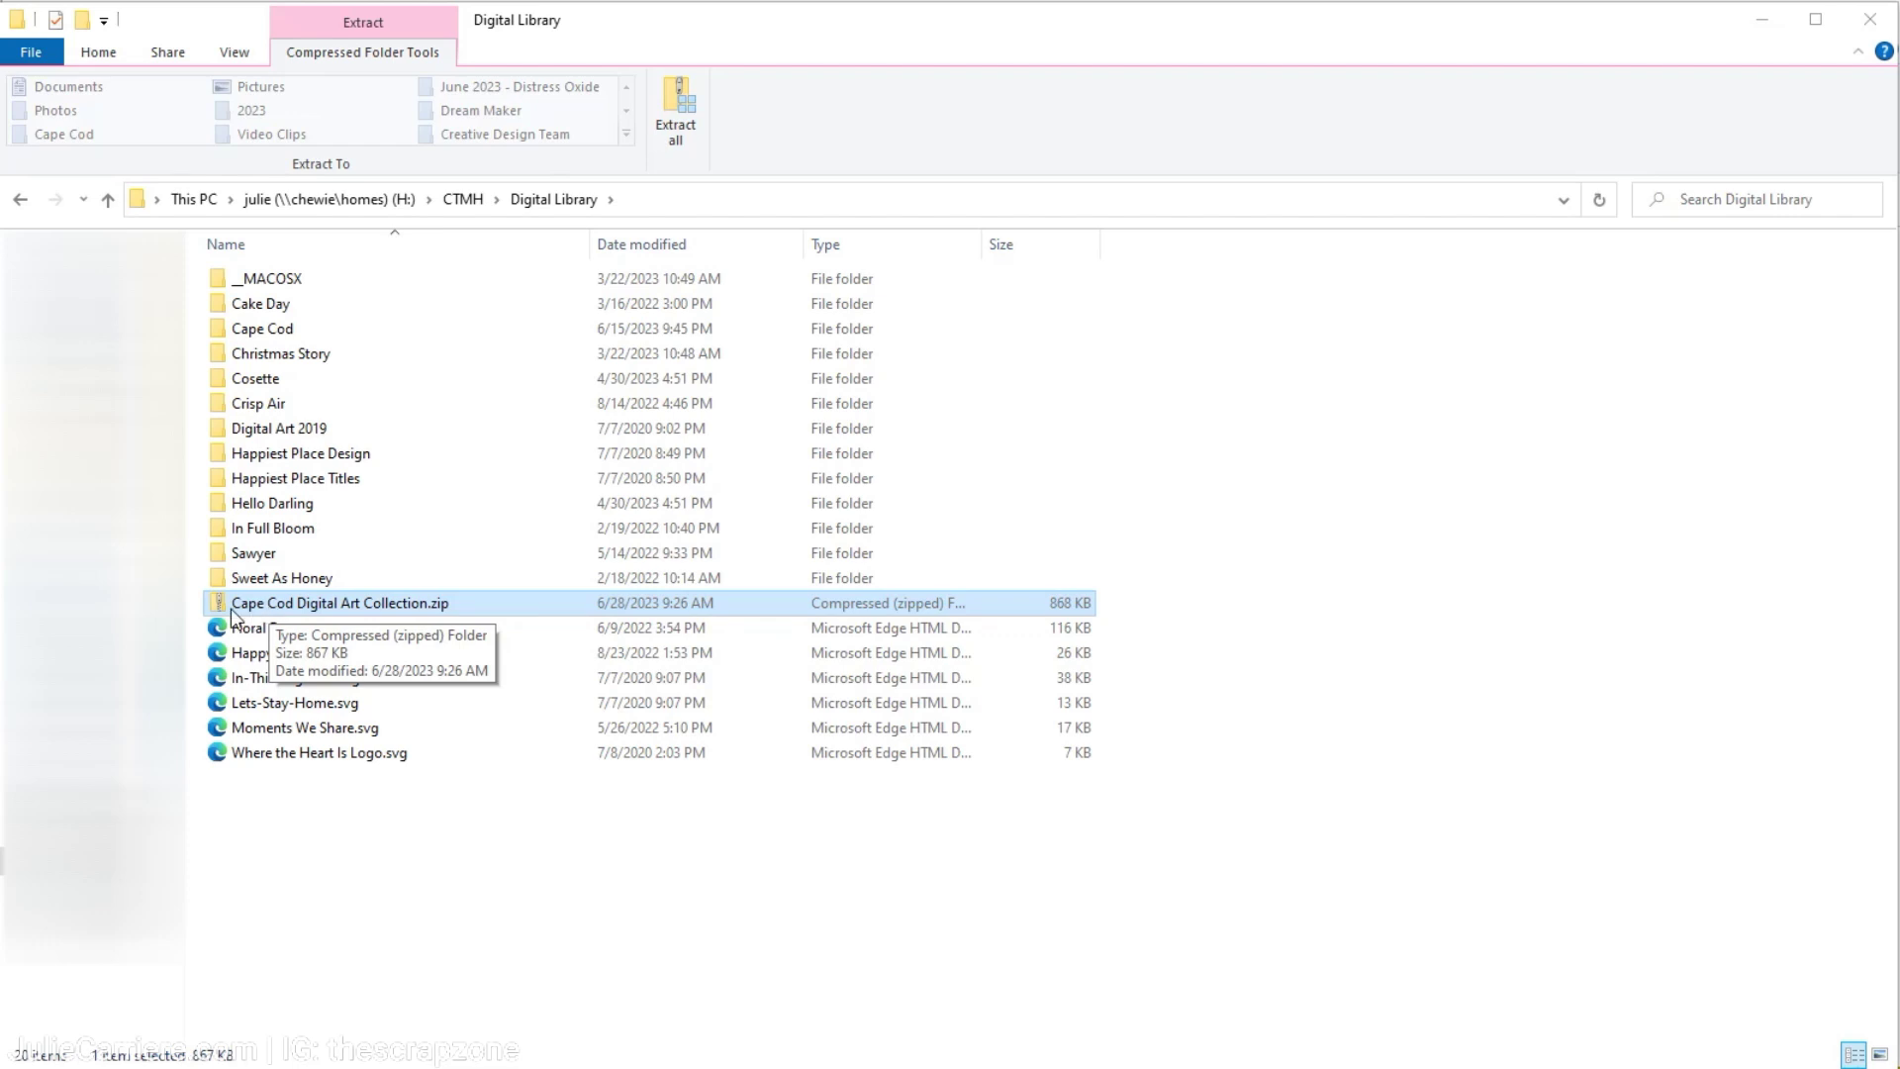
# Extract Cape Cod Digital Art Collection.zip with 7-Zip into a Cape Cod Digital Art Collection folder in H:\CTMH\Digital Library and open that folder
pyautogui.rightClick(374, 607)
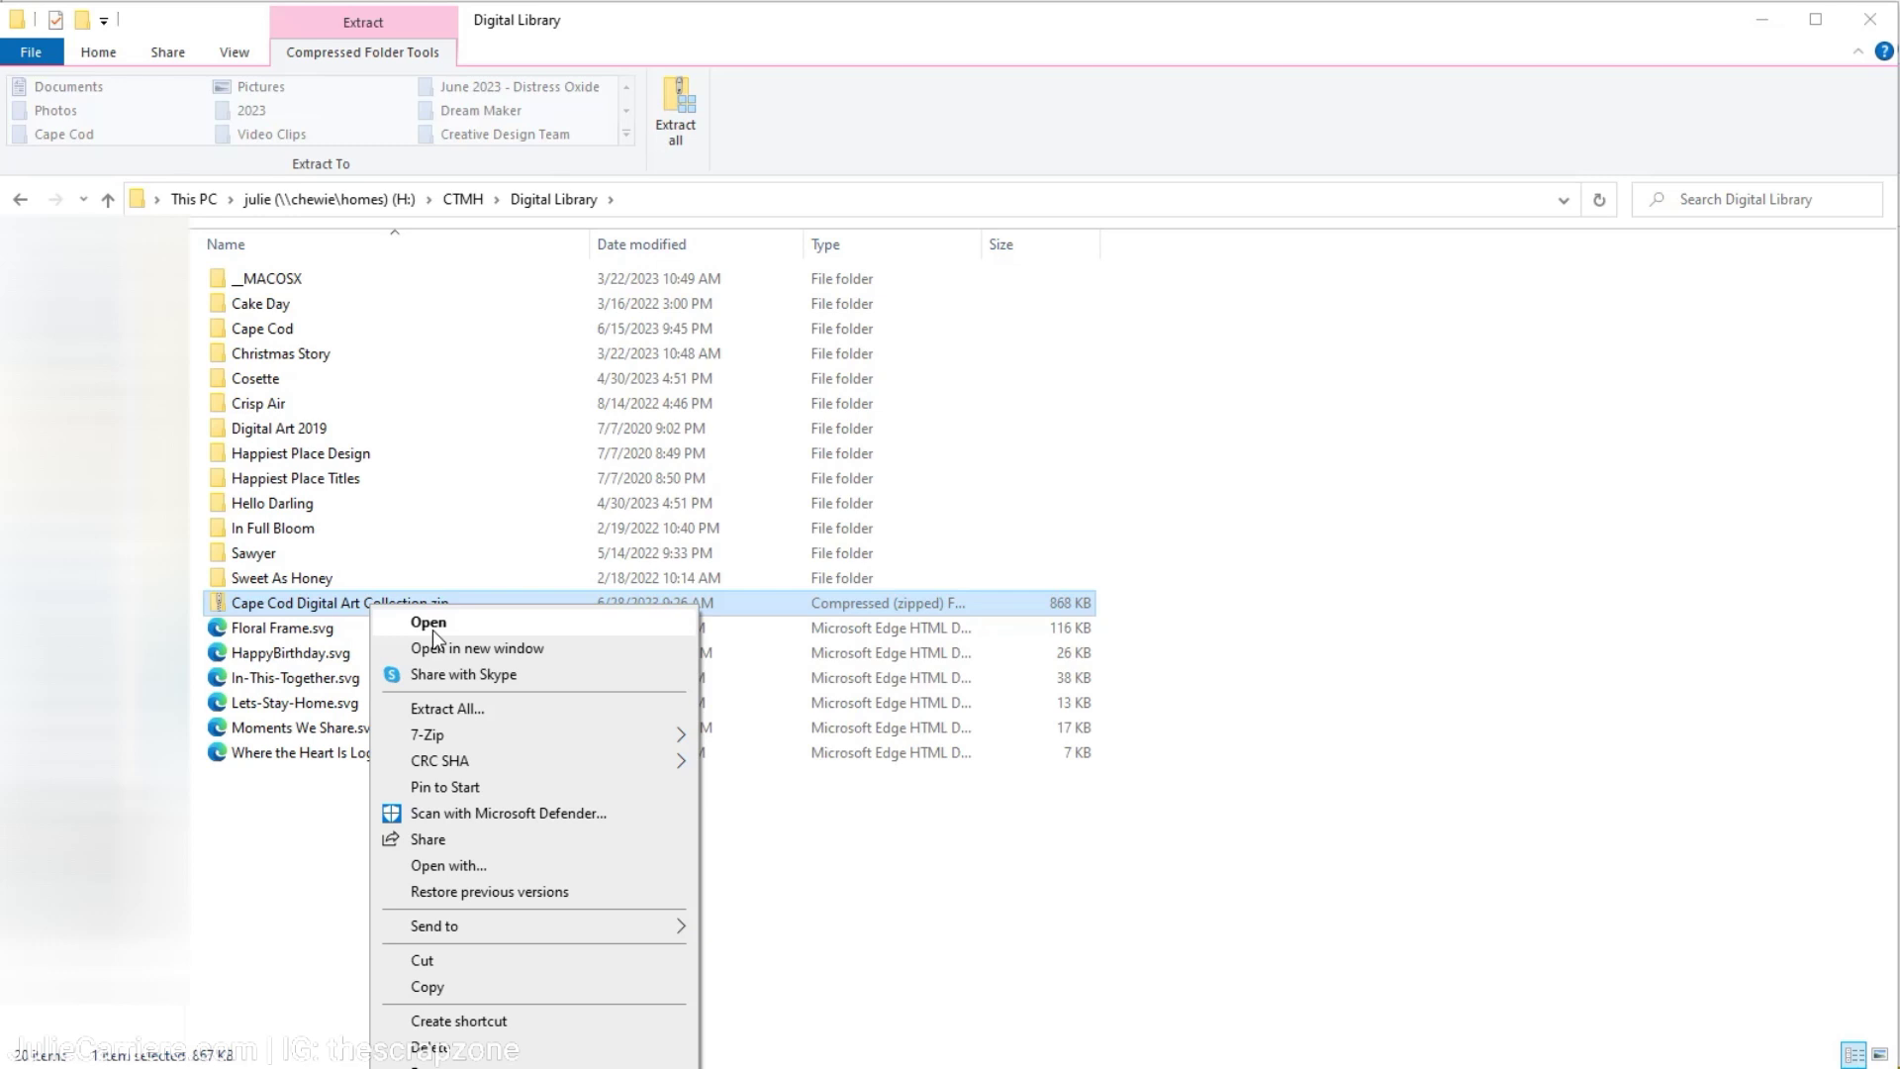
pyautogui.moveTo(442, 737)
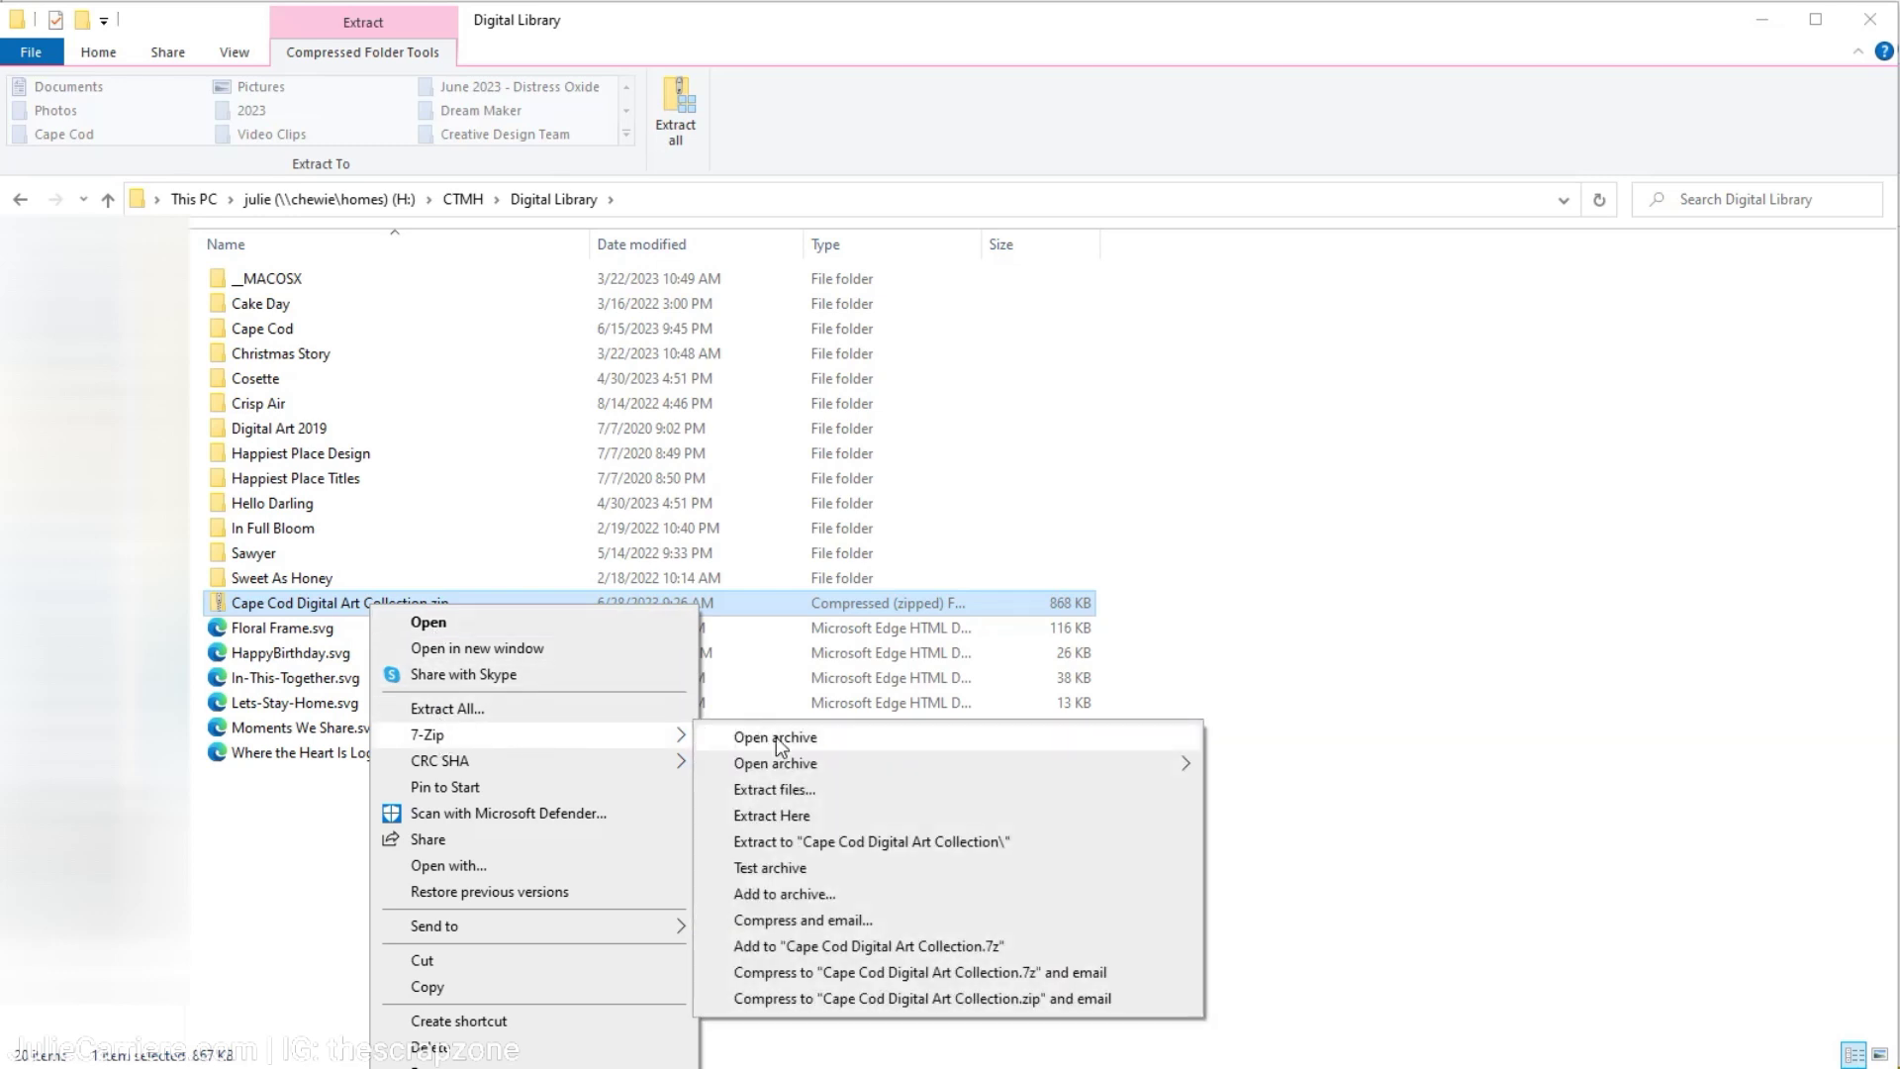
pyautogui.click(775, 790)
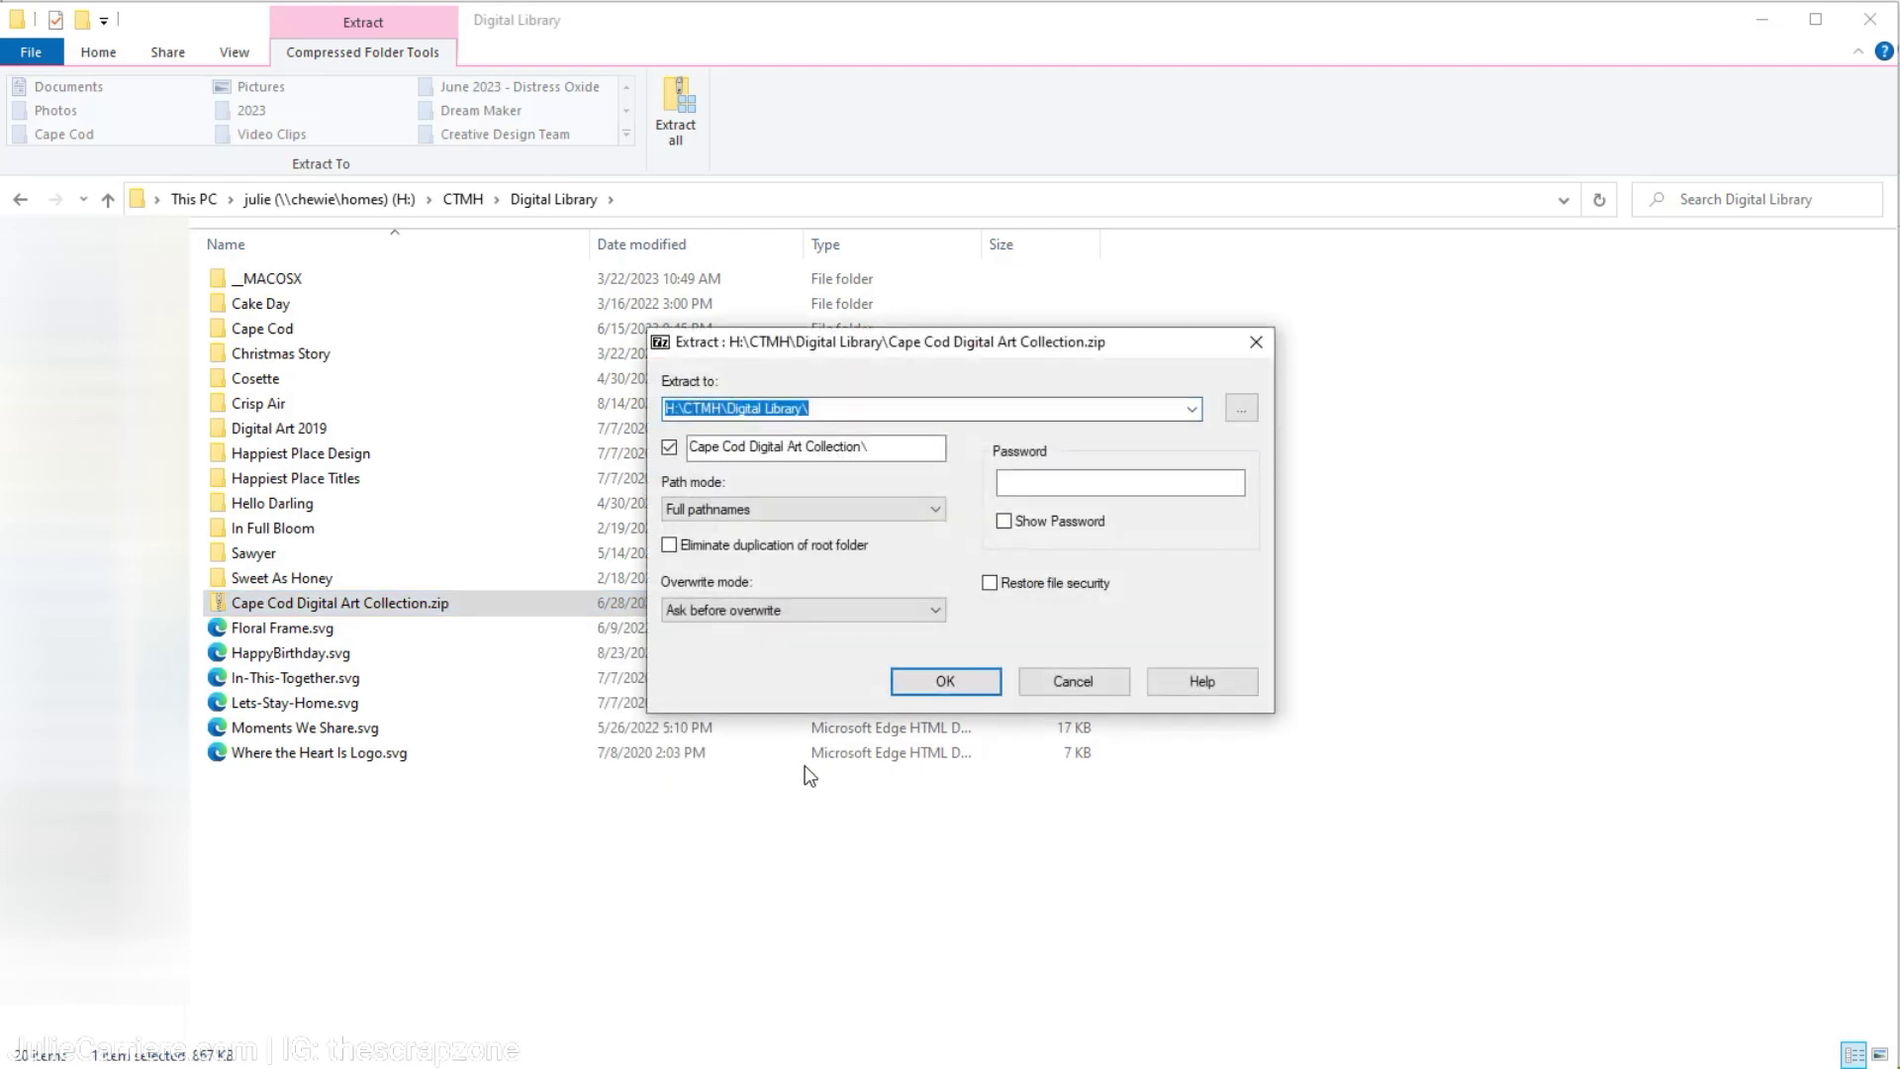
pyautogui.click(944, 682)
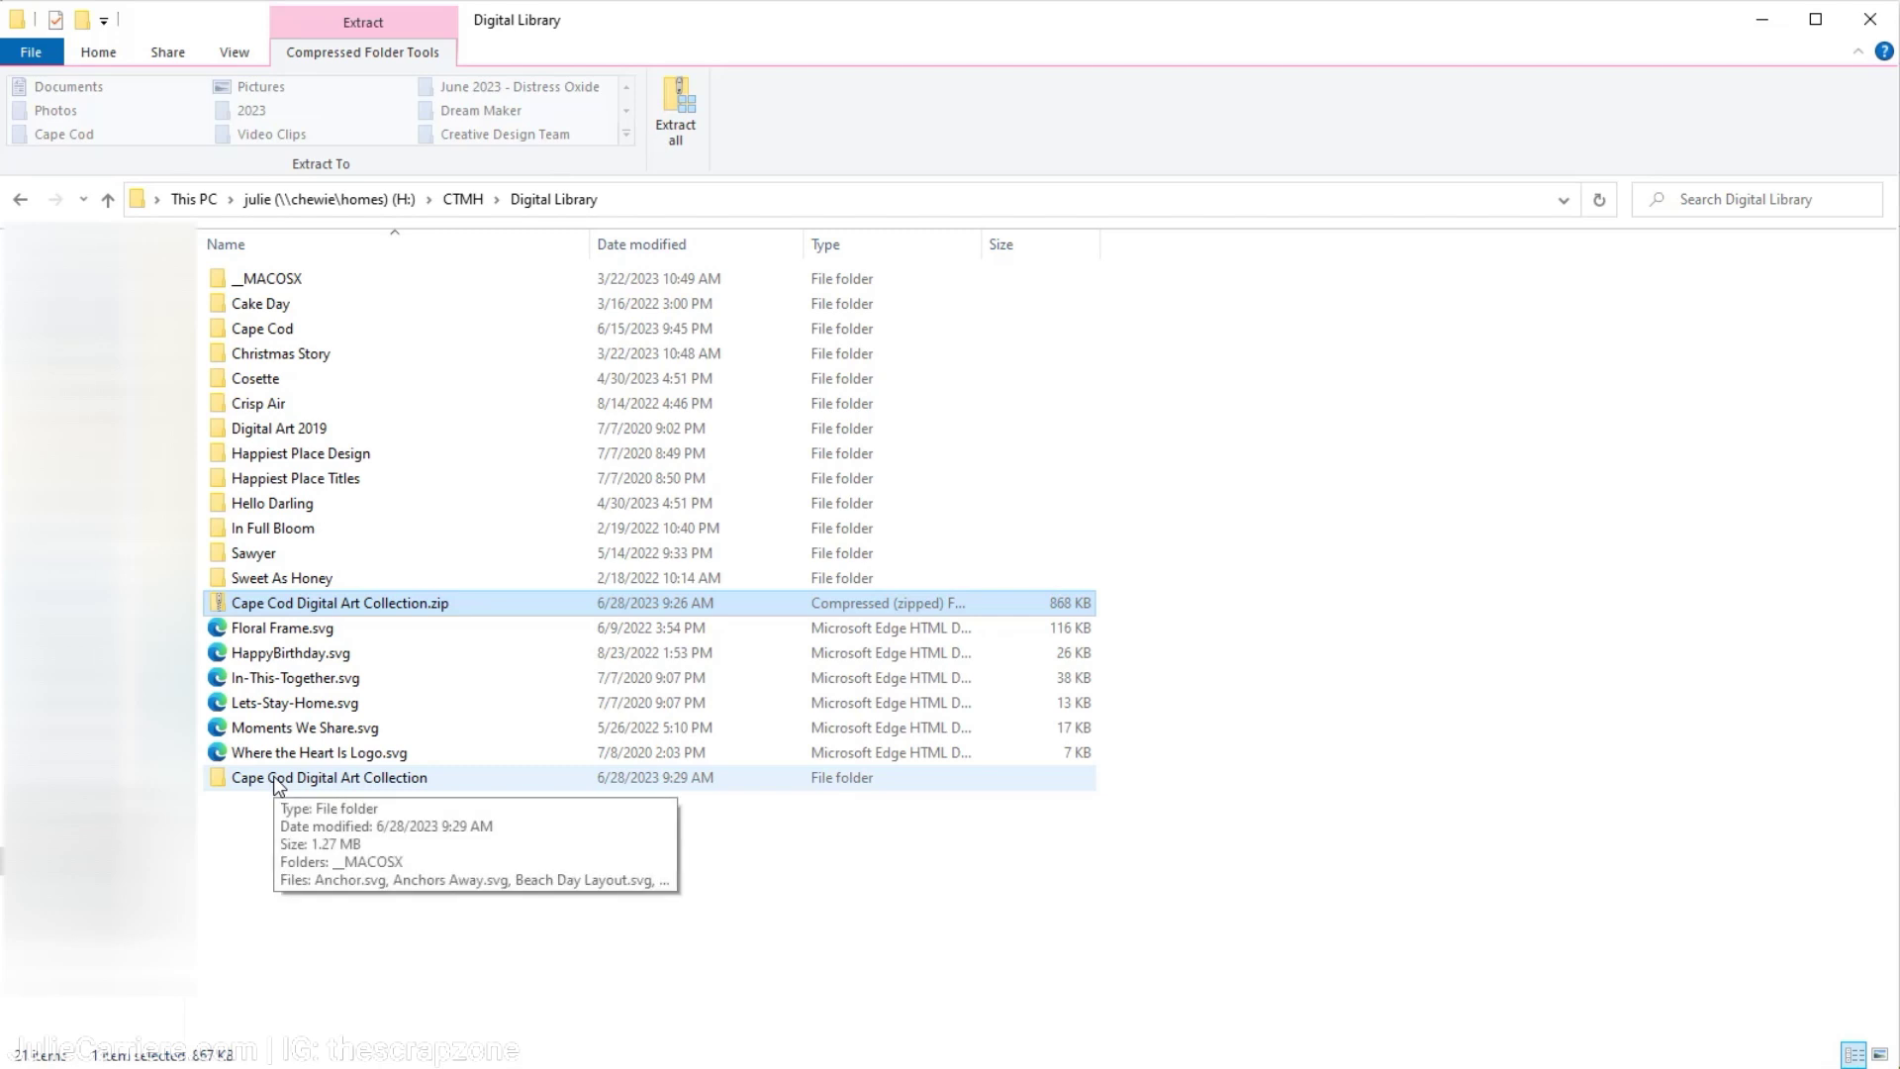
pyautogui.doubleClick(280, 781)
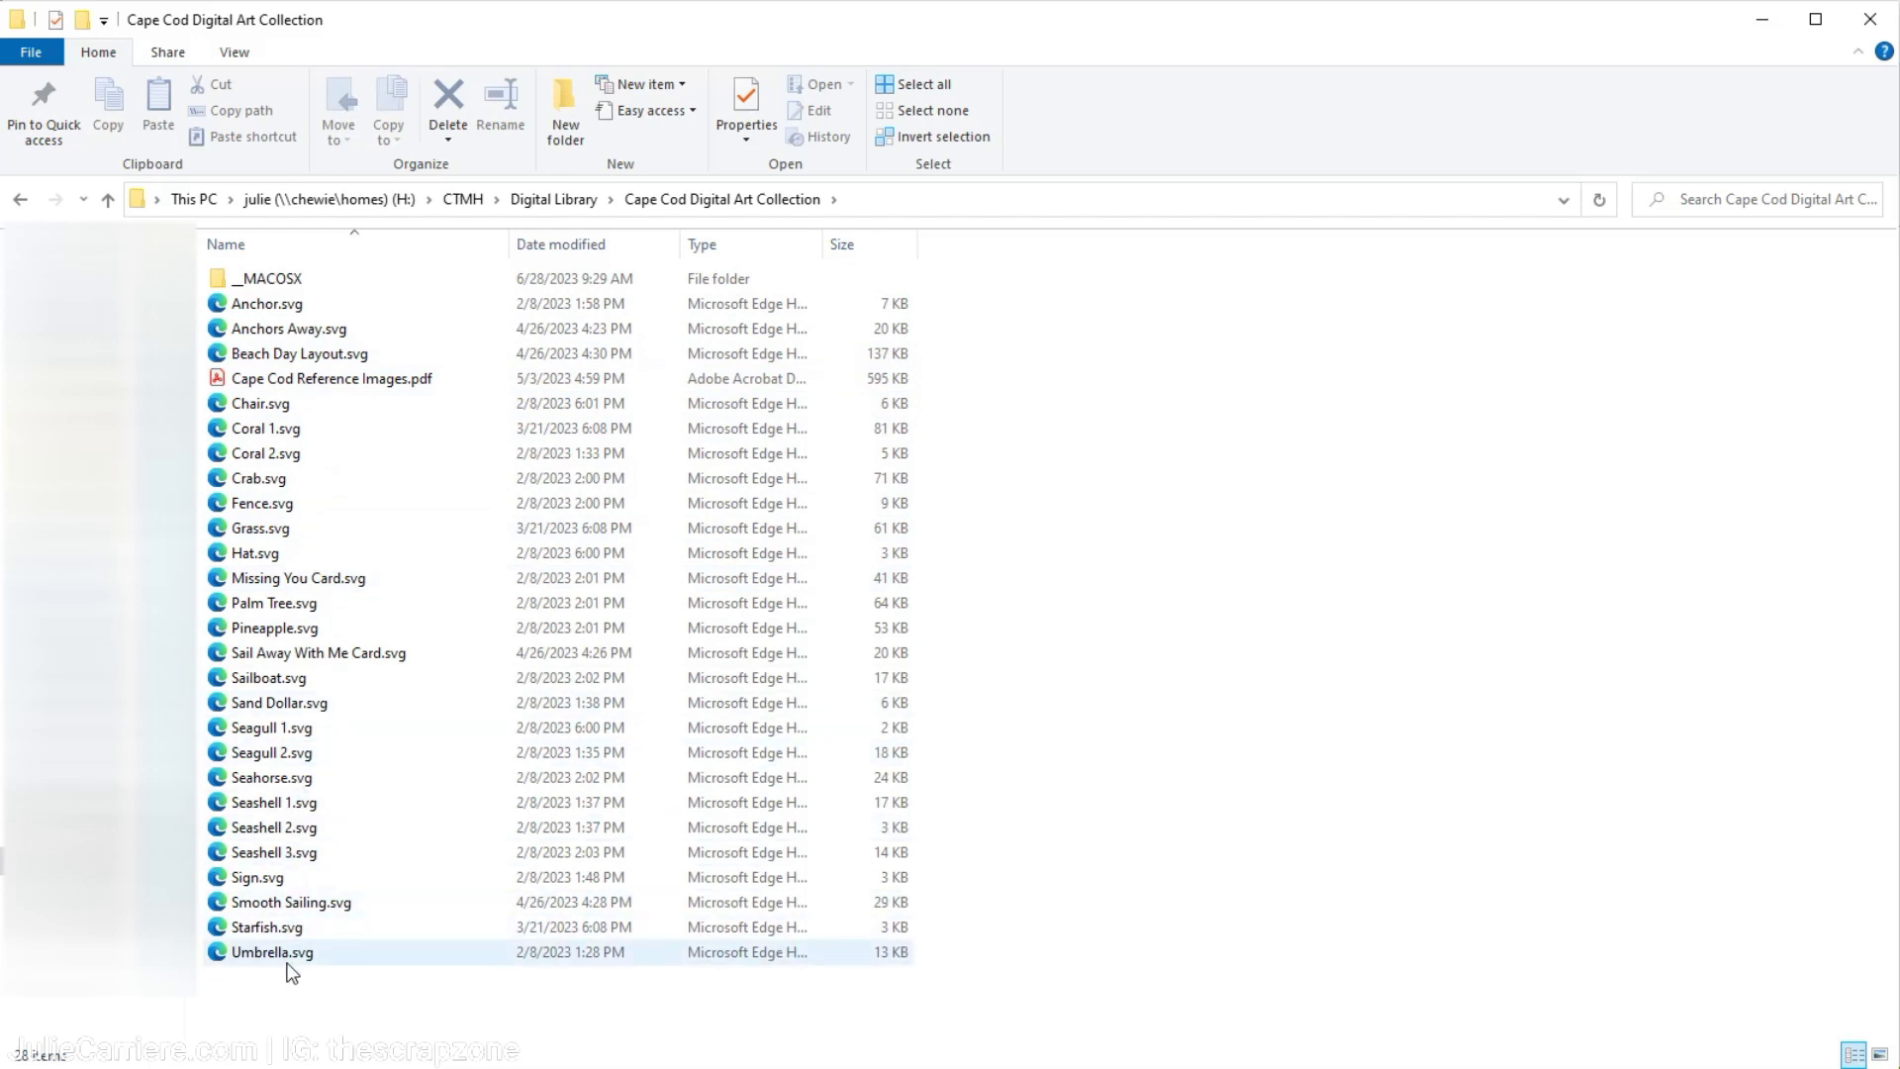
# Open Cape Cod Reference Images.pdf, examine the artwork on both pages, and minimize the document
pyautogui.doubleClick(273, 381)
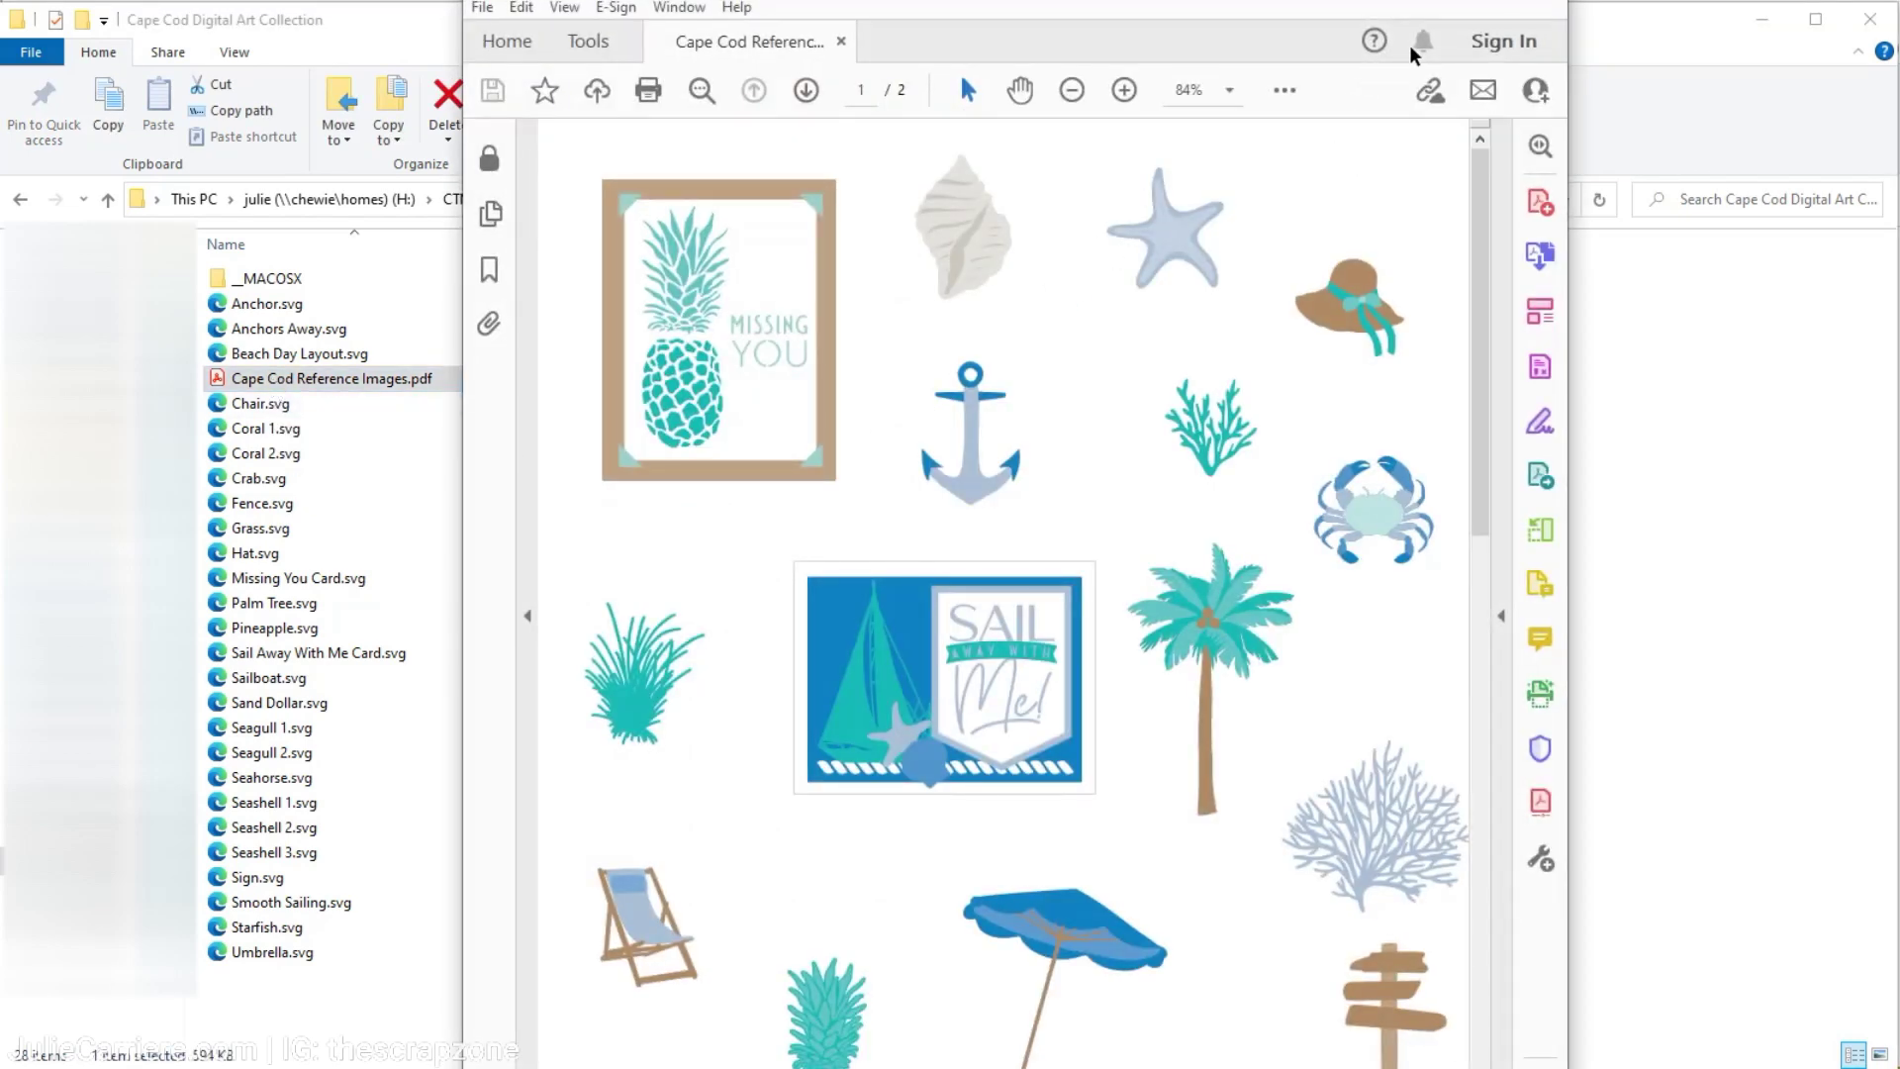
pyautogui.scroll(-3, 1024, 391)
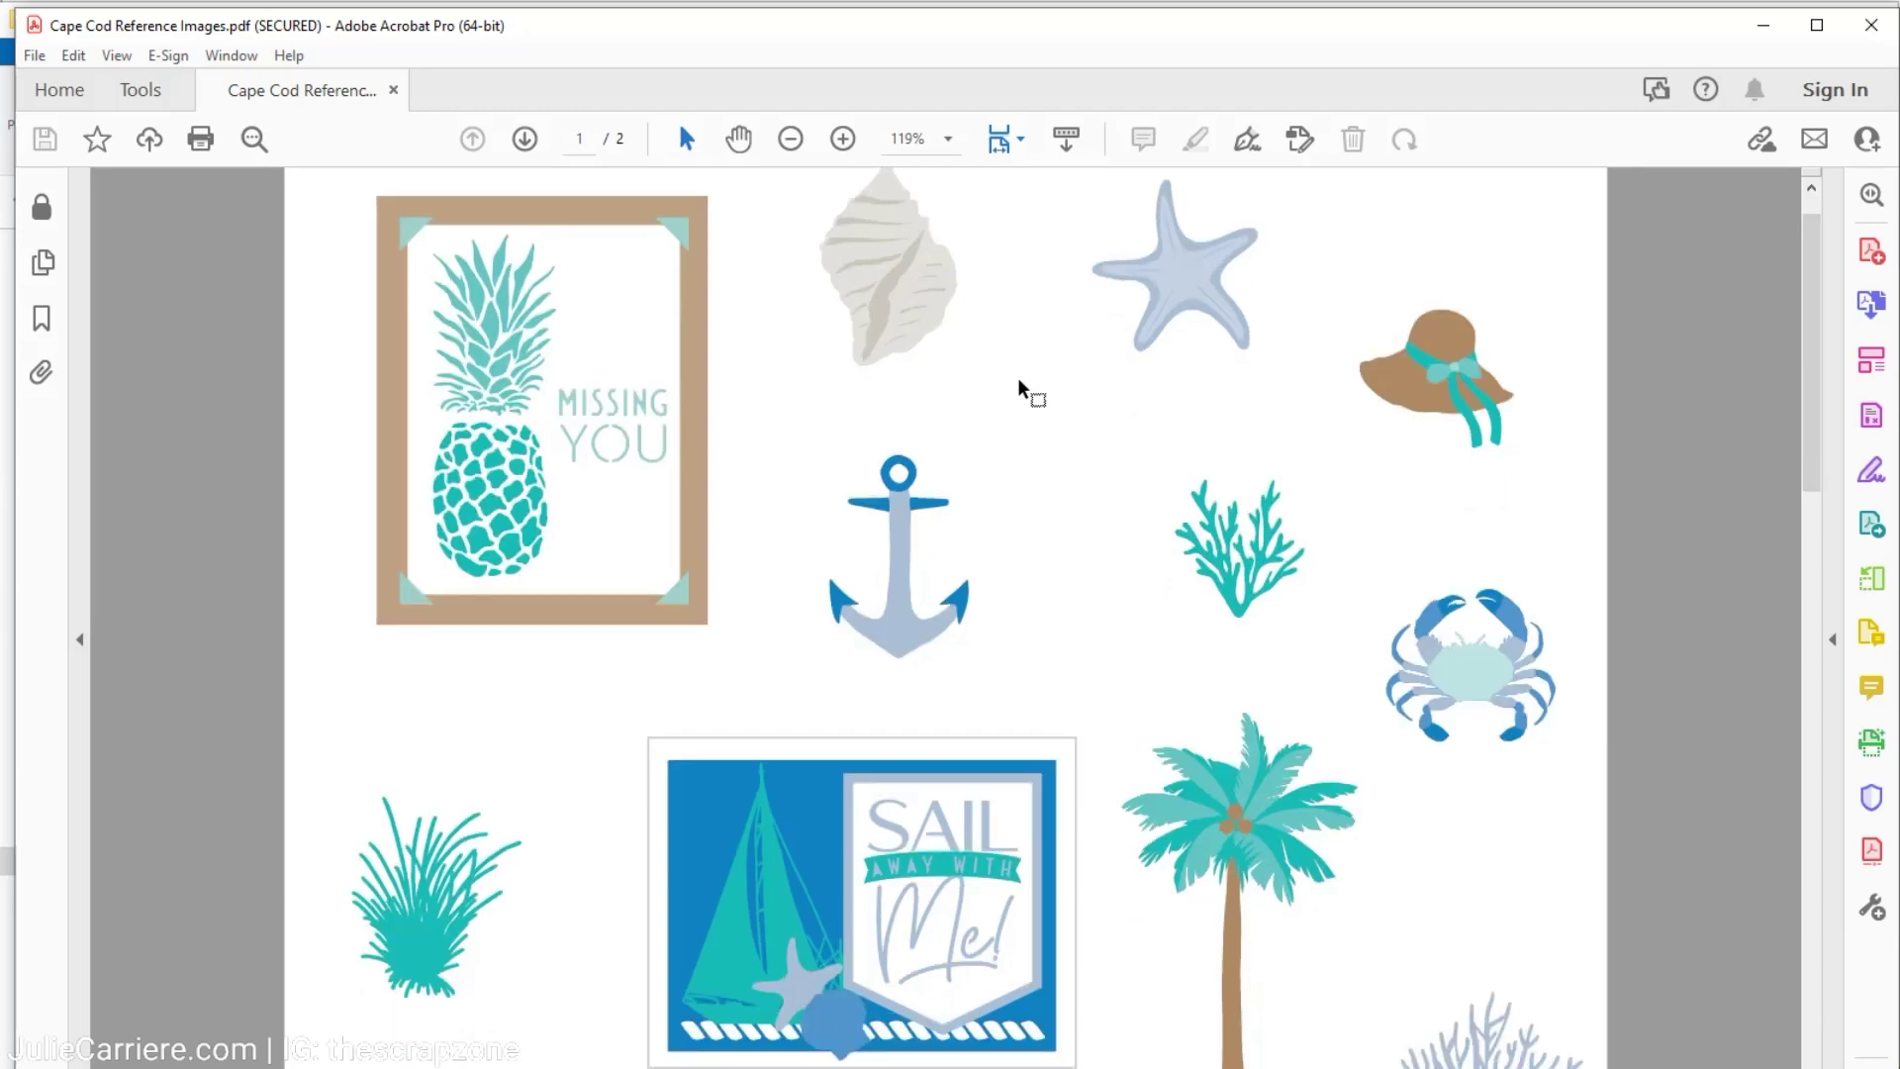
pyautogui.scroll(-1, 1024, 390)
pyautogui.scroll(3, 1024, 390)
pyautogui.scroll(-8, 987, 534)
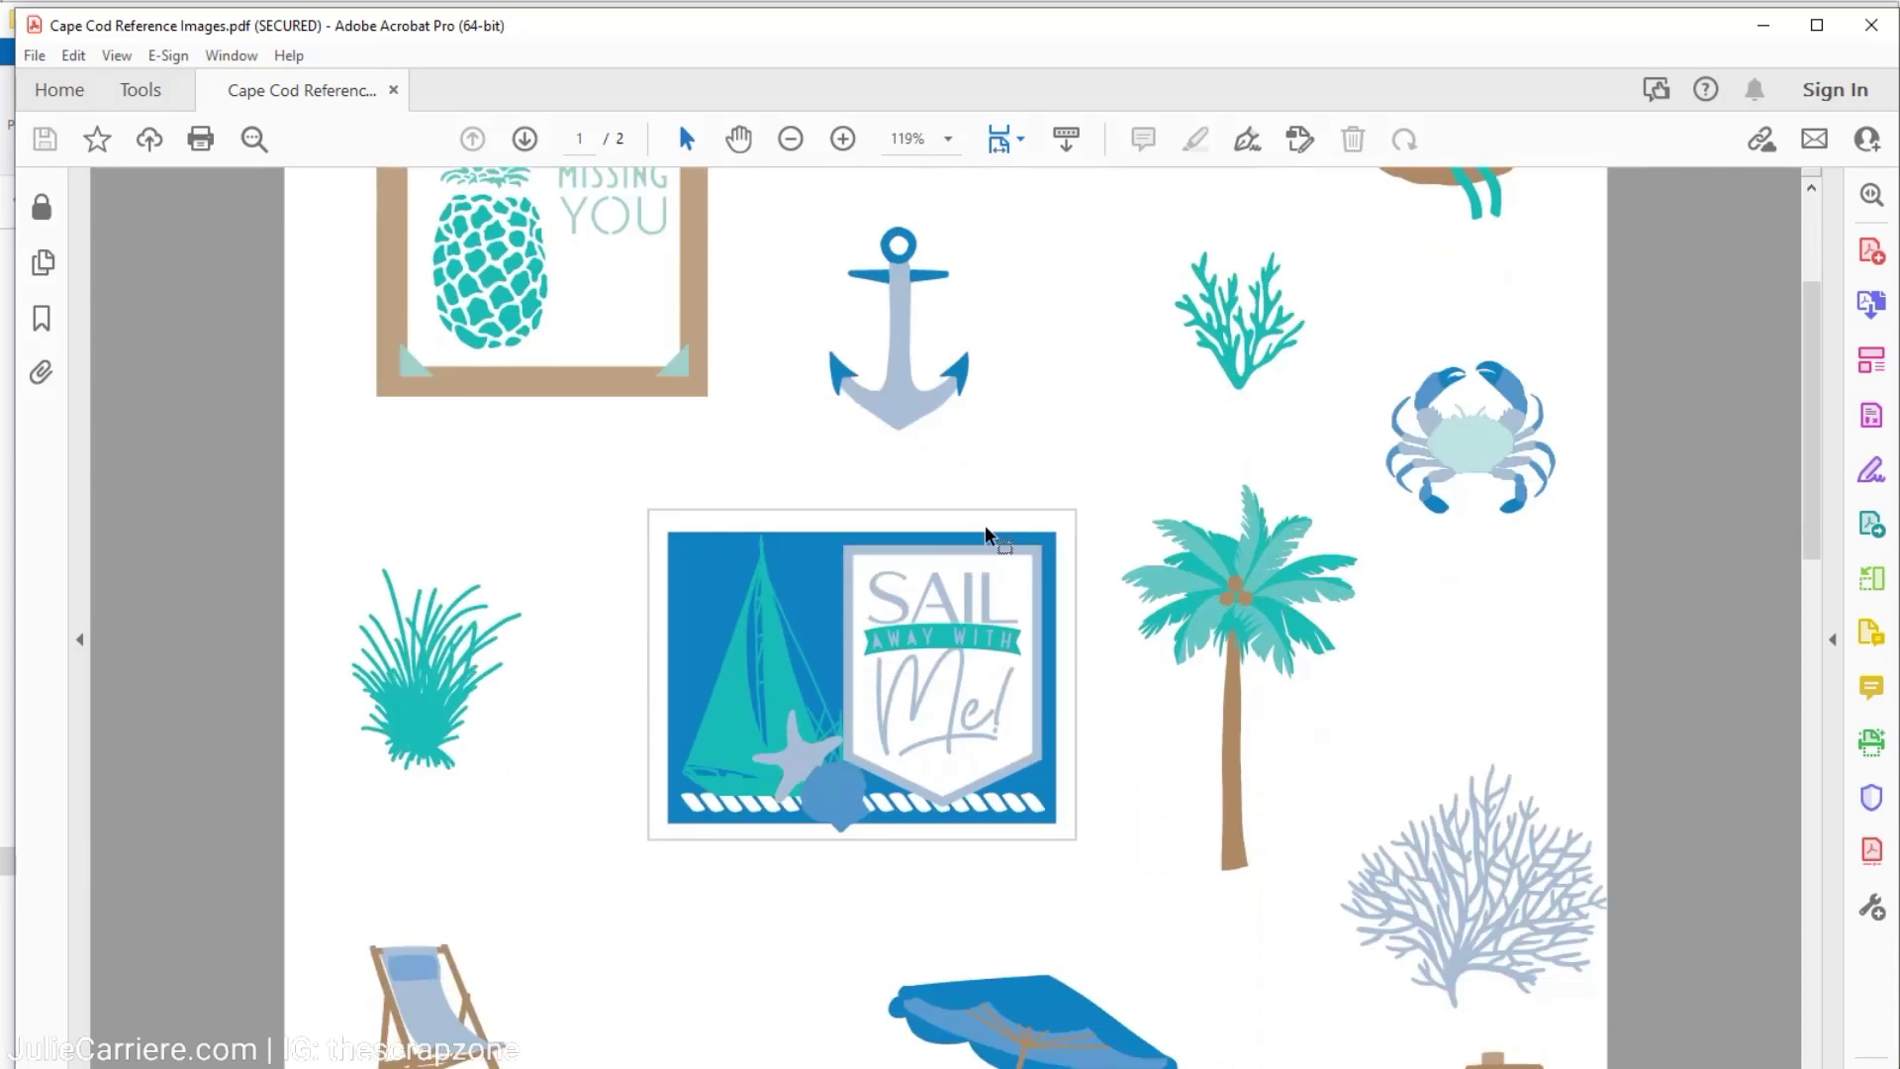
pyautogui.scroll(-7, 986, 534)
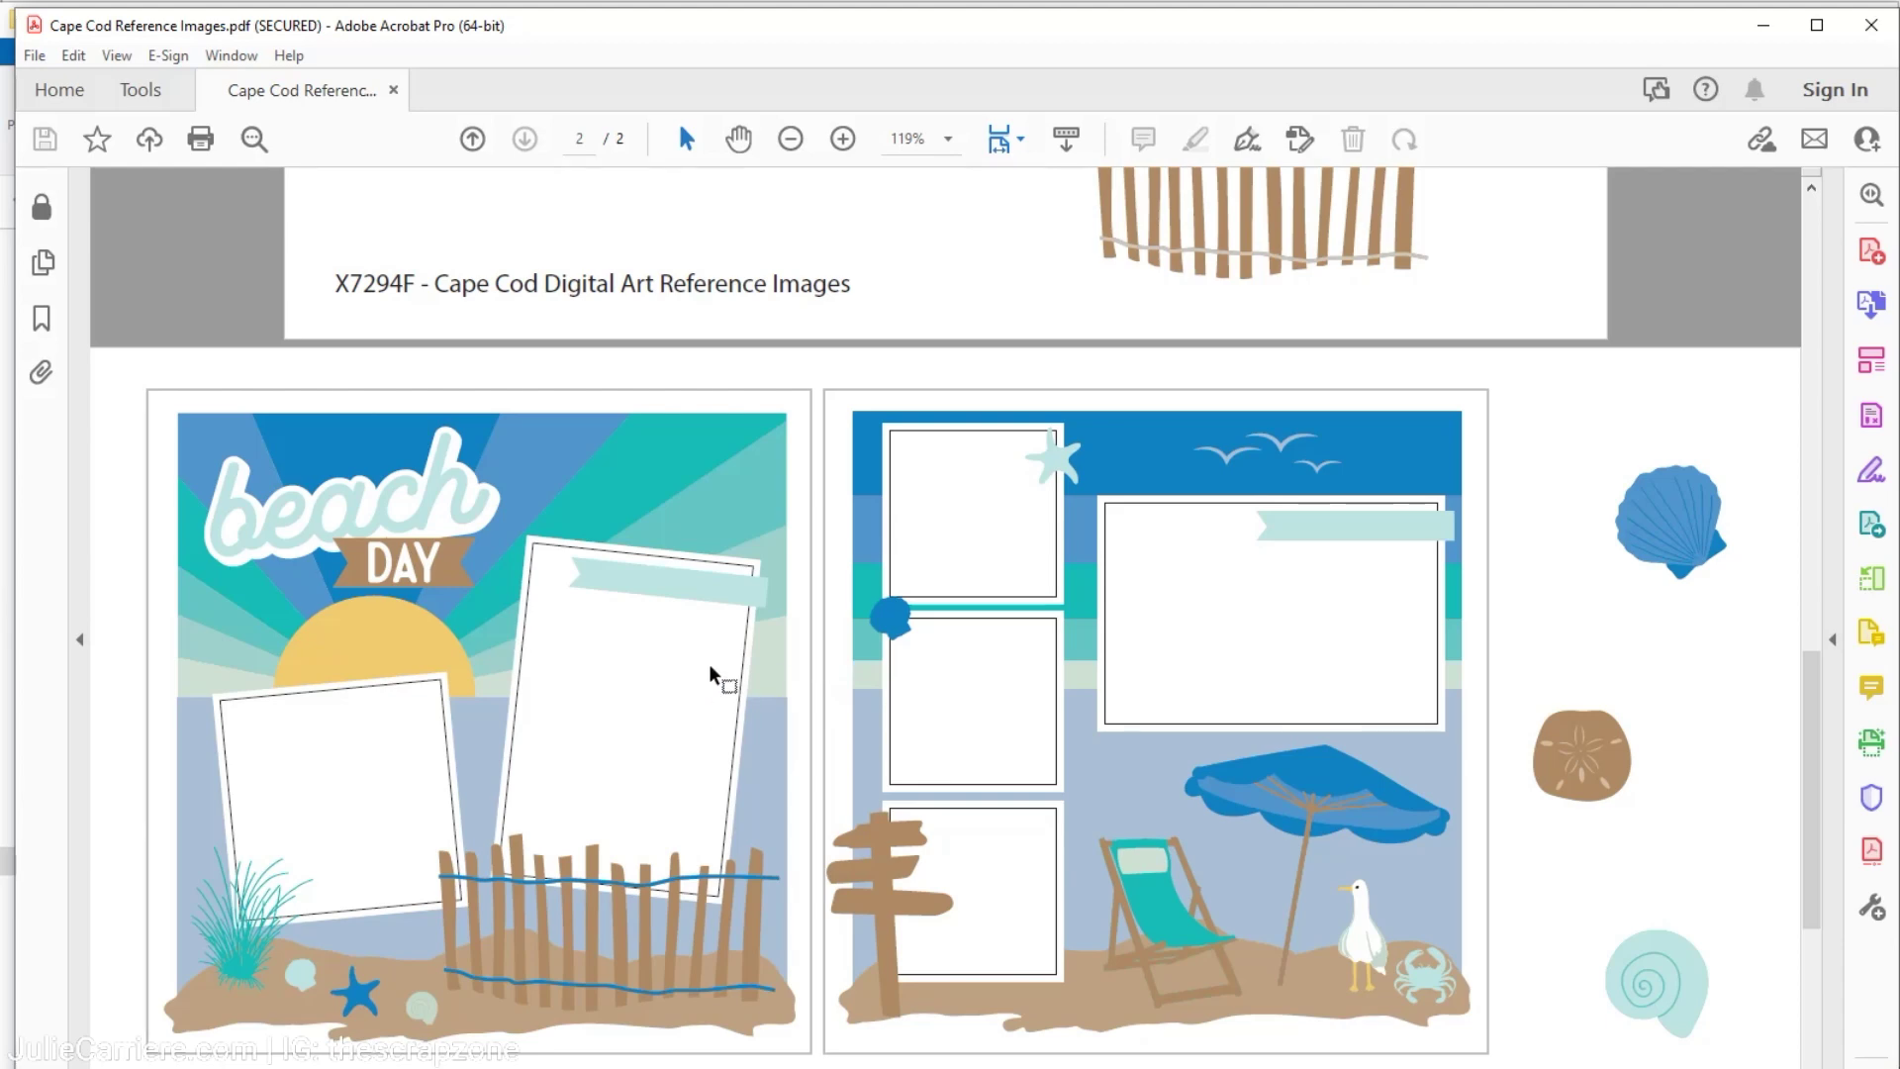
pyautogui.scroll(-6, 713, 674)
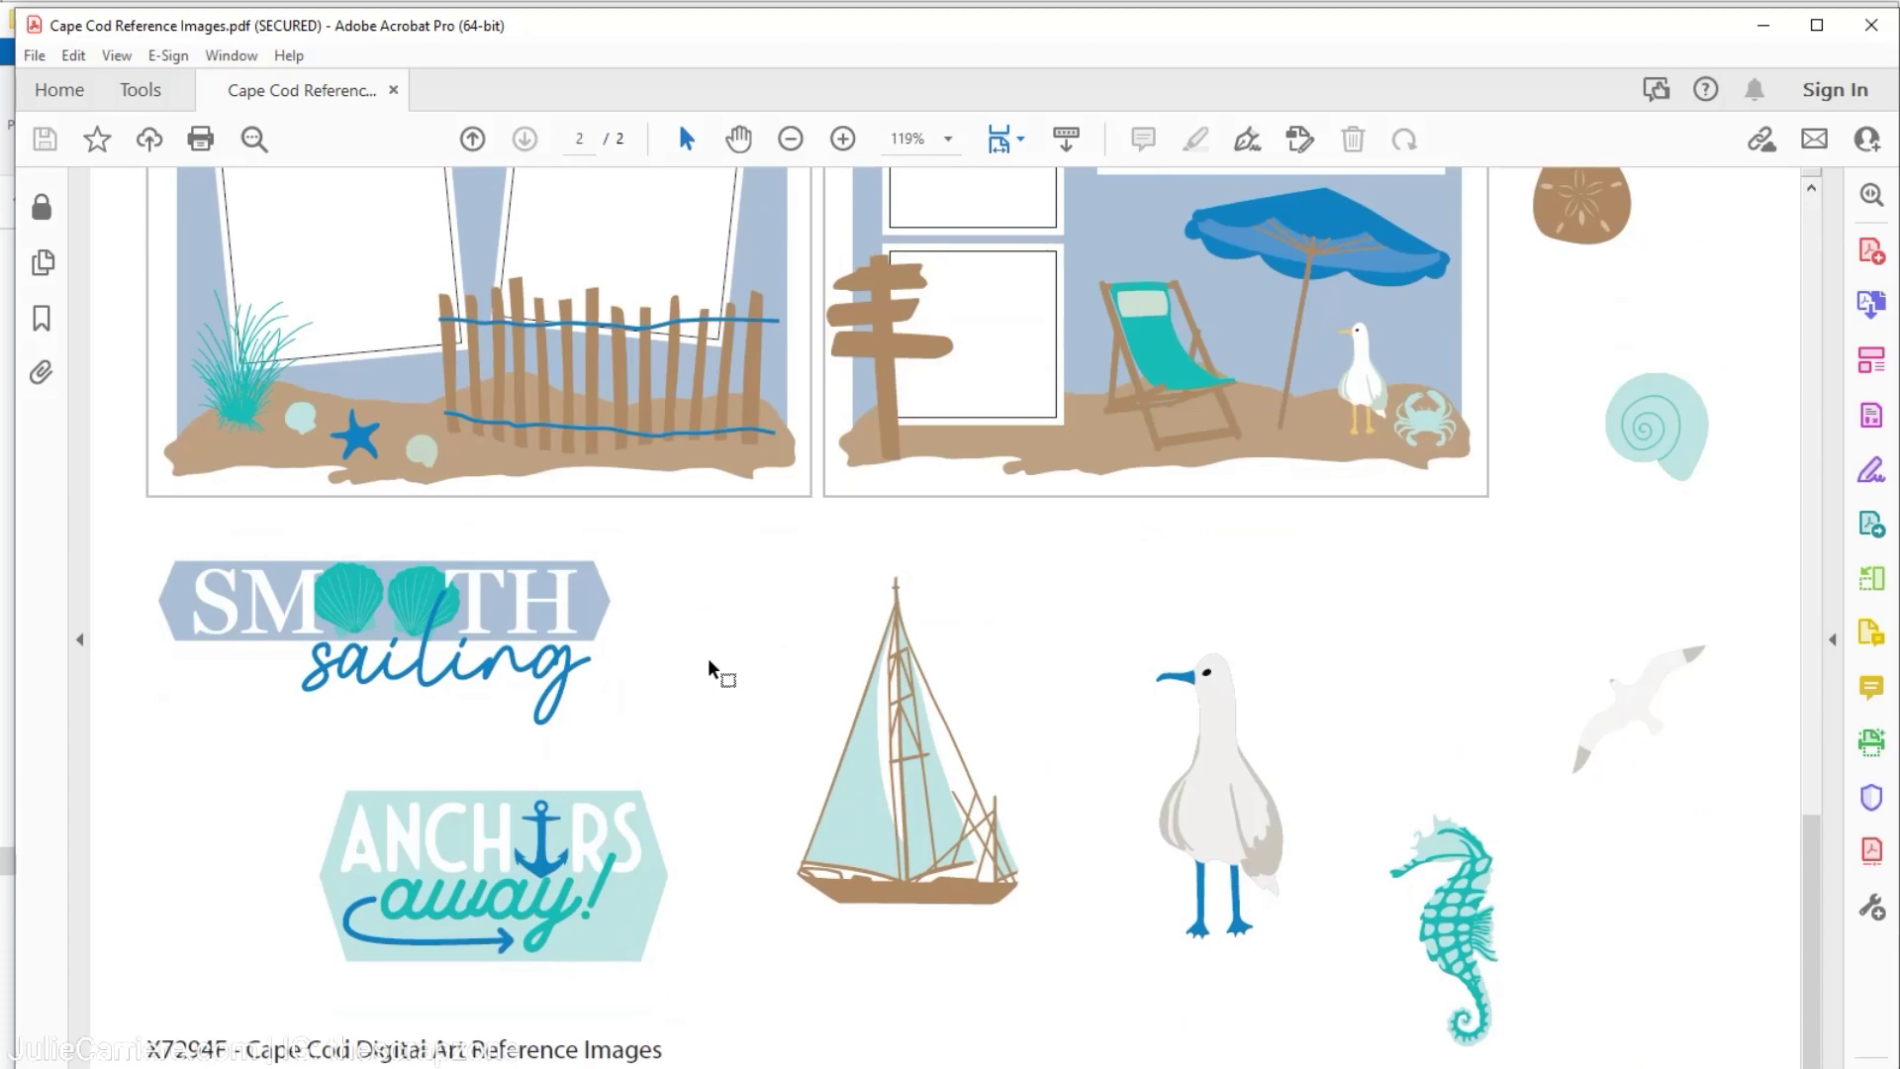
pyautogui.click(1762, 25)
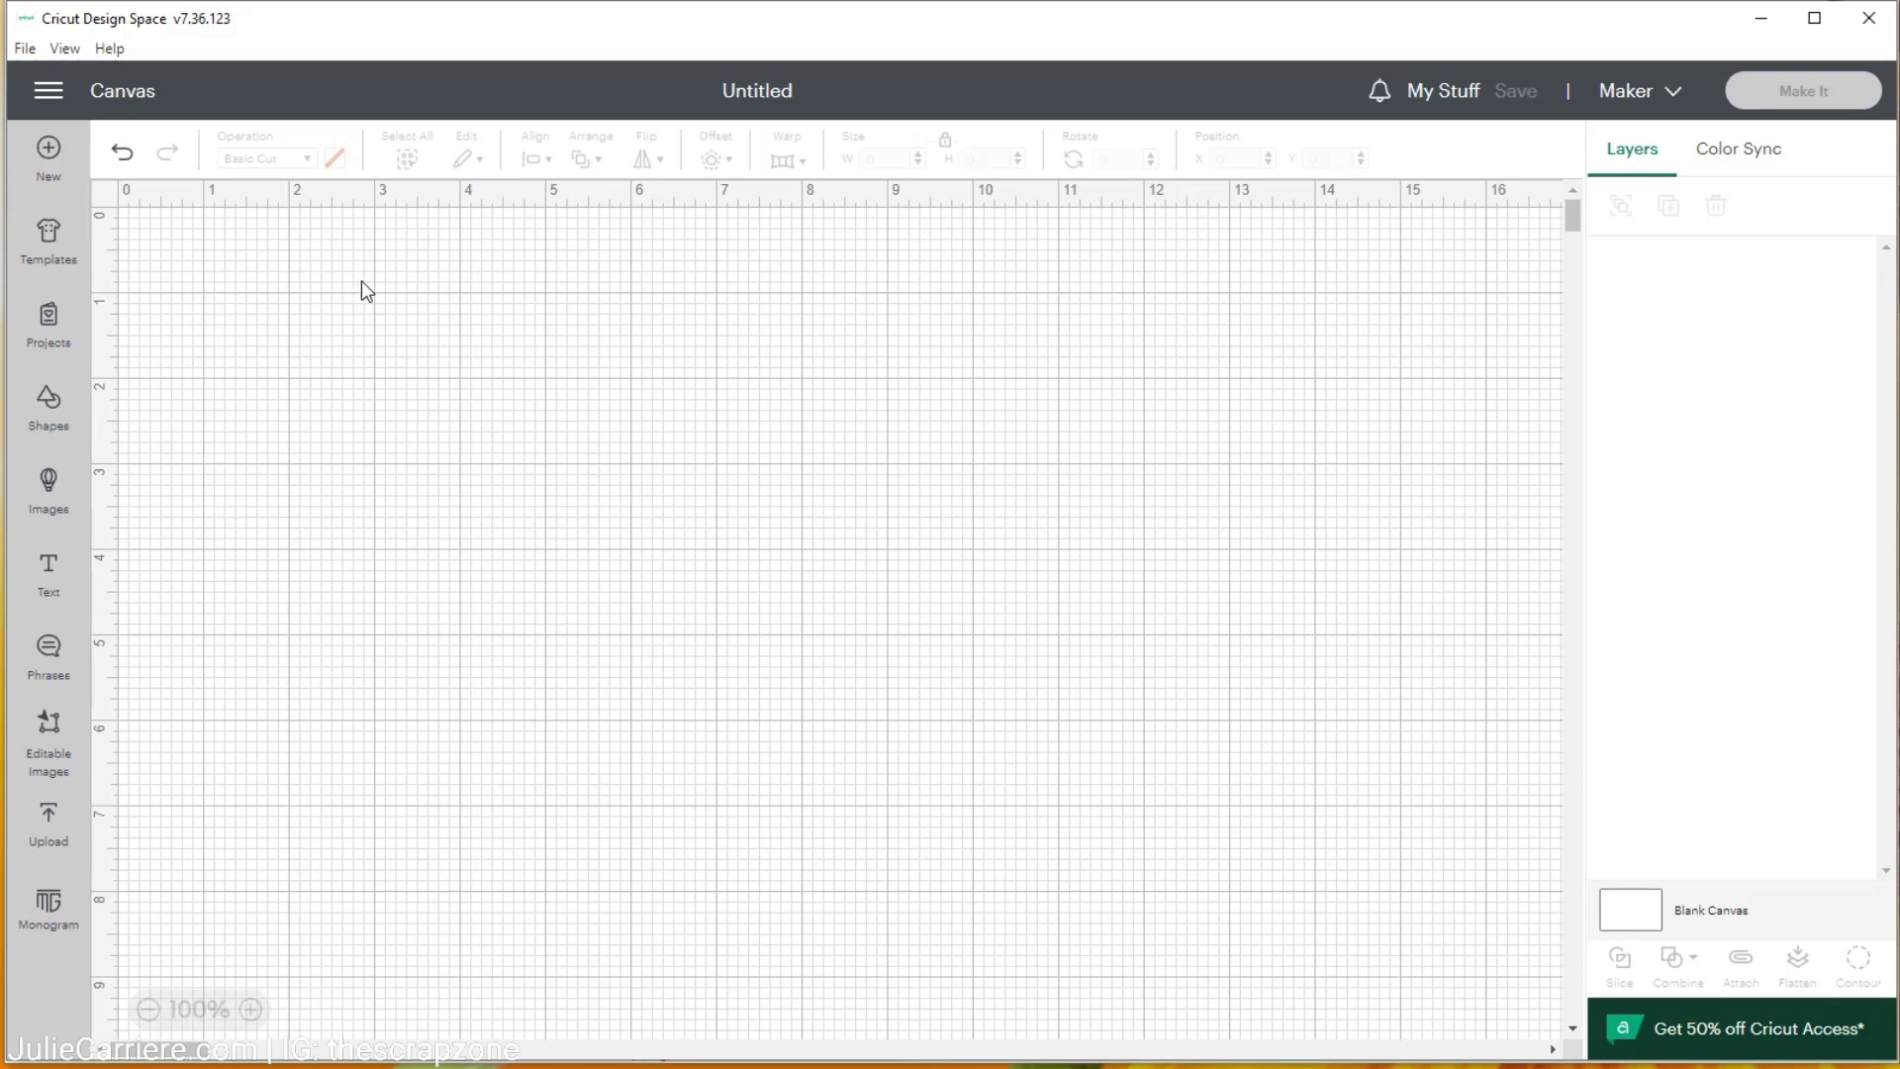
# Open the image upload page in Cricut Design Space and look through the recent uploads
pyautogui.click(48, 833)
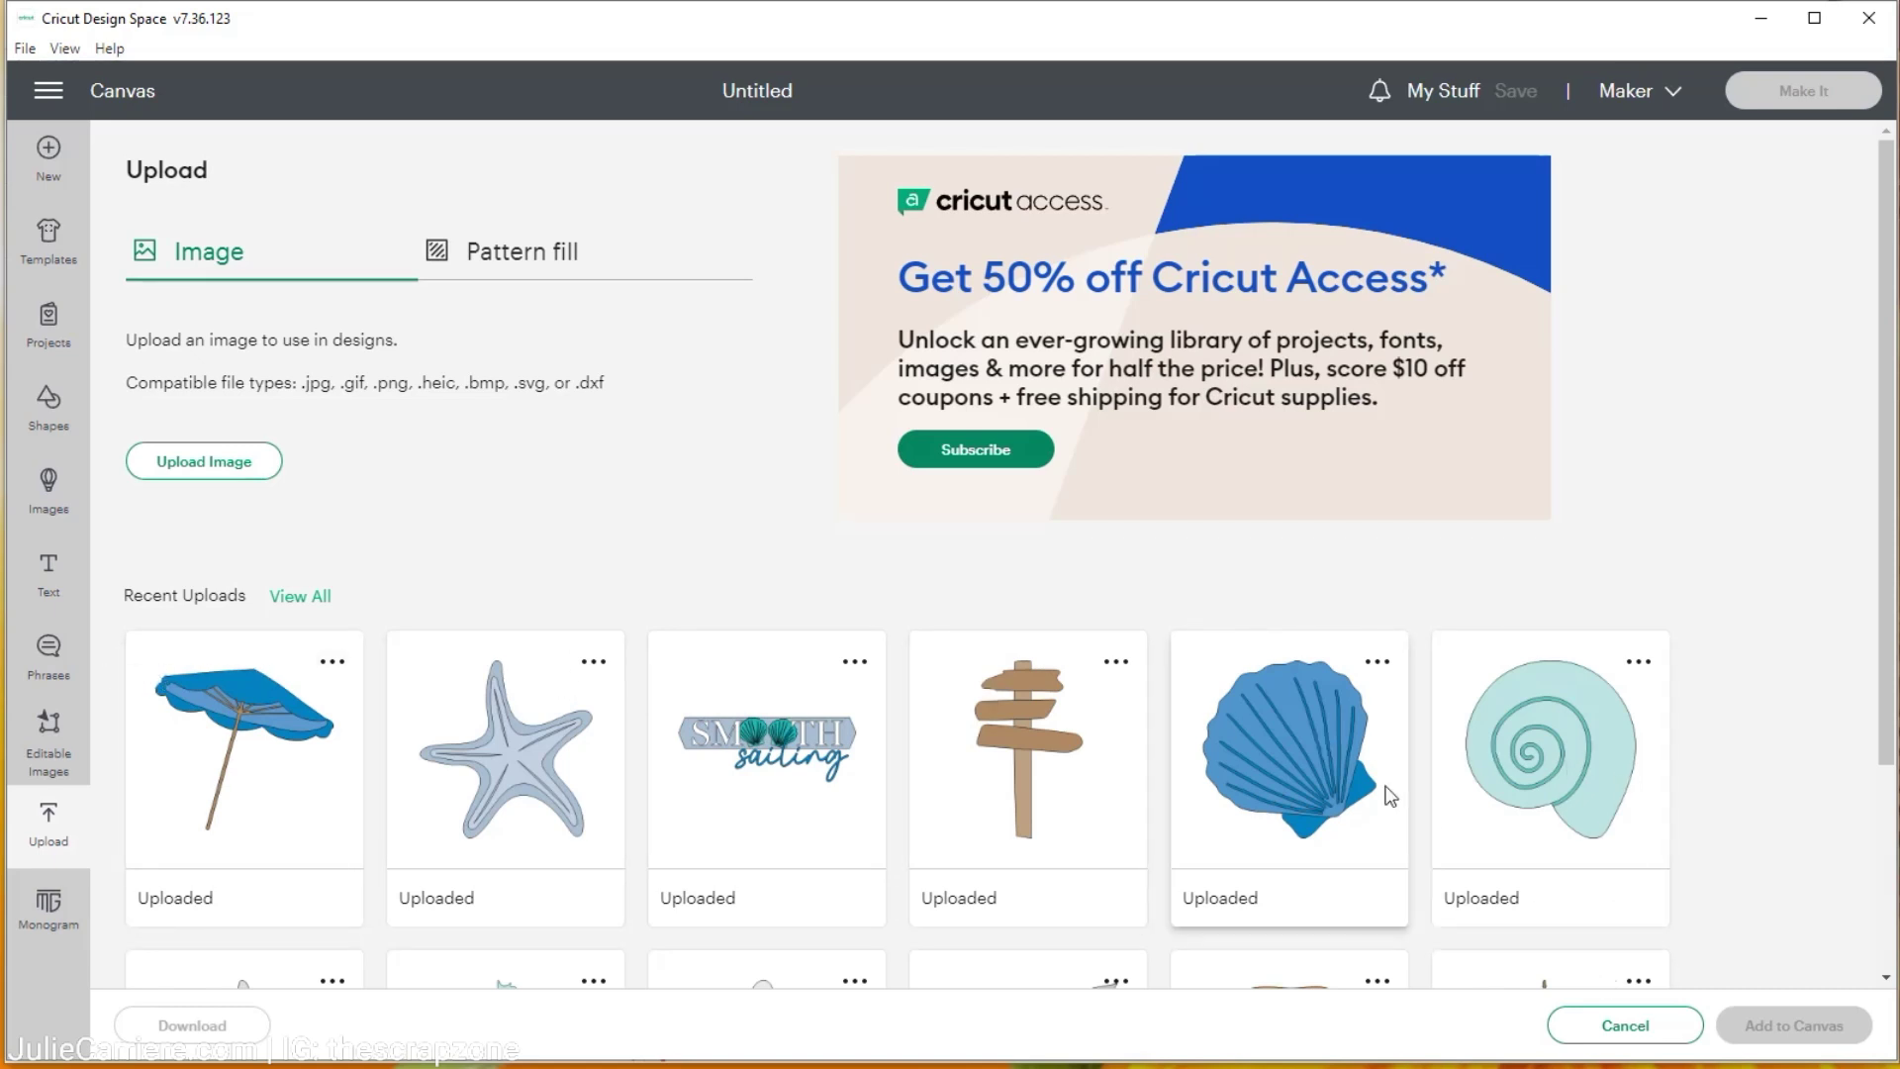
pyautogui.scroll(-3, 1375, 789)
pyautogui.scroll(3, 1361, 788)
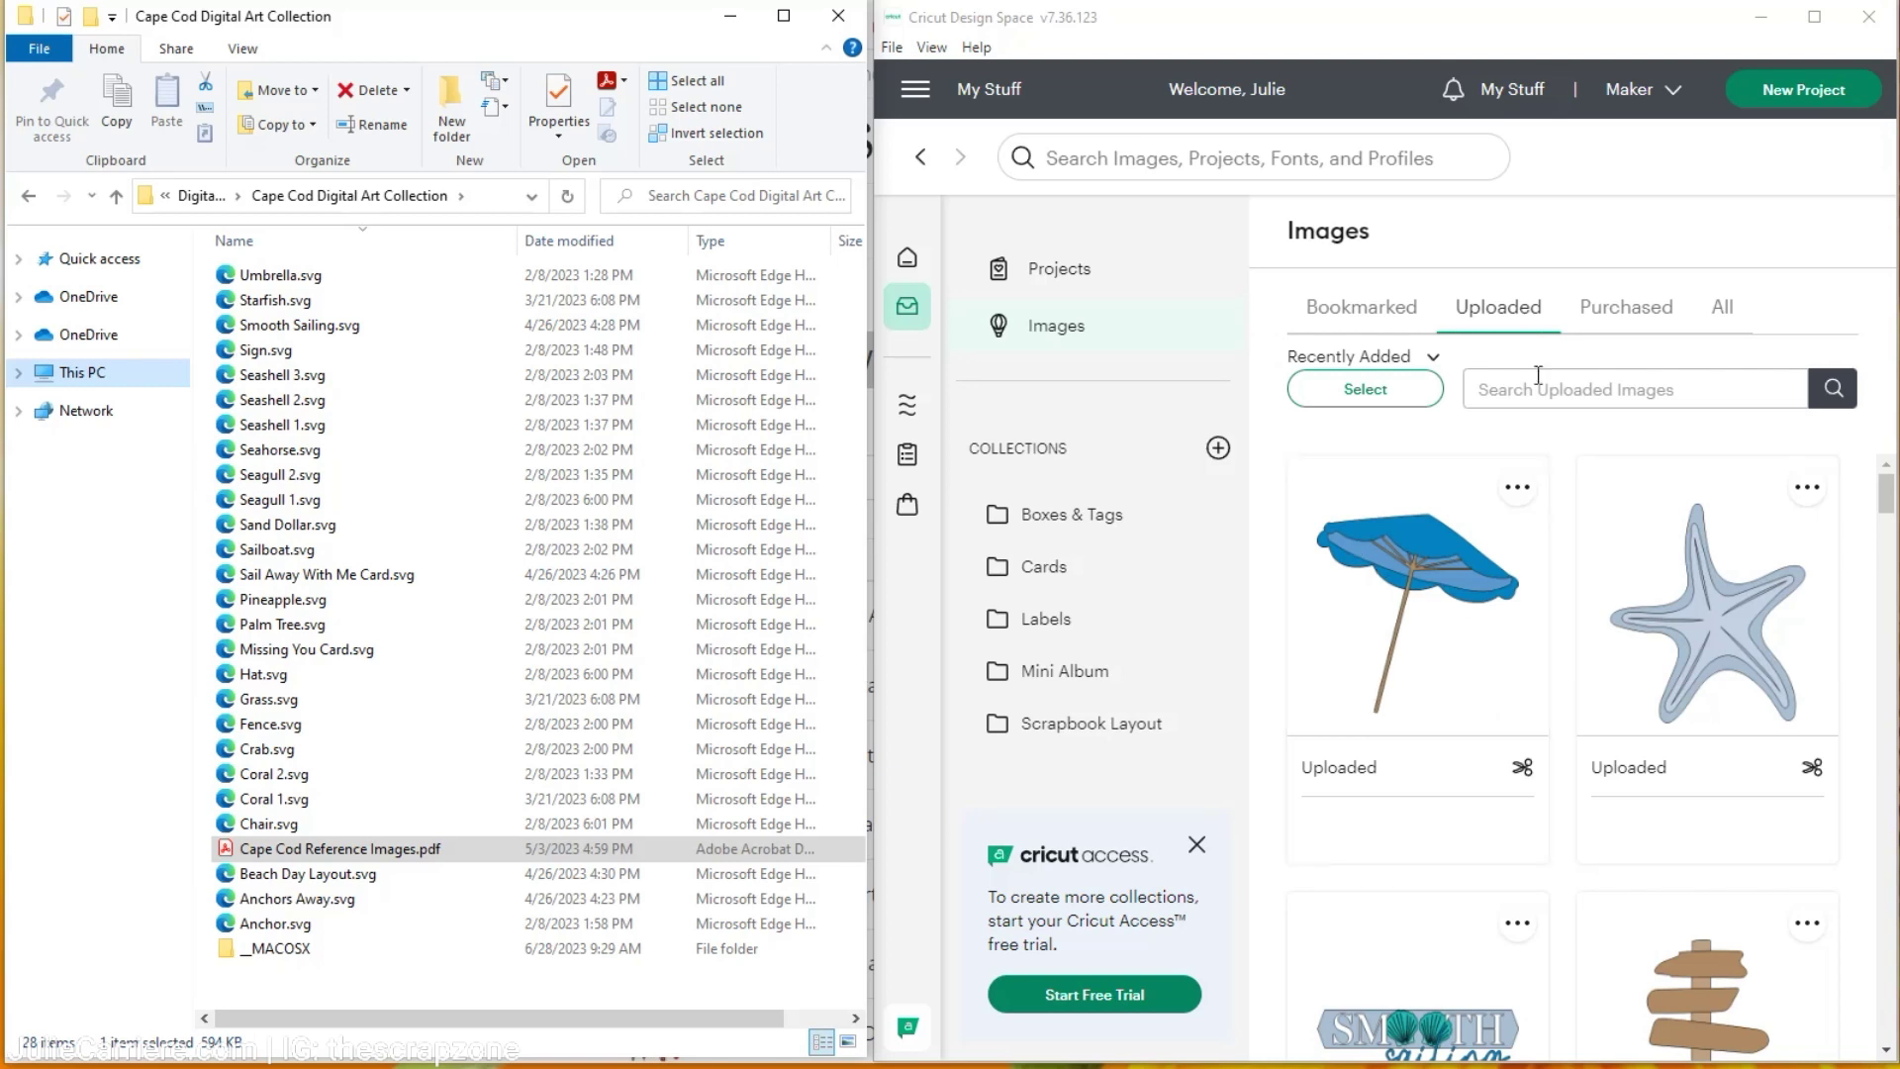
# Dismiss the Cricut Access free trial offer and start a new image upload from the Untitled canvas
pyautogui.moveTo(1216, 636)
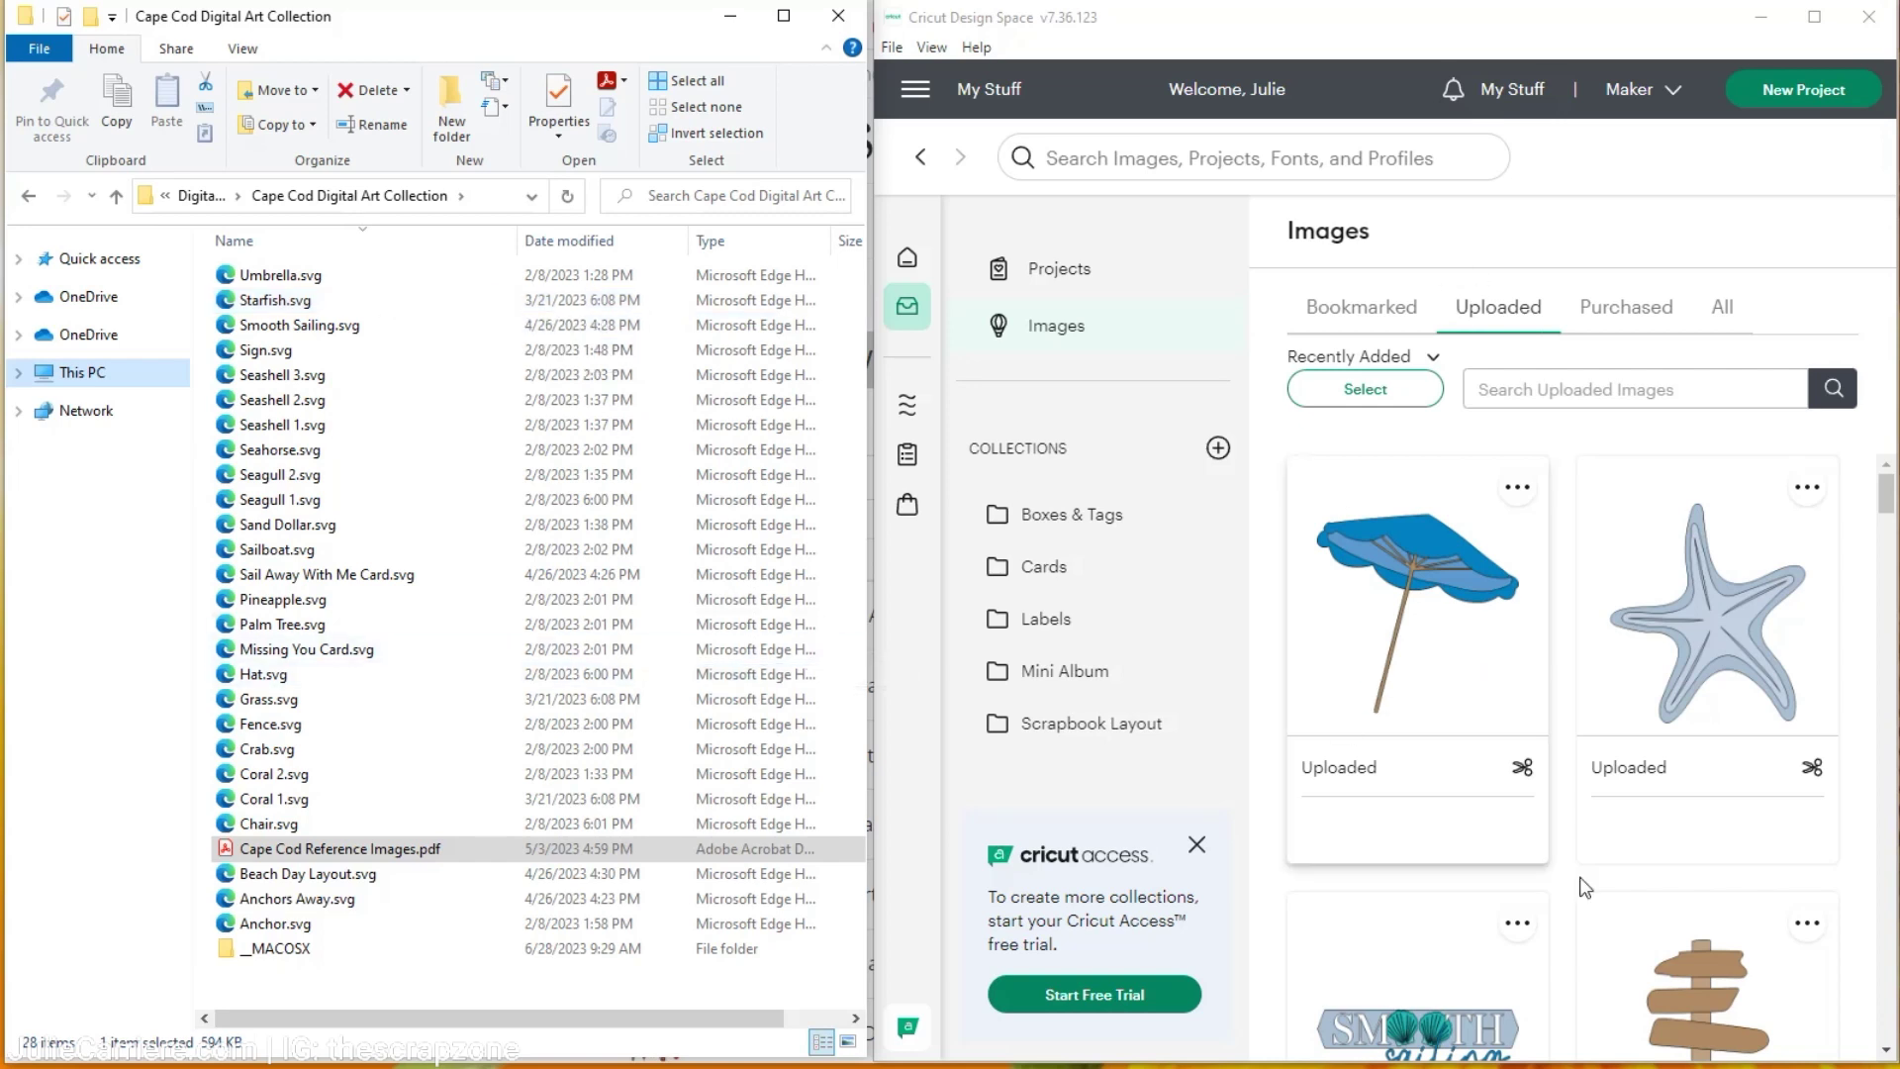
pyautogui.click(1194, 847)
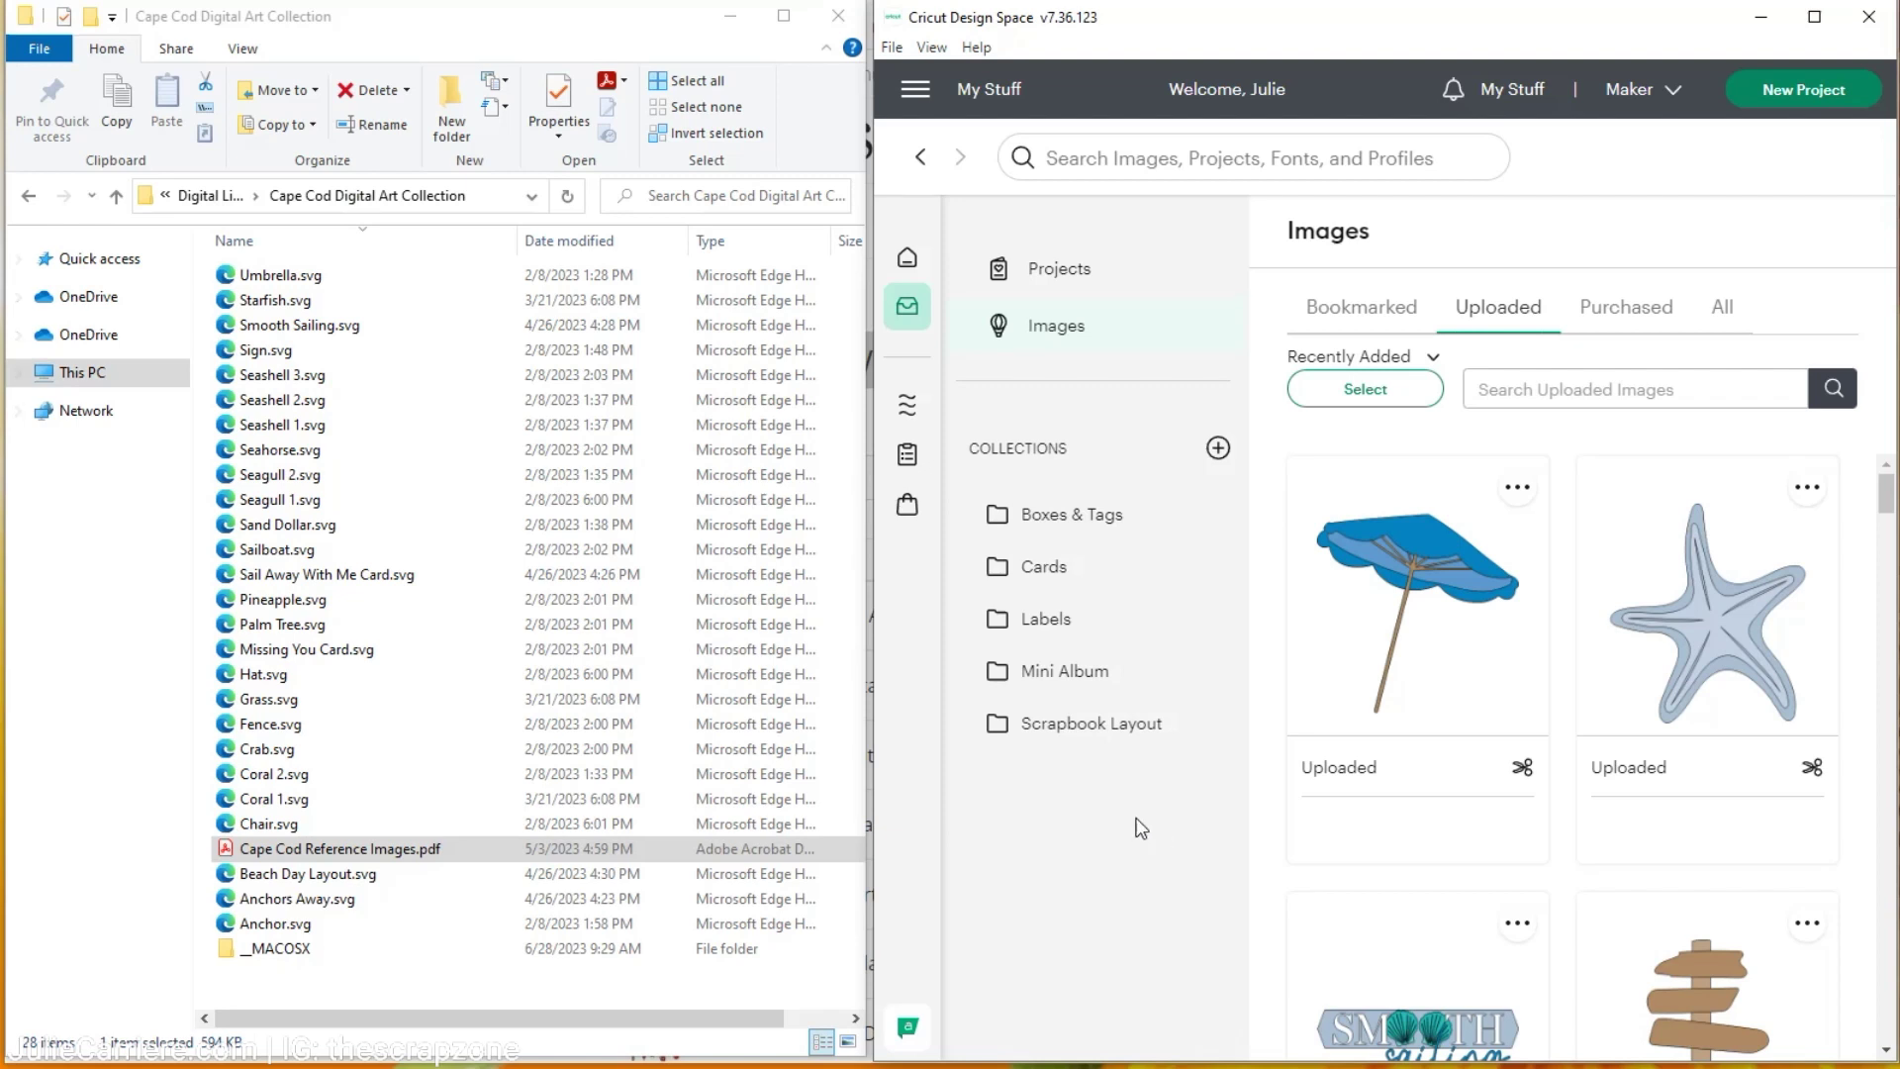
pyautogui.moveTo(1094, 728)
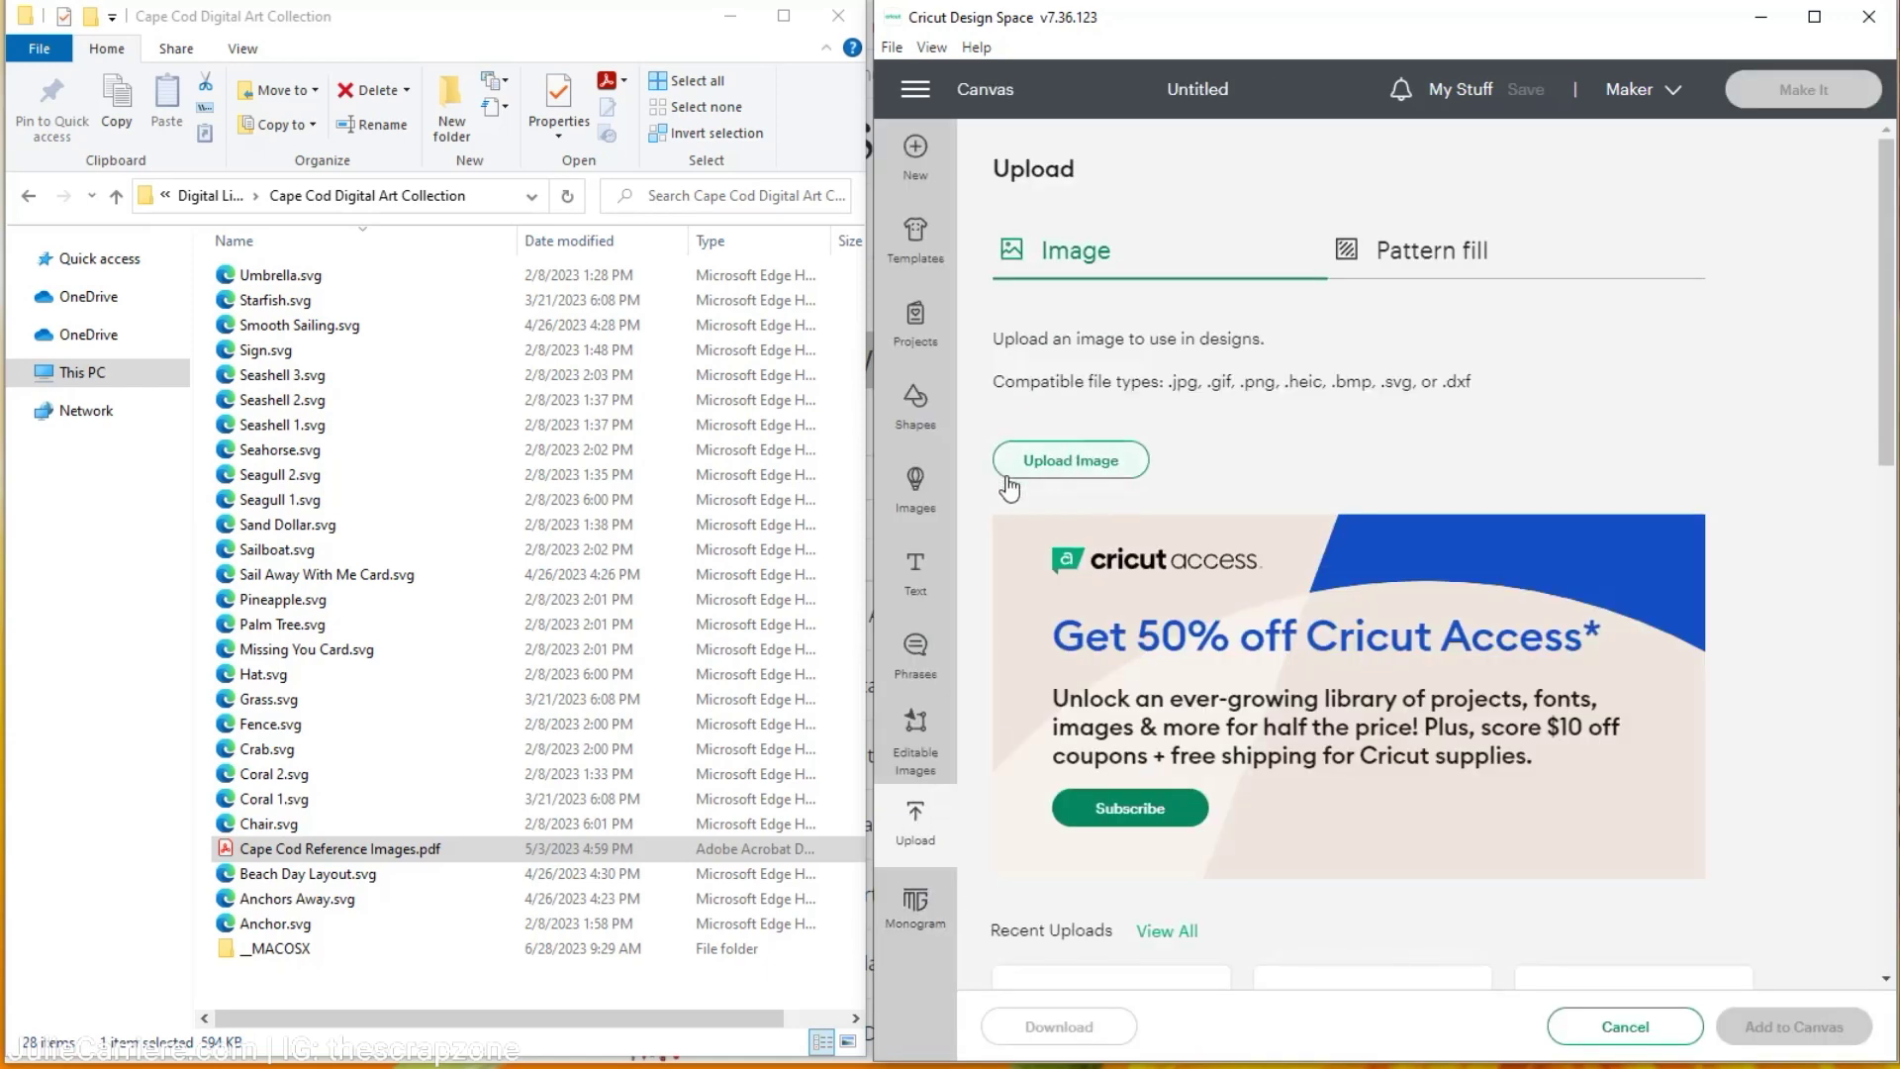
pyautogui.click(1096, 460)
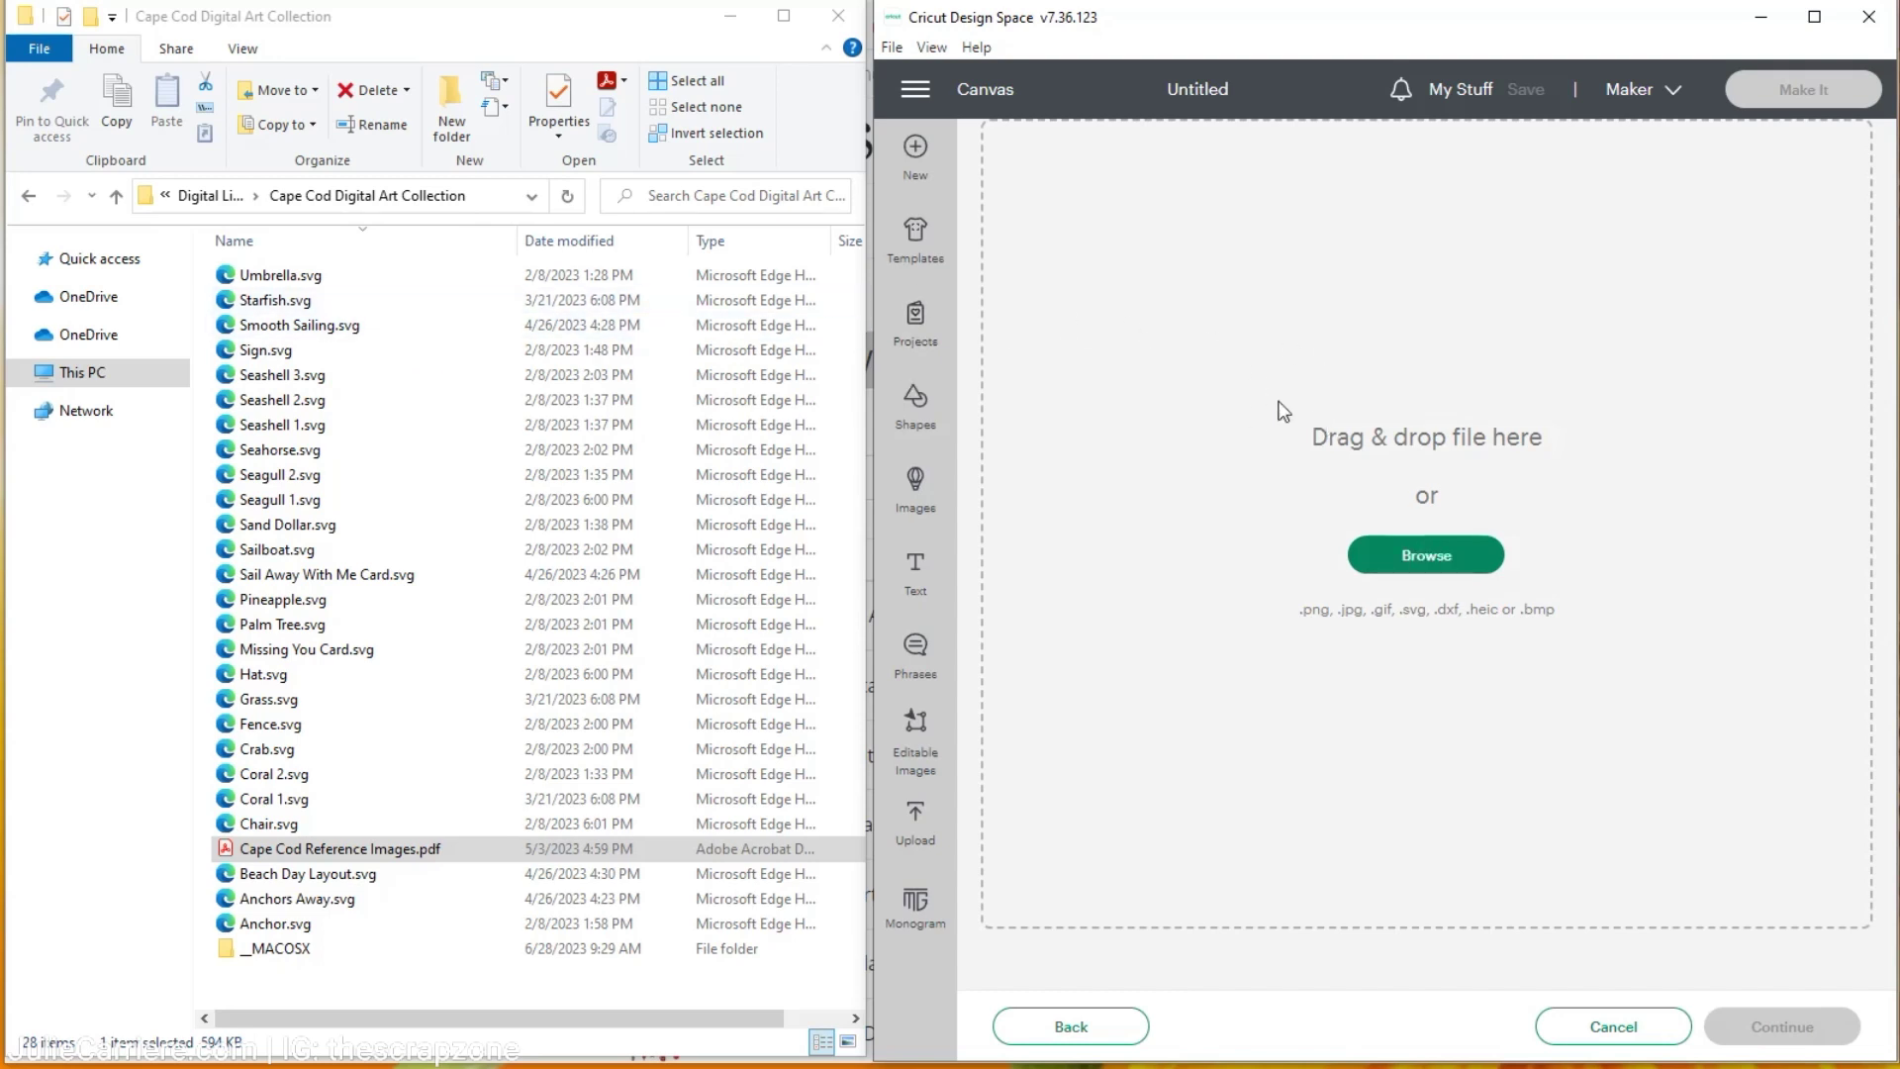
pyautogui.moveTo(279, 277); pyautogui.dragTo(1381, 450)
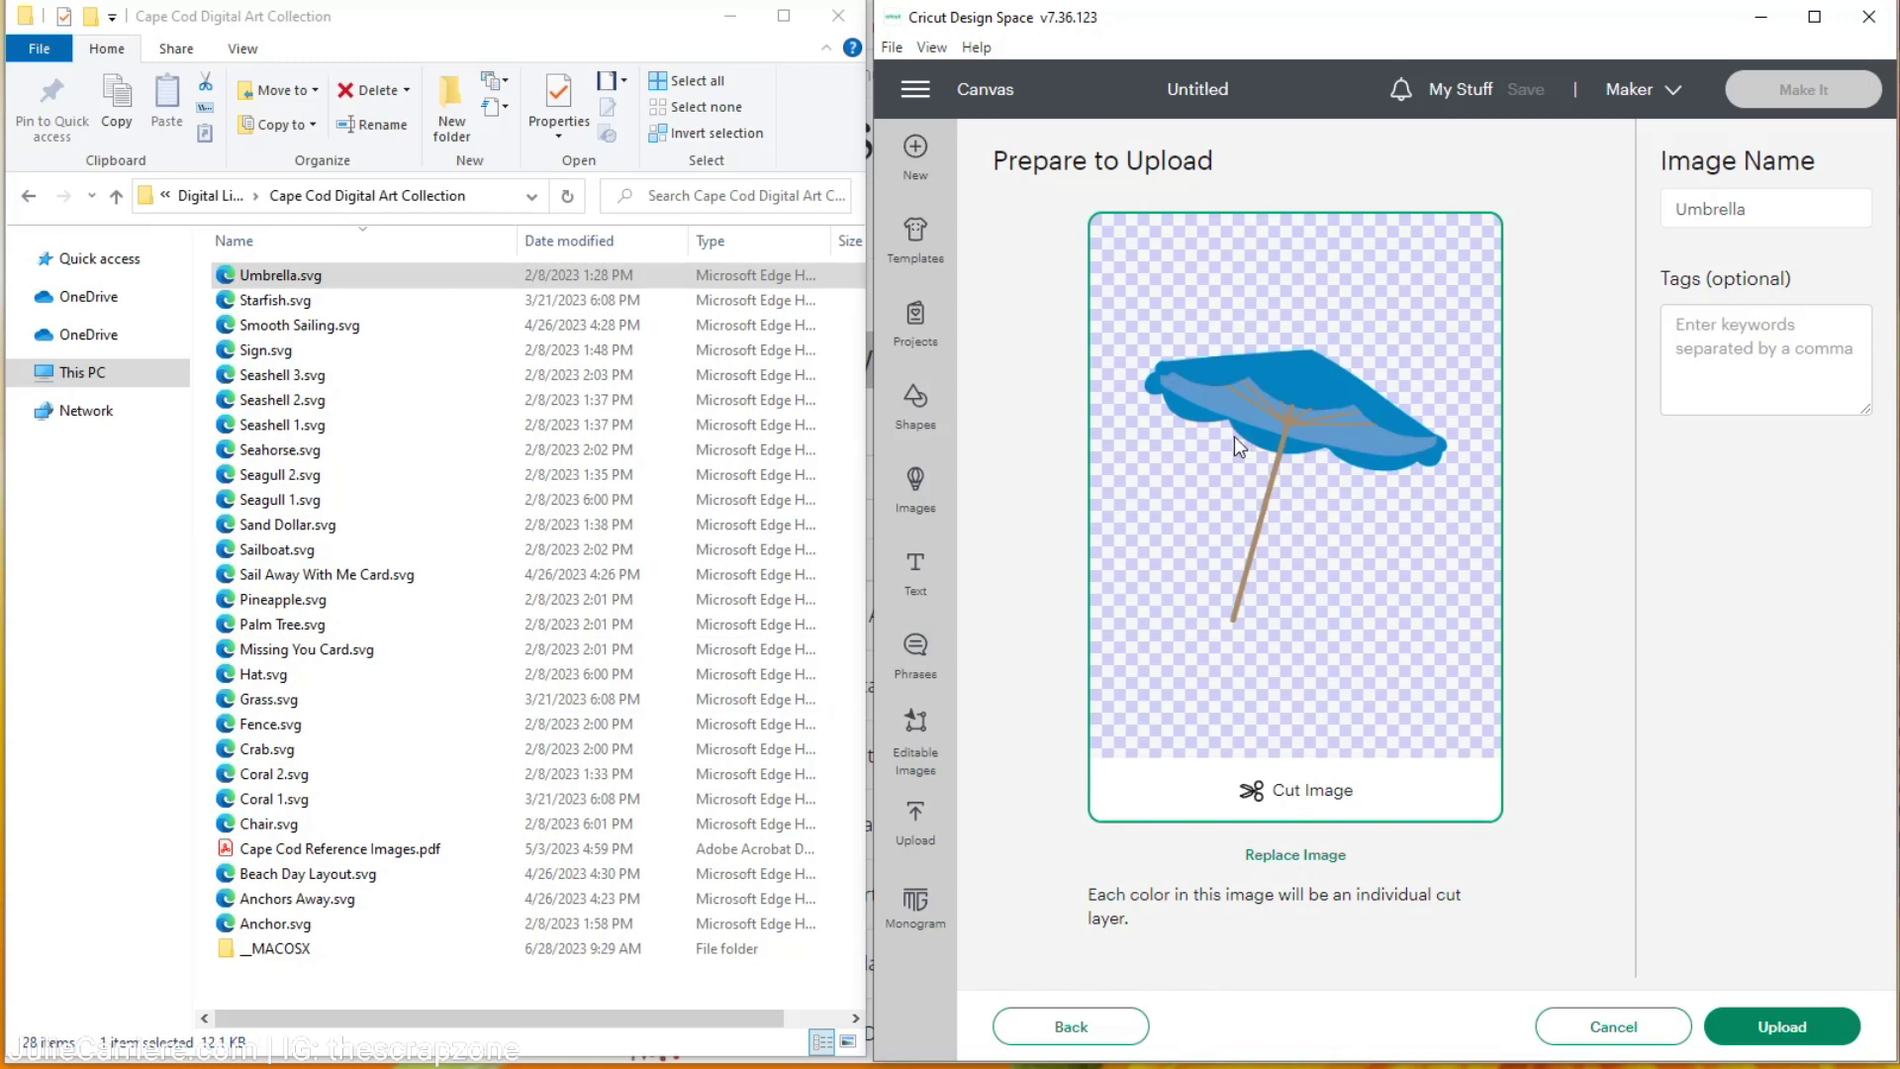
pyautogui.click(1674, 209)
pyautogui.write('C')
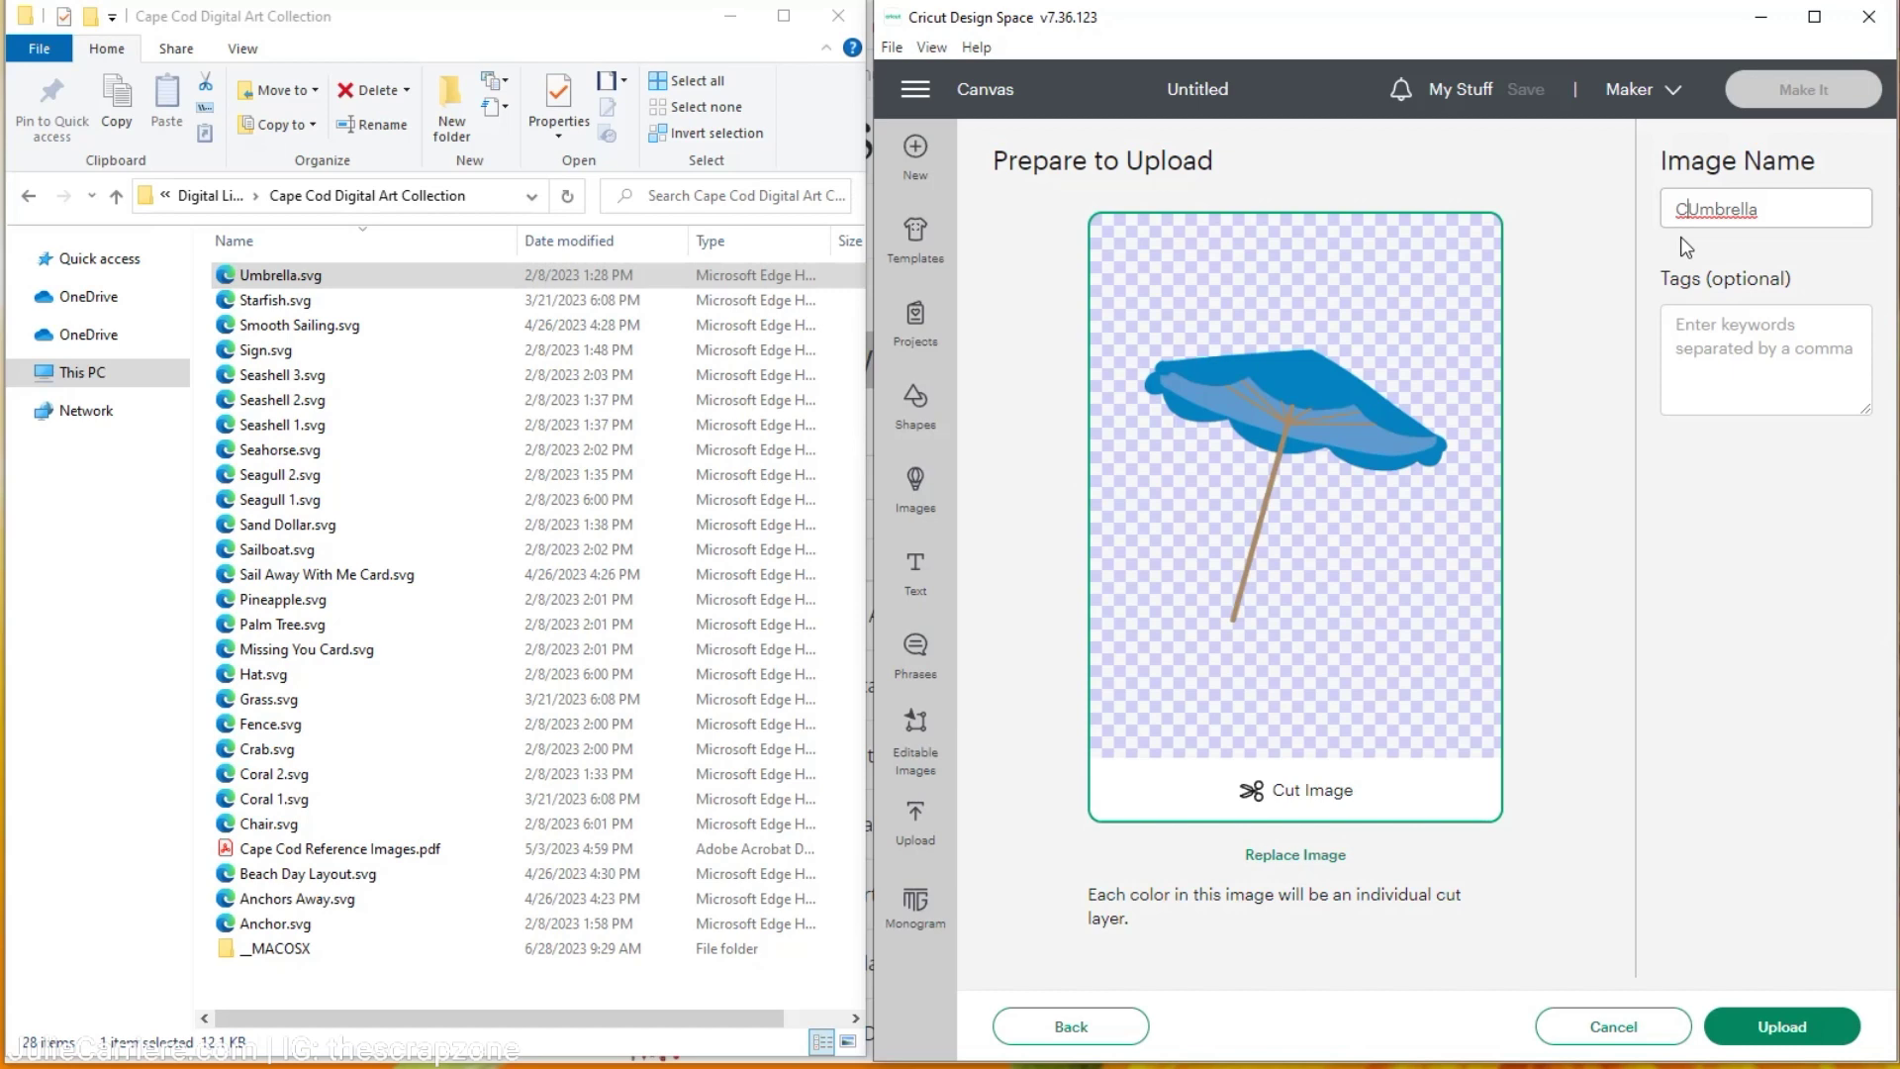
pyautogui.write('ape Cod -')
pyautogui.moveTo(1763, 208); pyautogui.dragTo(1664, 259)
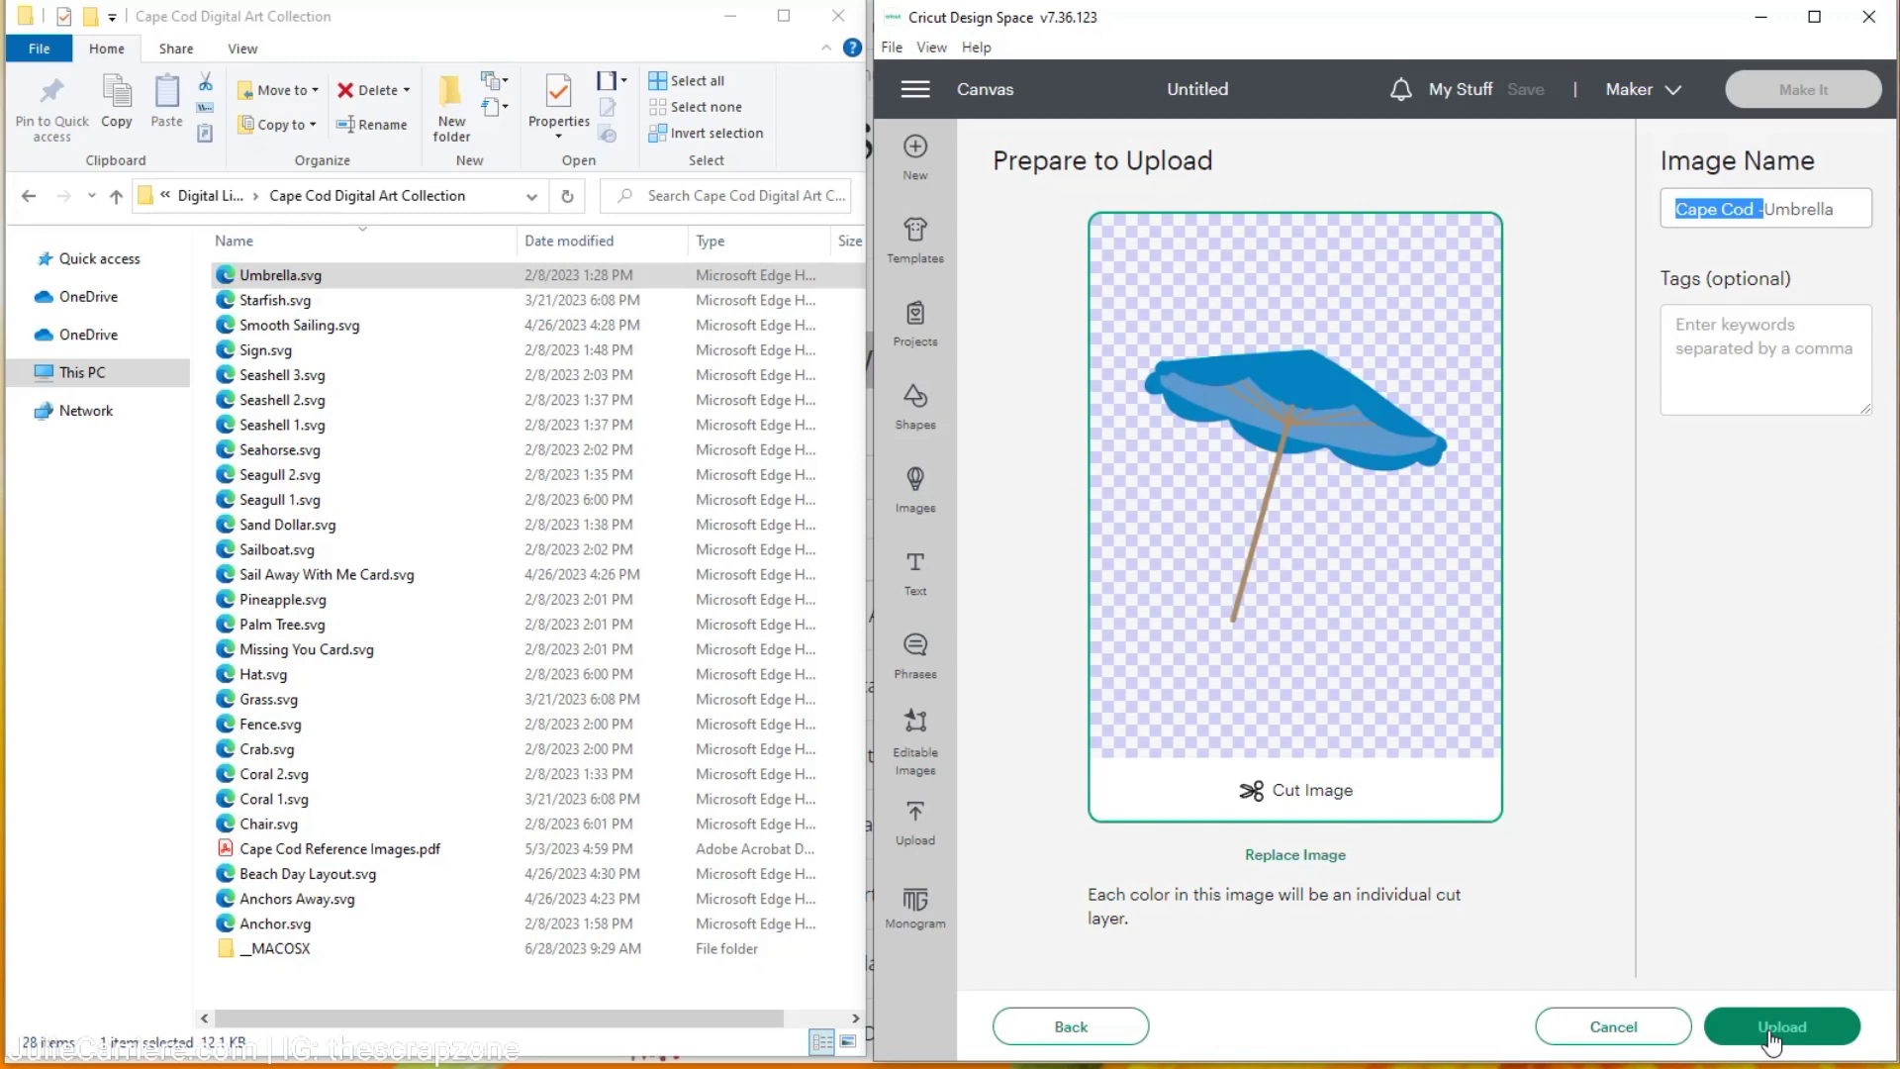
pyautogui.click(1098, 1030)
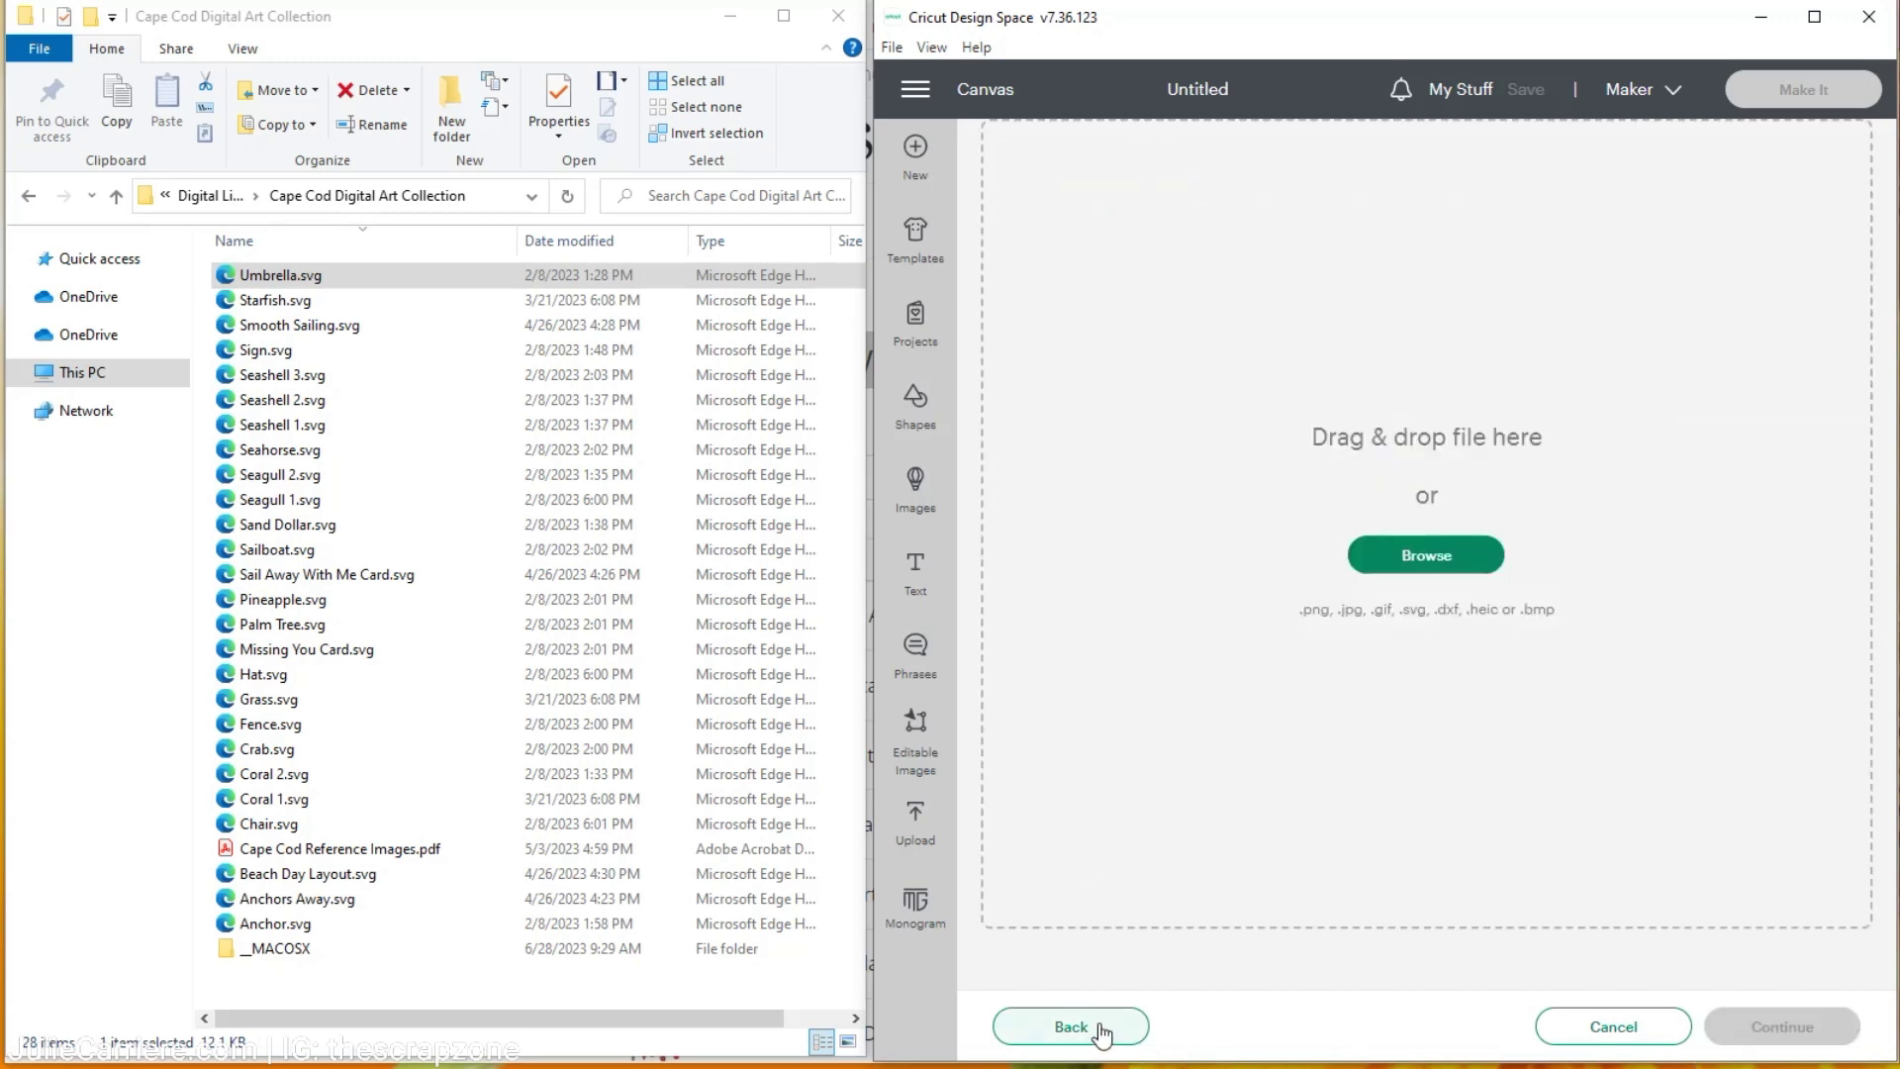
# Load Beach Day Layout.svg for upload and add the prefix "Cape Cod-" to its image name
pyautogui.click(305, 878)
pyautogui.moveTo(305, 885); pyautogui.dragTo(1316, 455)
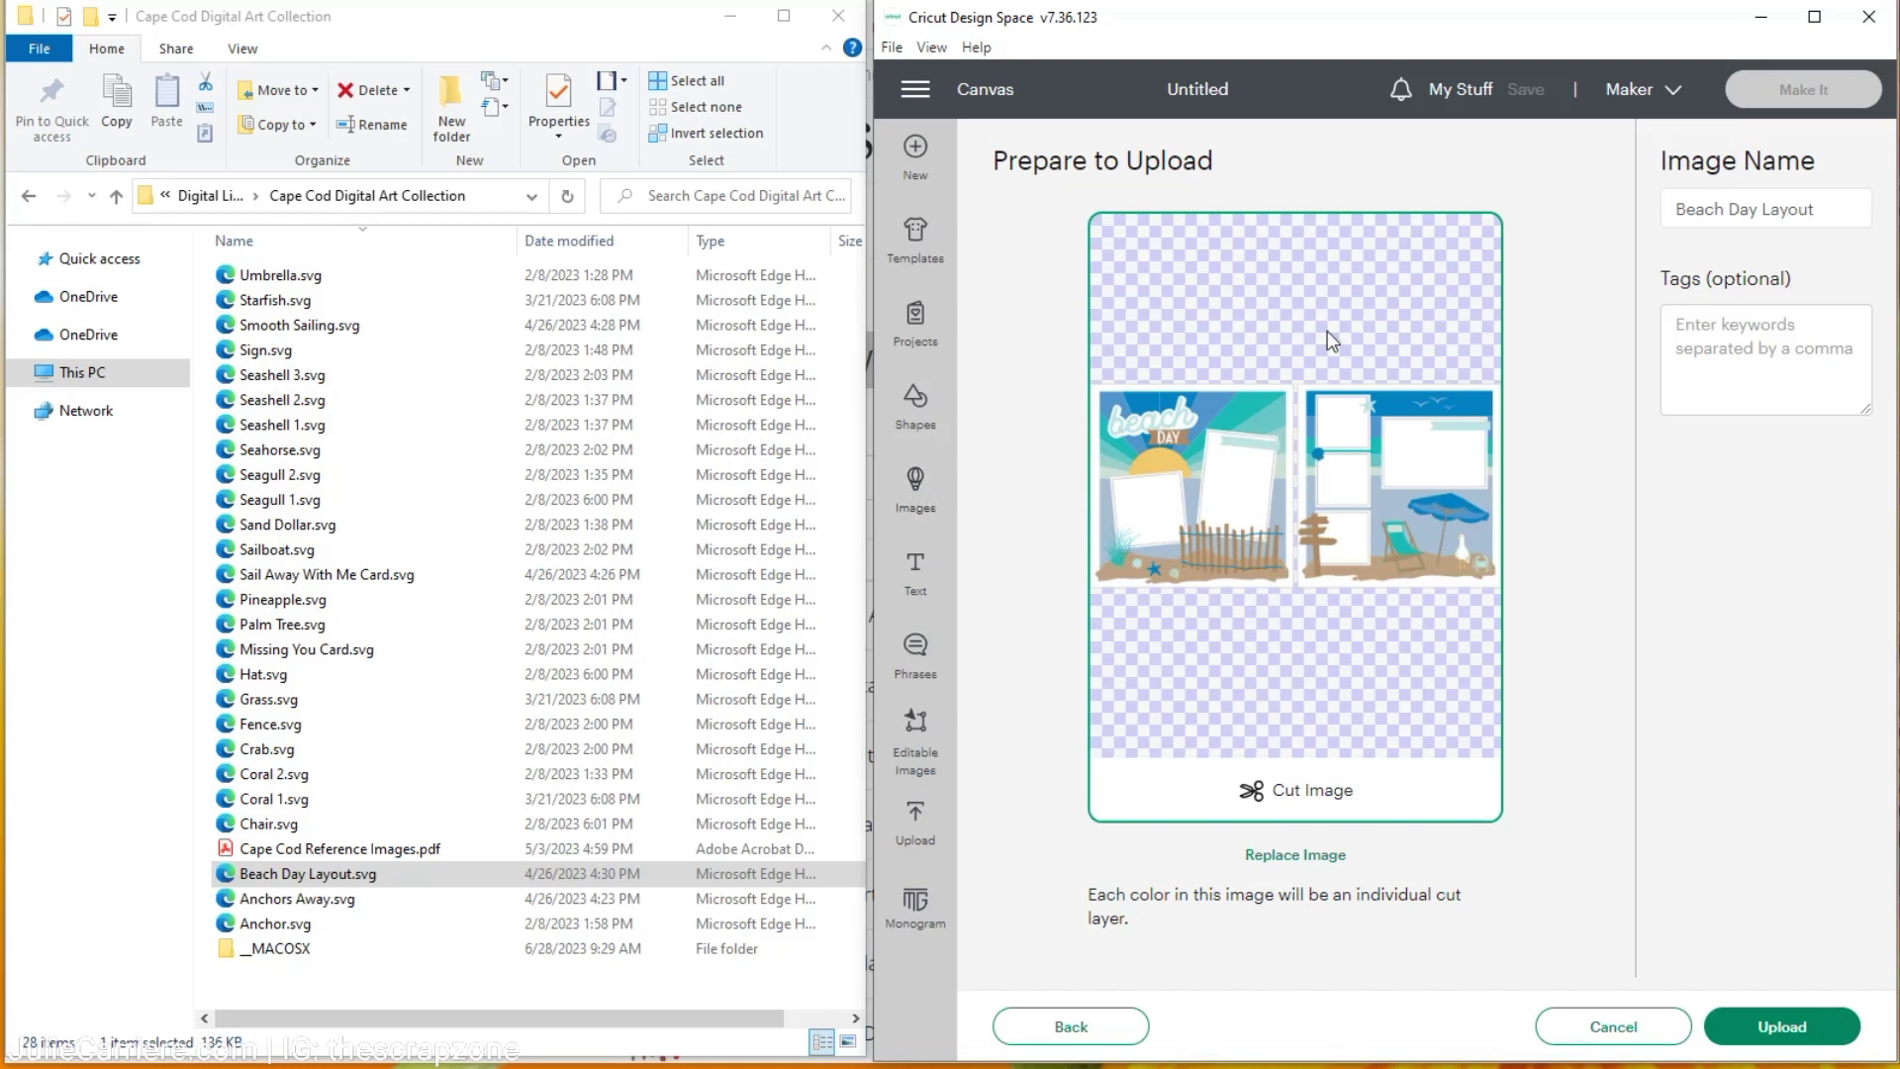
pyautogui.click(1686, 208)
pyautogui.write('d')
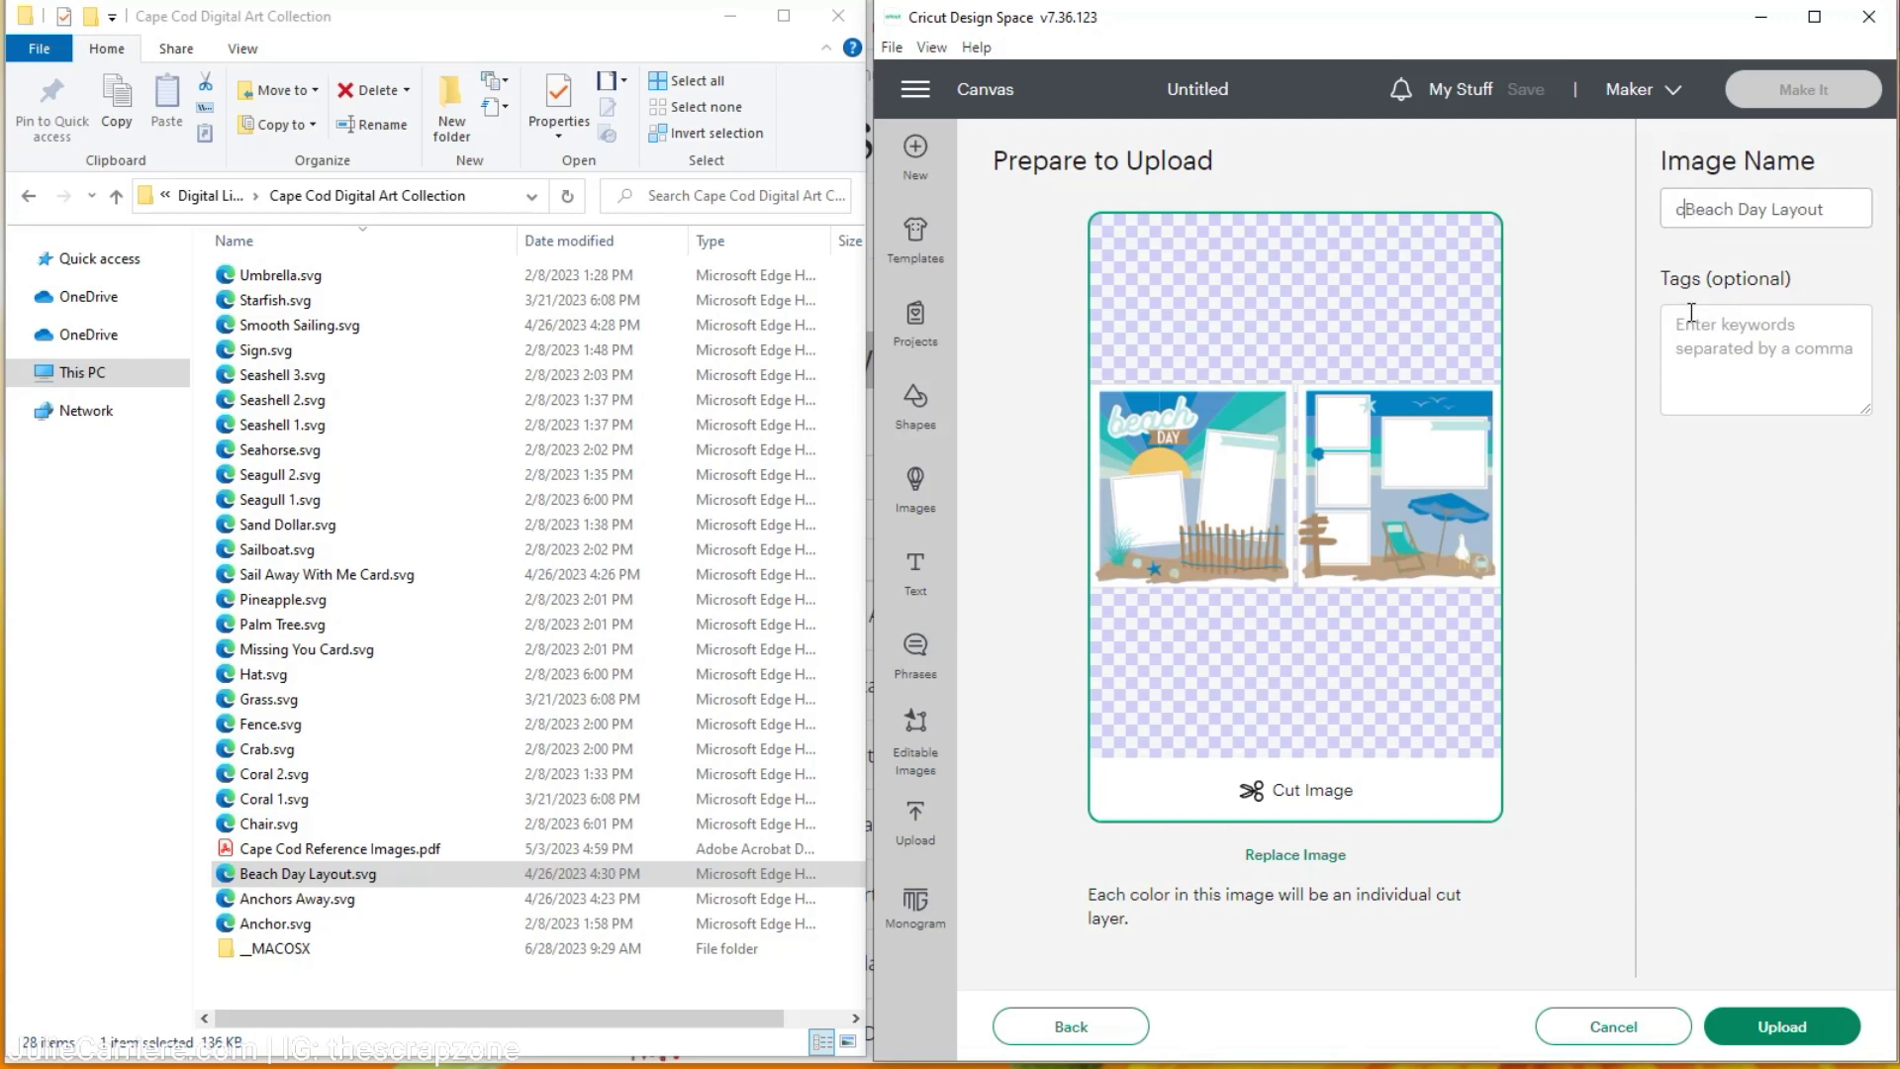
pyautogui.write('ape Cod-')
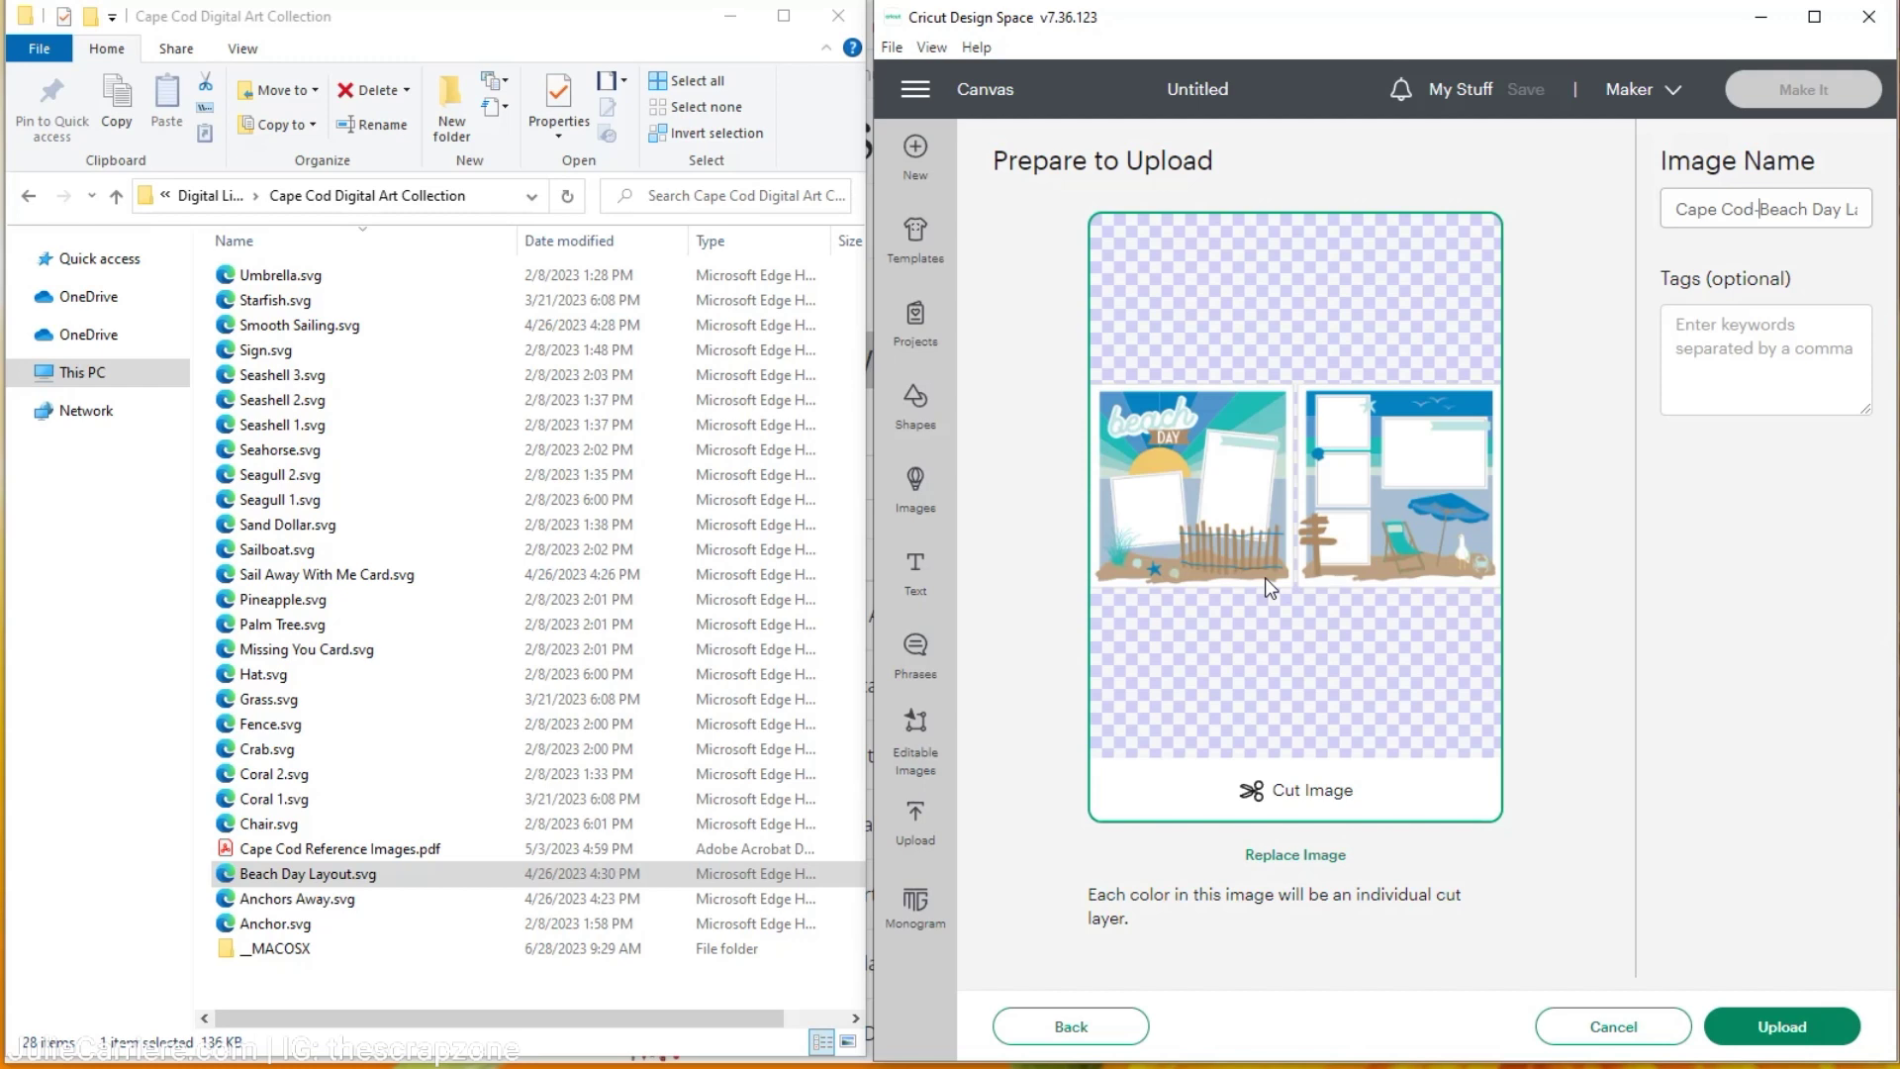
pyautogui.moveTo(1671, 209); pyautogui.dragTo(1761, 205)
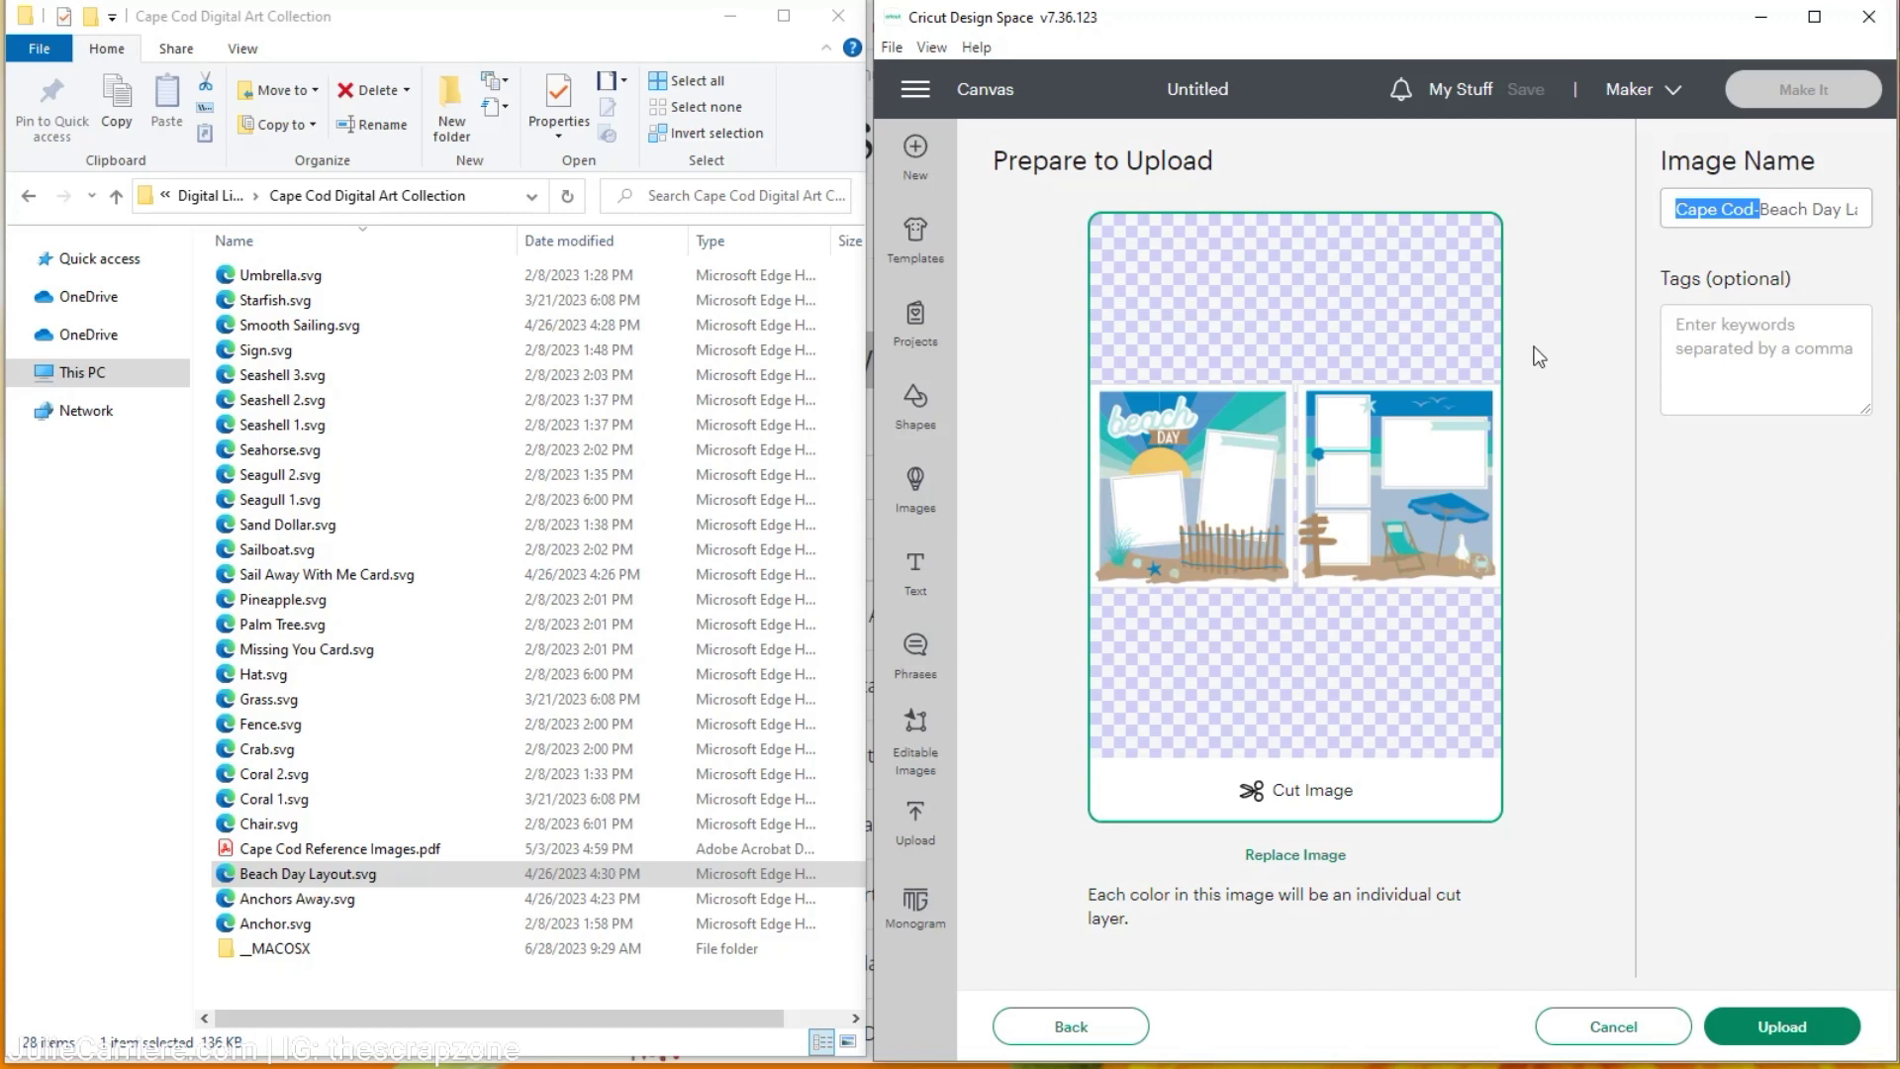
# Tag the Beach Day Layout image with the keywords beach, day, sun and fence
pyautogui.click(1680, 325)
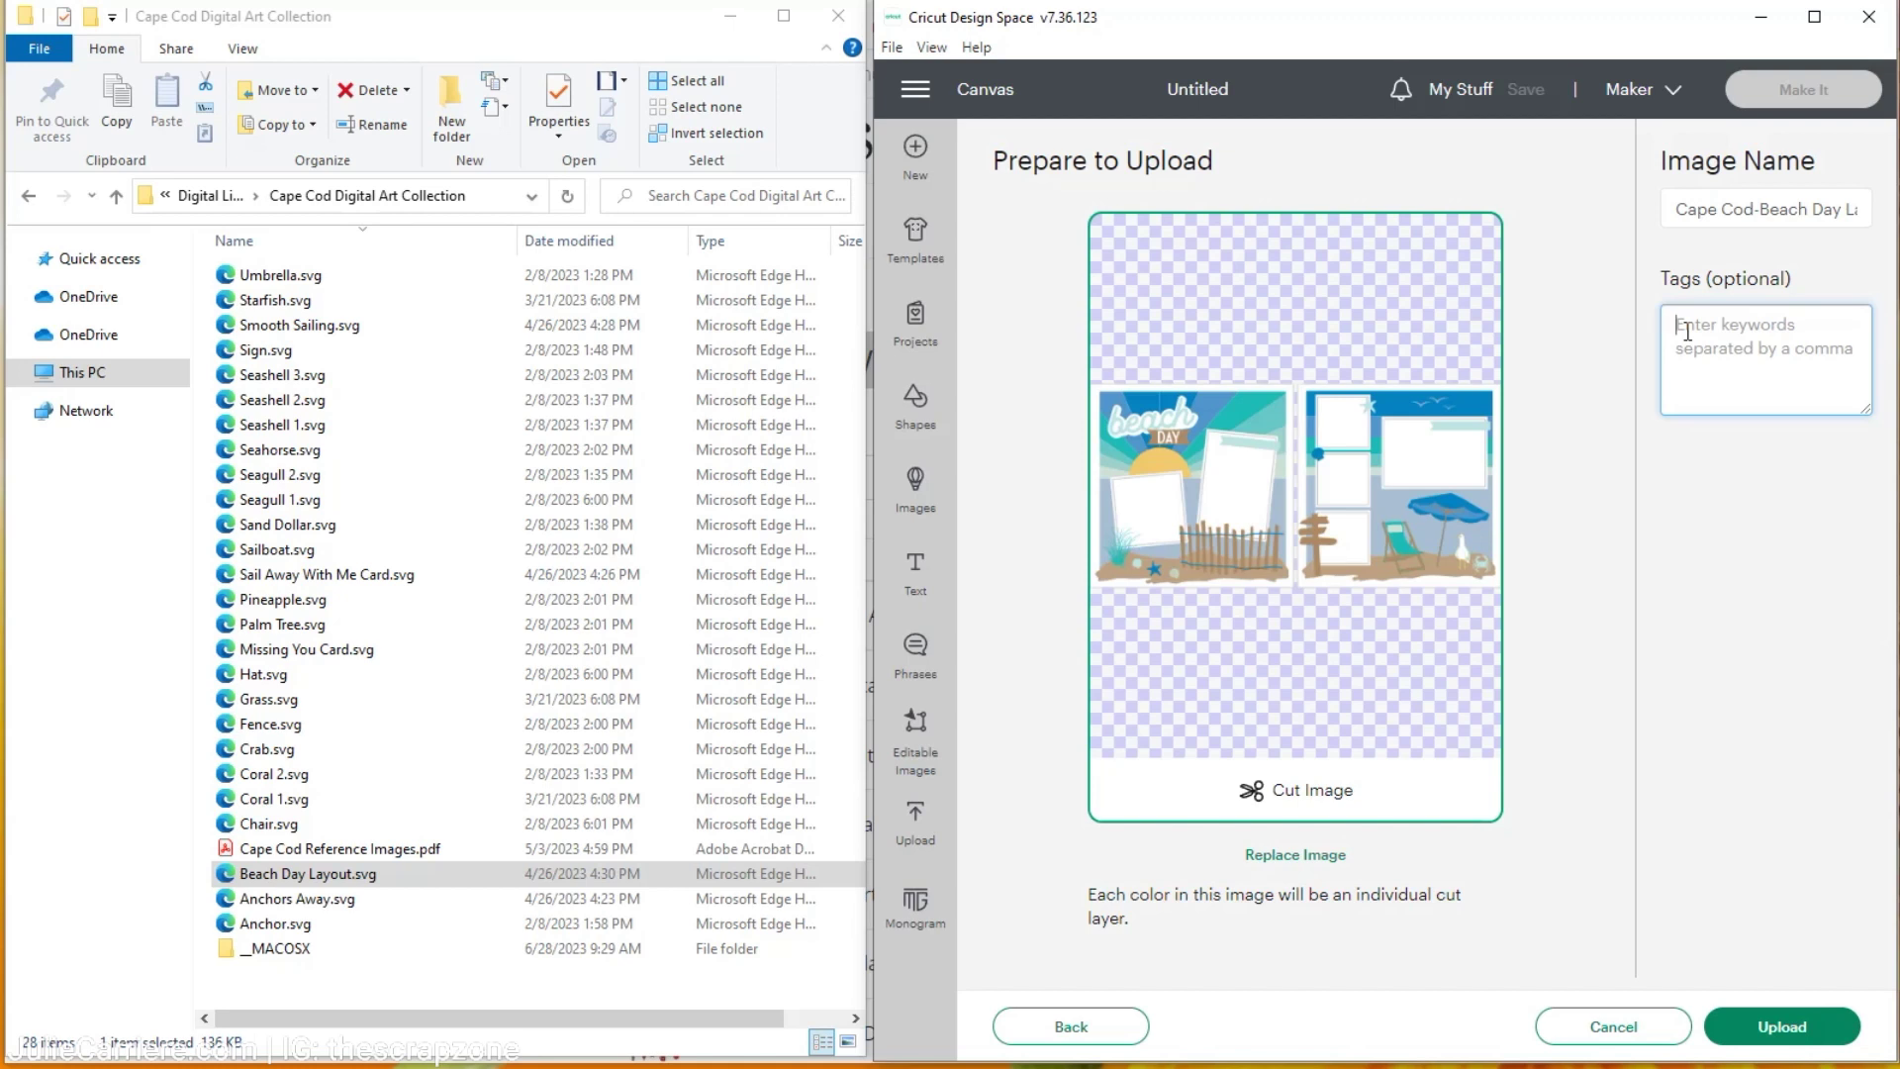
pyautogui.write('beach')
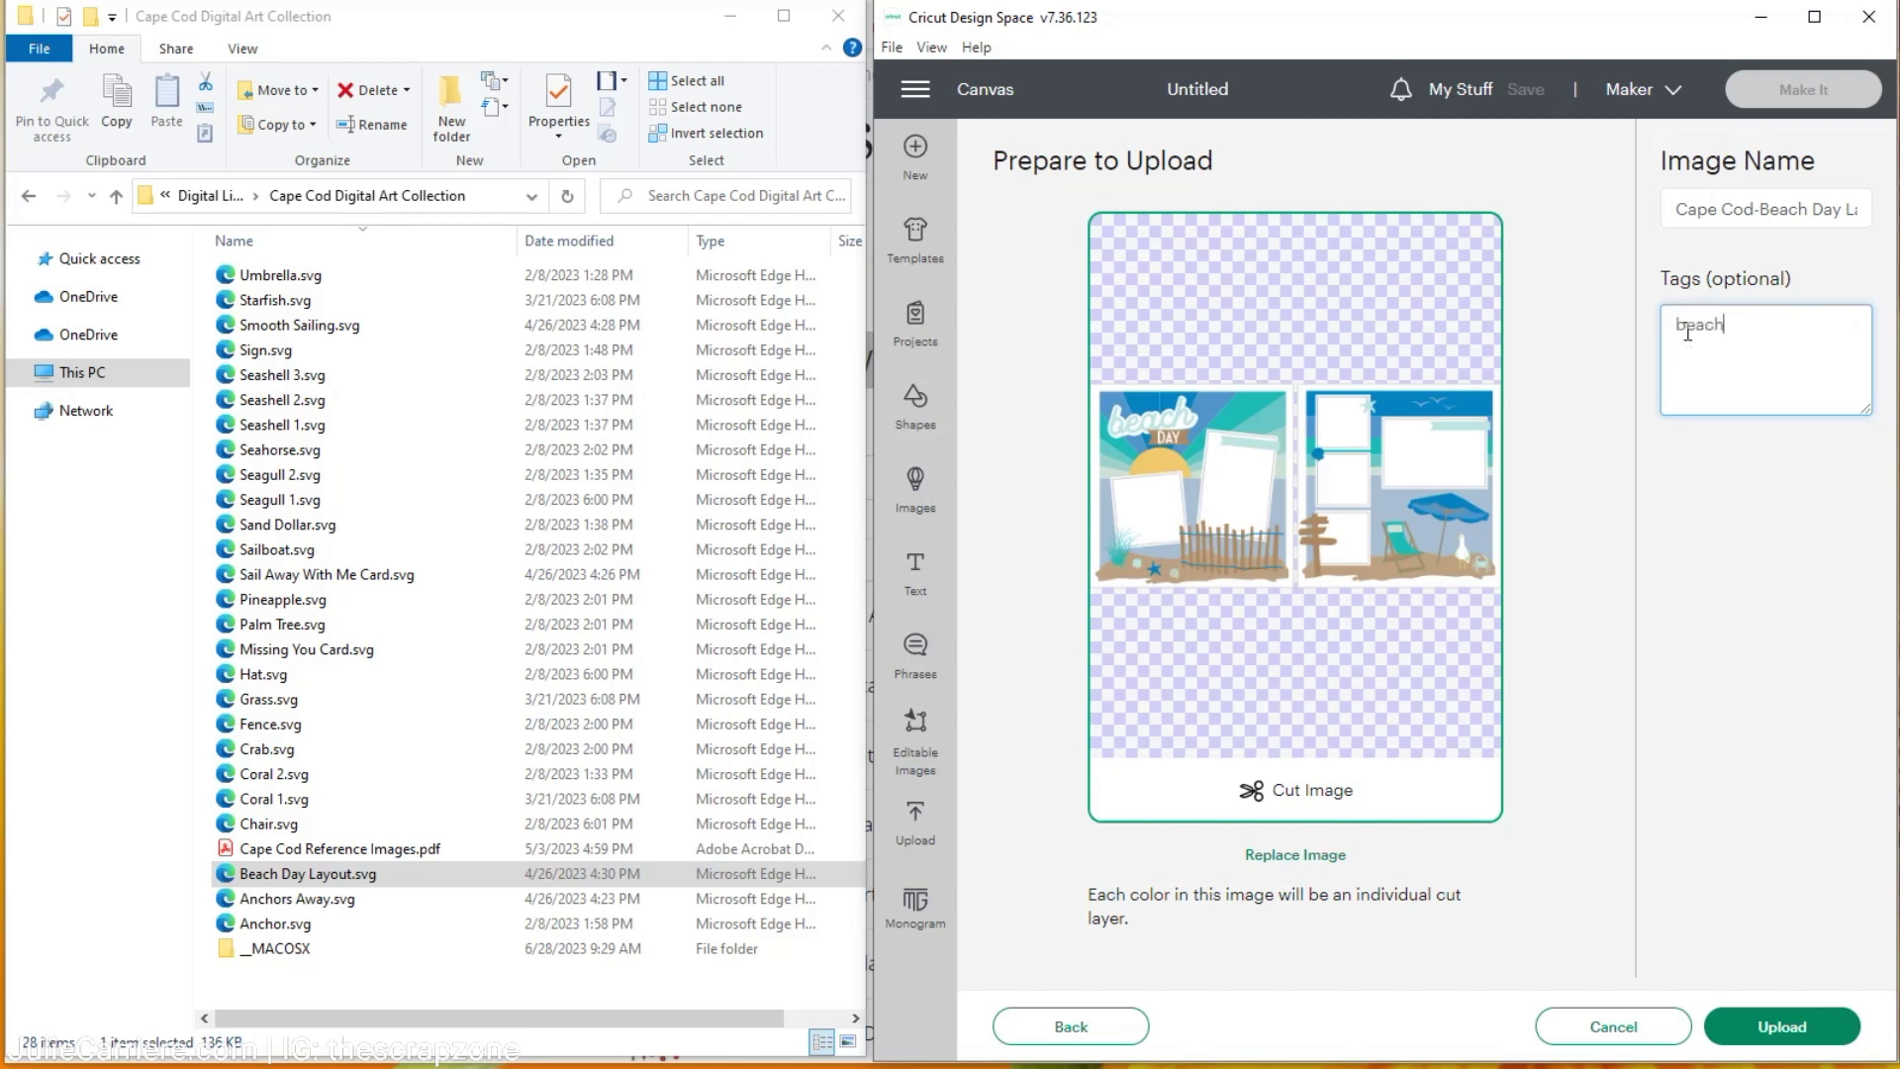
pyautogui.write(',day,sun,fence,')
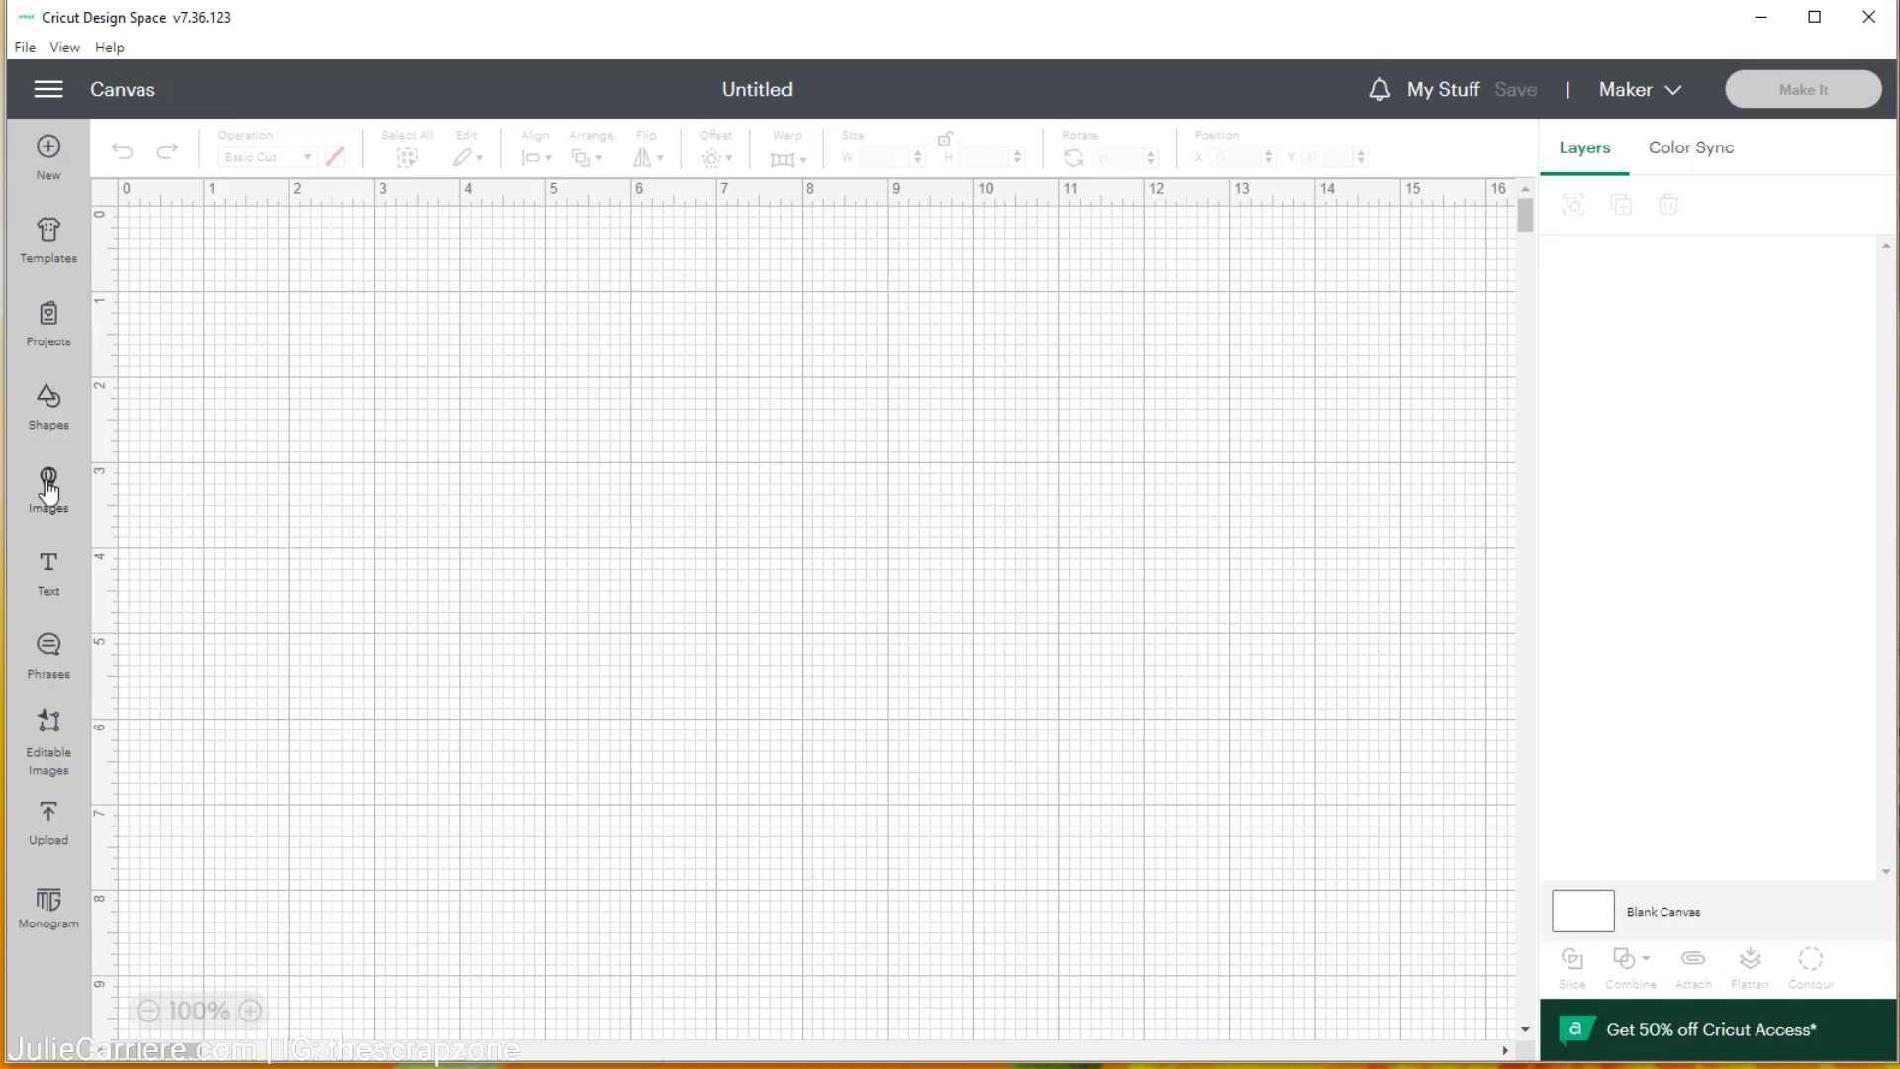
# Search the image library for "beach" and filter the results to uploaded images only
pyautogui.click(47, 483)
pyautogui.click(902, 235)
pyautogui.write('beach')
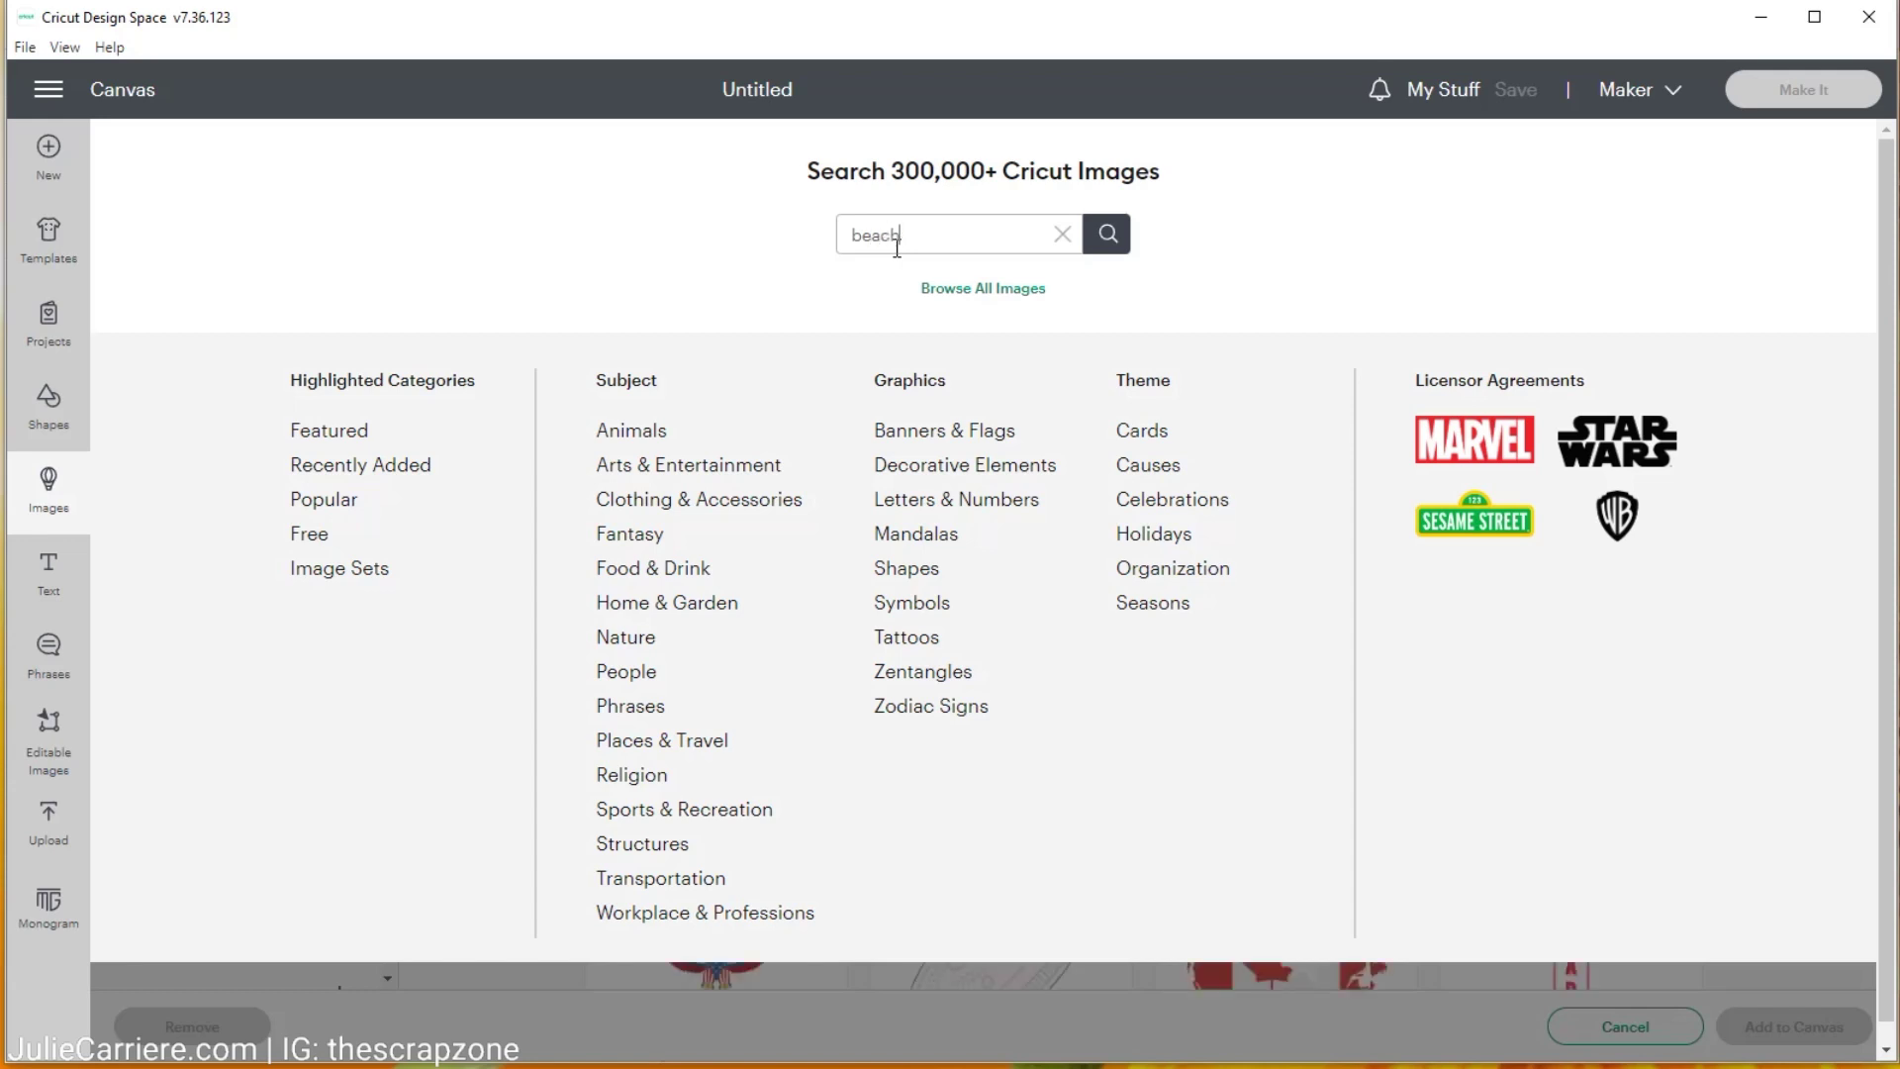
pyautogui.press('Return')
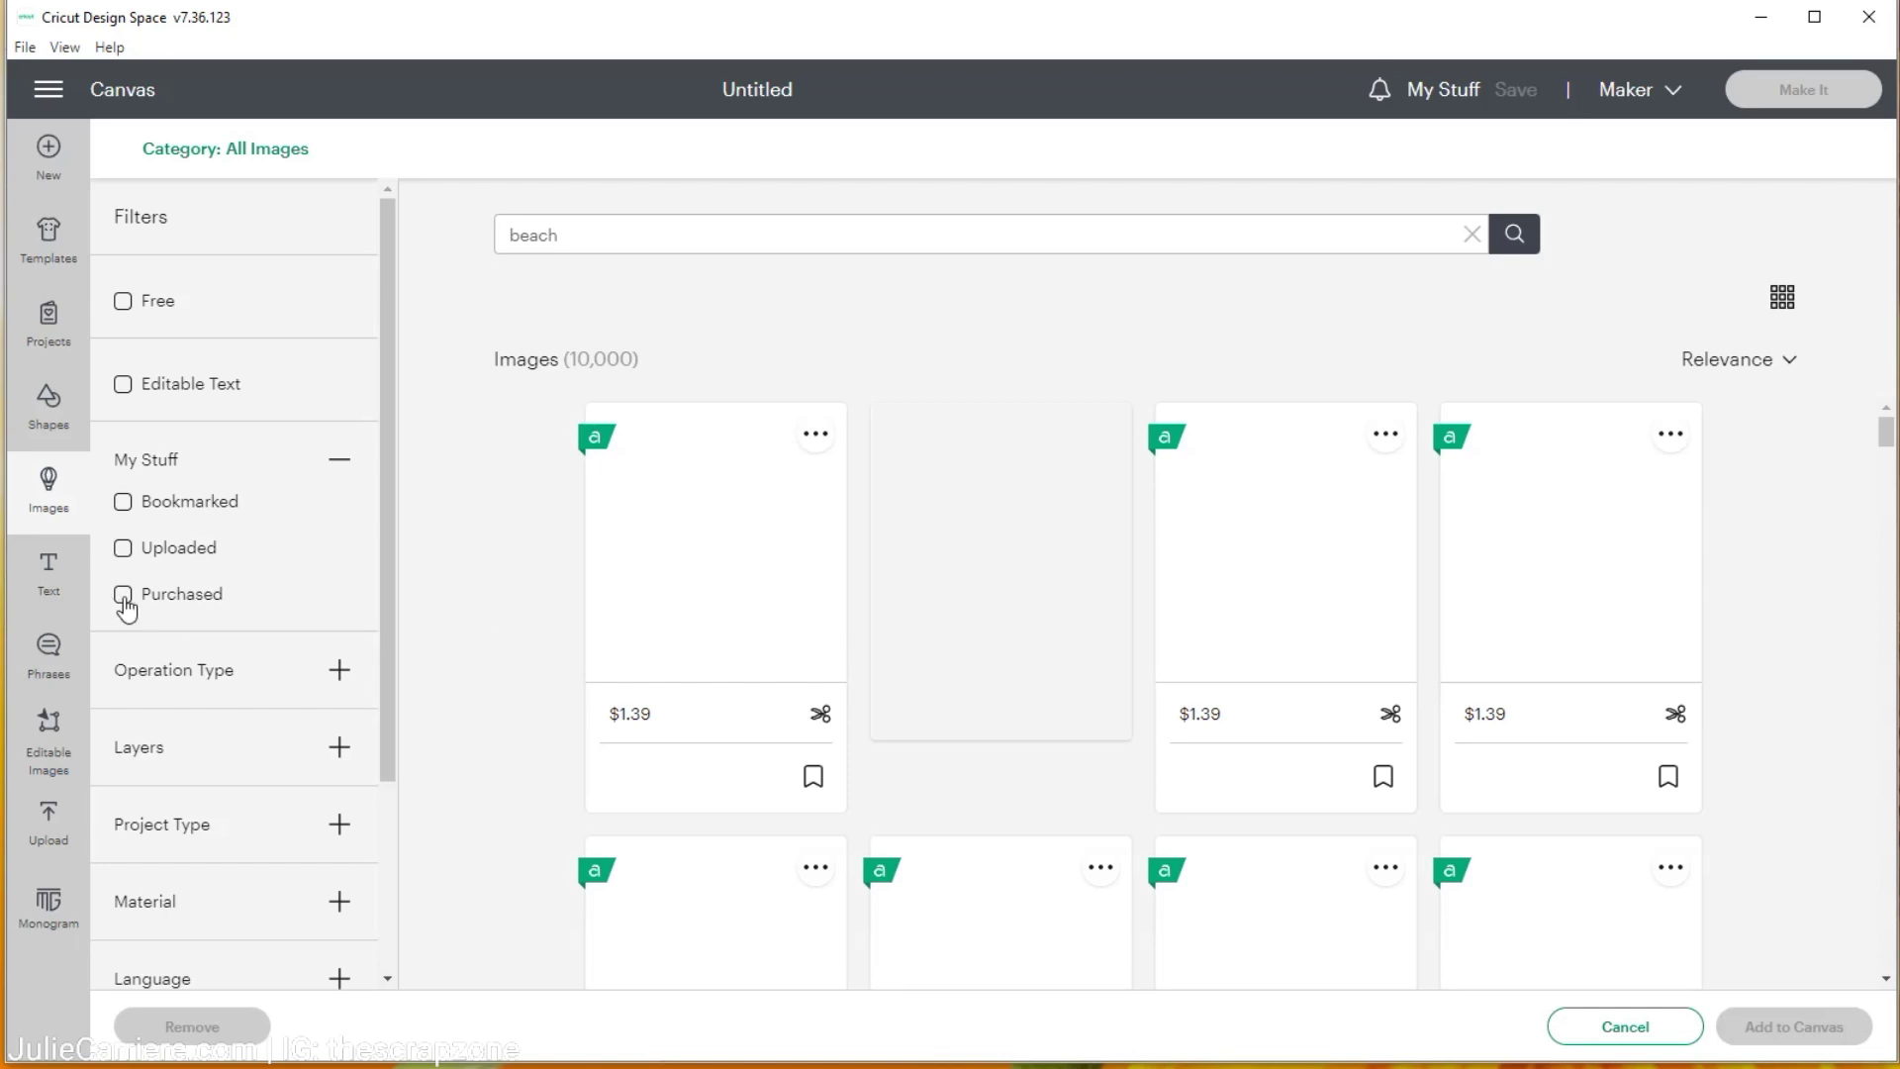
pyautogui.click(124, 550)
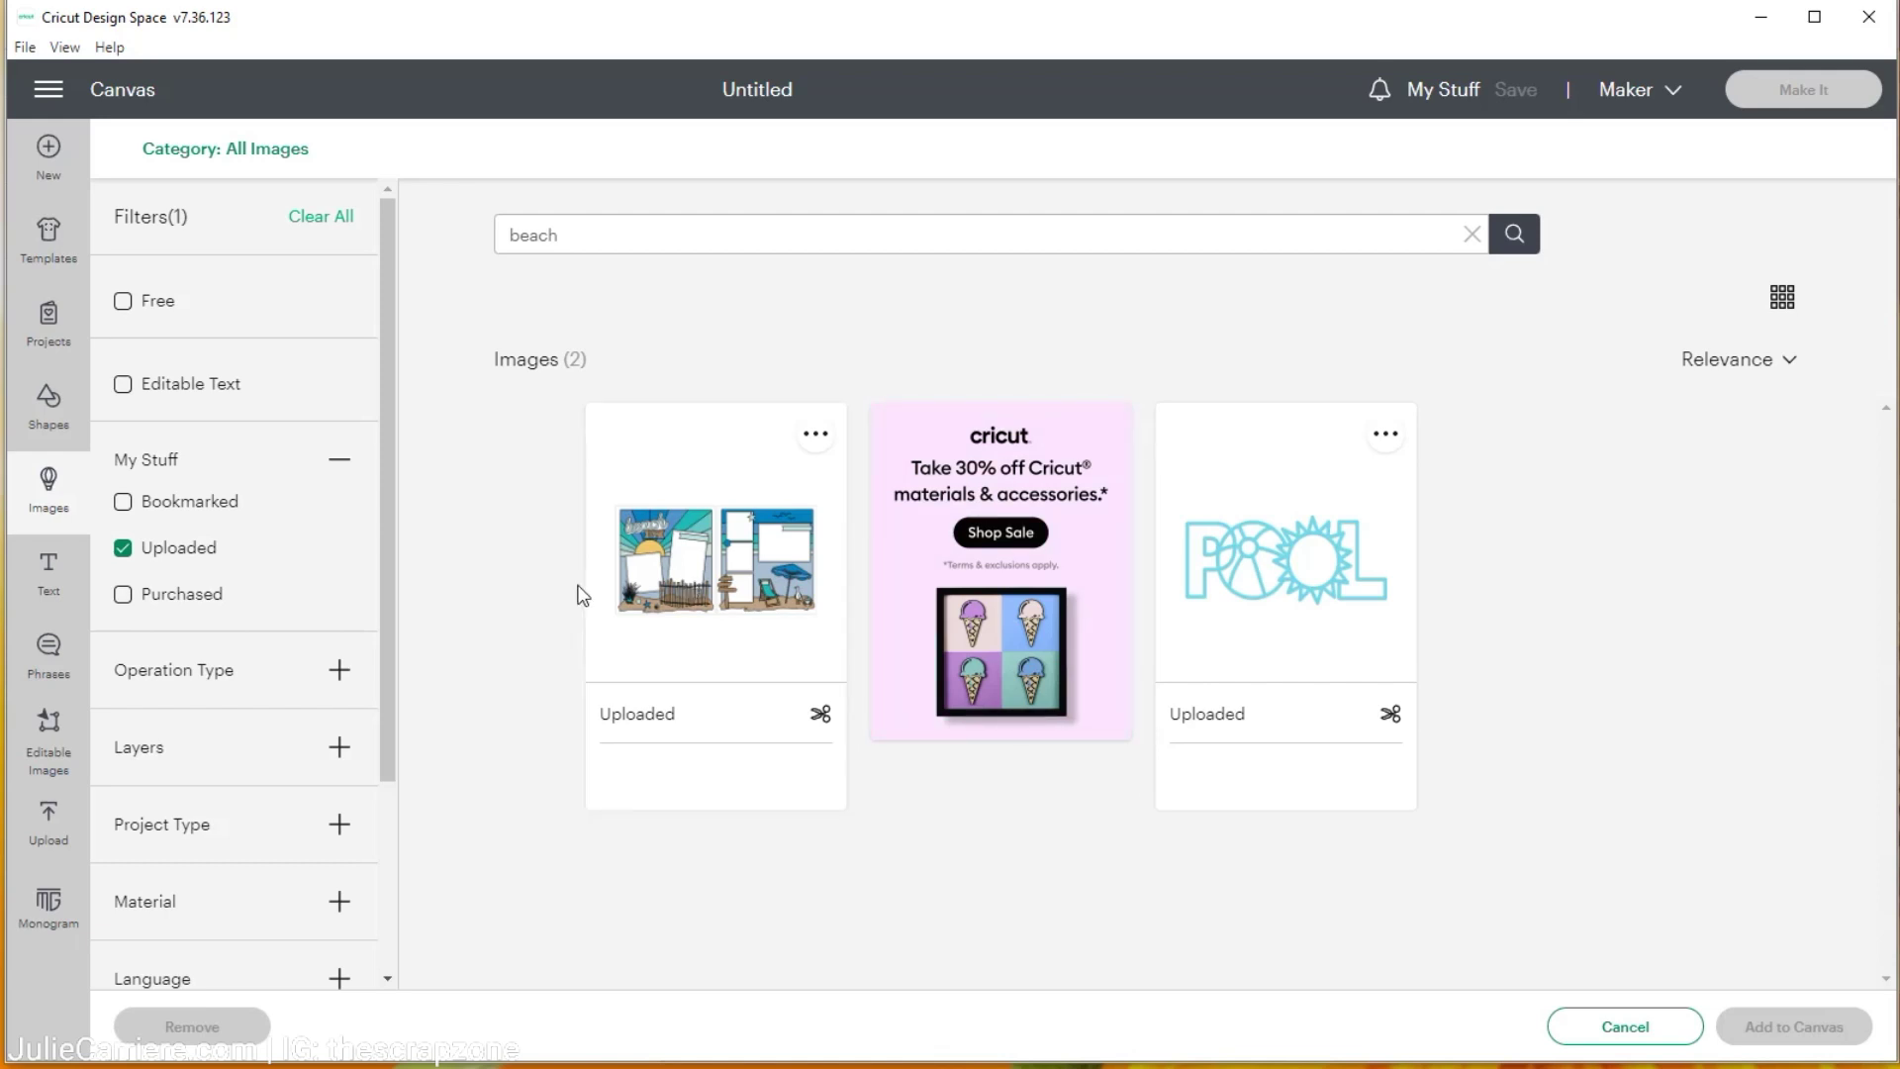
# Search the uploaded images for "cape cod" and look through the matching artwork
pyautogui.moveTo(574, 235); pyautogui.dragTo(452, 252)
pyautogui.write('cape cod')
pyautogui.press('Return')
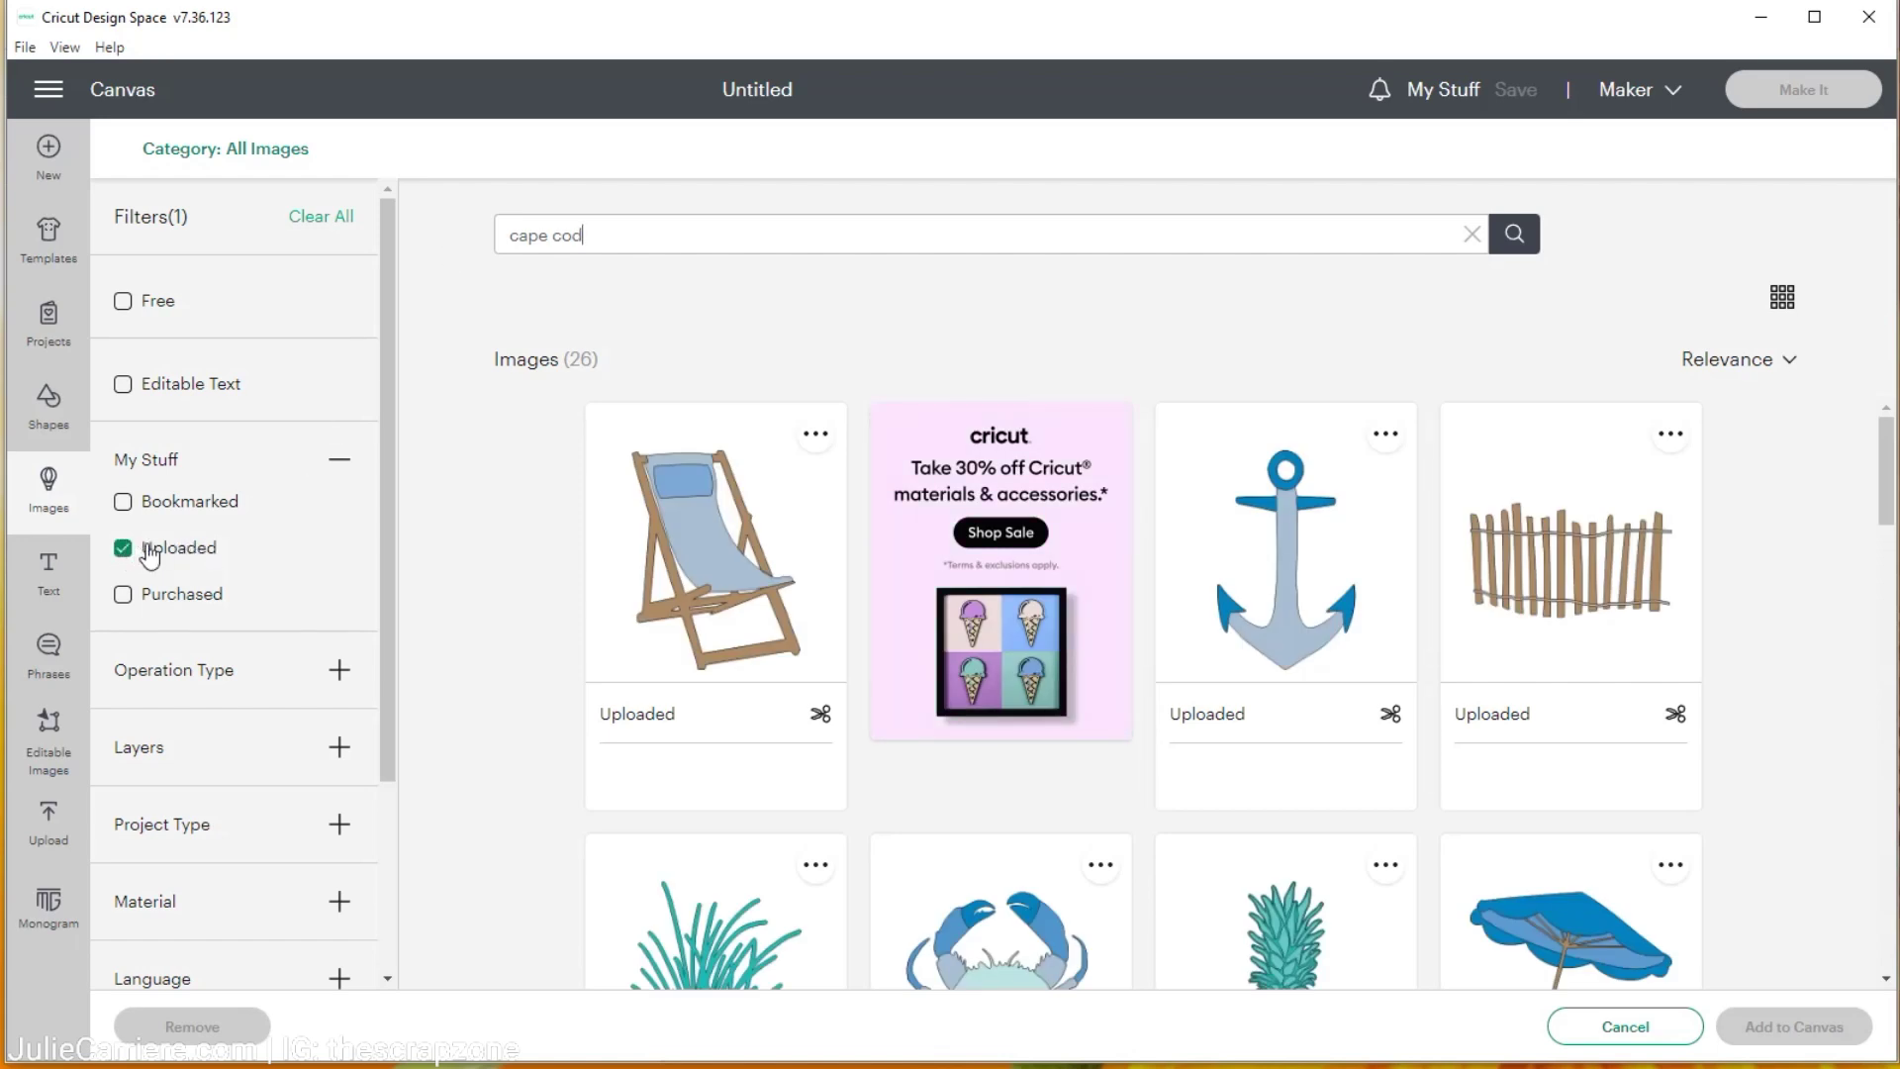
pyautogui.scroll(-8, 804, 485)
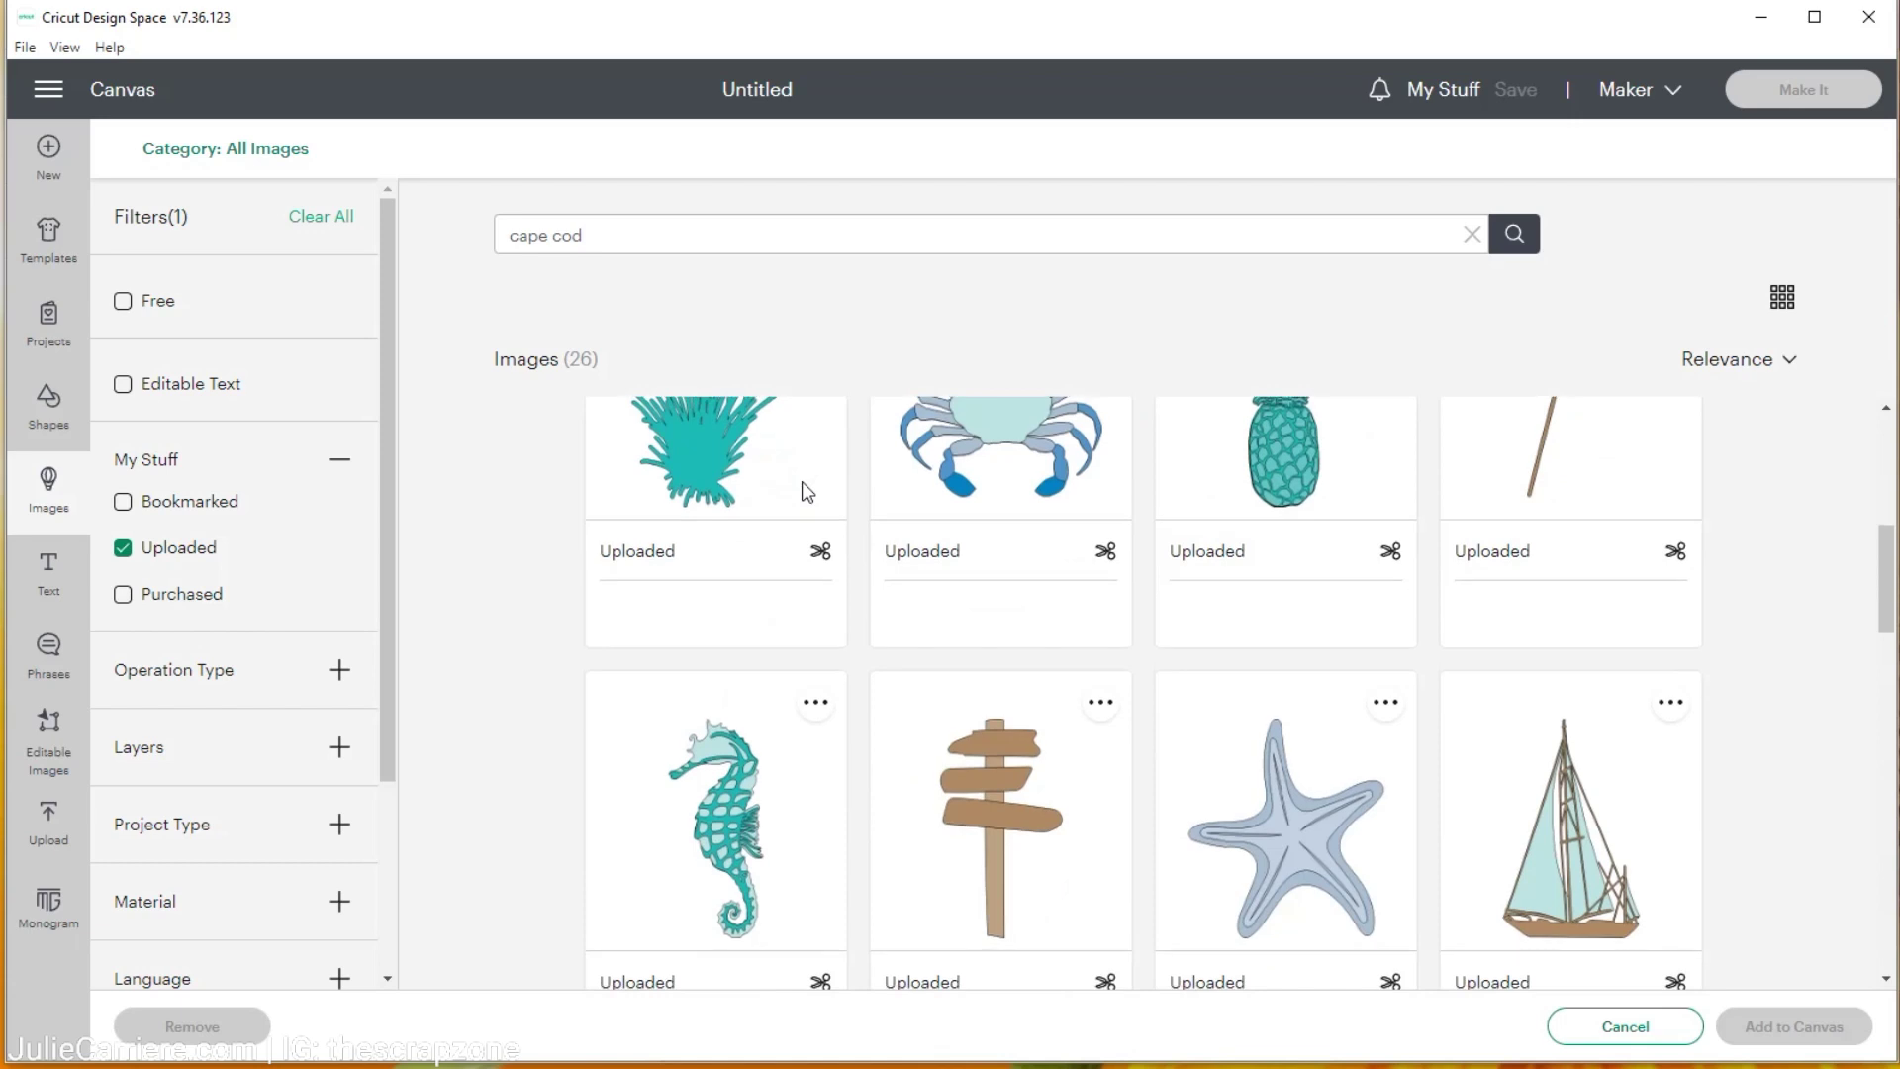
pyautogui.scroll(-12, 807, 490)
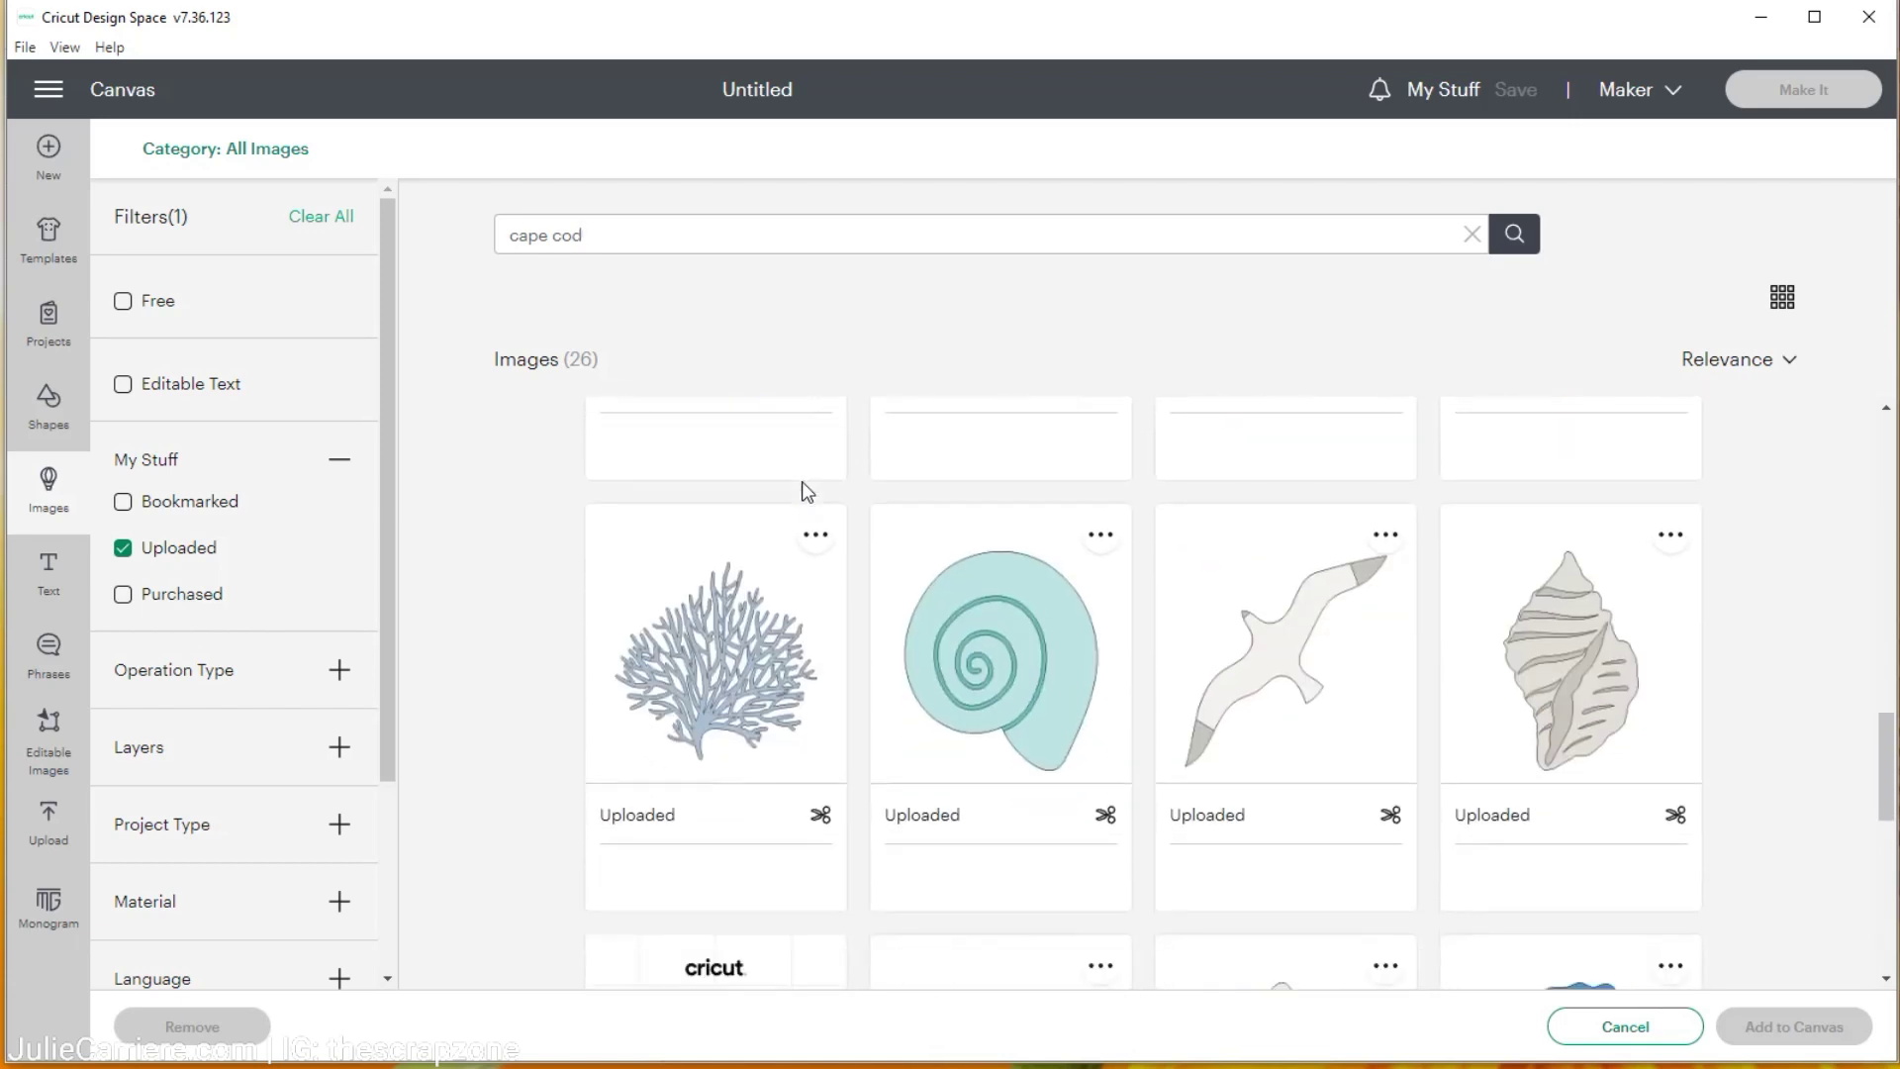
pyautogui.scroll(-3, 803, 486)
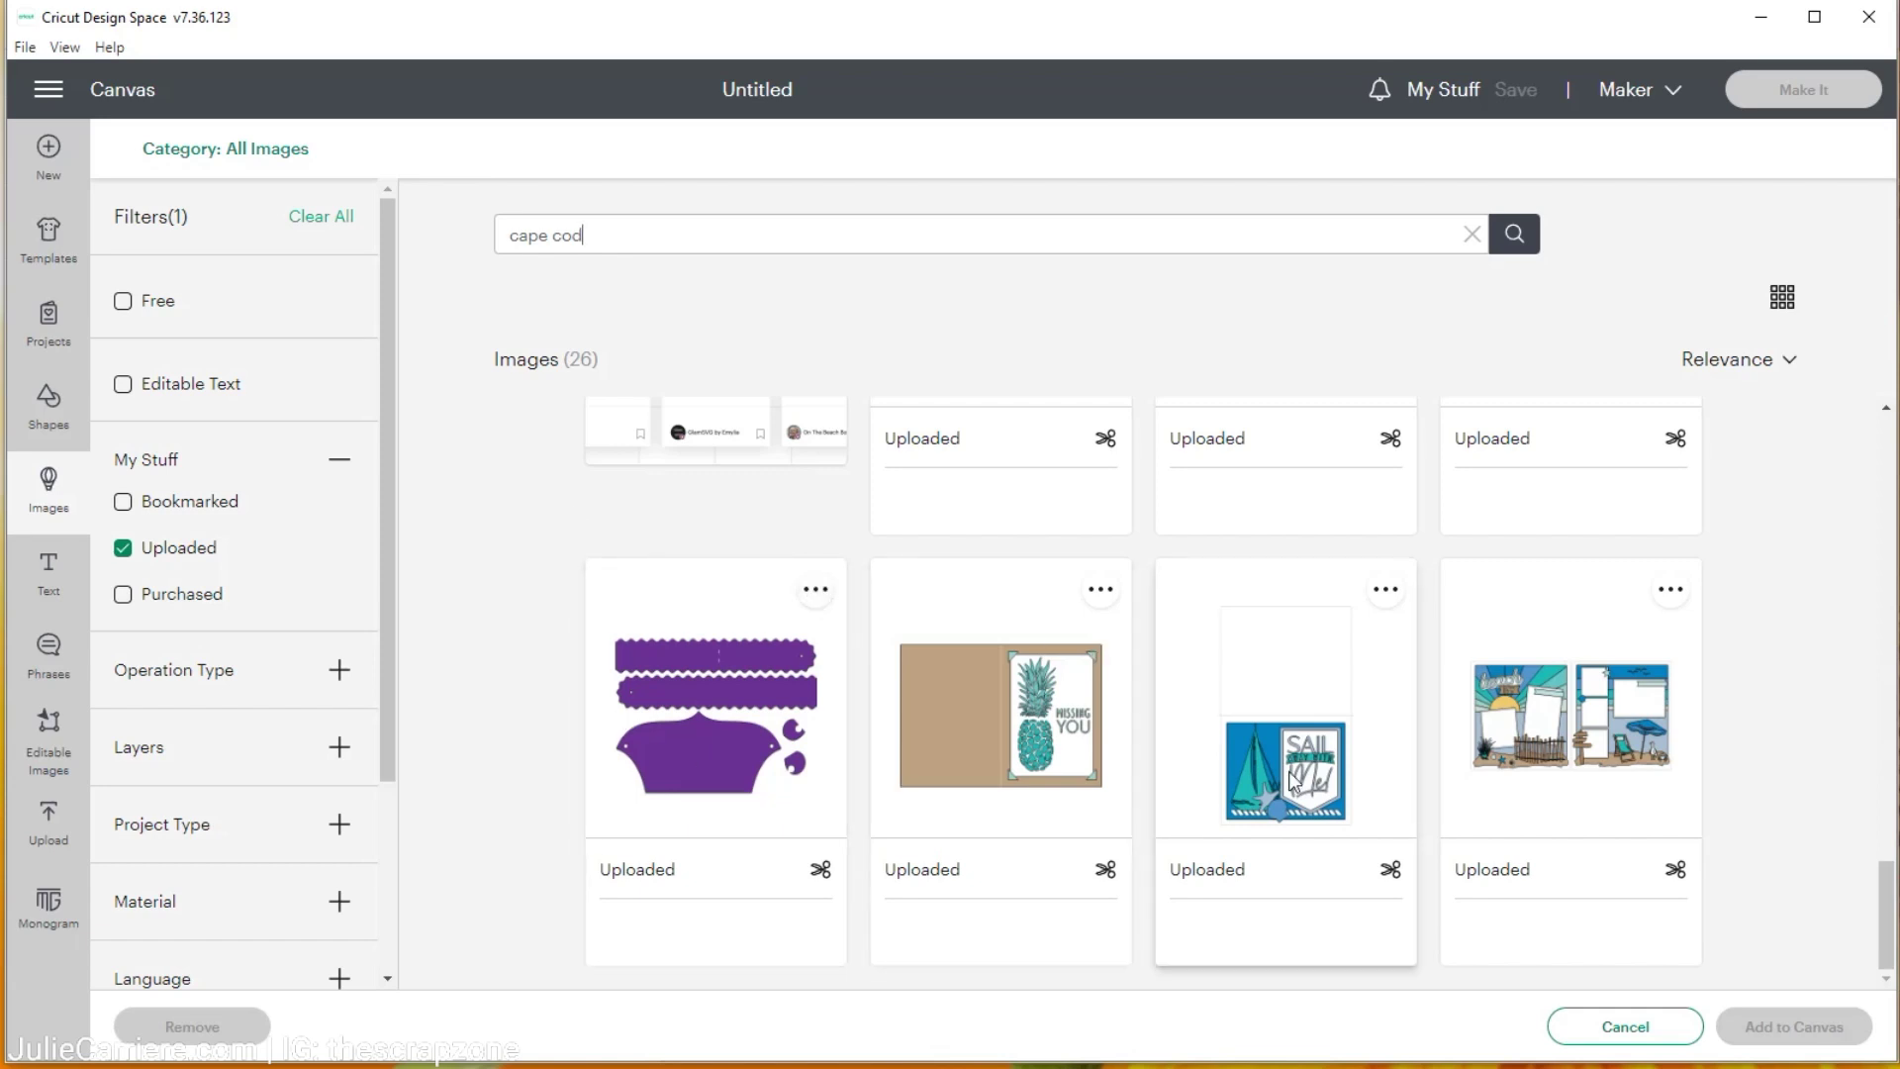
pyautogui.scroll(10, 1286, 772)
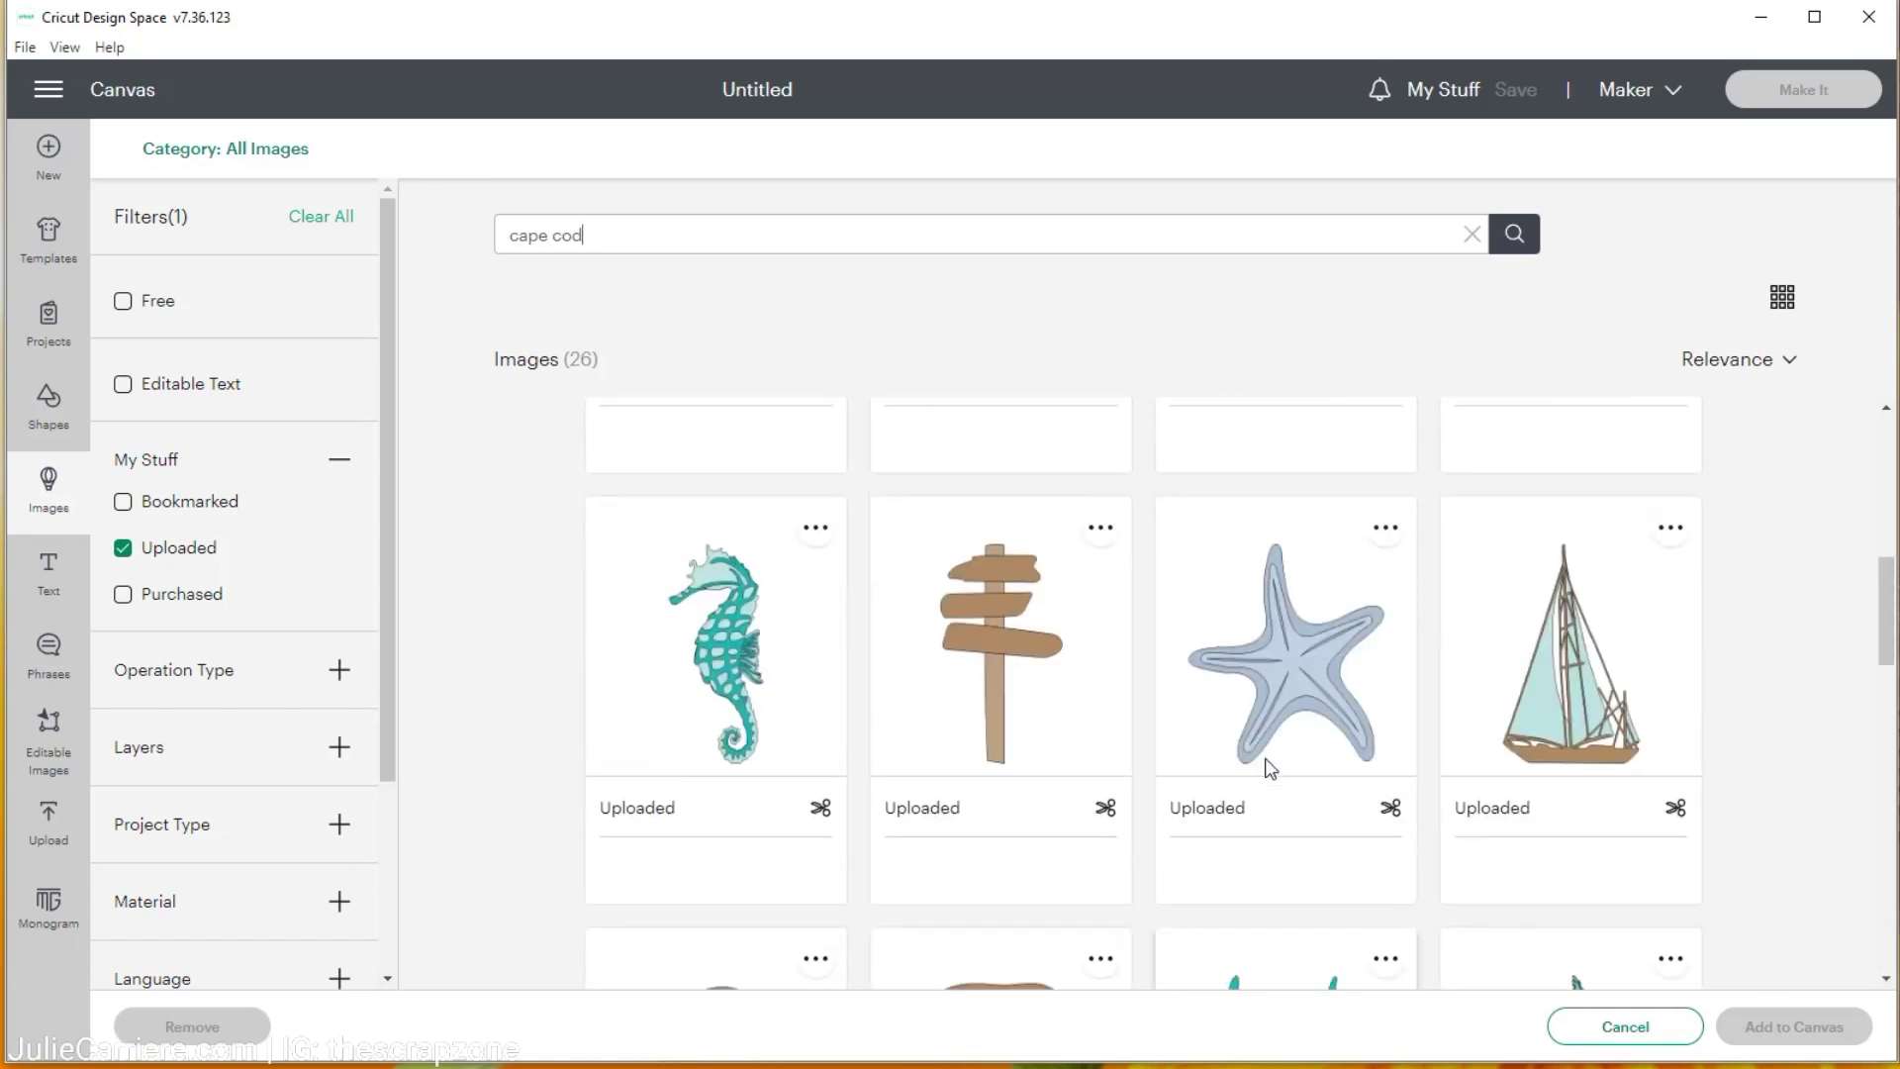
pyautogui.scroll(5, 1269, 767)
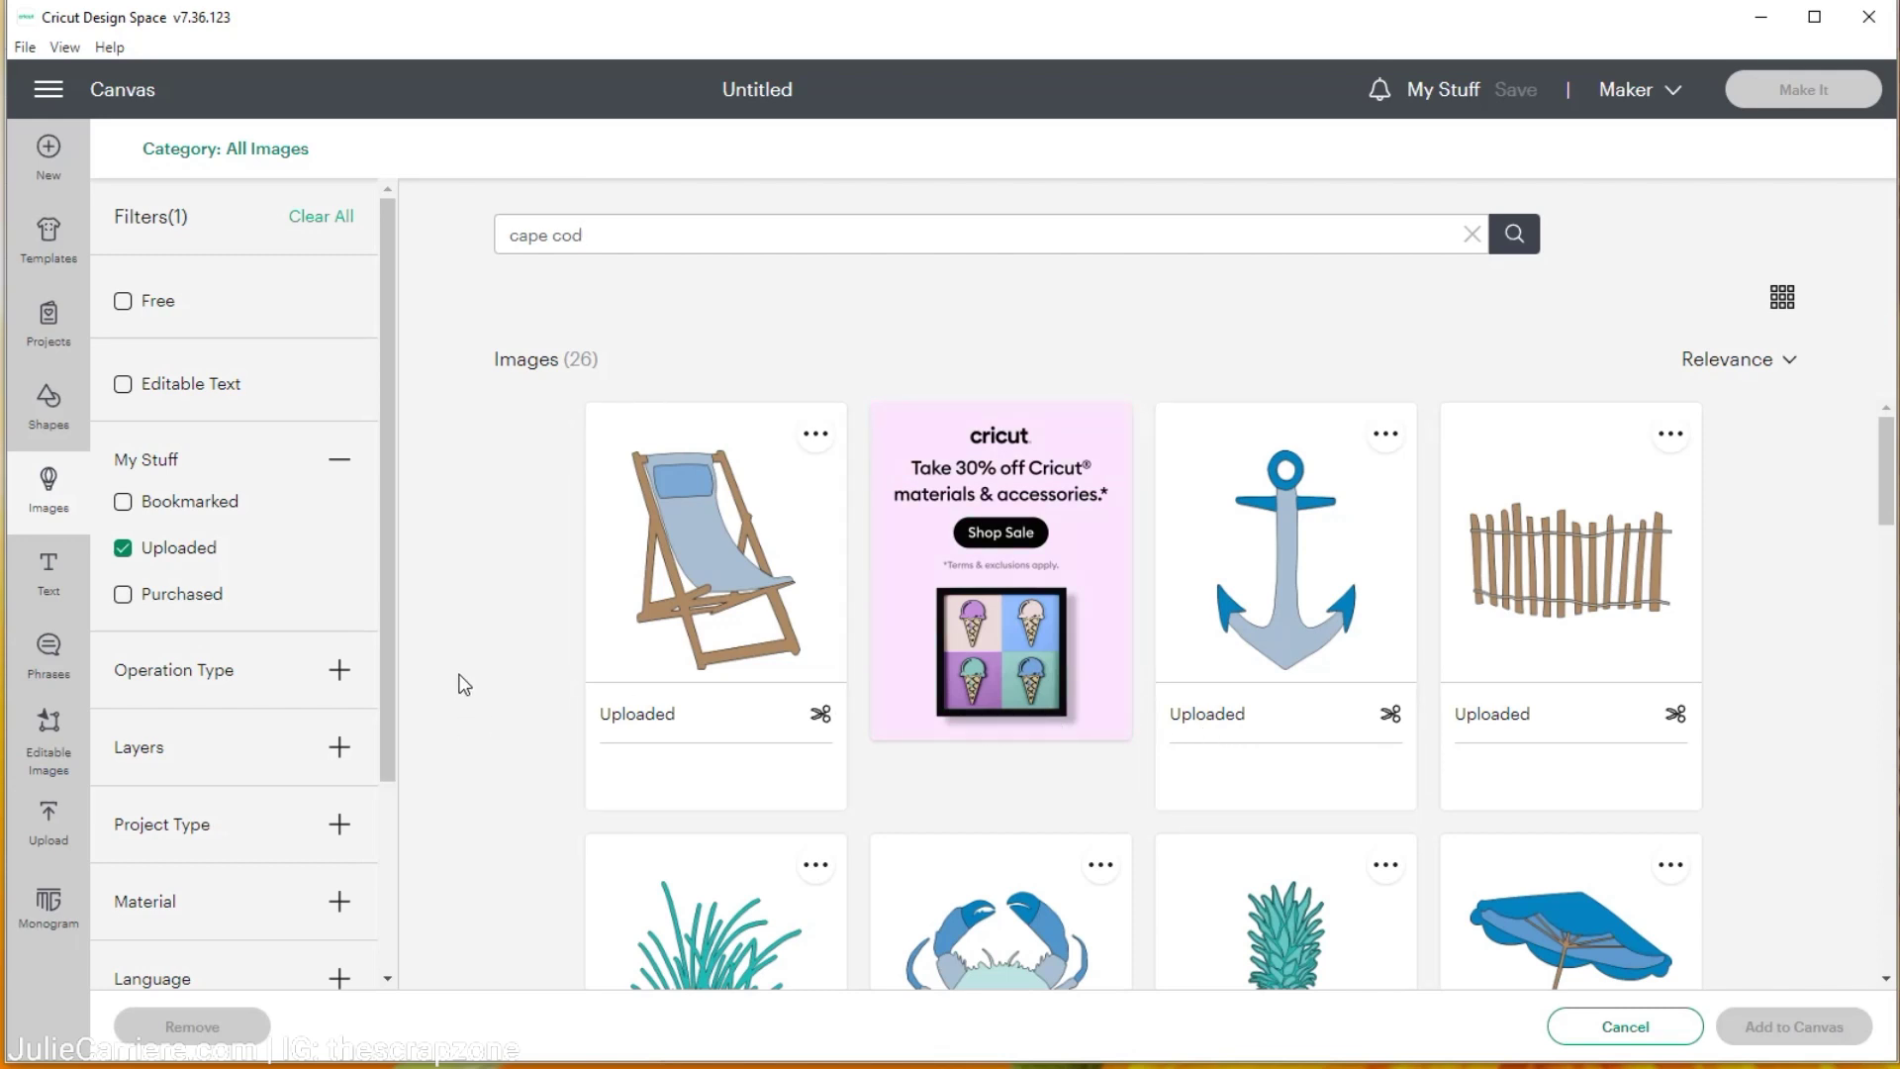
# Add the two-page Beach Day Layout image from the cape cod results to the canvas and collapse its layer group
pyautogui.scroll(-3, 1034, 733)
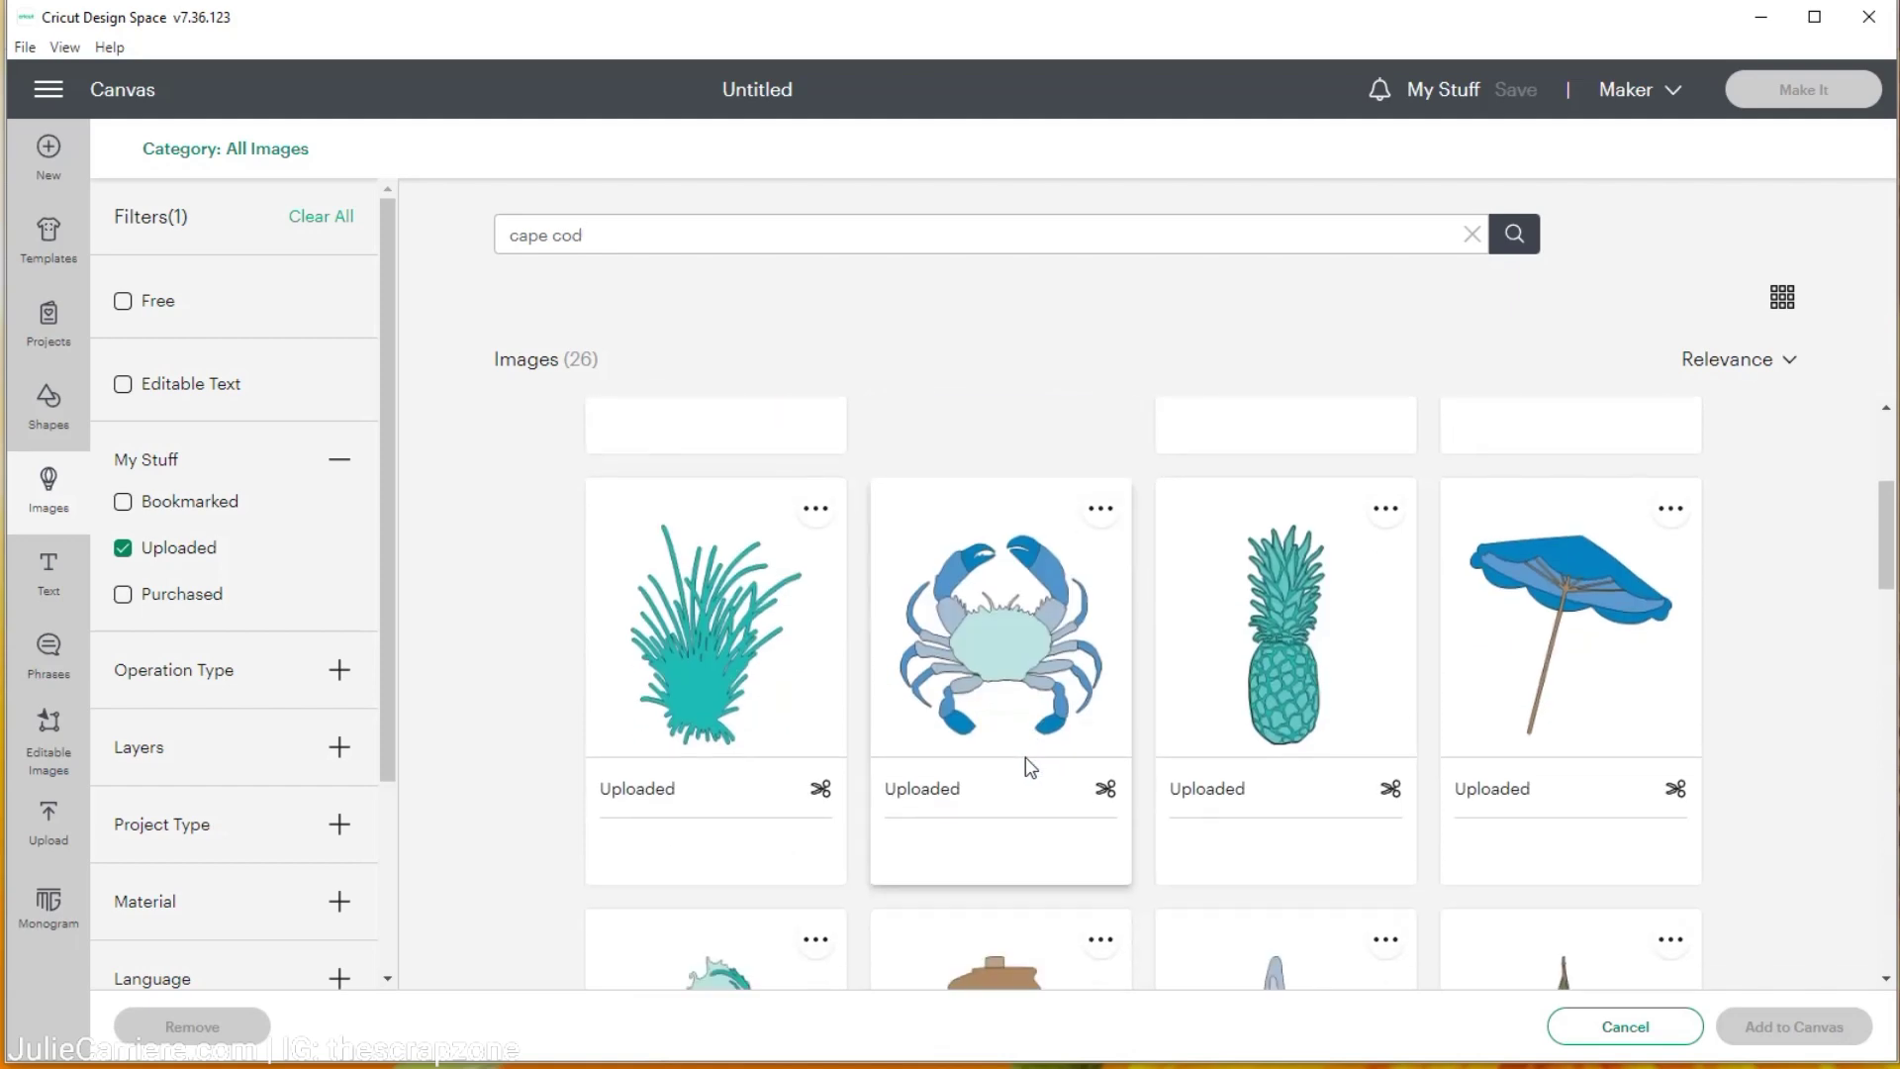
pyautogui.scroll(-8, 1025, 757)
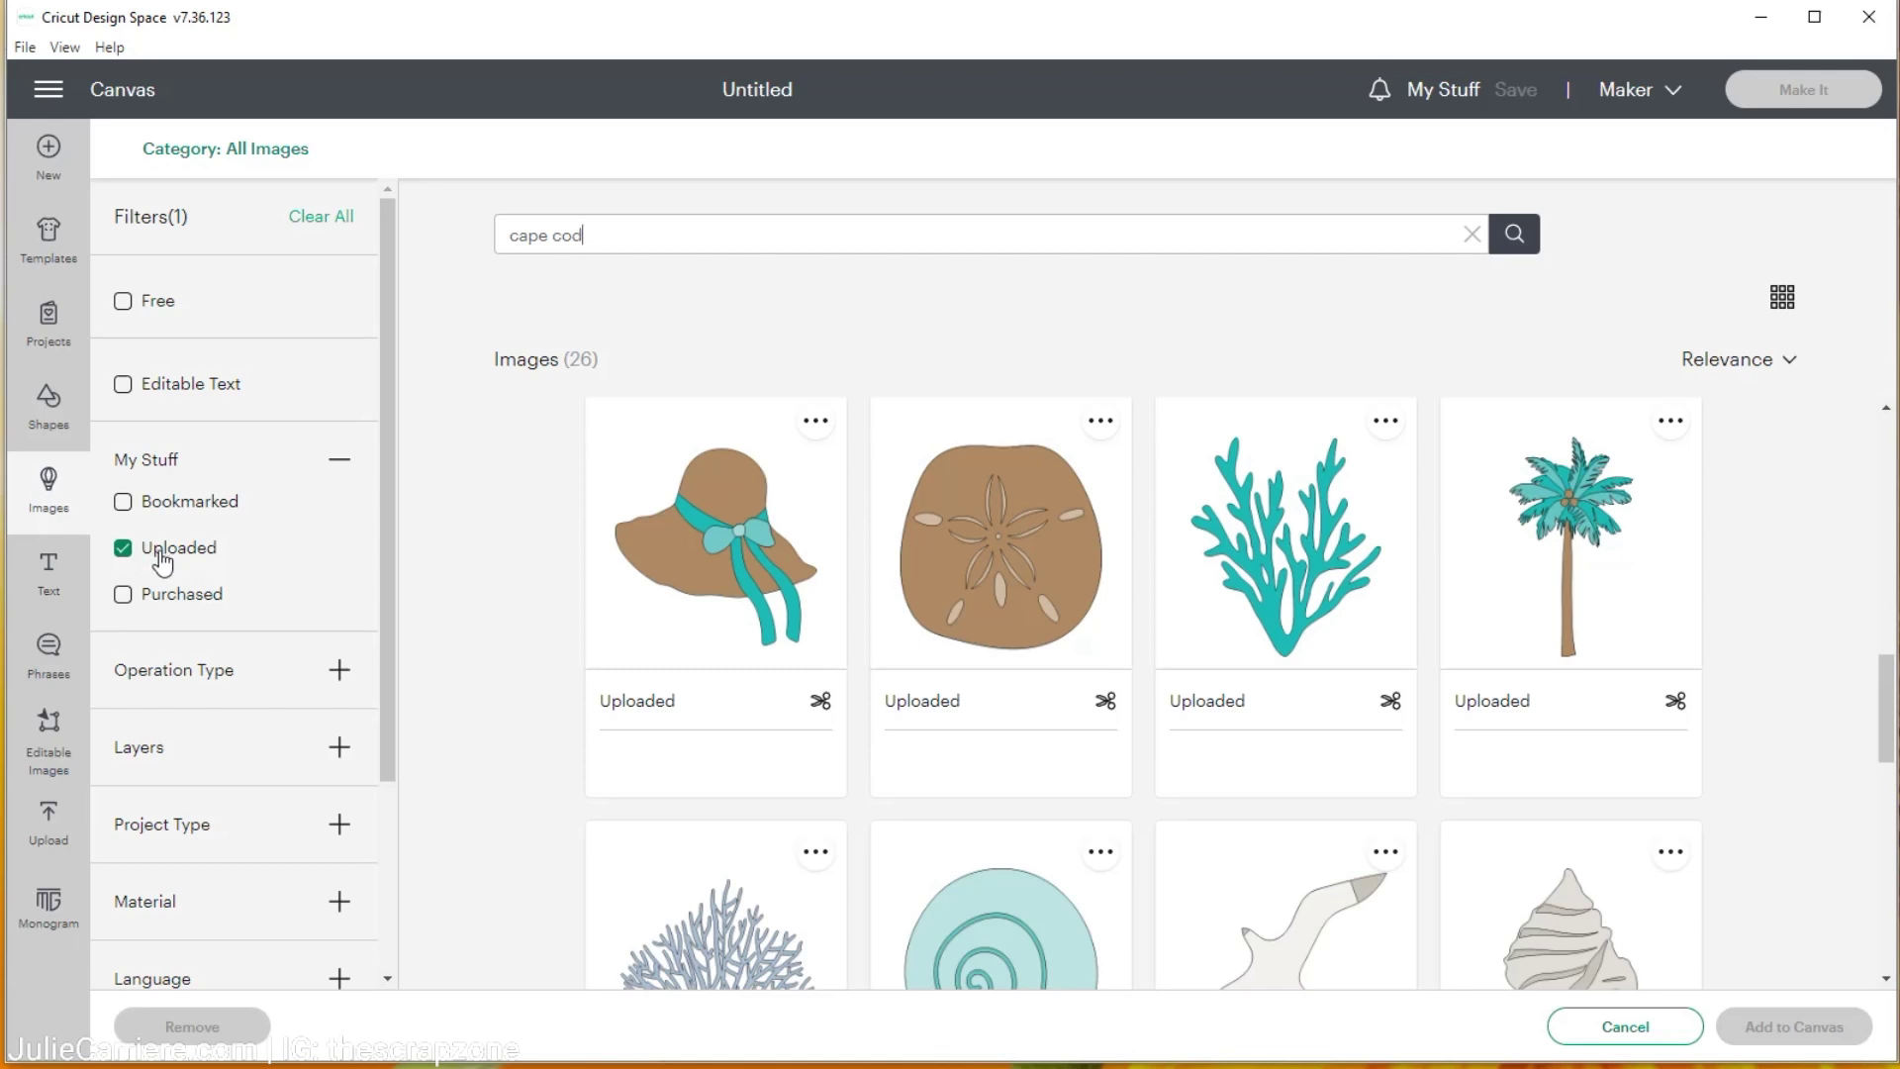
pyautogui.scroll(-10, 793, 666)
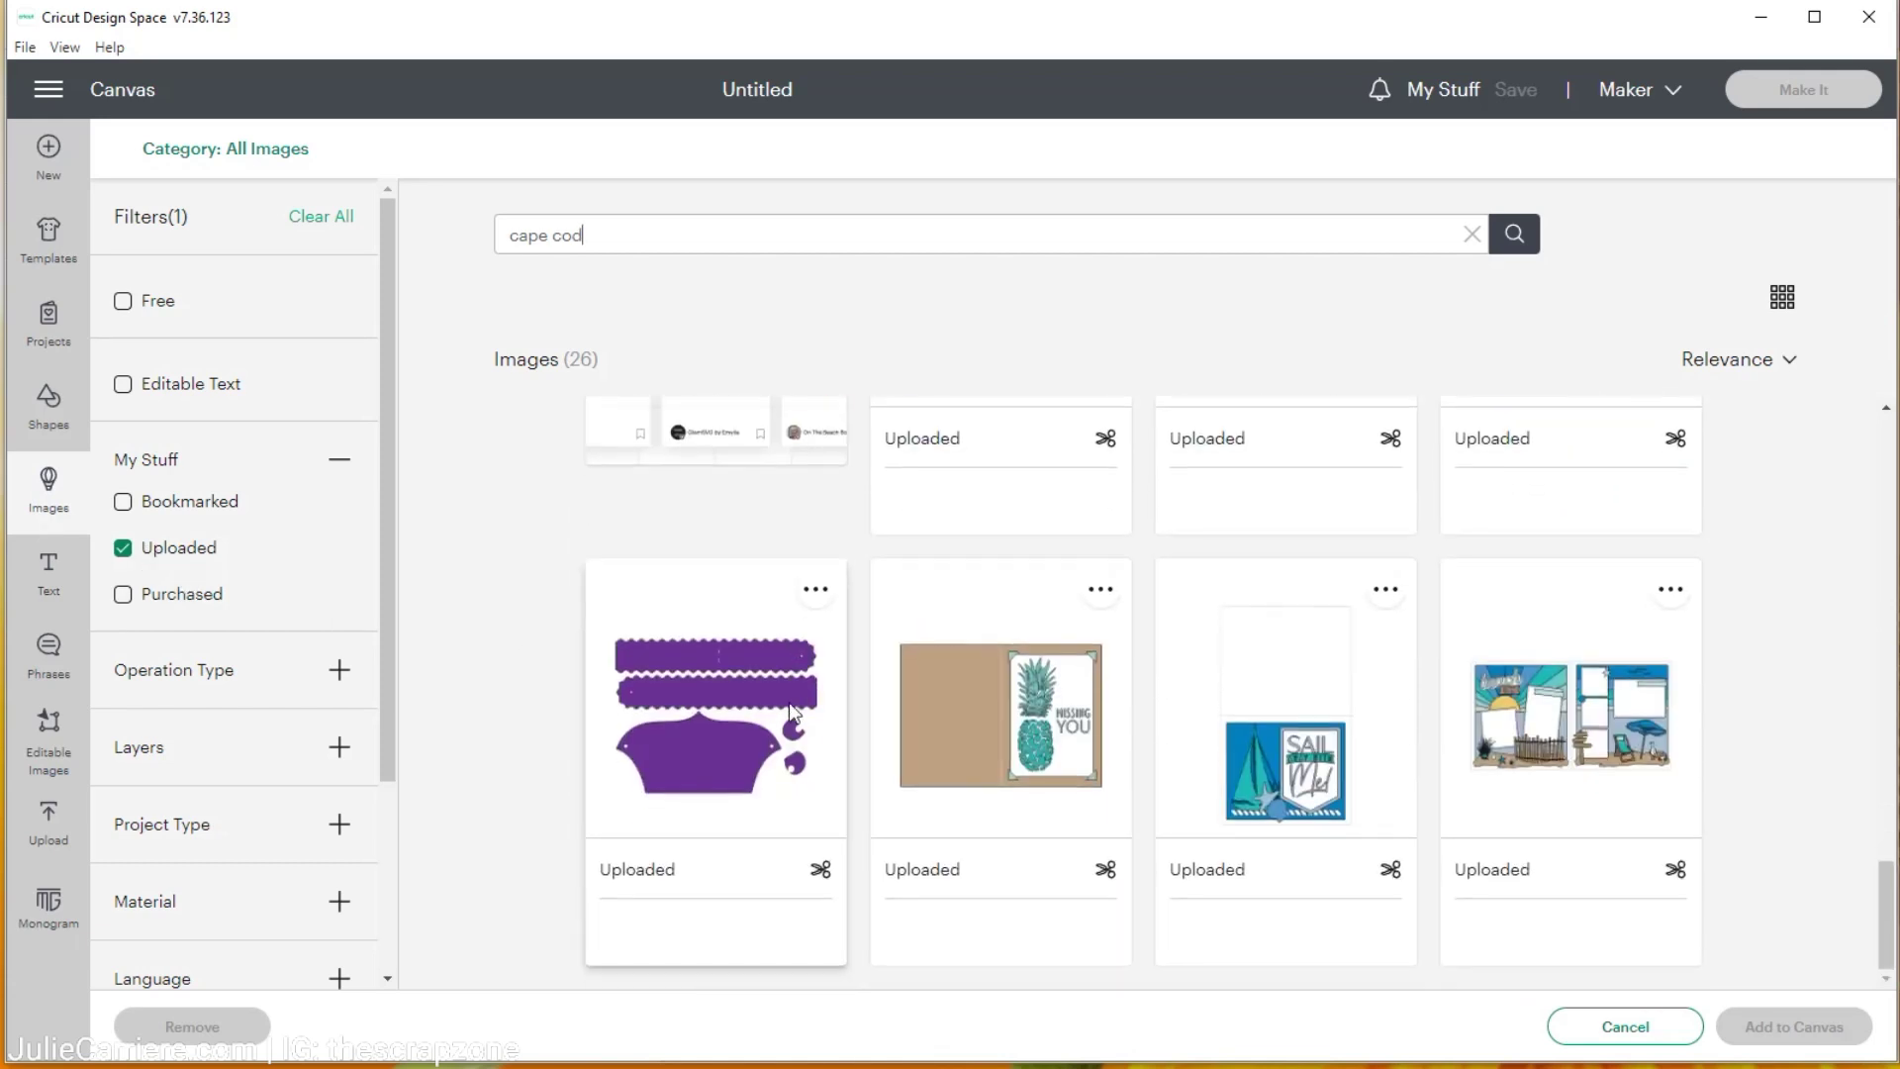
pyautogui.click(1536, 728)
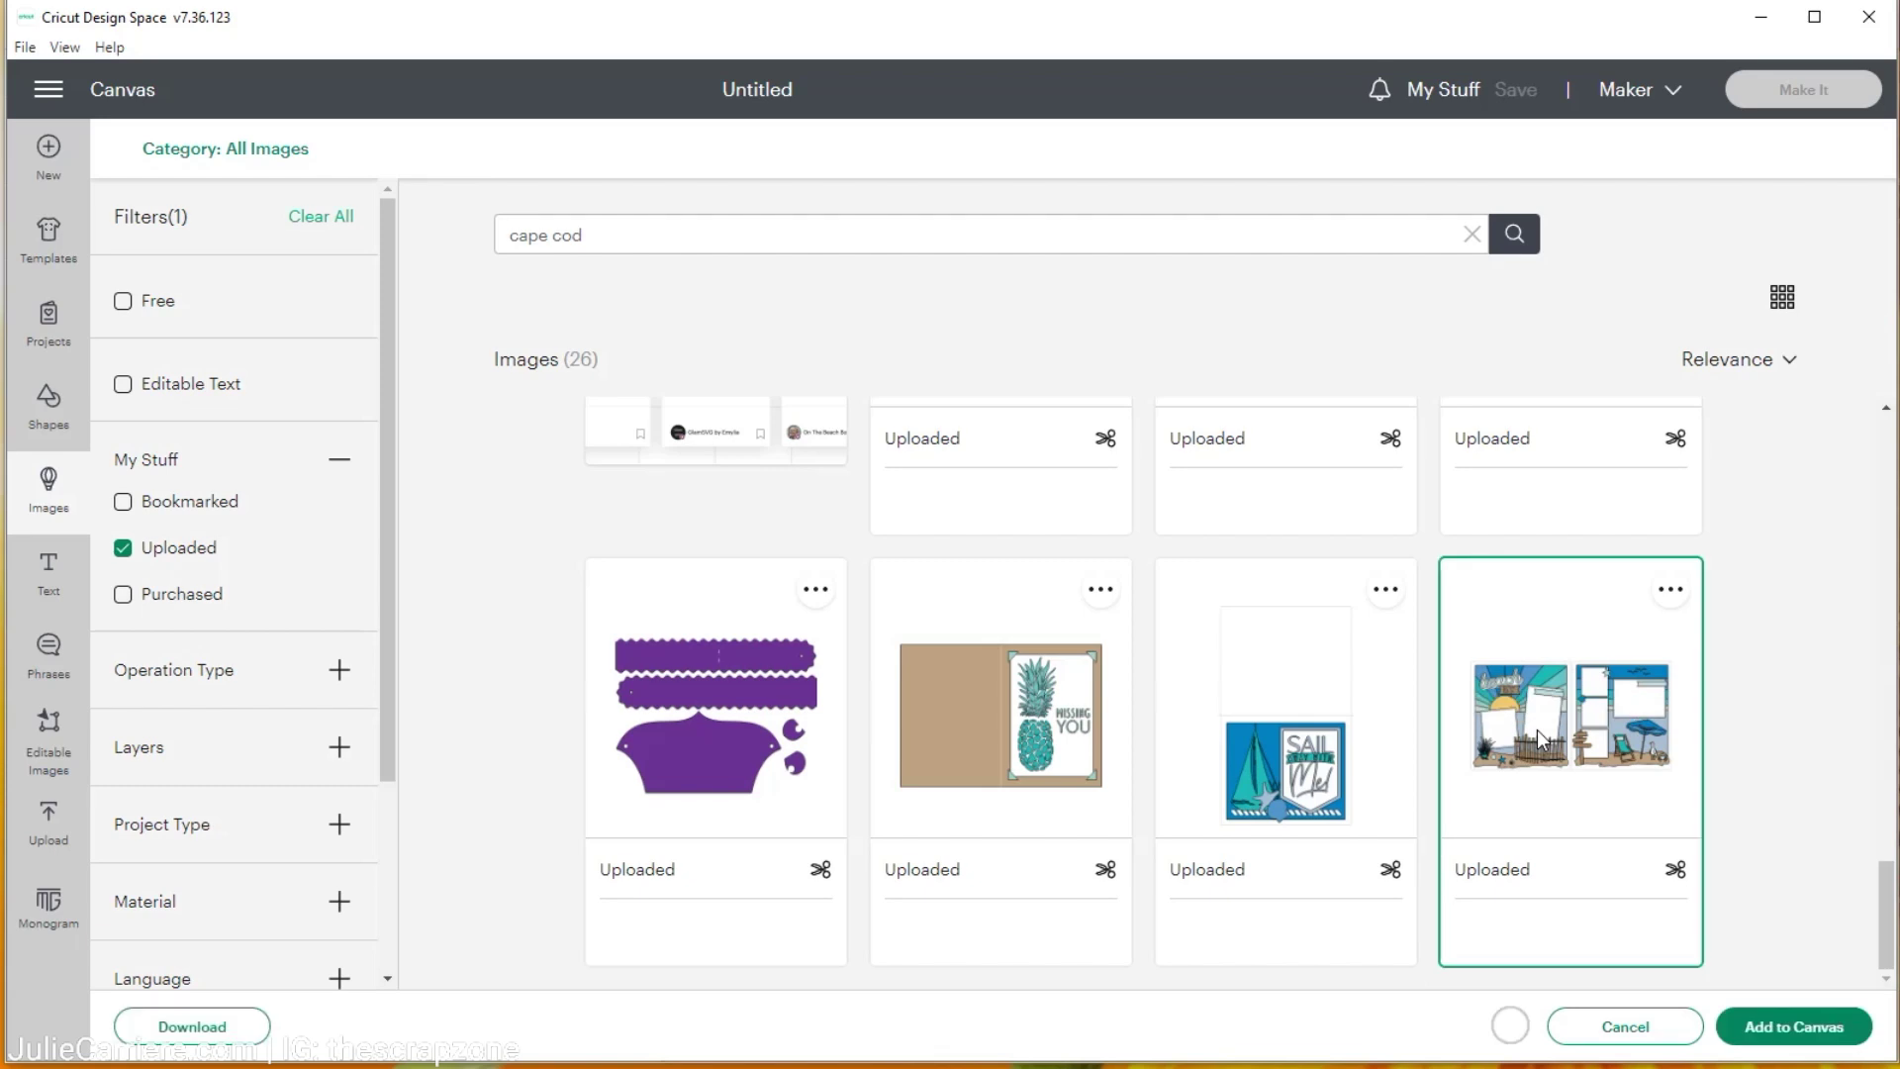
pyautogui.click(1761, 1026)
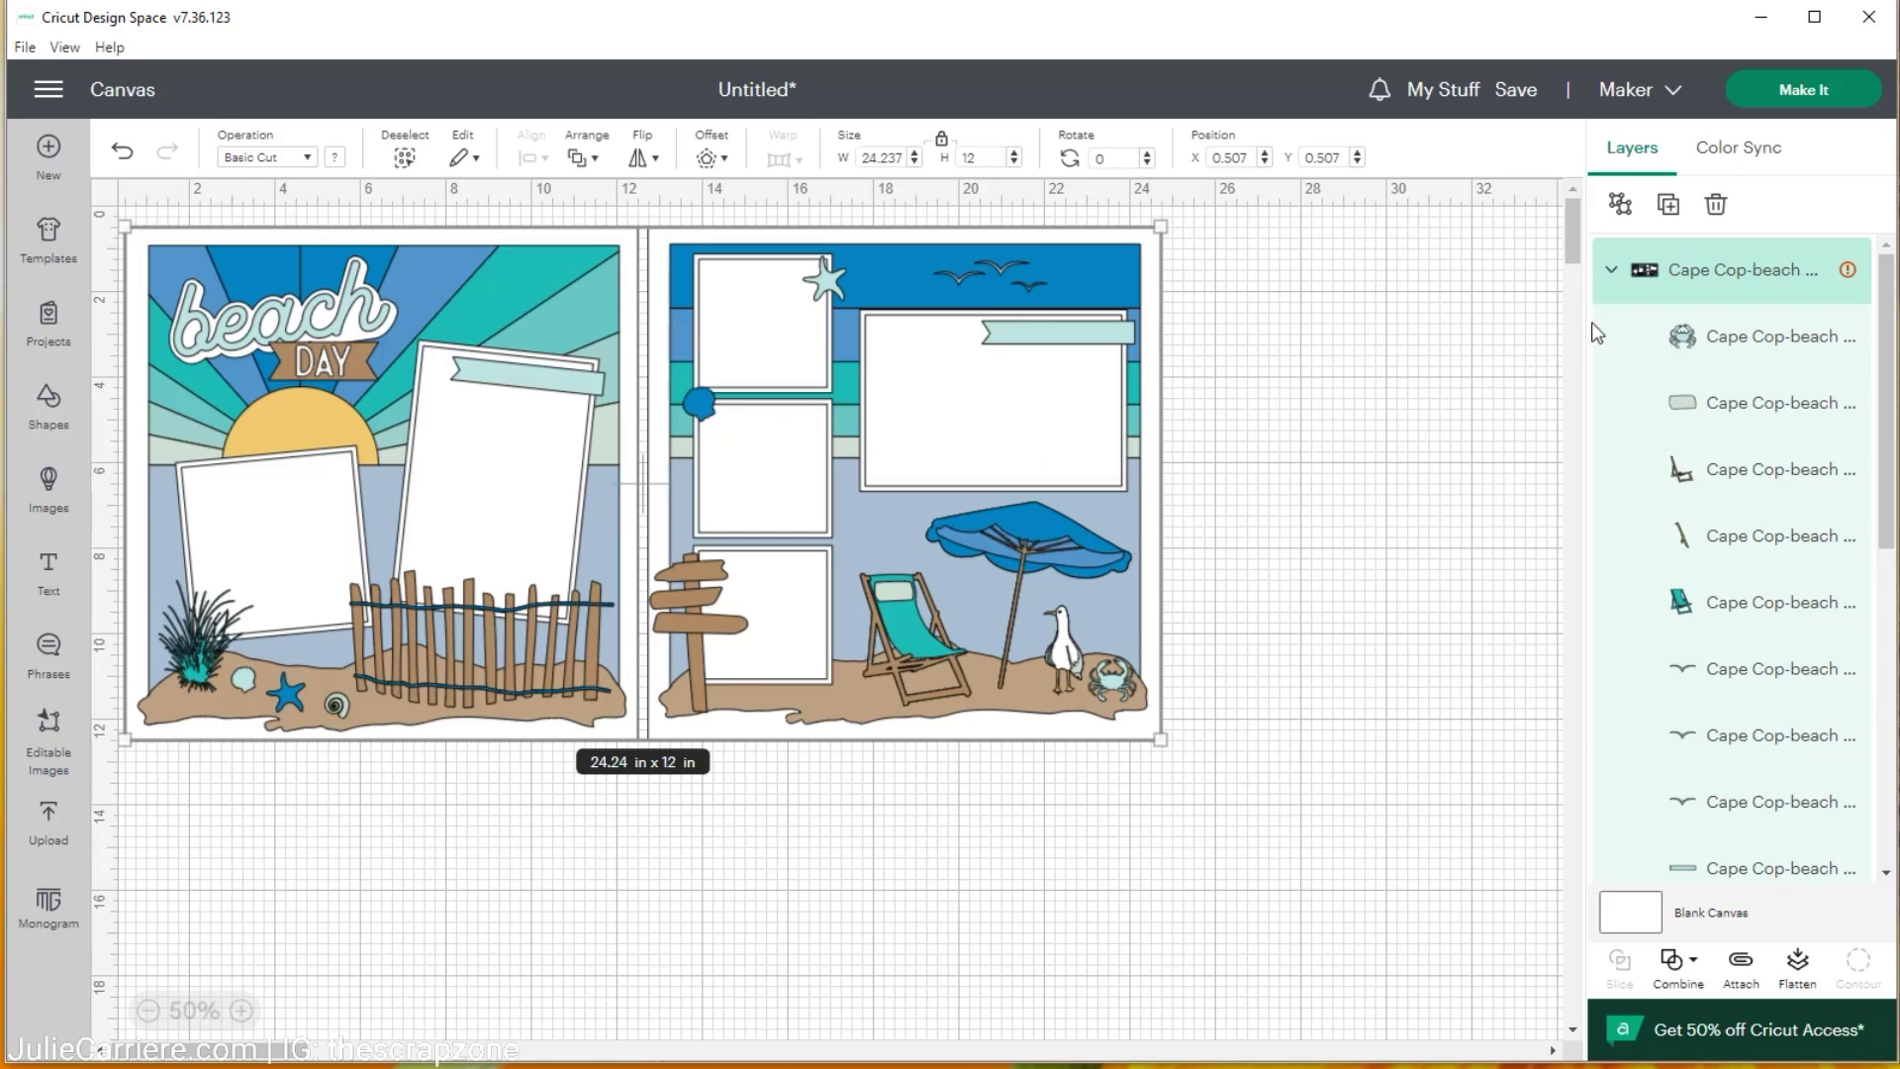
pyautogui.click(1610, 277)
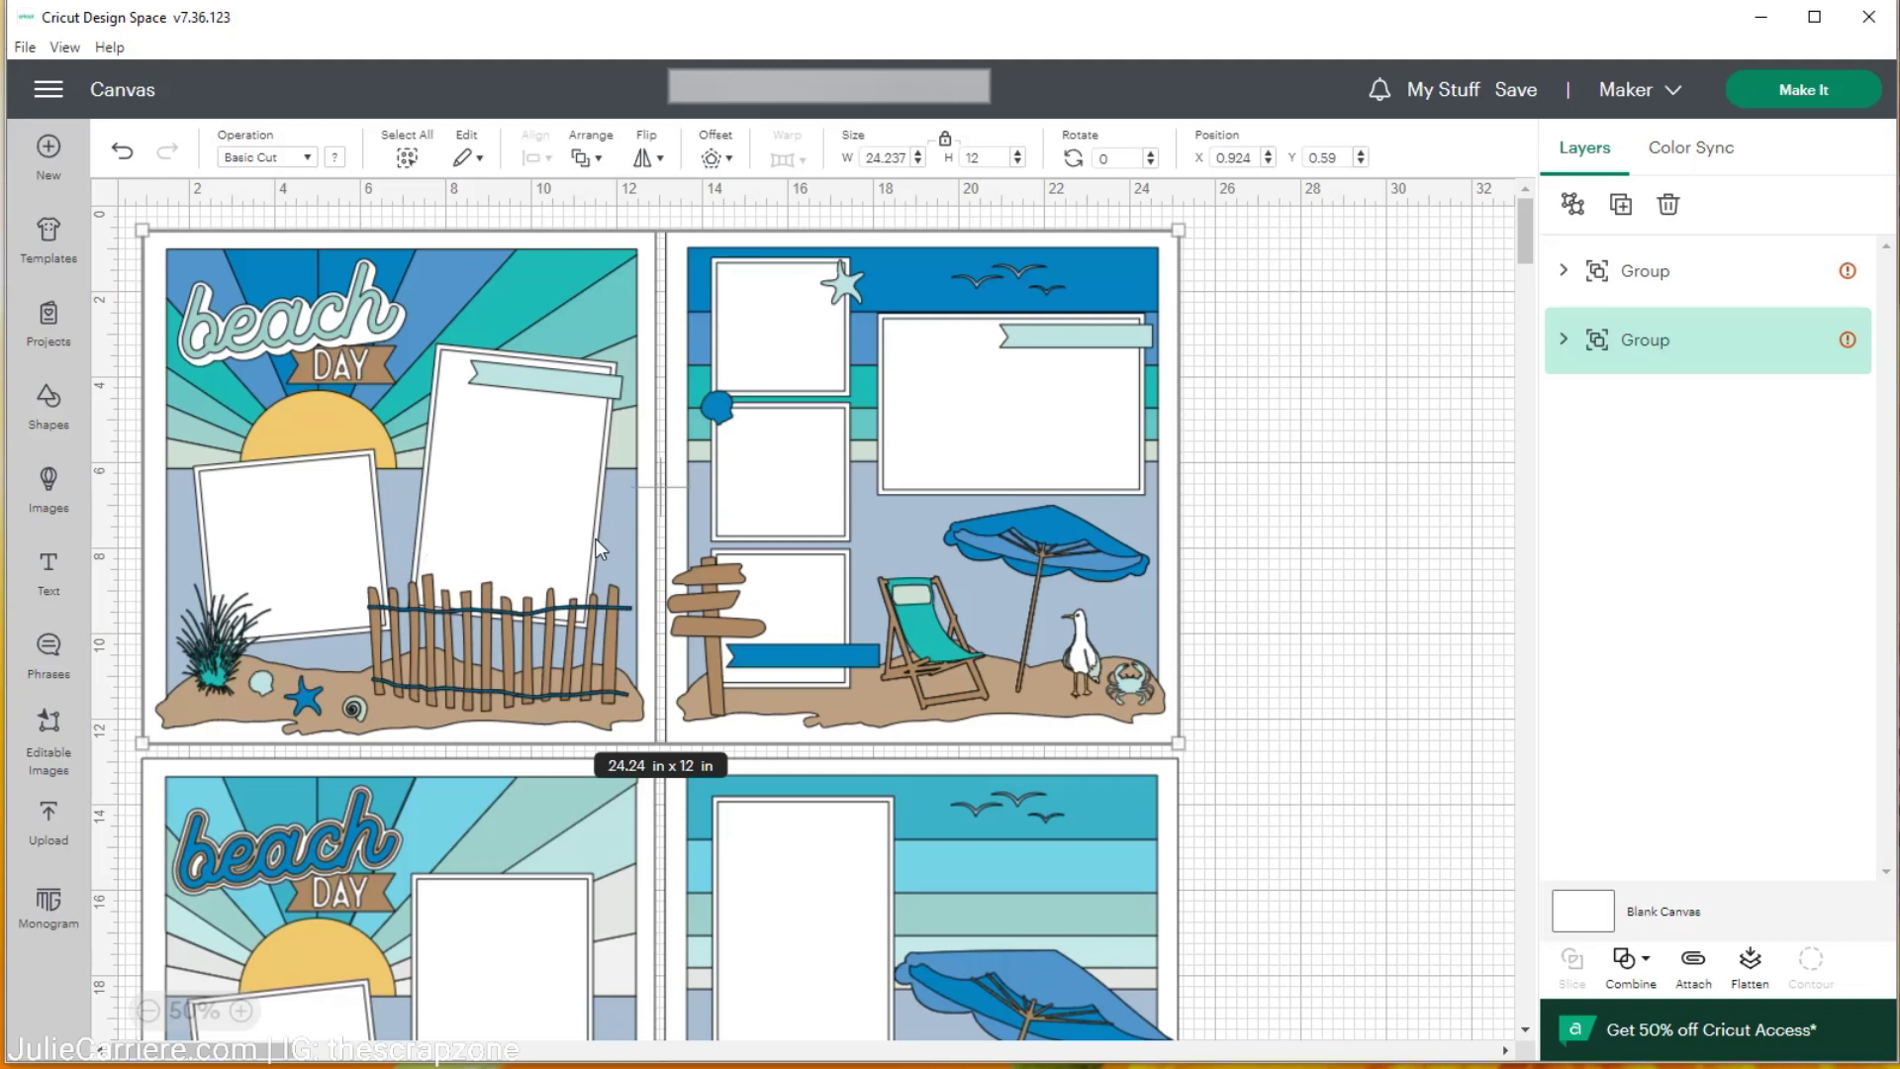
# Compare the upper and lower Beach Day layouts, examining their photo mats, titles, grass, umbrellas, chairs and seagulls
pyautogui.scroll(-6, 594, 538)
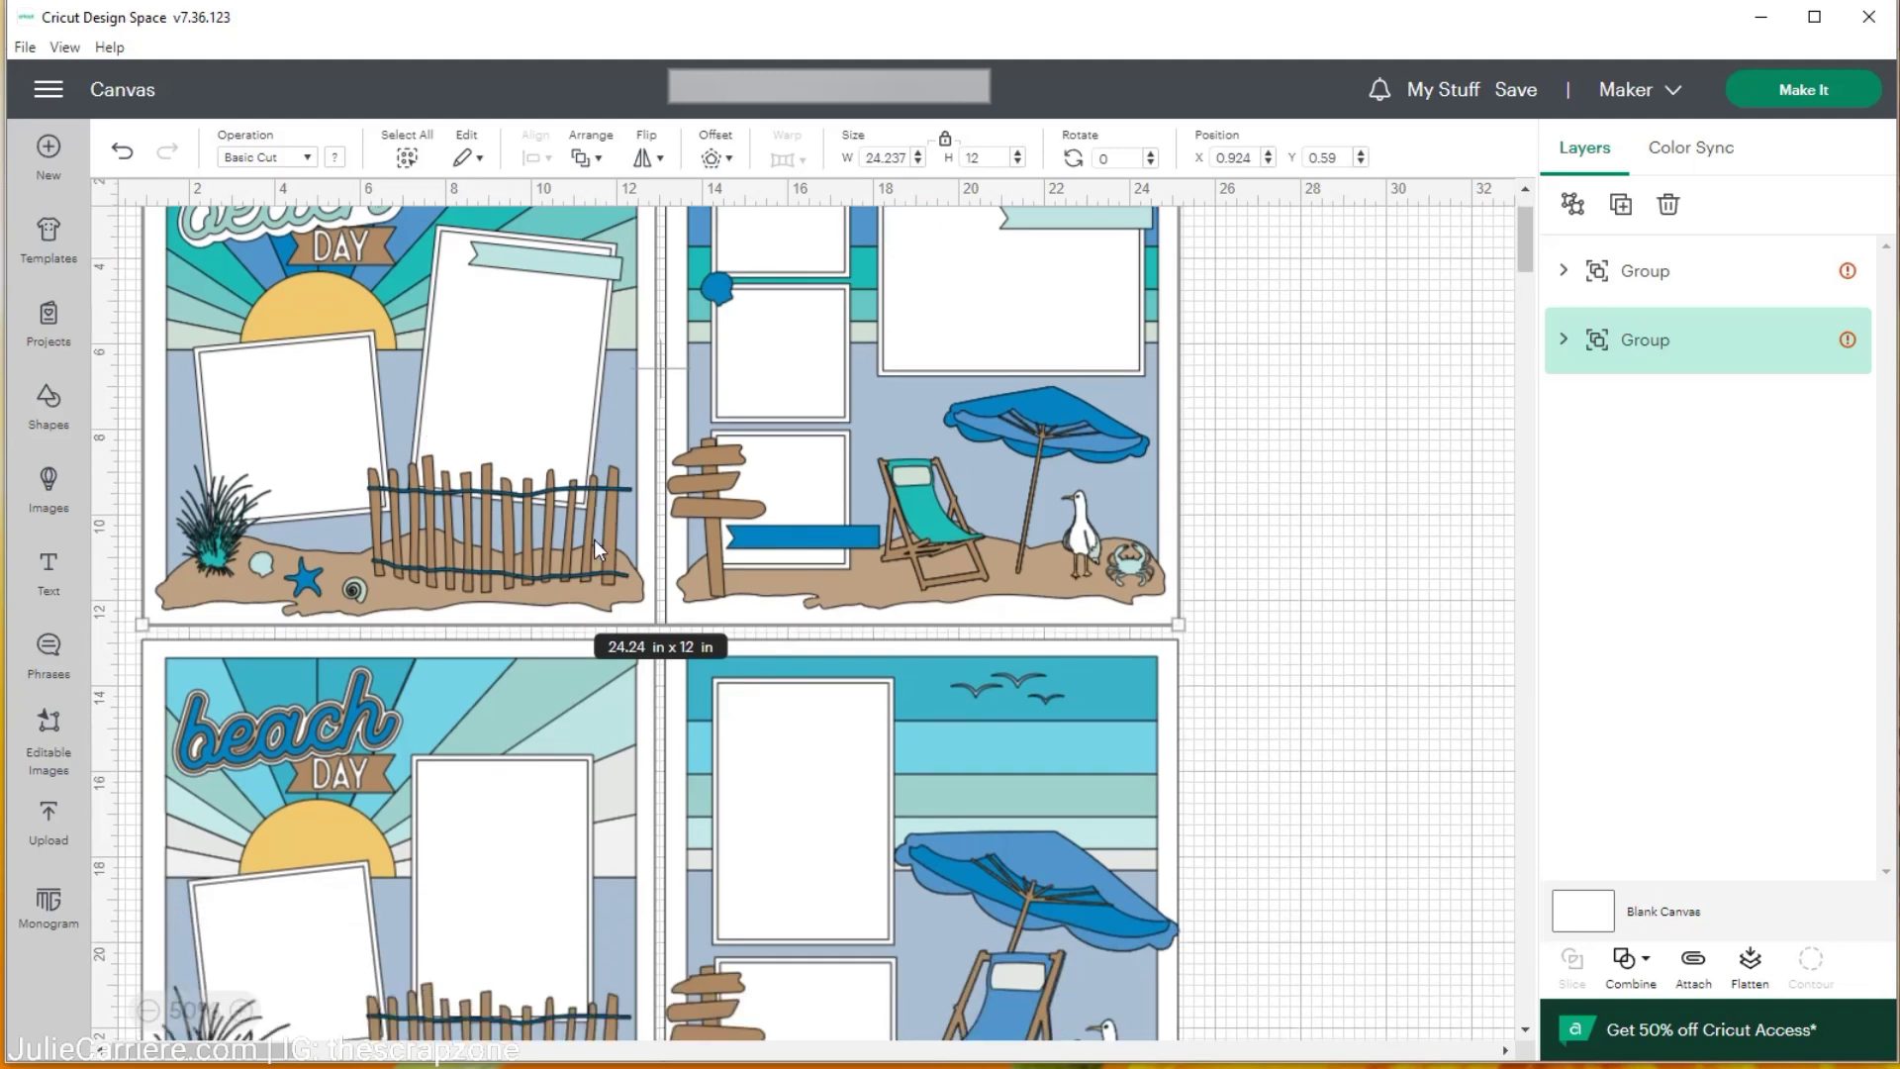
pyautogui.scroll(6, 594, 538)
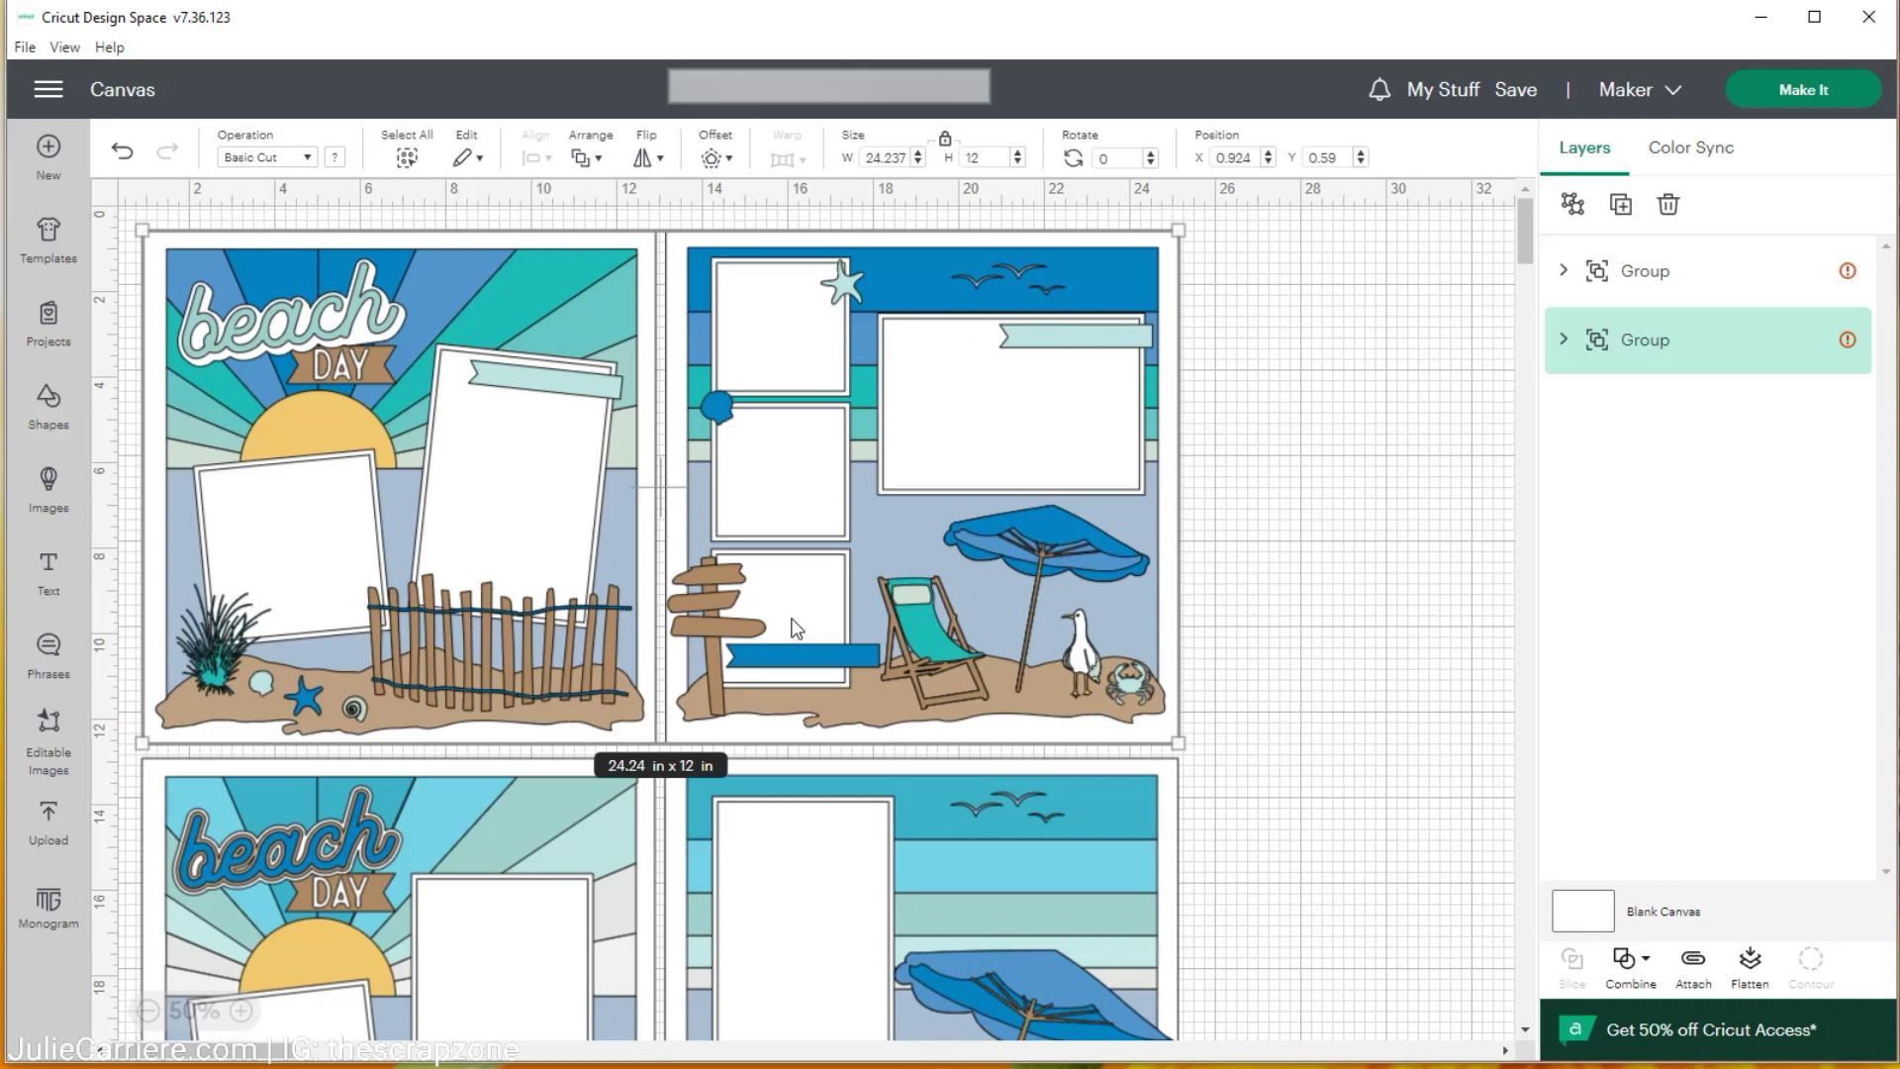
pyautogui.scroll(-6, 791, 623)
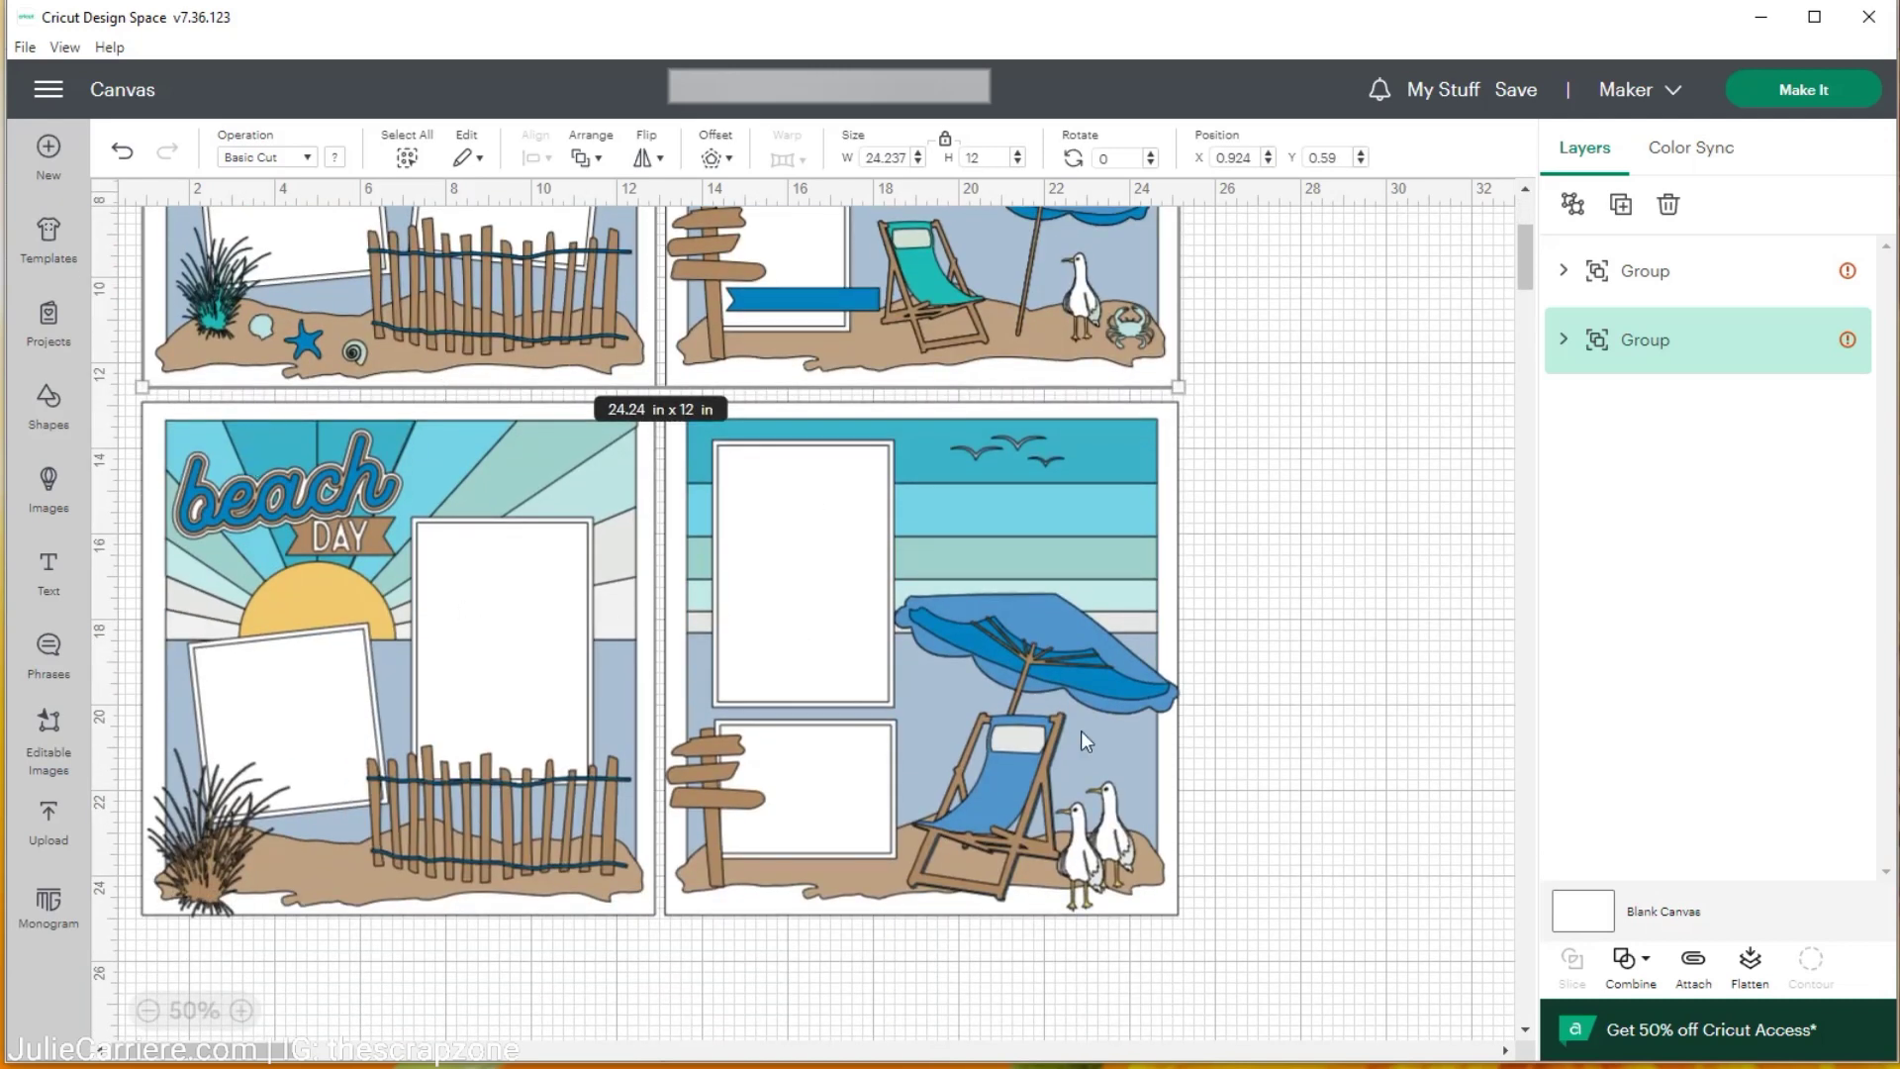
pyautogui.scroll(-1, 936, 863)
pyautogui.scroll(5, 896, 849)
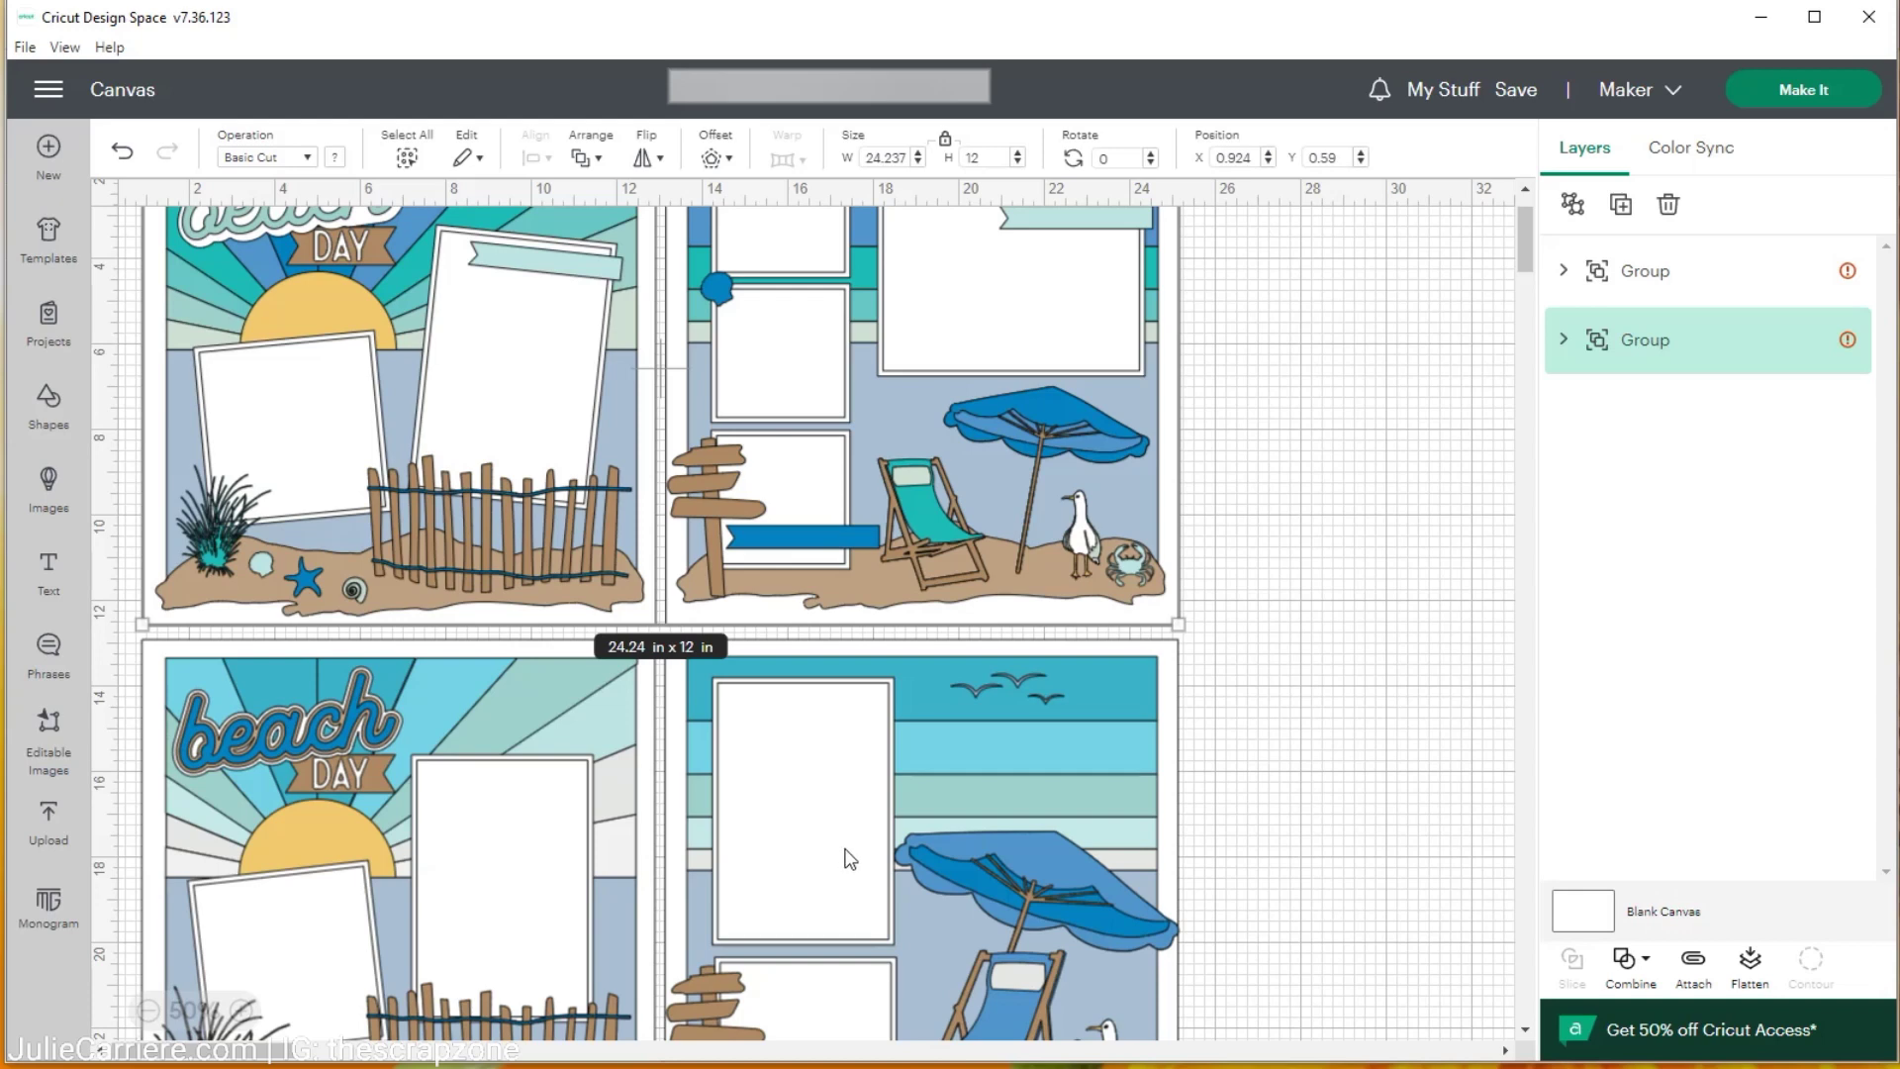
pyautogui.scroll(3, 721, 781)
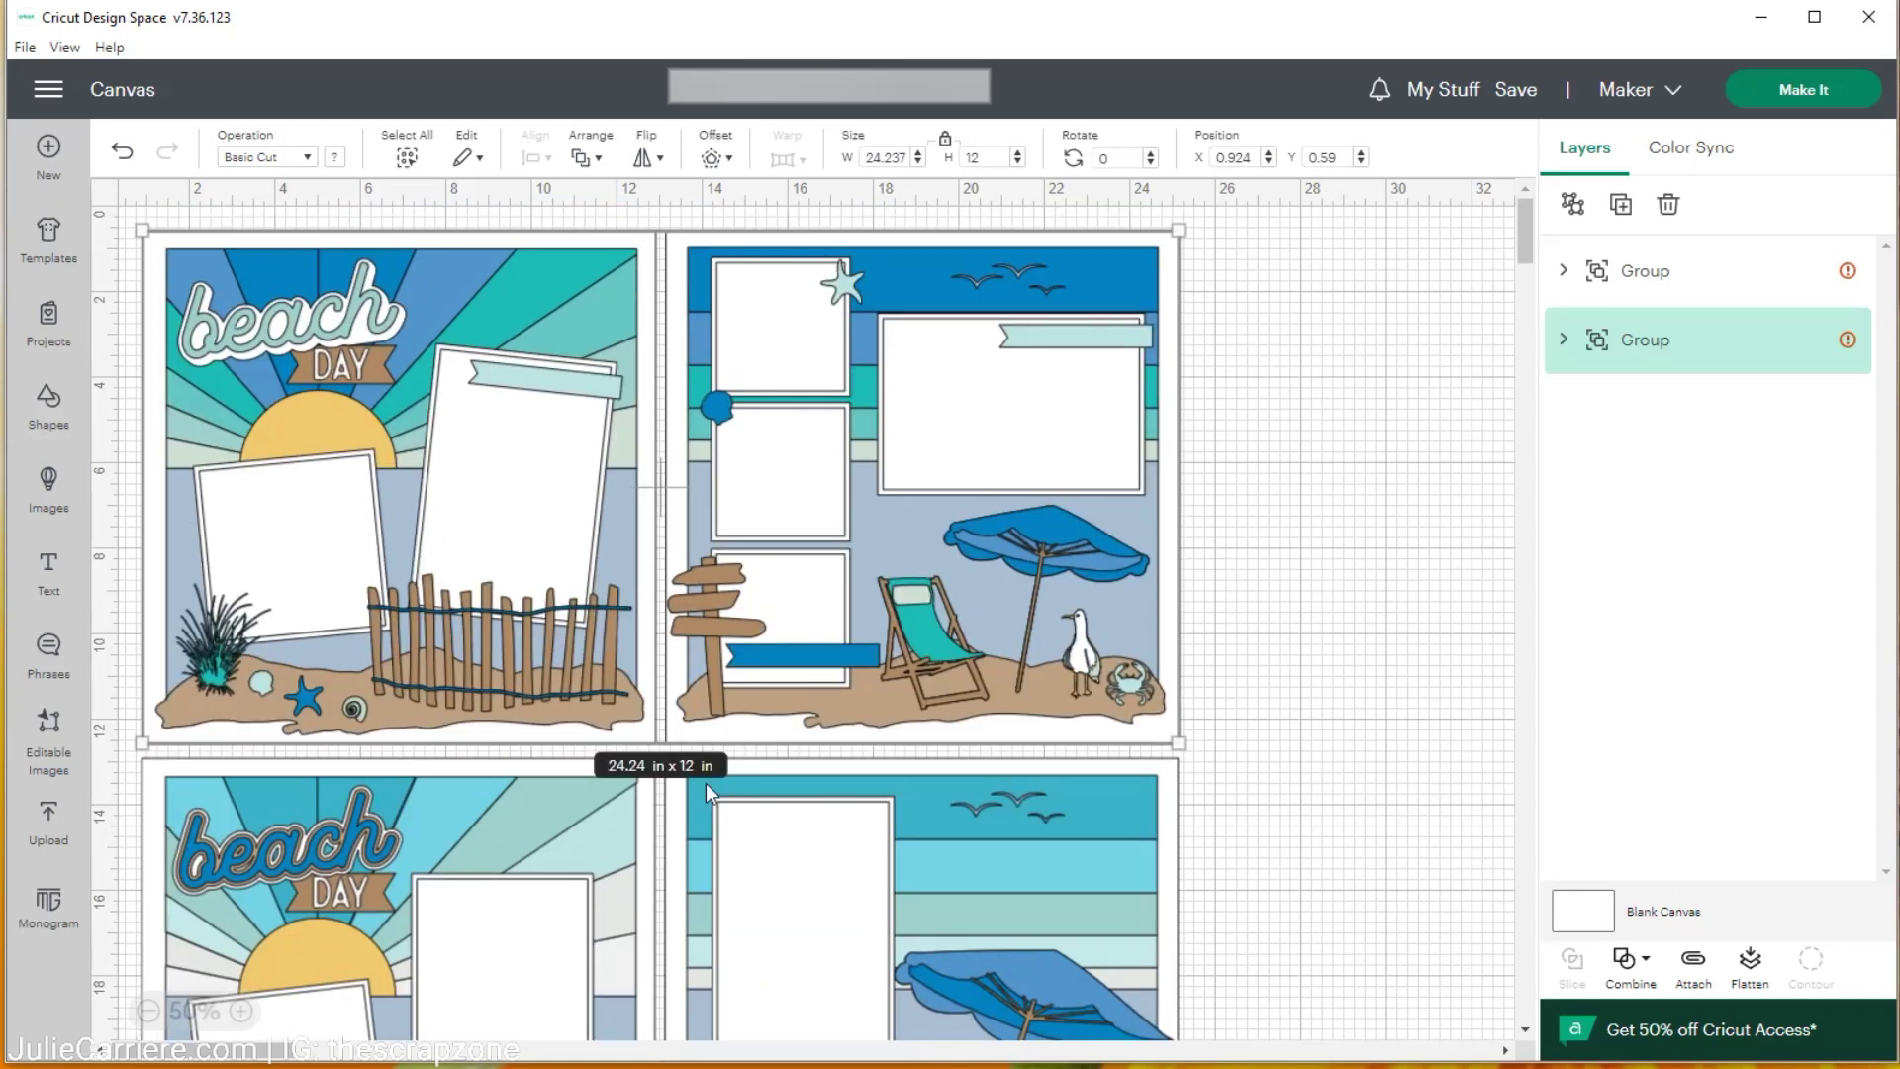
pyautogui.click(534, 489)
pyautogui.scroll(-5, 693, 569)
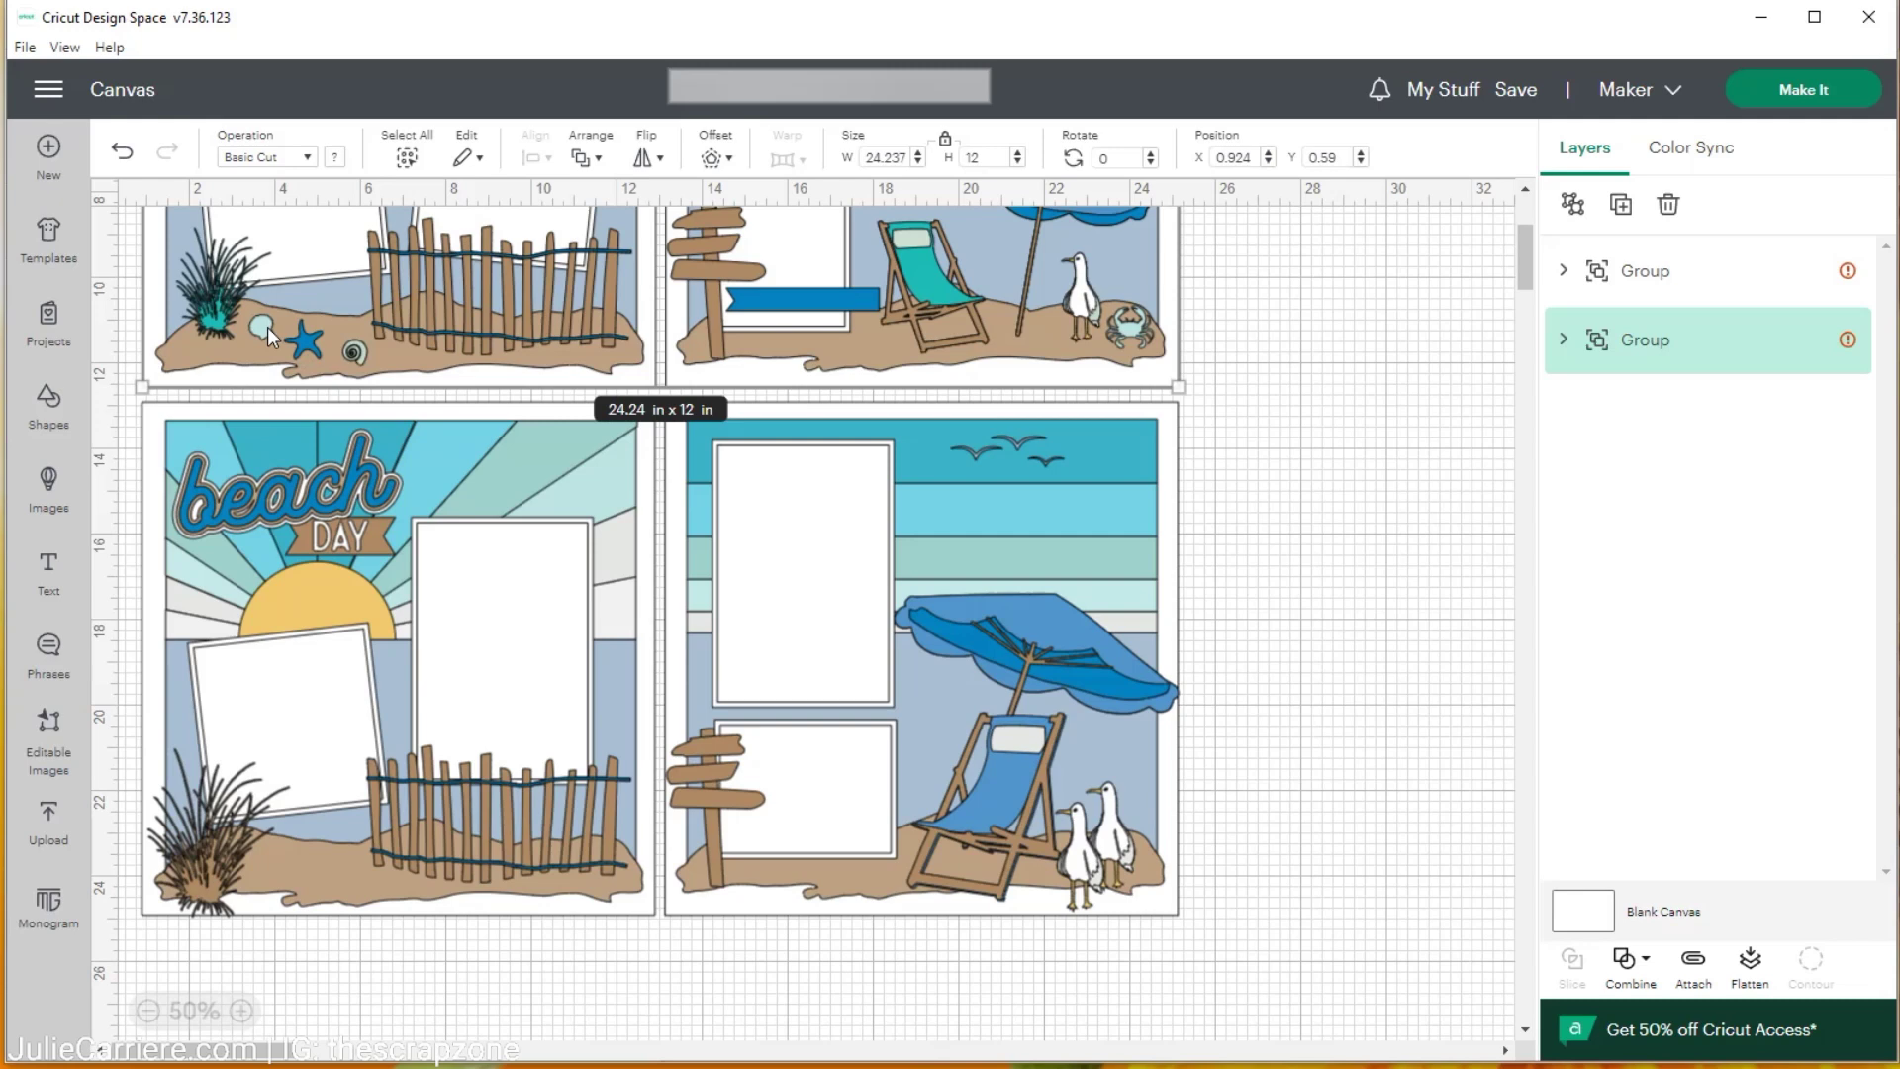
pyautogui.scroll(5, 324, 349)
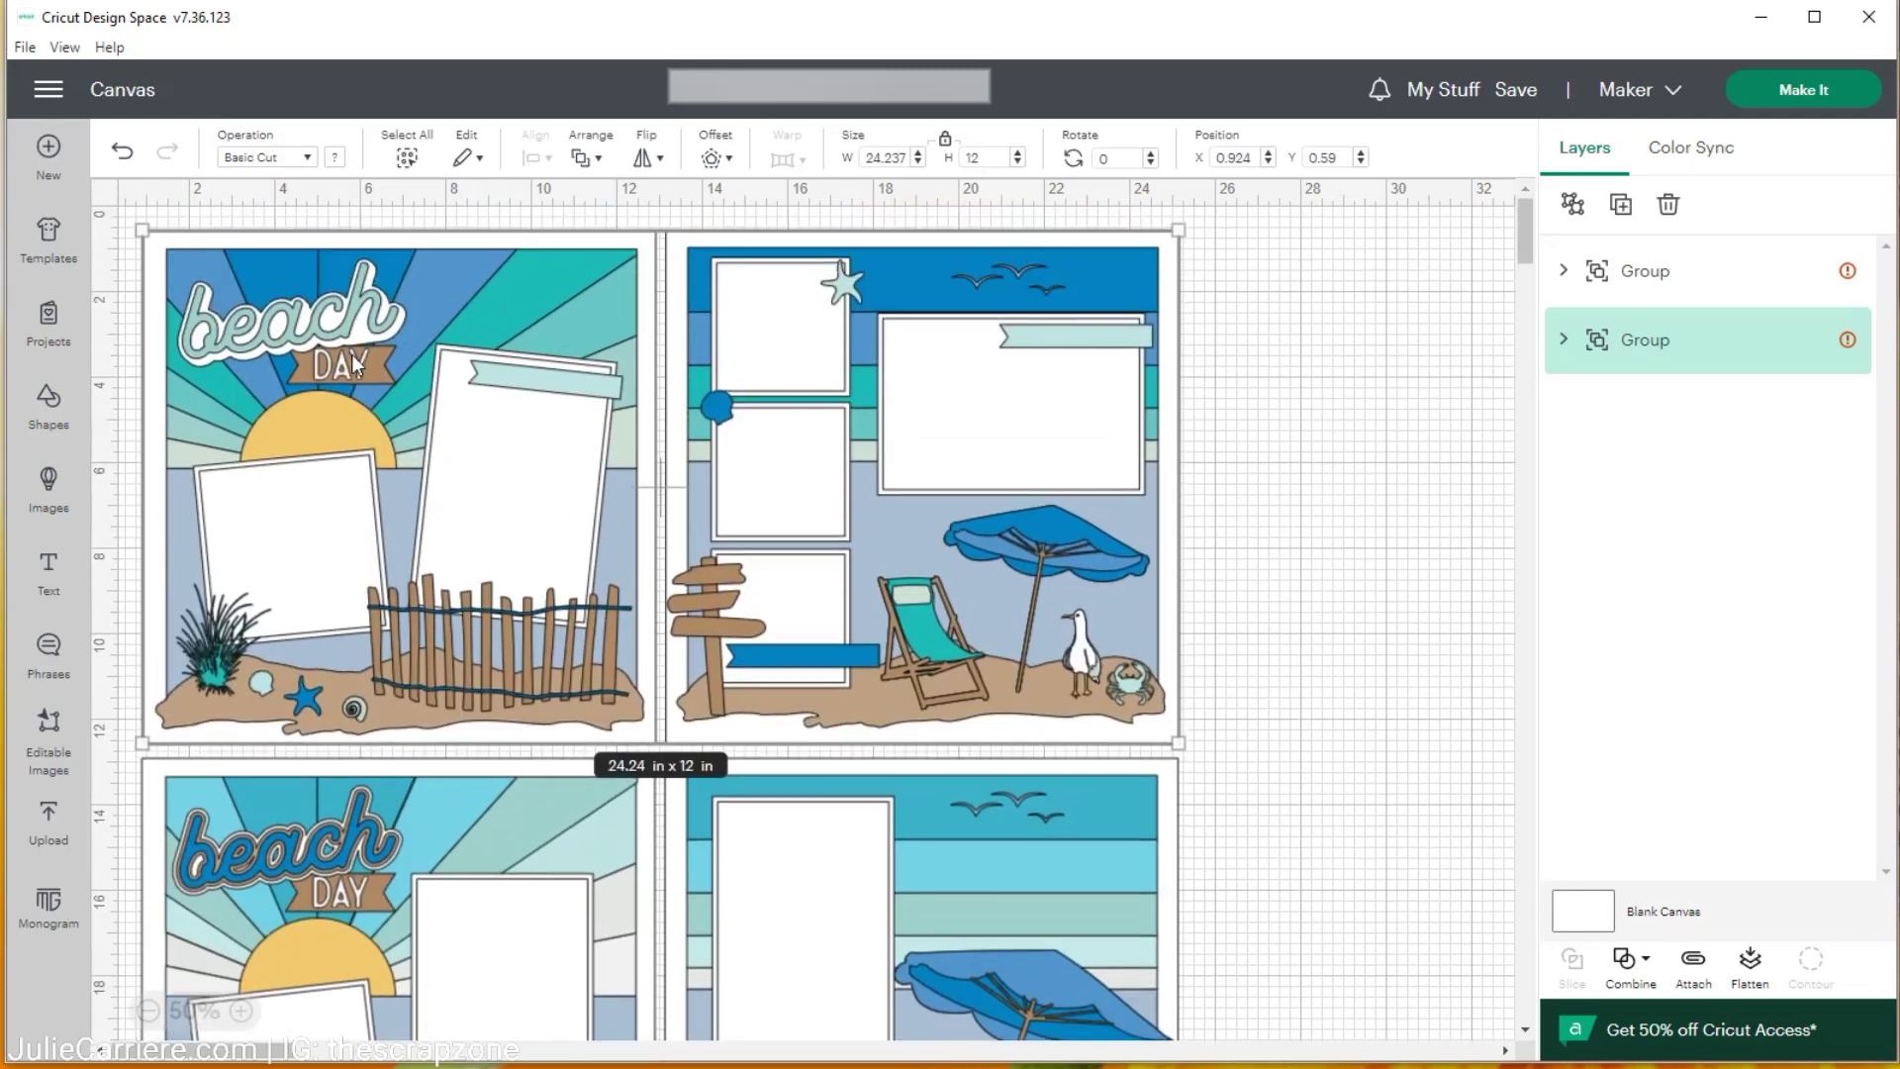
pyautogui.scroll(-6, 332, 515)
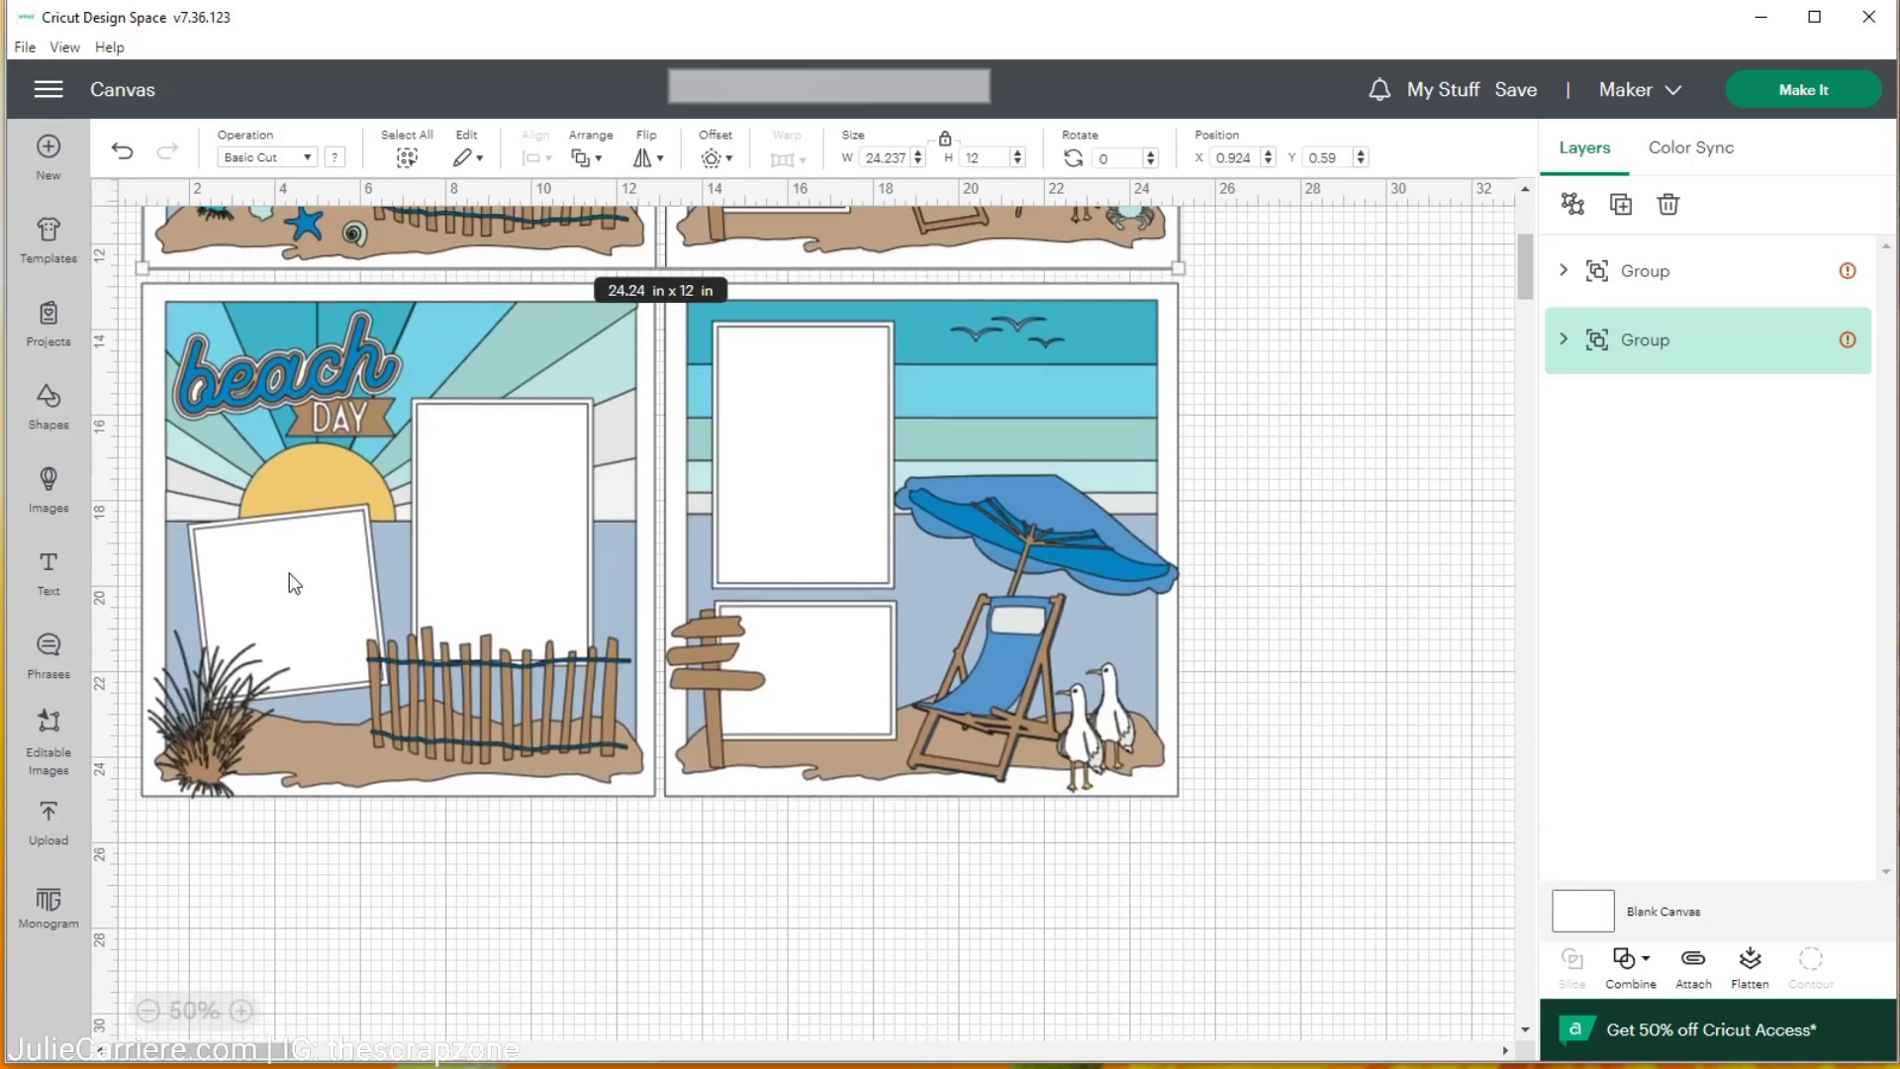
pyautogui.click(217, 747)
pyautogui.scroll(5, 212, 692)
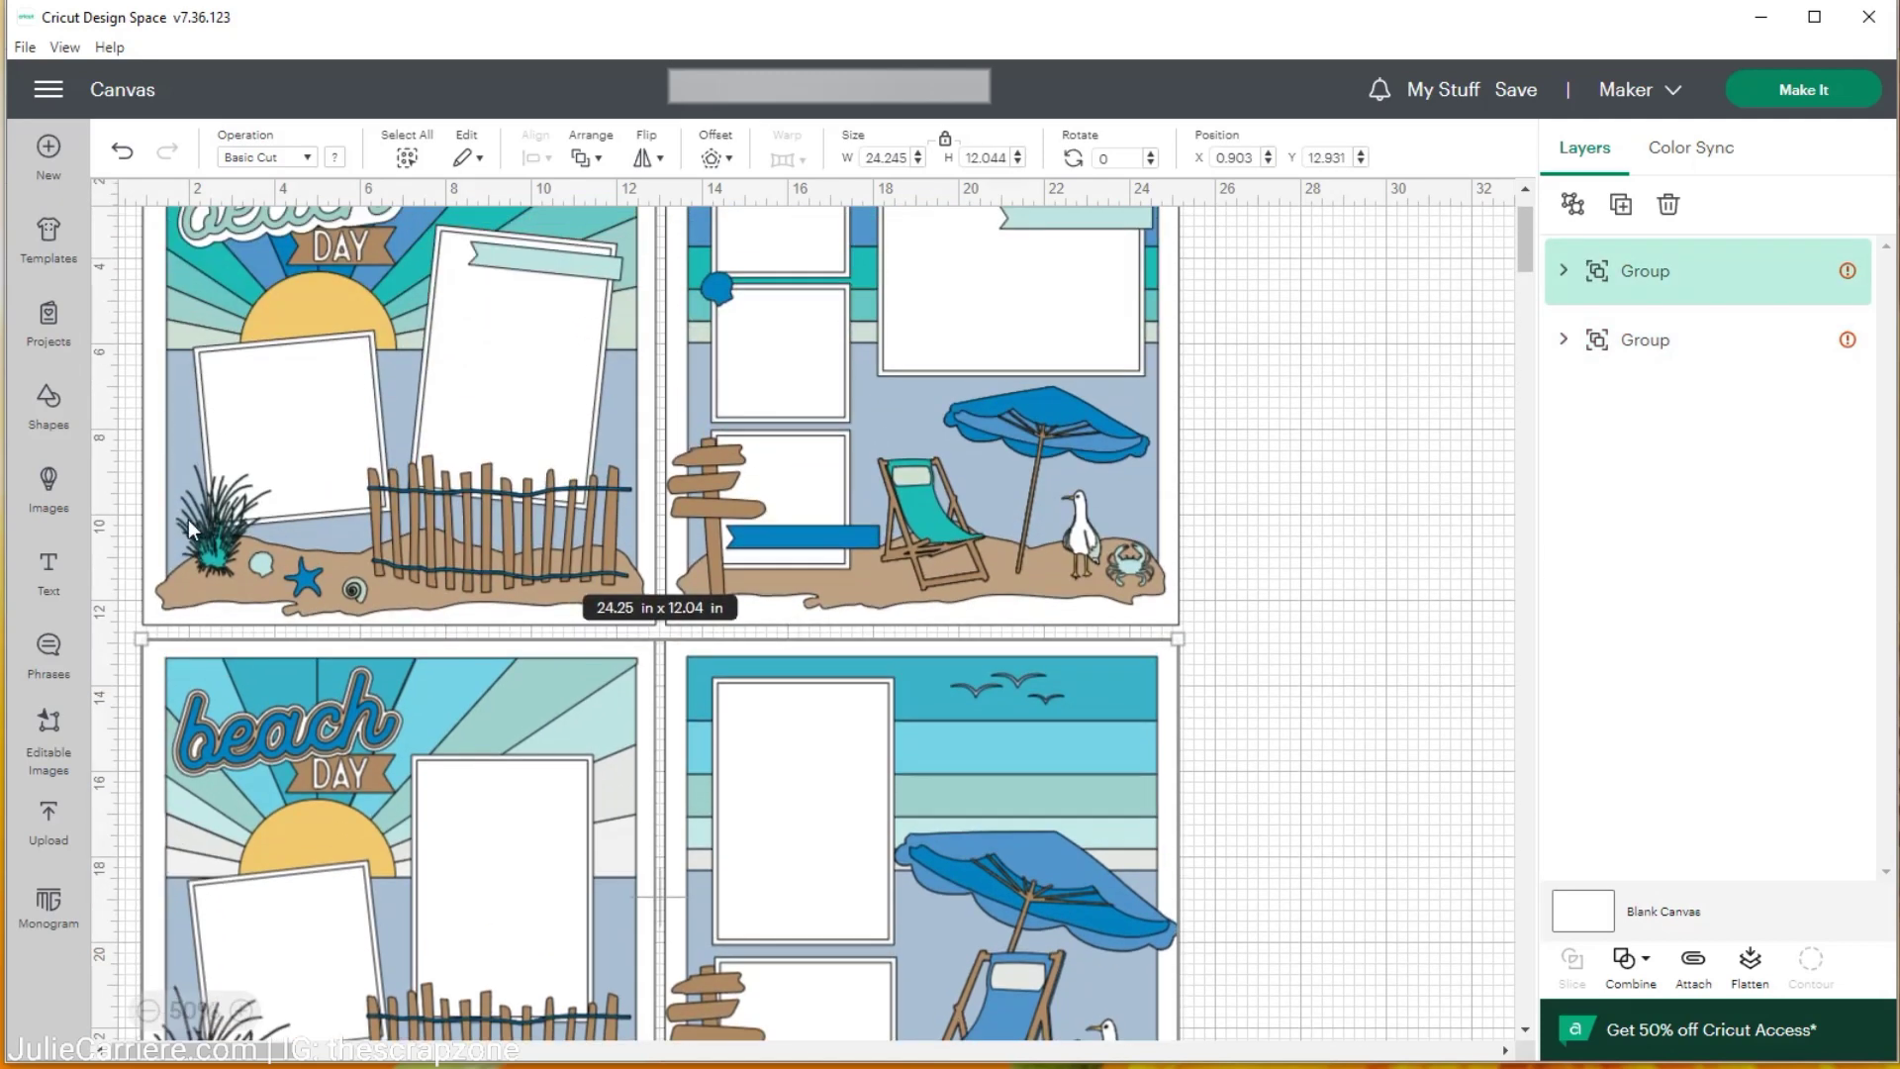
pyautogui.scroll(2, 203, 544)
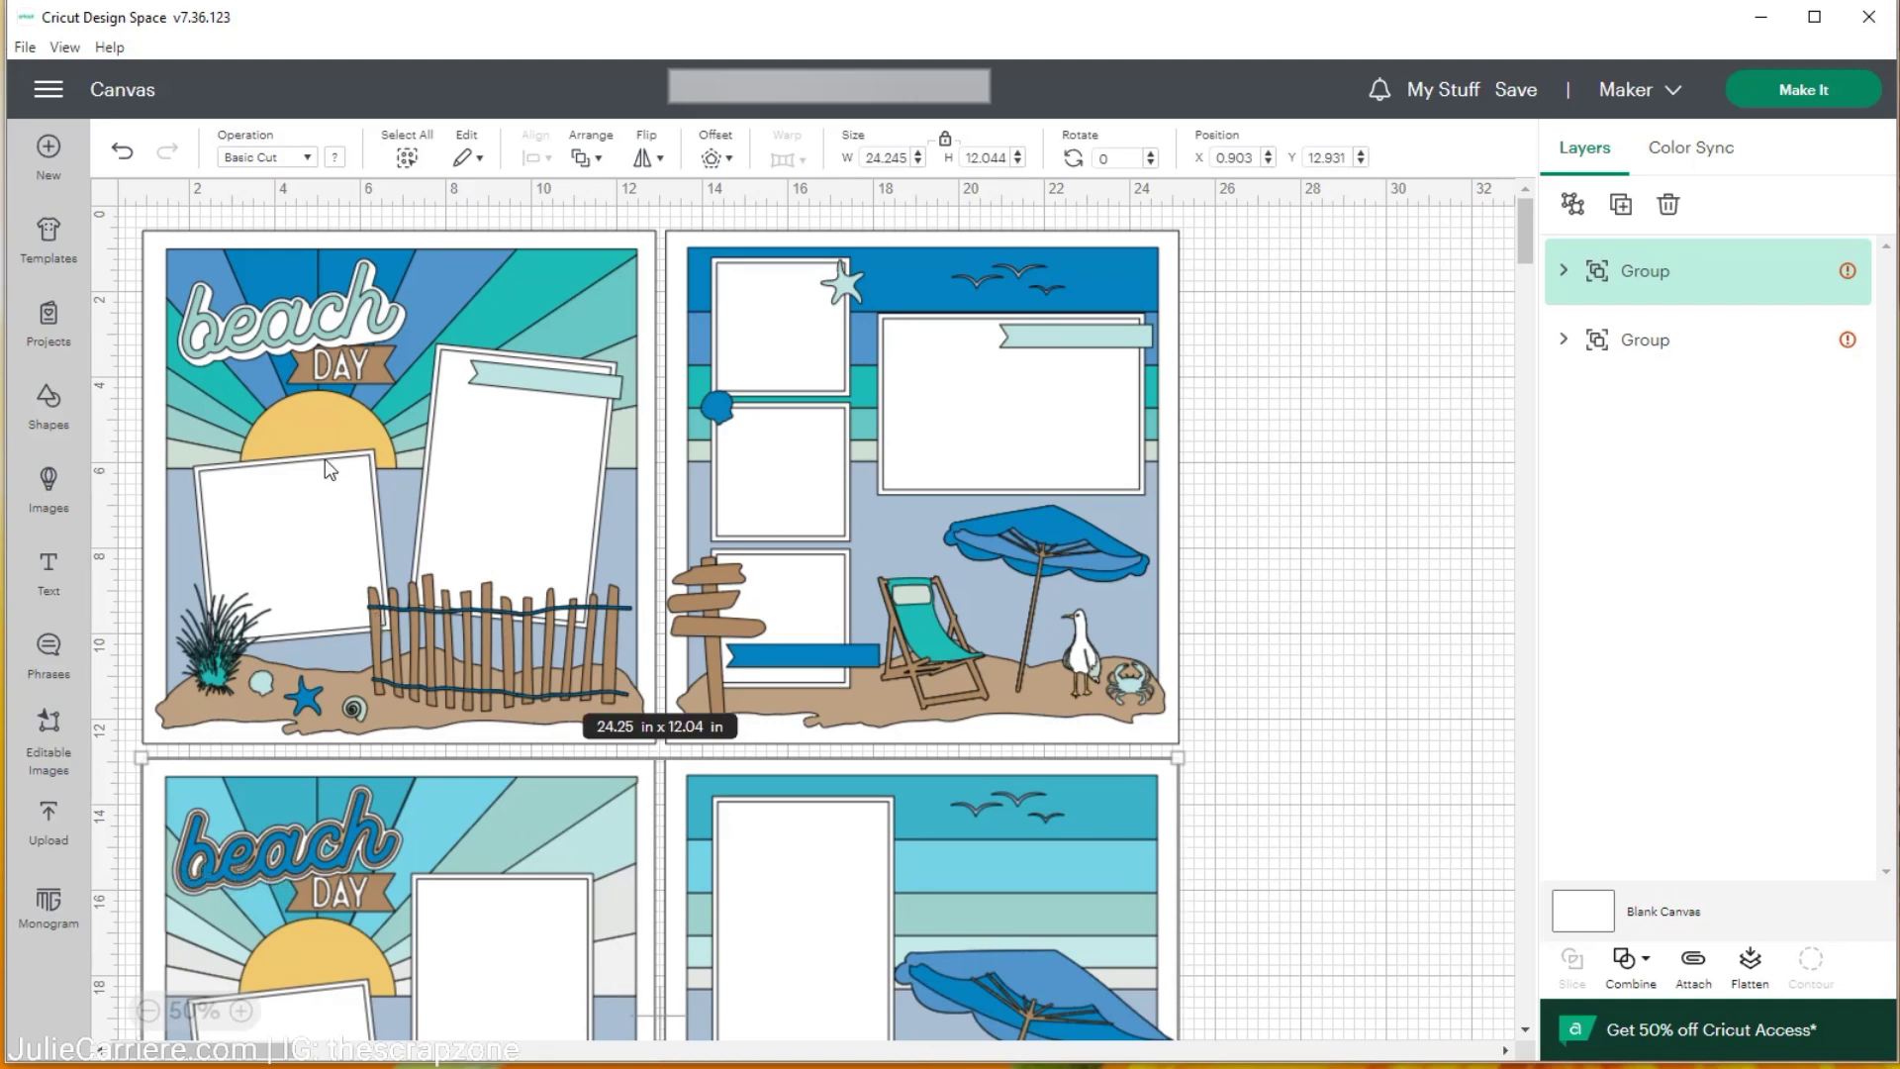
pyautogui.scroll(-6, 287, 409)
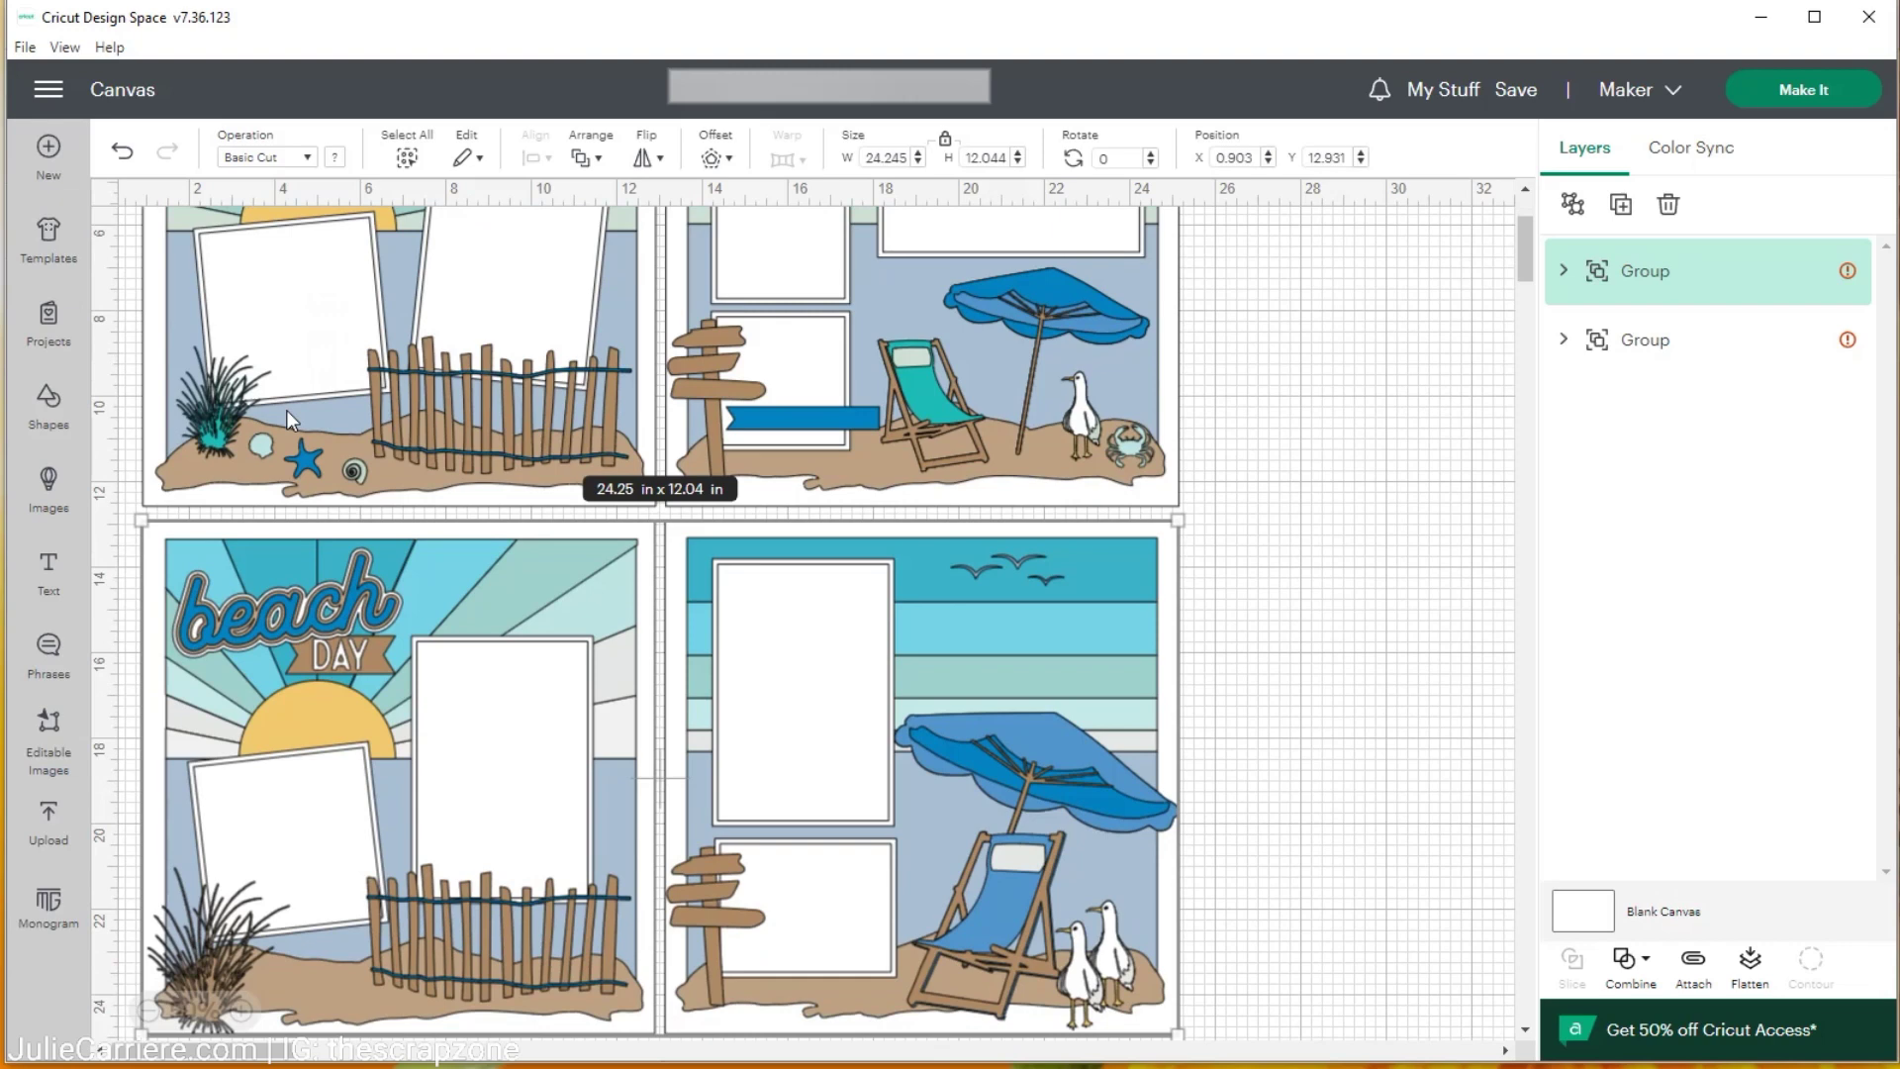
# Nudge the lower Beach Day layout group up to Y 12.875 and the upper group up to Y 0.507
pyautogui.click(287, 542)
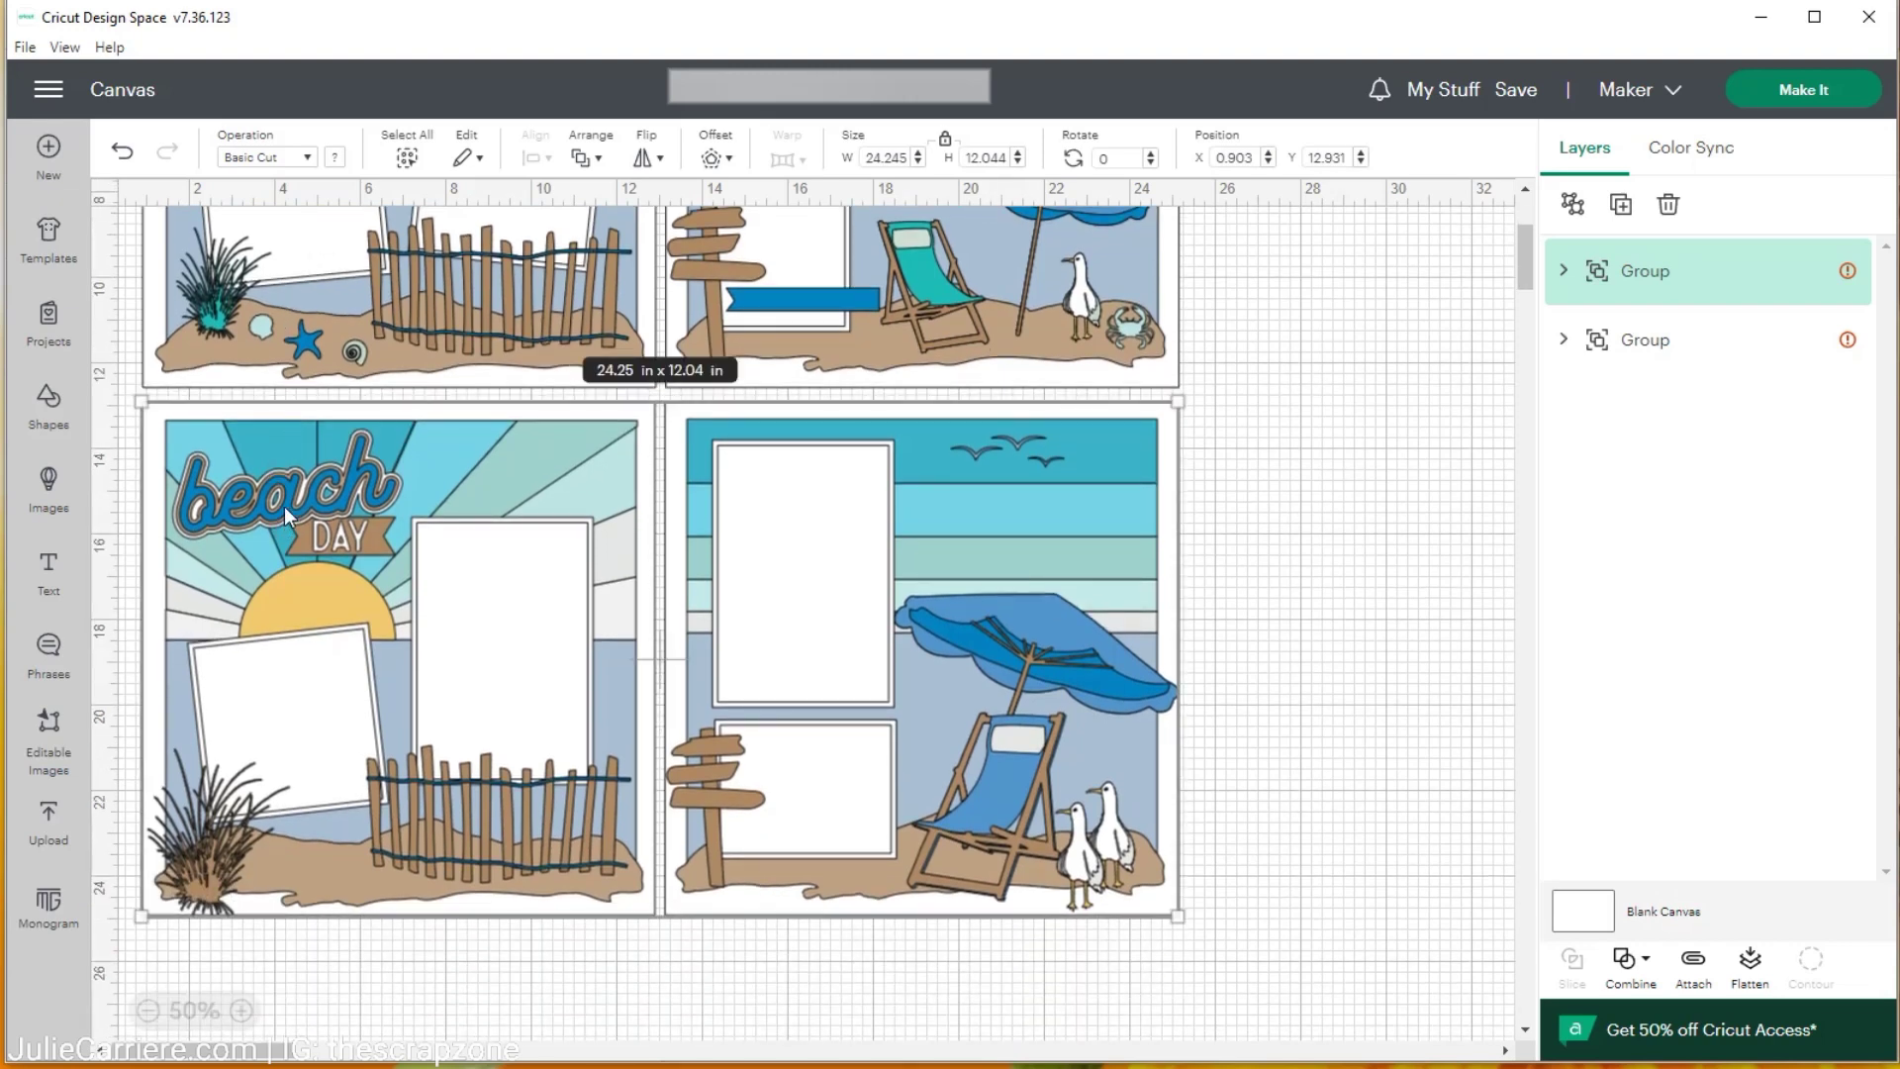
pyautogui.moveTo(289, 503); pyautogui.dragTo(289, 501)
pyautogui.scroll(2, 287, 502)
pyautogui.click(1648, 341)
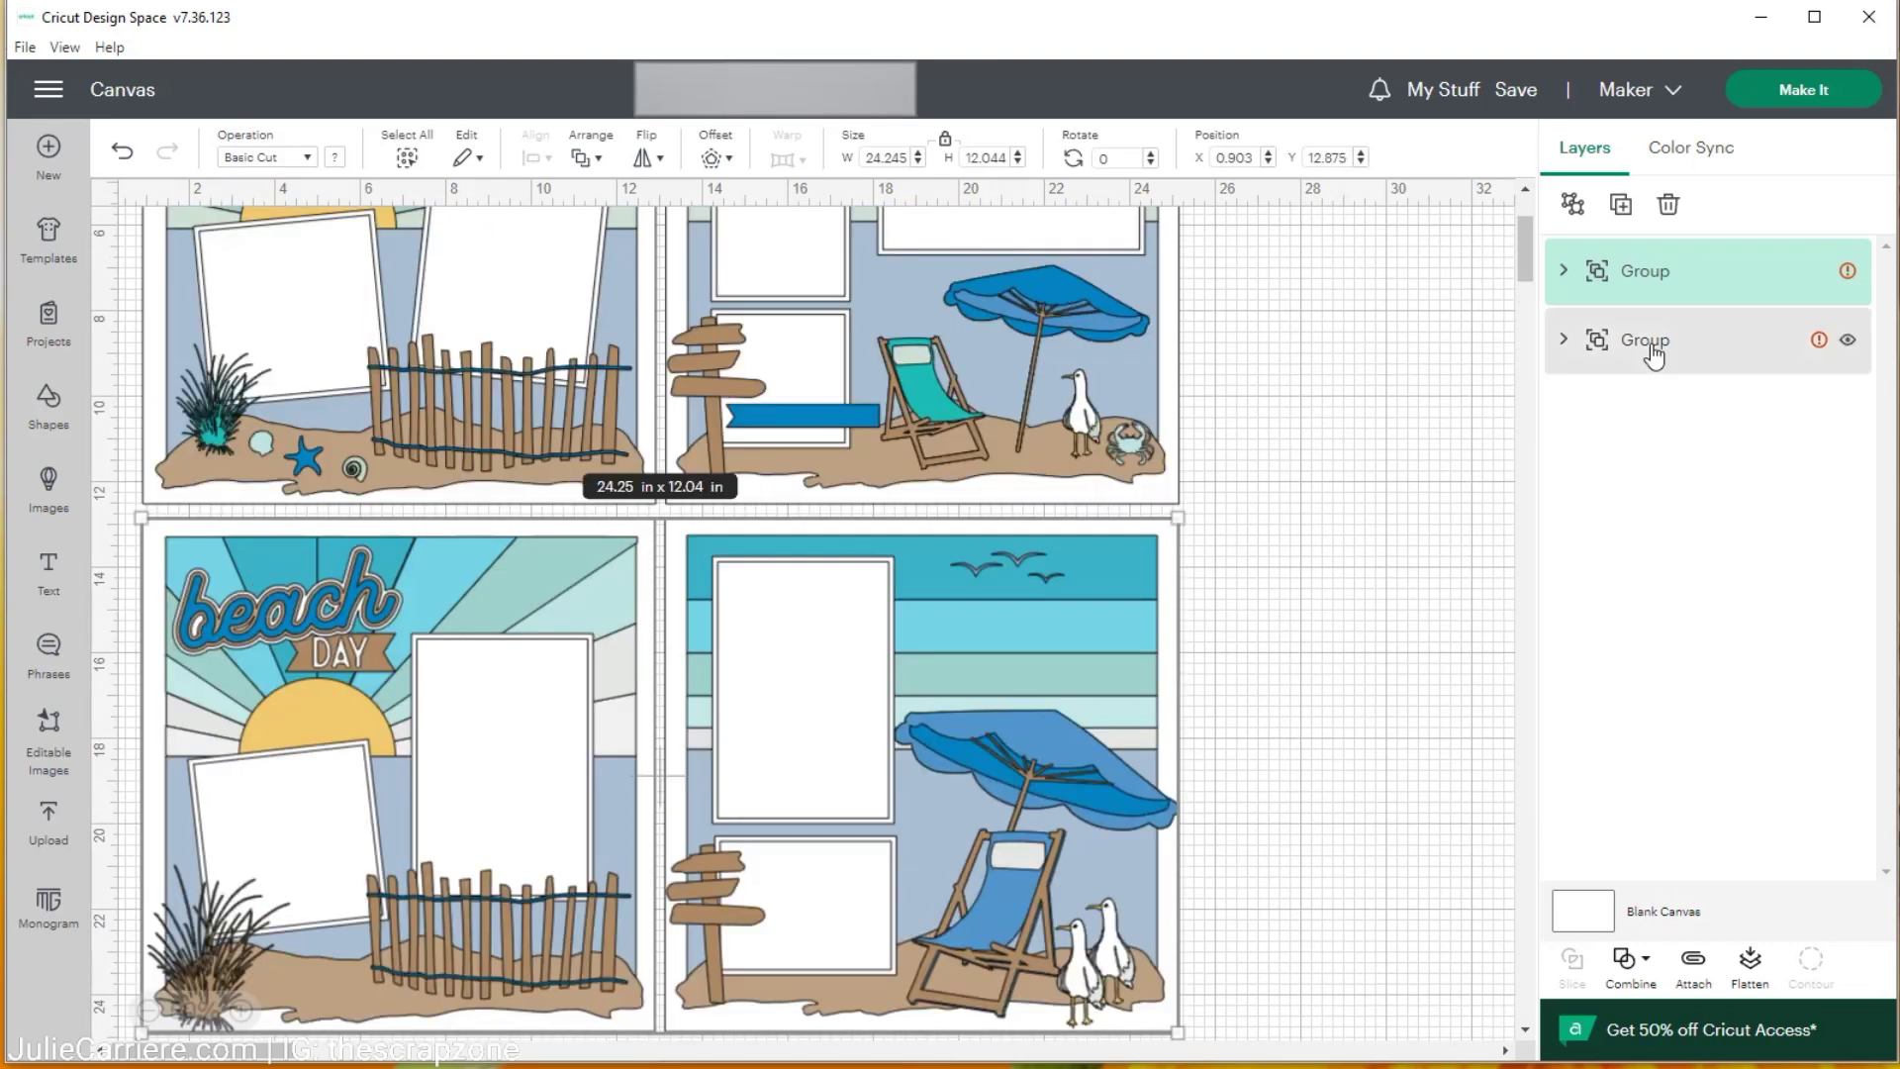
pyautogui.click(1648, 280)
pyautogui.click(1637, 340)
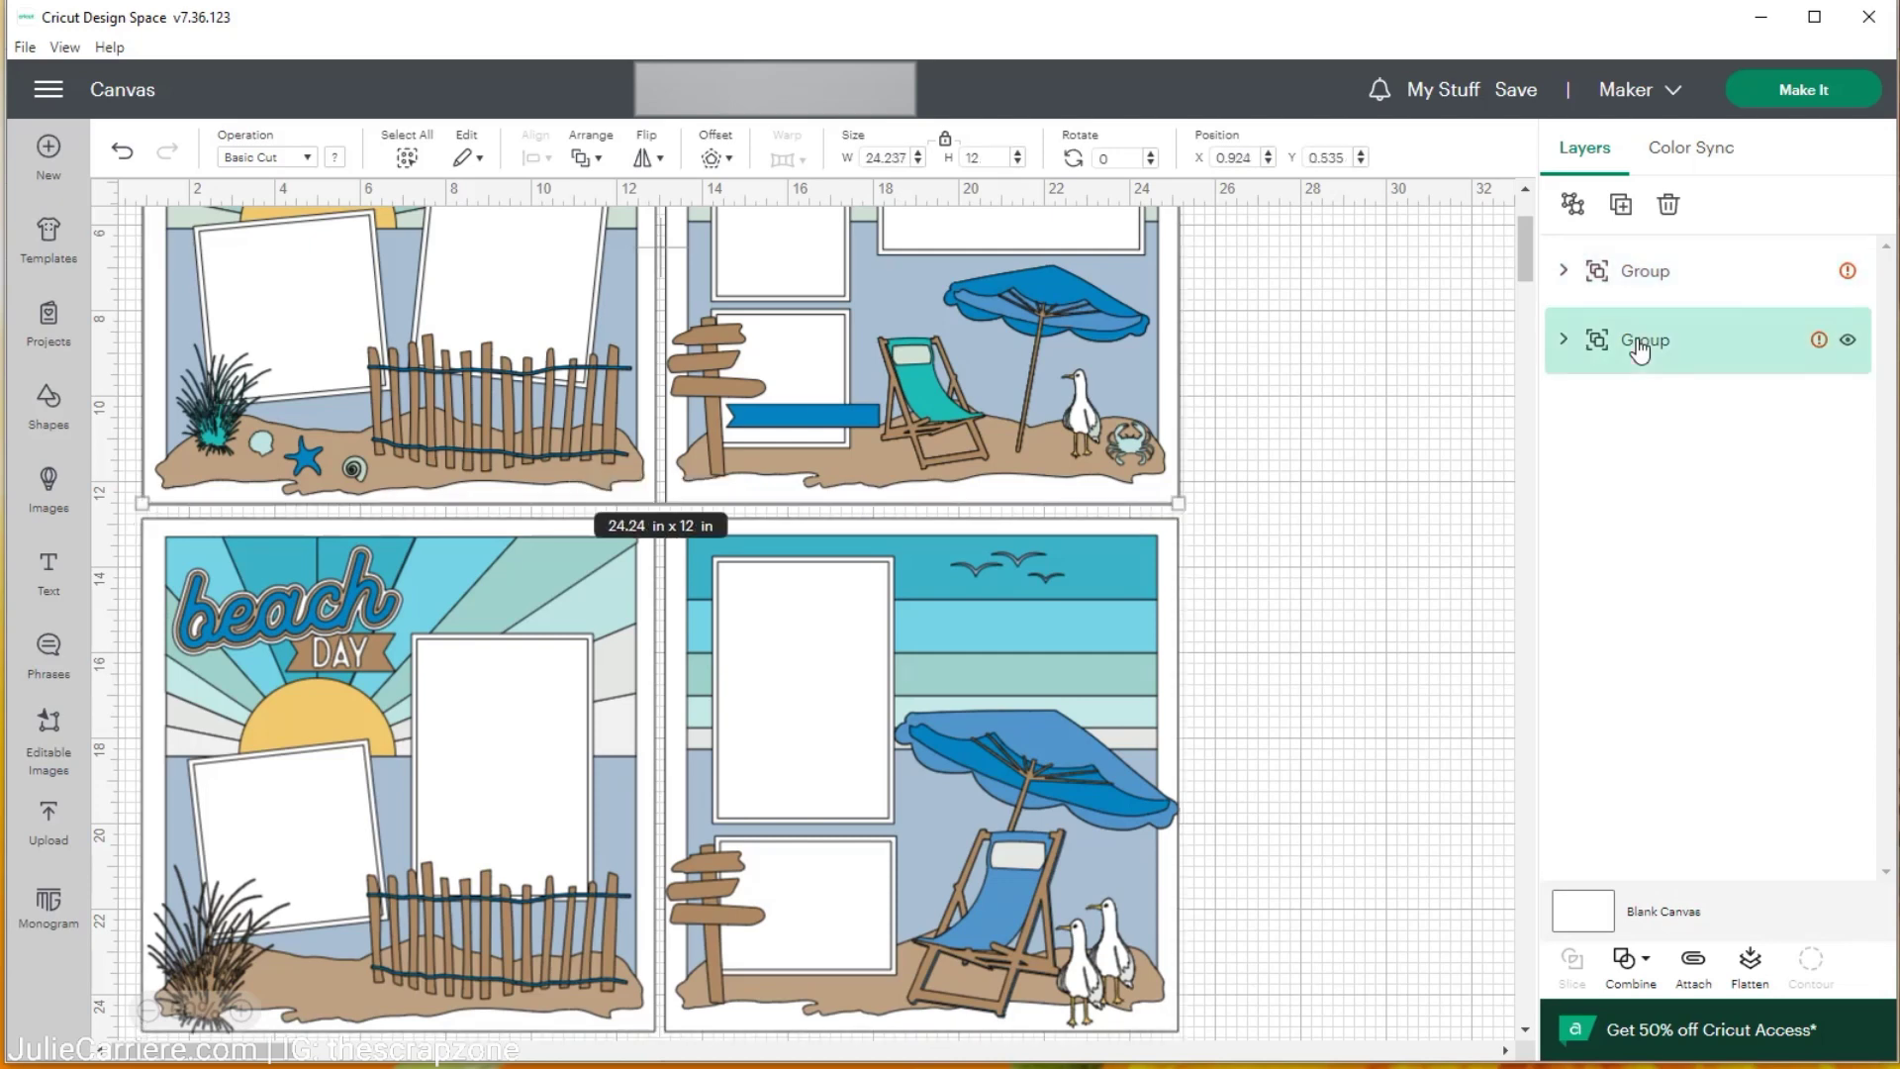
pyautogui.scroll(4, 1484, 416)
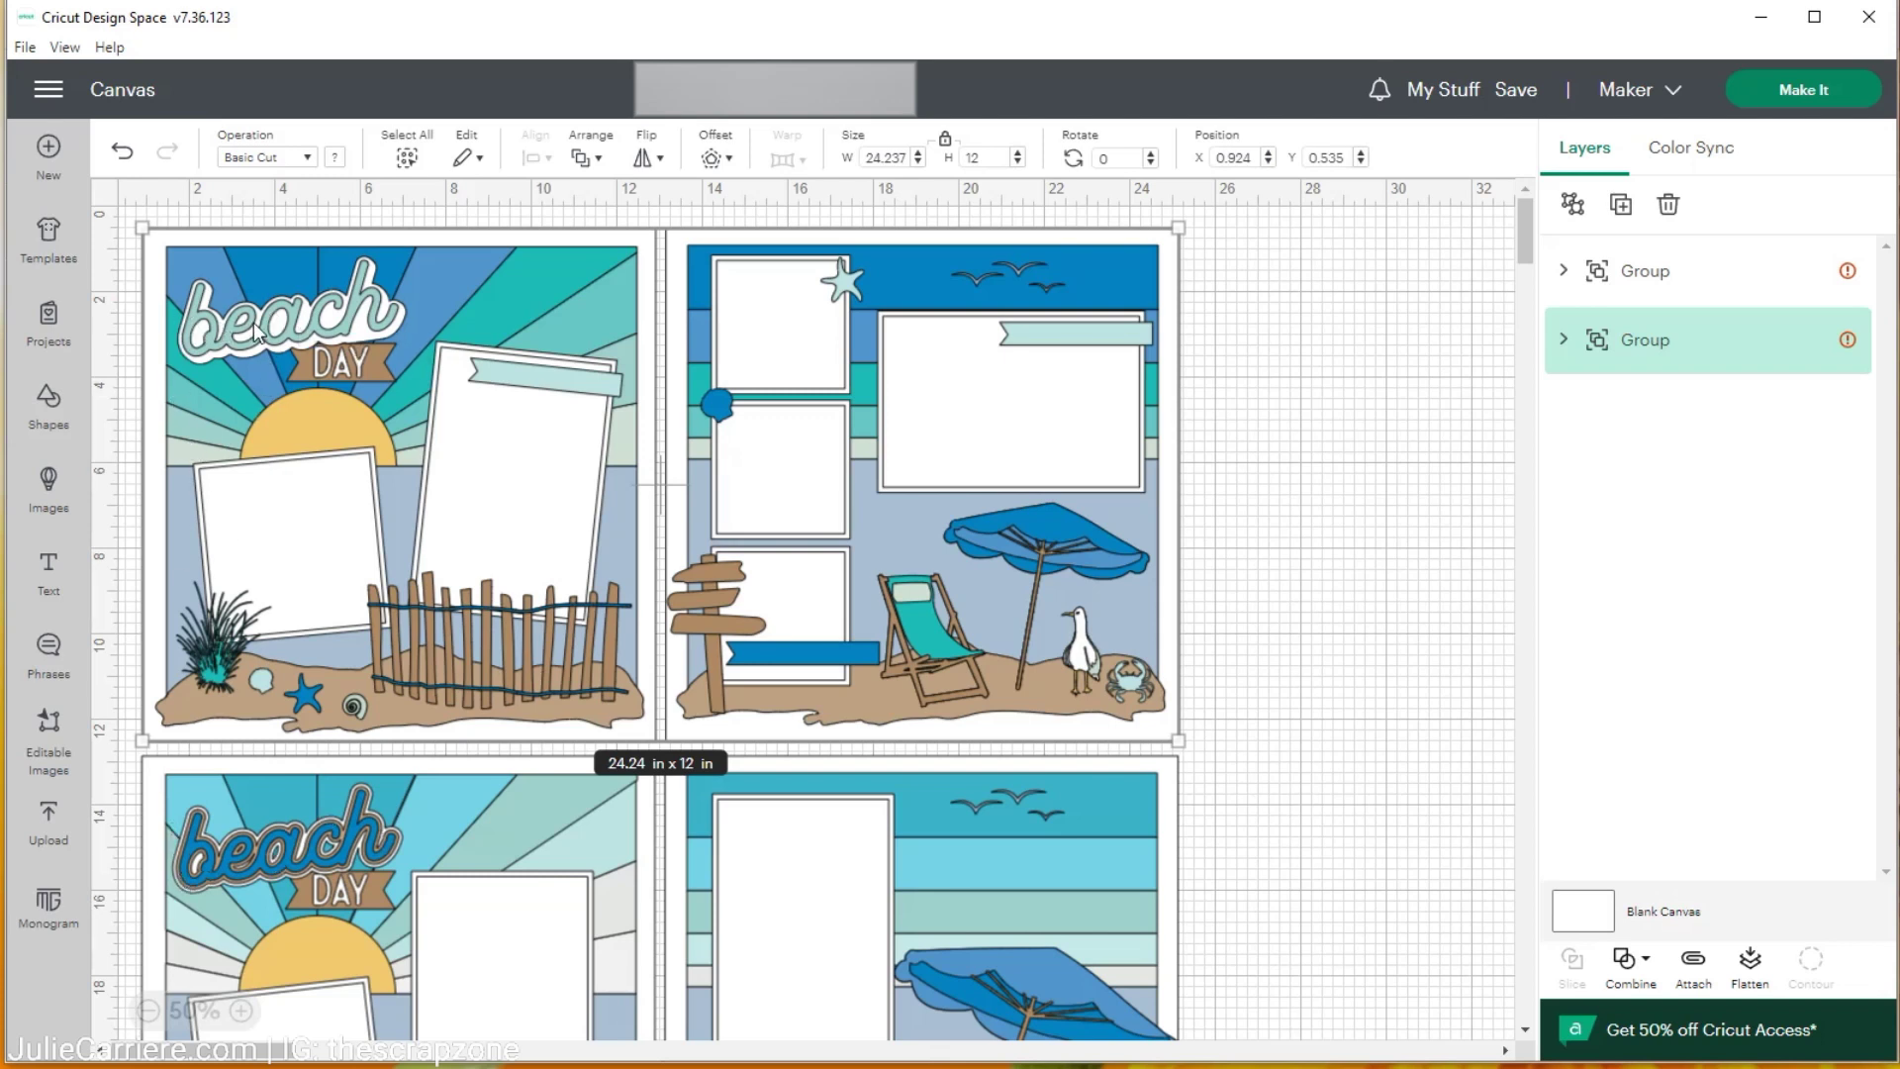
pyautogui.moveTo(342, 335); pyautogui.dragTo(342, 335)
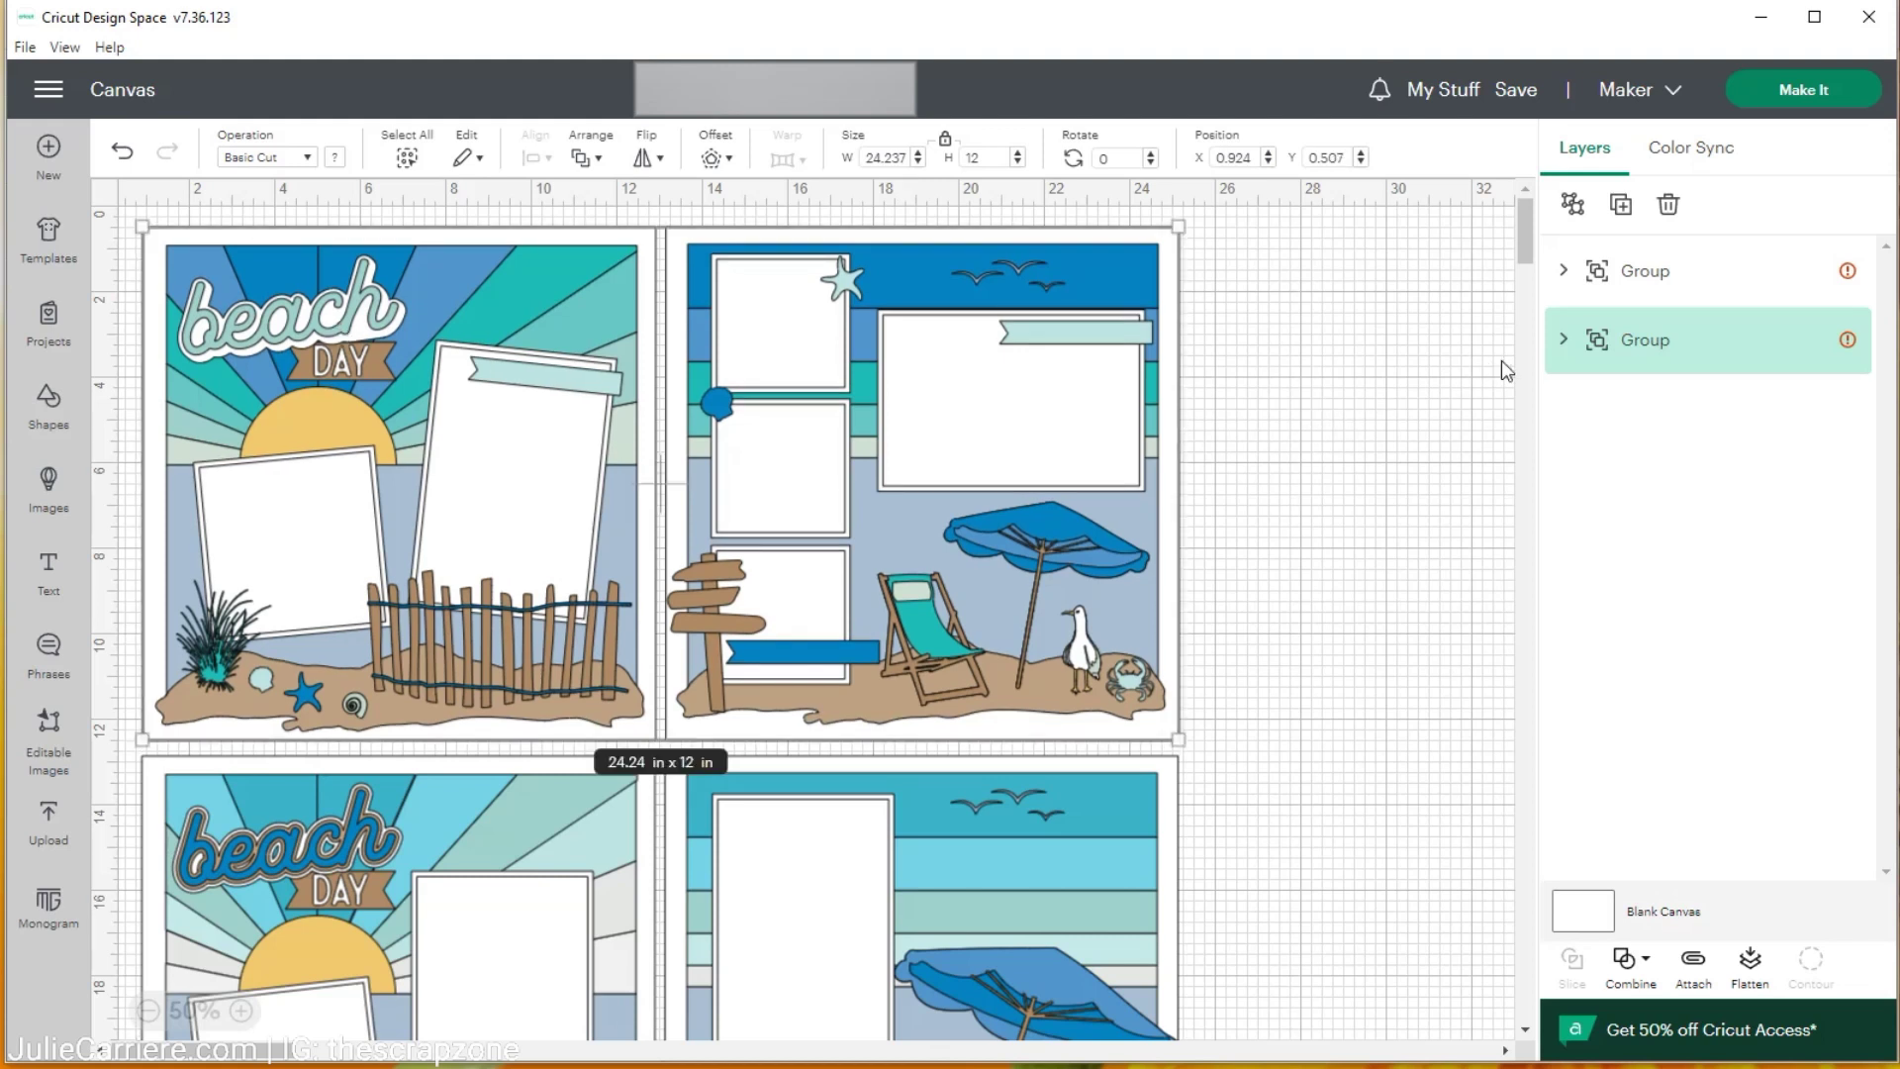
# Duplicate the upper layout's "beach" word and its backing layer, placing the copy beside the layout at about X 26.65, Y 5.9
pyautogui.click(1564, 340)
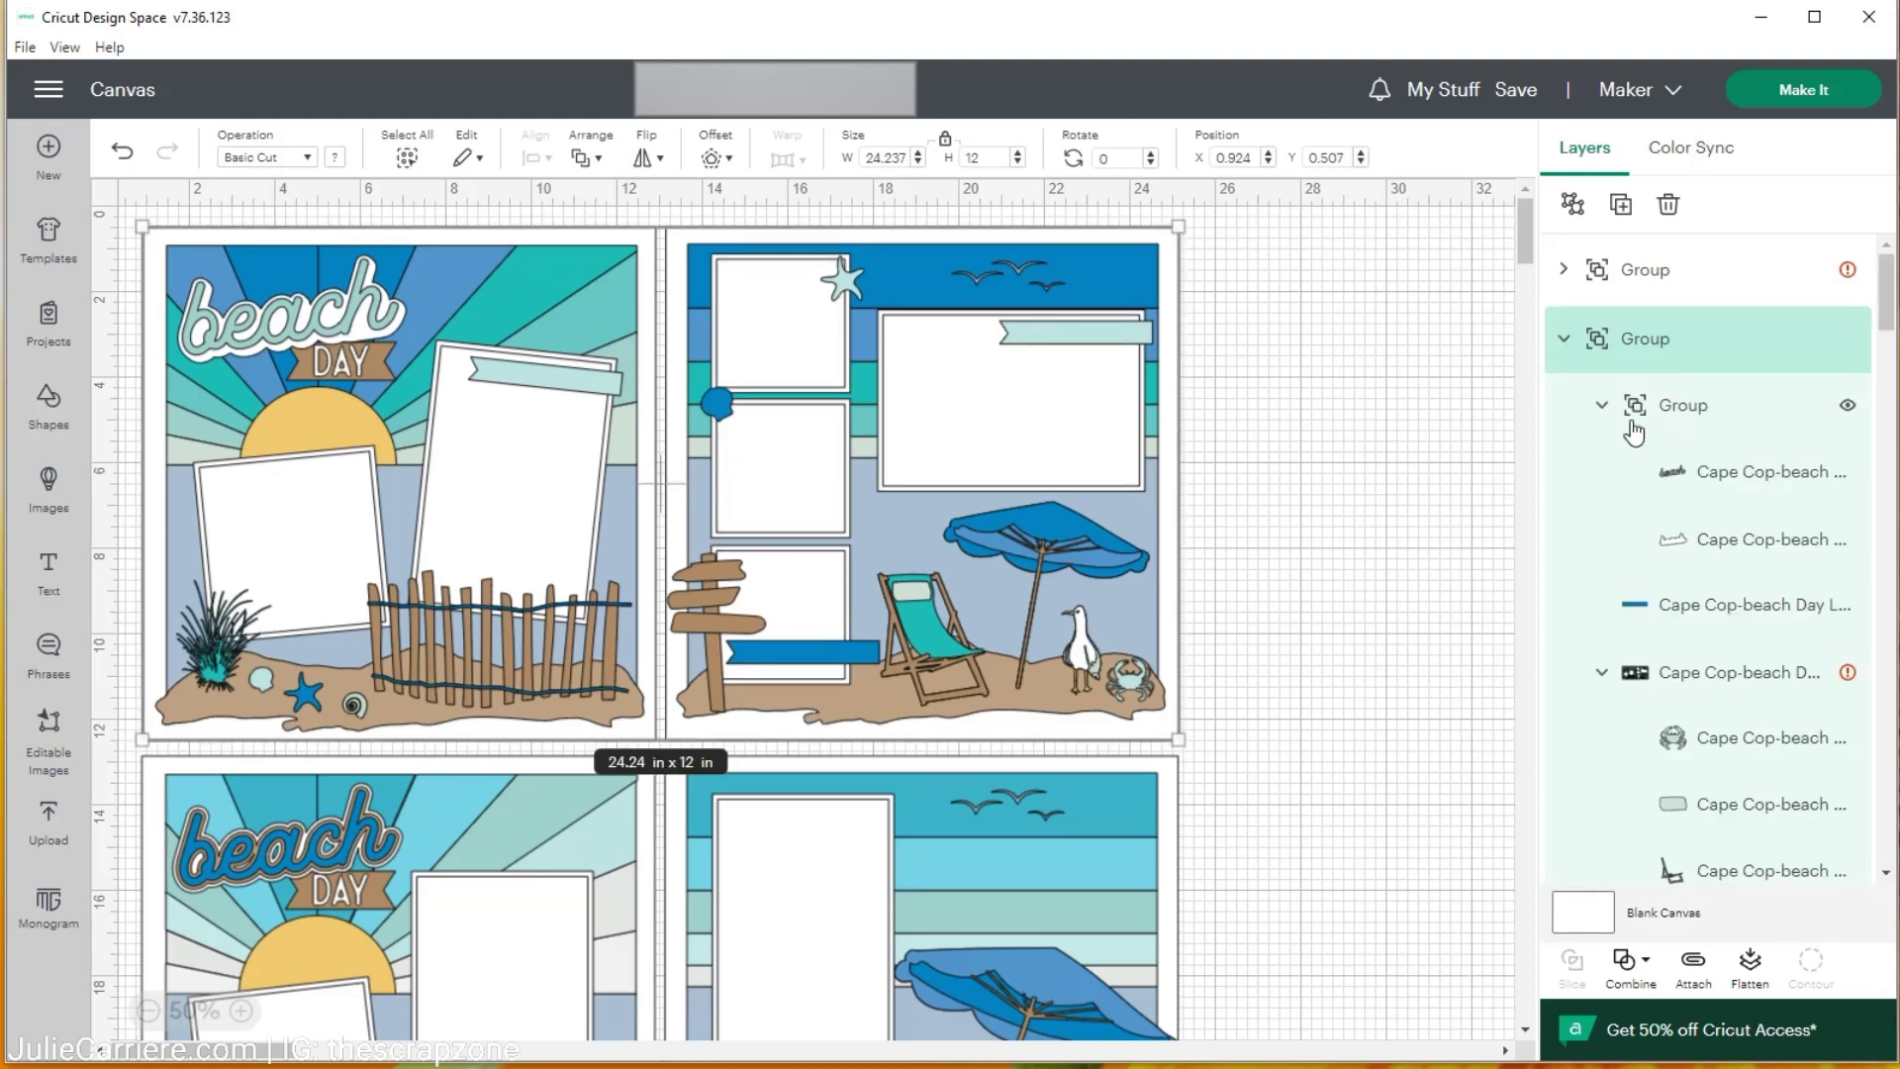
pyautogui.click(1706, 477)
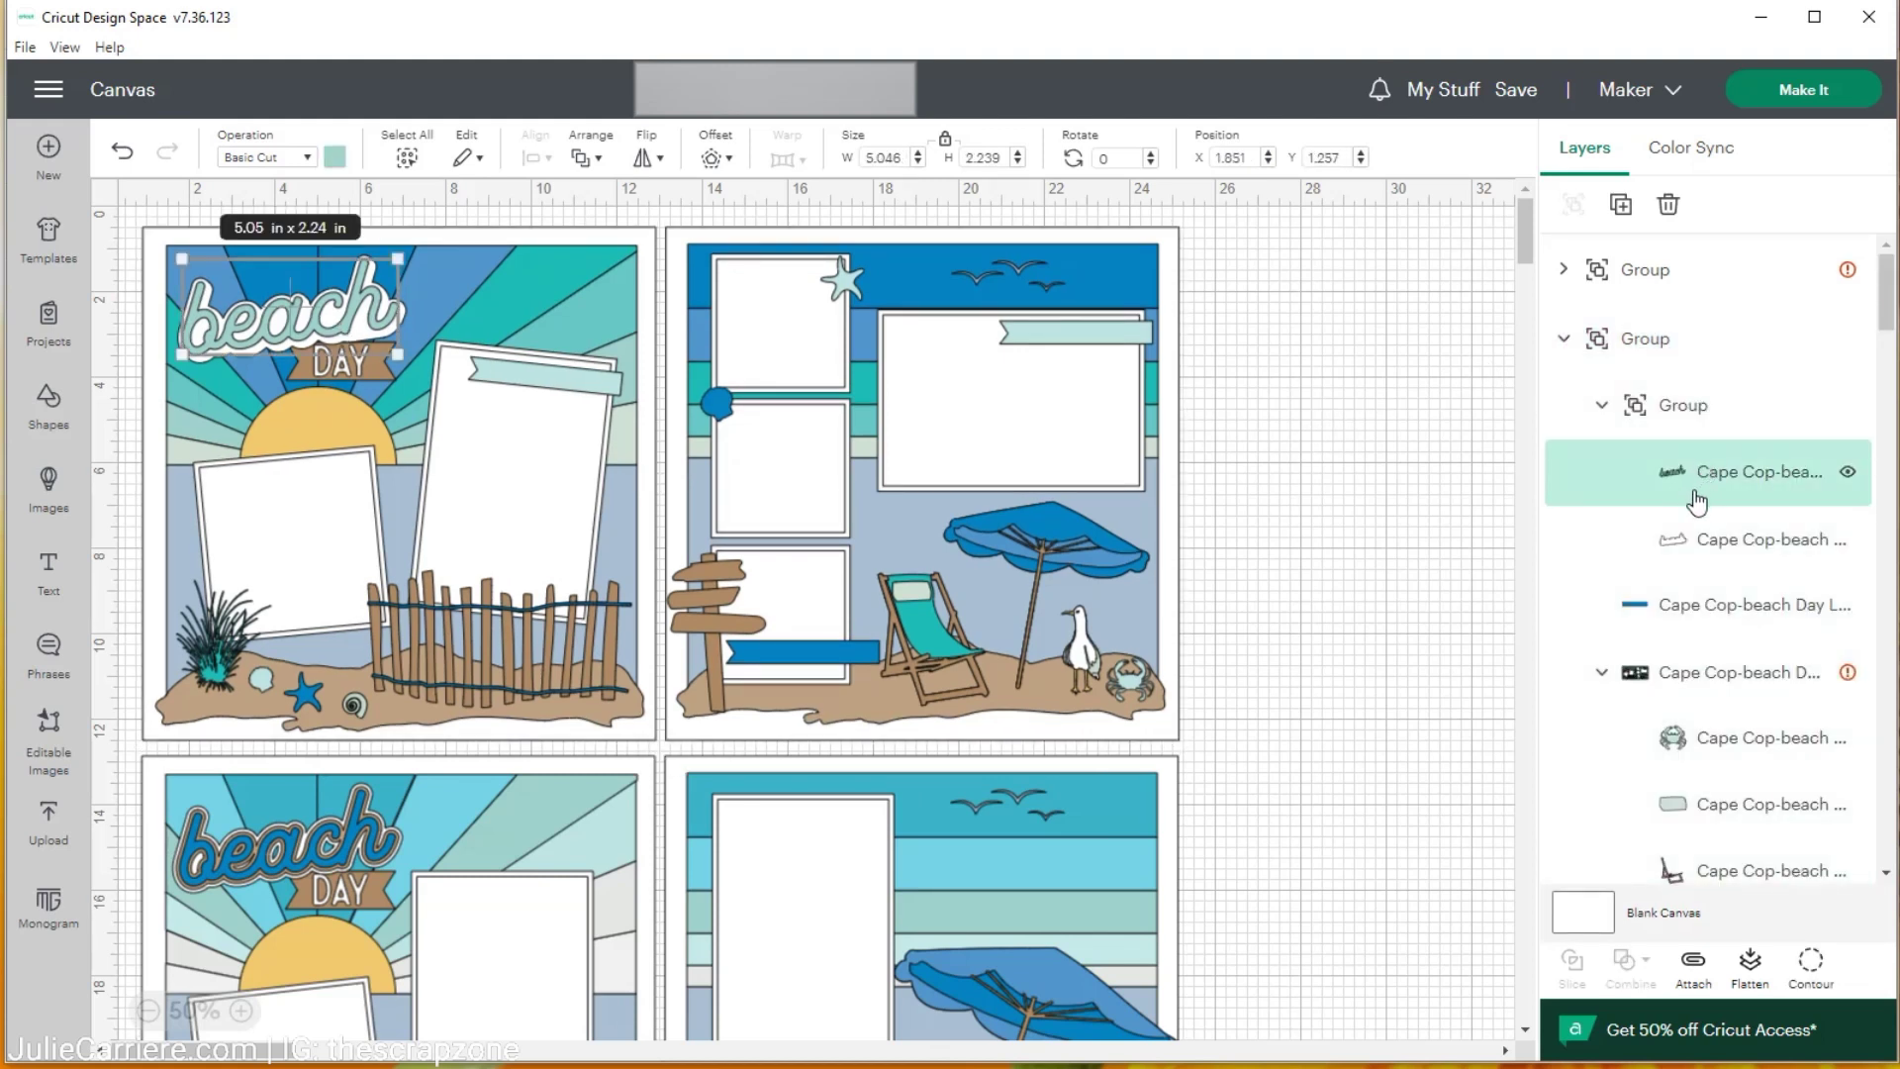
pyautogui.keyDown('shift'); pyautogui.click(1701, 541); pyautogui.keyUp('shift')
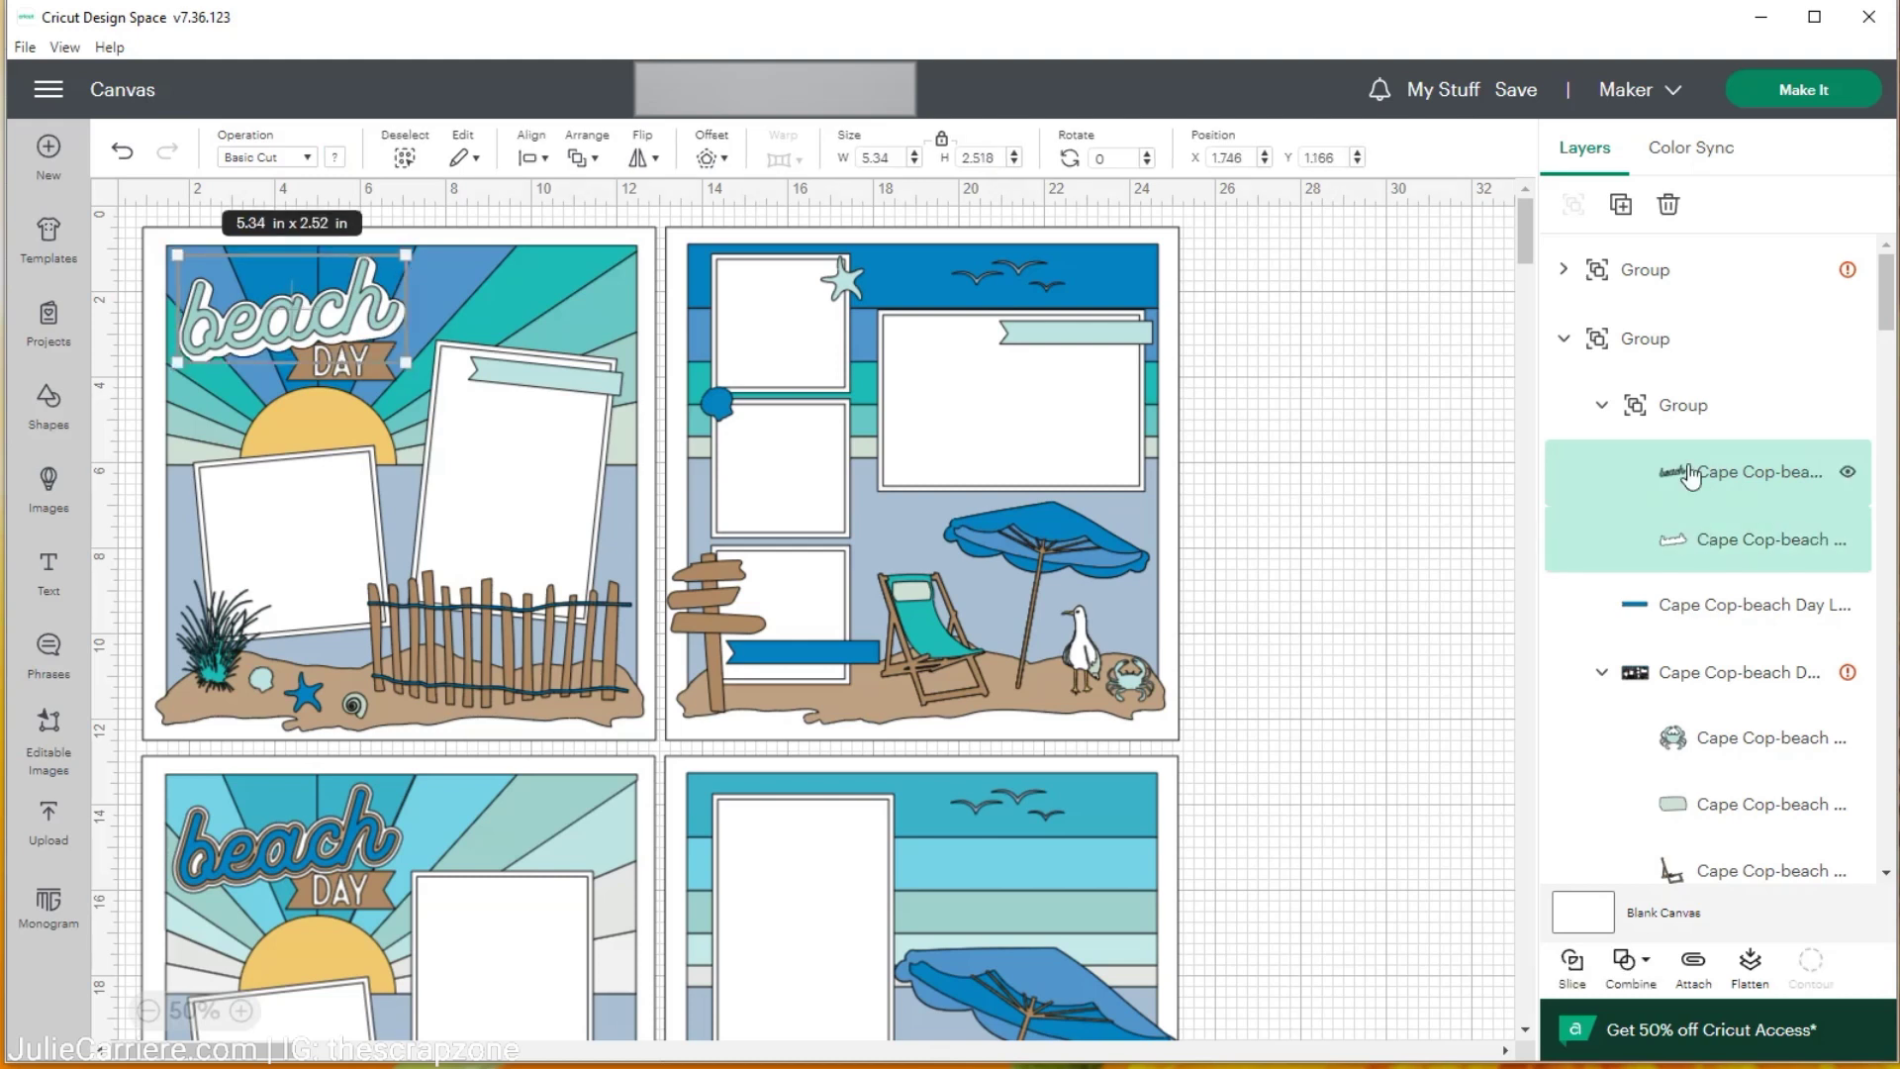
pyautogui.click(1621, 205)
pyautogui.moveTo(256, 313); pyautogui.dragTo(1352, 537)
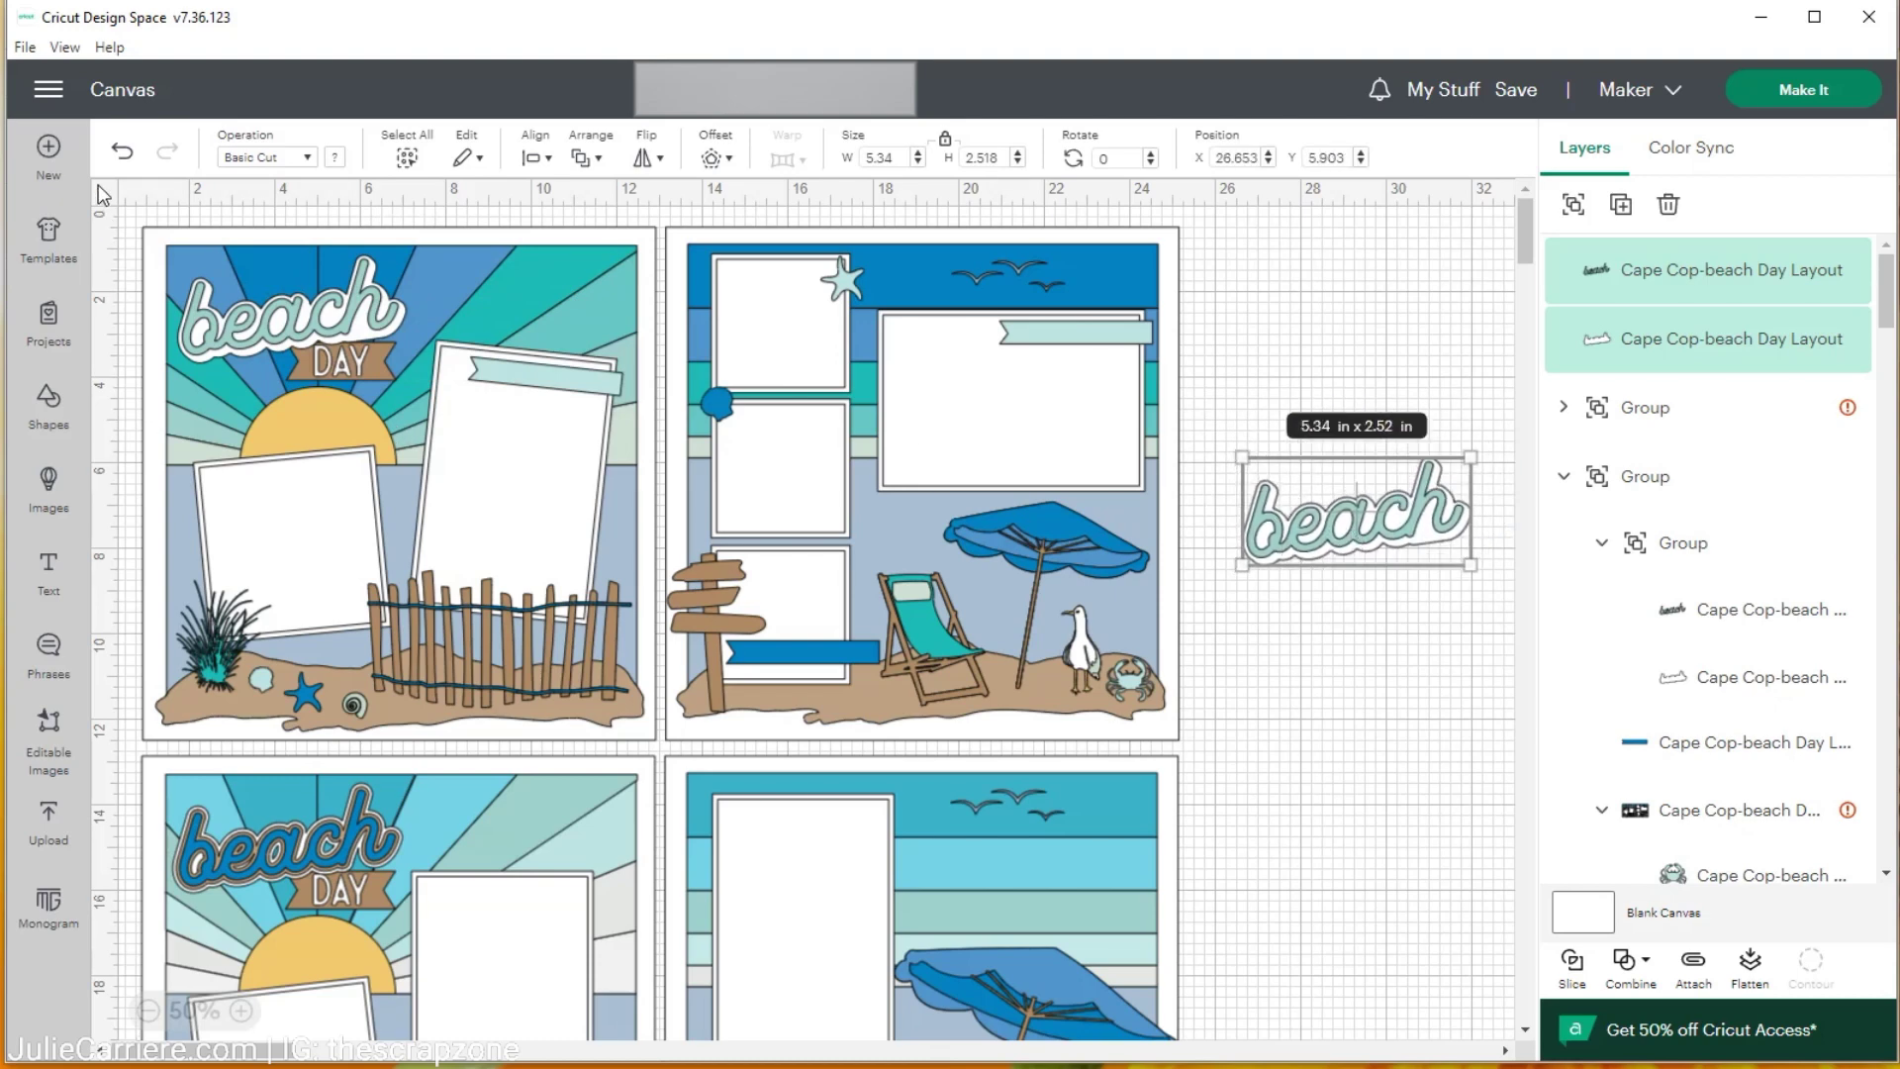
# Separate the copied "beach" word from its white backing, delete the backing, and move the word to about X 29.59, Y 7.19
pyautogui.scroll(3, 1465, 516)
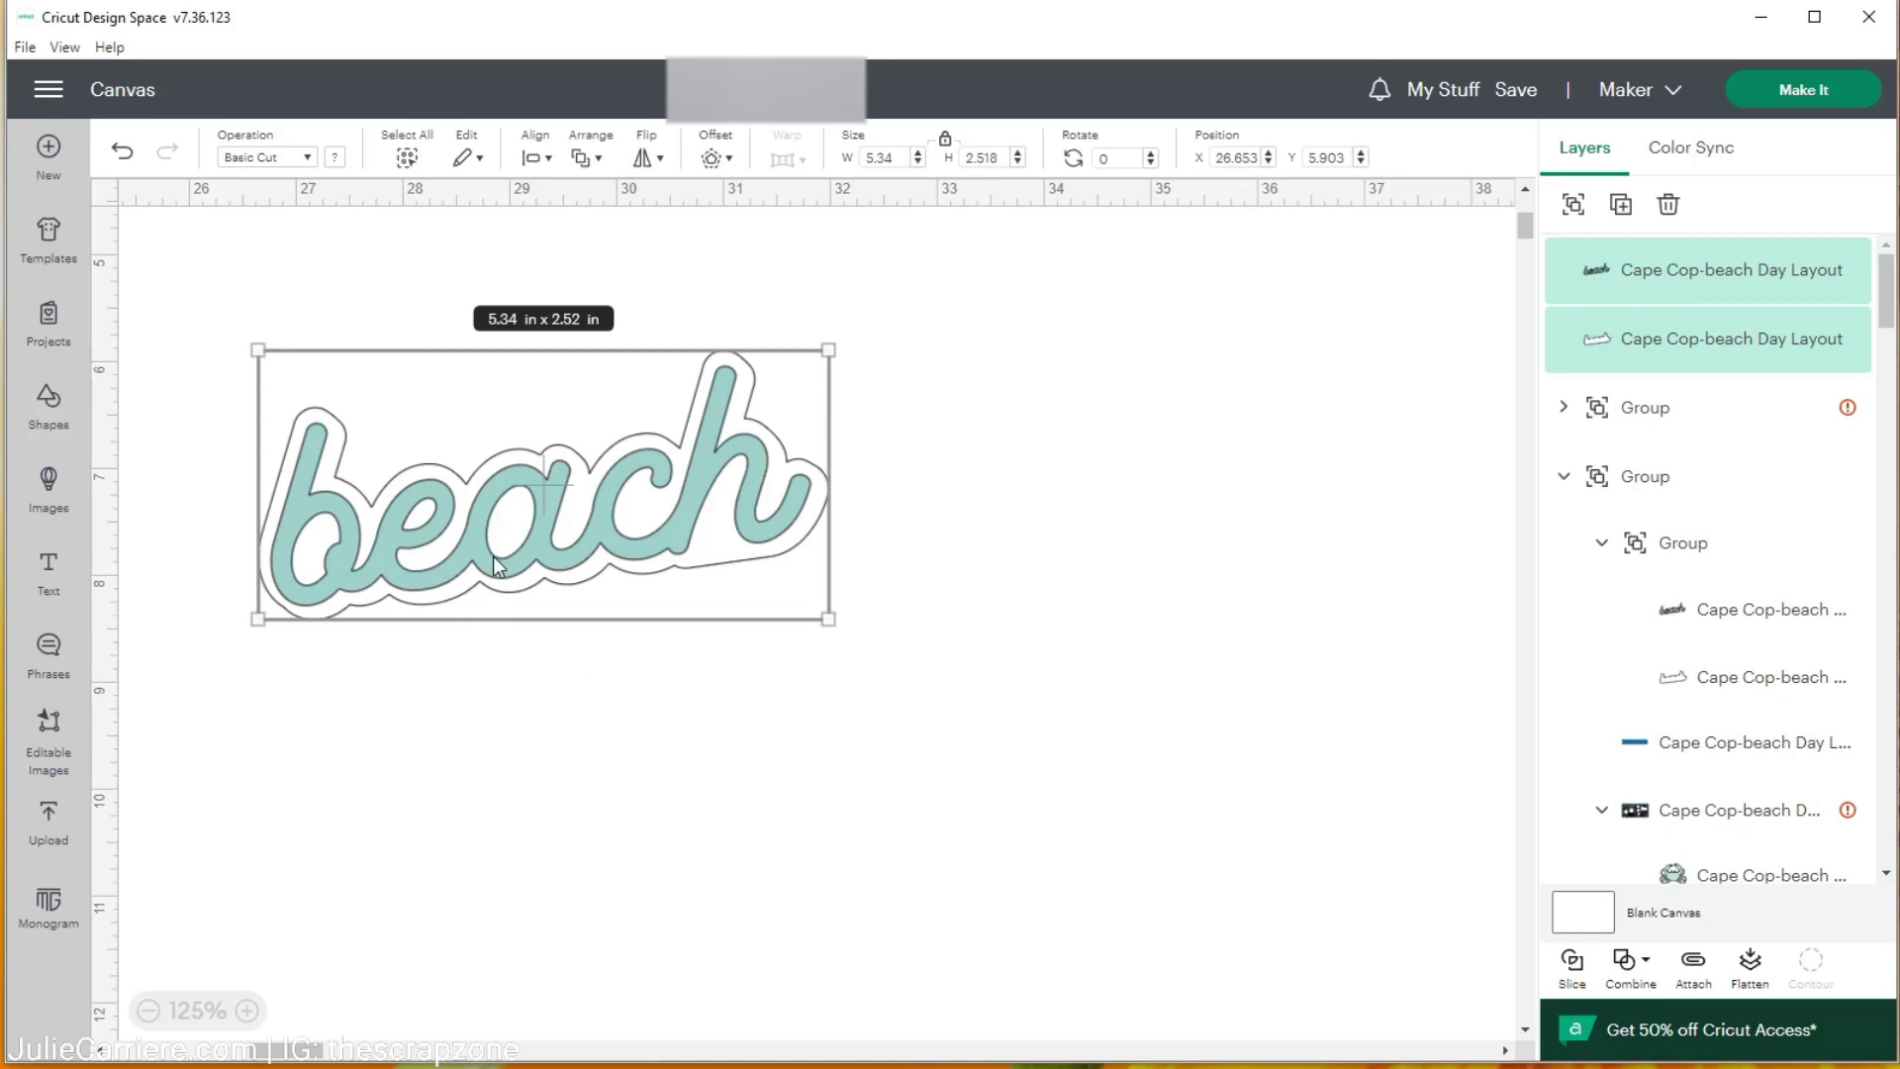
pyautogui.click(480, 635)
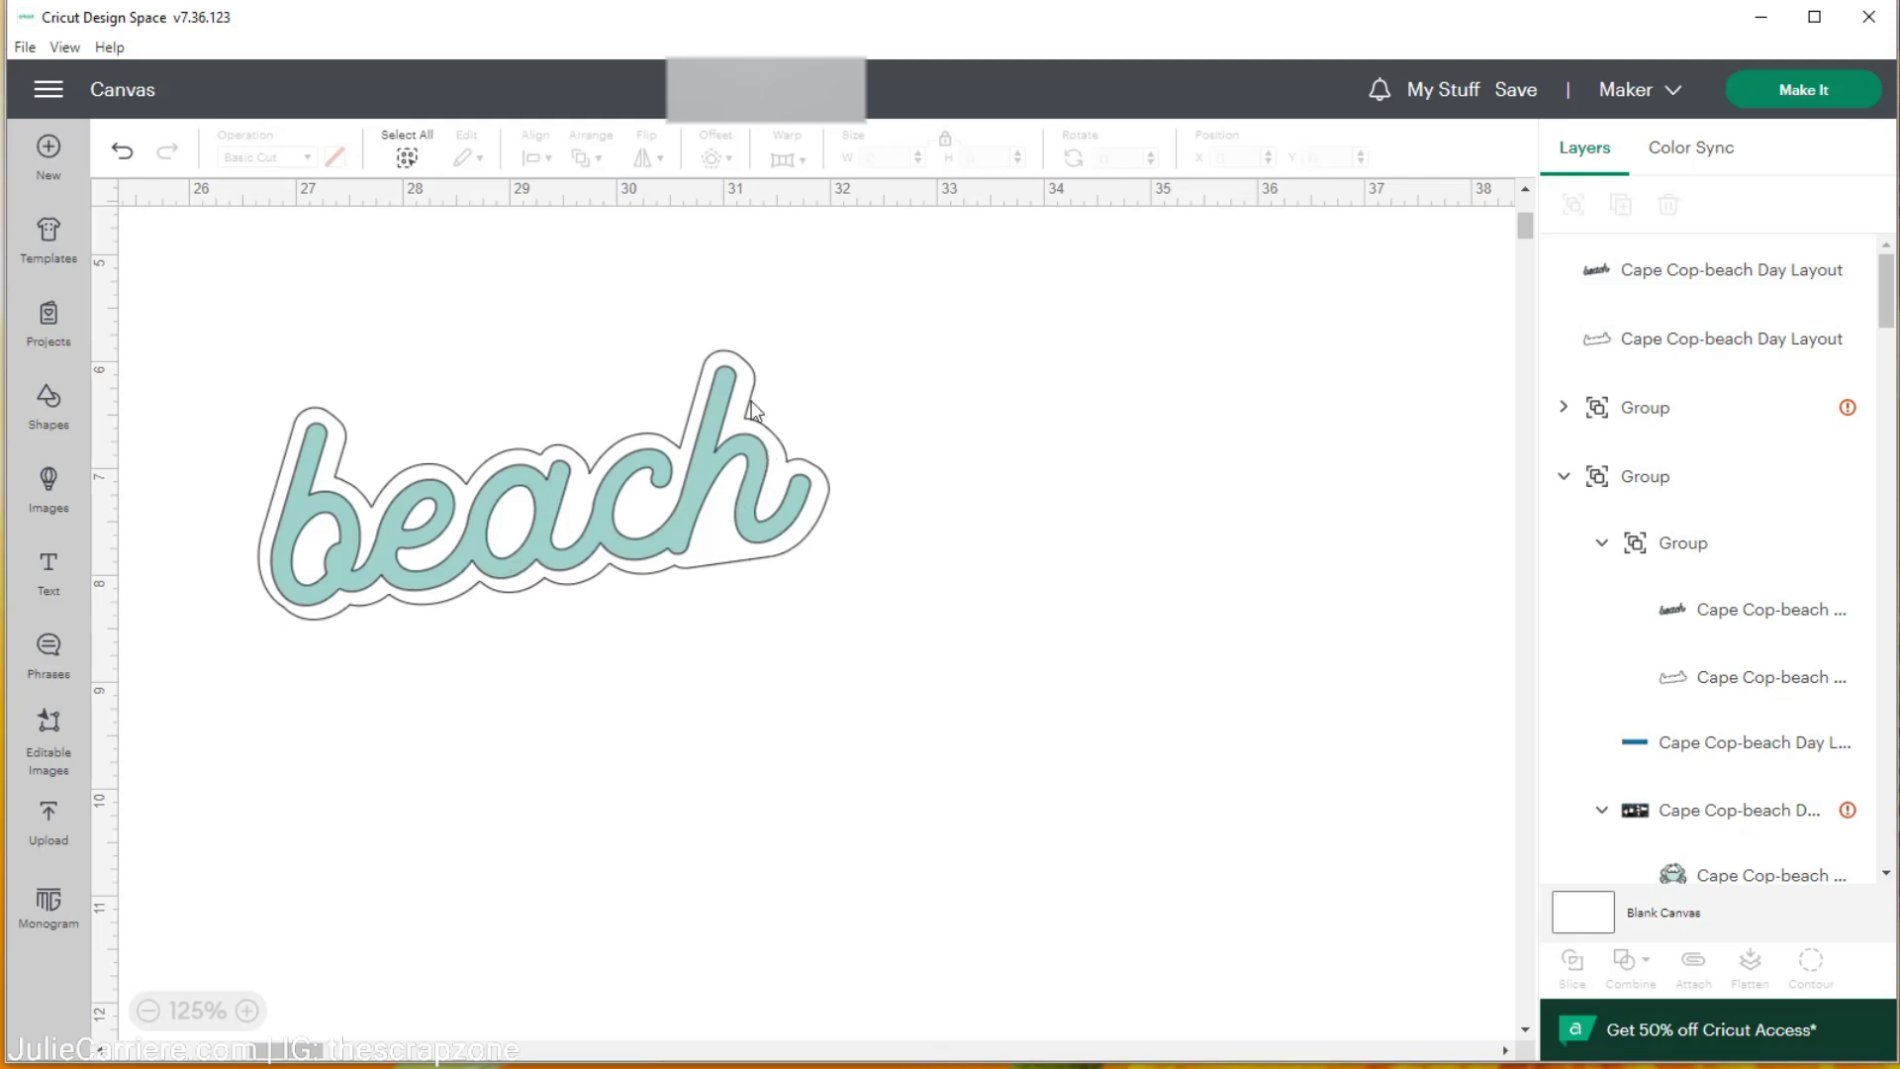
pyautogui.moveTo(425, 544); pyautogui.dragTo(1023, 507)
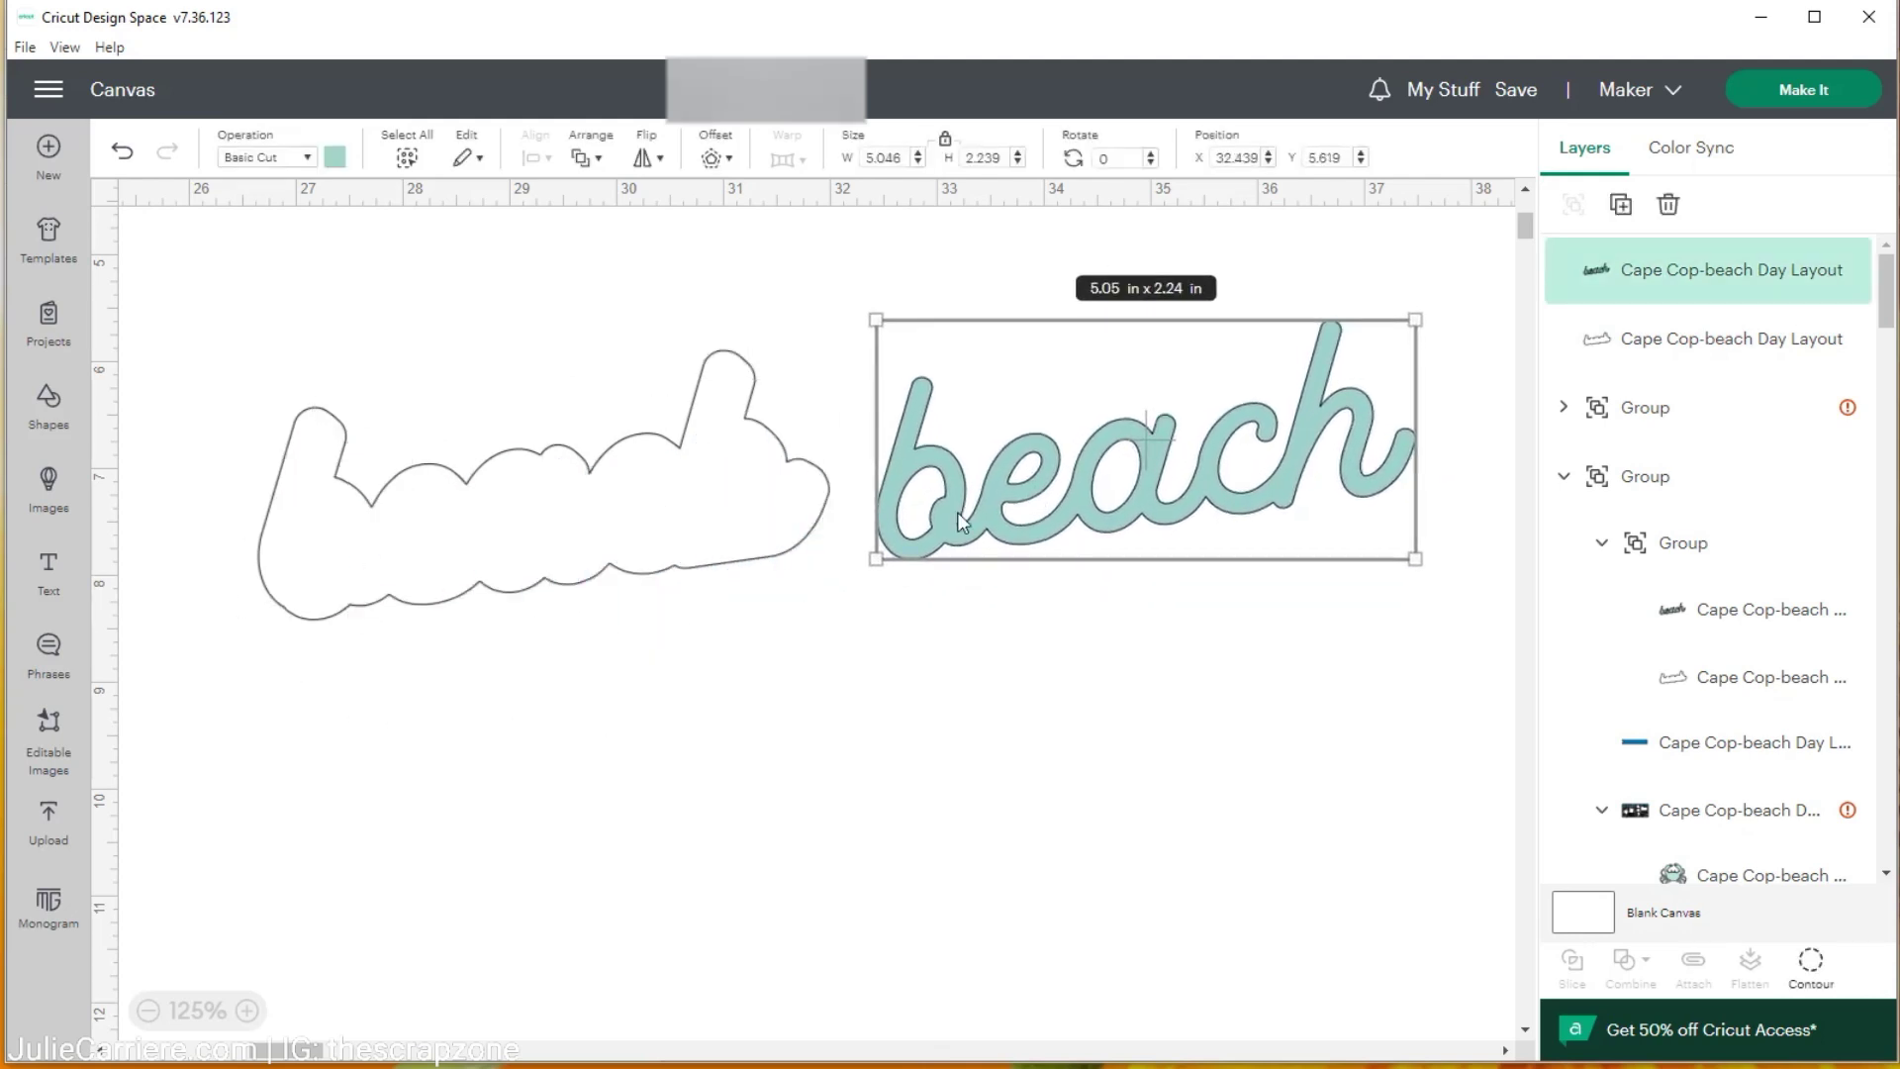
pyautogui.click(560, 551)
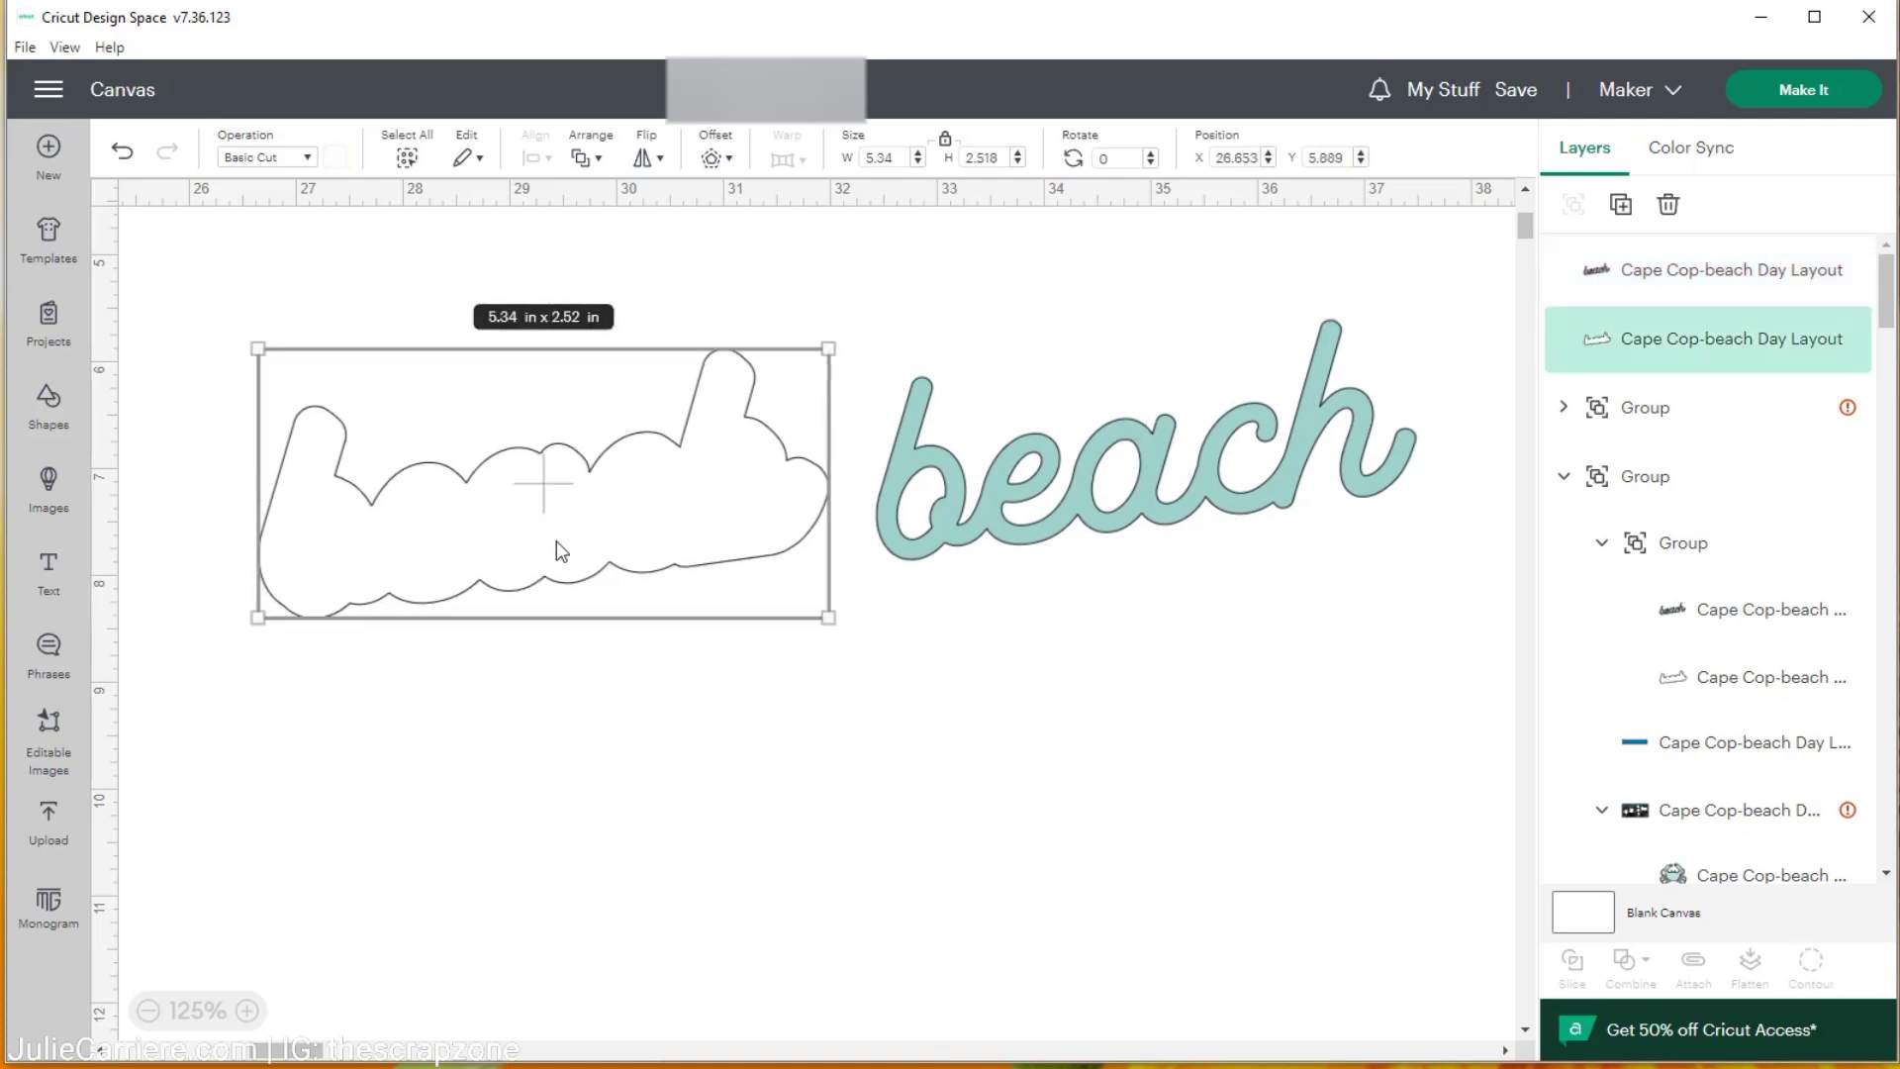
pyautogui.press('Delete')
pyautogui.moveTo(1013, 491); pyautogui.dragTo(697, 705)
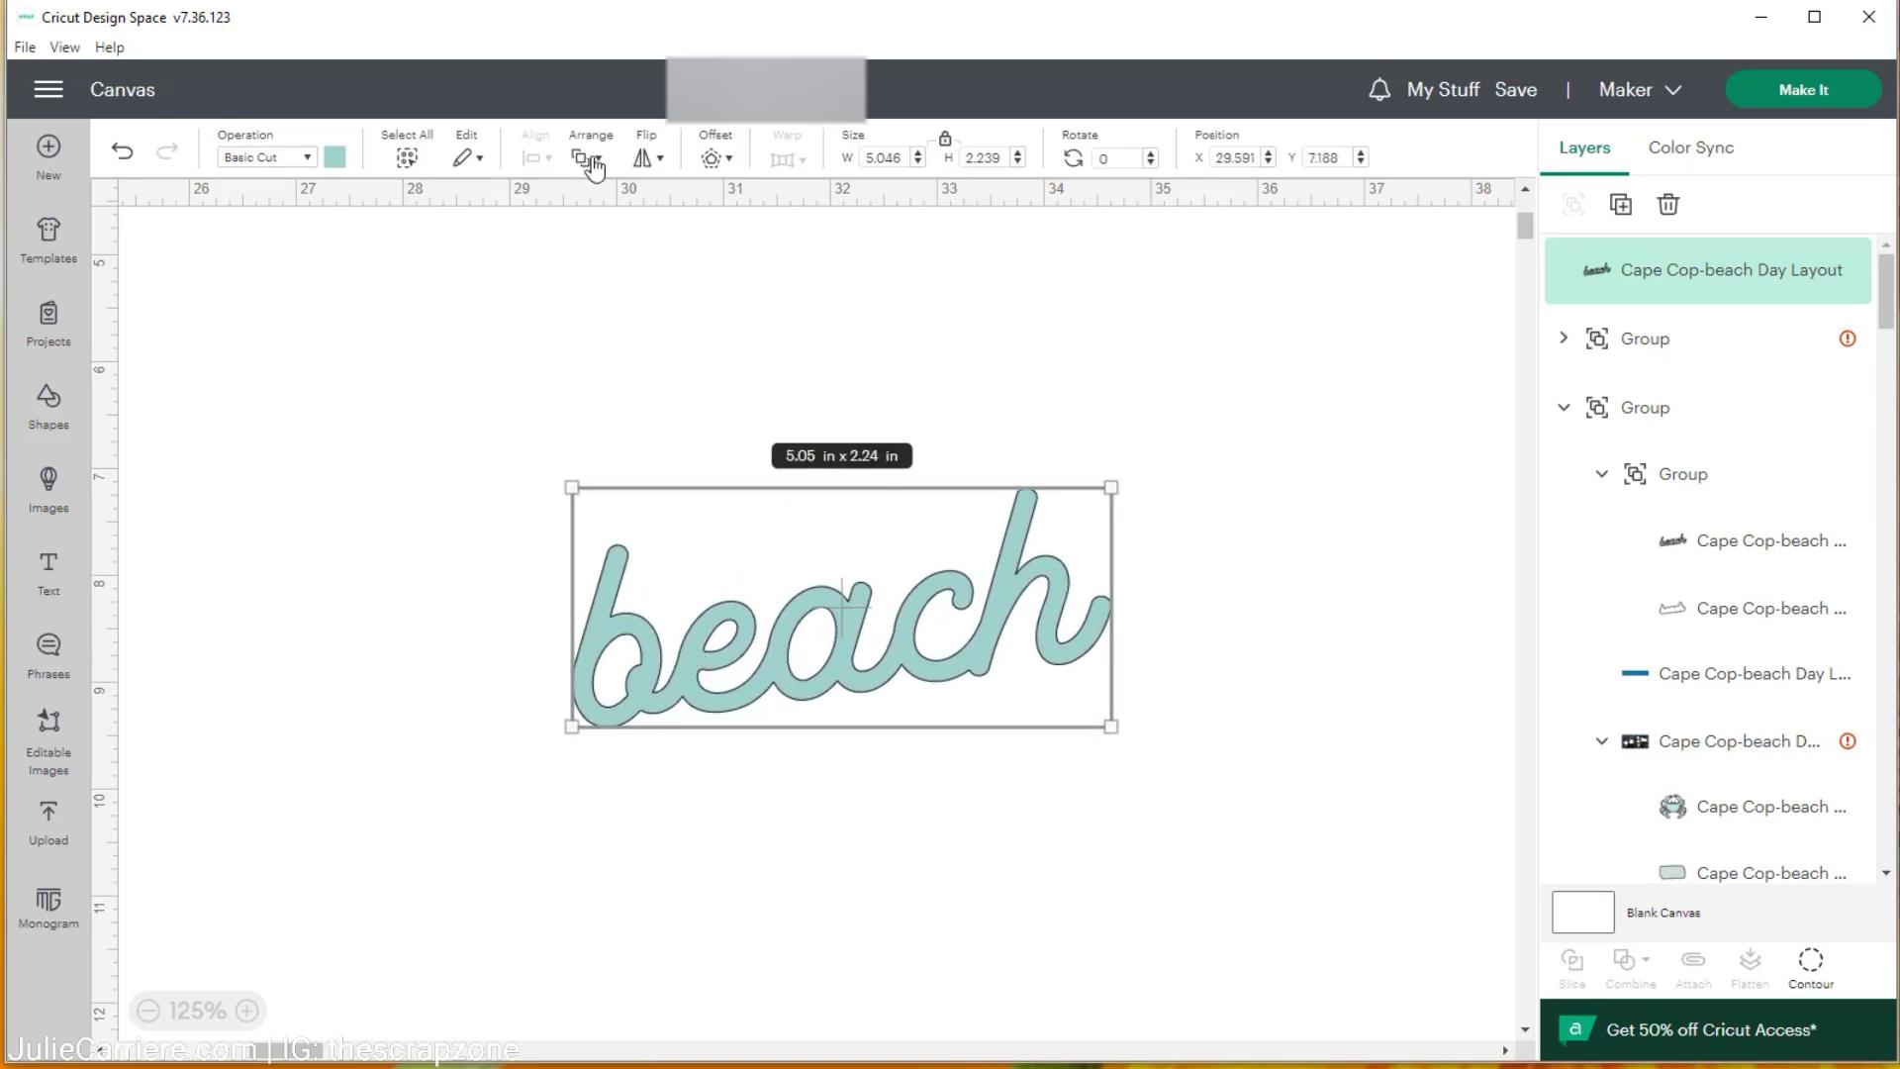
# Create a 0.08 in rounded-corner offset around the copied "beach" word
pyautogui.click(712, 159)
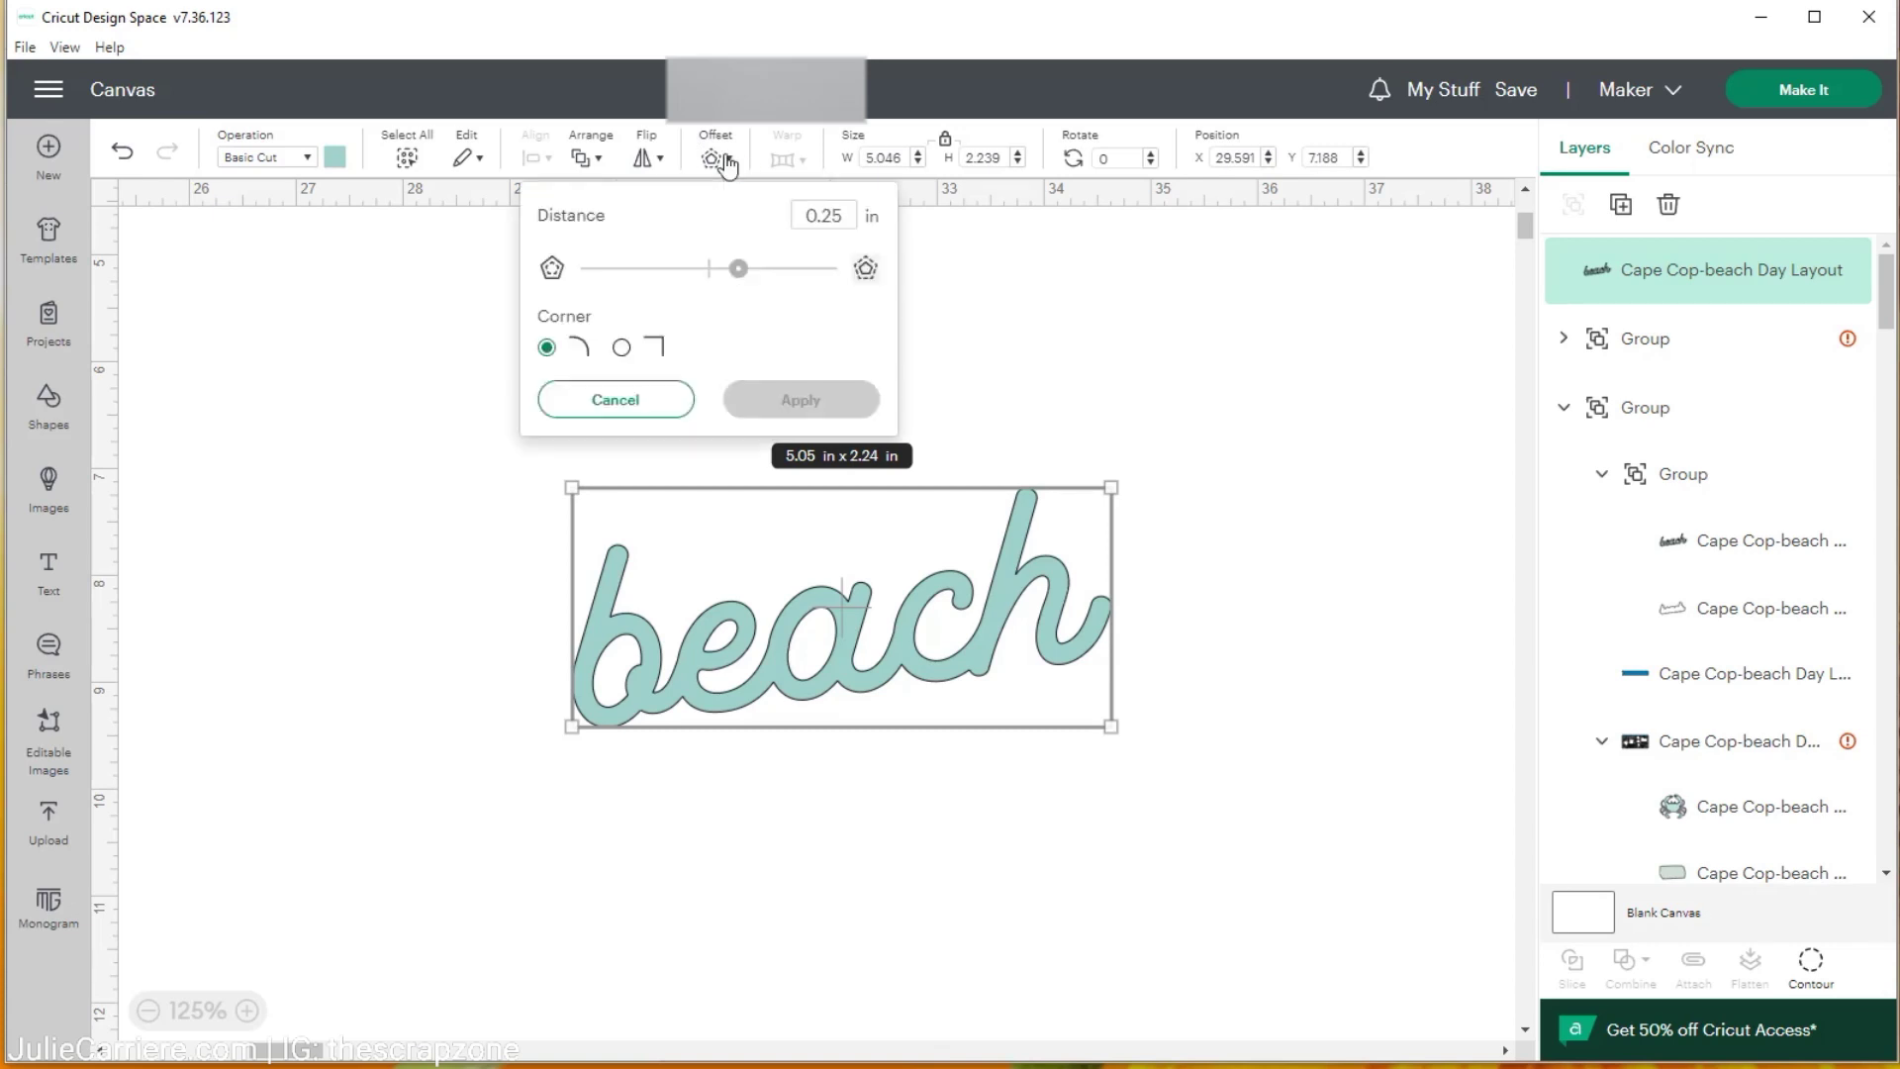
pyautogui.doubleClick(848, 215)
pyautogui.write('0.08')
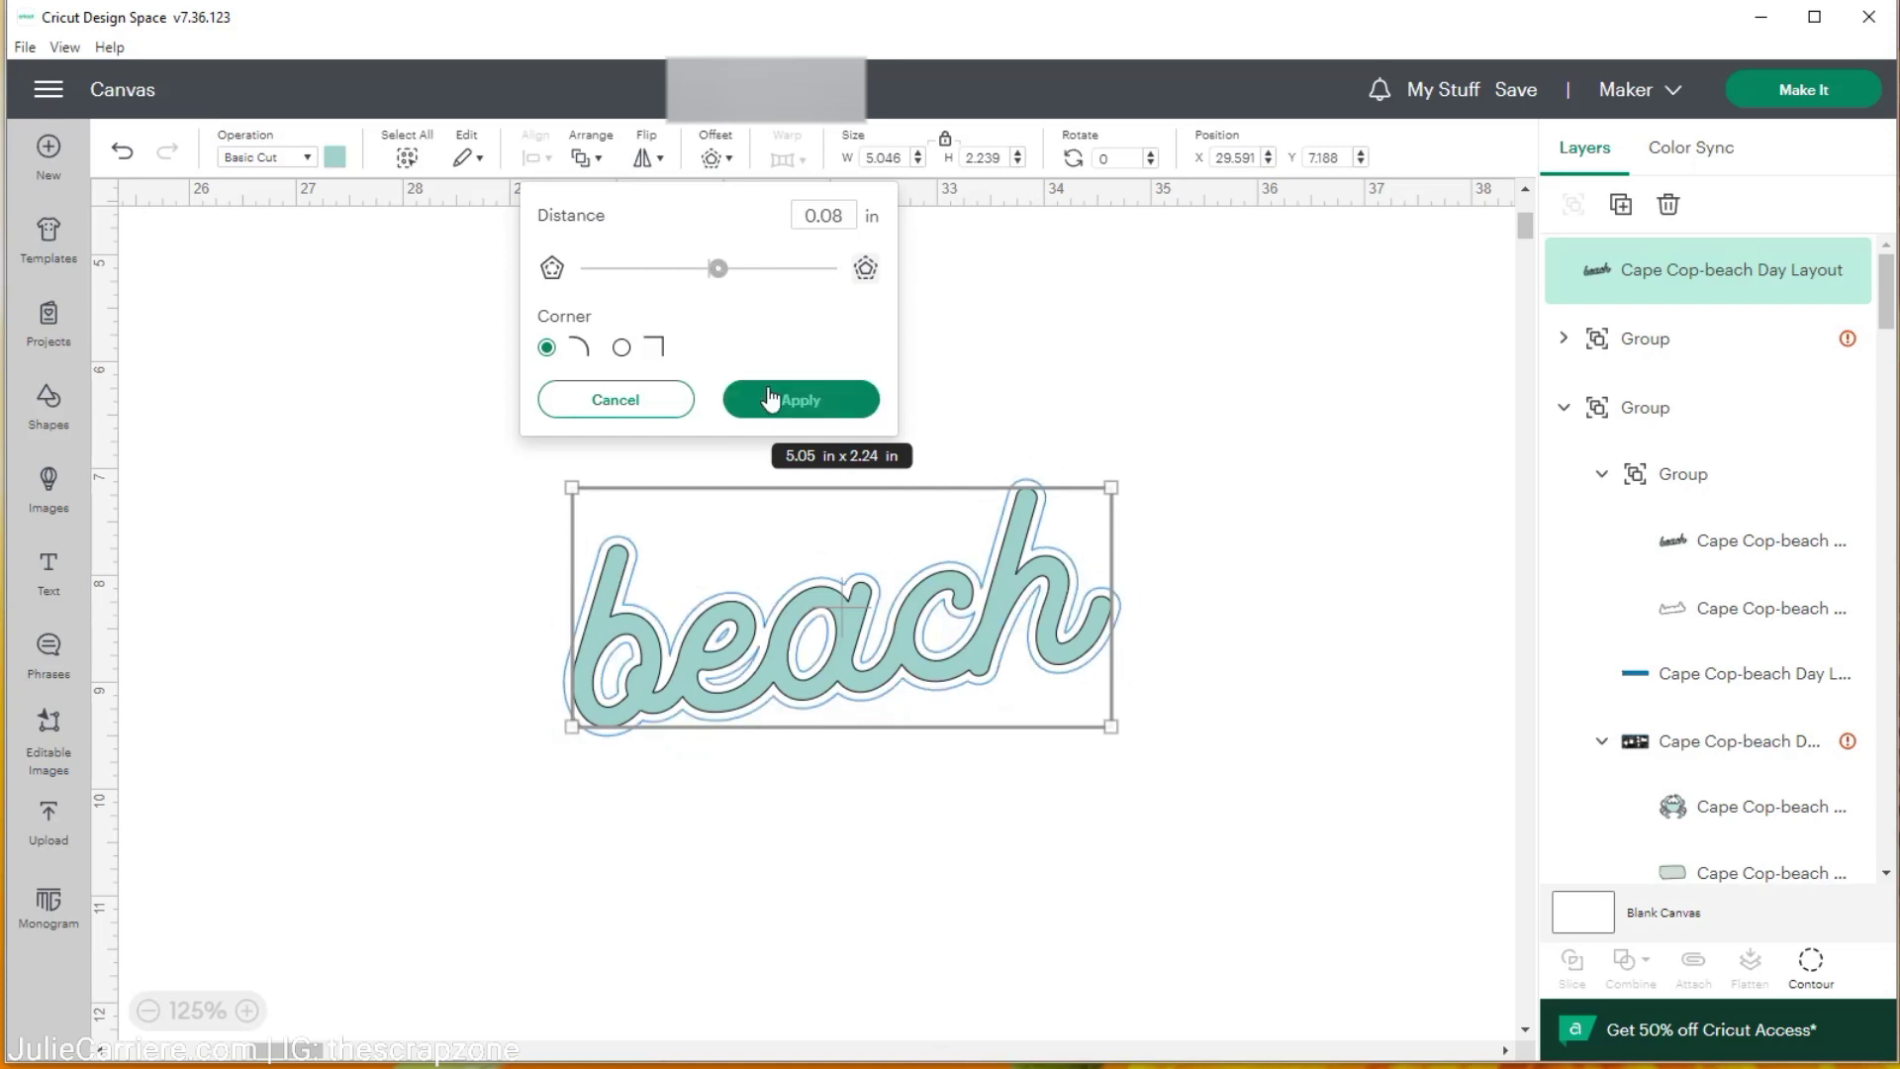
pyautogui.click(769, 395)
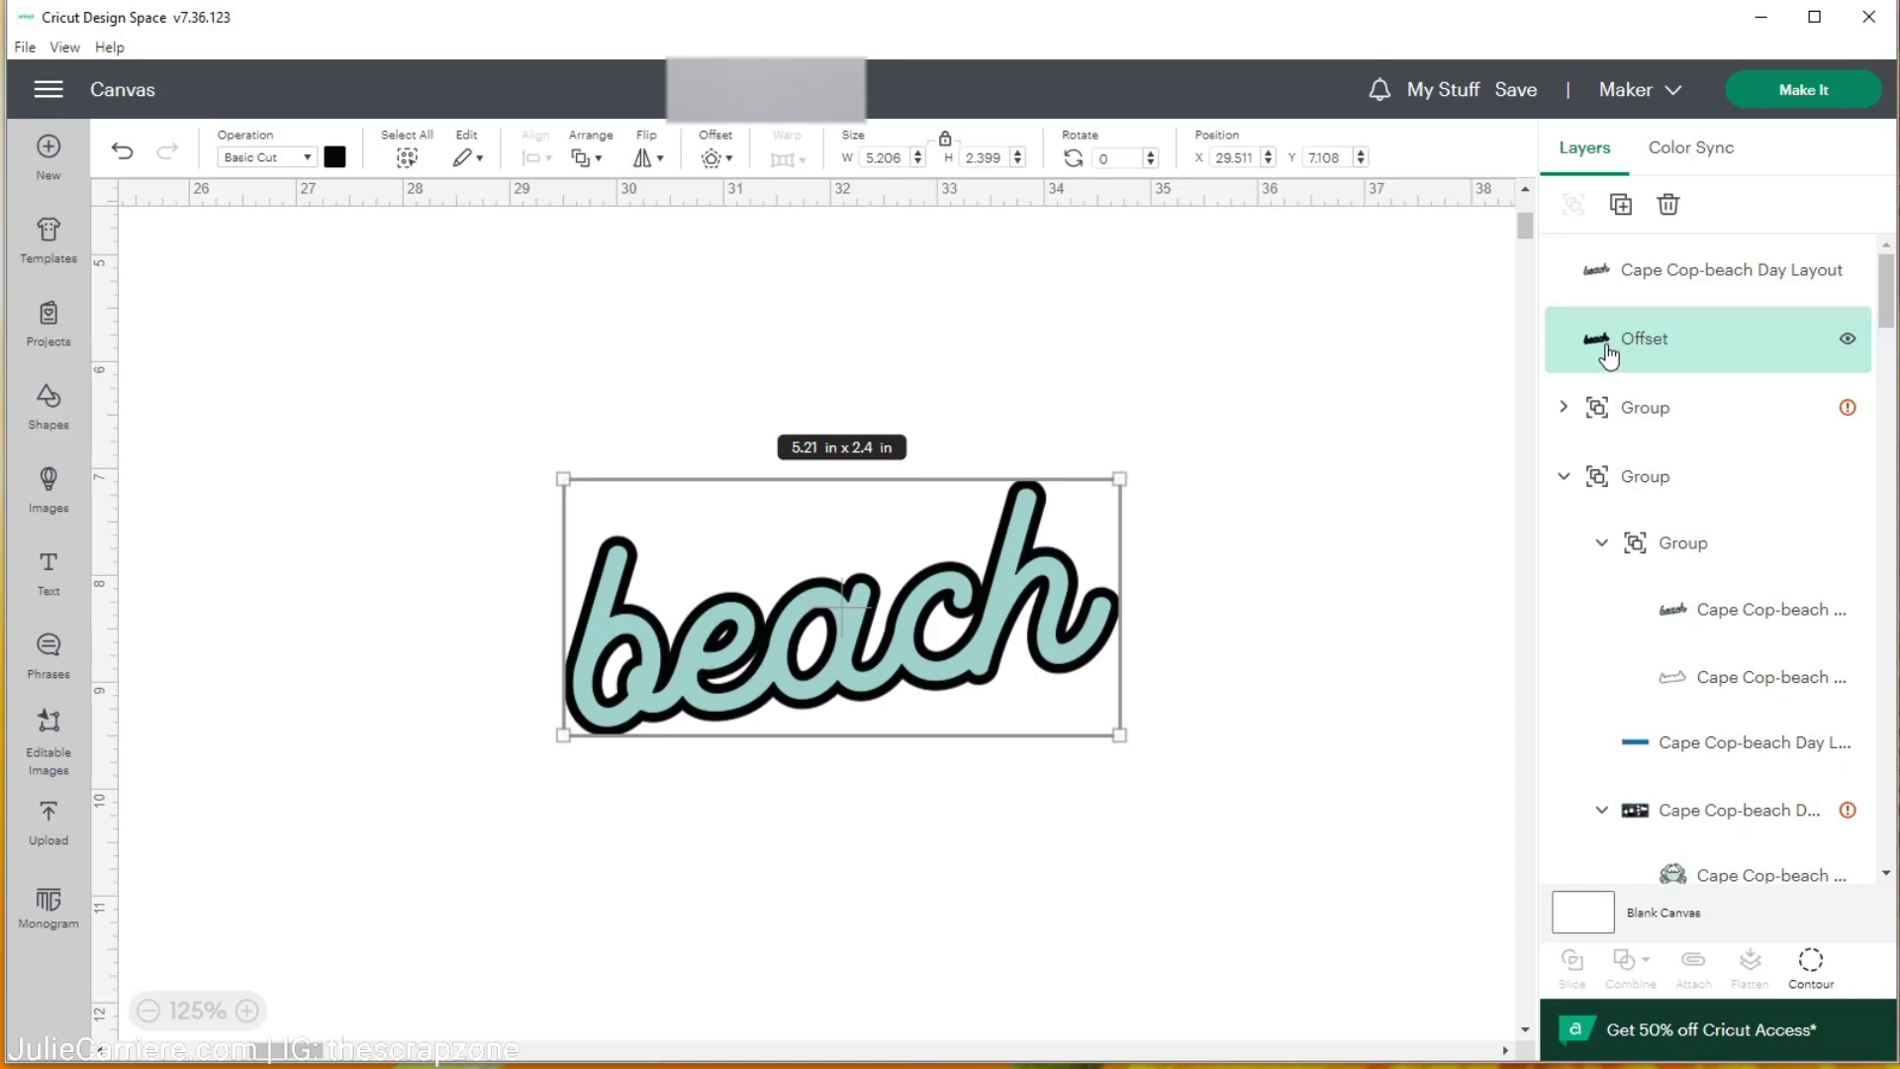
# Recolour the new offset layer brown and the copied "beach" word blue, using the existing material colours
pyautogui.click(335, 158)
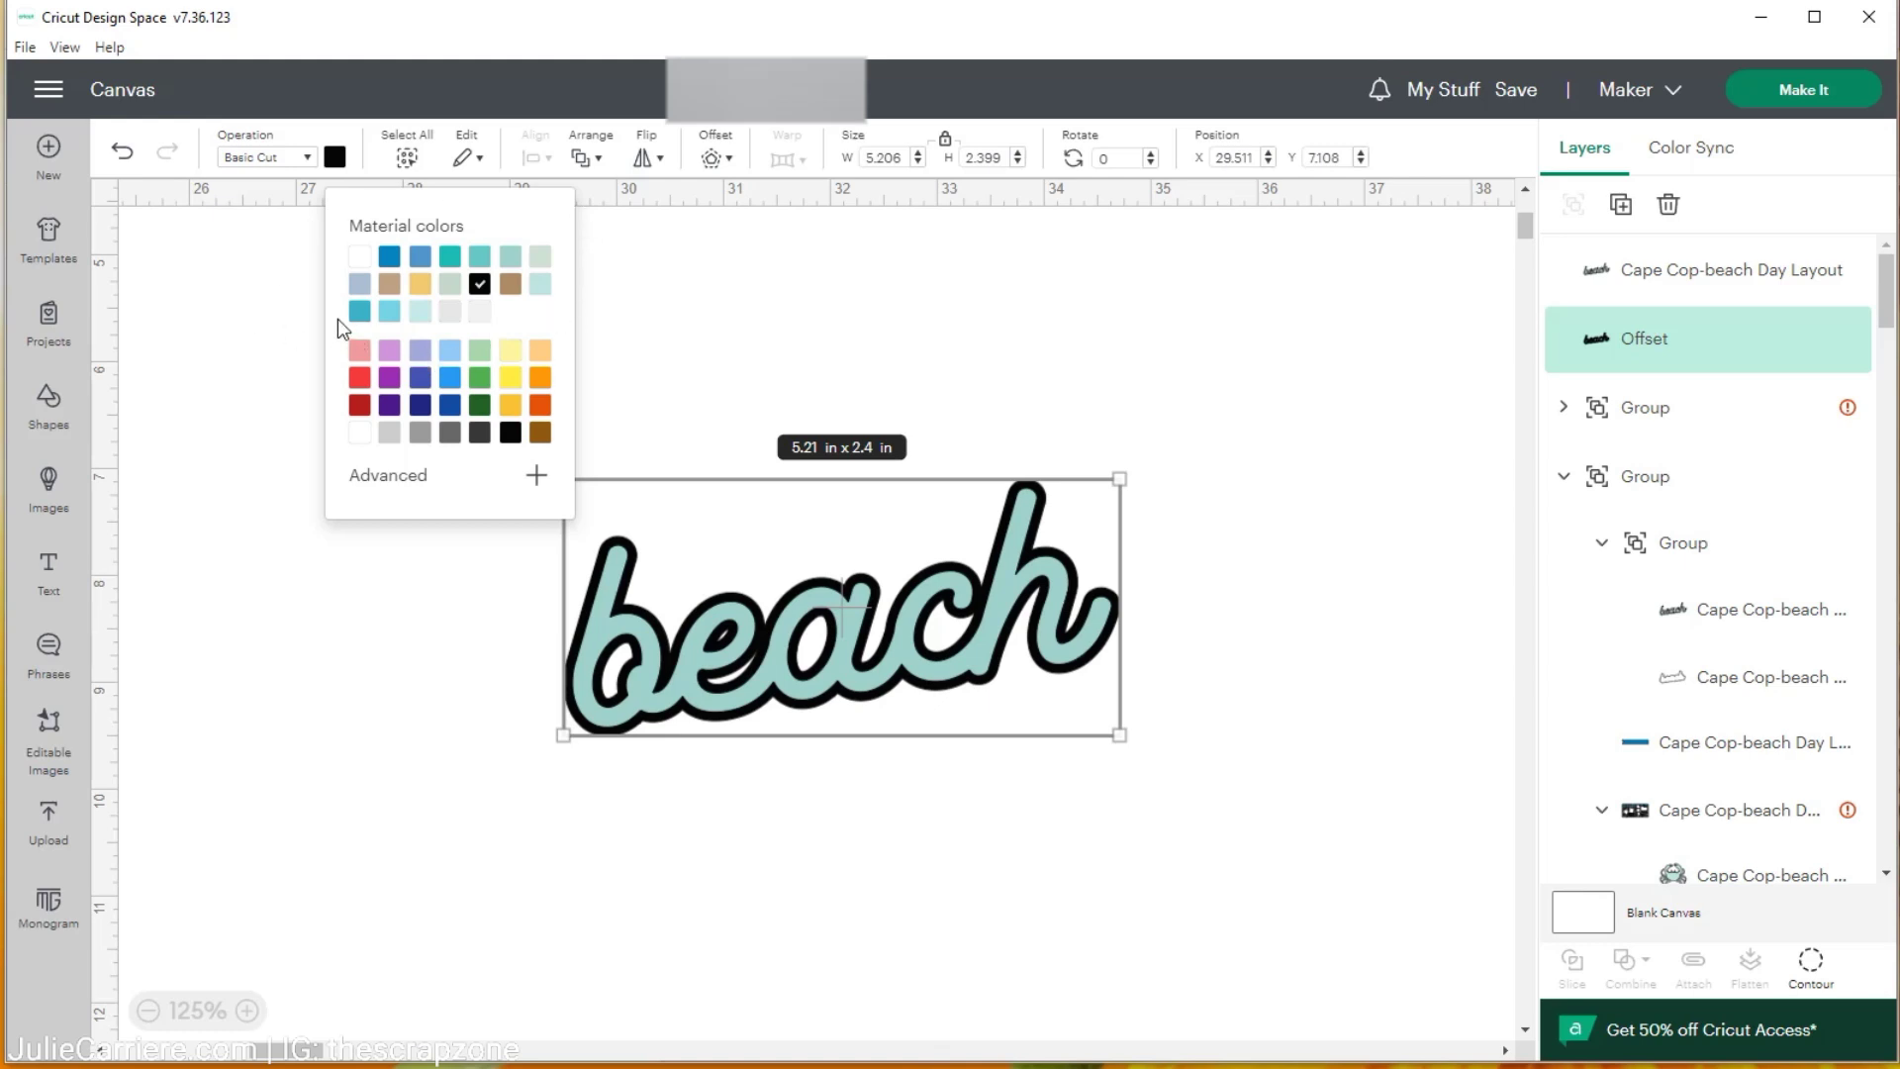
pyautogui.click(511, 287)
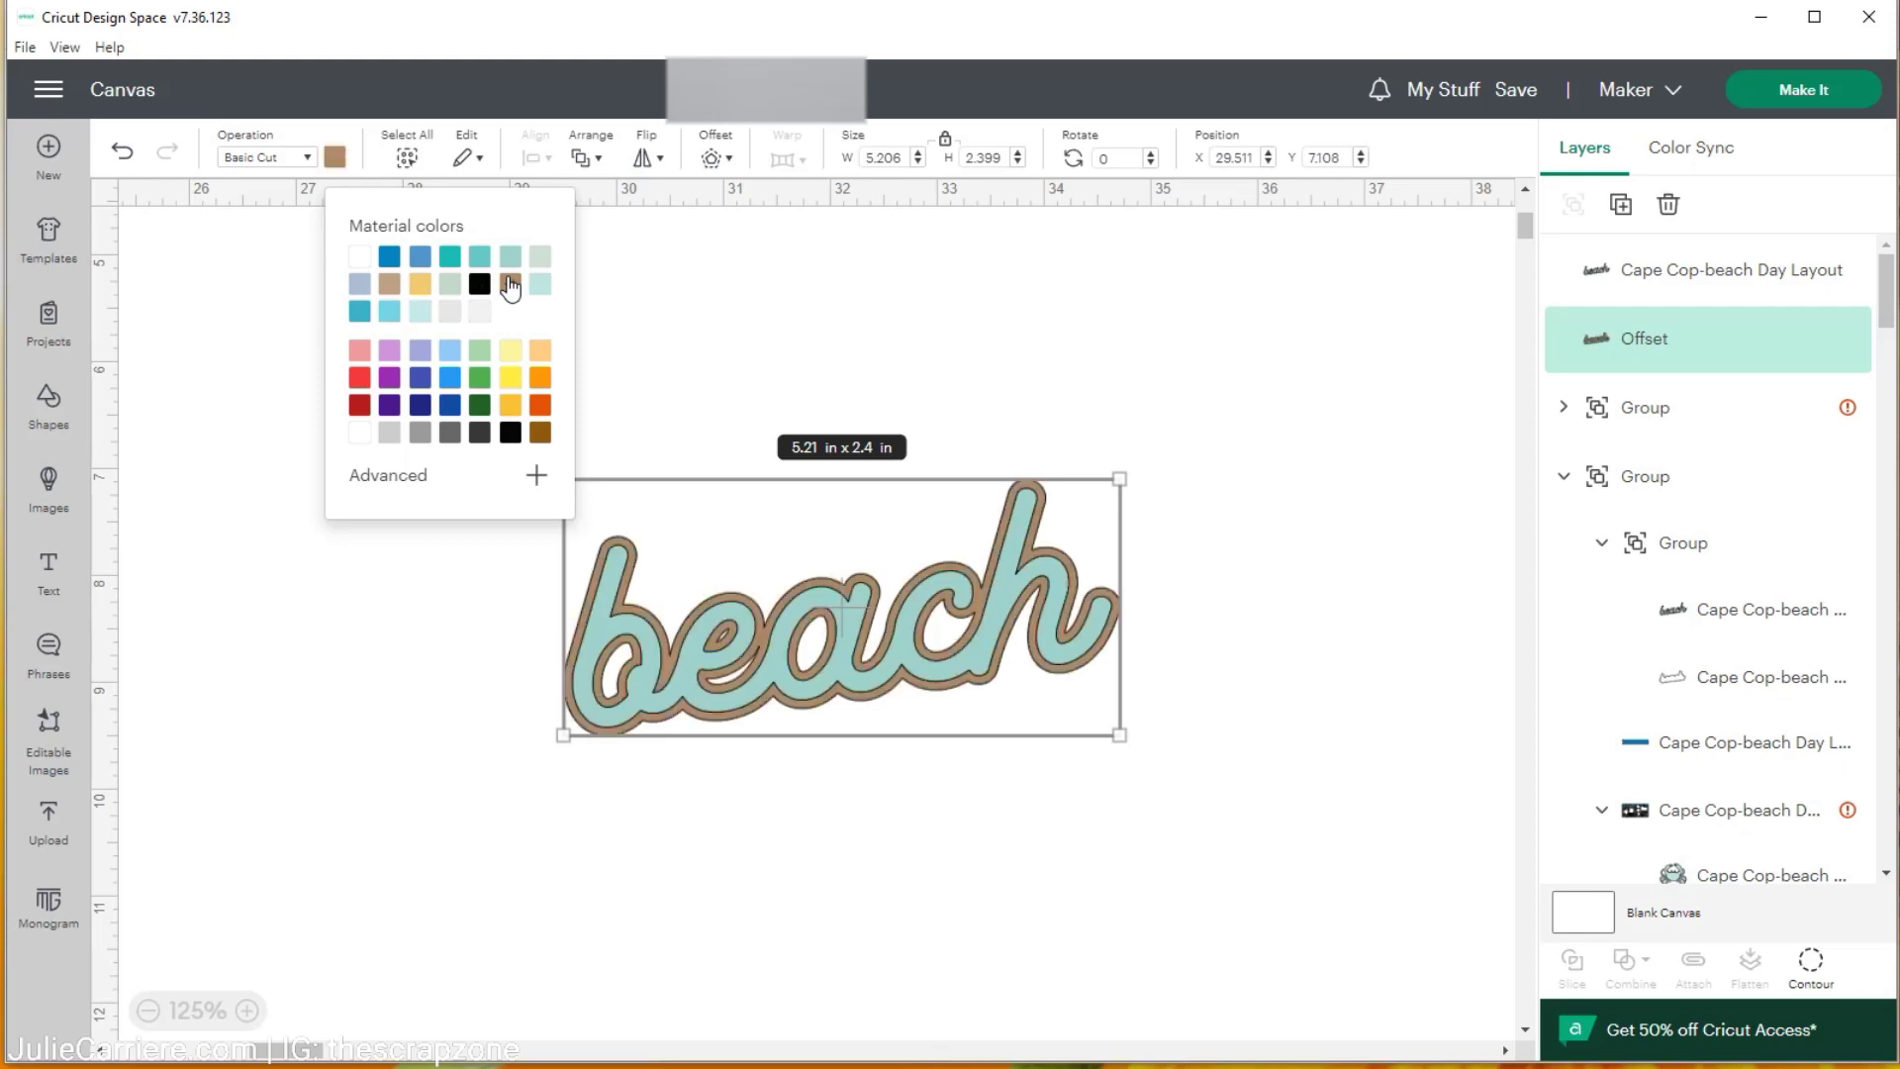
pyautogui.click(1035, 366)
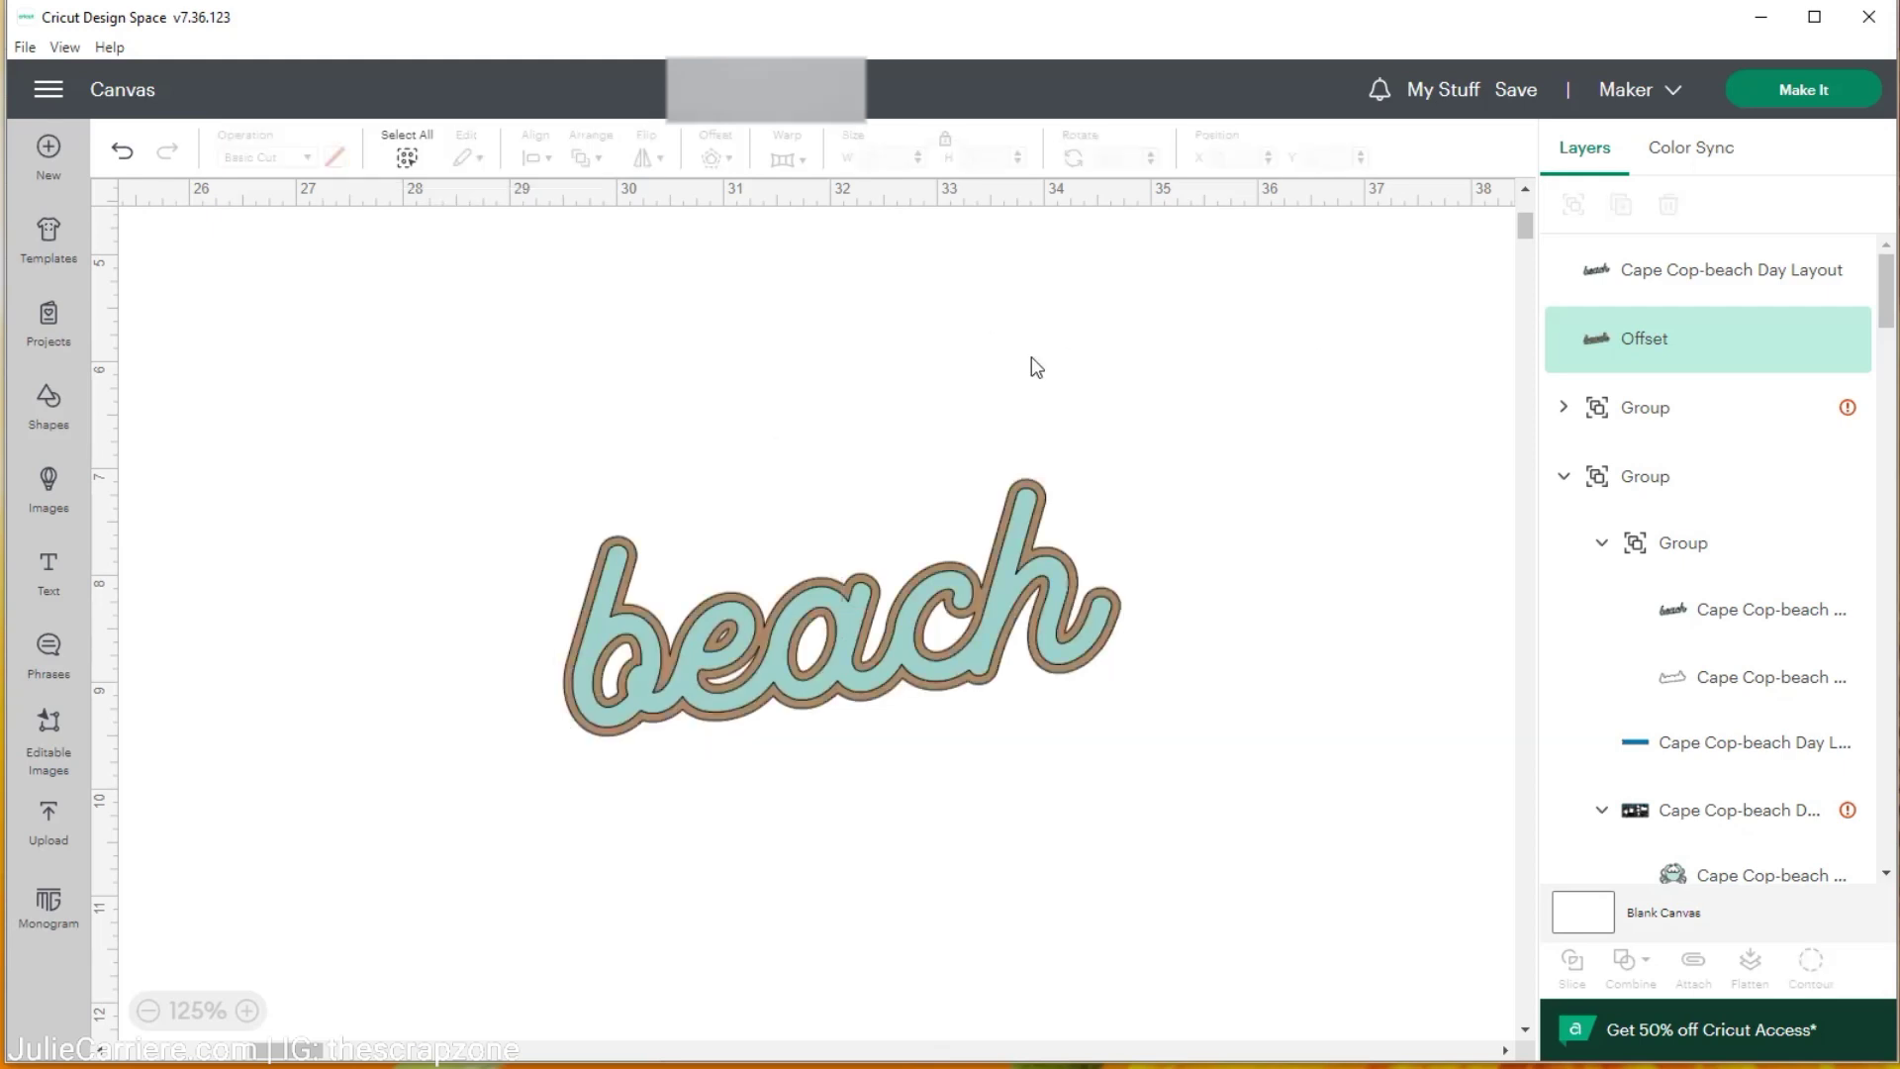
pyautogui.click(1625, 289)
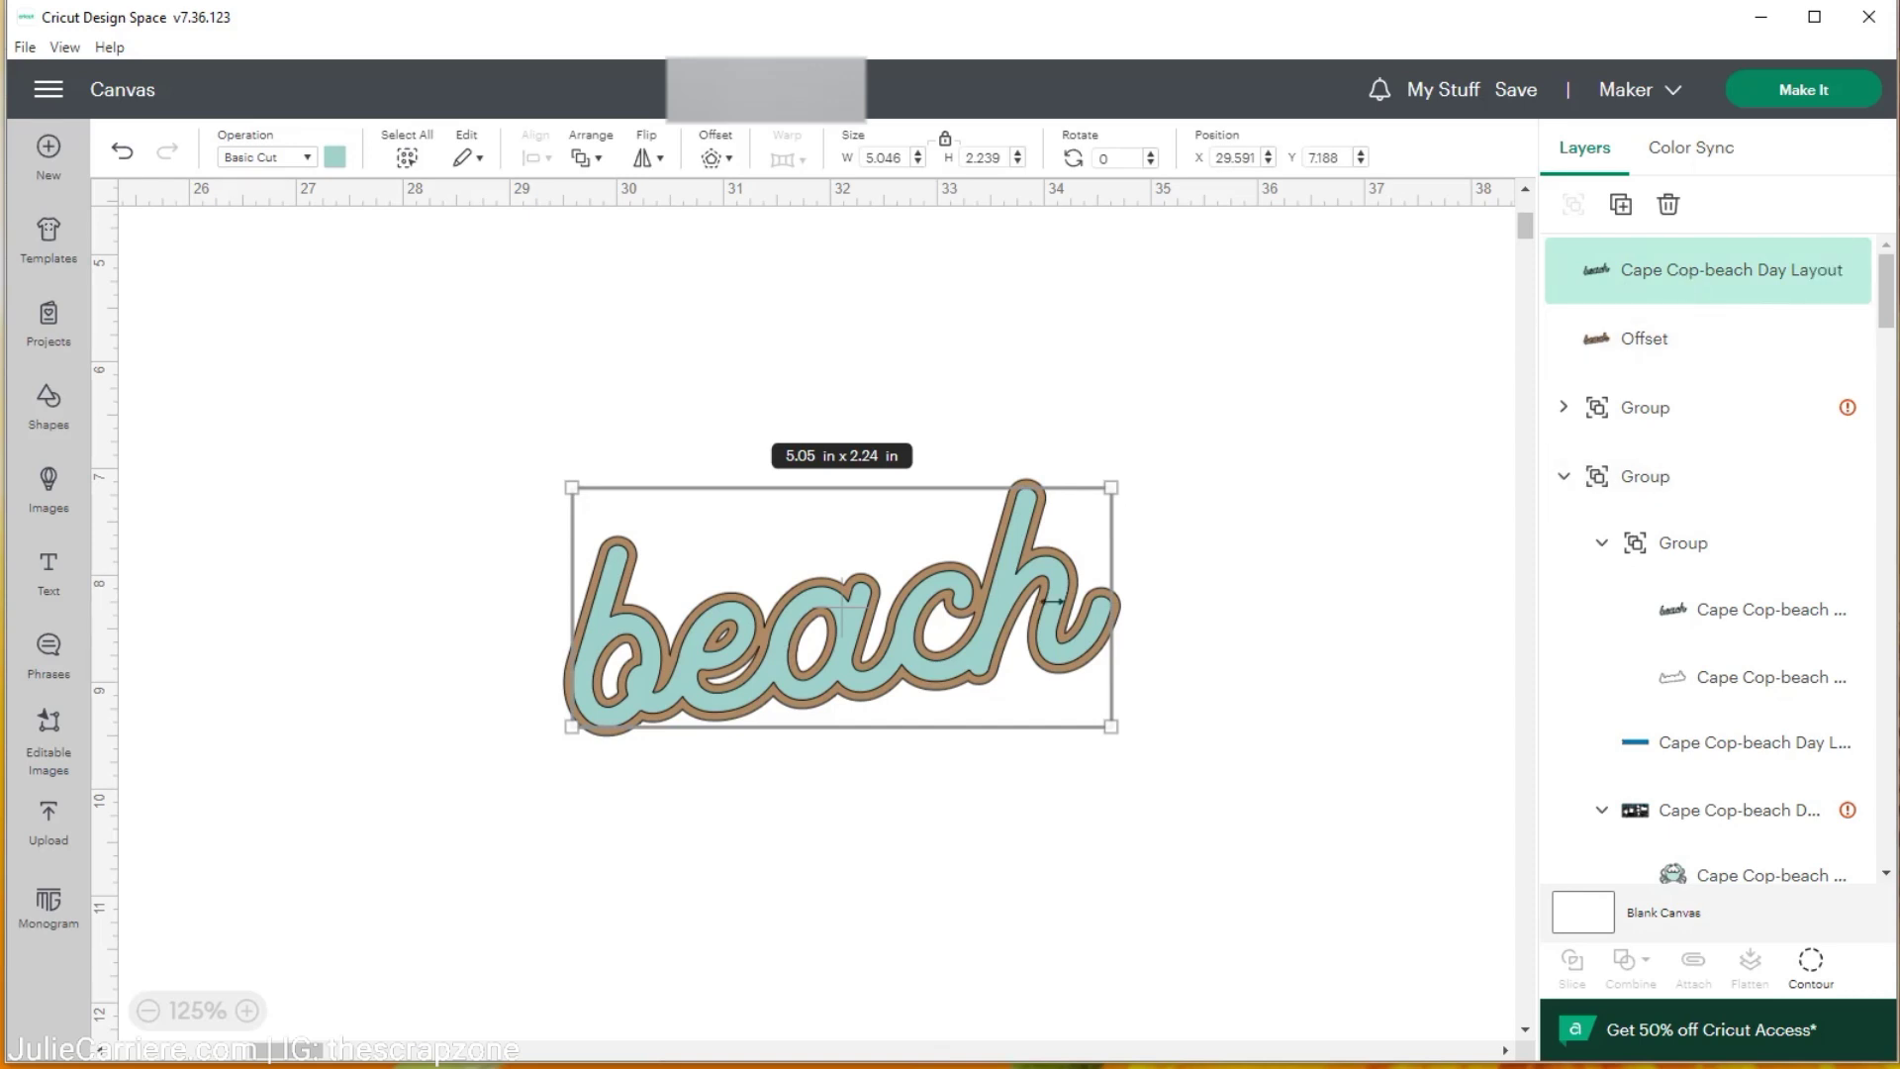
pyautogui.click(334, 157)
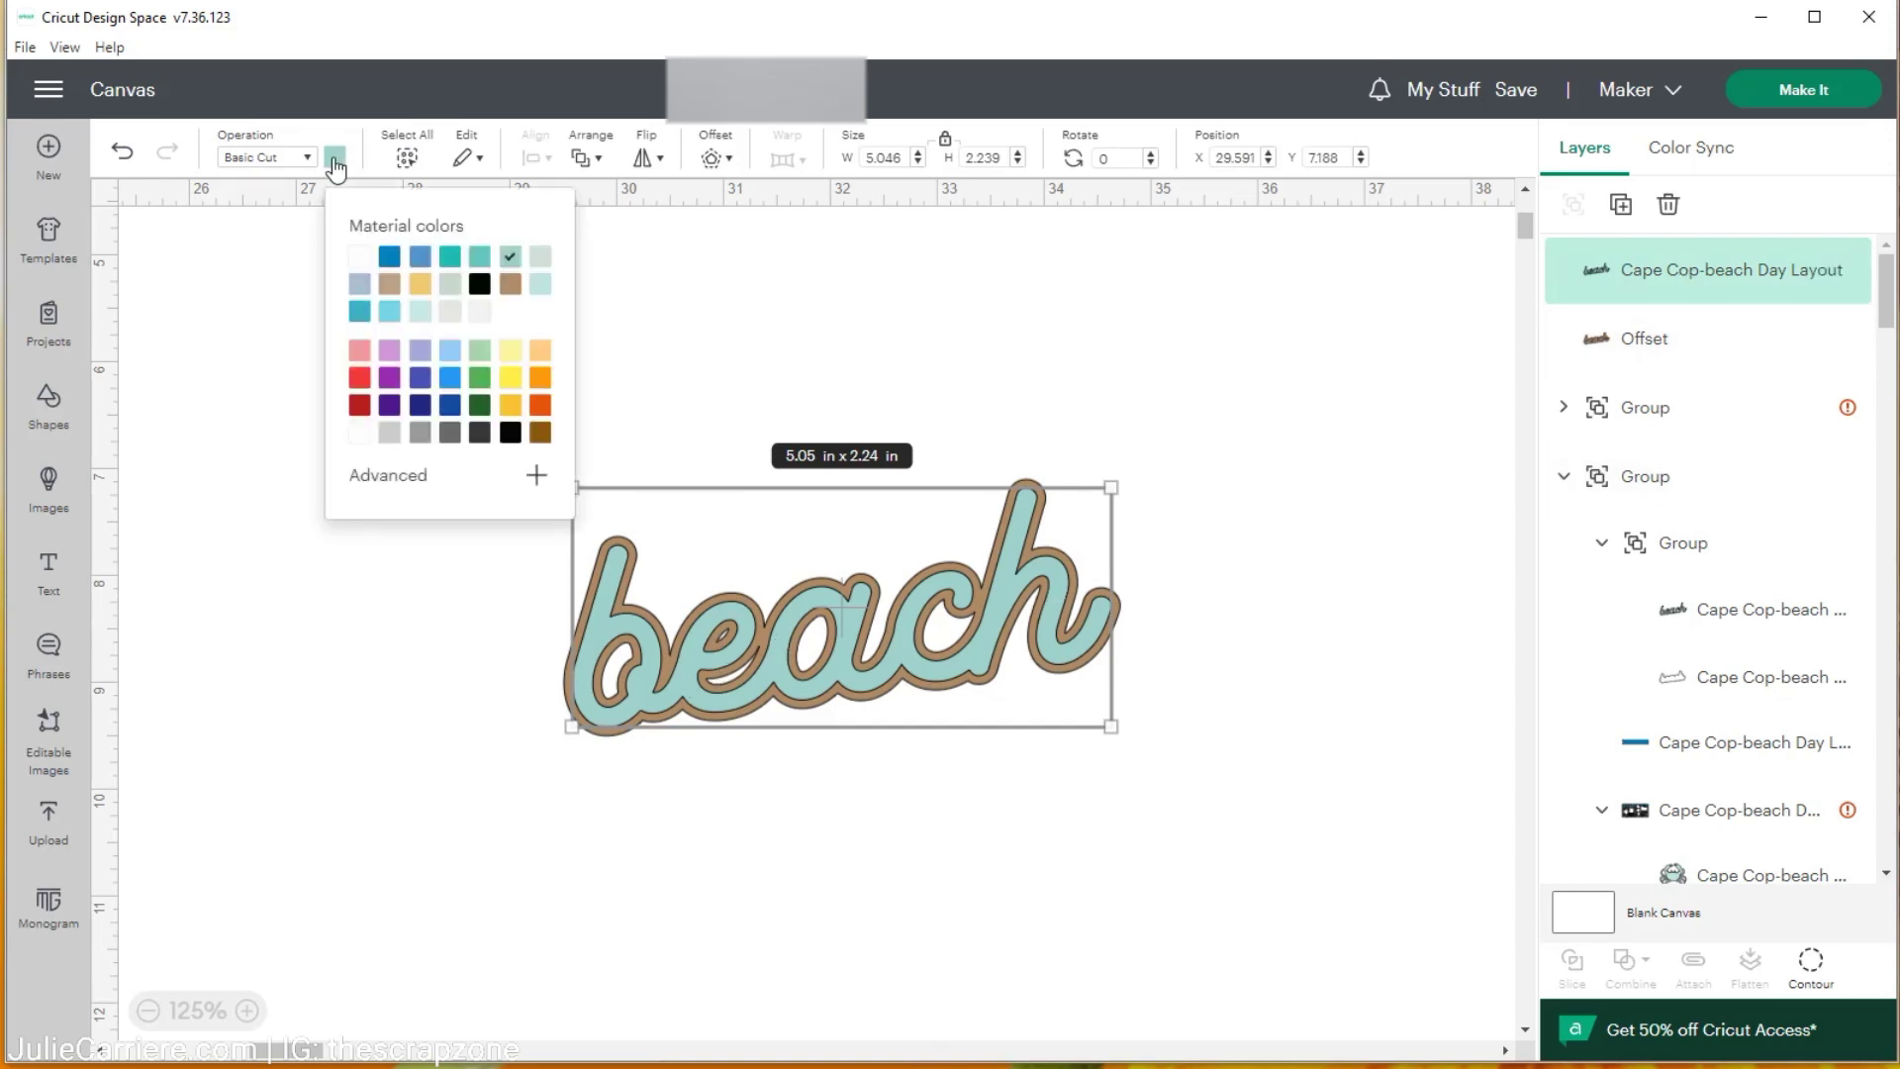
pyautogui.click(389, 260)
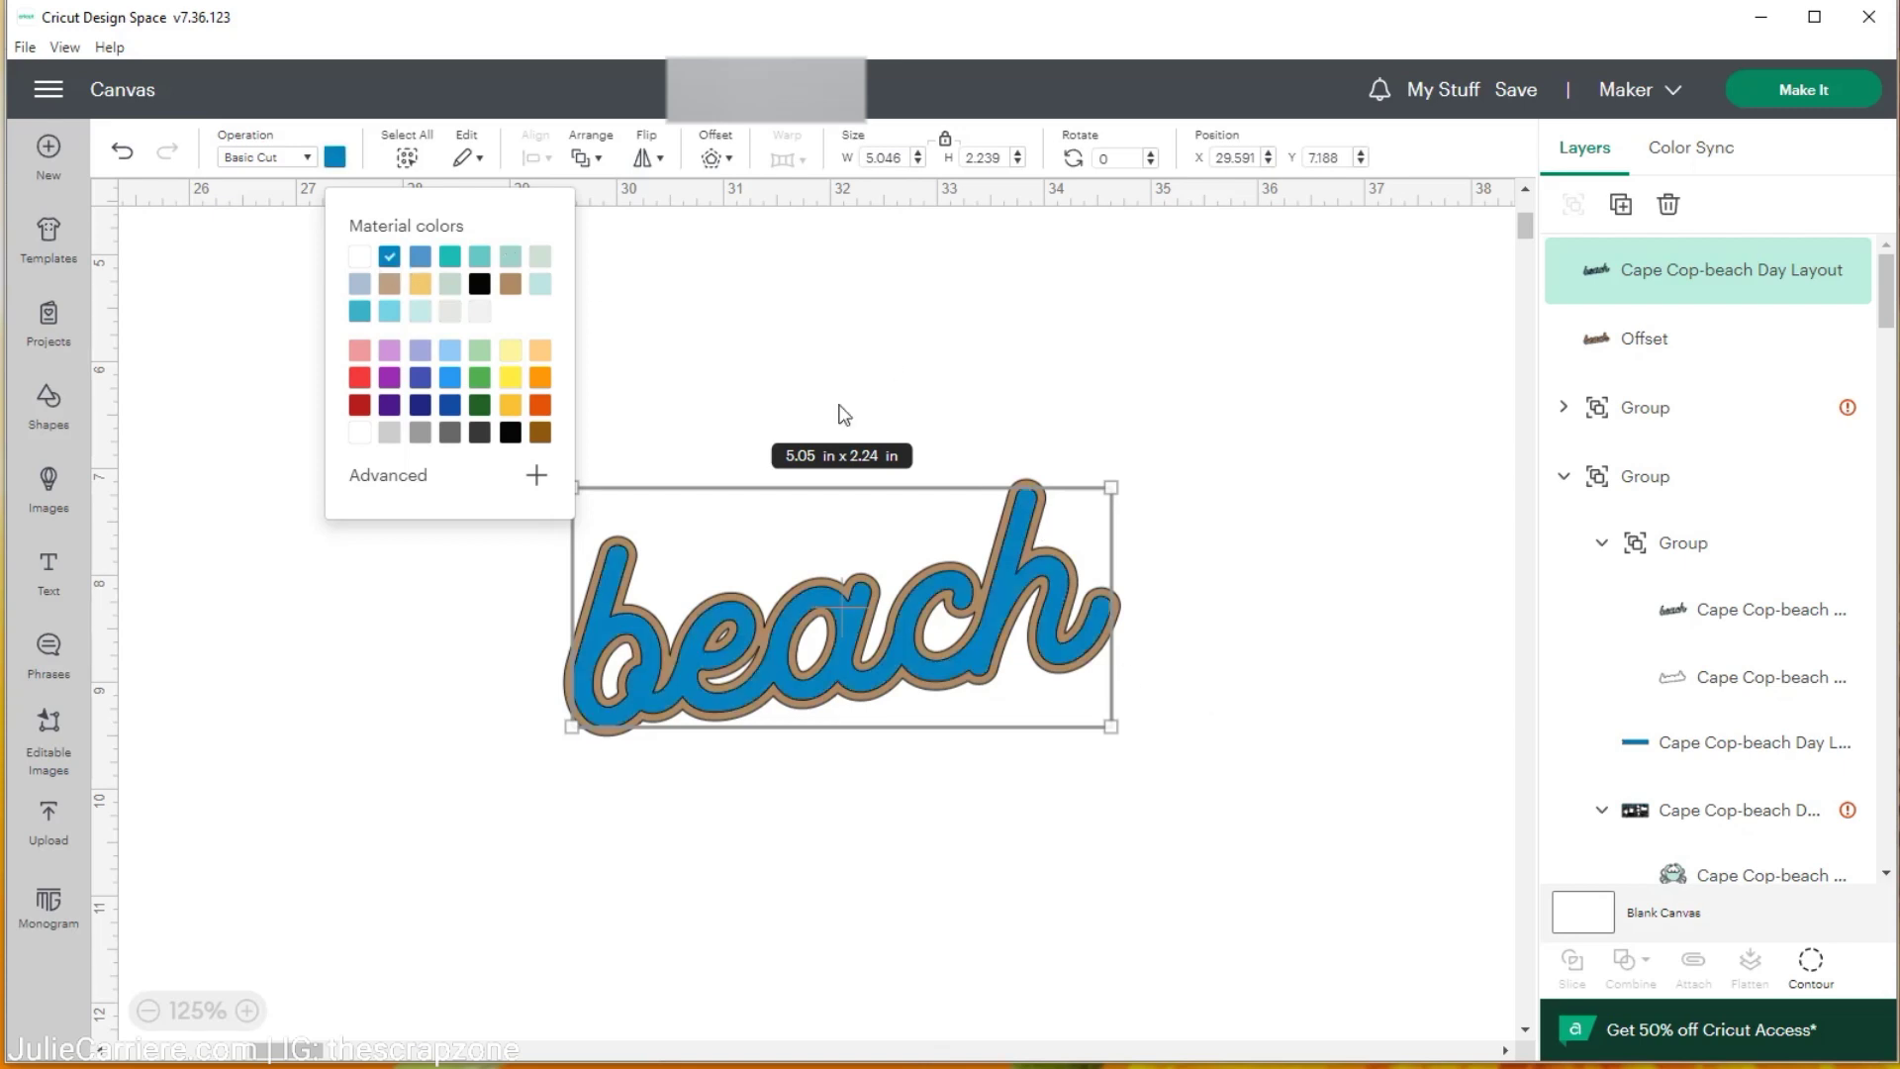
pyautogui.click(802, 826)
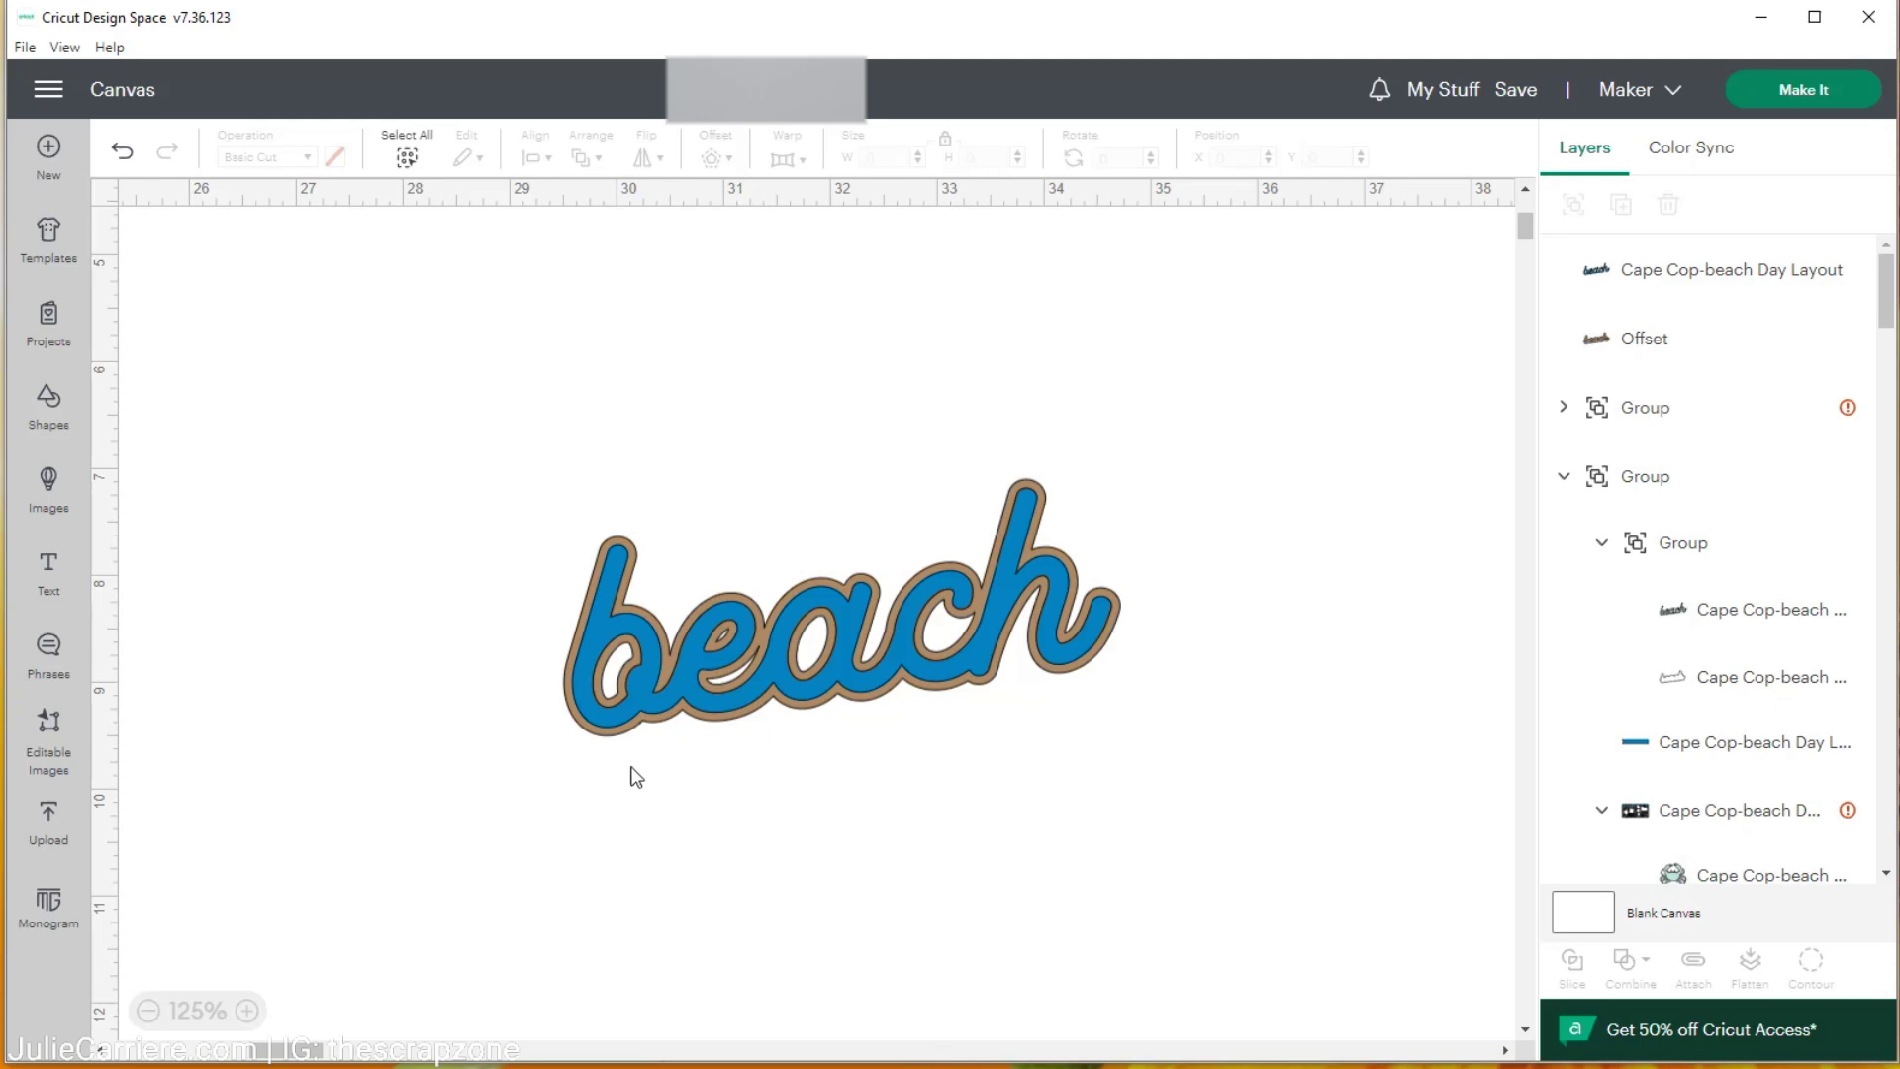
# Group the blue word with its brown offset and add a welded 0.11 in rounded-corner offset around the group
pyautogui.moveTo(461, 464); pyautogui.dragTo(1289, 818)
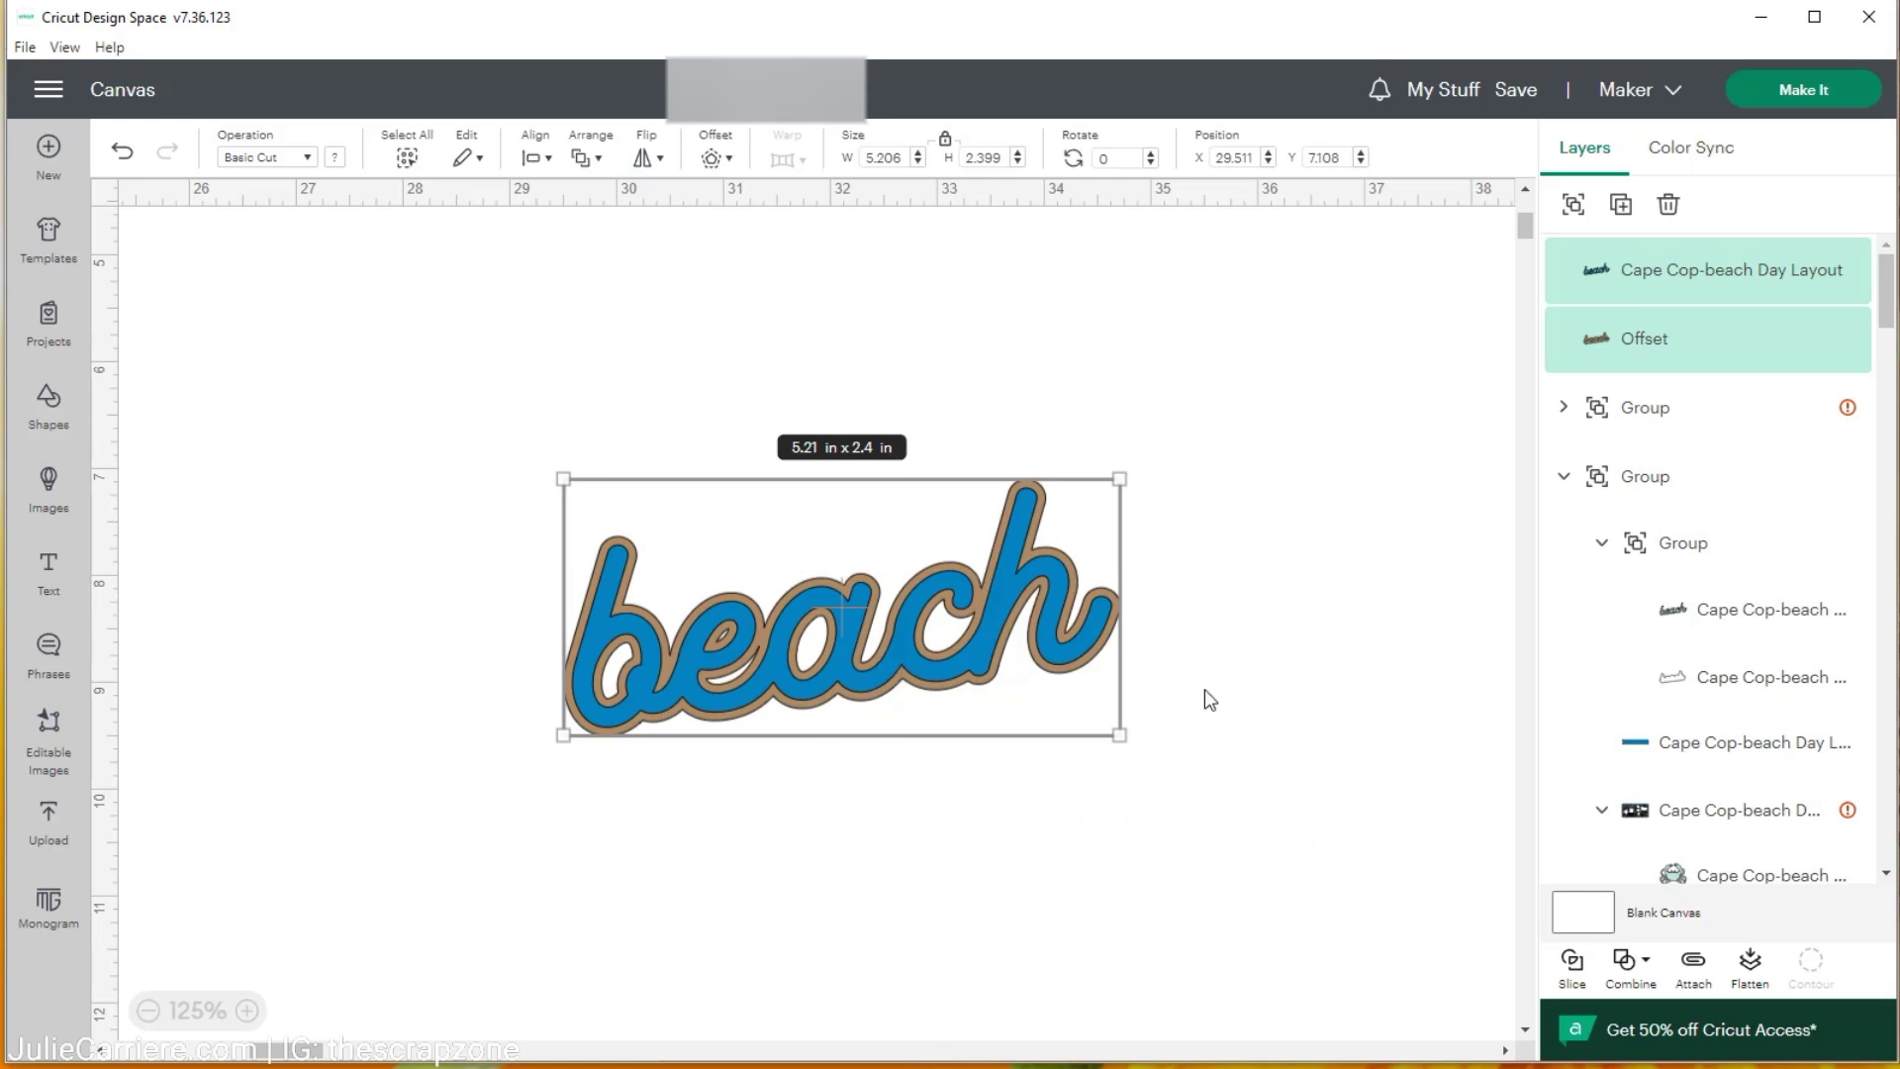
pyautogui.click(1574, 205)
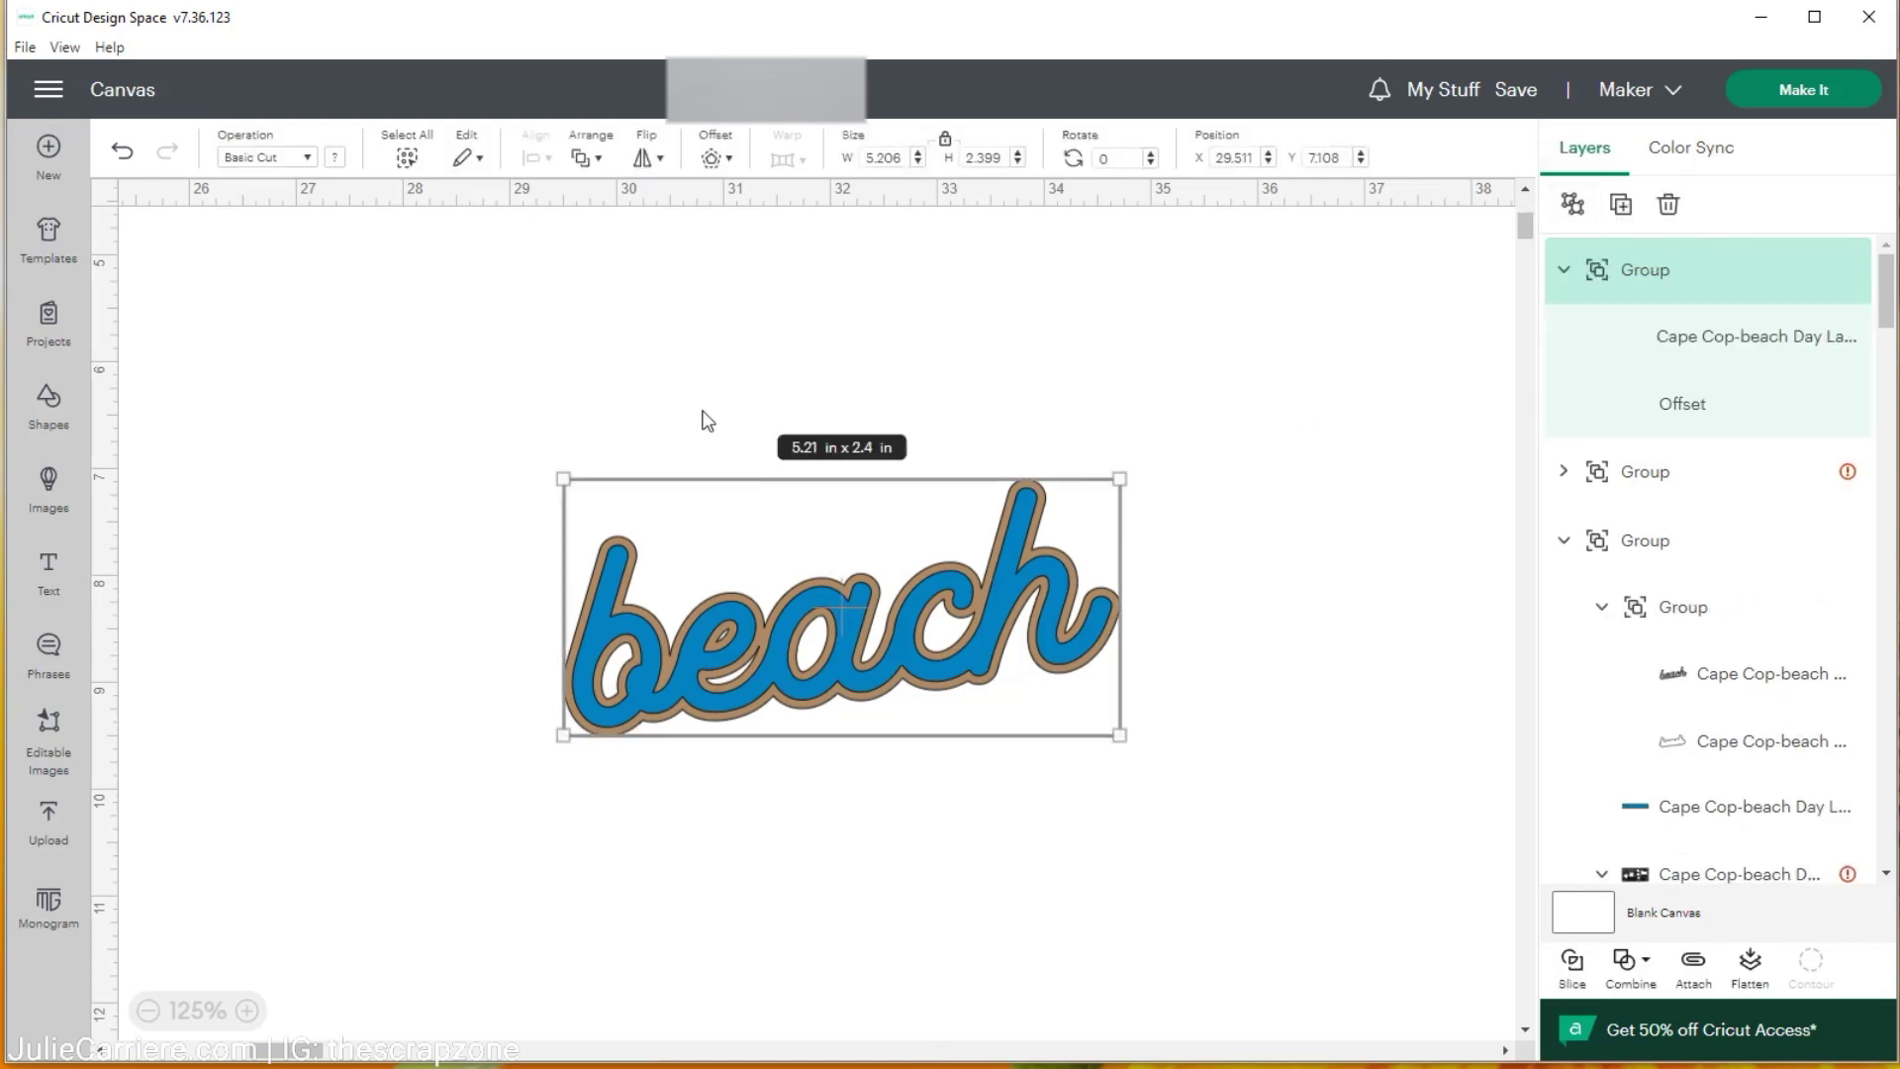
pyautogui.click(721, 162)
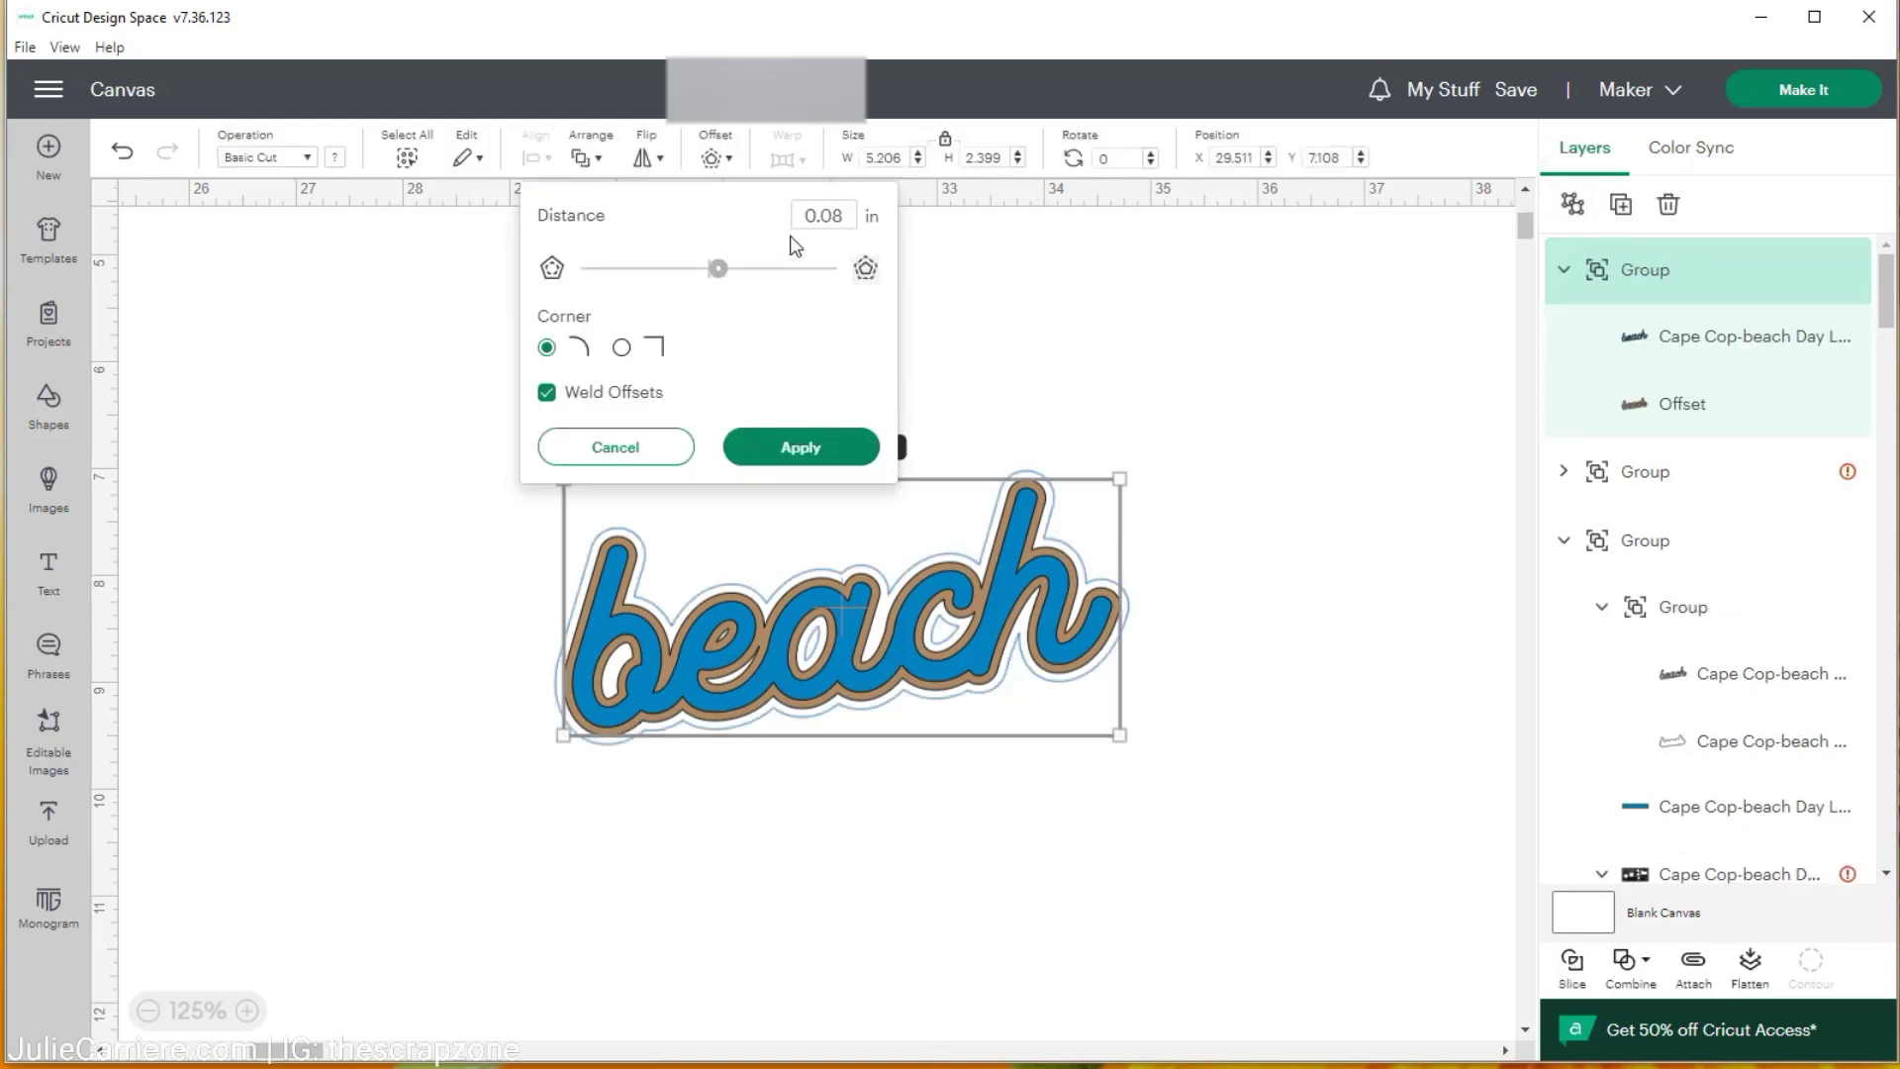
pyautogui.press('BackSpace')
pyautogui.press('BackSpace')
pyautogui.write('11')
pyautogui.click(809, 447)
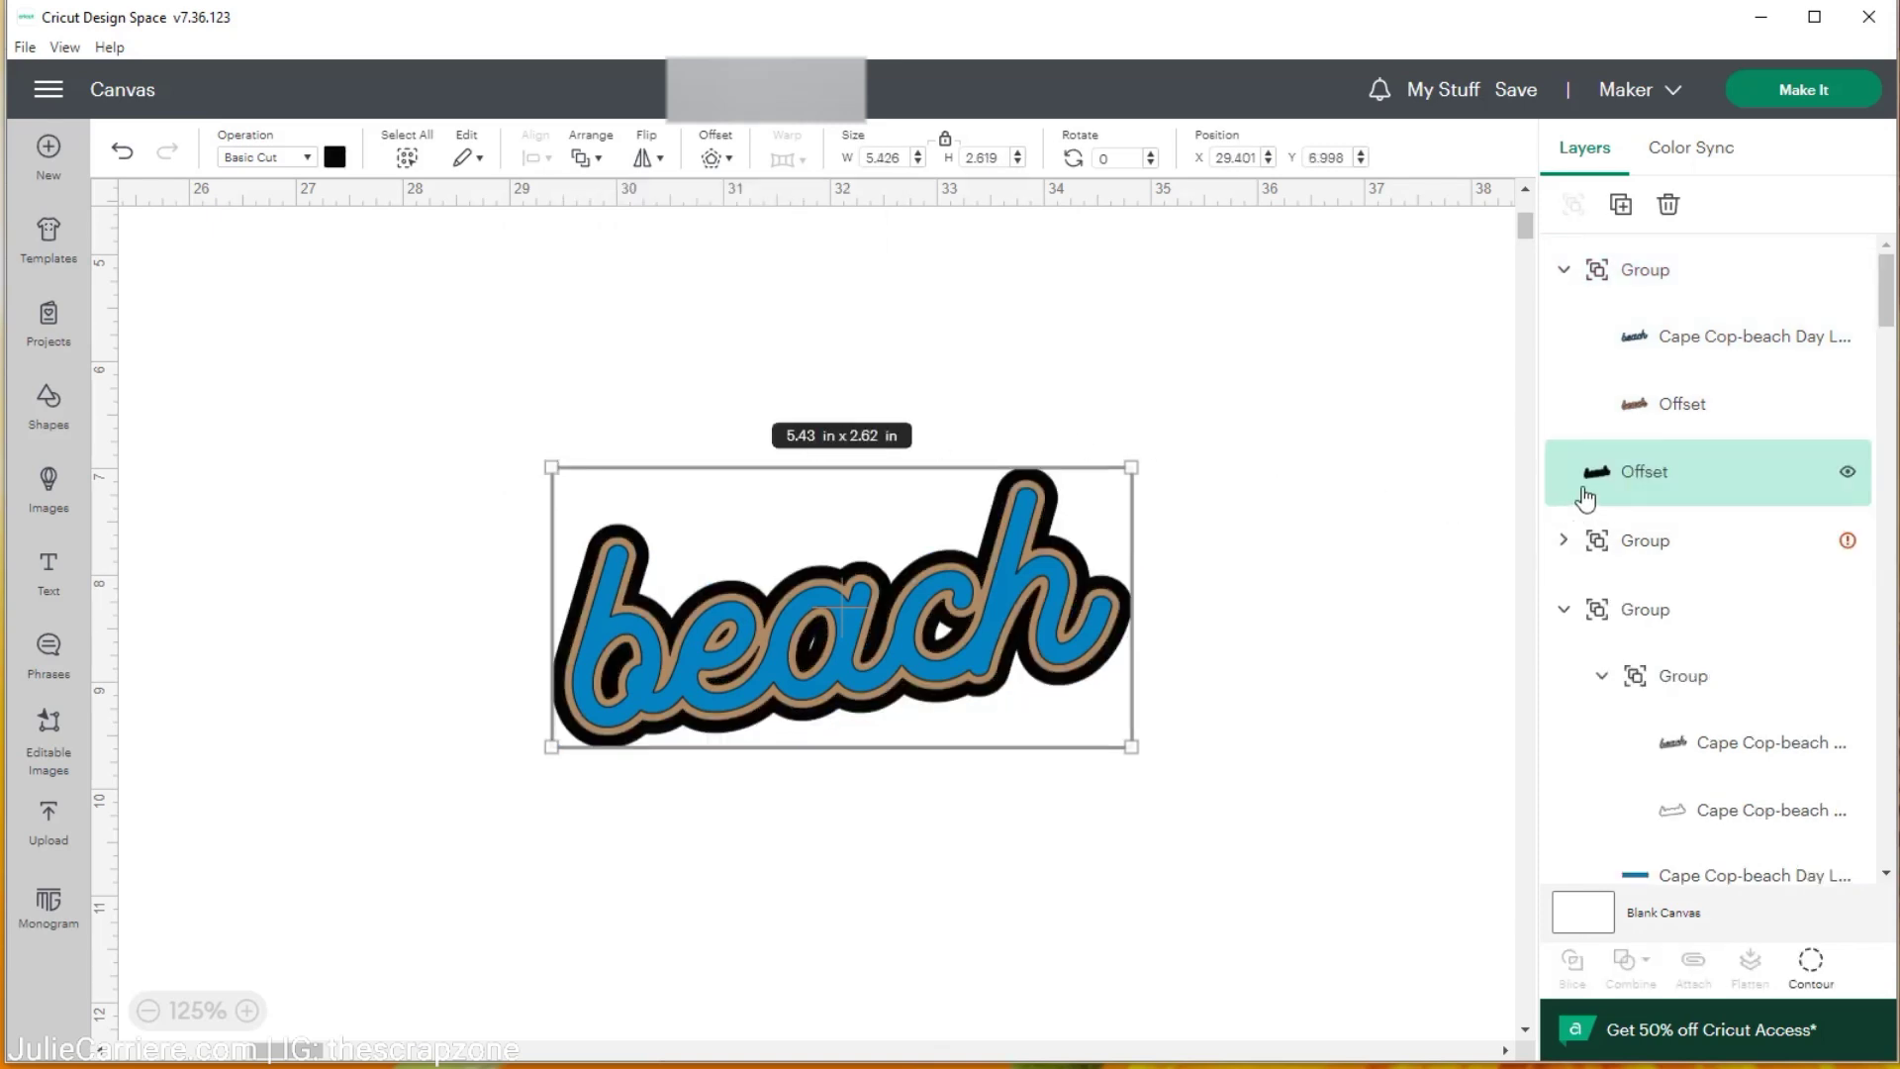
# Recolour the outer offset of the copied title white
pyautogui.click(334, 157)
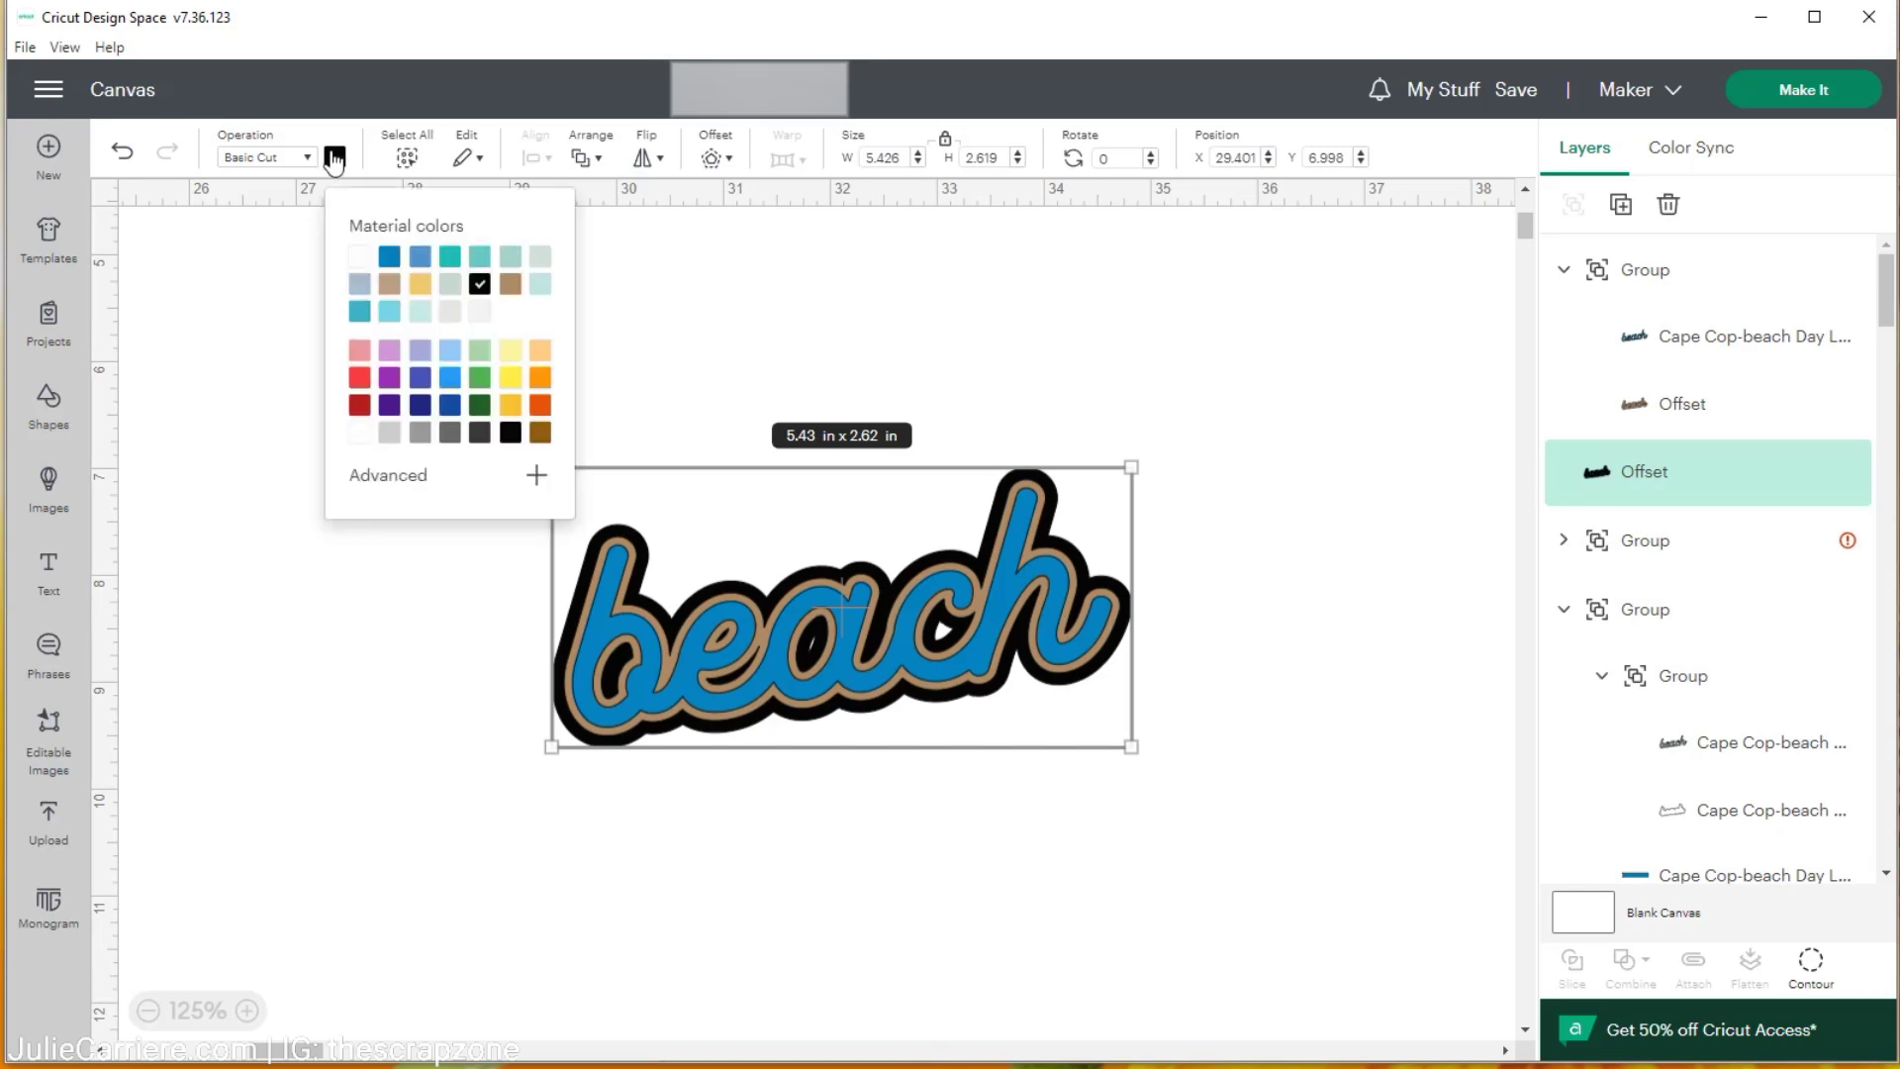
pyautogui.click(360, 258)
pyautogui.click(488, 682)
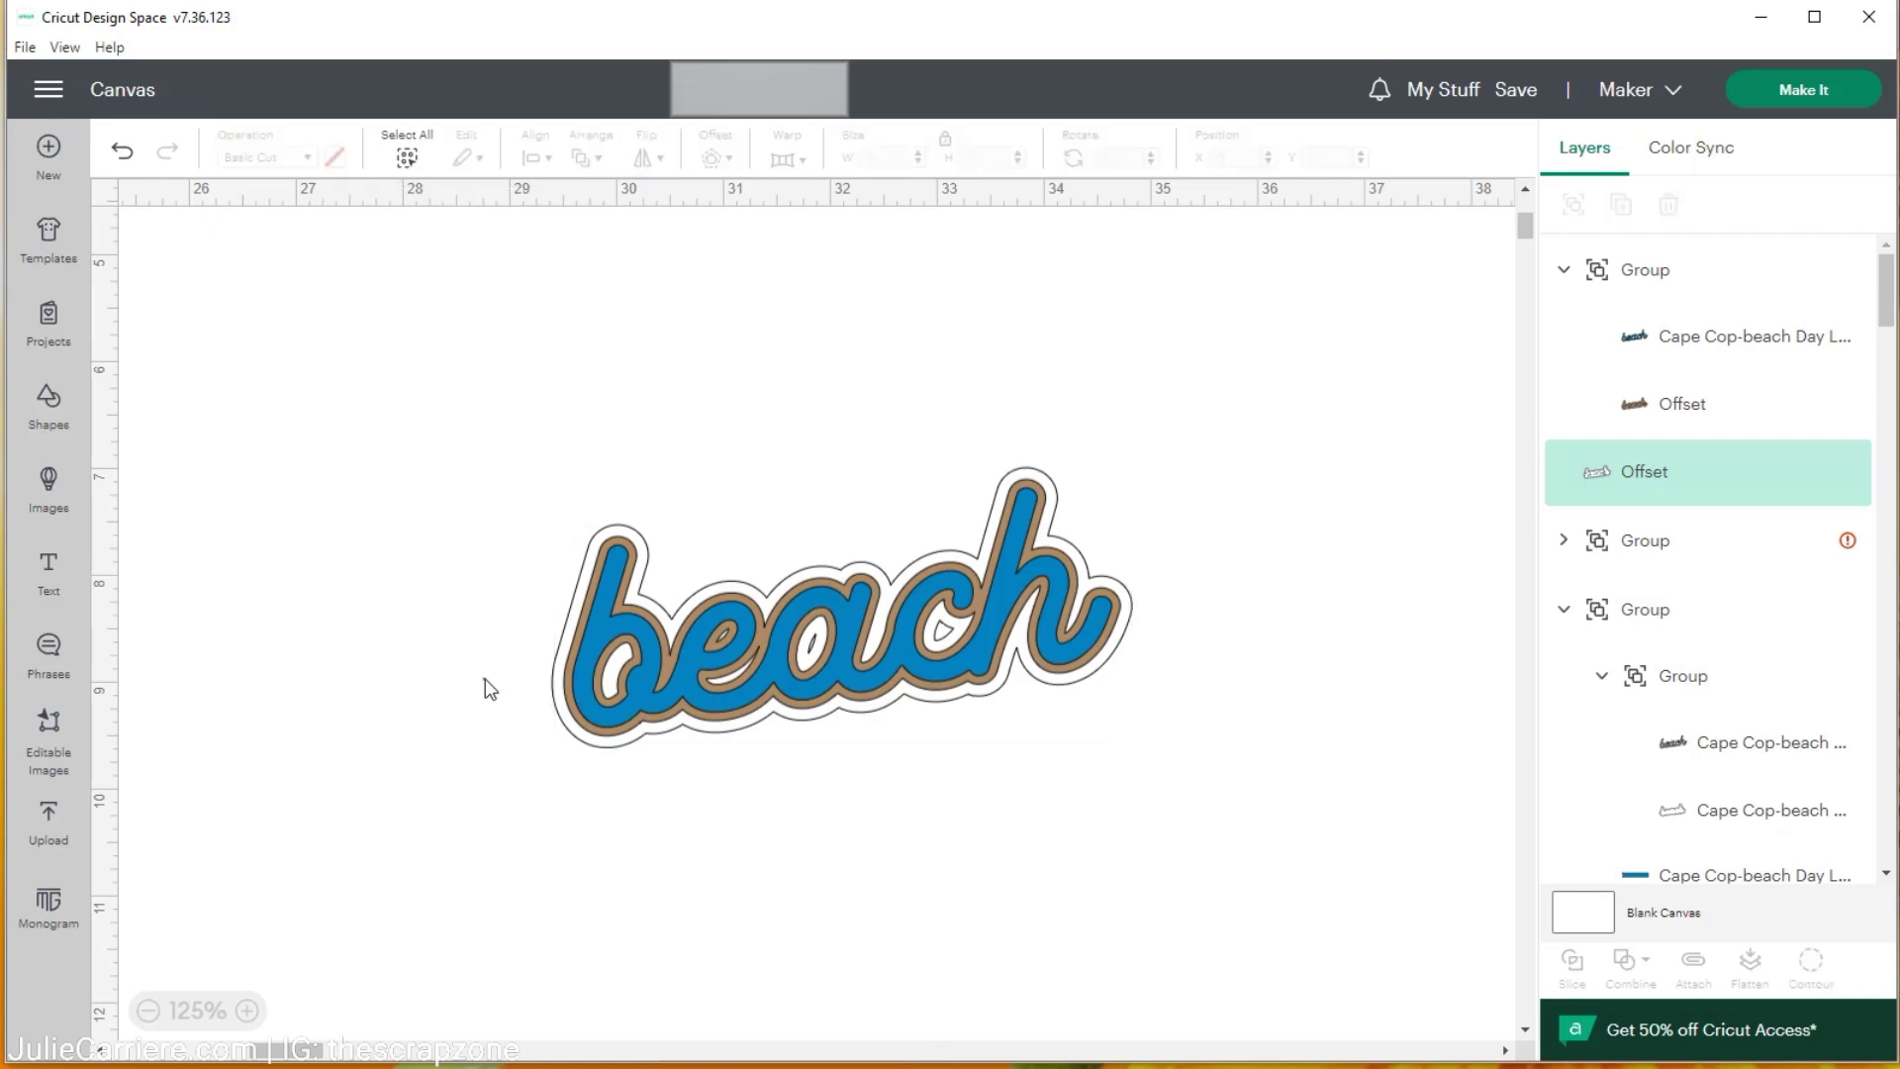
# Hide all inner contours of the white outer offset except the opening inside the letter c
pyautogui.moveTo(441, 457); pyautogui.dragTo(1203, 760)
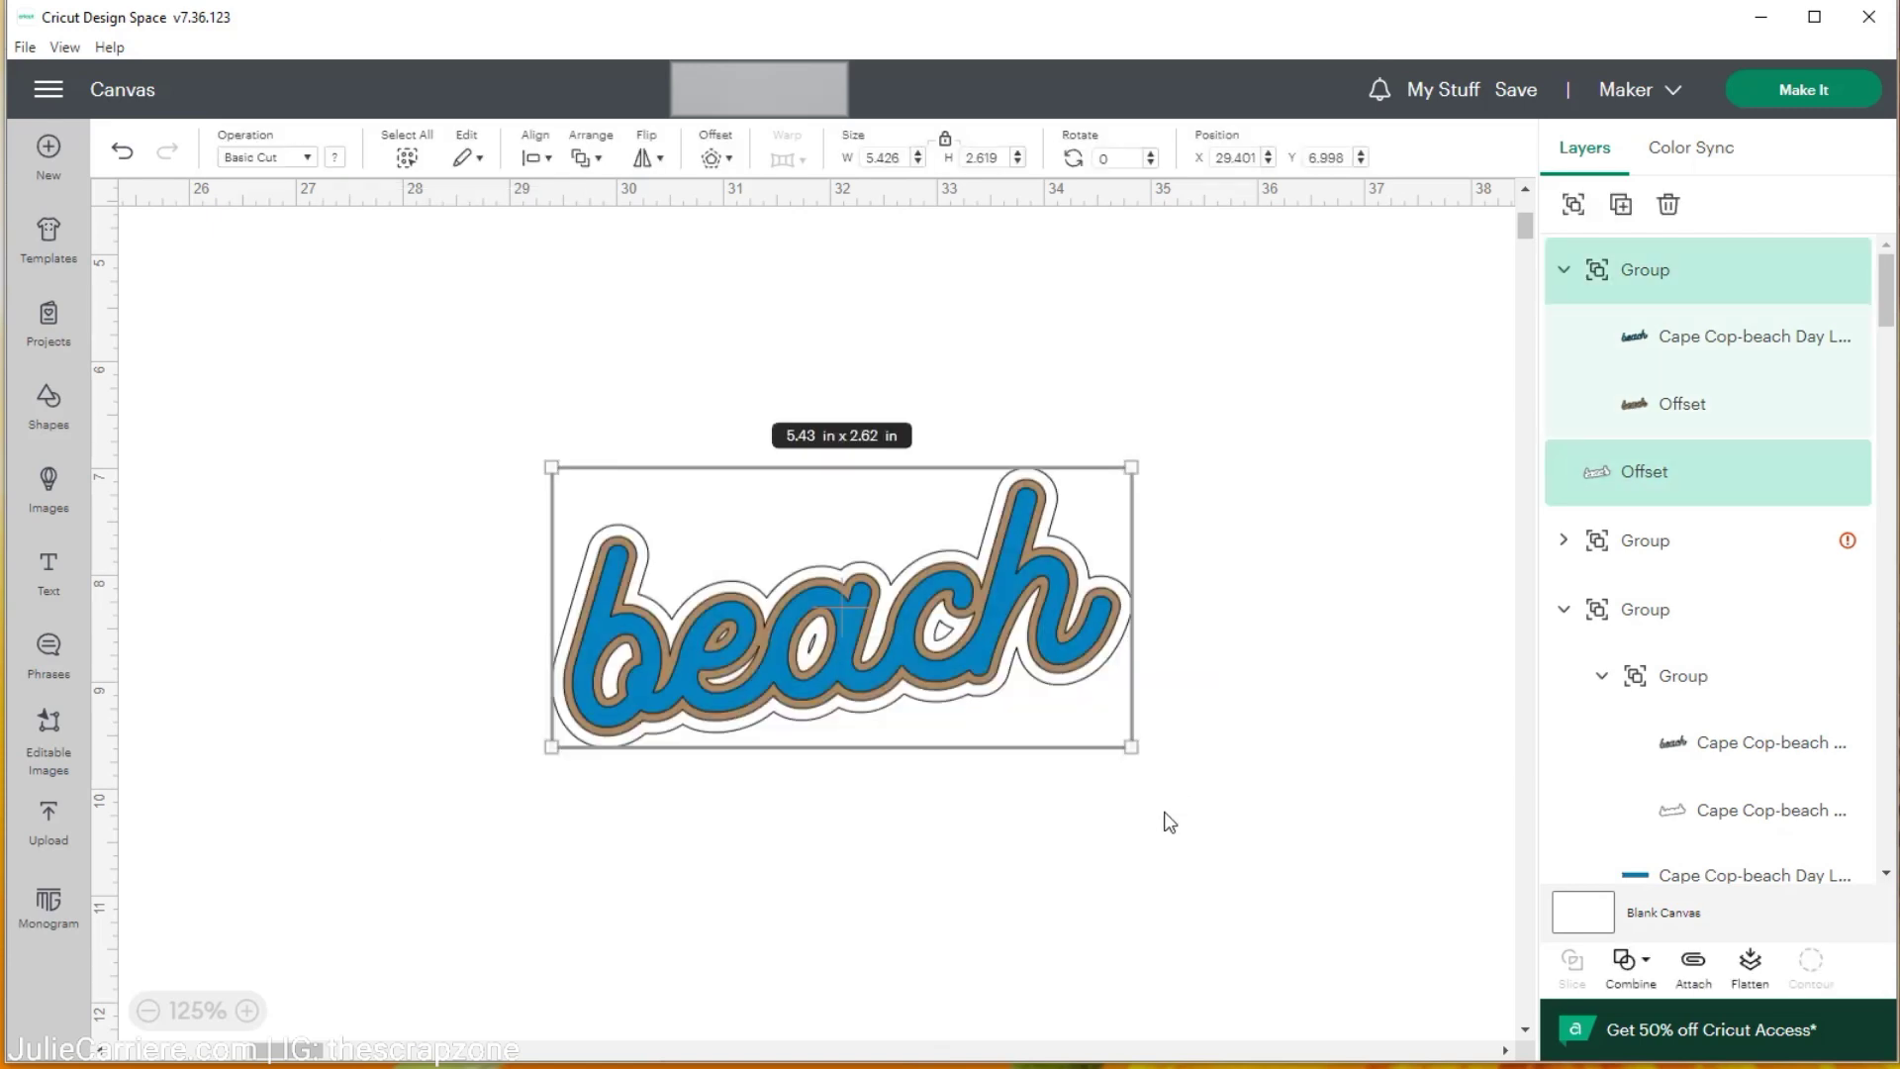
pyautogui.click(1634, 477)
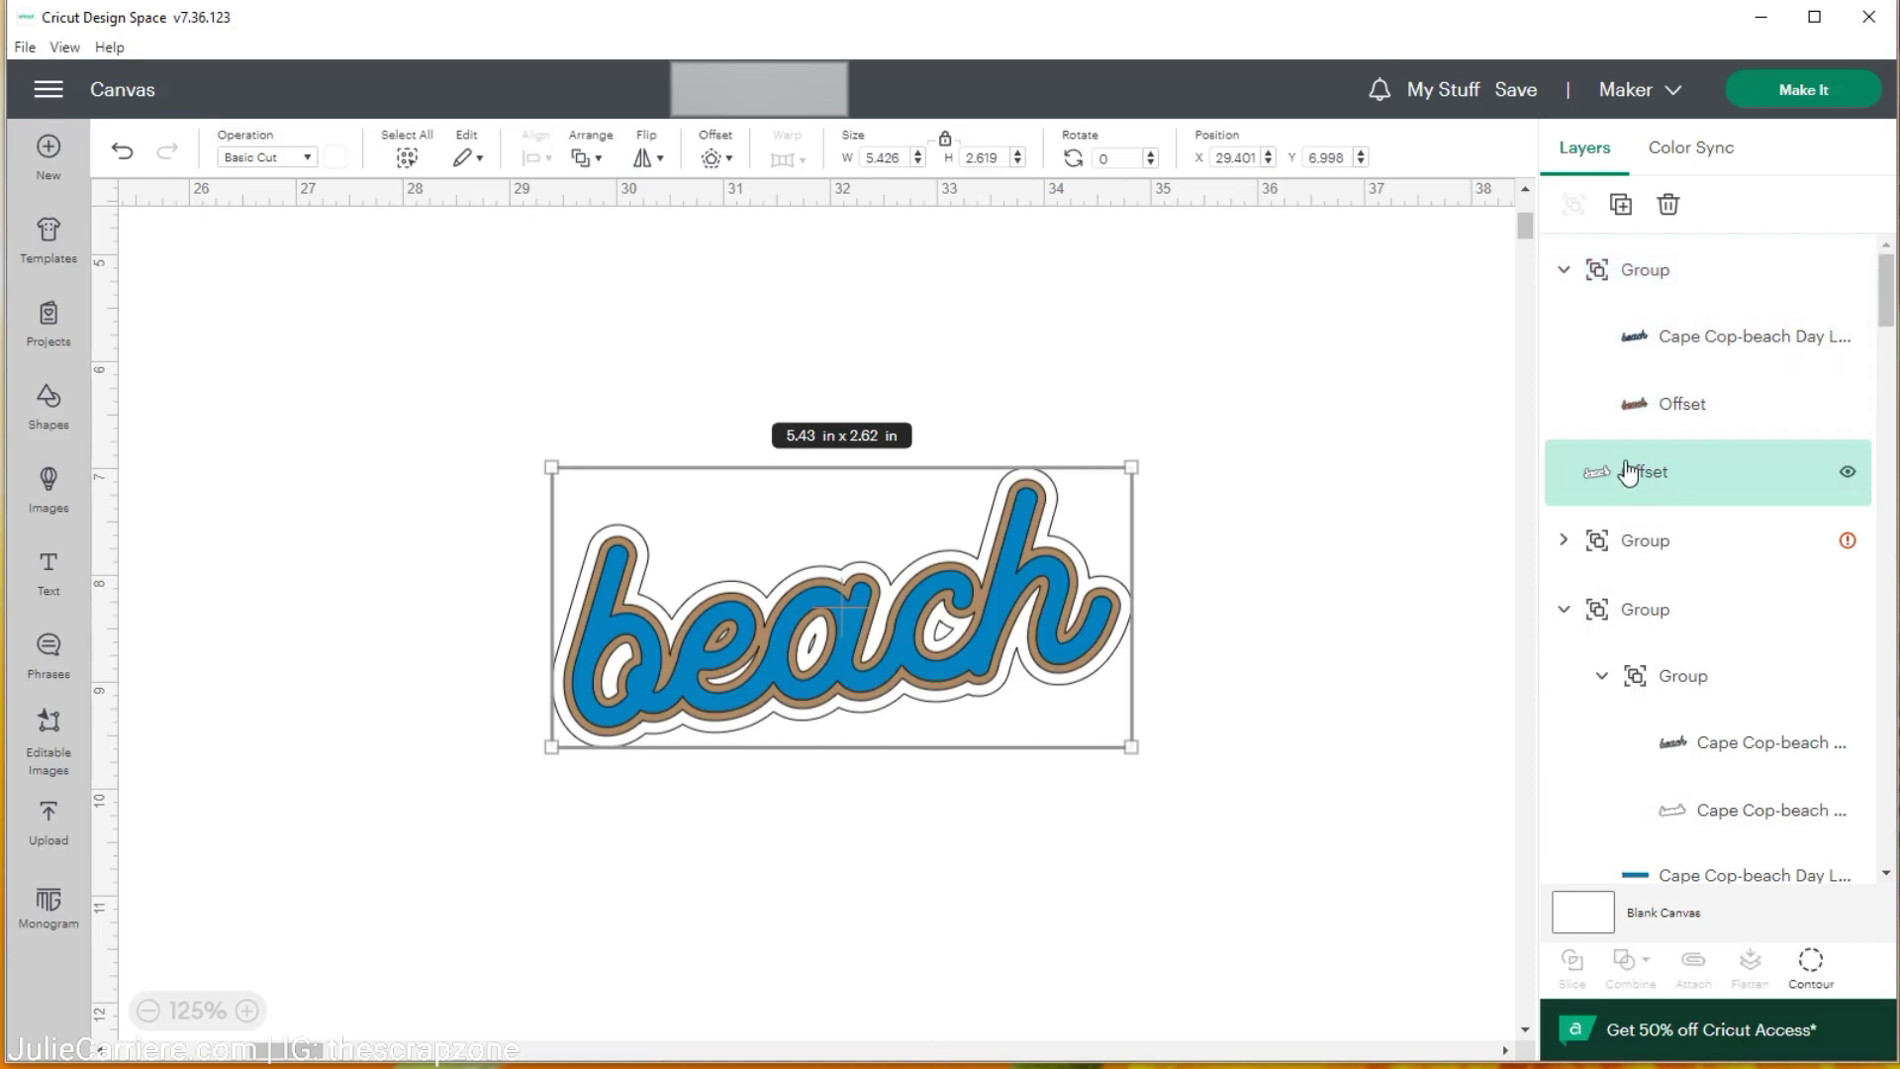
pyautogui.click(1809, 961)
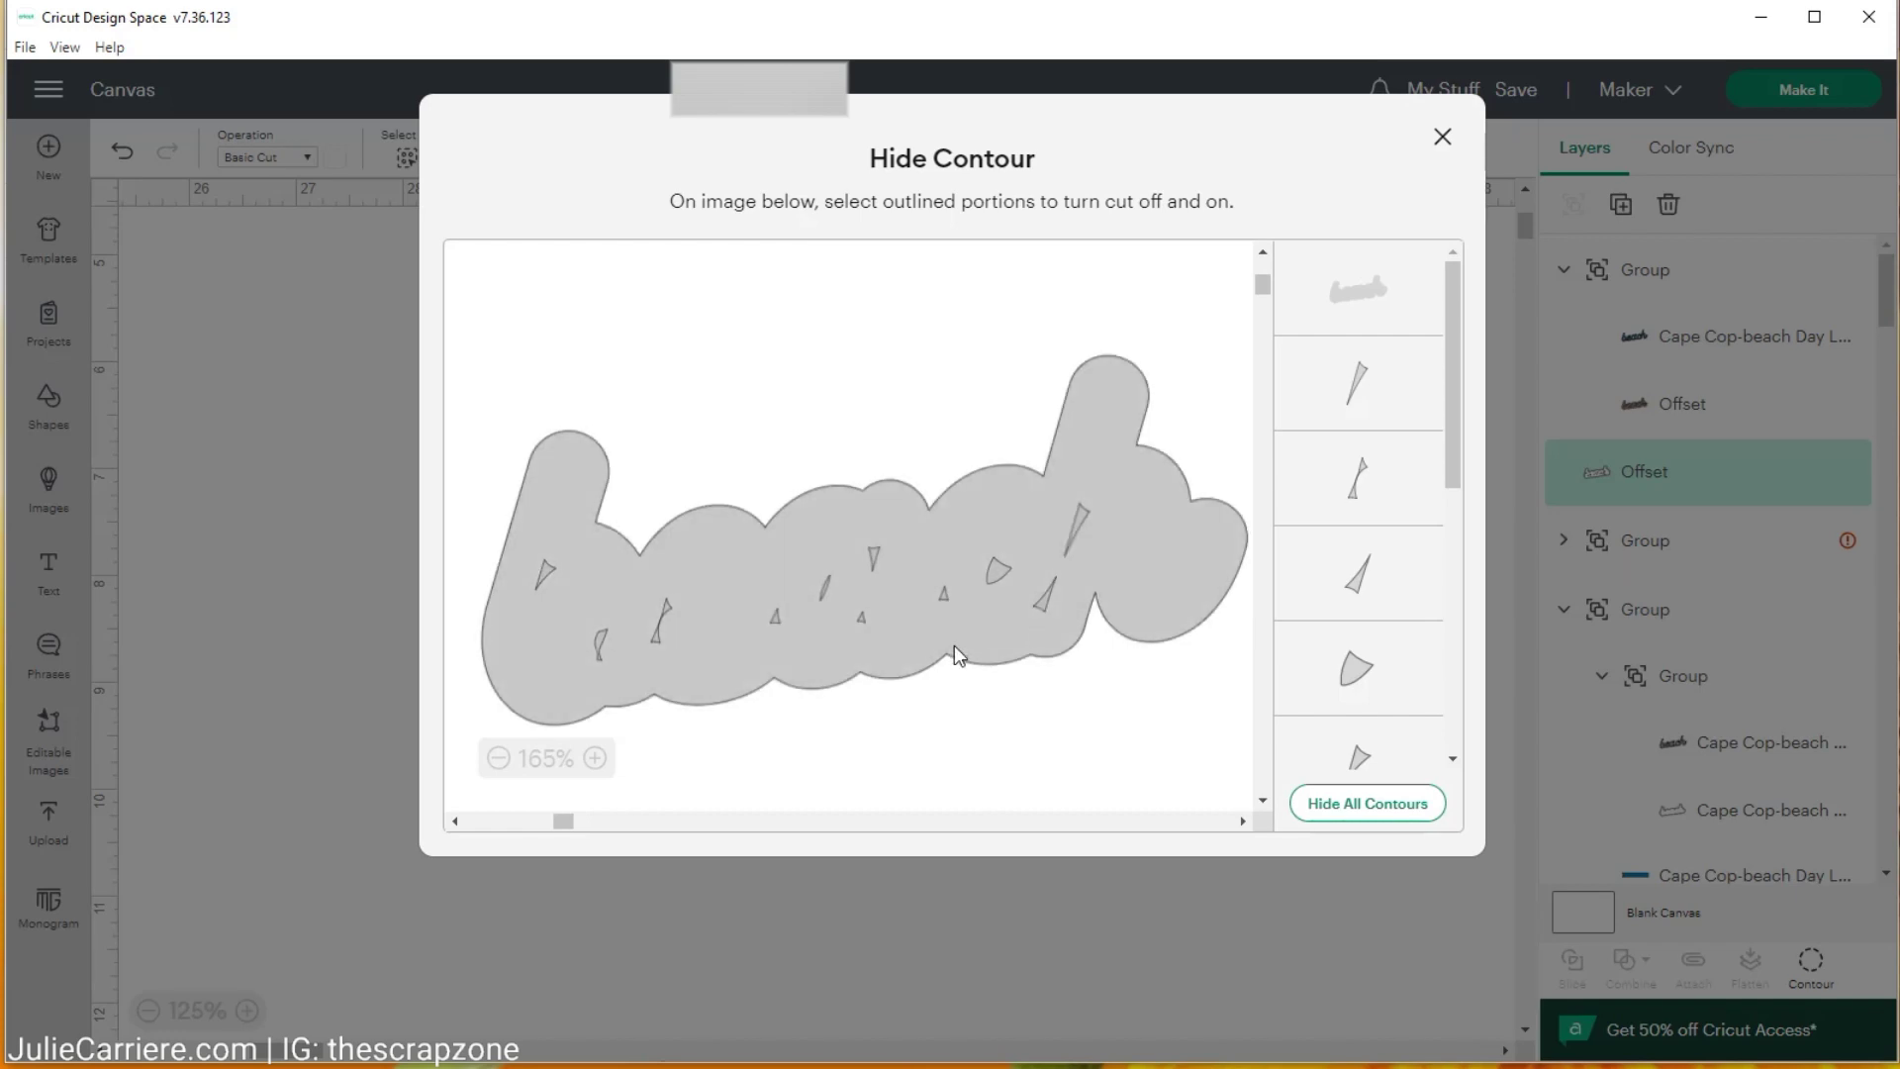
pyautogui.click(1350, 807)
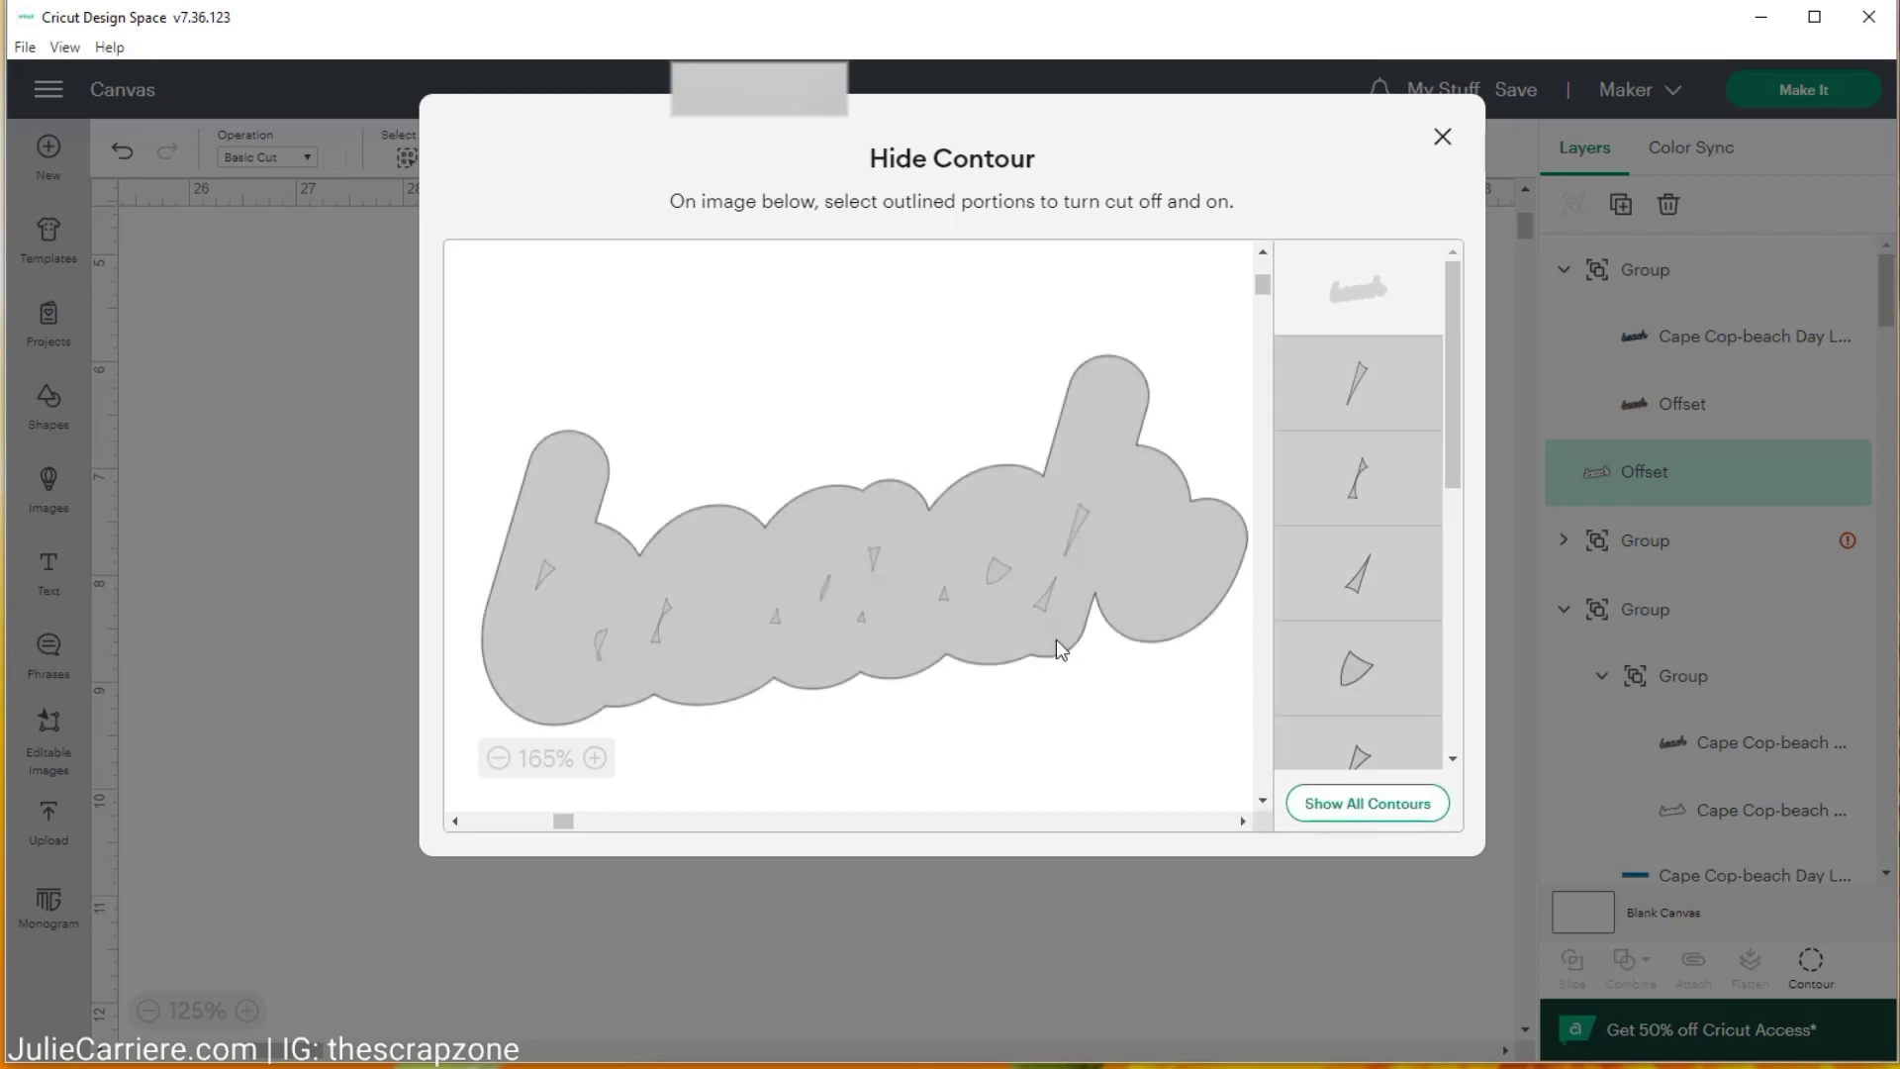
pyautogui.click(1000, 572)
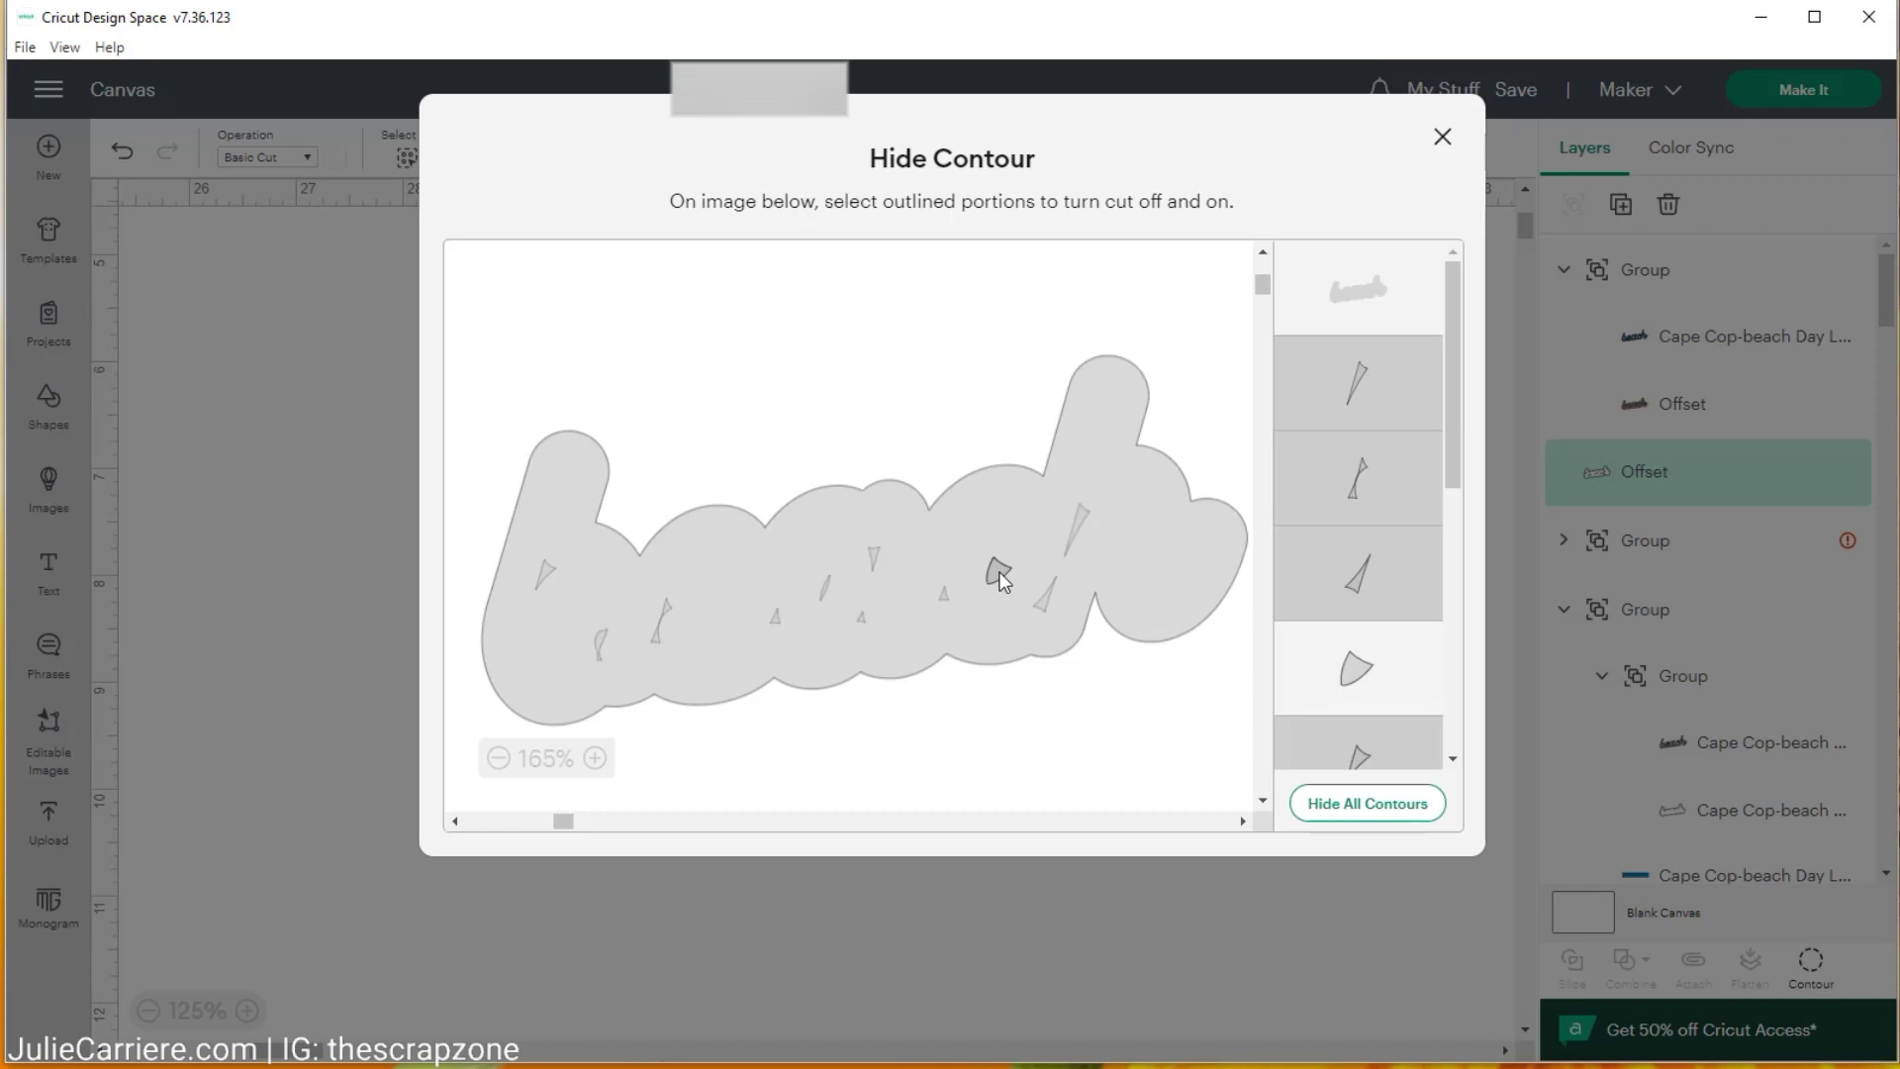
pyautogui.click(267, 356)
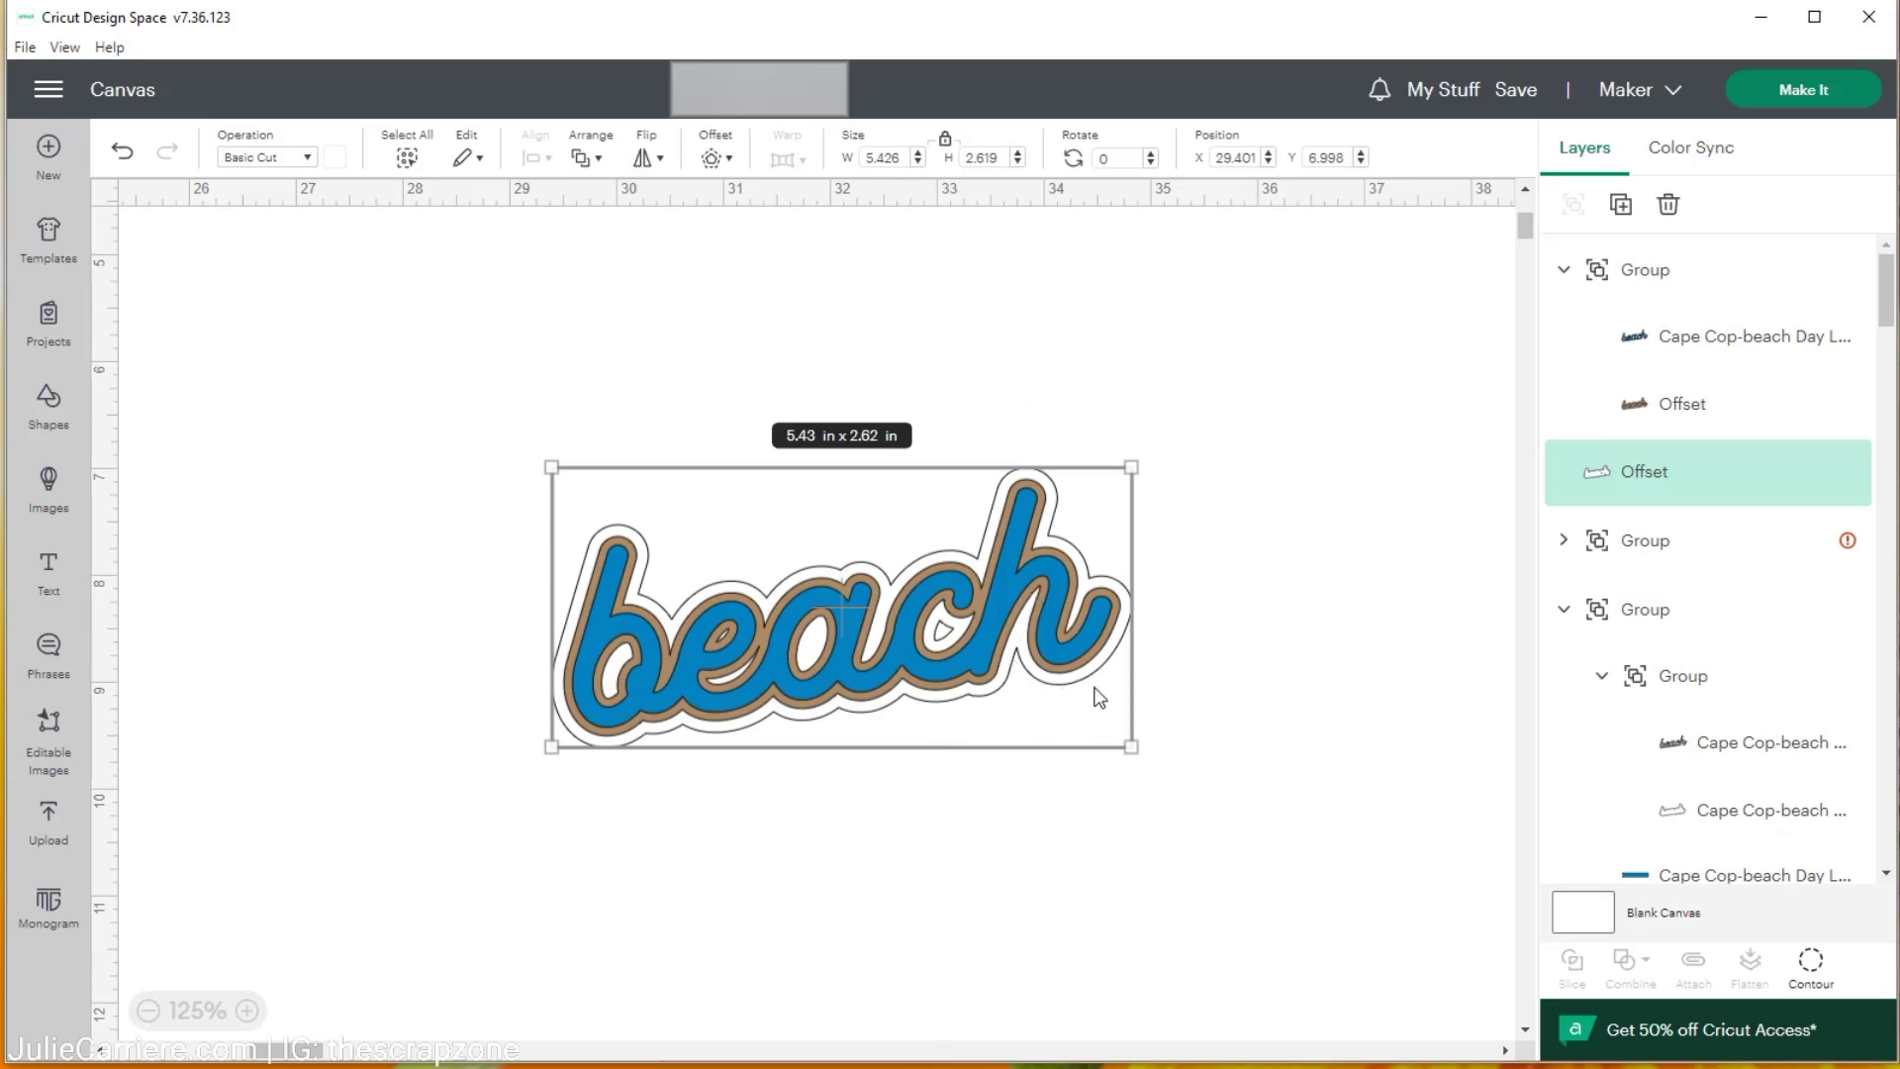
# Group the word, brown offset and white offset together and move the title to about X 29.08, Y 7.26
pyautogui.click(1360, 403)
pyautogui.moveTo(392, 389); pyautogui.dragTo(1297, 840)
pyautogui.click(1573, 206)
pyautogui.moveTo(1003, 520); pyautogui.dragTo(969, 548)
# Place the layered "beach" title beside the lower layout's title and the upper layout's title for comparison, and delete it
pyautogui.click(148, 1011)
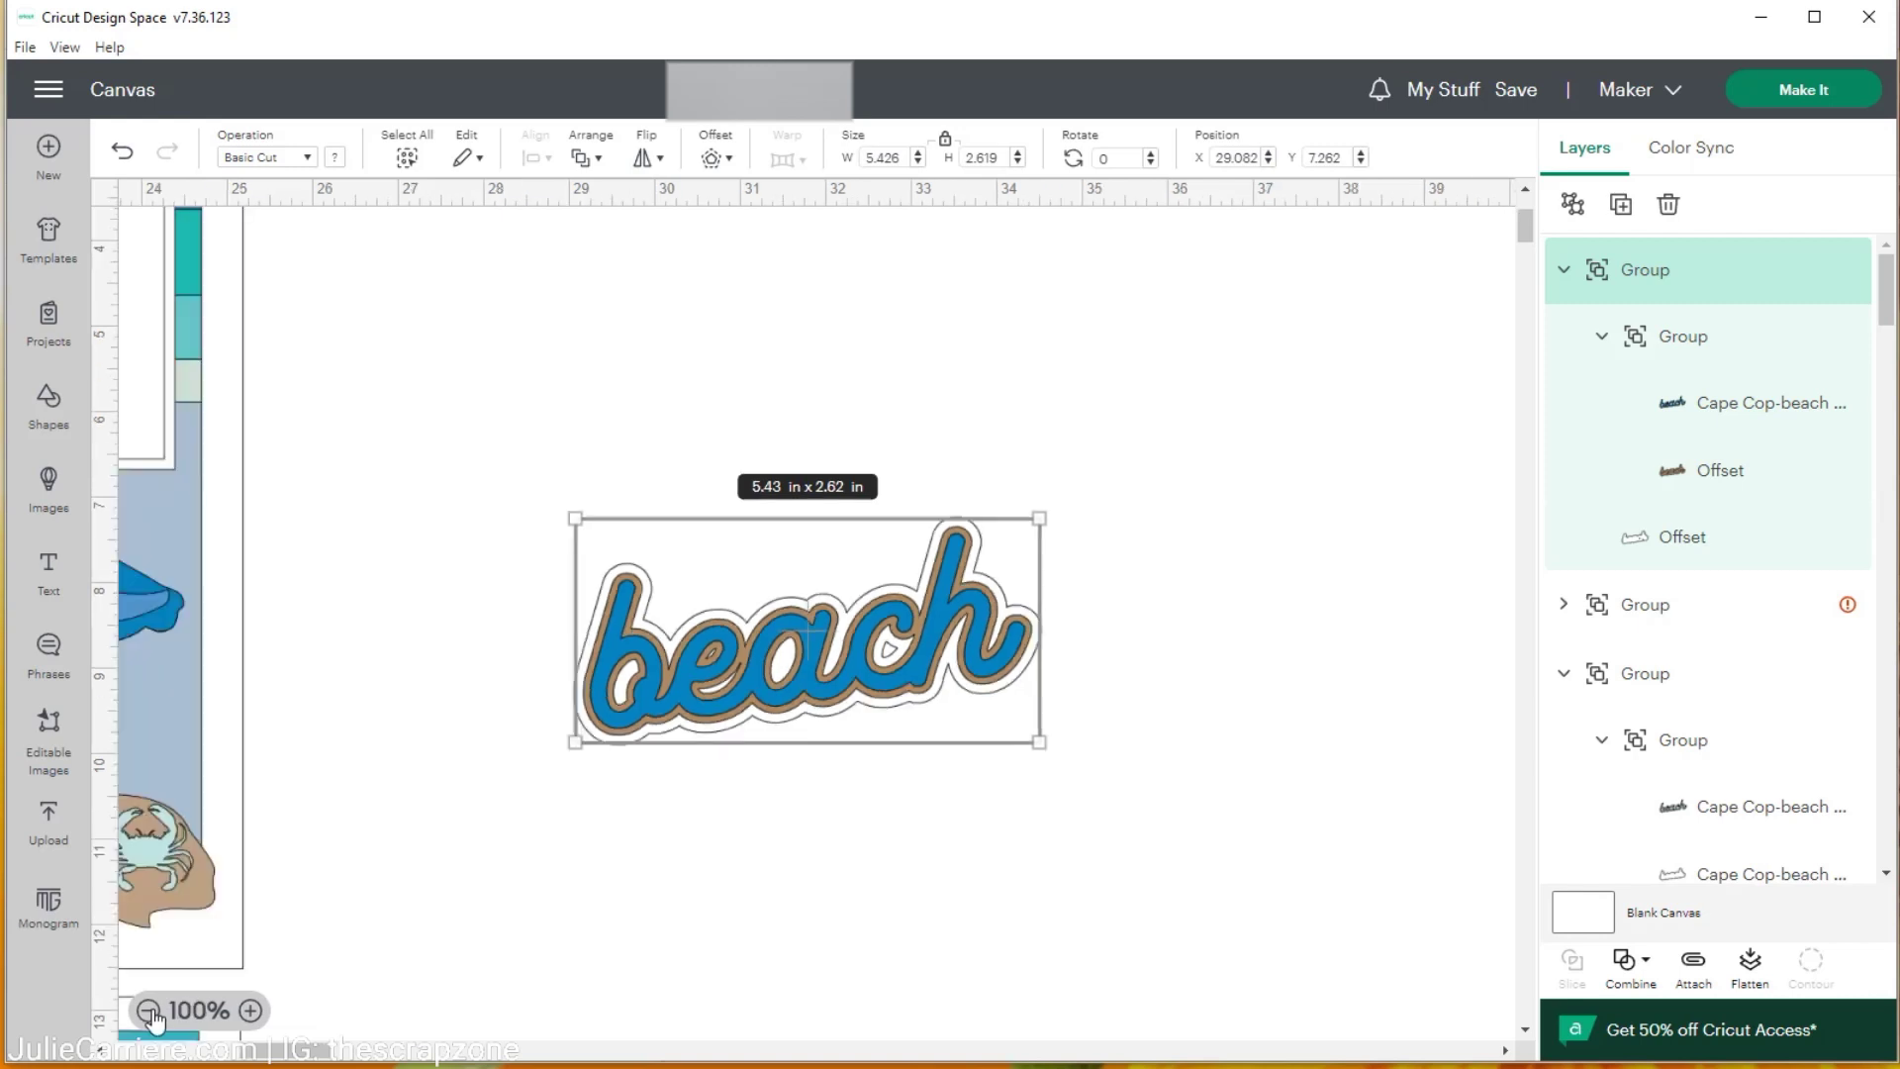
pyautogui.click(148, 1010)
pyautogui.click(148, 1010)
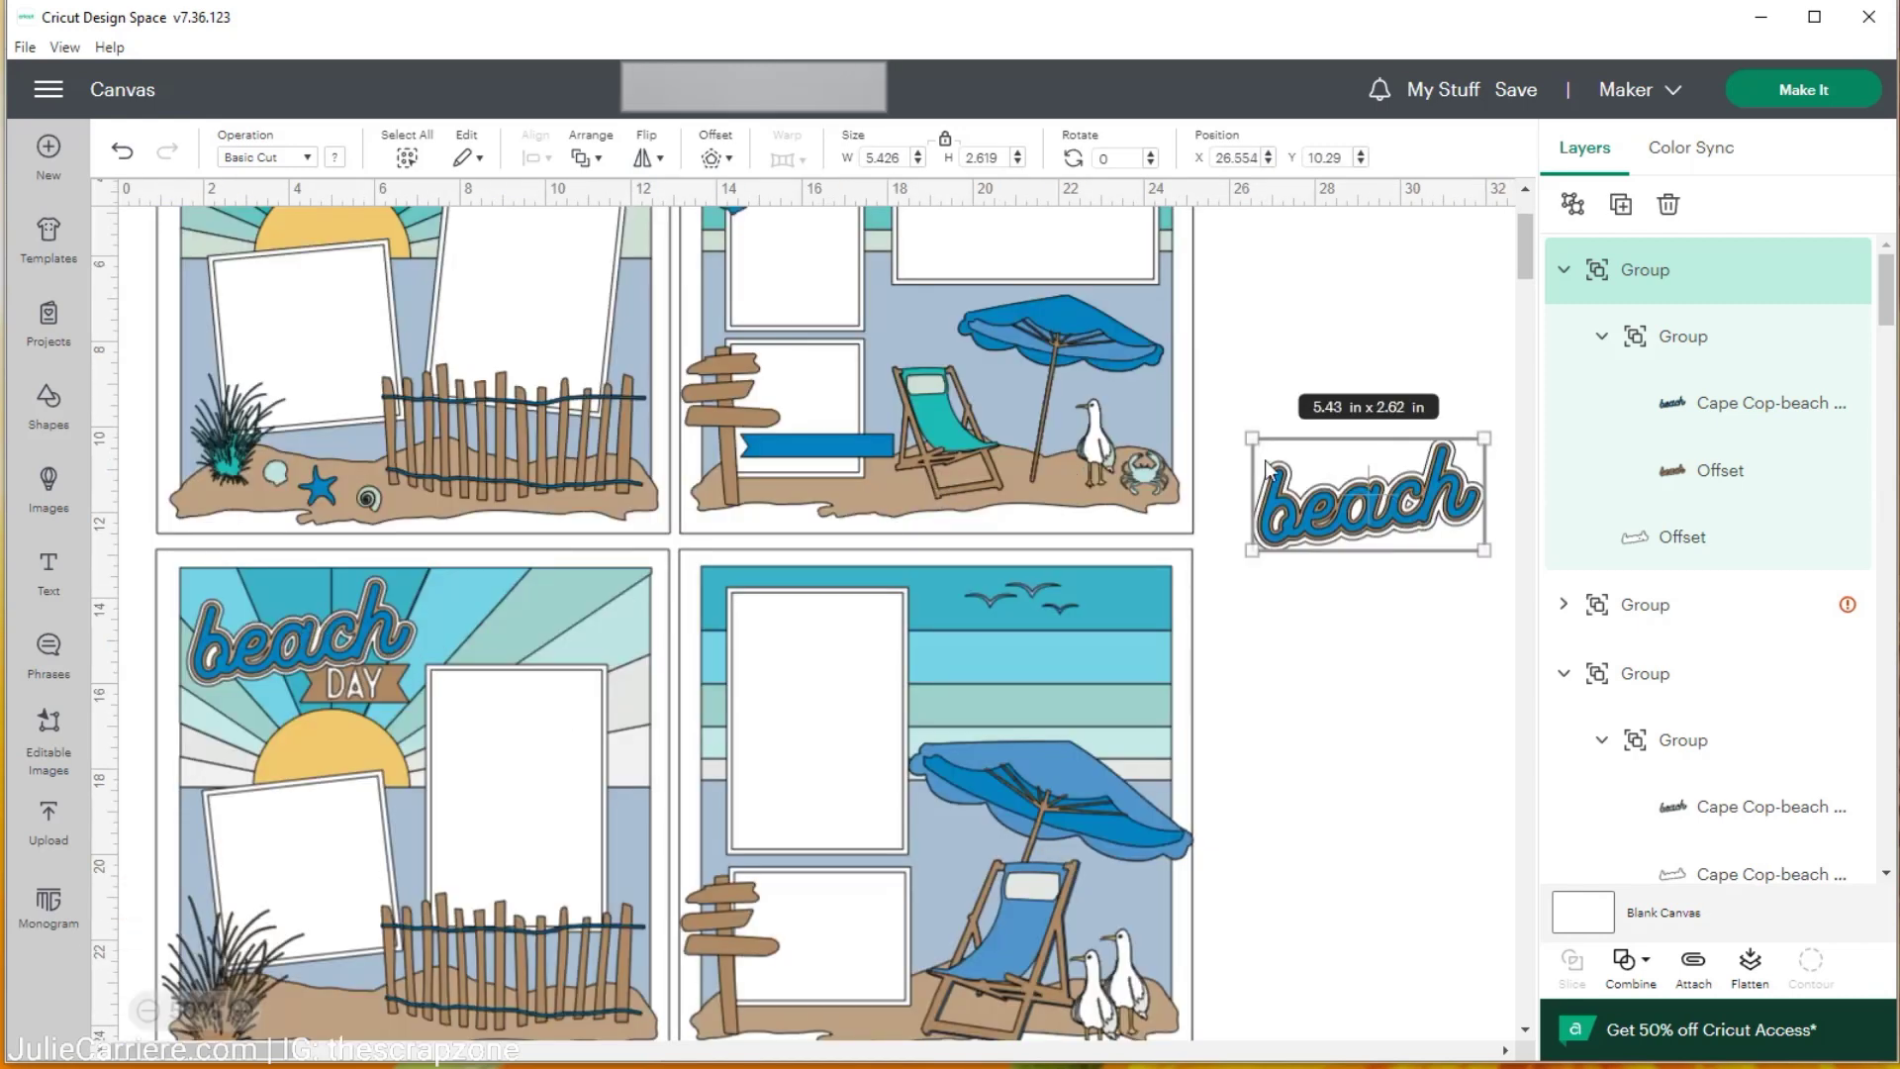
pyautogui.moveTo(1401, 534); pyautogui.dragTo(470, 594)
pyautogui.scroll(3, 470, 594)
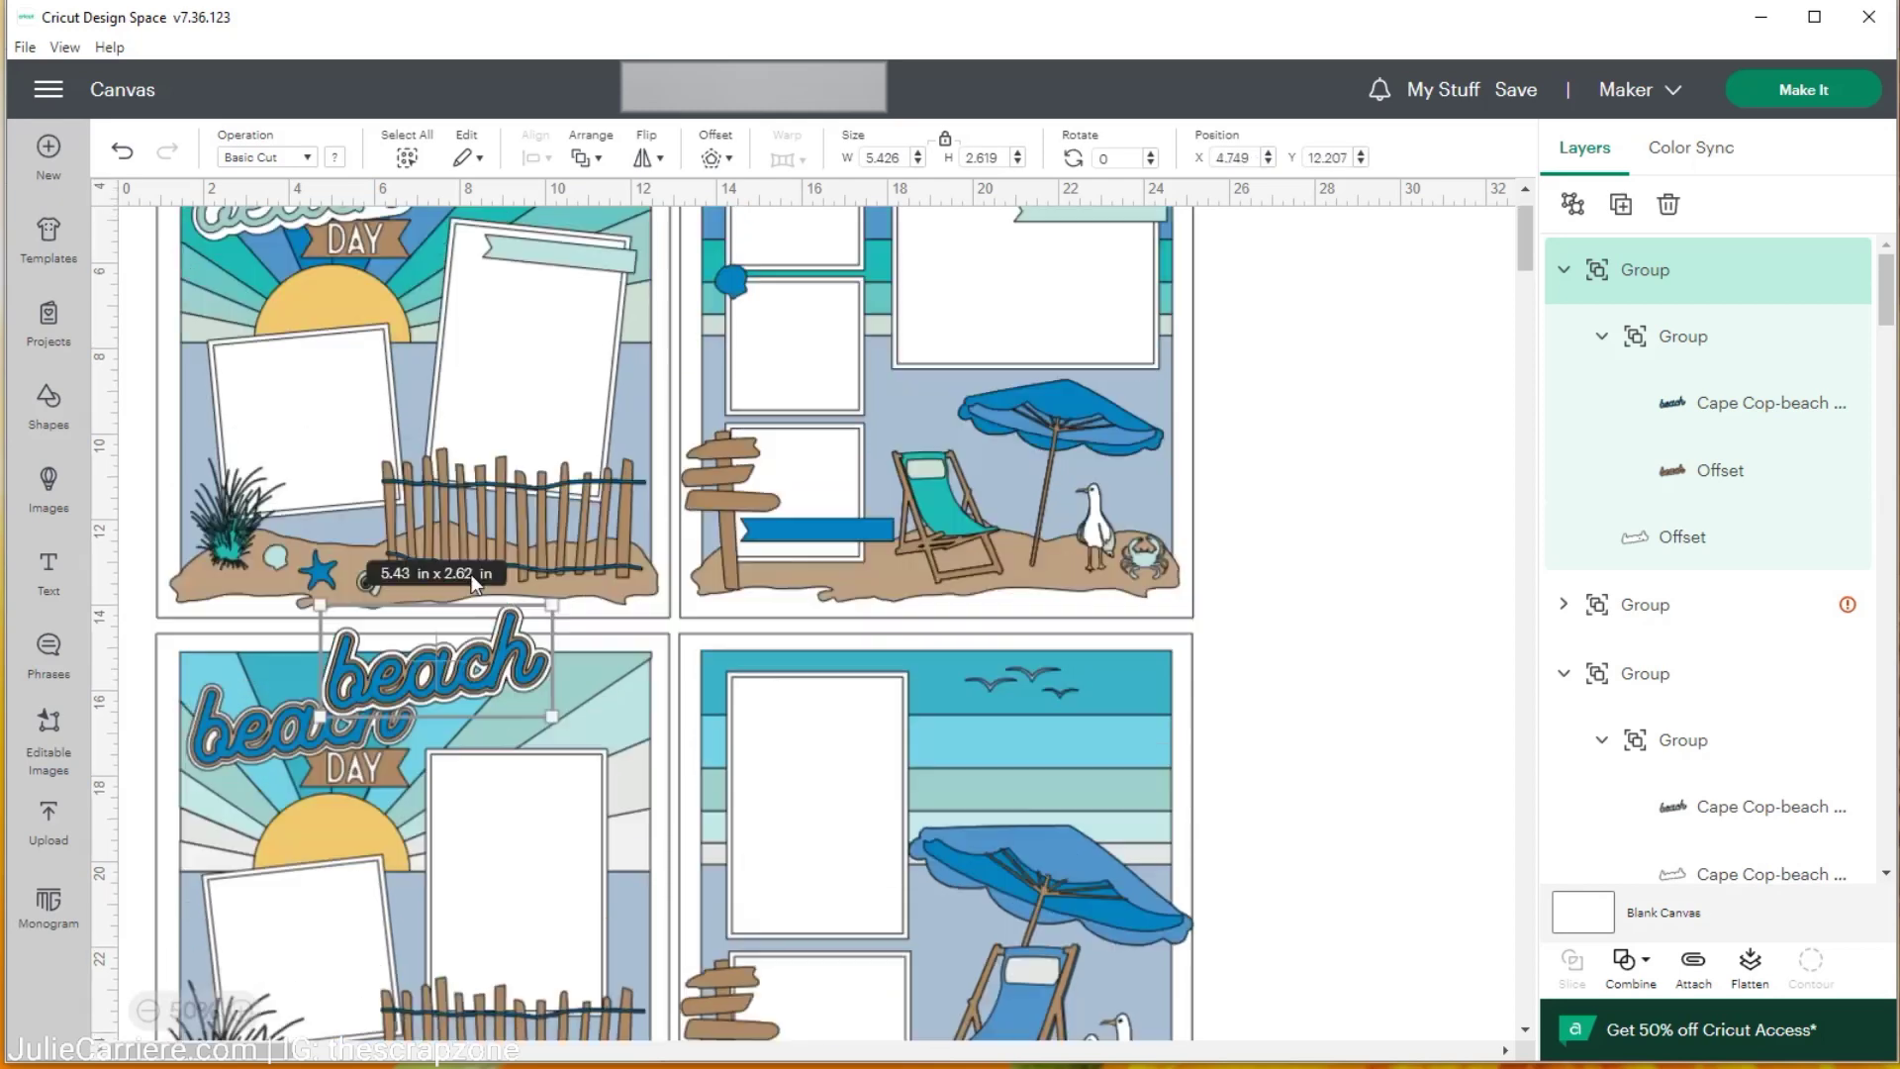
pyautogui.moveTo(442, 822); pyautogui.dragTo(548, 307)
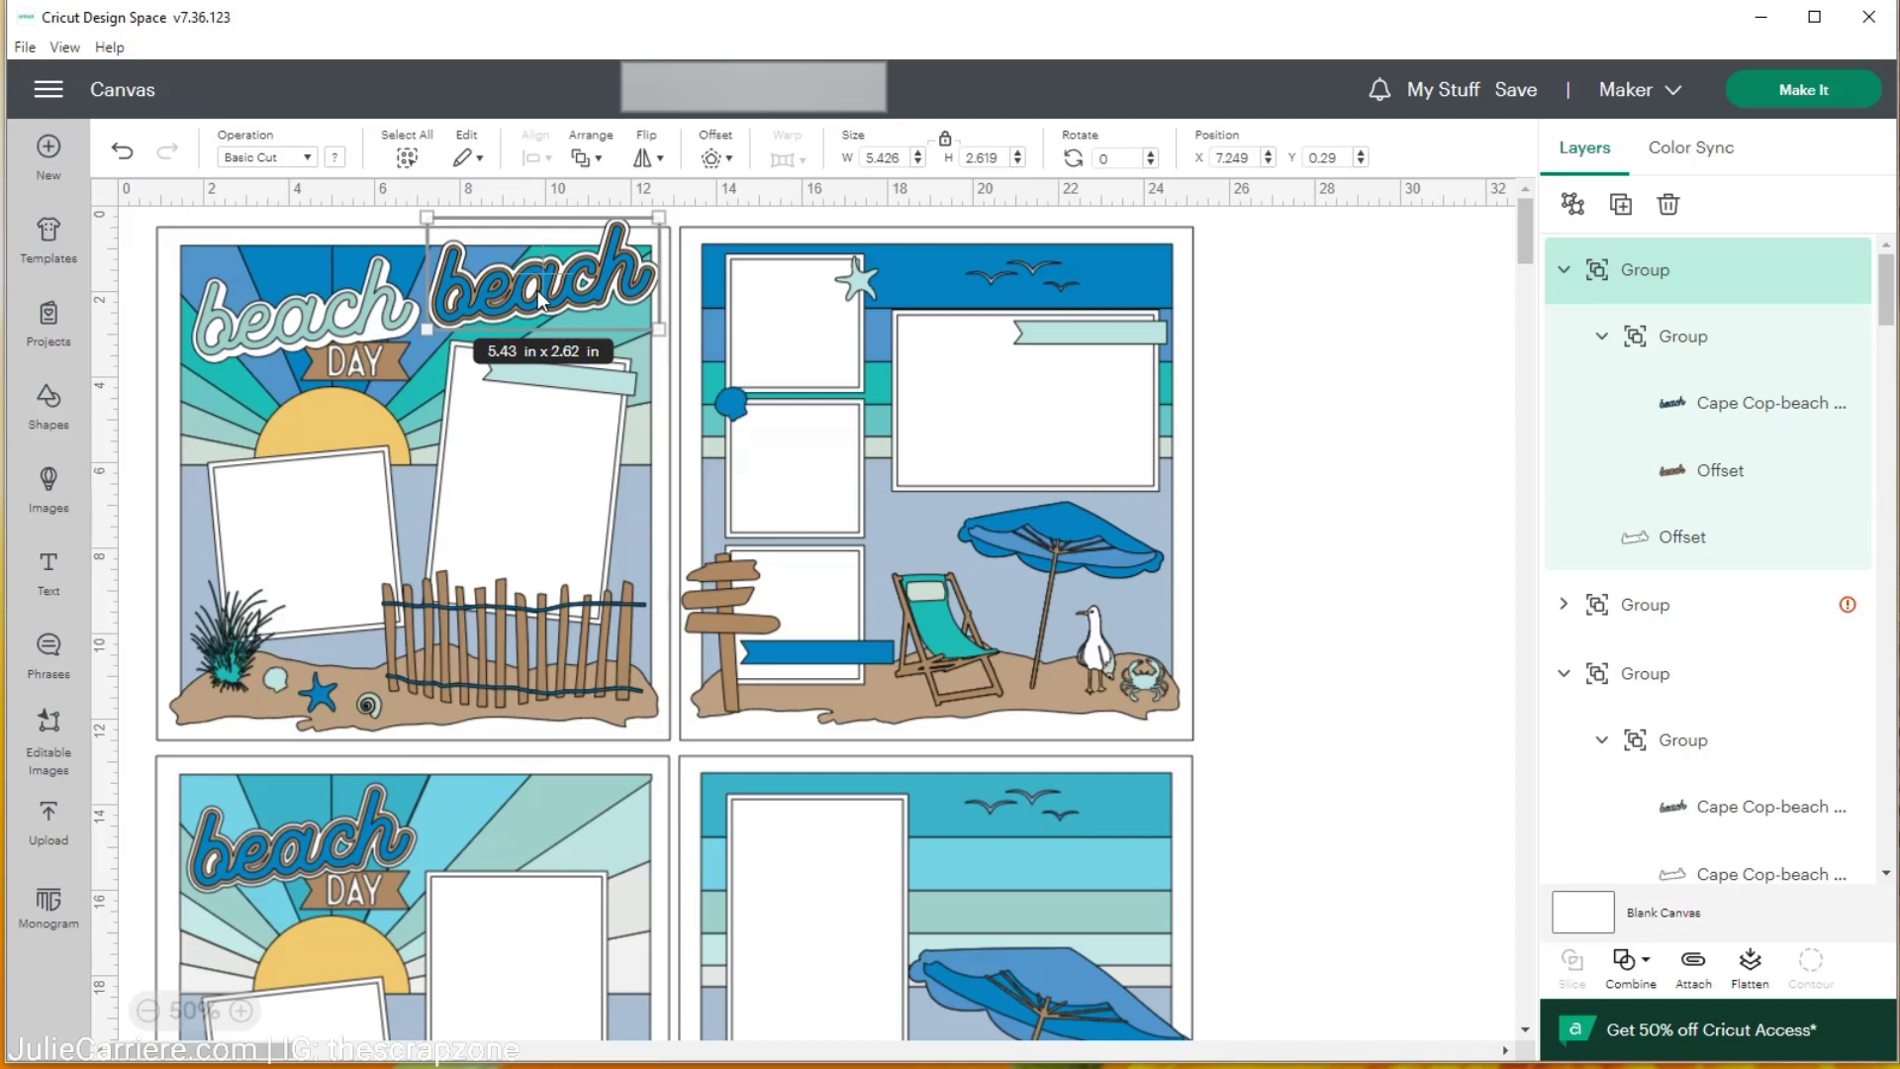
pyautogui.press('Delete')
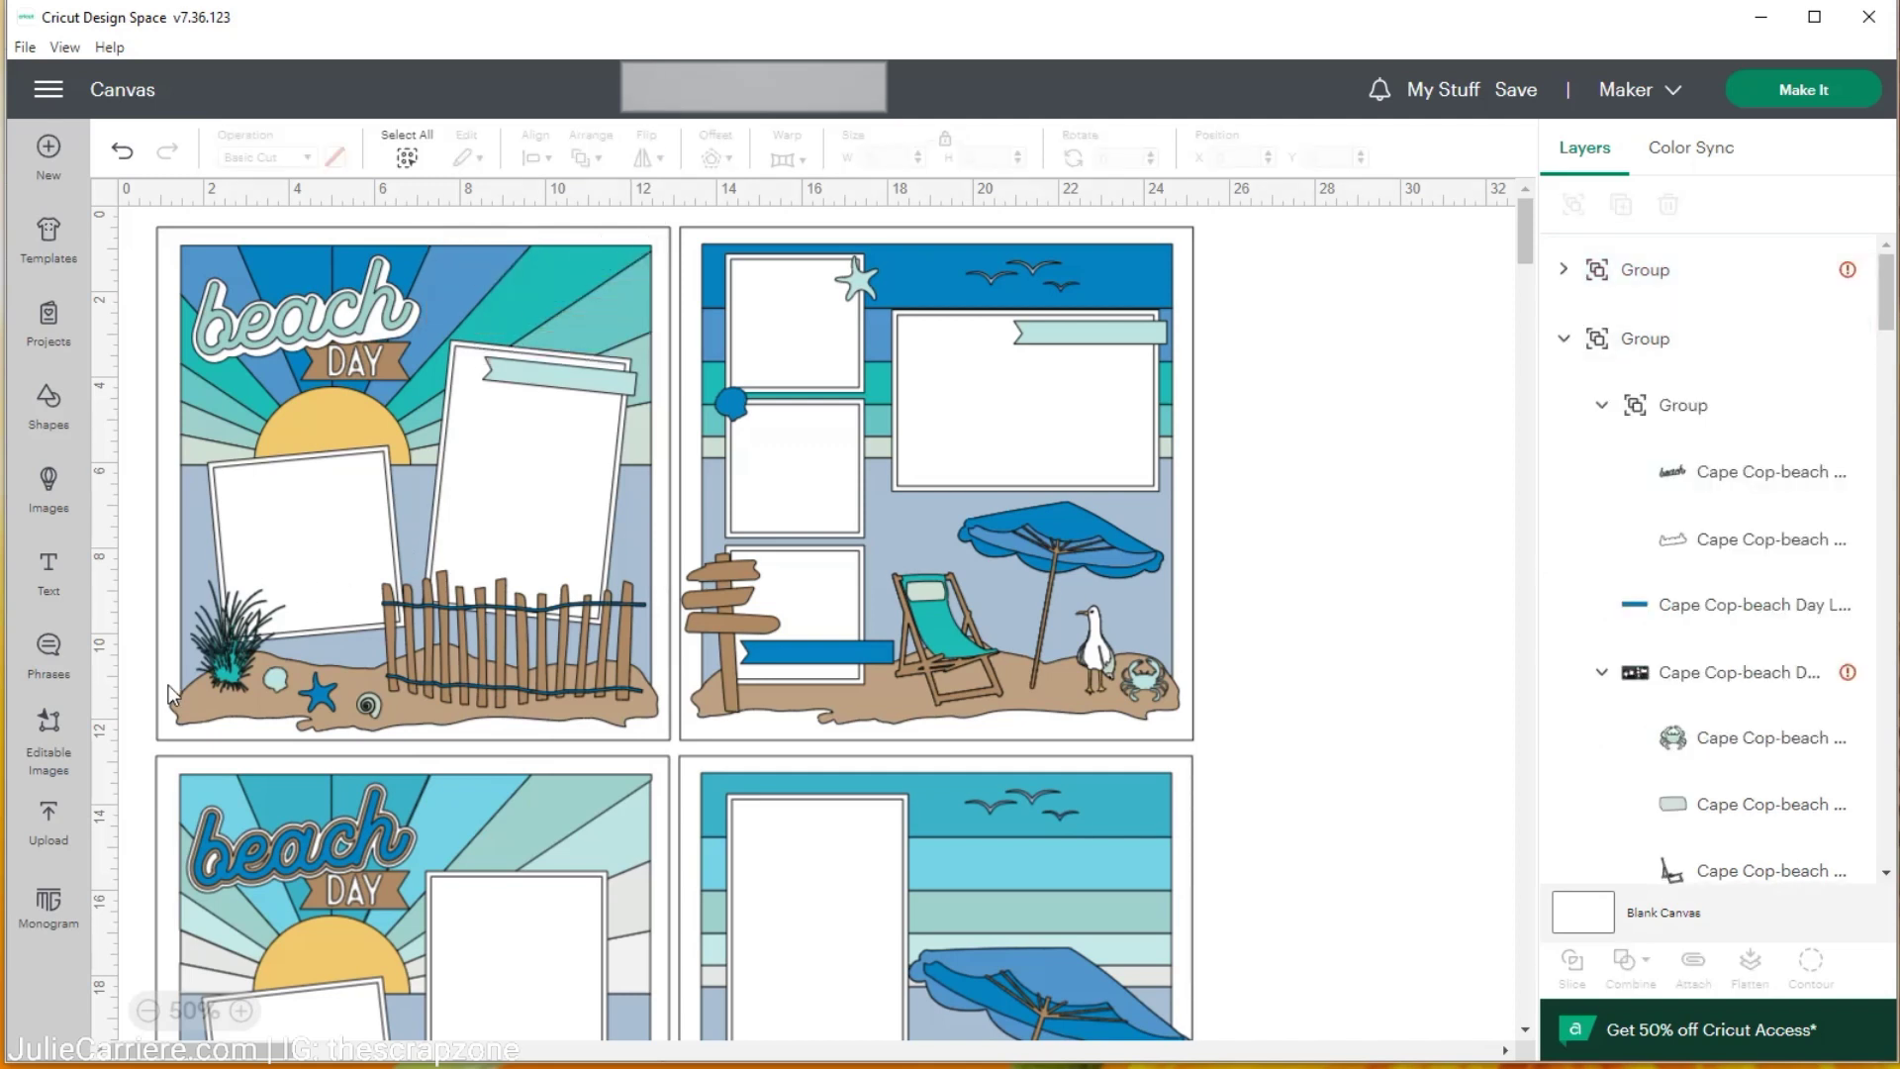
# Select the beach grass layer inside the upper layout's group to inspect it on its own
pyautogui.click(220, 658)
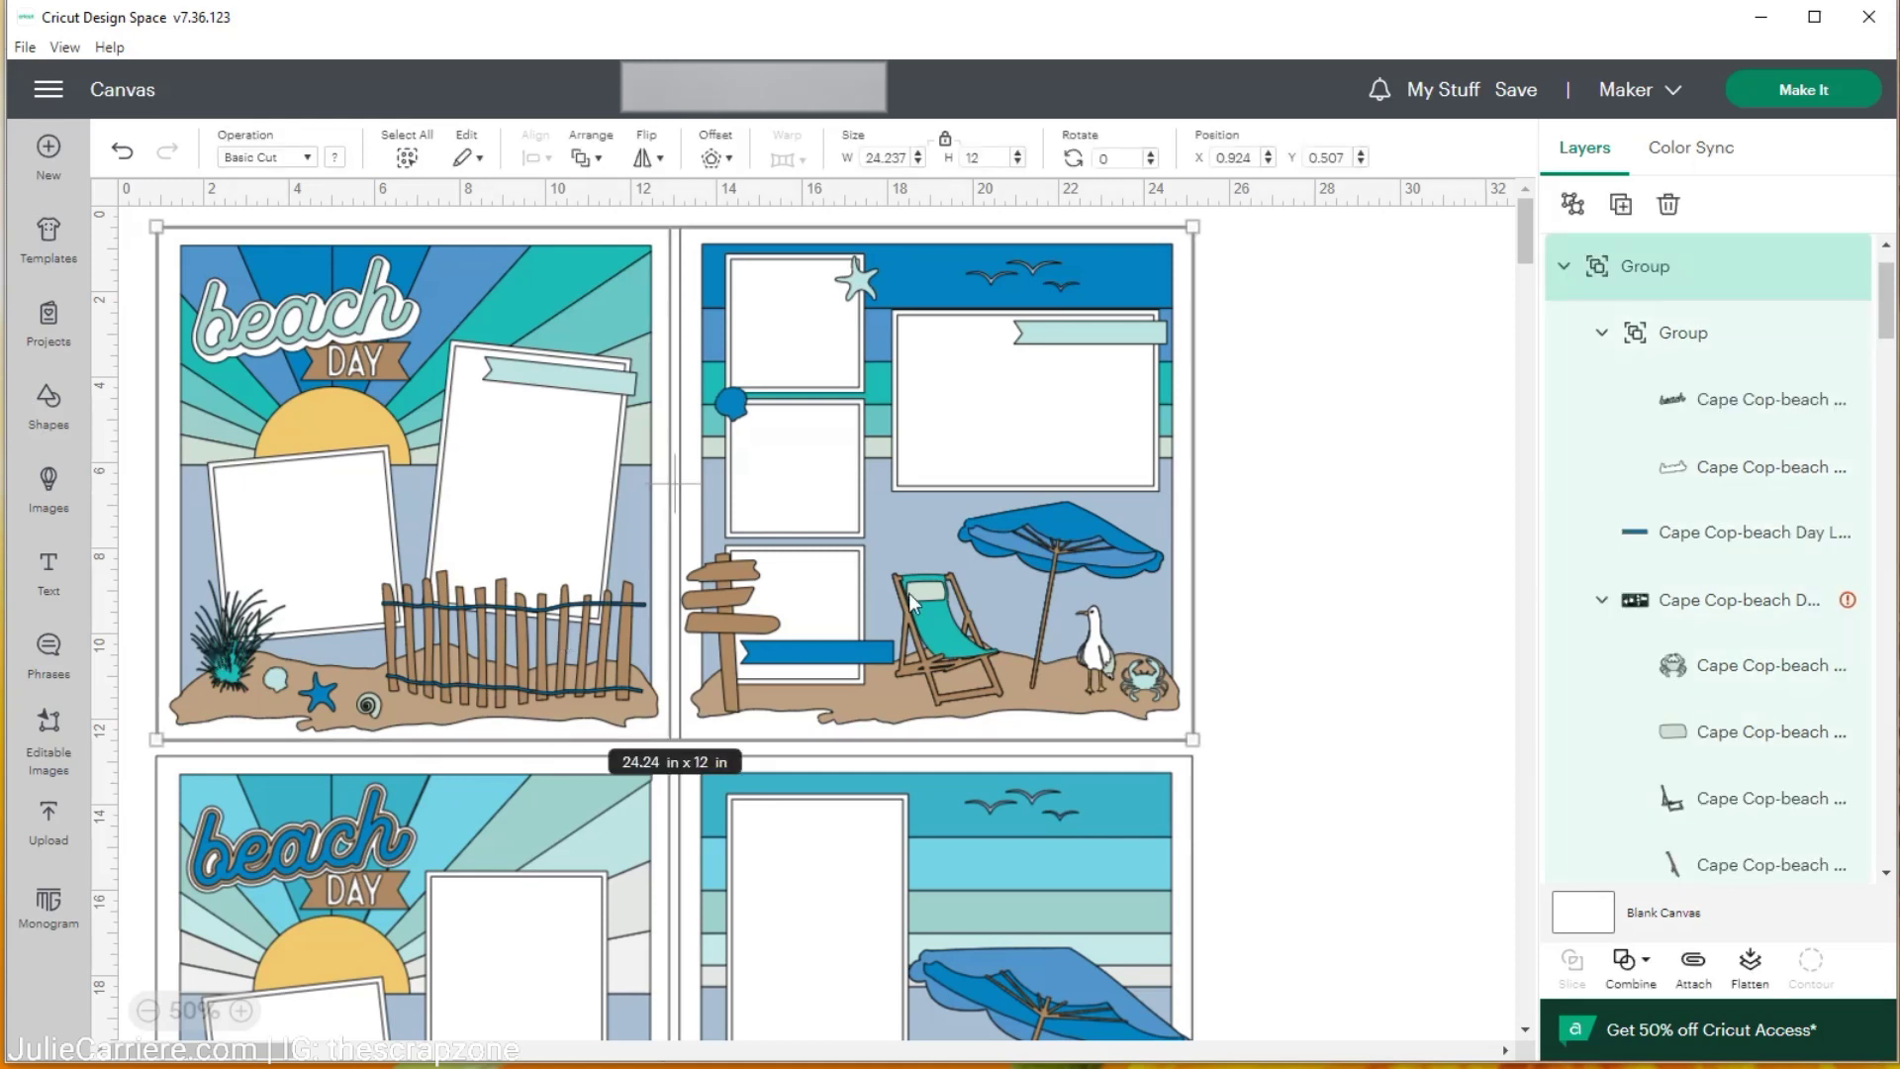
pyautogui.hotkey('ctrl', 'z')
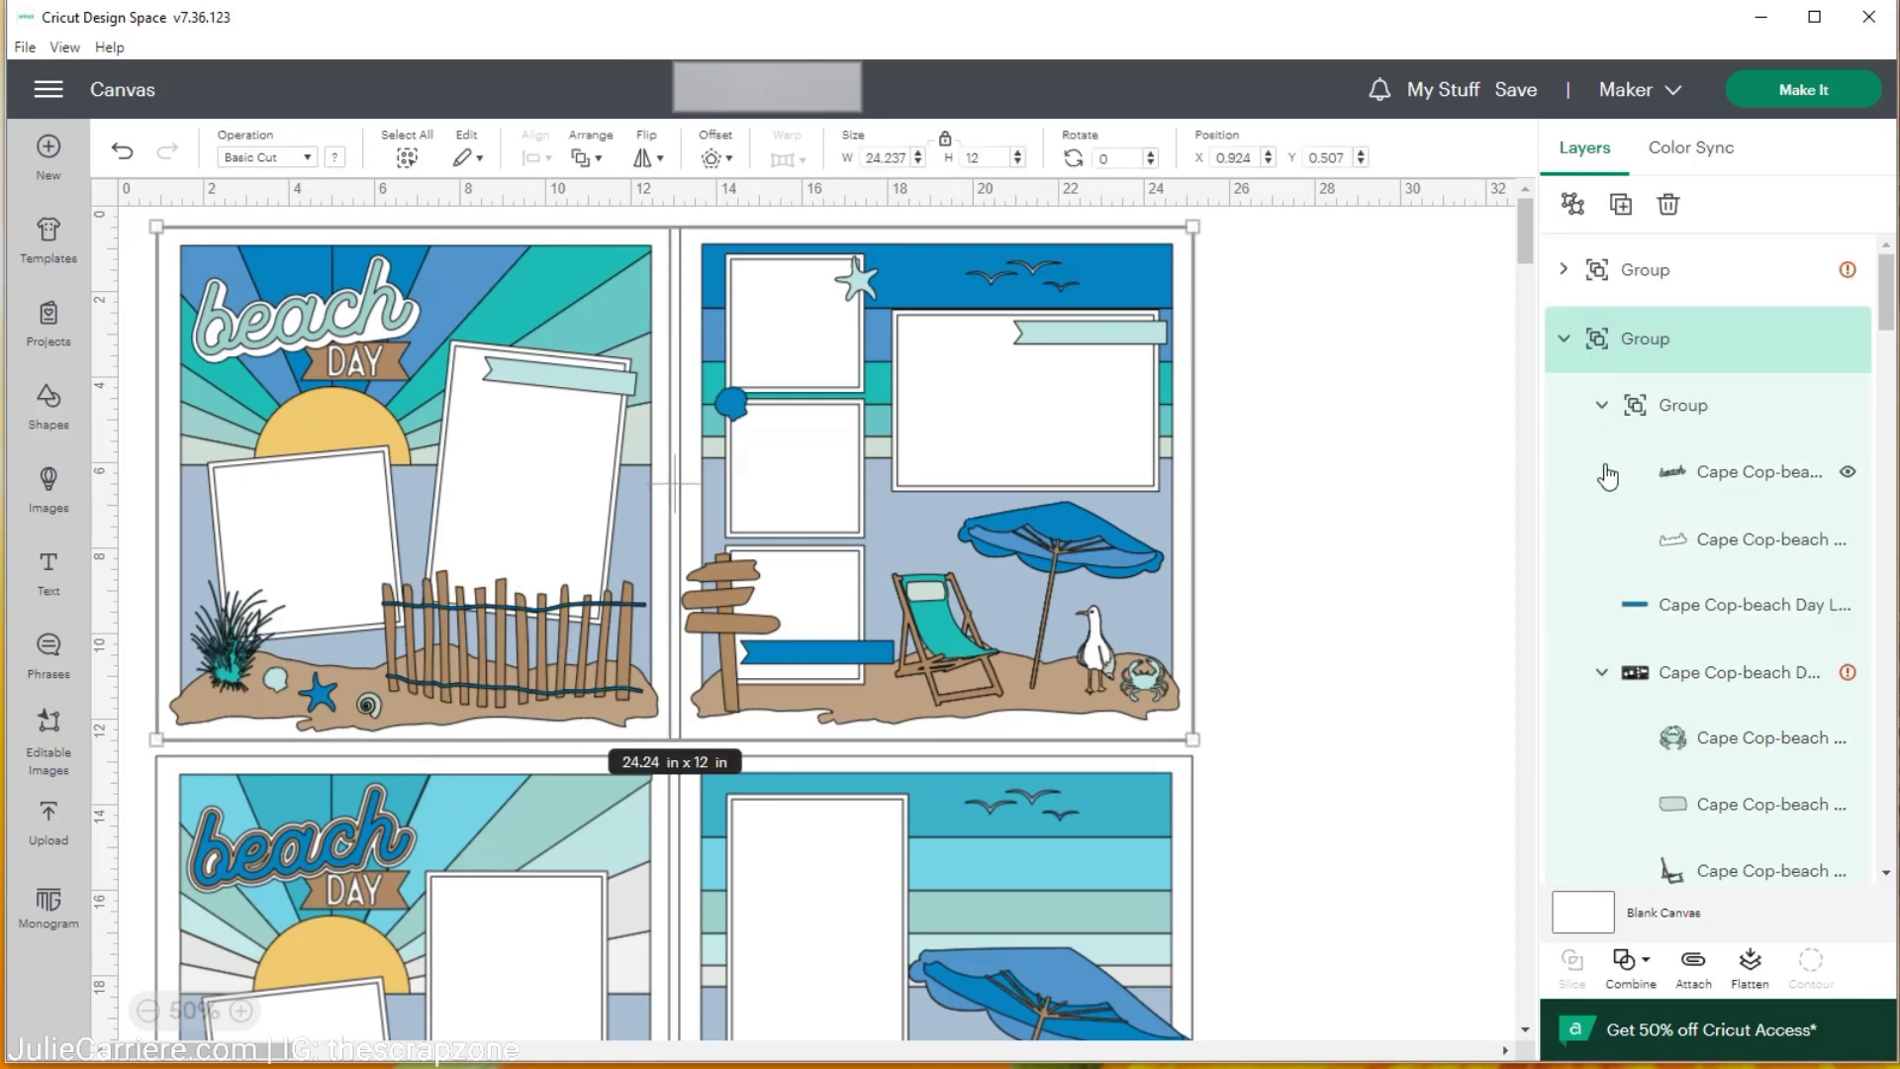
pyautogui.scroll(-5, 1679, 644)
pyautogui.scroll(-6, 1679, 641)
pyautogui.scroll(-3, 1680, 641)
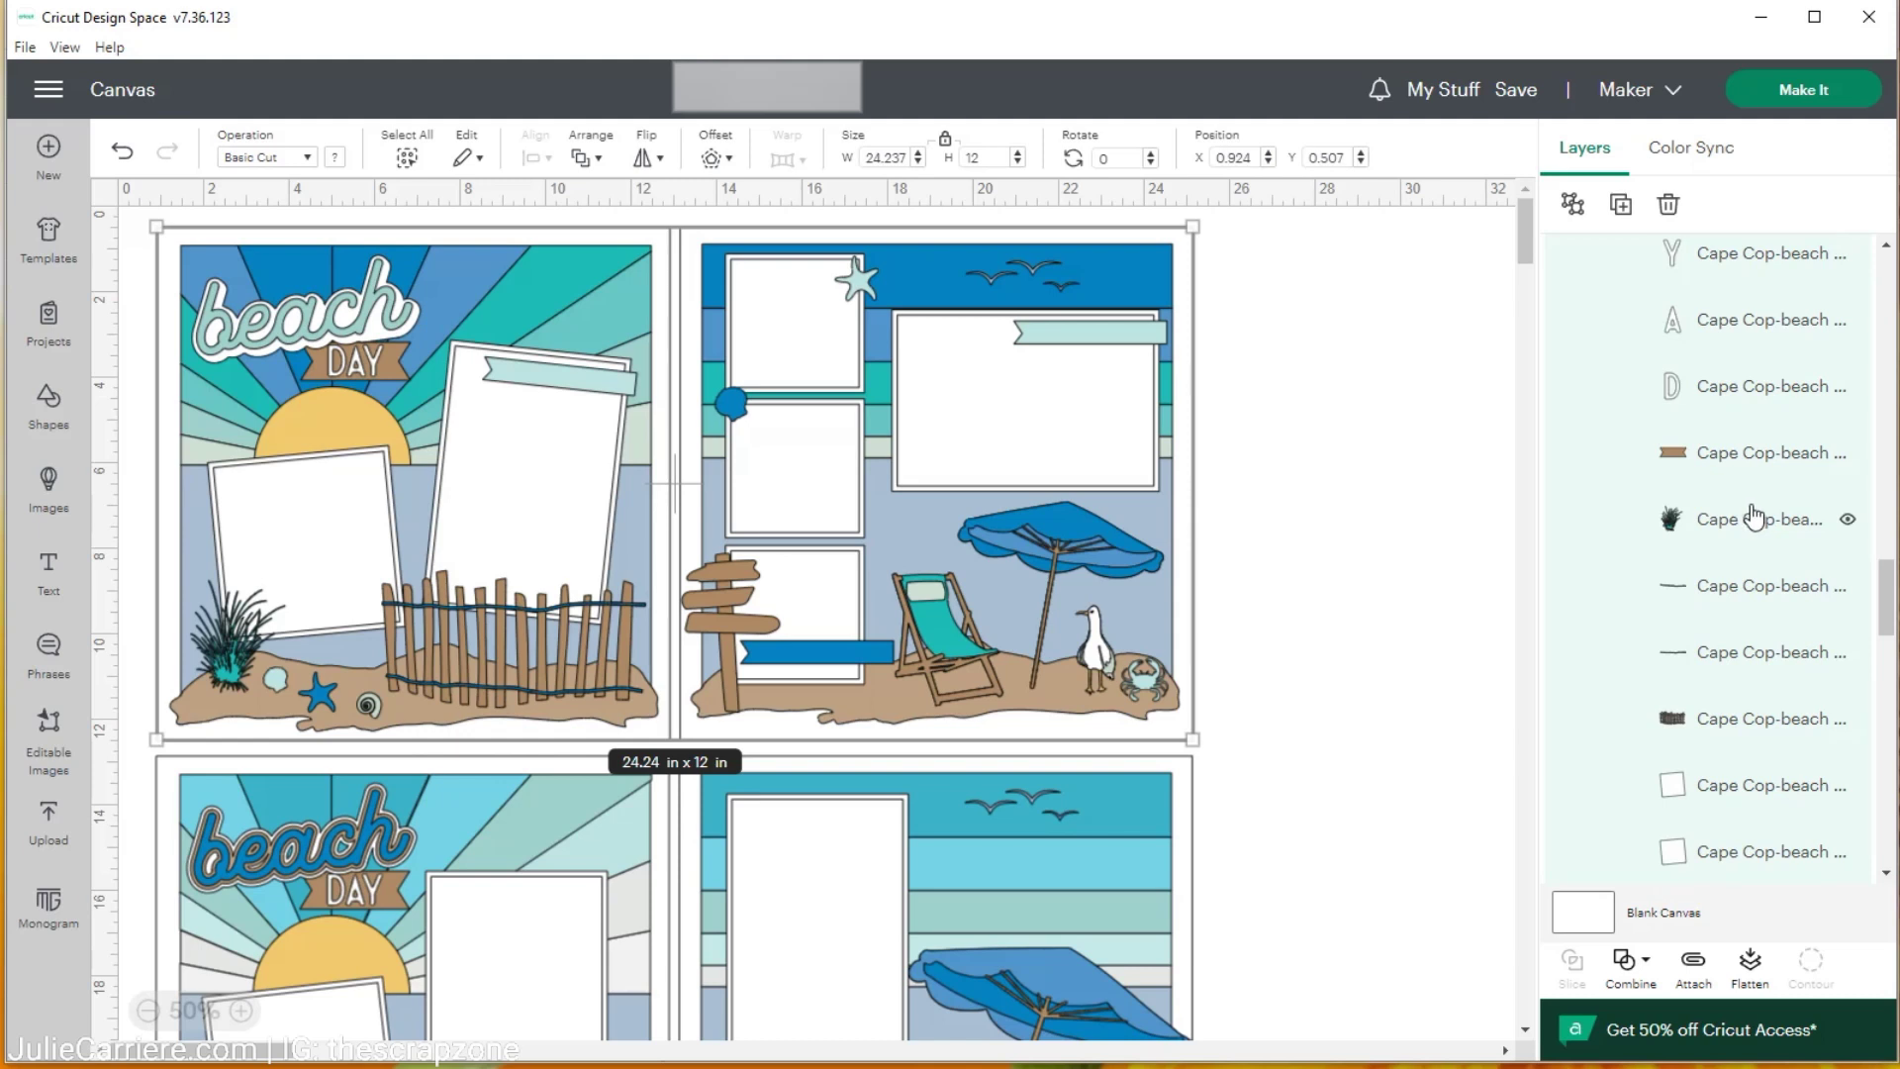
pyautogui.click(1753, 516)
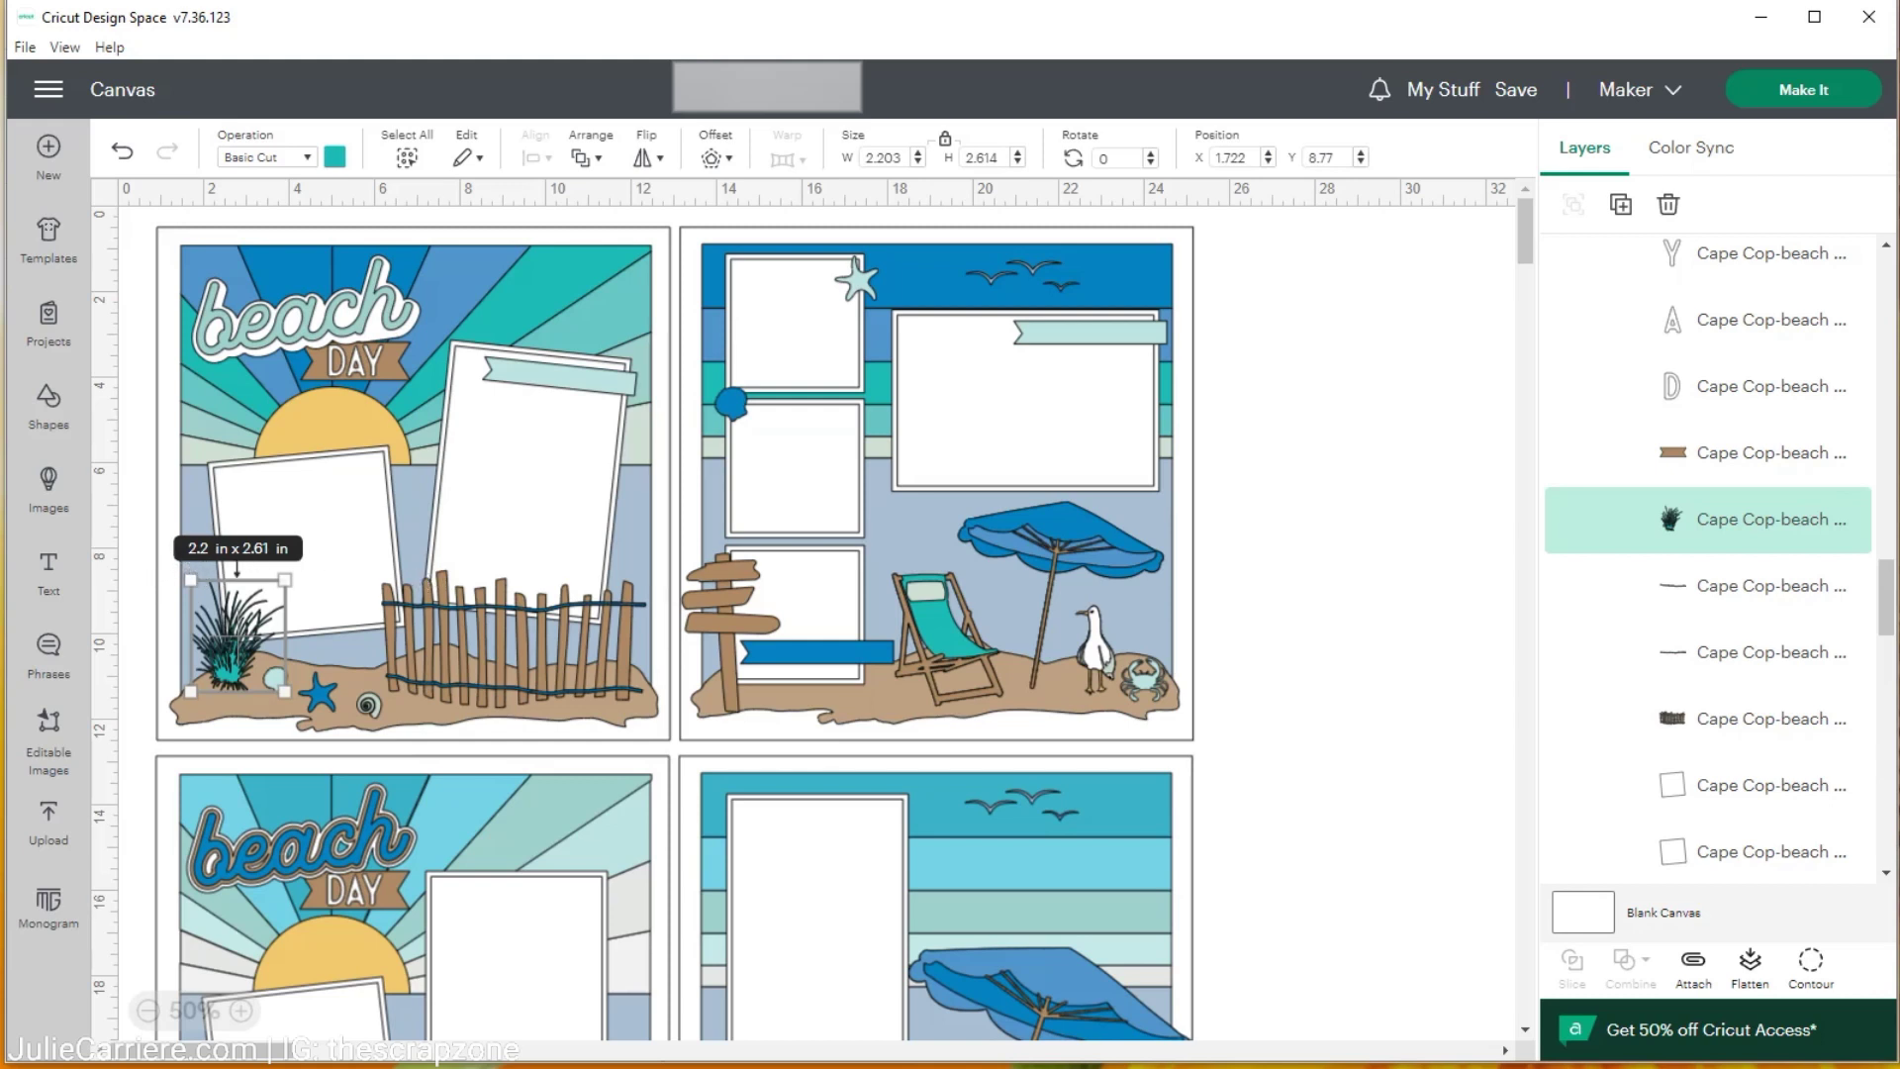
# Select the large beach grass layer inside the lower layout's group and view its available material colours
pyautogui.scroll(-3, 284, 622)
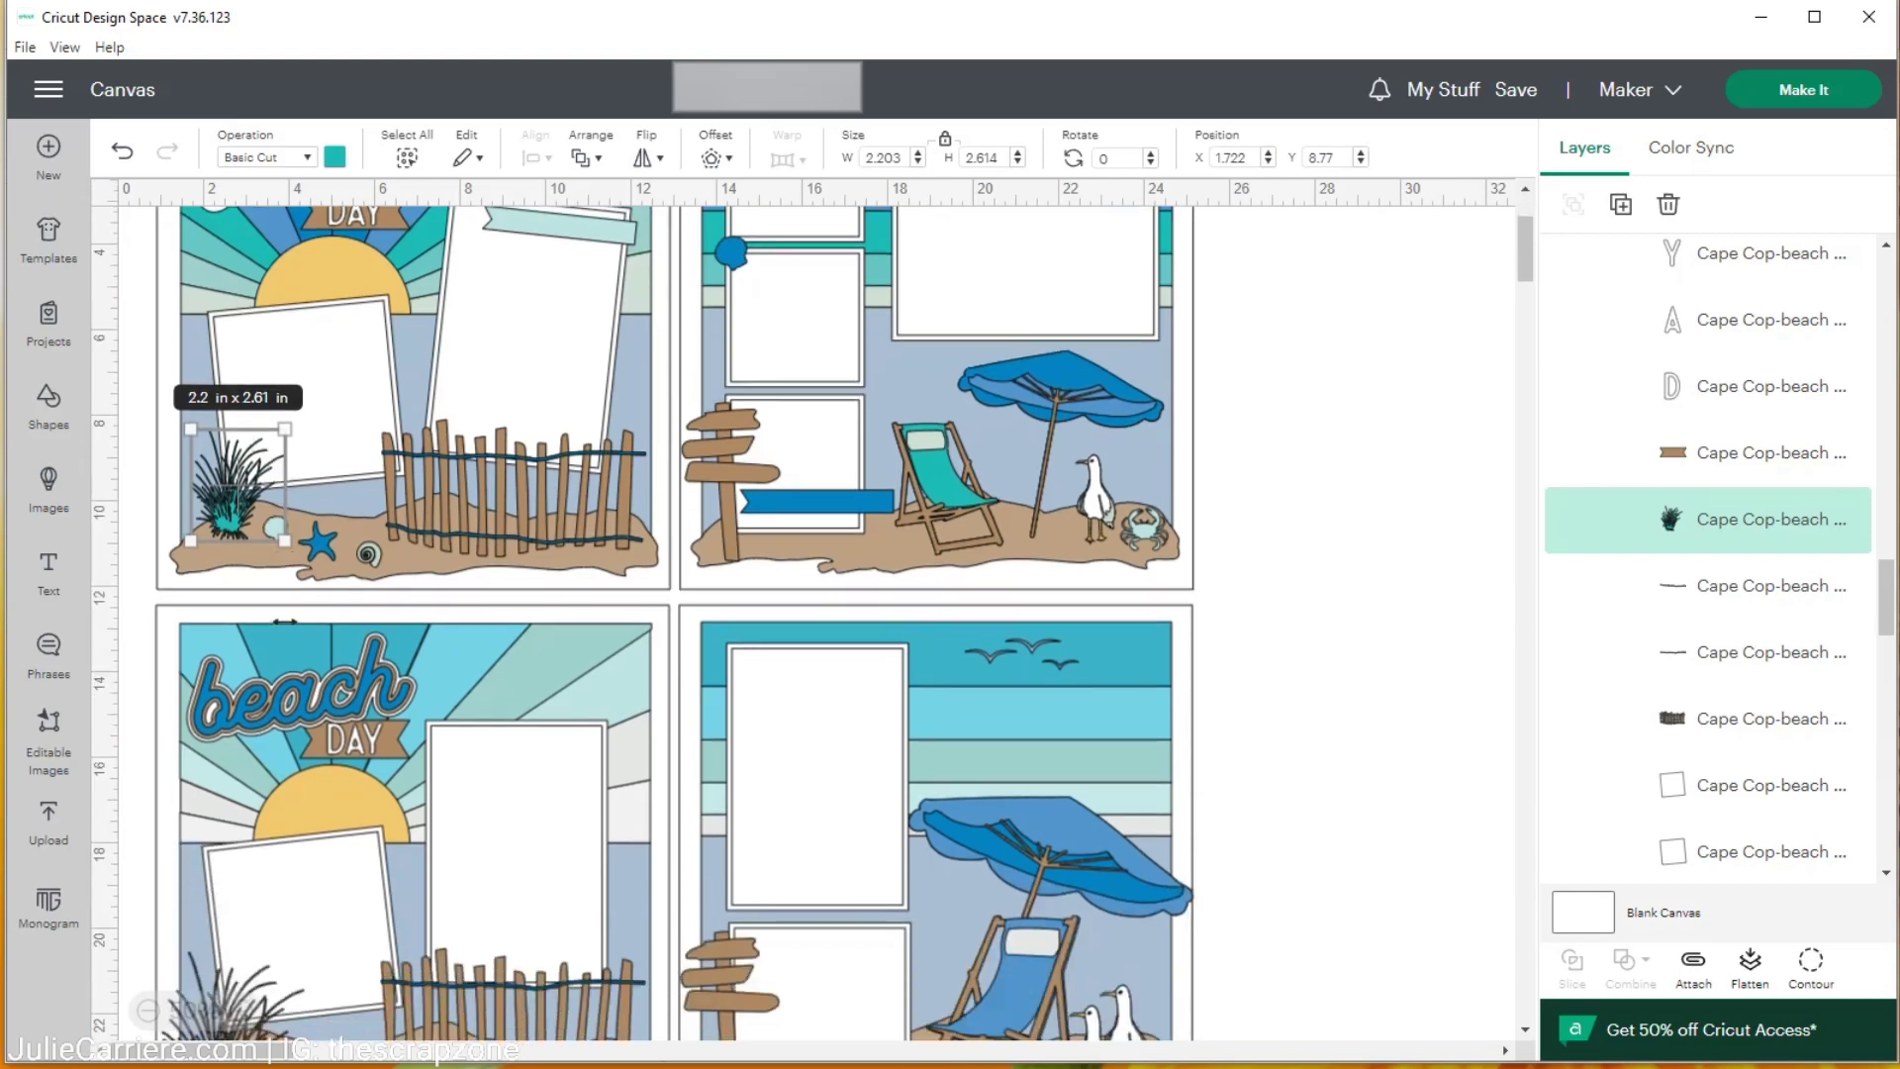
pyautogui.scroll(-2, 284, 621)
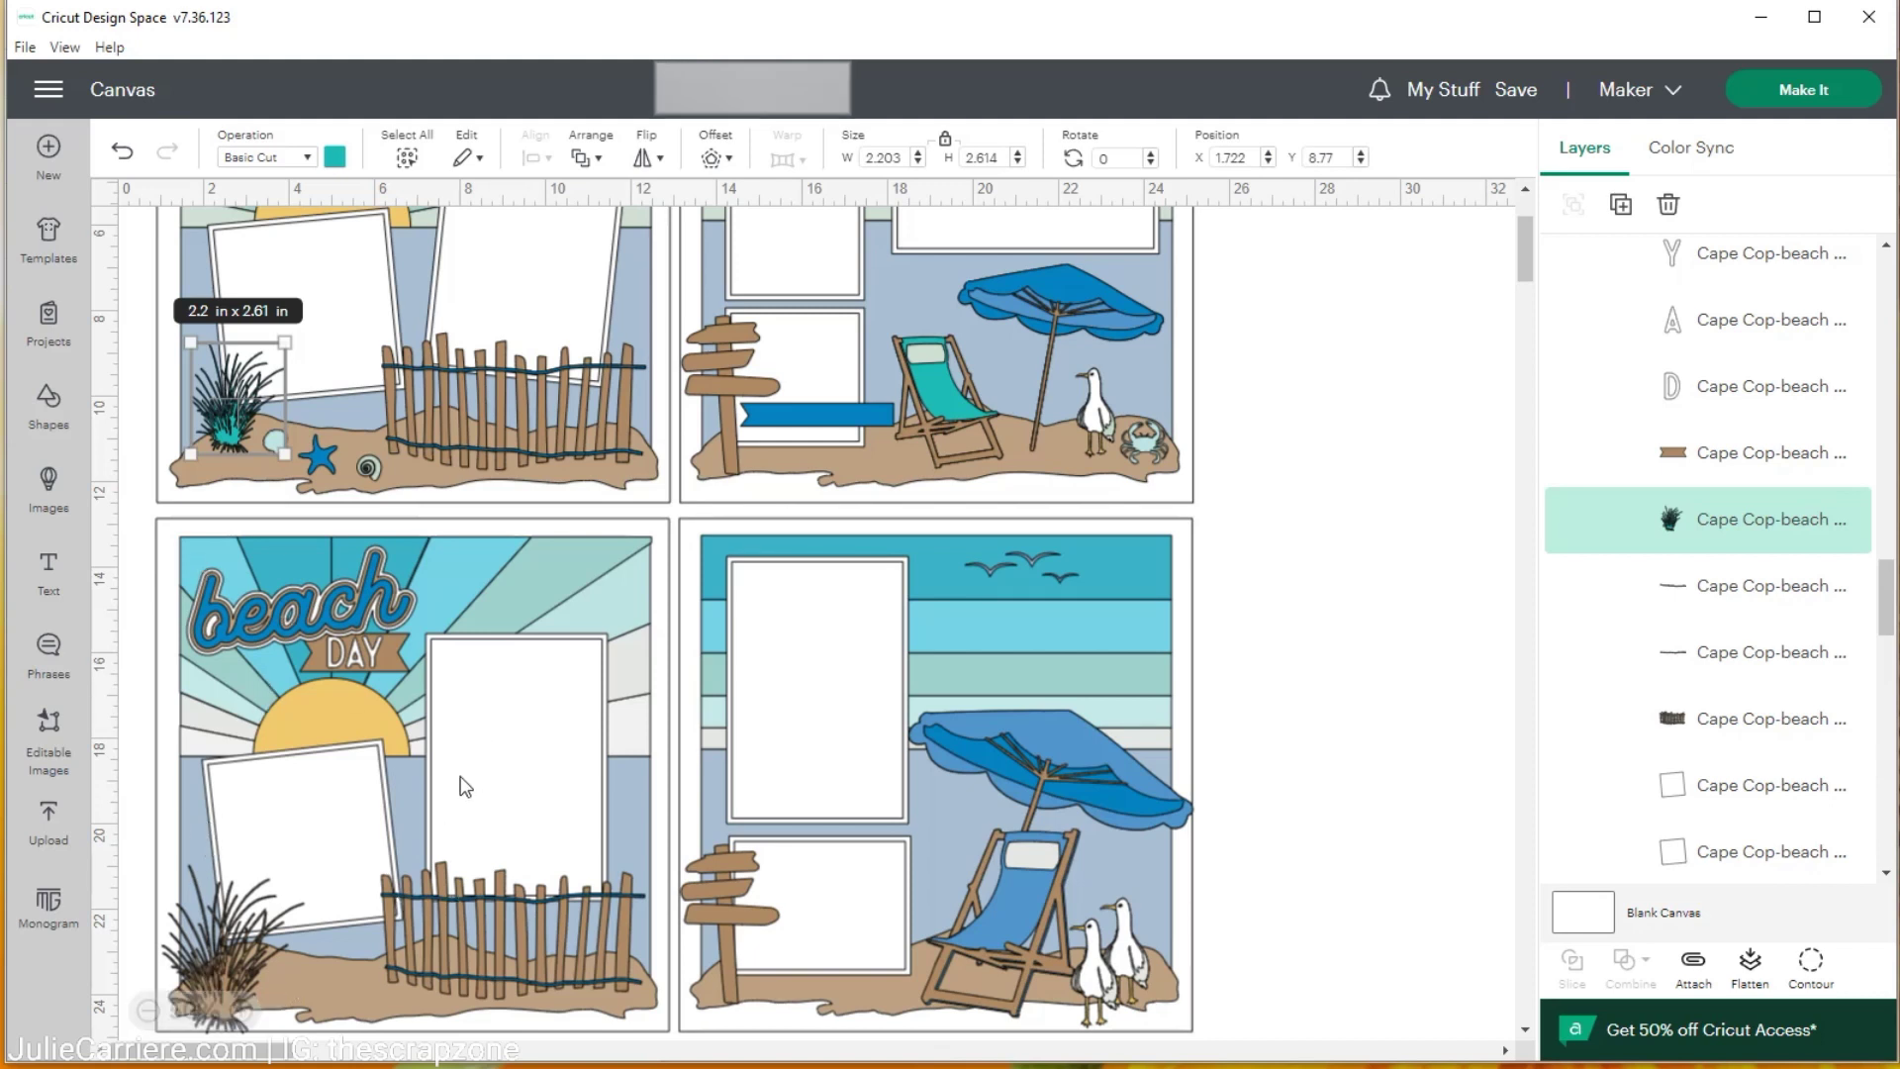
pyautogui.scroll(-3, 446, 779)
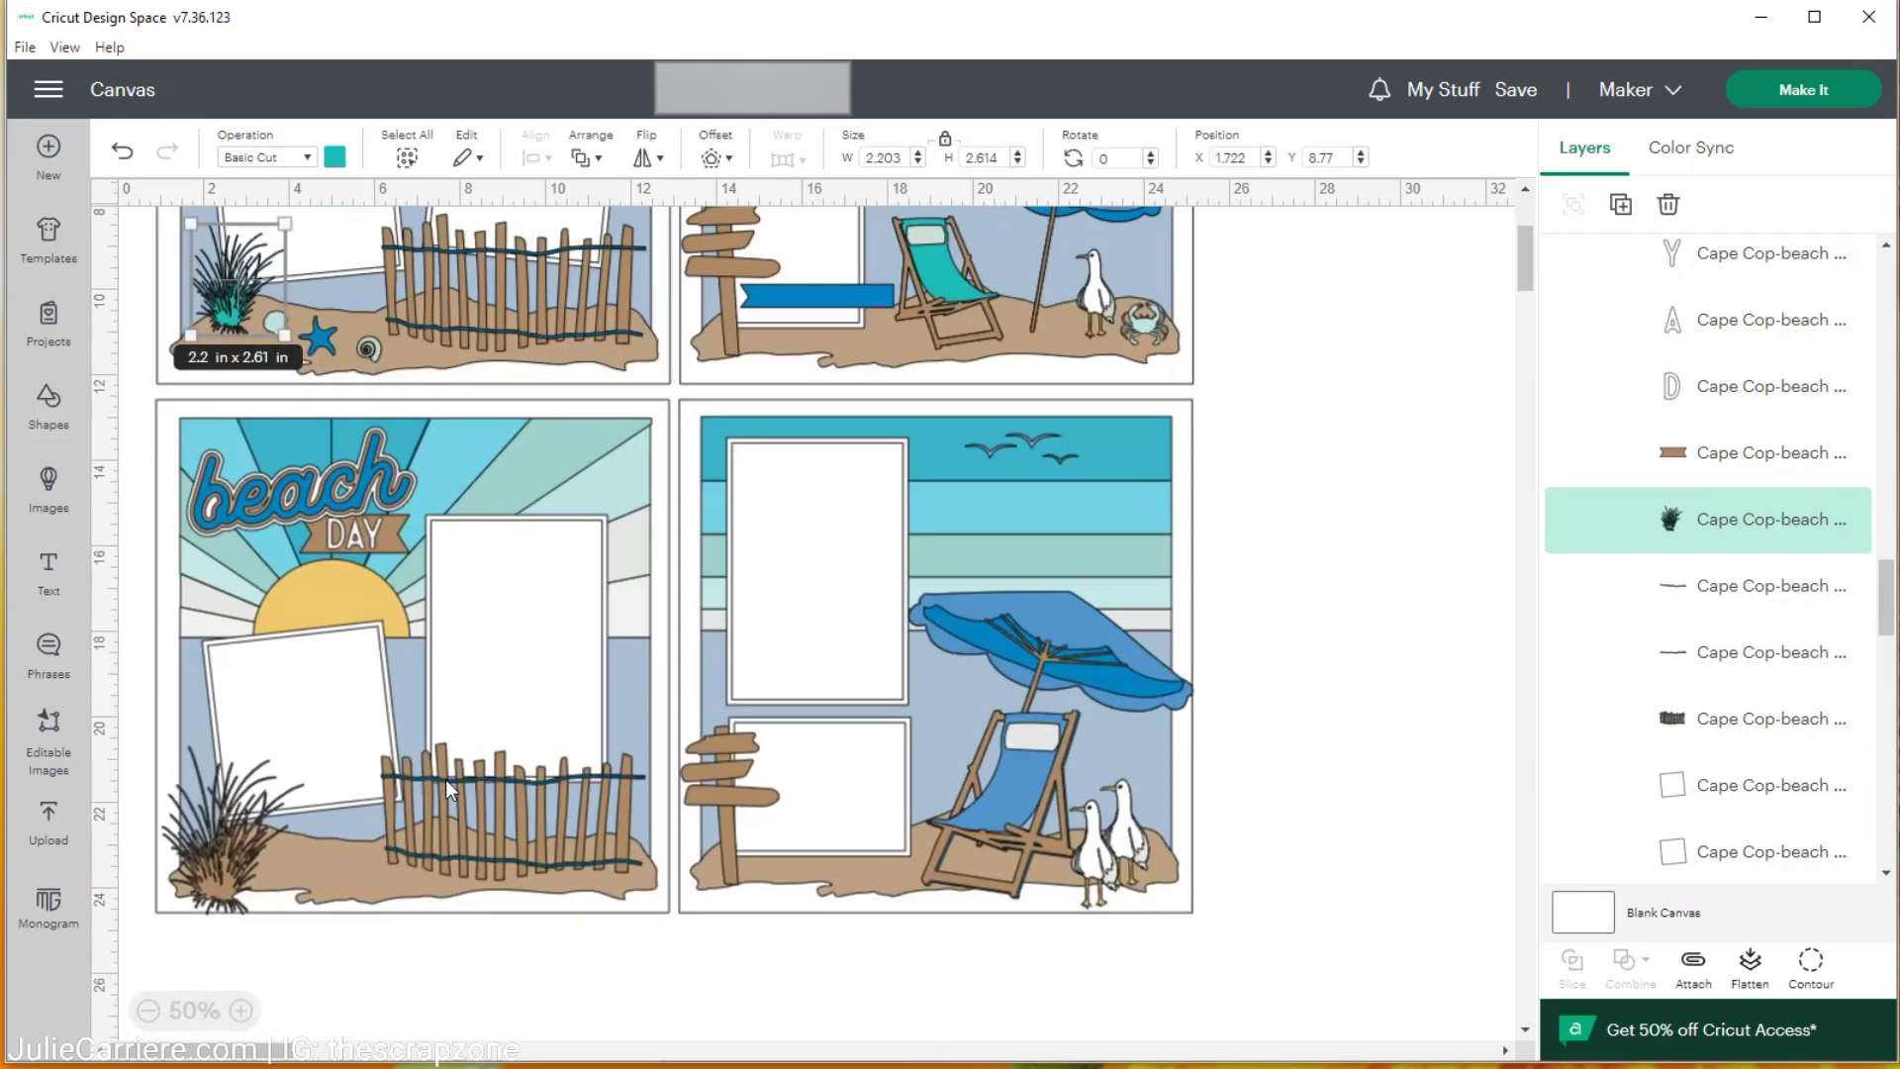
pyautogui.scroll(2, 445, 780)
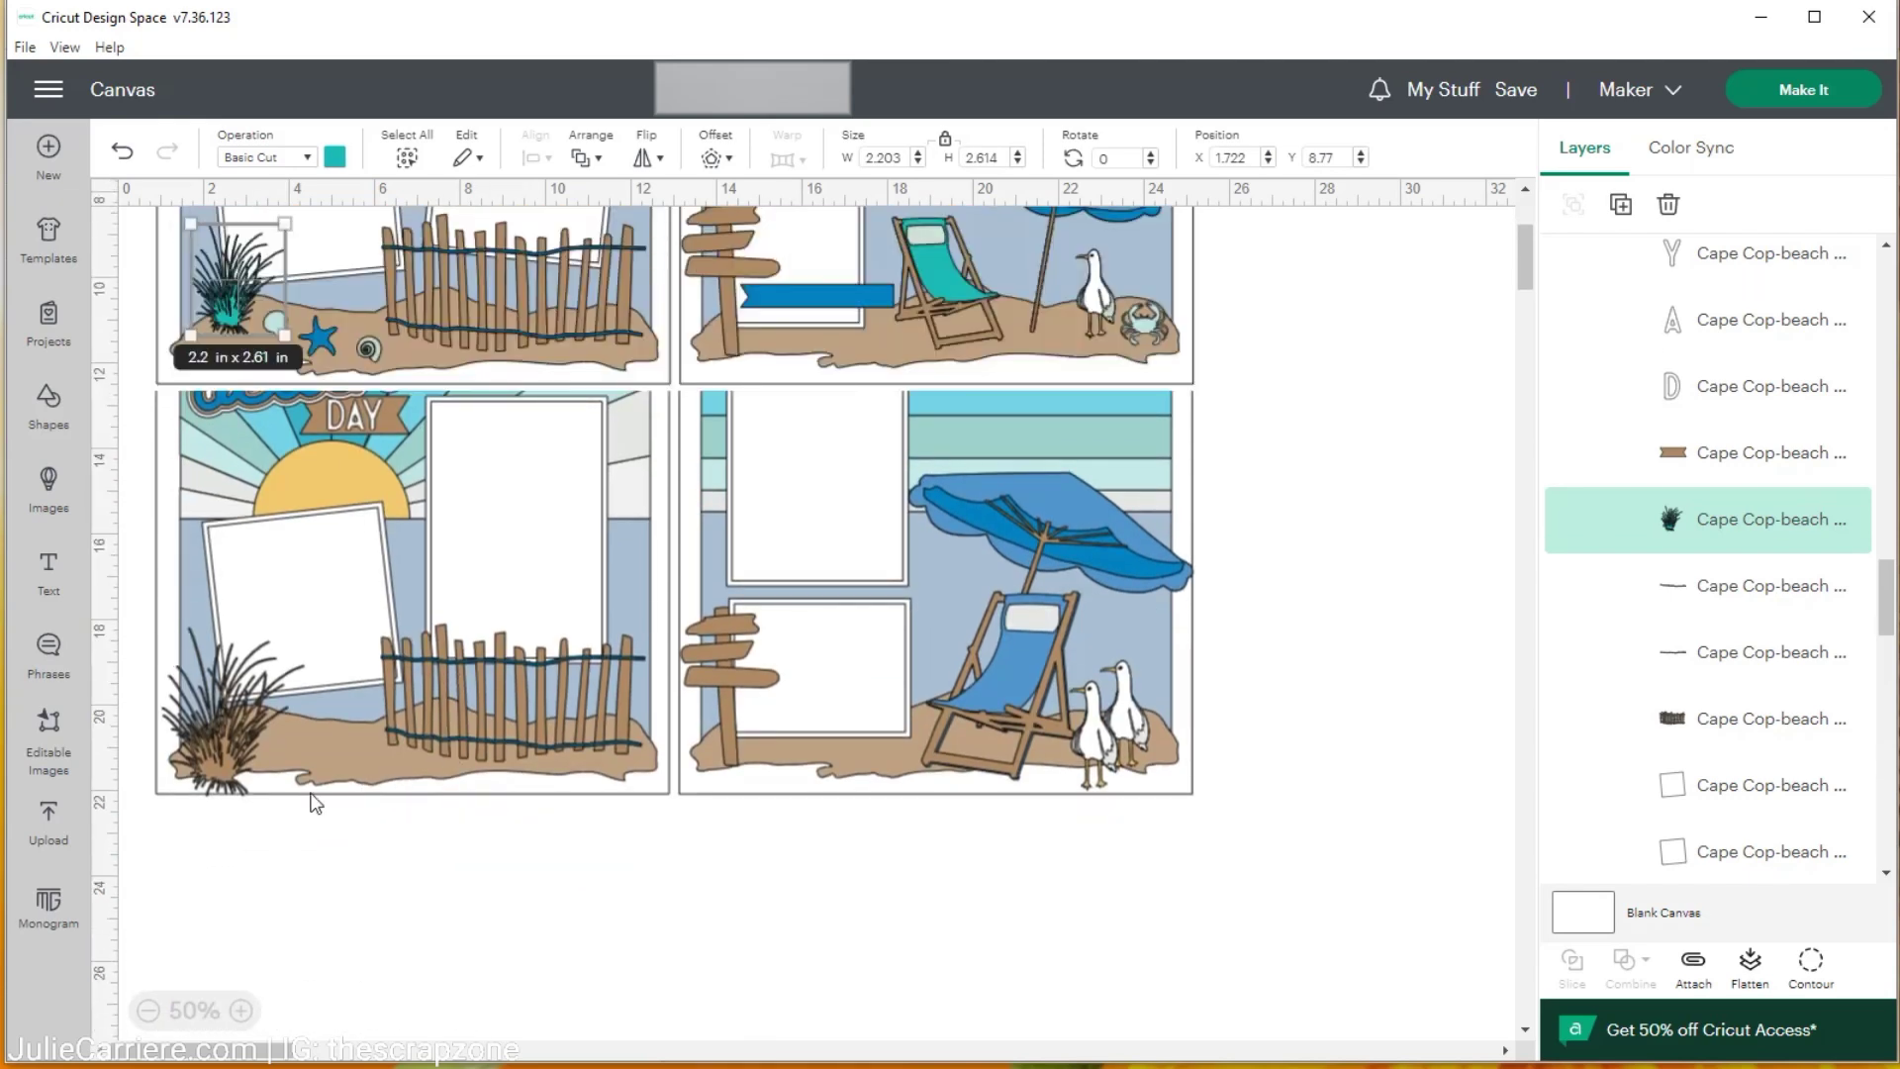
pyautogui.click(229, 749)
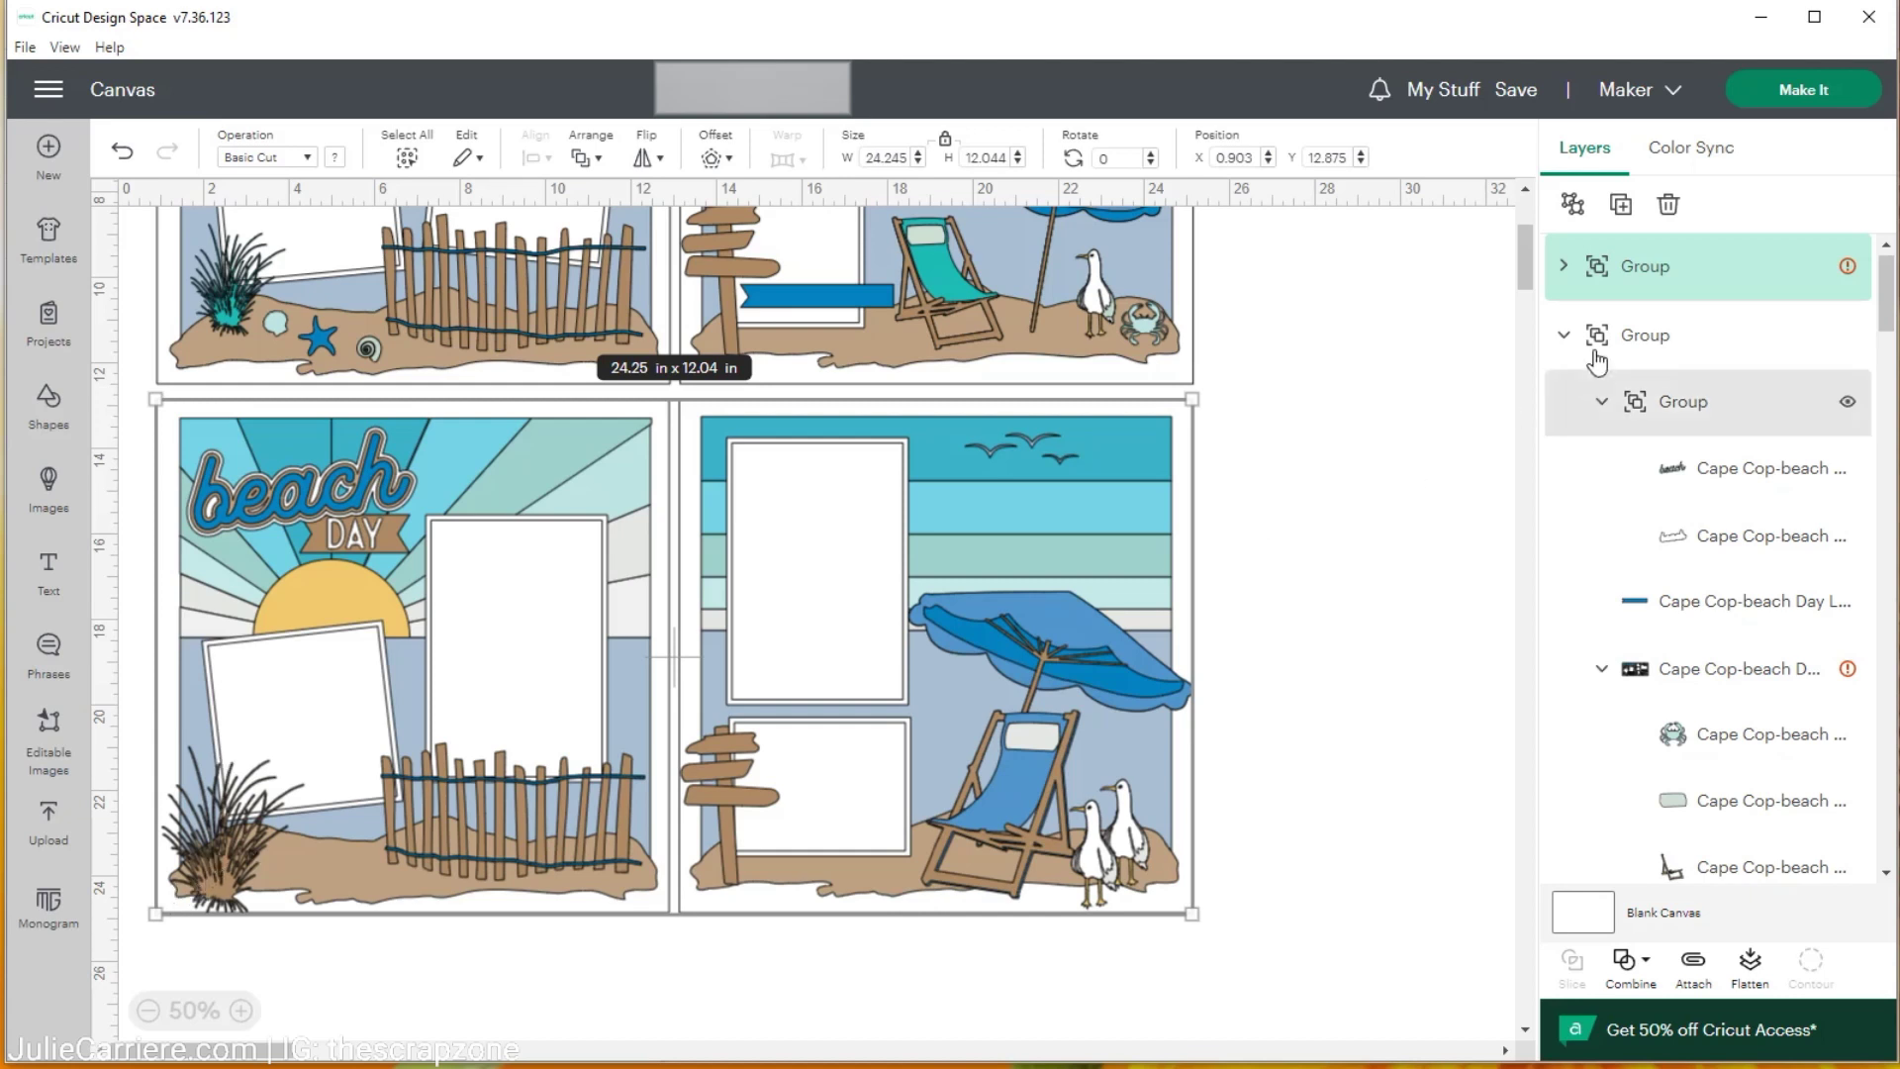
pyautogui.click(1563, 335)
pyautogui.click(1564, 274)
pyautogui.scroll(-5, 1623, 445)
pyautogui.scroll(-10, 1638, 481)
pyautogui.scroll(-10, 1639, 480)
pyautogui.scroll(-10, 1638, 481)
pyautogui.scroll(-10, 1638, 480)
pyautogui.click(235, 847)
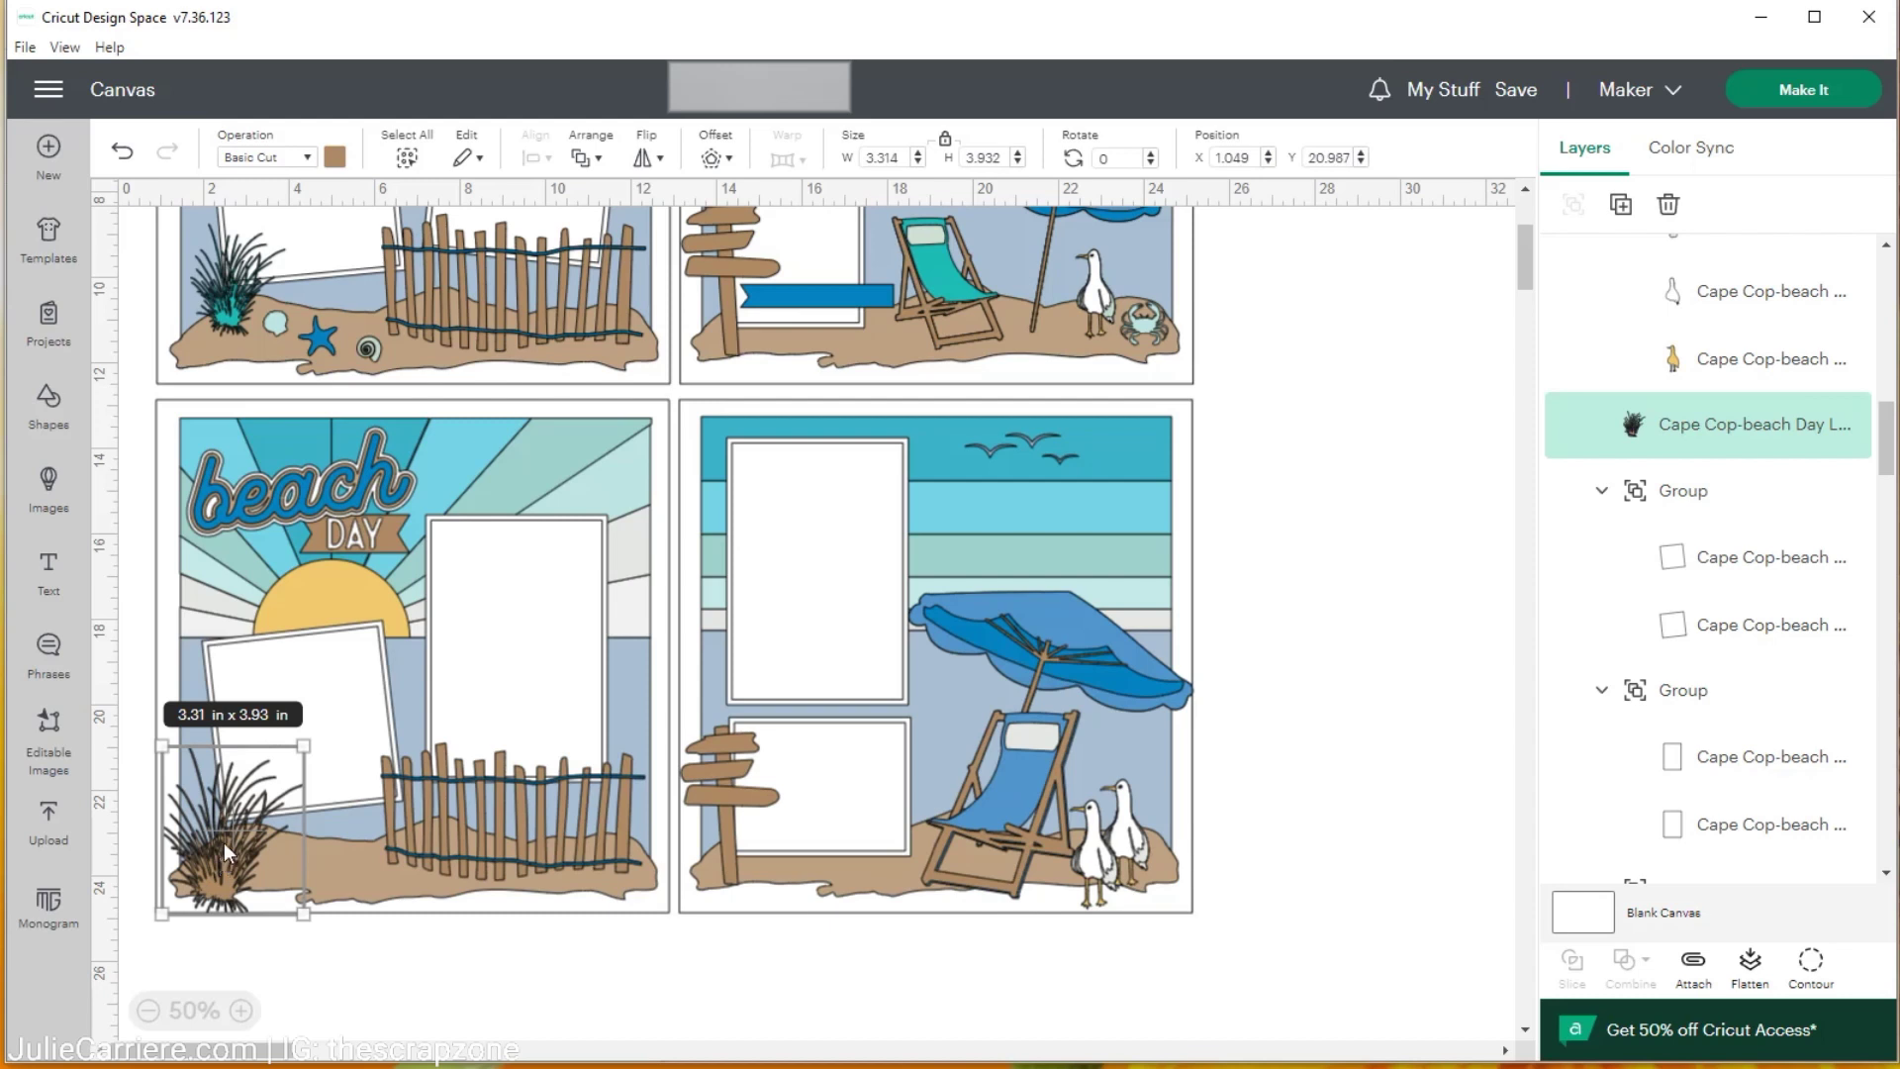
pyautogui.click(335, 156)
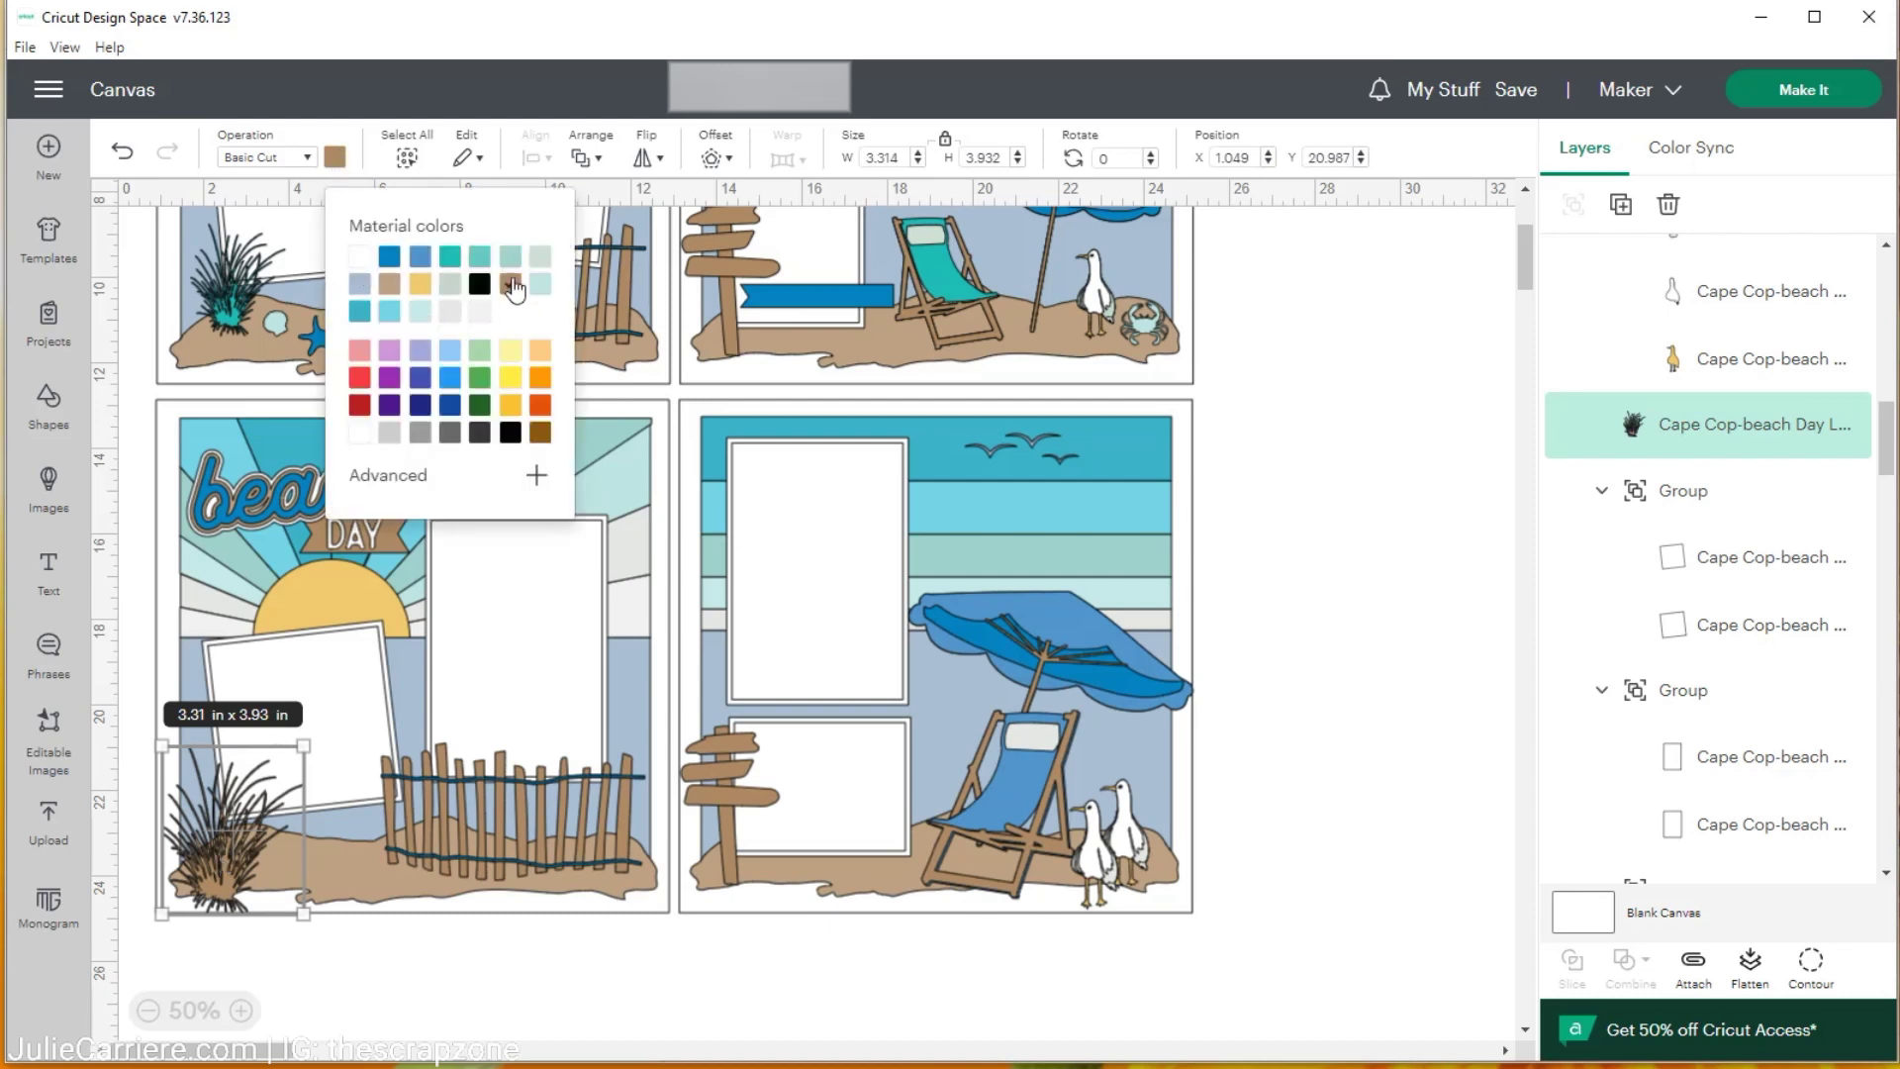
pyautogui.click(267, 364)
# Compare the upper and lower Beach Day layouts: their background colours, titles, photo frames and beach elements
pyautogui.scroll(5, 275, 370)
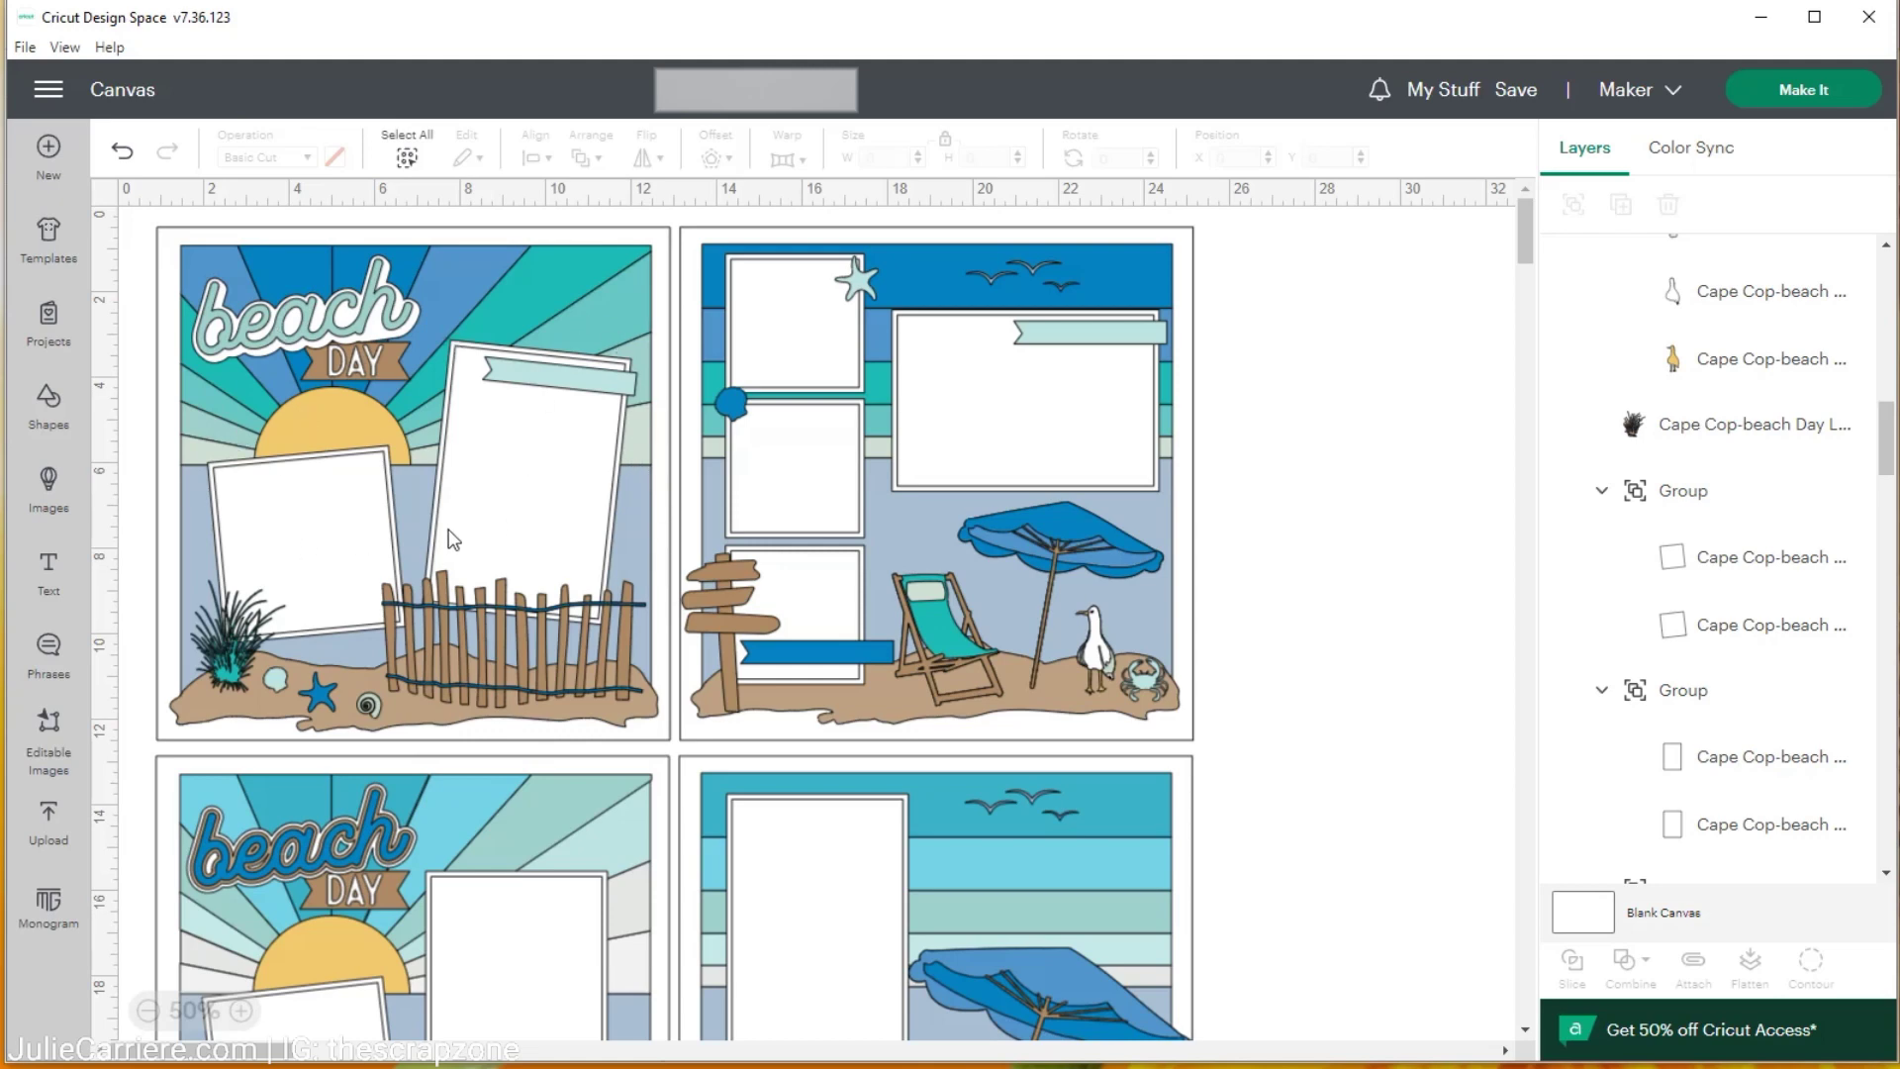
pyautogui.scroll(-4, 386, 576)
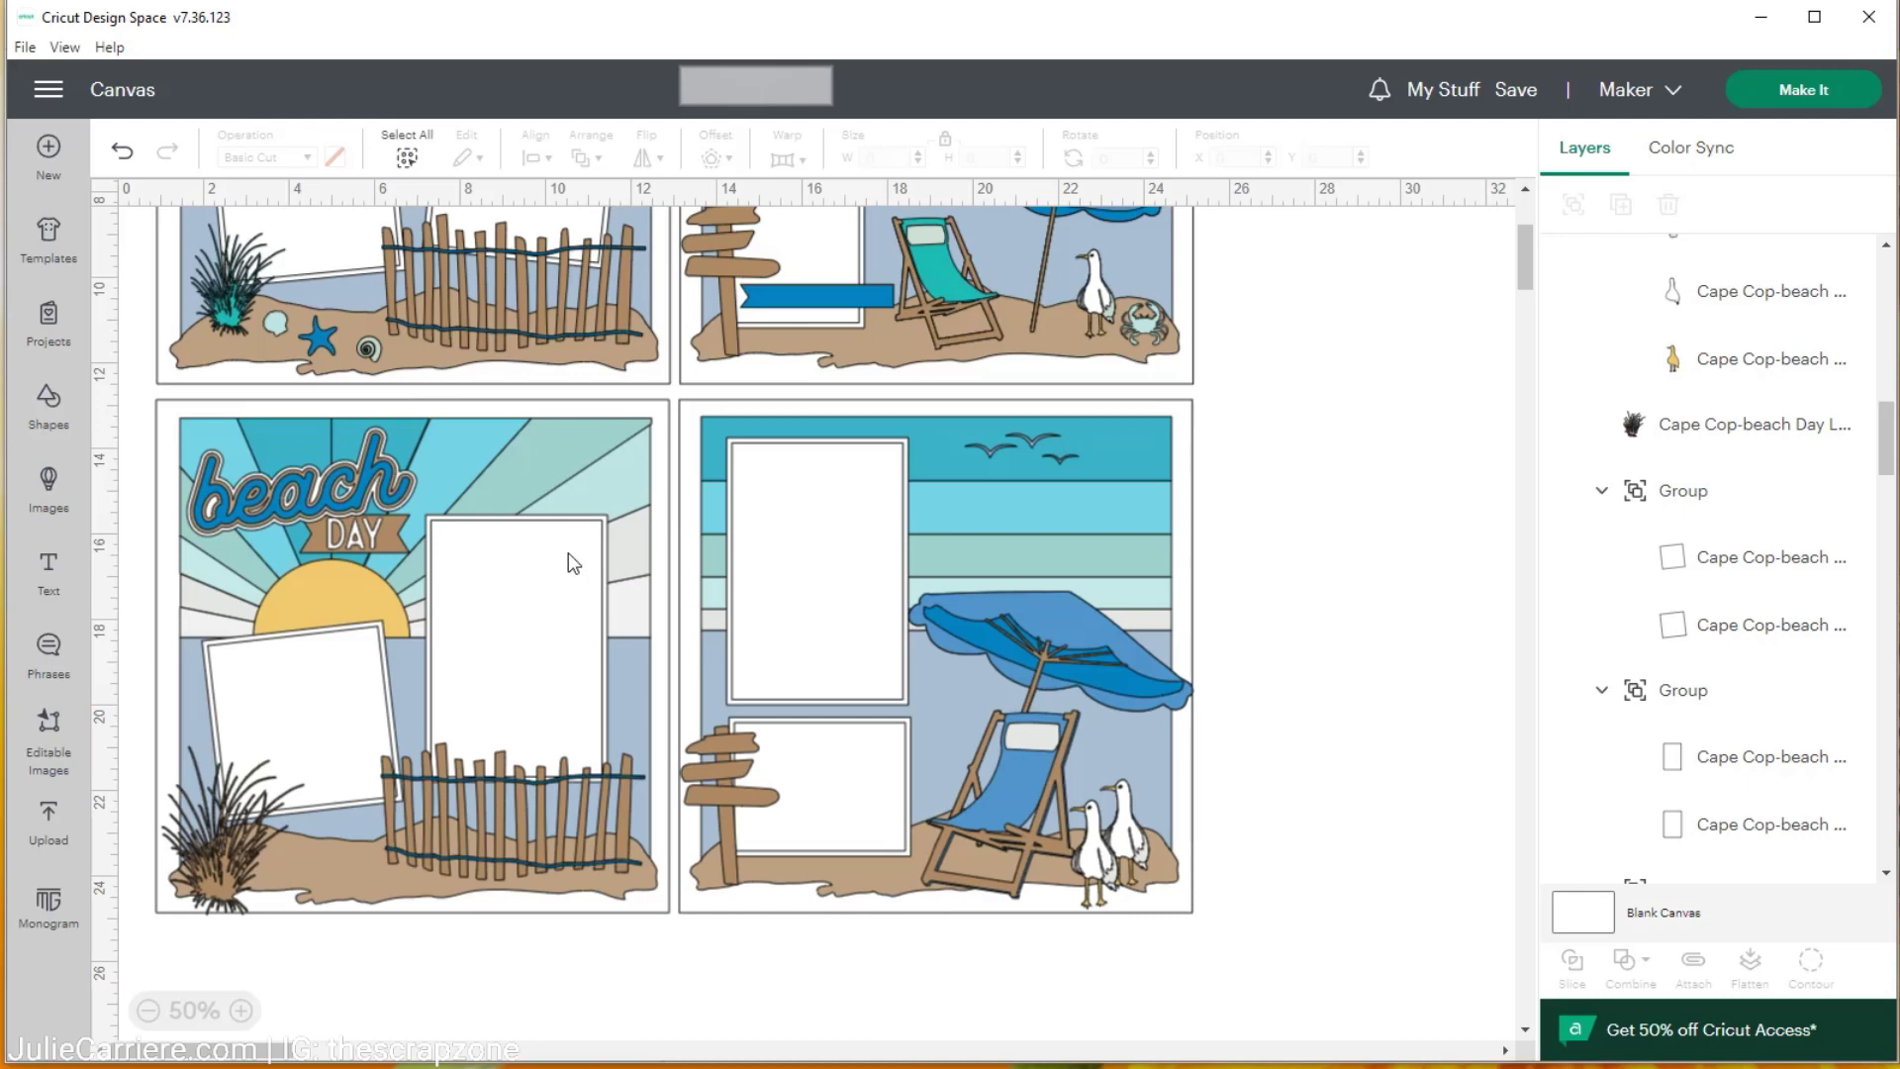
pyautogui.scroll(5, 543, 322)
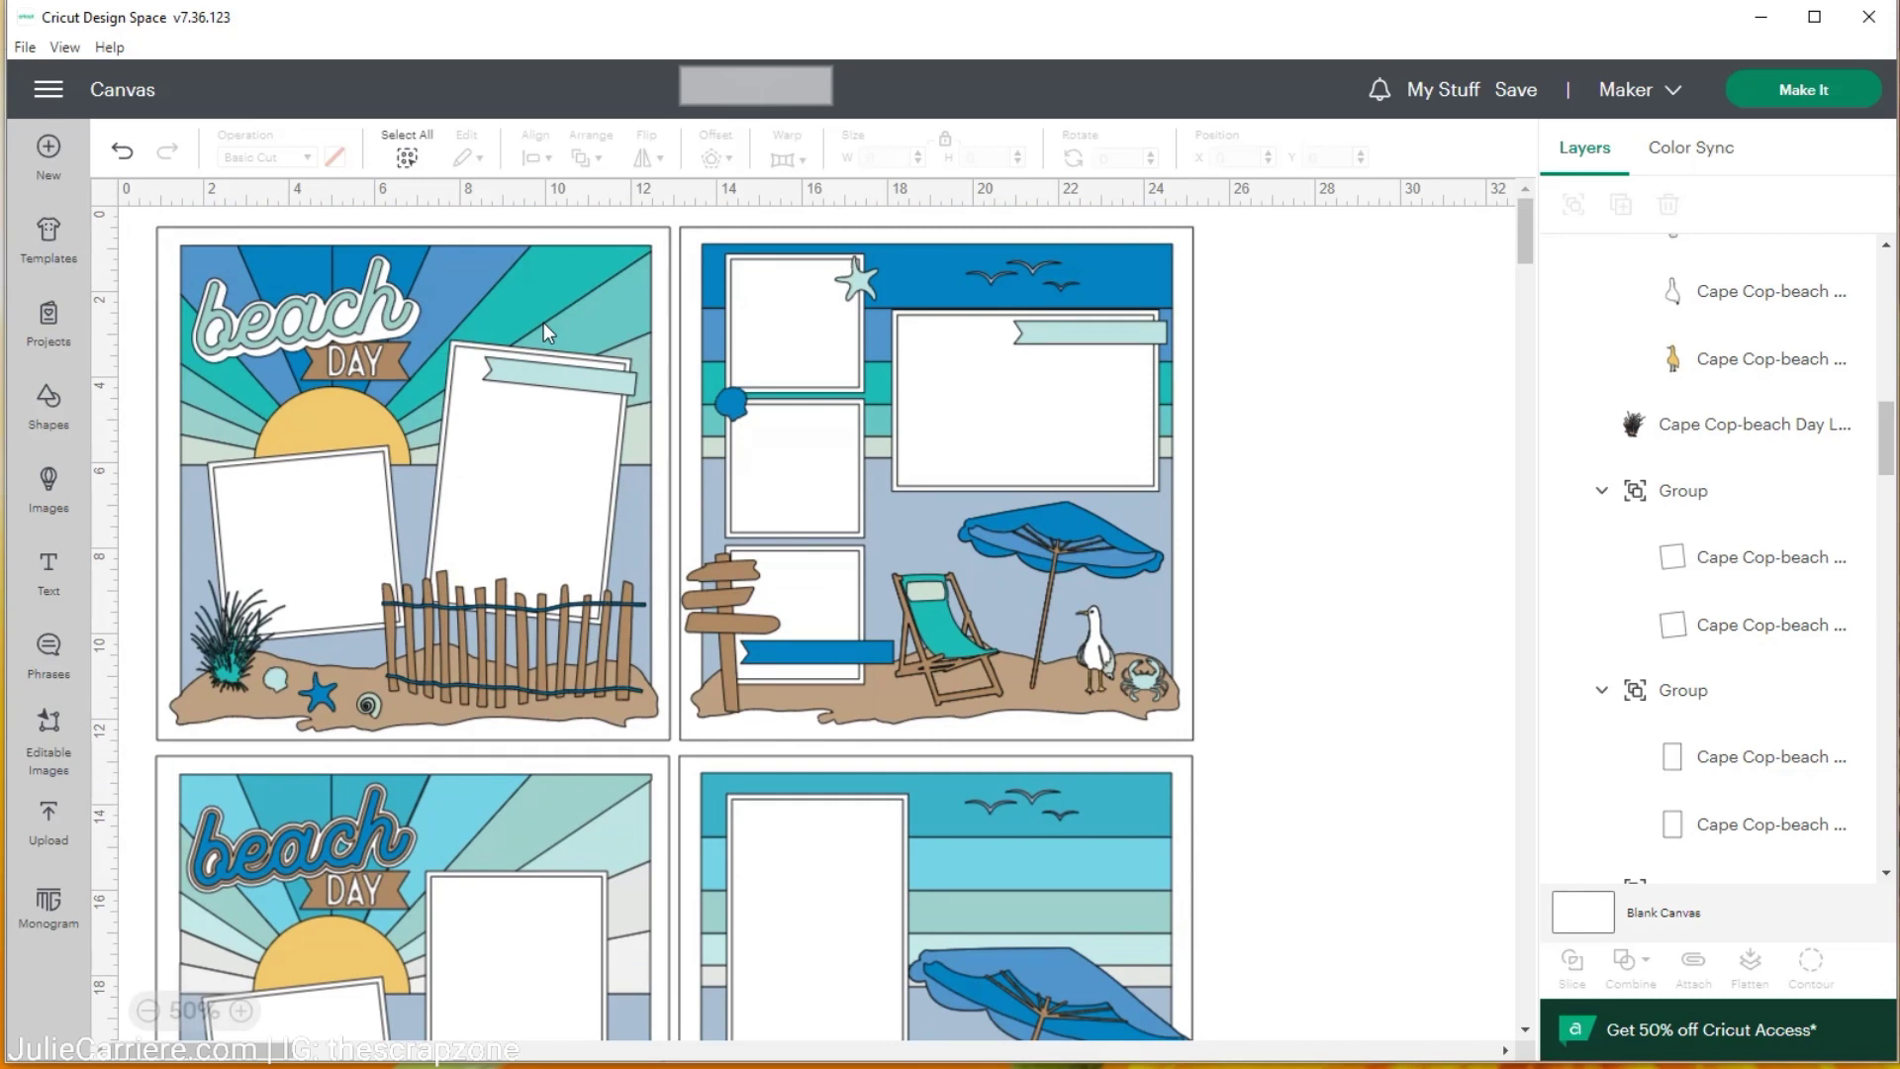
pyautogui.scroll(-3, 540, 336)
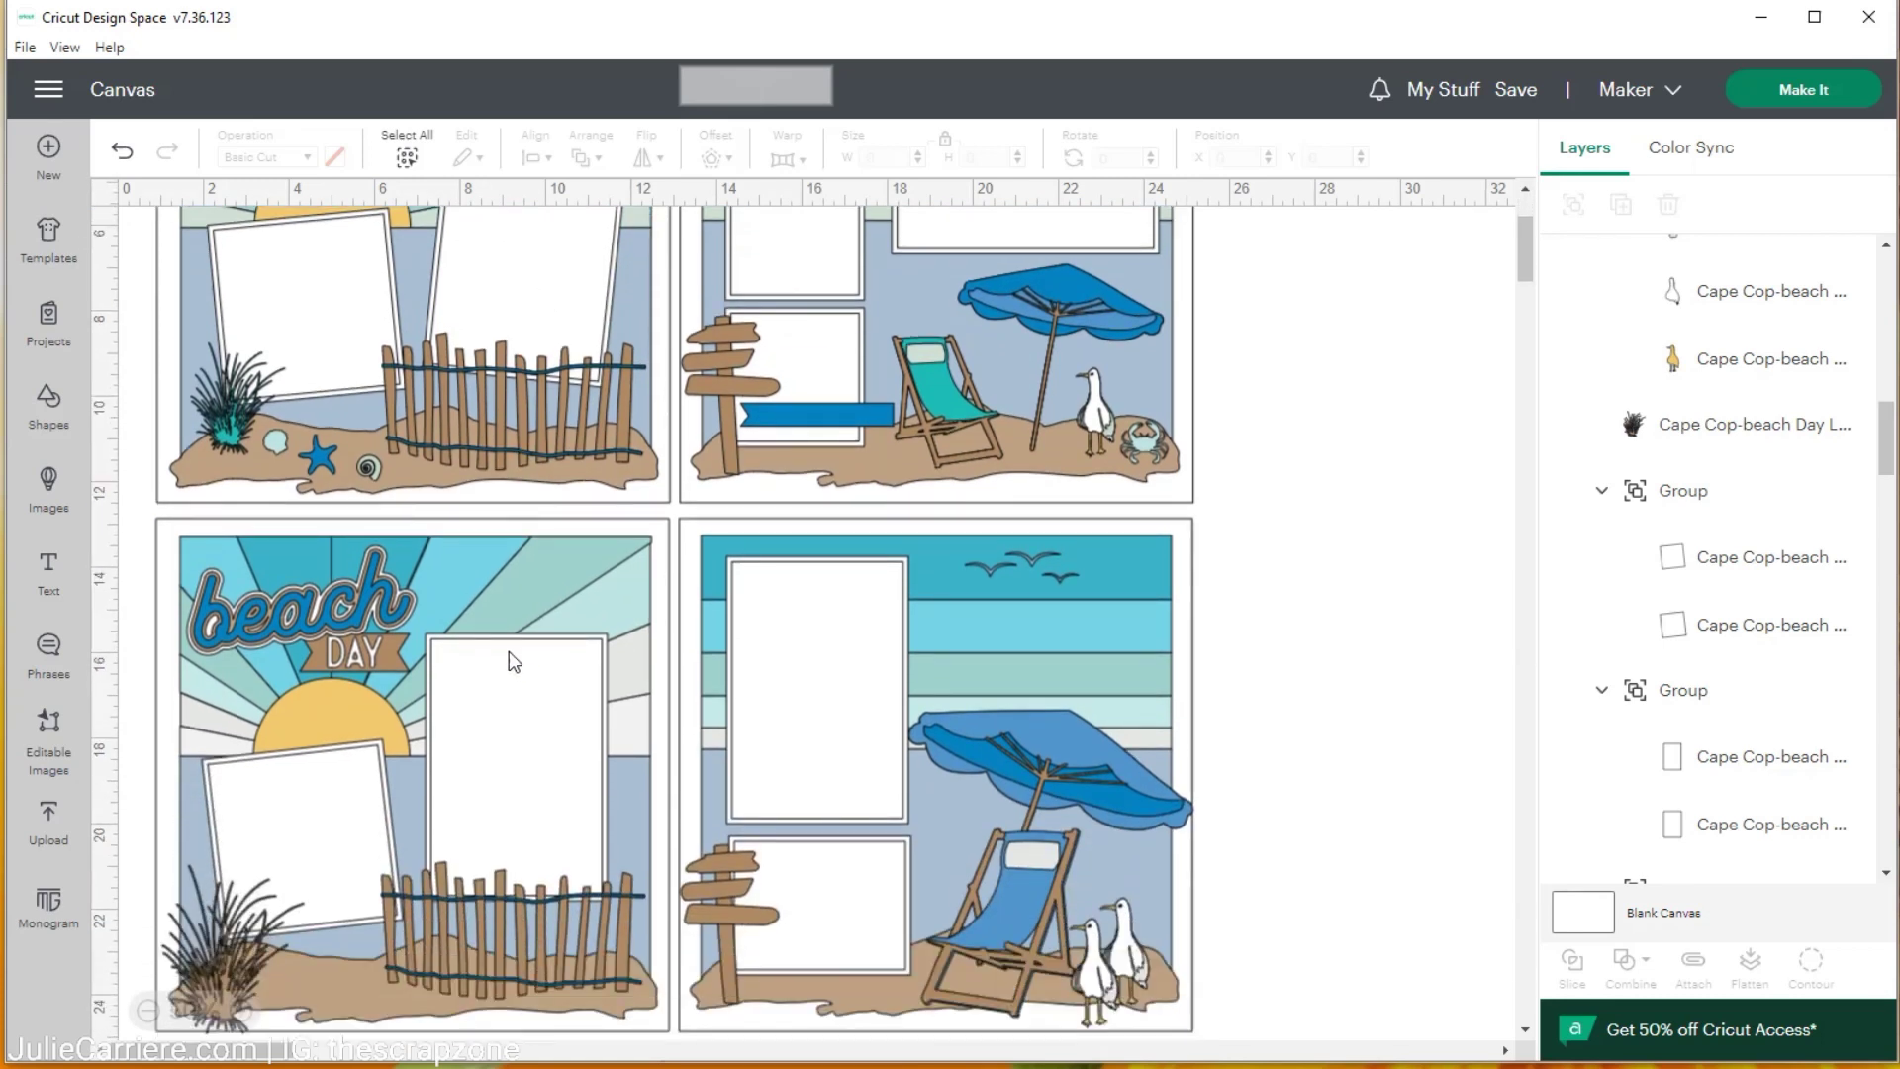
pyautogui.scroll(-3, 450, 692)
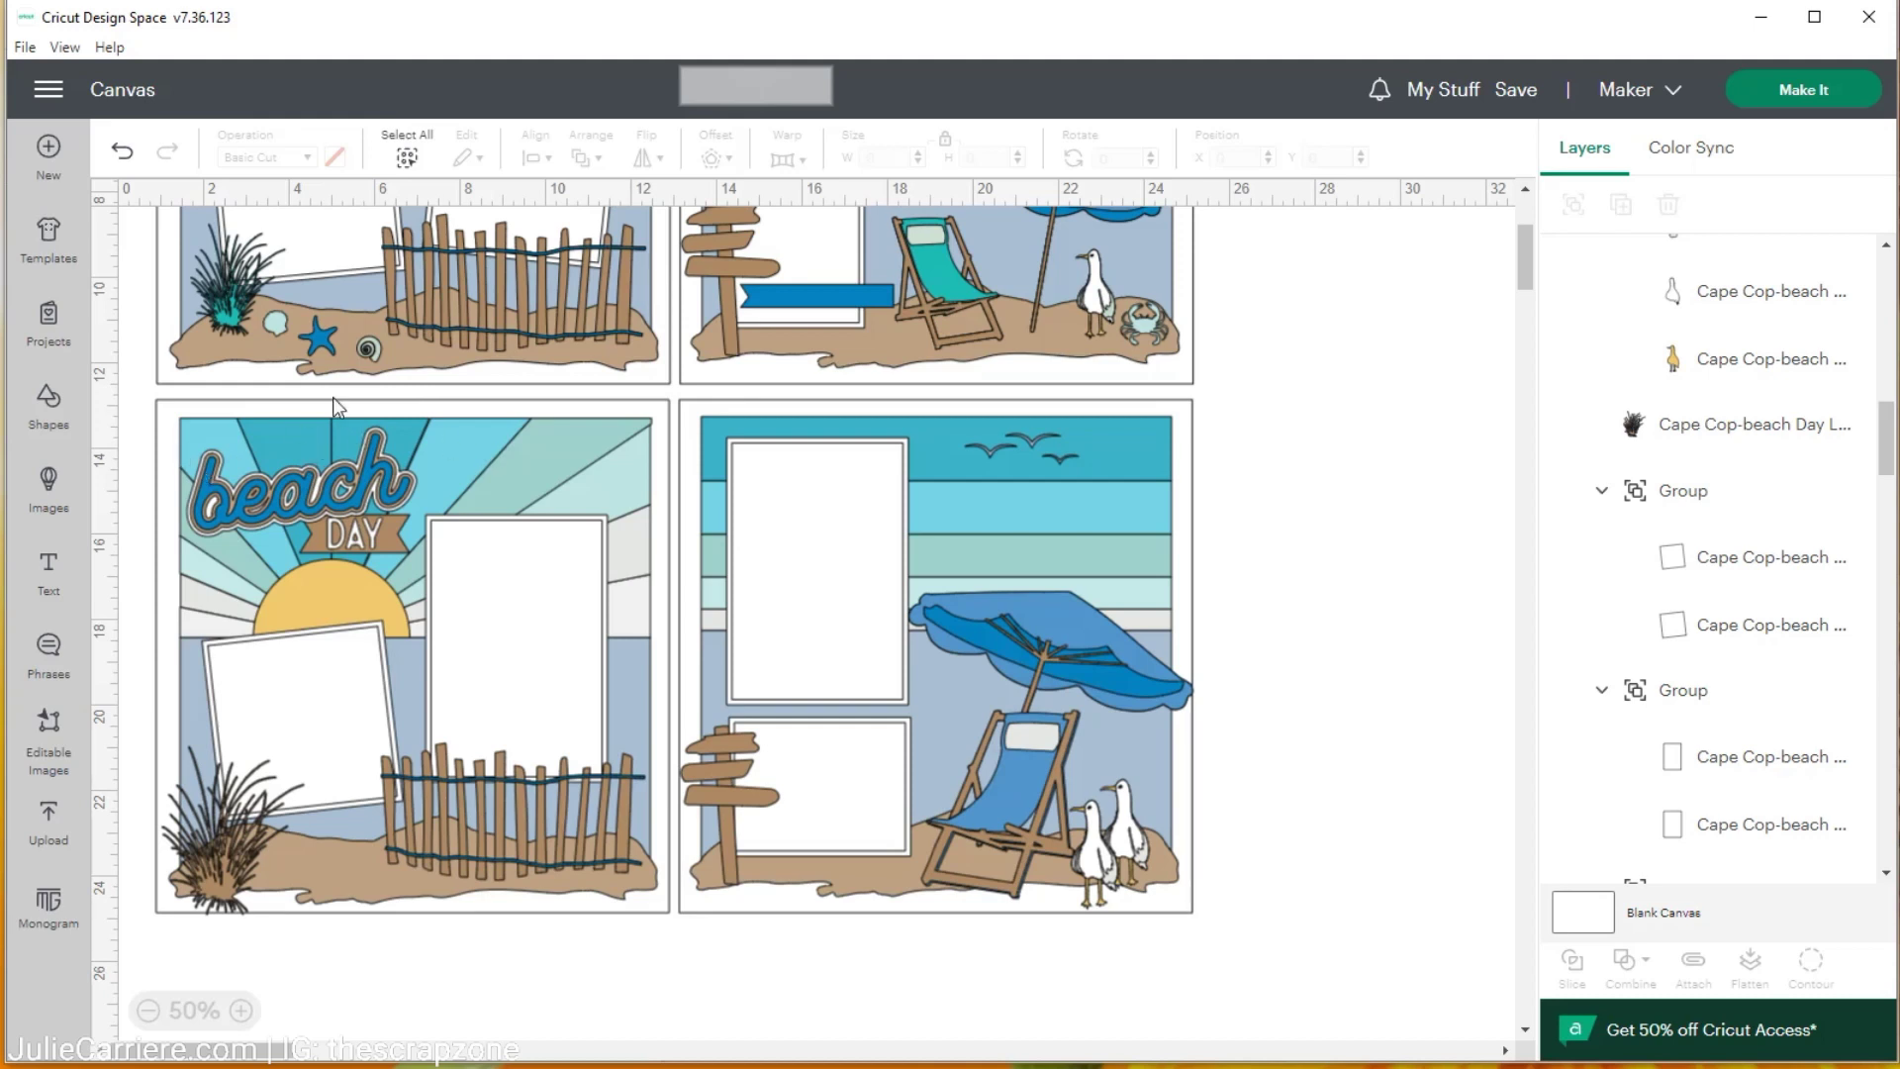
pyautogui.click(307, 438)
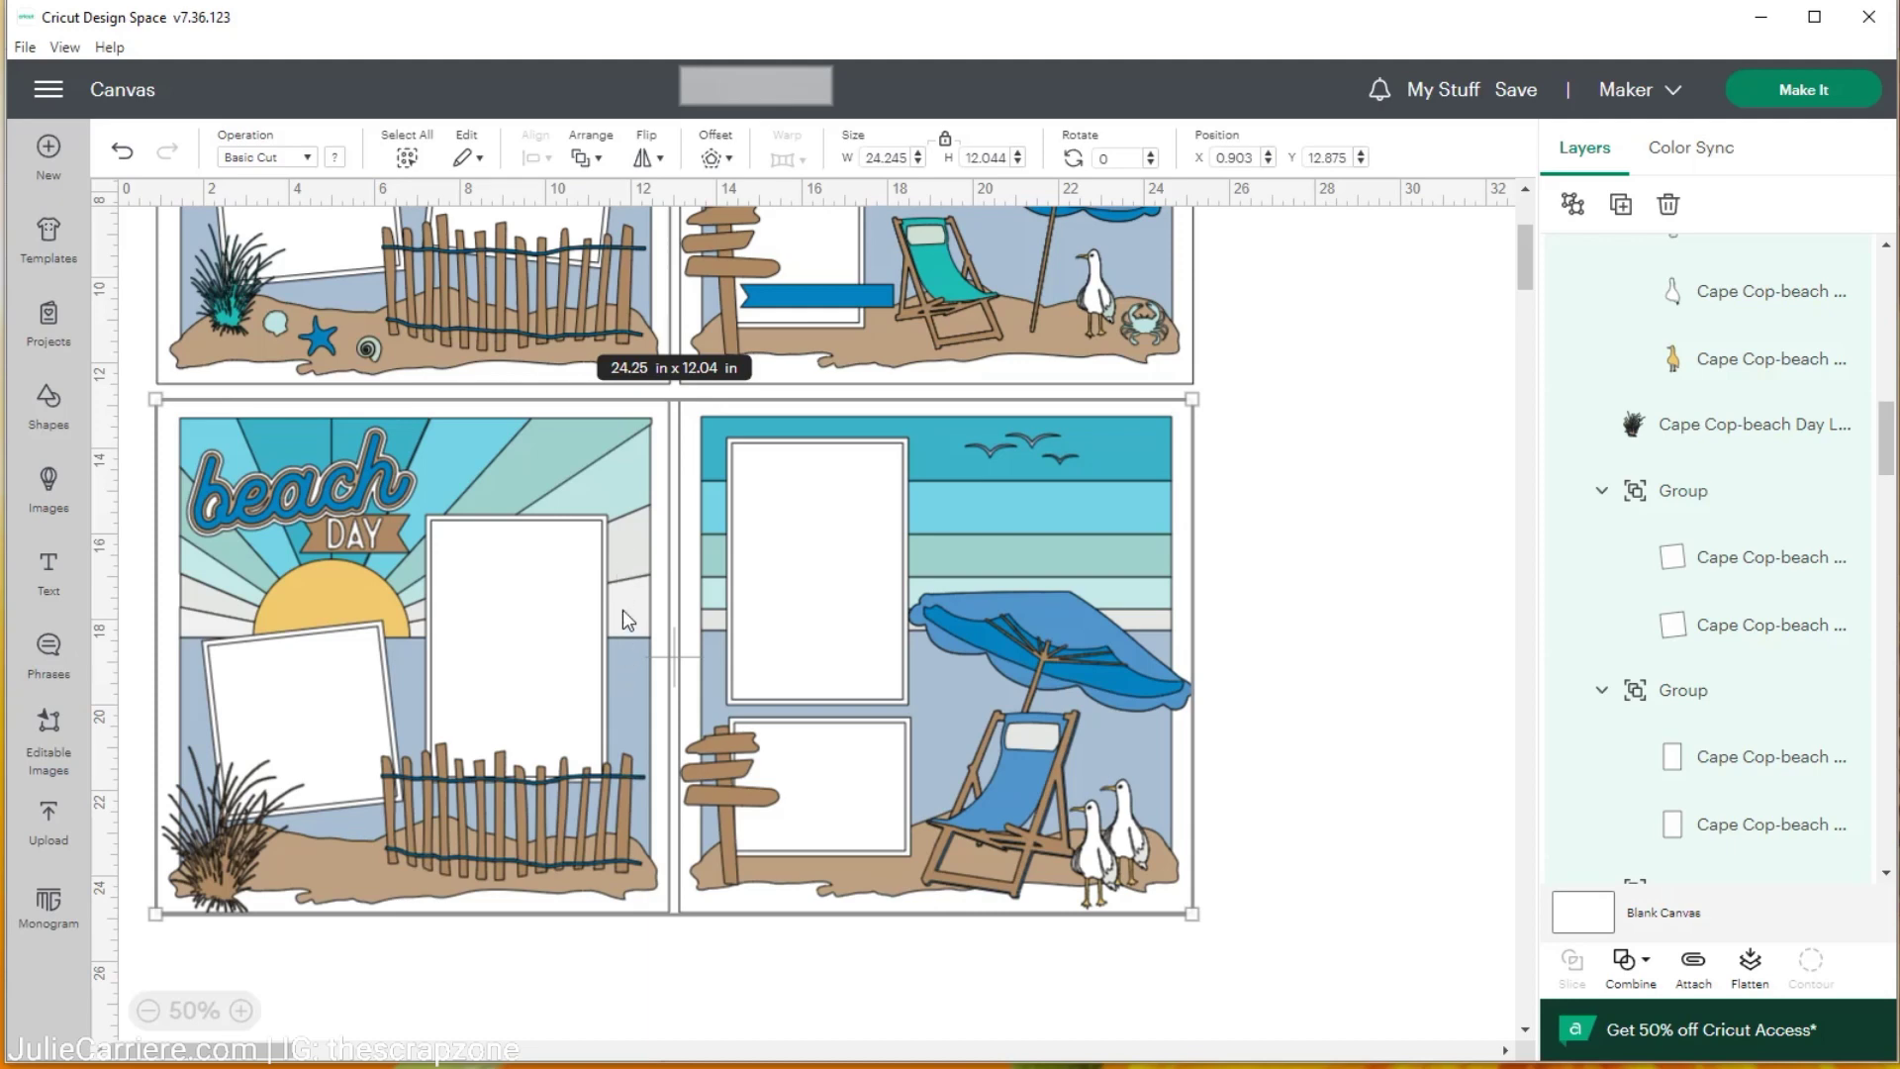
pyautogui.scroll(2, 624, 607)
pyautogui.scroll(2, 623, 608)
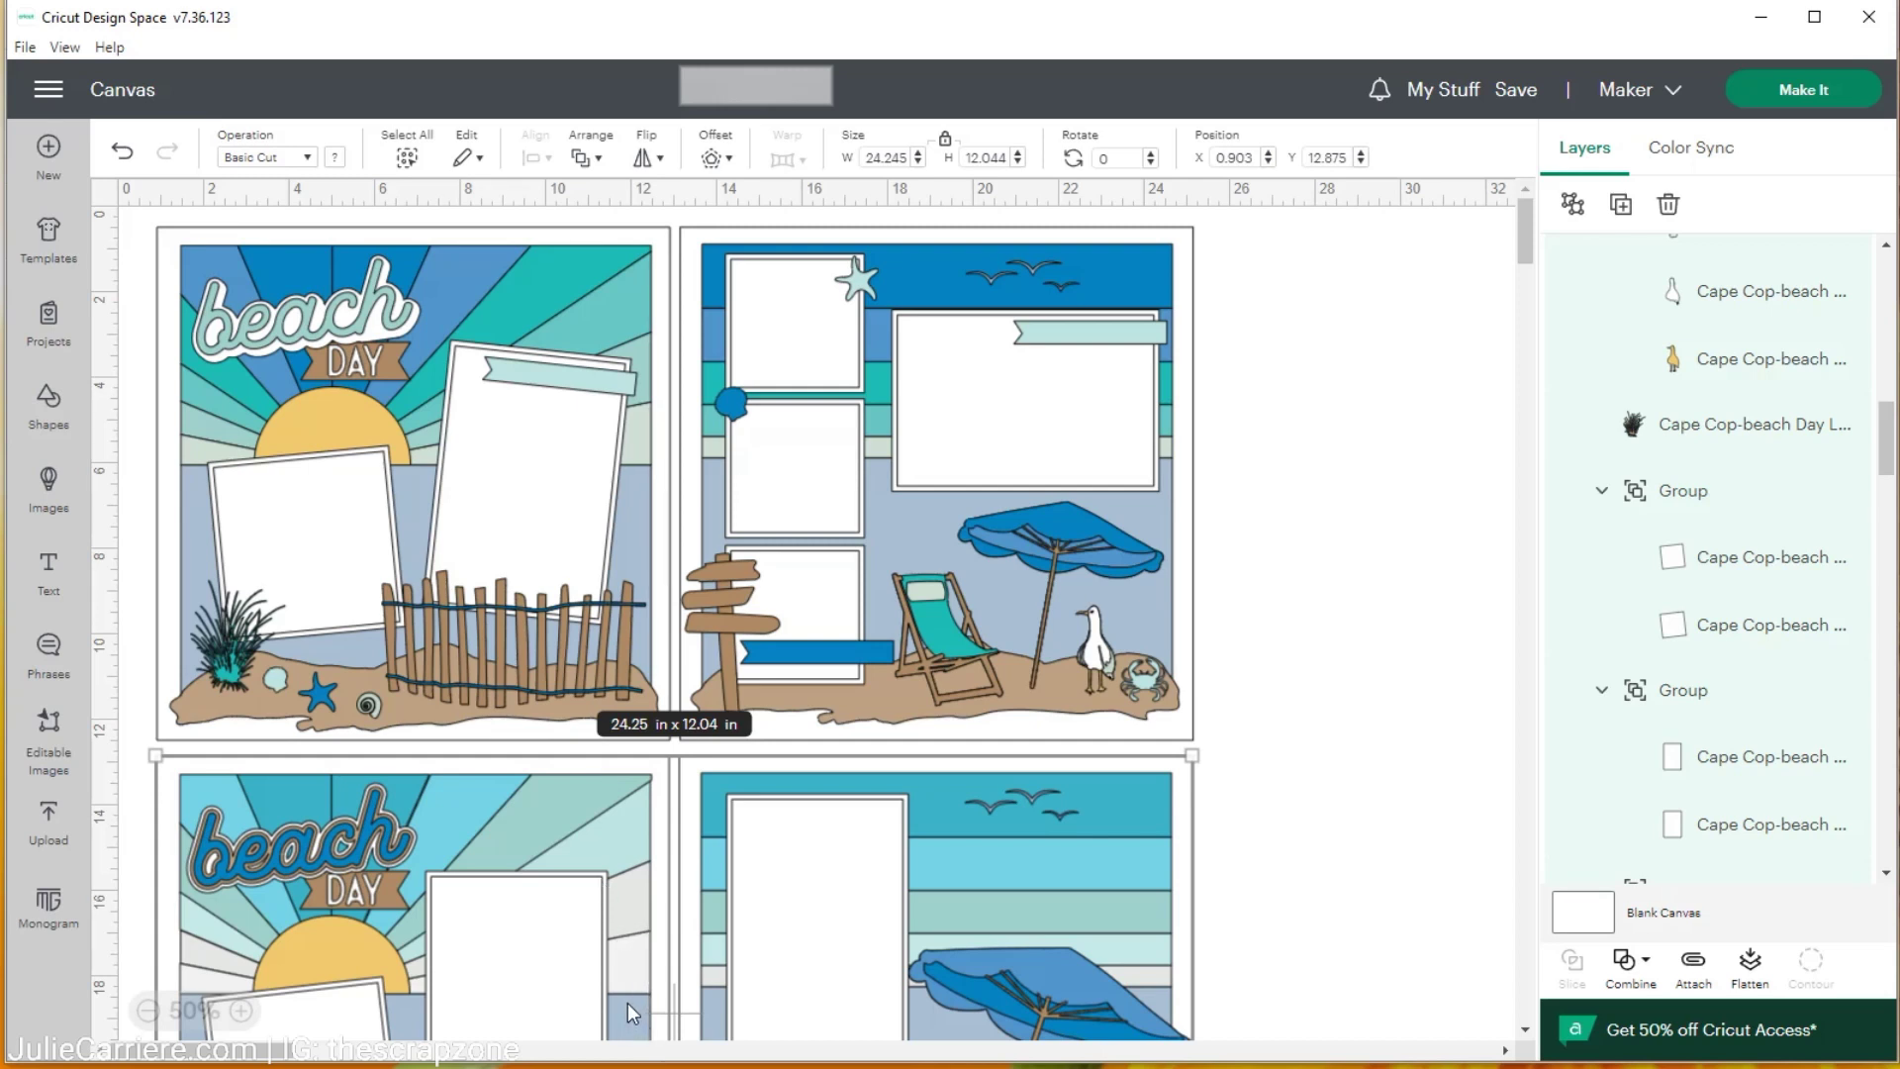
pyautogui.scroll(-2, 627, 1001)
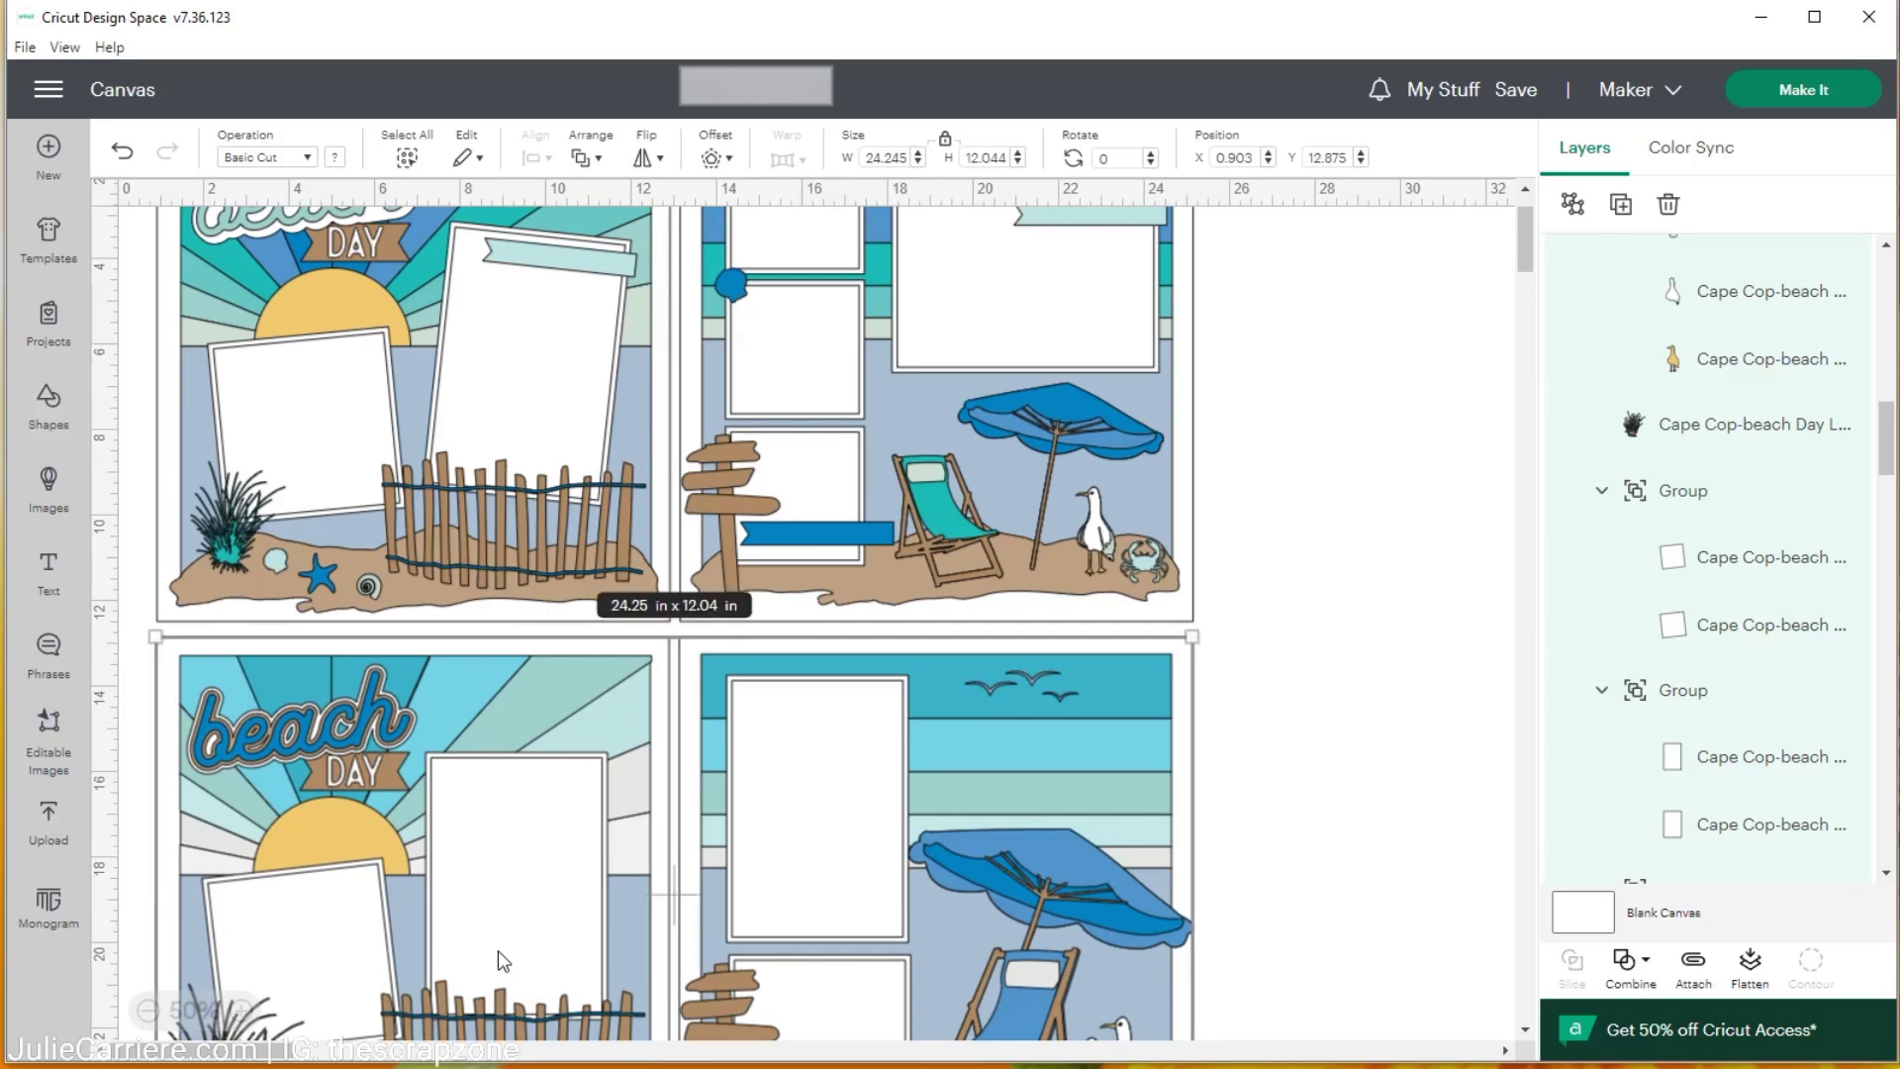
pyautogui.scroll(-1, 497, 949)
pyautogui.scroll(4, 491, 948)
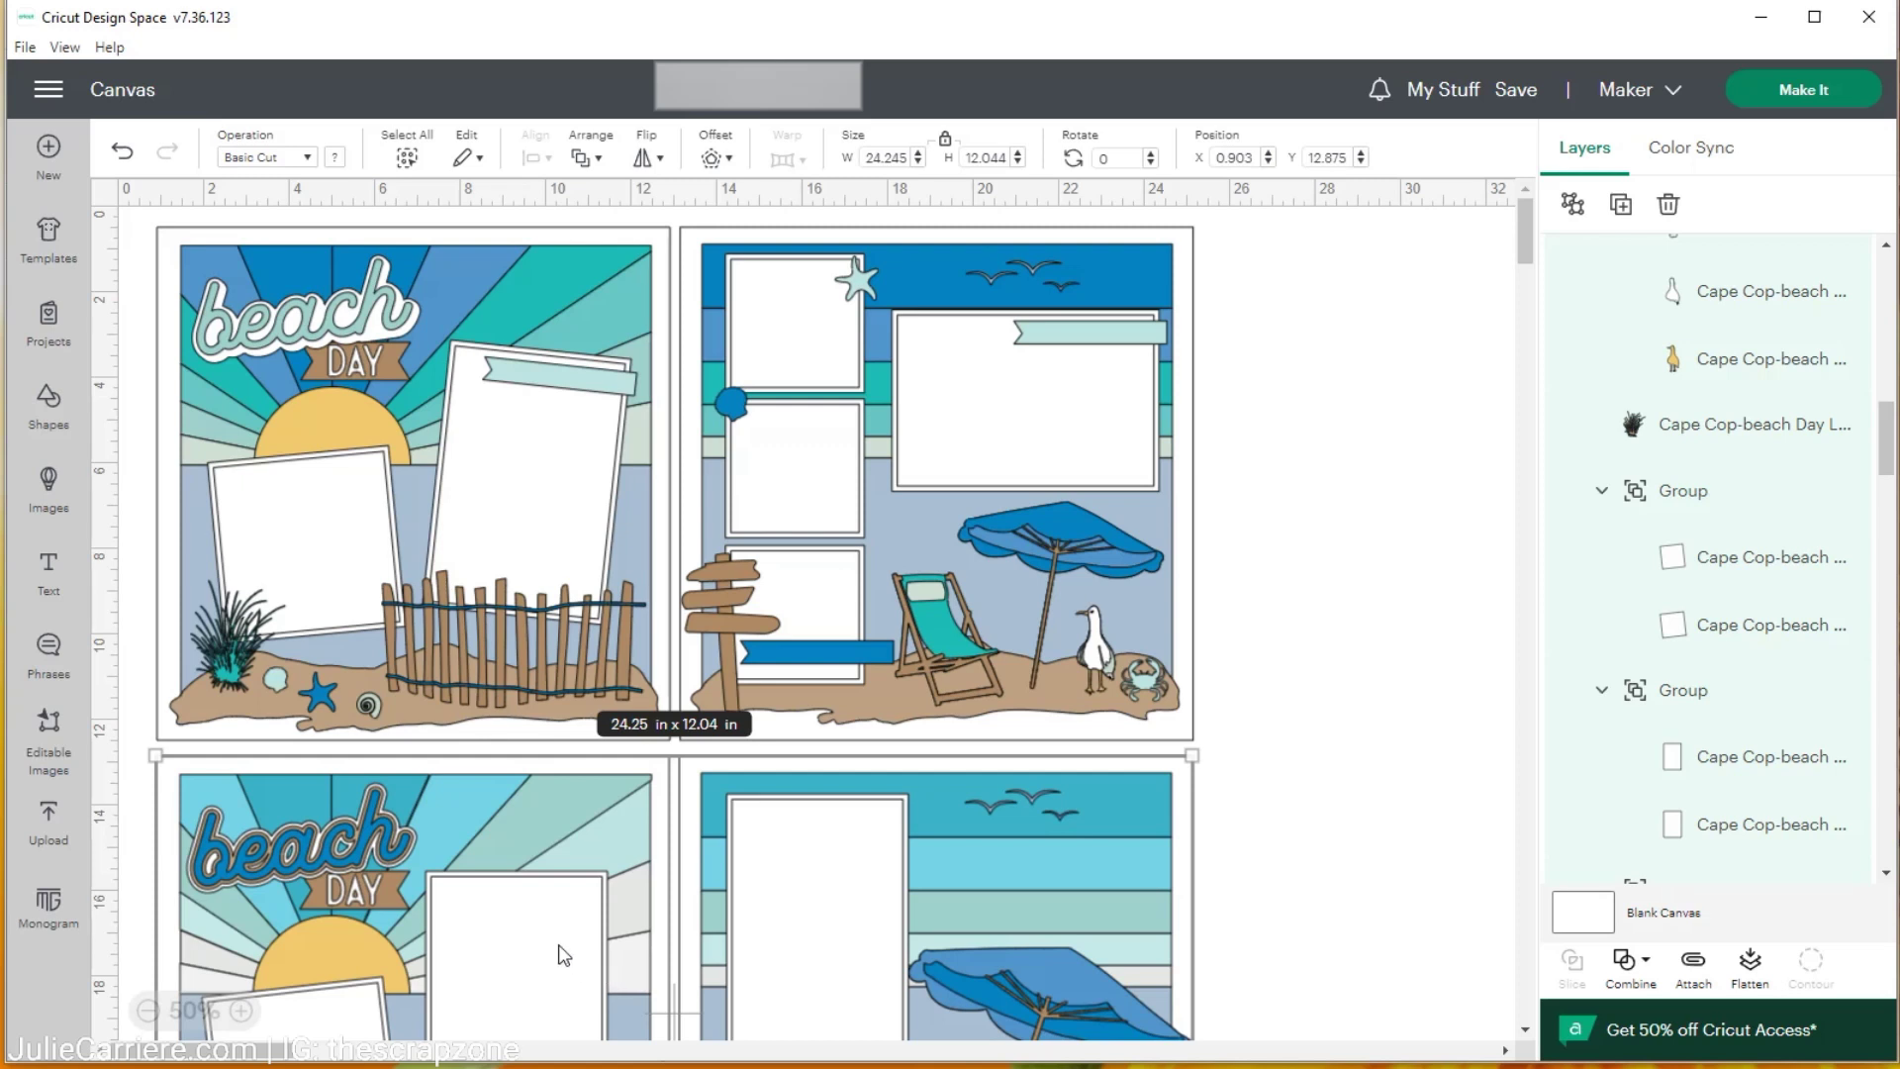
pyautogui.scroll(-2, 551, 904)
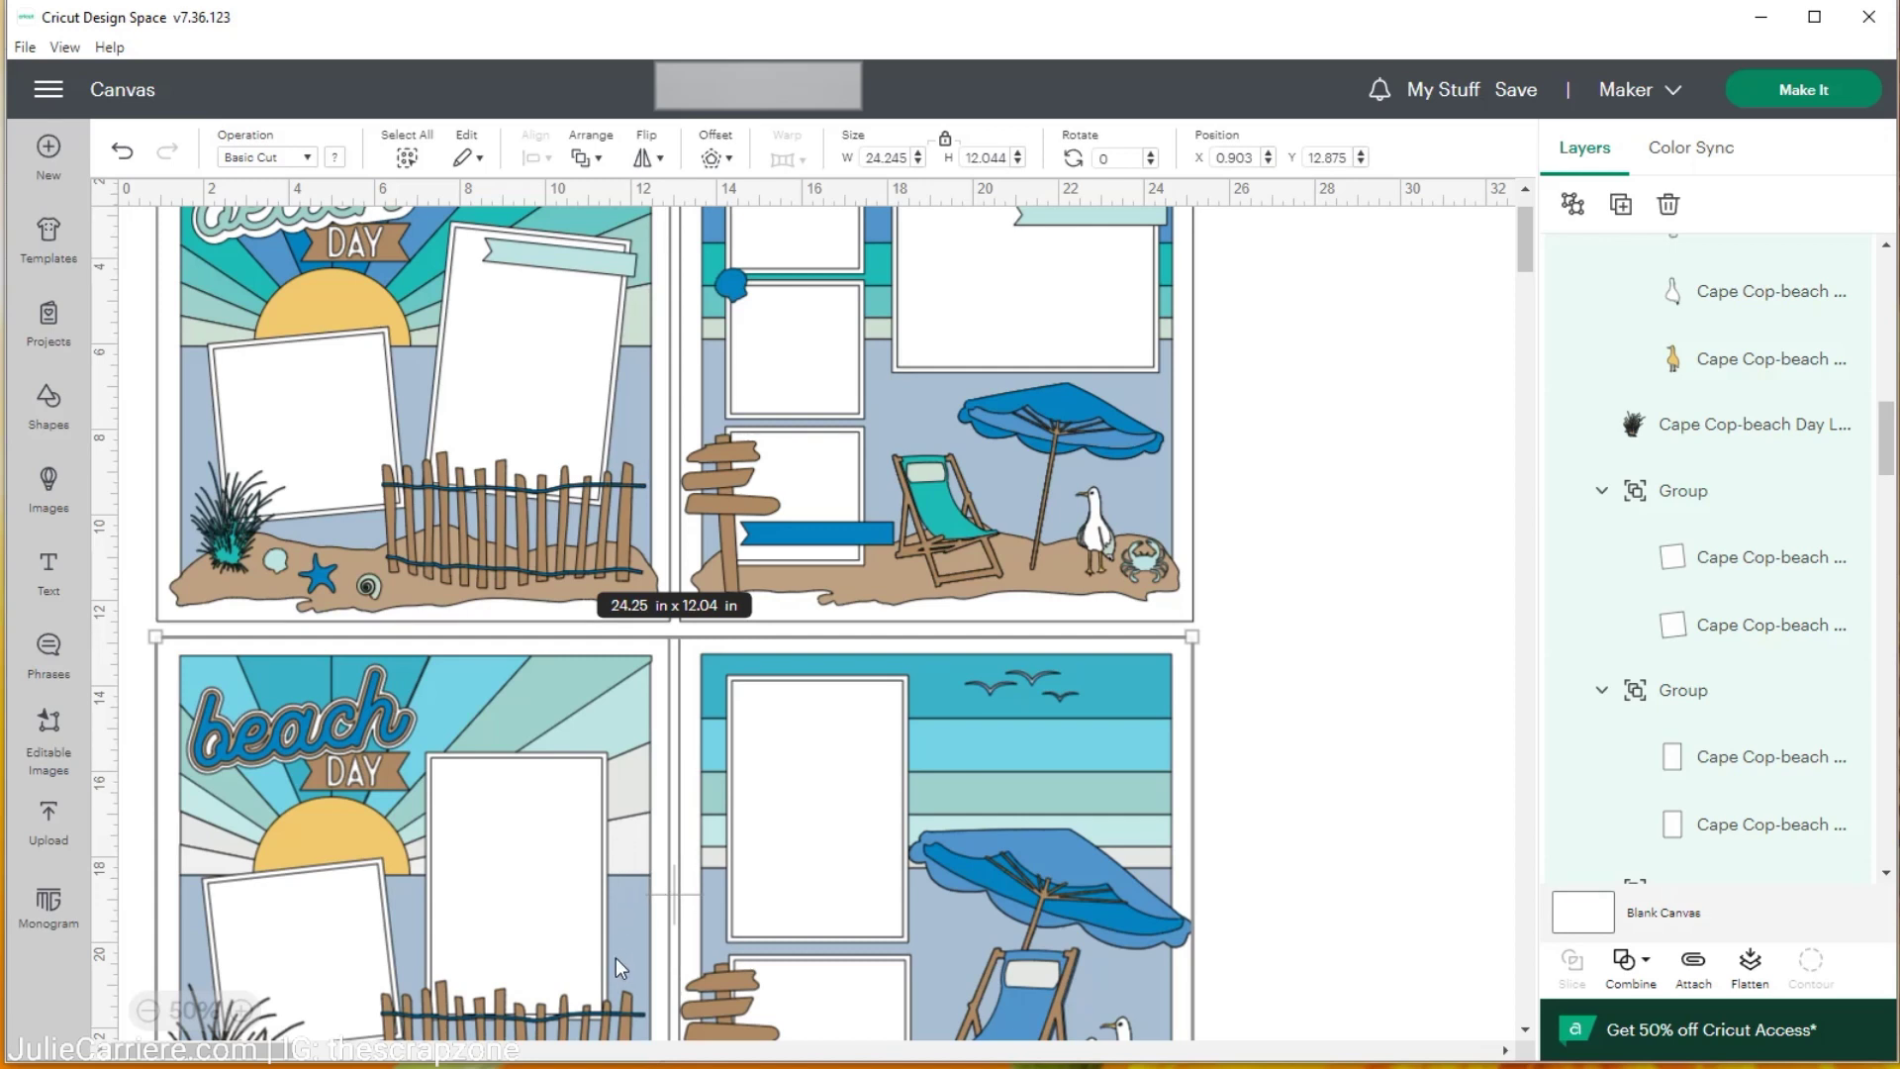
pyautogui.scroll(-4, 581, 882)
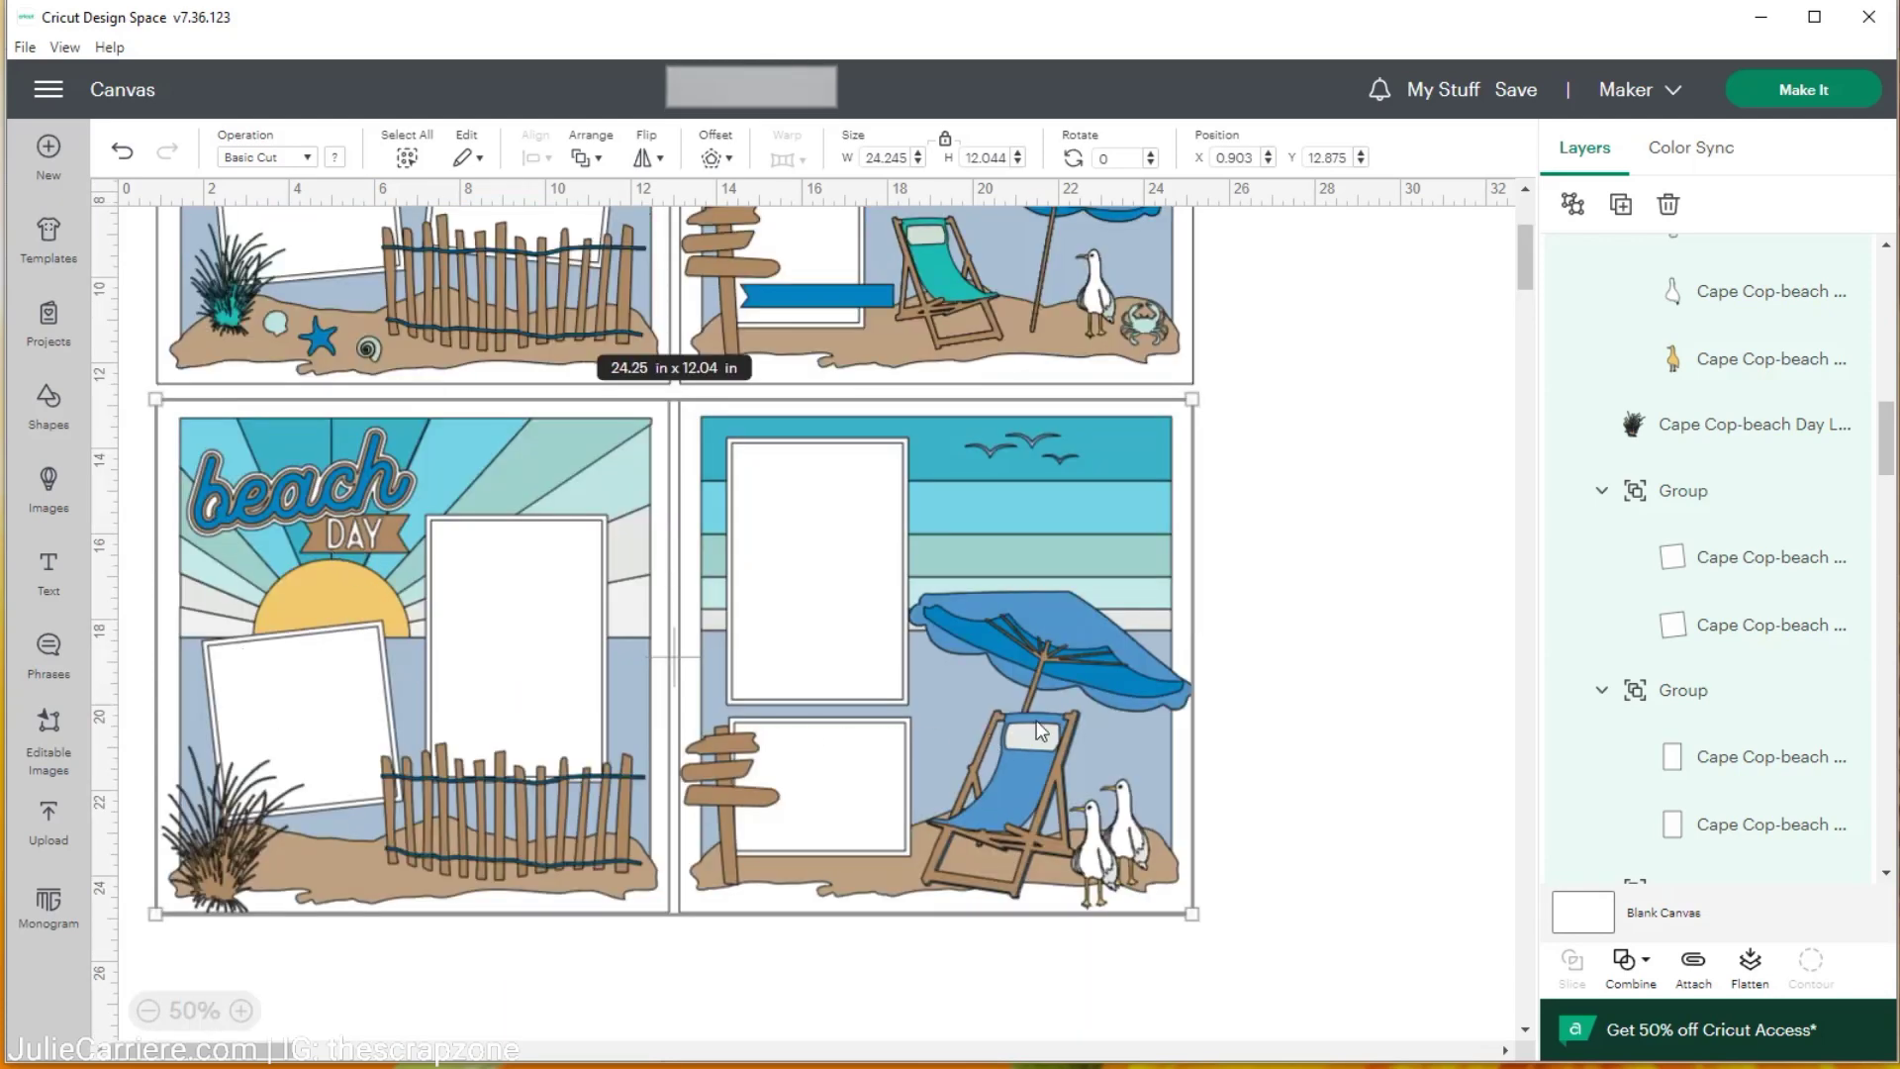
pyautogui.scroll(2, 1060, 705)
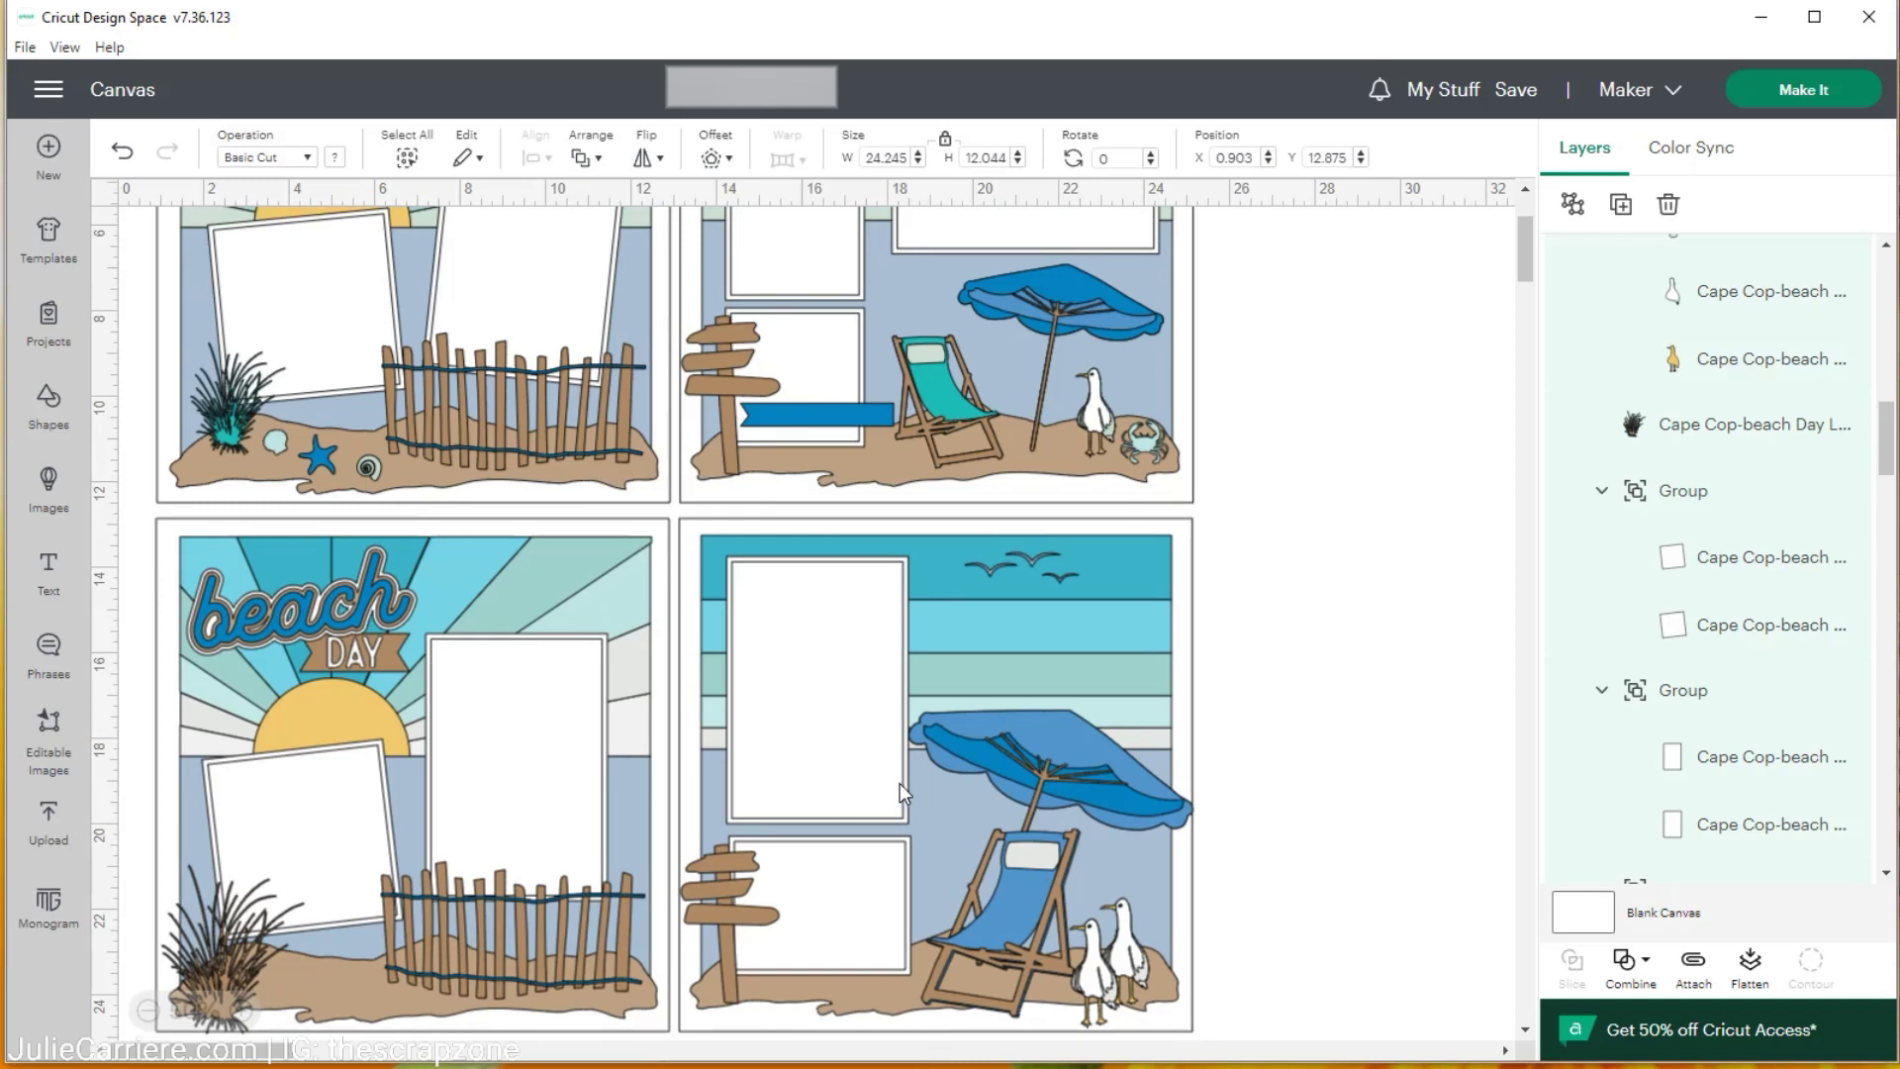
pyautogui.scroll(-2, 900, 782)
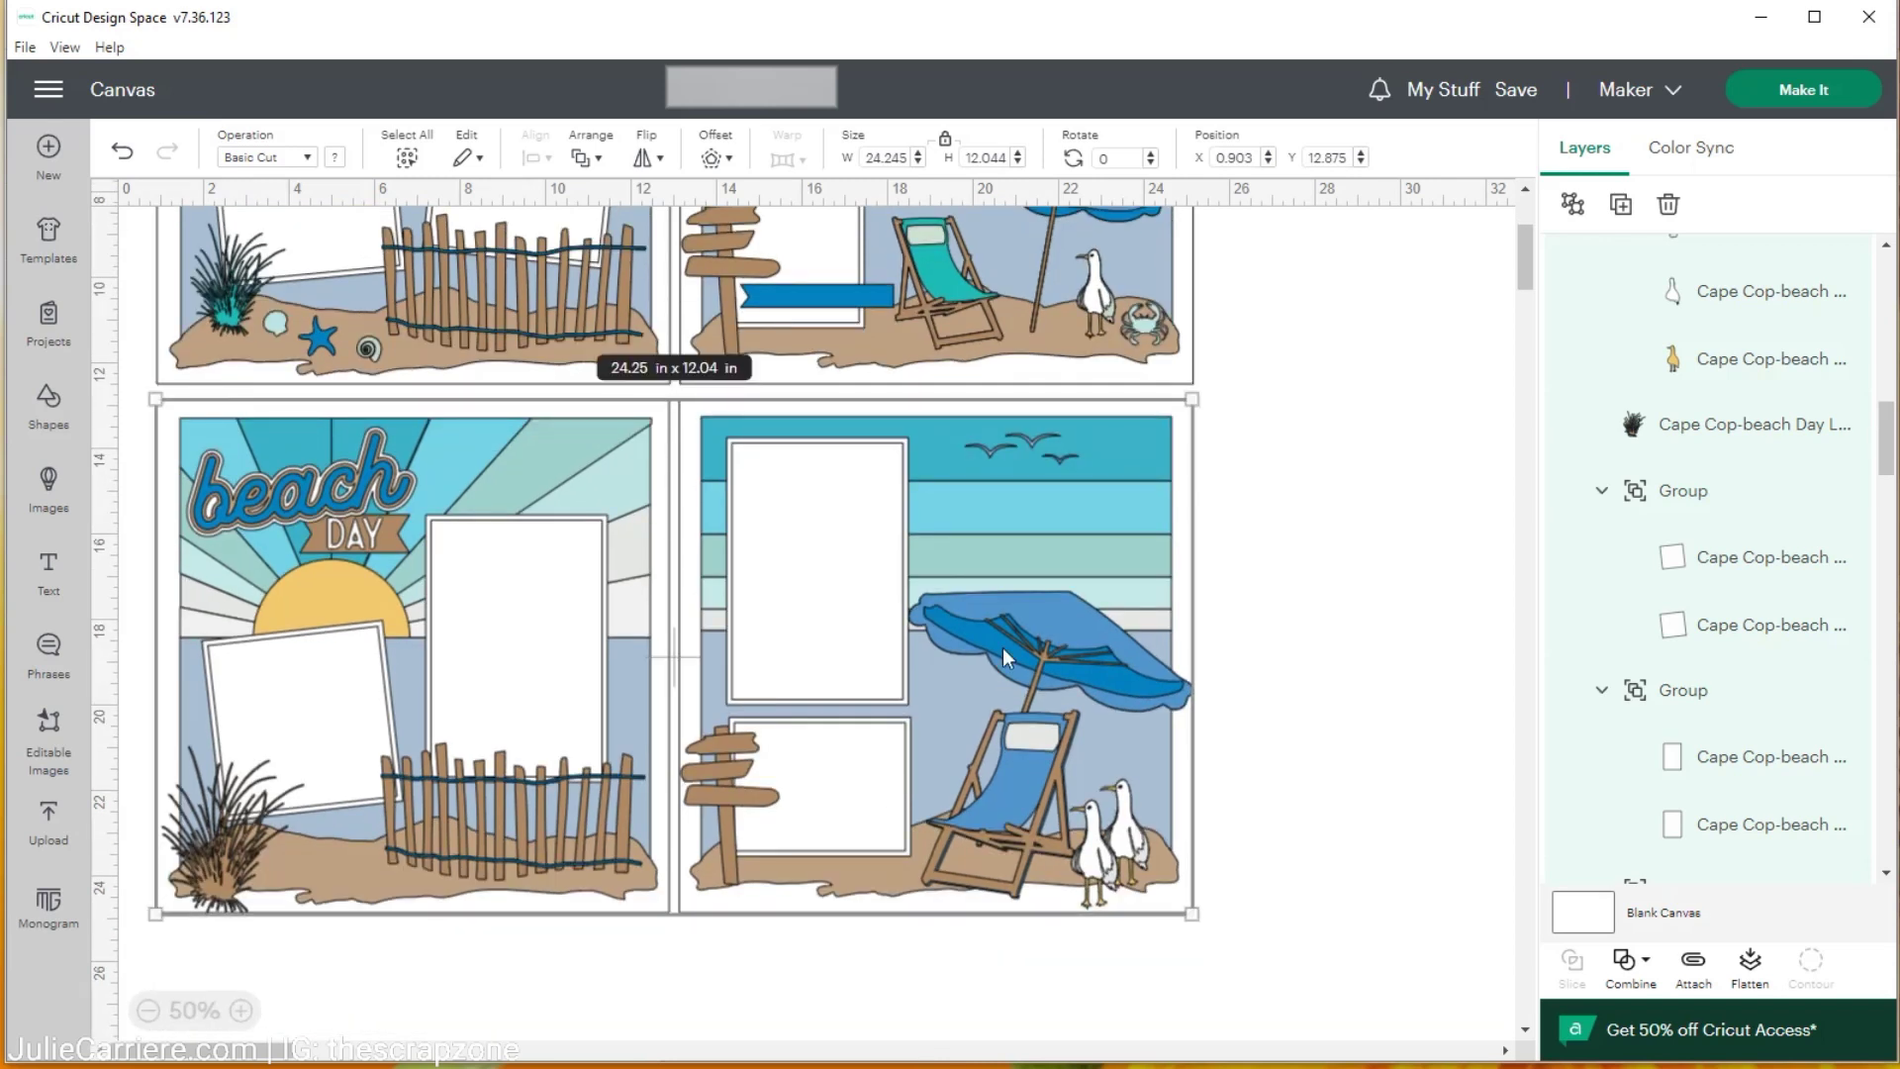
pyautogui.scroll(4, 1069, 637)
pyautogui.scroll(2, 1069, 637)
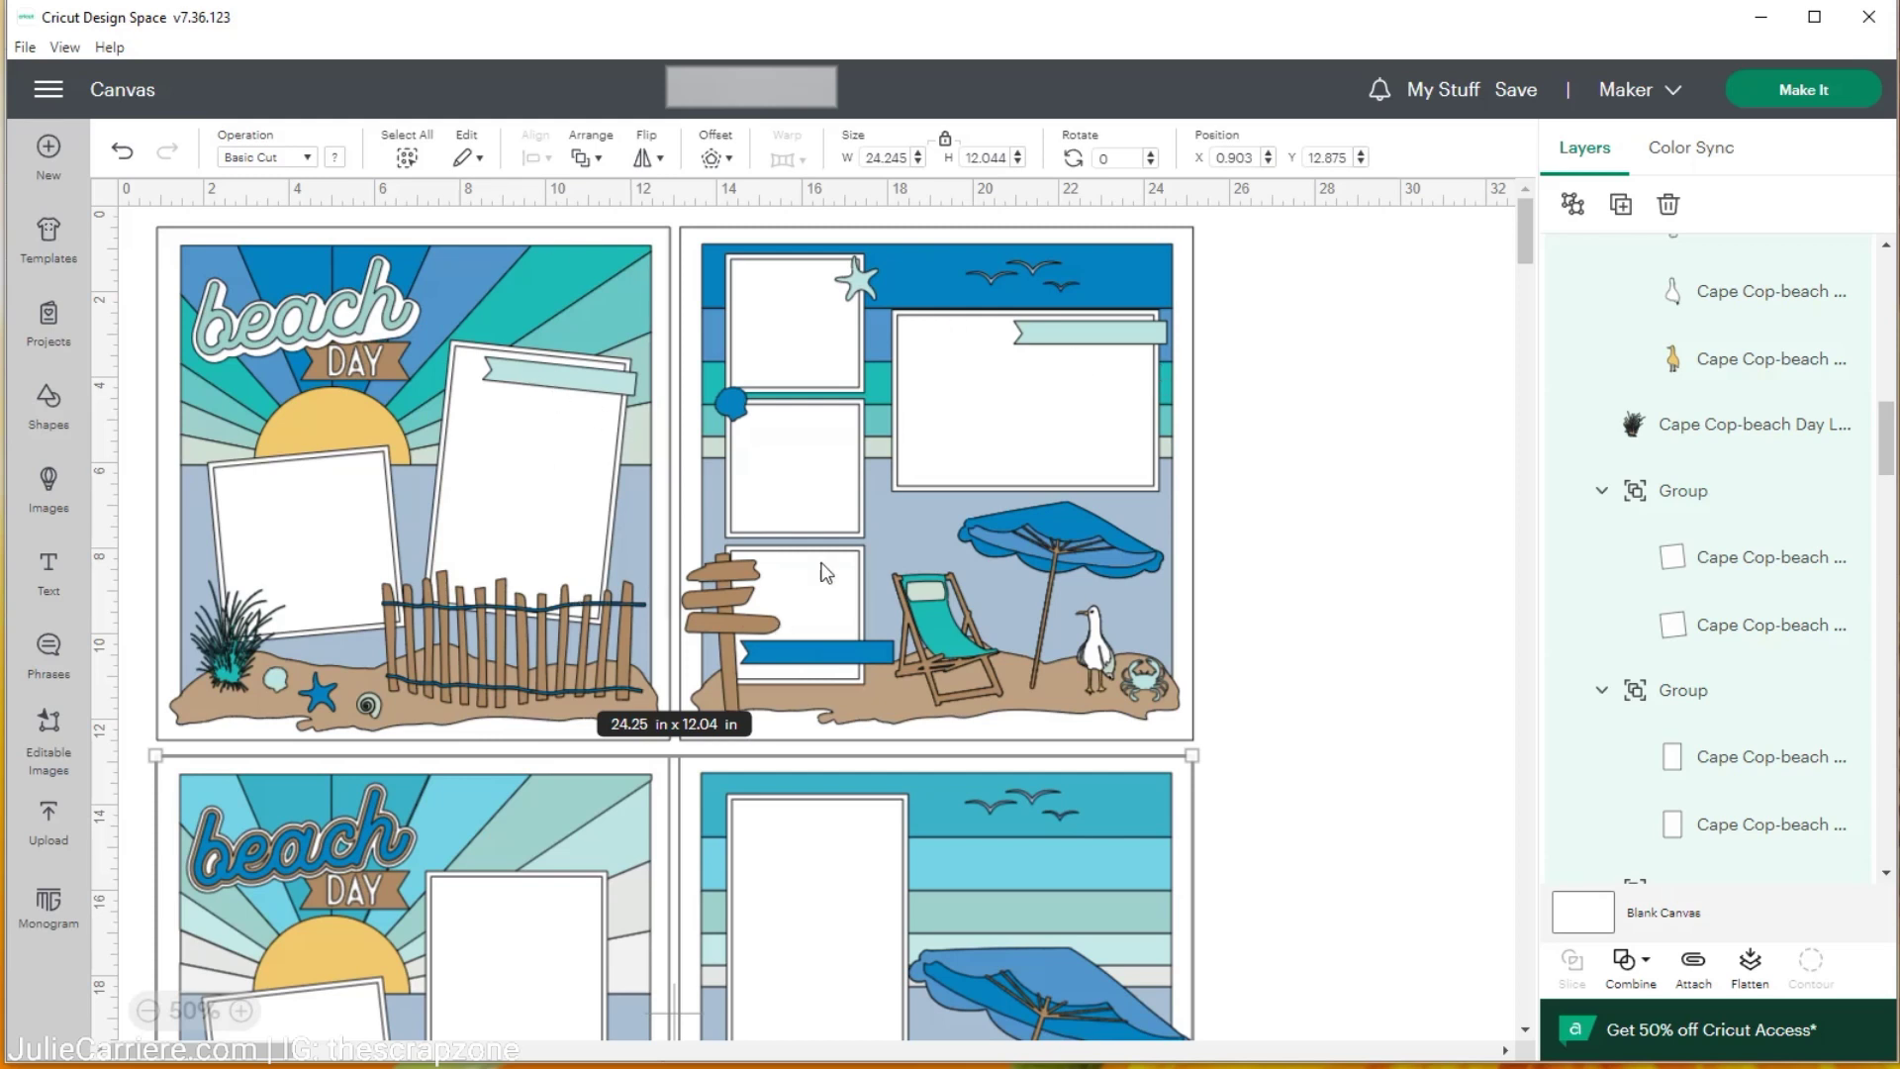
pyautogui.scroll(-1, 1011, 574)
pyautogui.scroll(1, 1001, 554)
# Select the five layers that make up the seagull in the upper layout, from the black eye to the yellow base
pyautogui.click(966, 422)
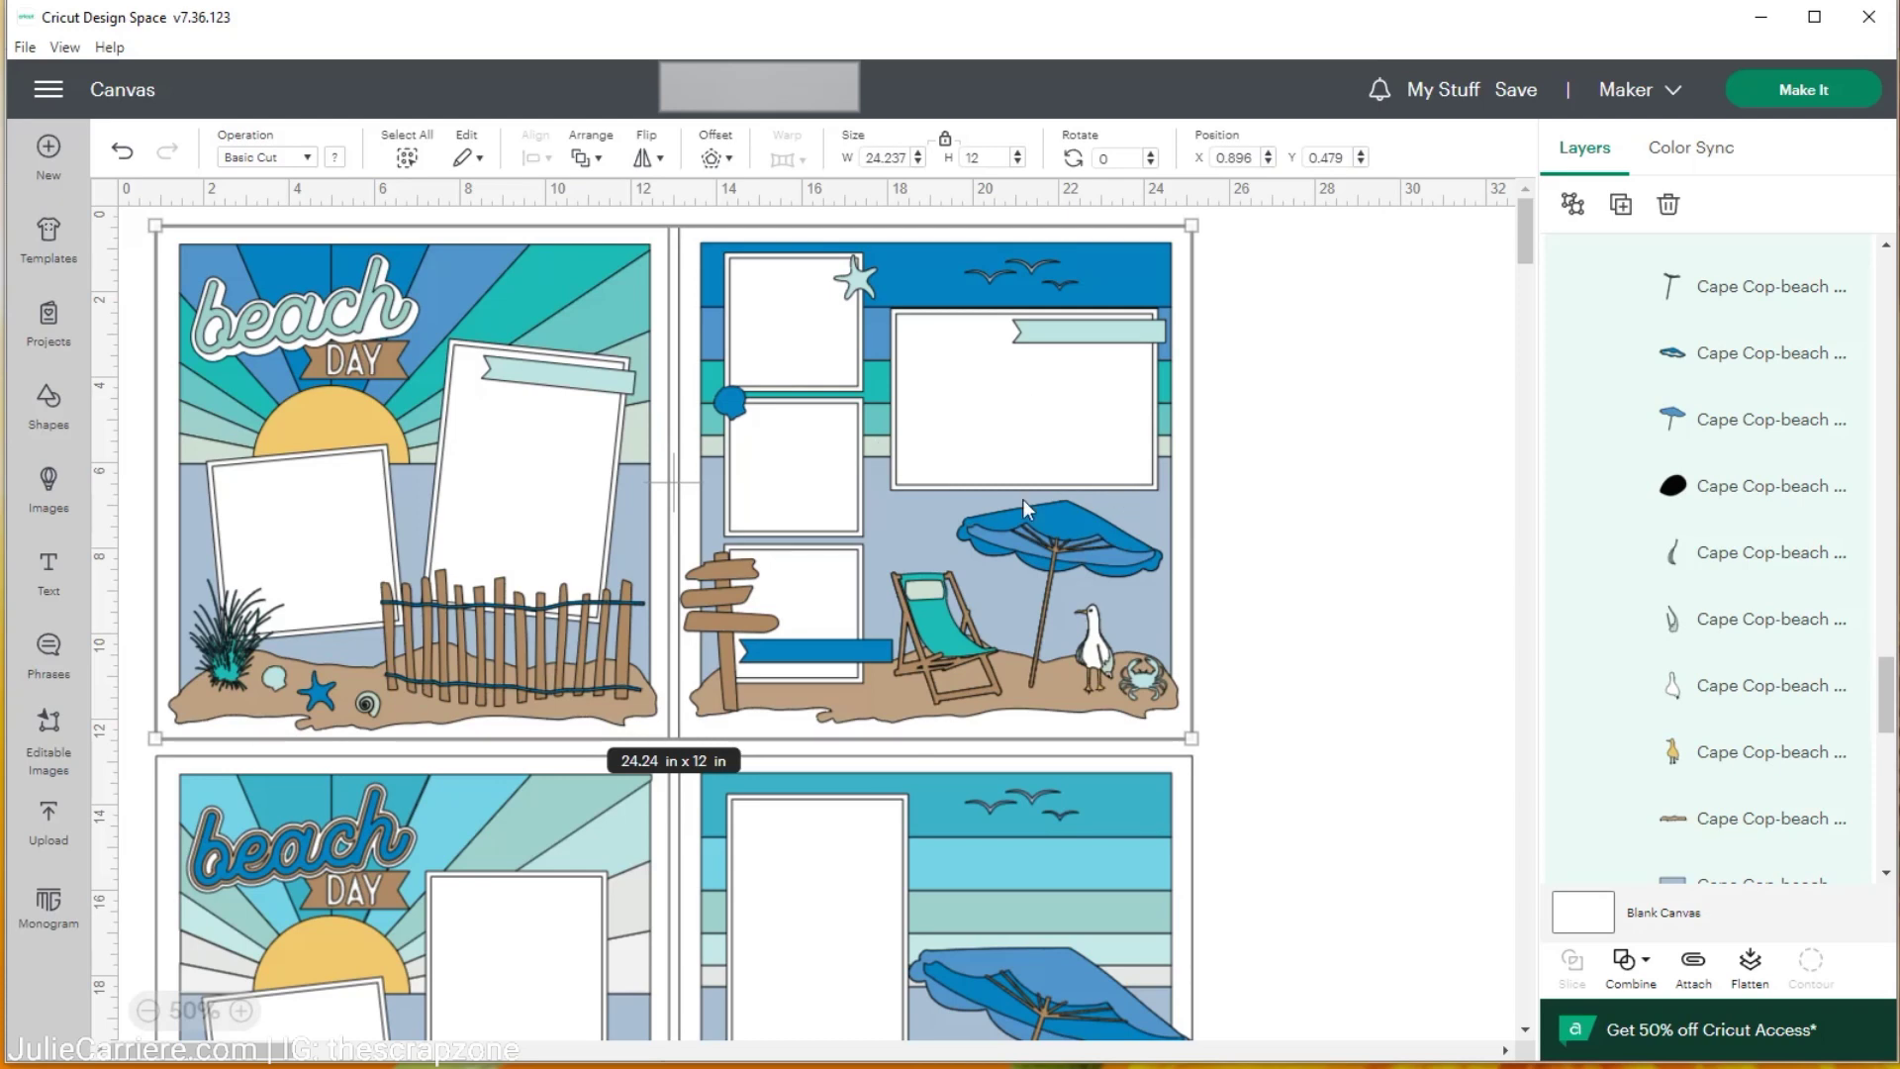
pyautogui.scroll(-4, 1034, 762)
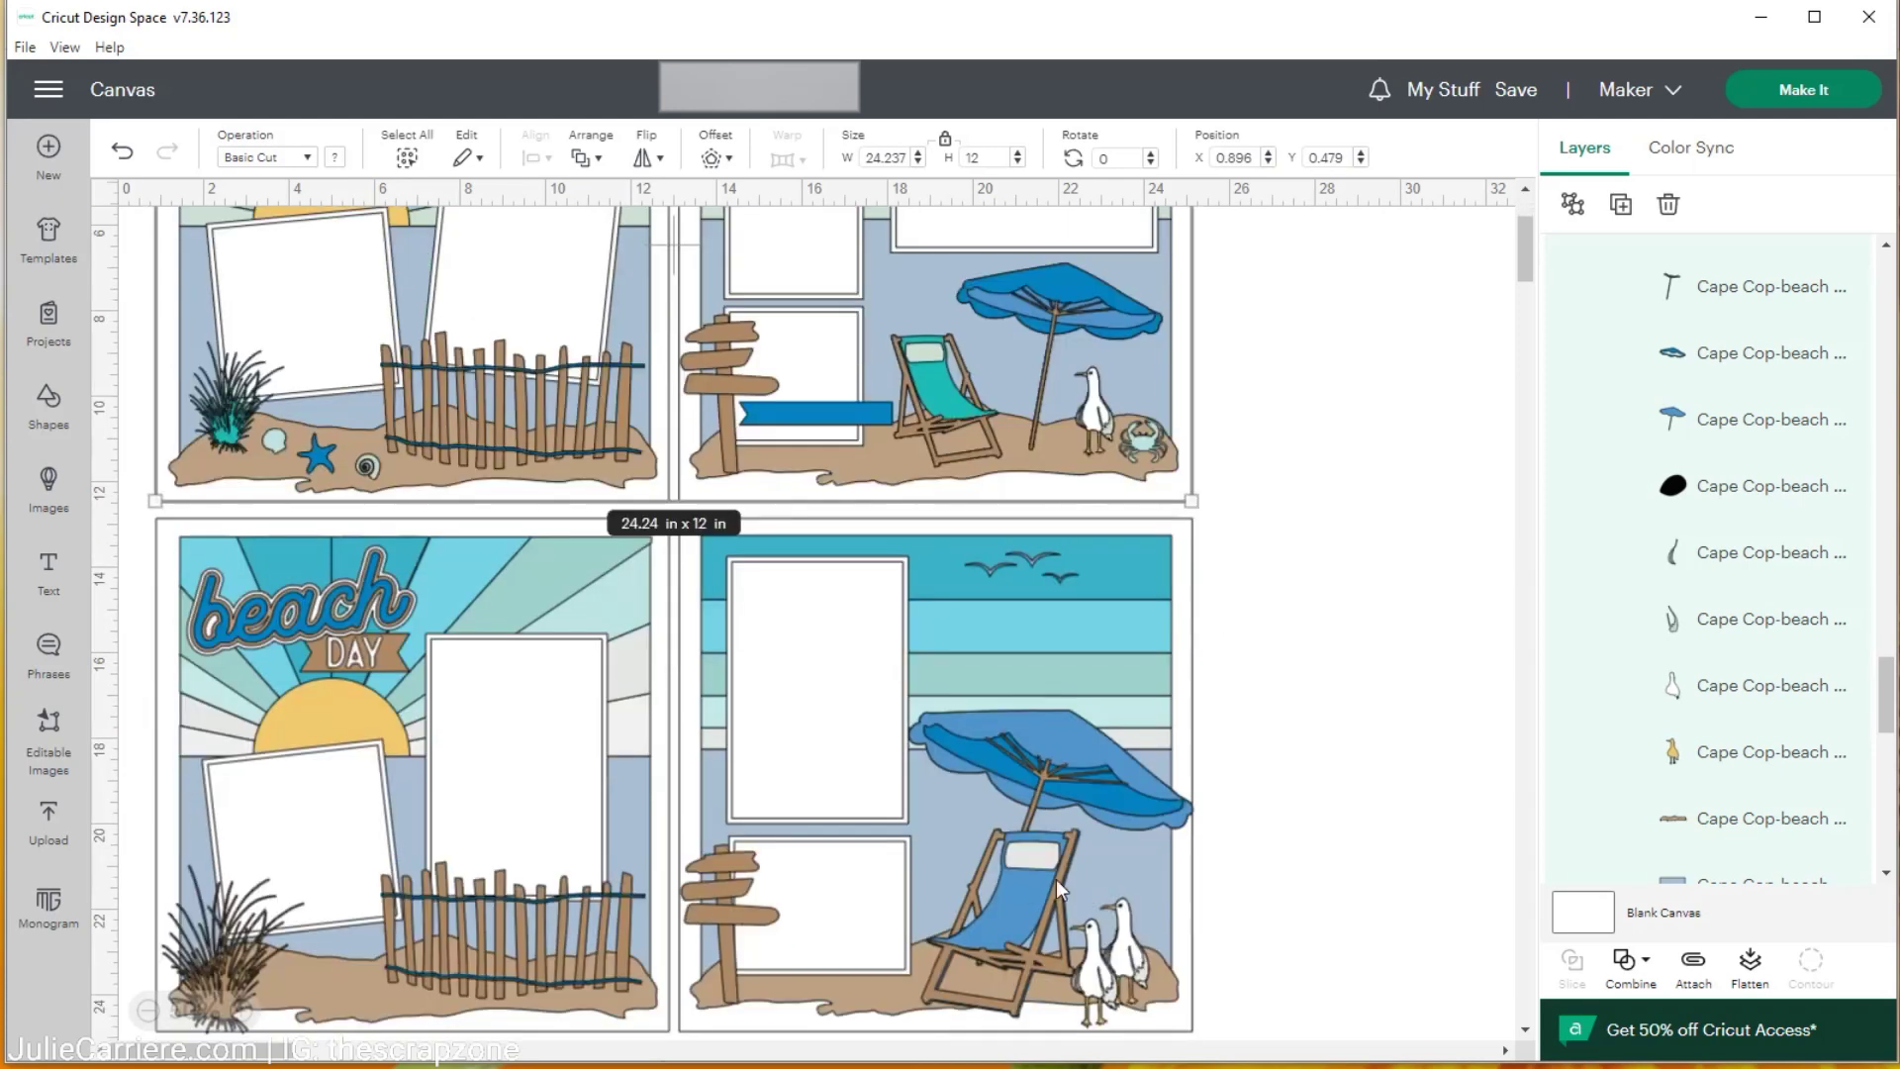
pyautogui.scroll(4, 1085, 841)
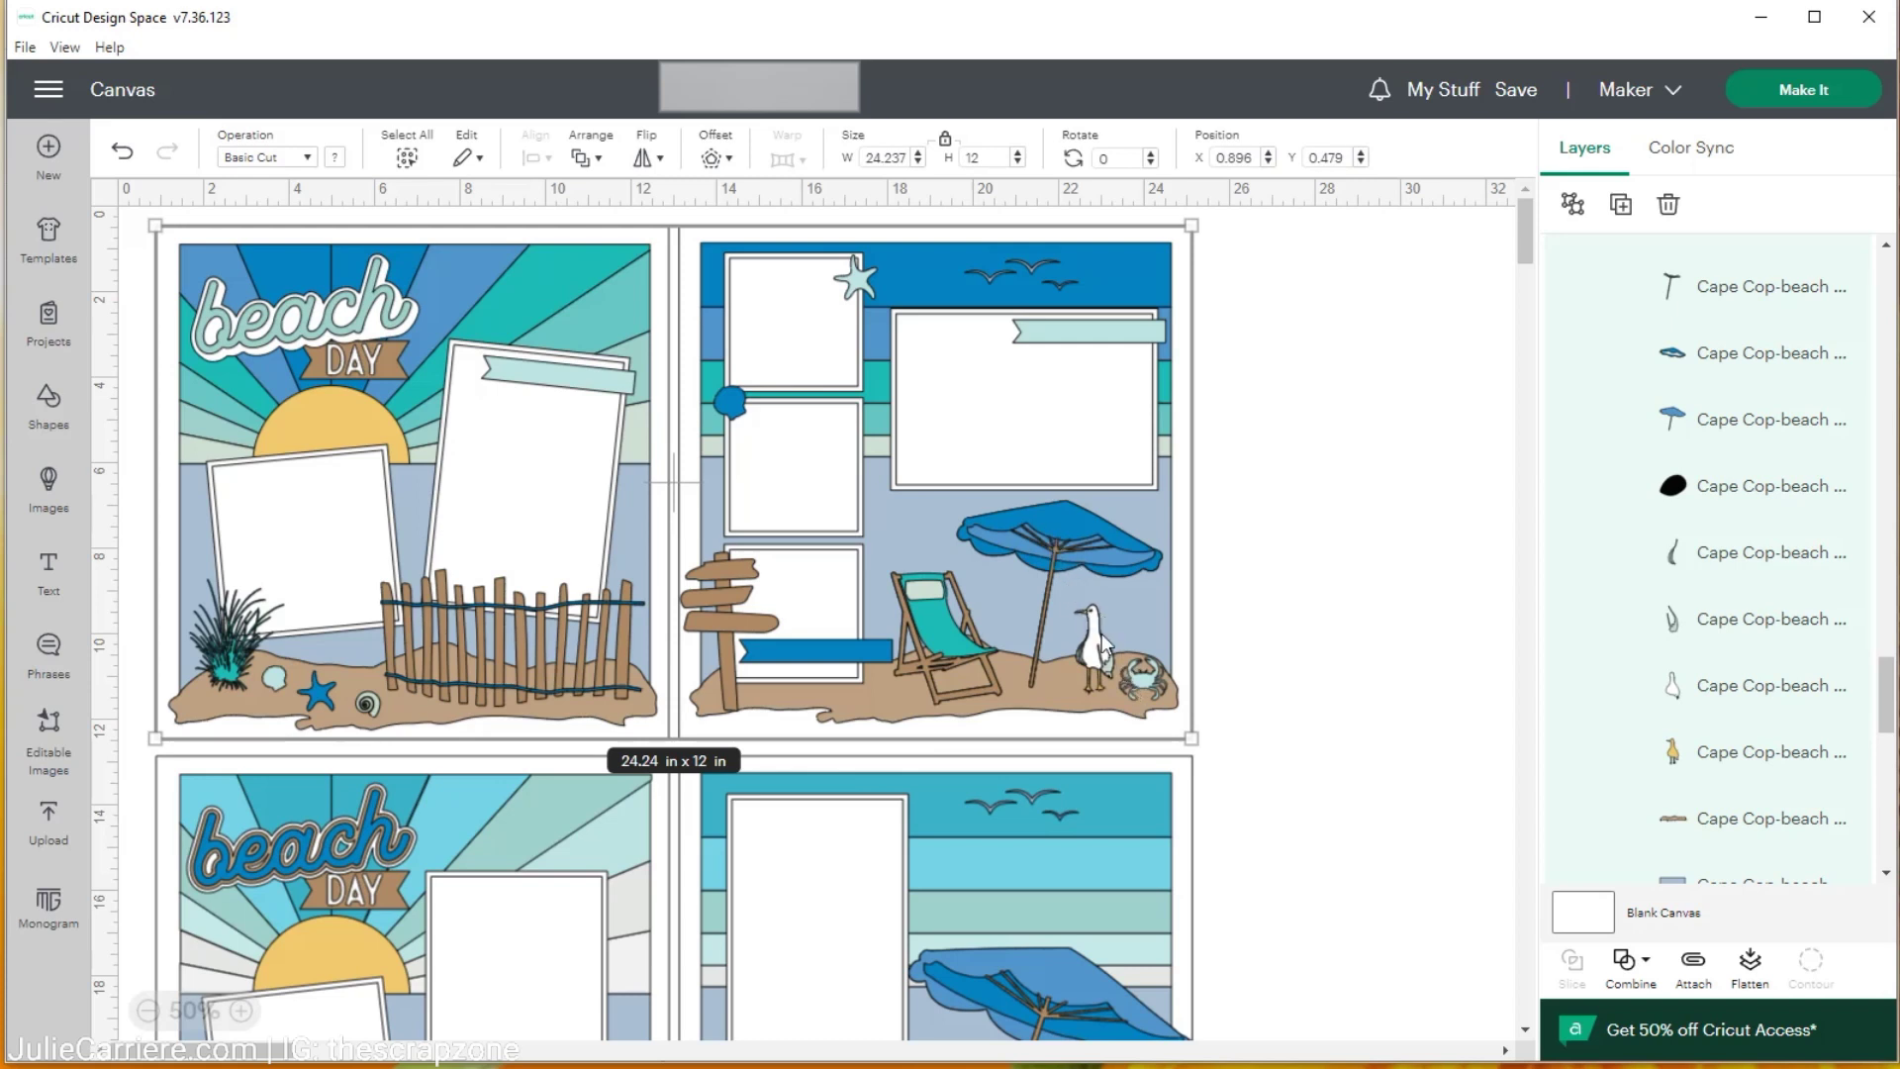
pyautogui.click(1682, 483)
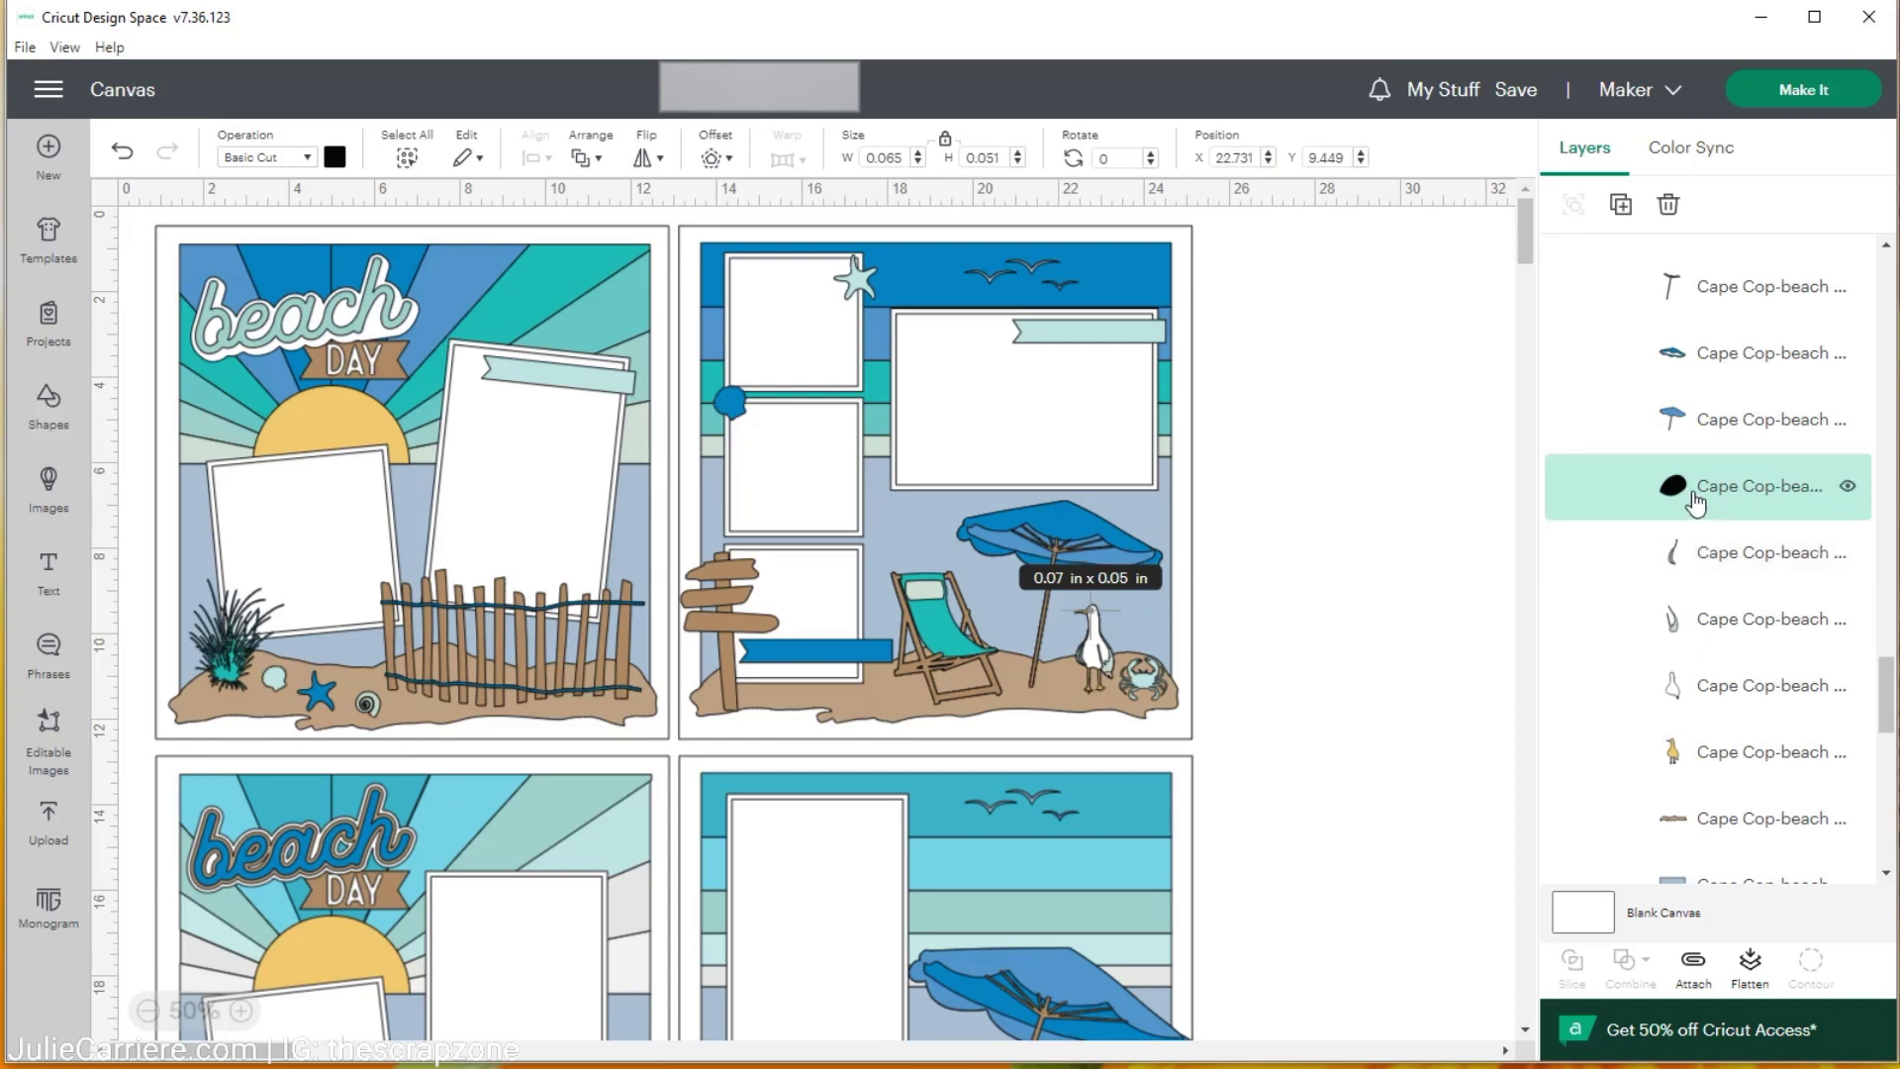
pyautogui.keyDown('shift'); pyautogui.click(1704, 552); pyautogui.keyUp('shift')
pyautogui.keyDown('shift'); pyautogui.click(1706, 618); pyautogui.keyUp('shift')
pyautogui.keyDown('shift'); pyautogui.click(1706, 684); pyautogui.keyUp('shift')
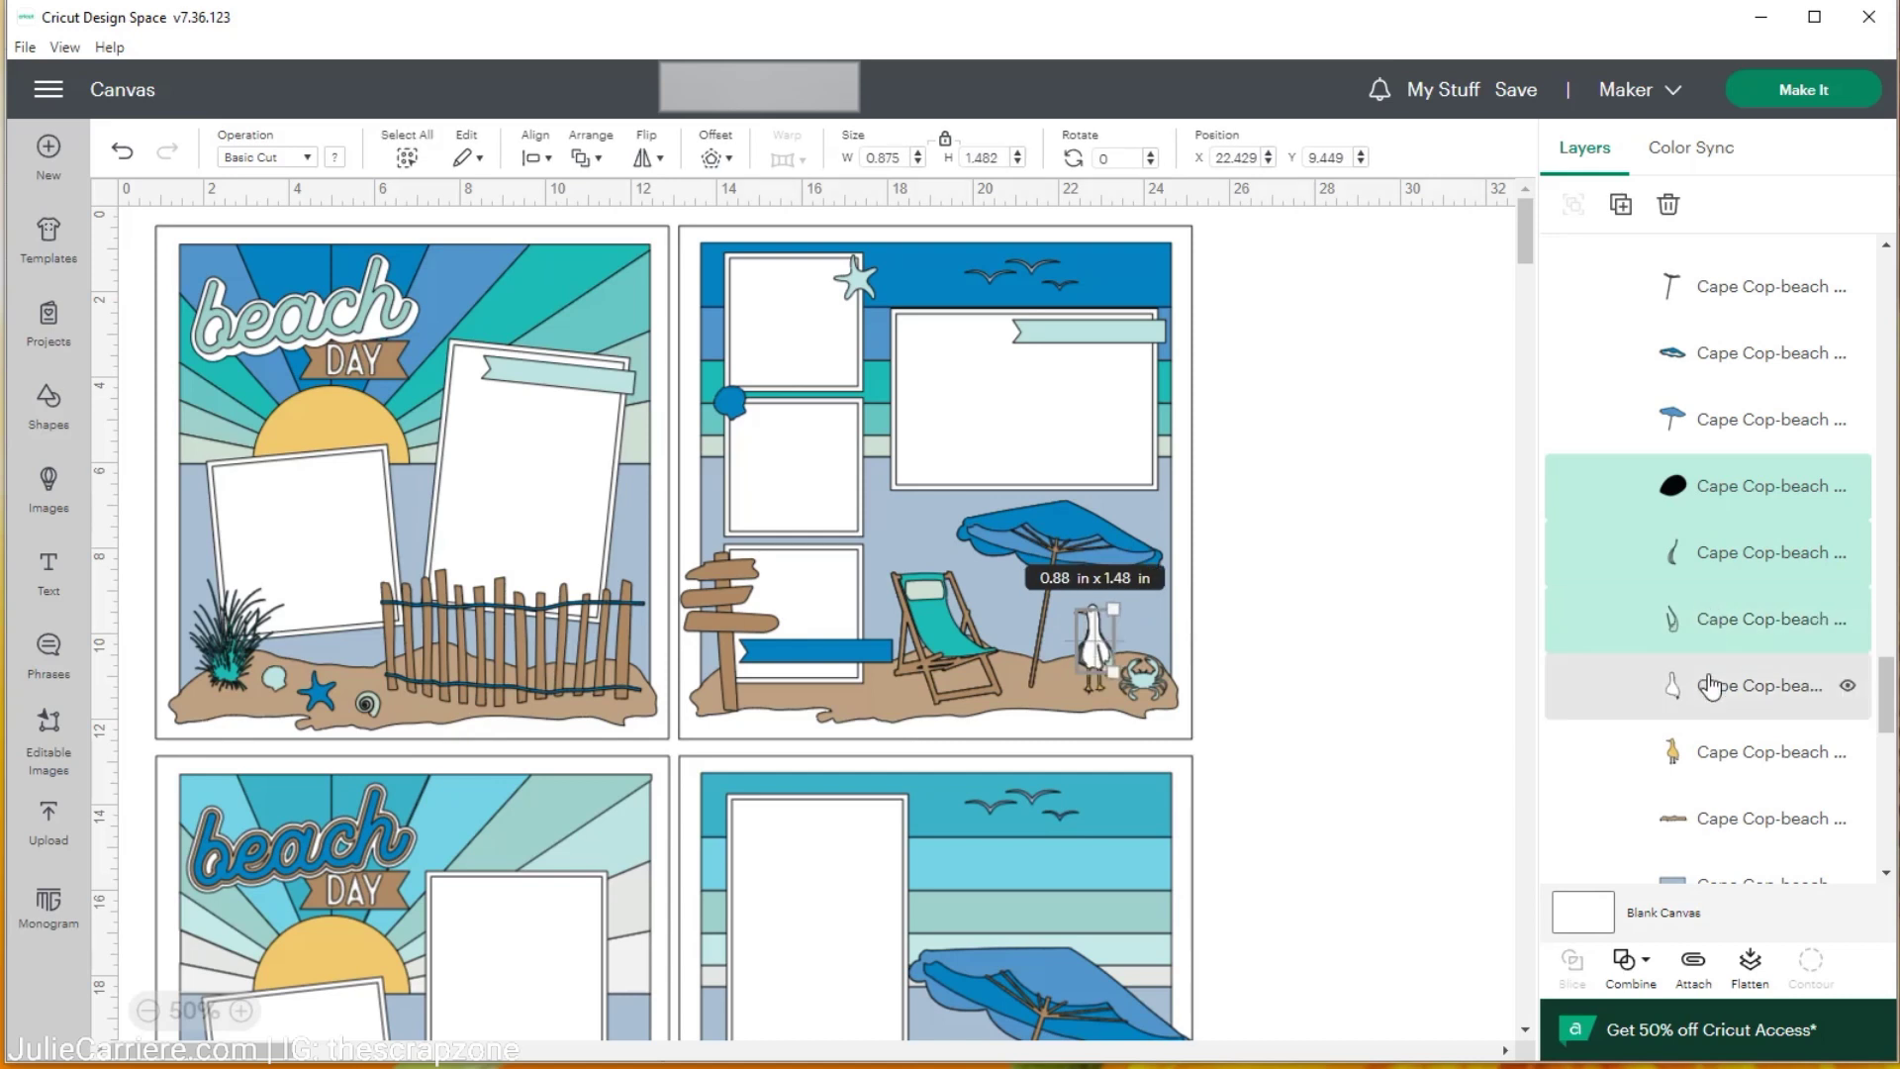
pyautogui.keyDown('shift'); pyautogui.click(1732, 752); pyautogui.keyUp('shift')
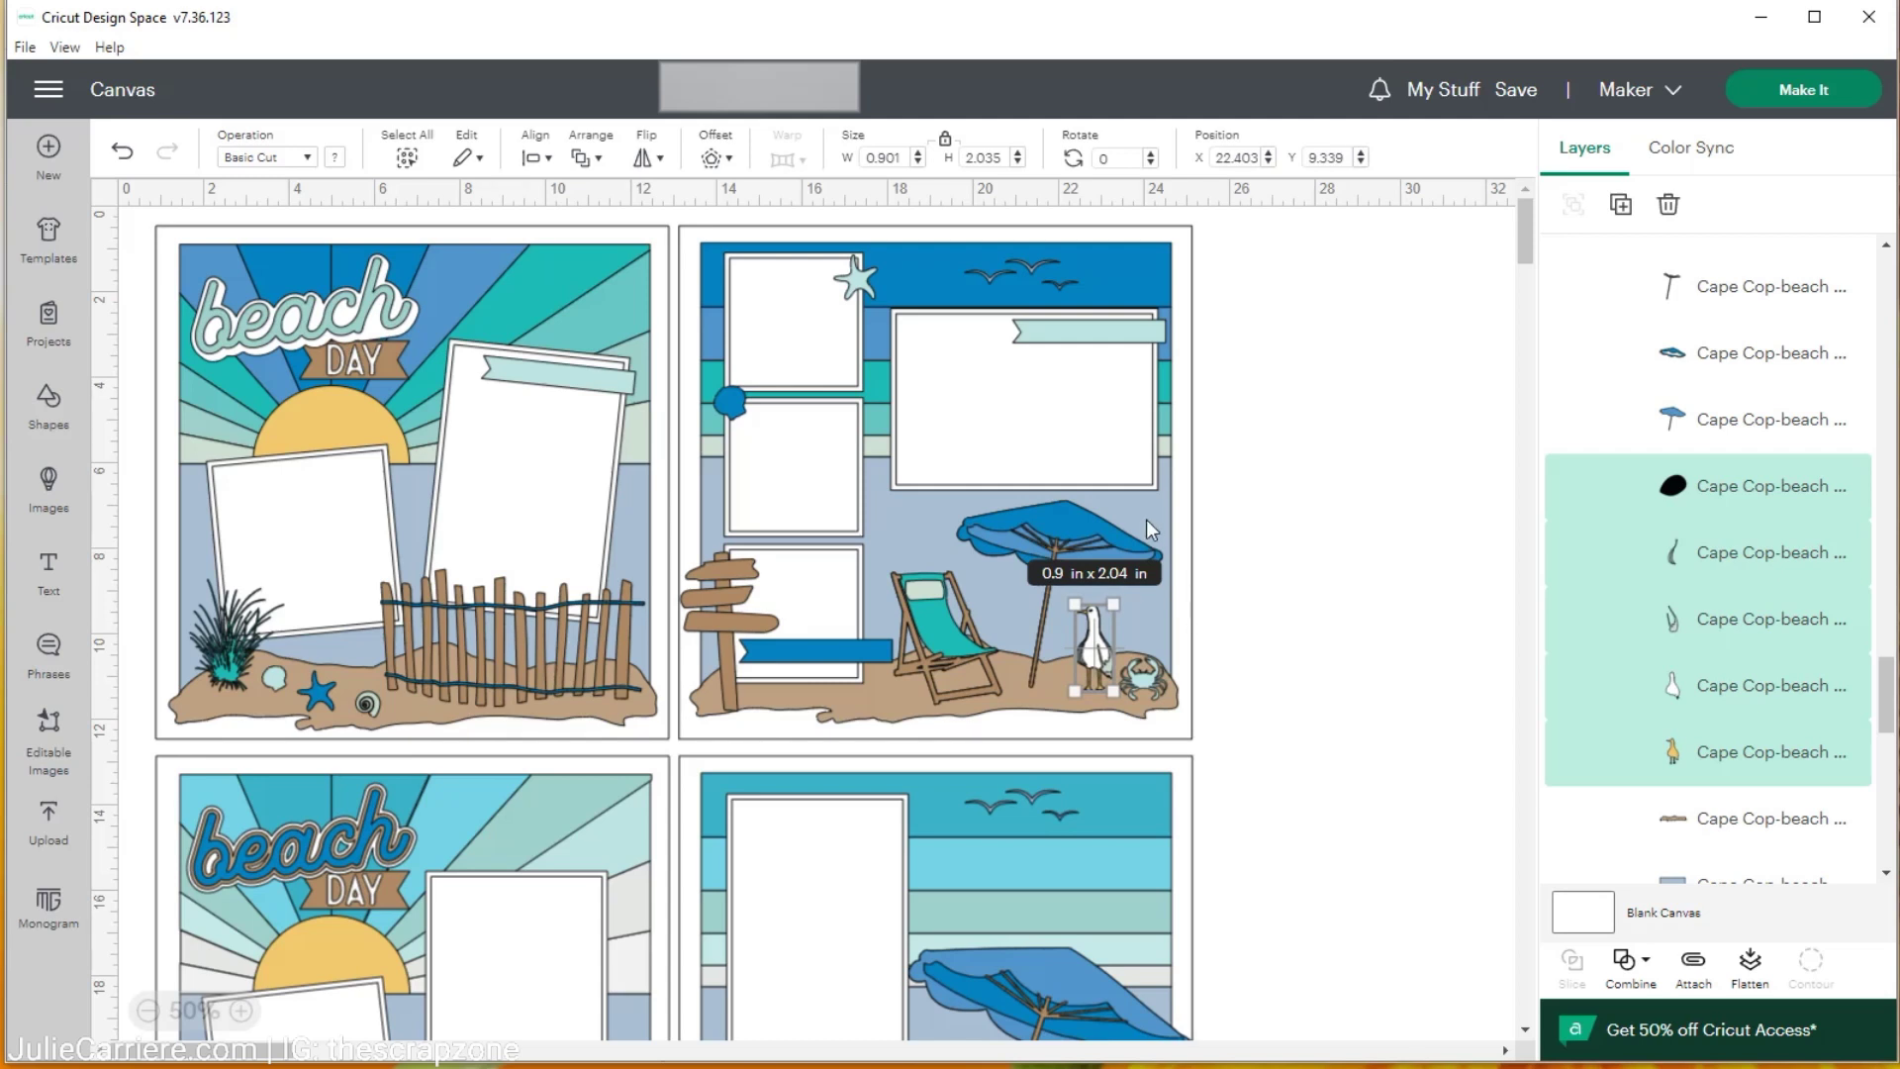
# Expand the lower Beach Day layout's group and look through its nested element groups and layers
pyautogui.scroll(-5, 1375, 544)
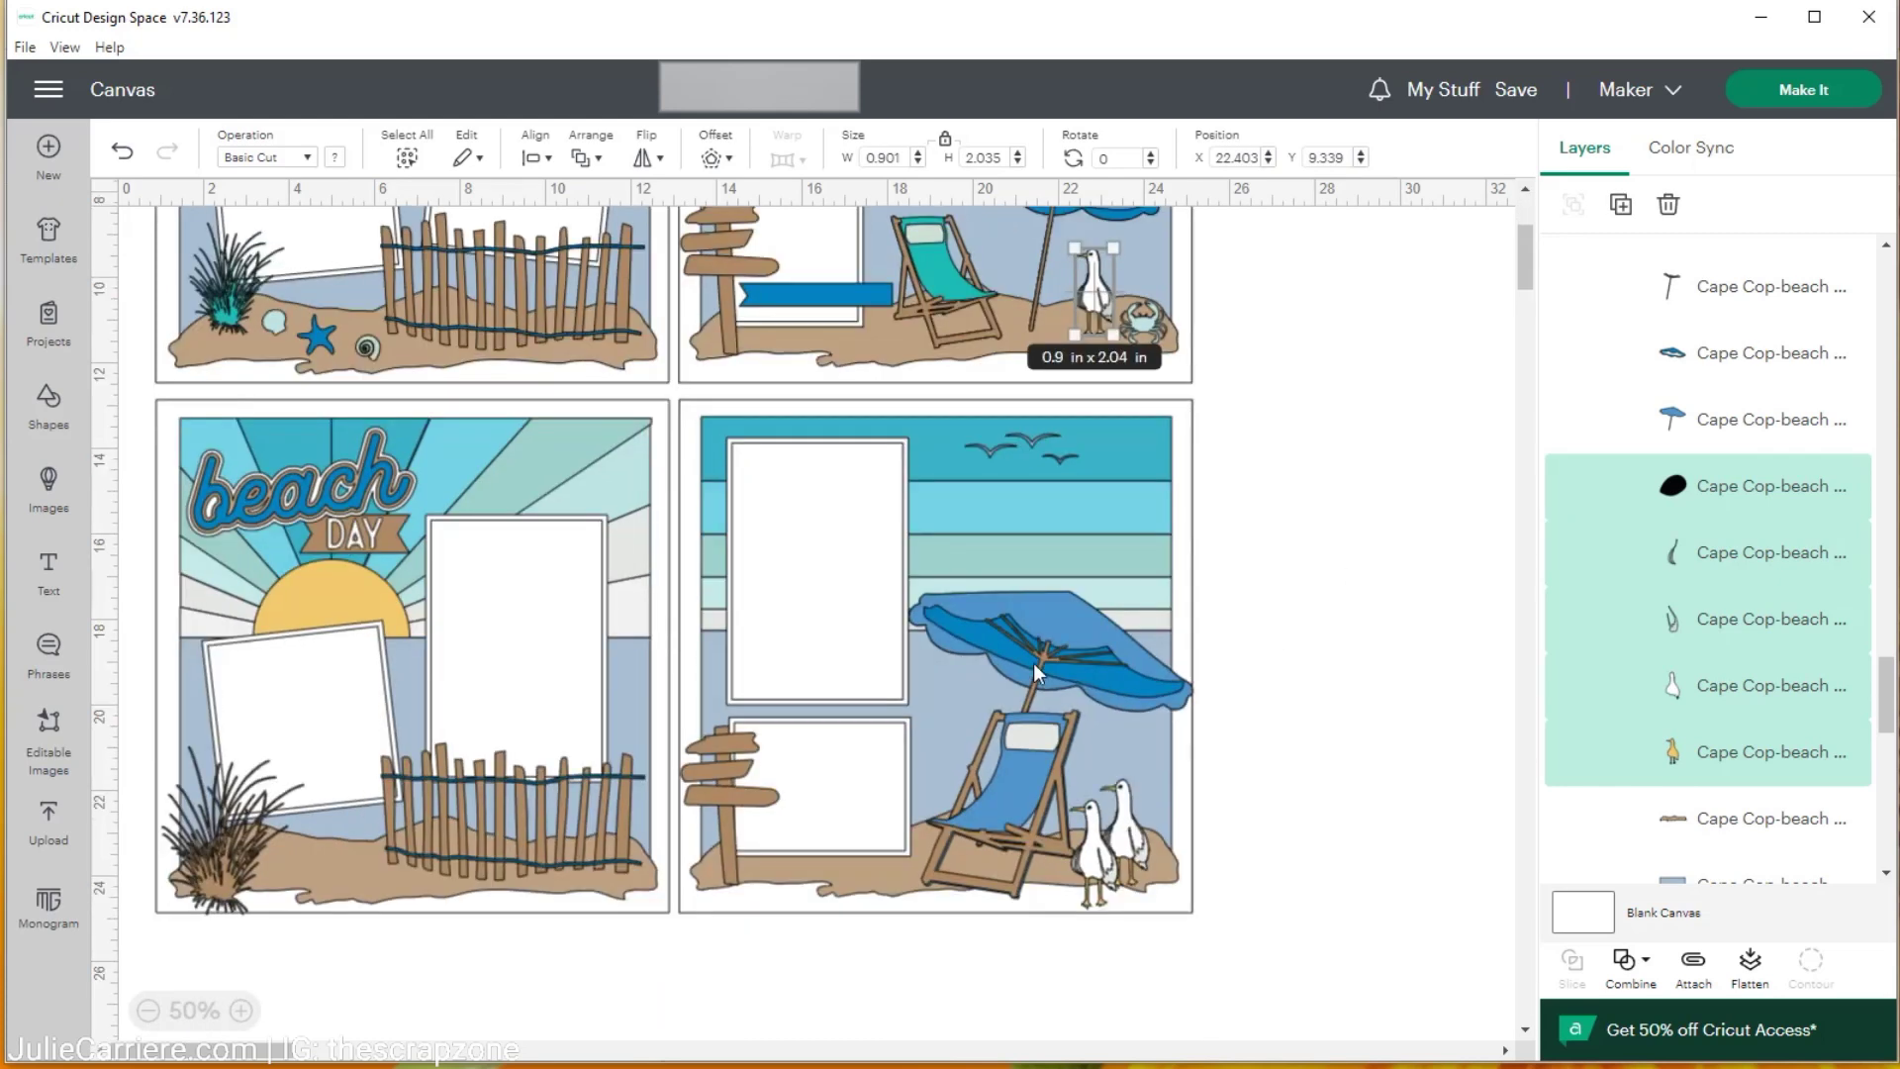
pyautogui.click(1037, 669)
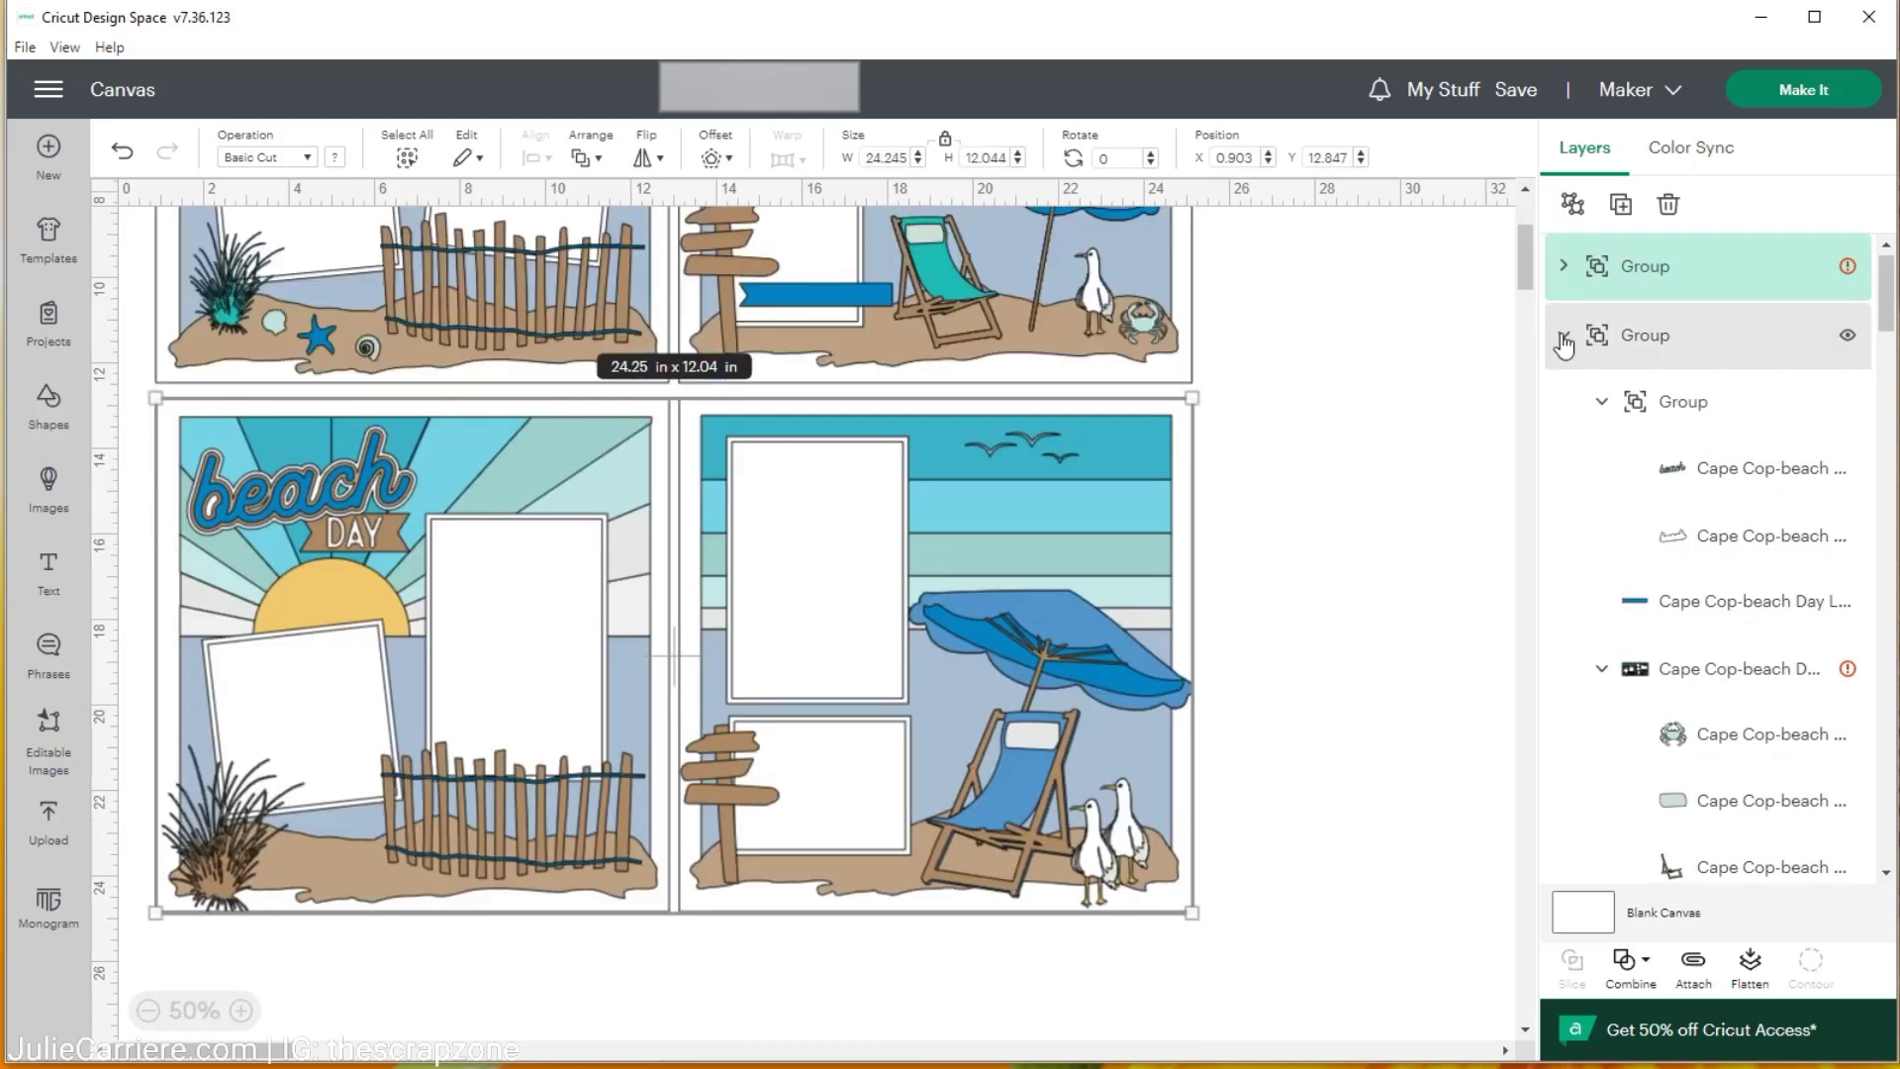
pyautogui.click(1563, 337)
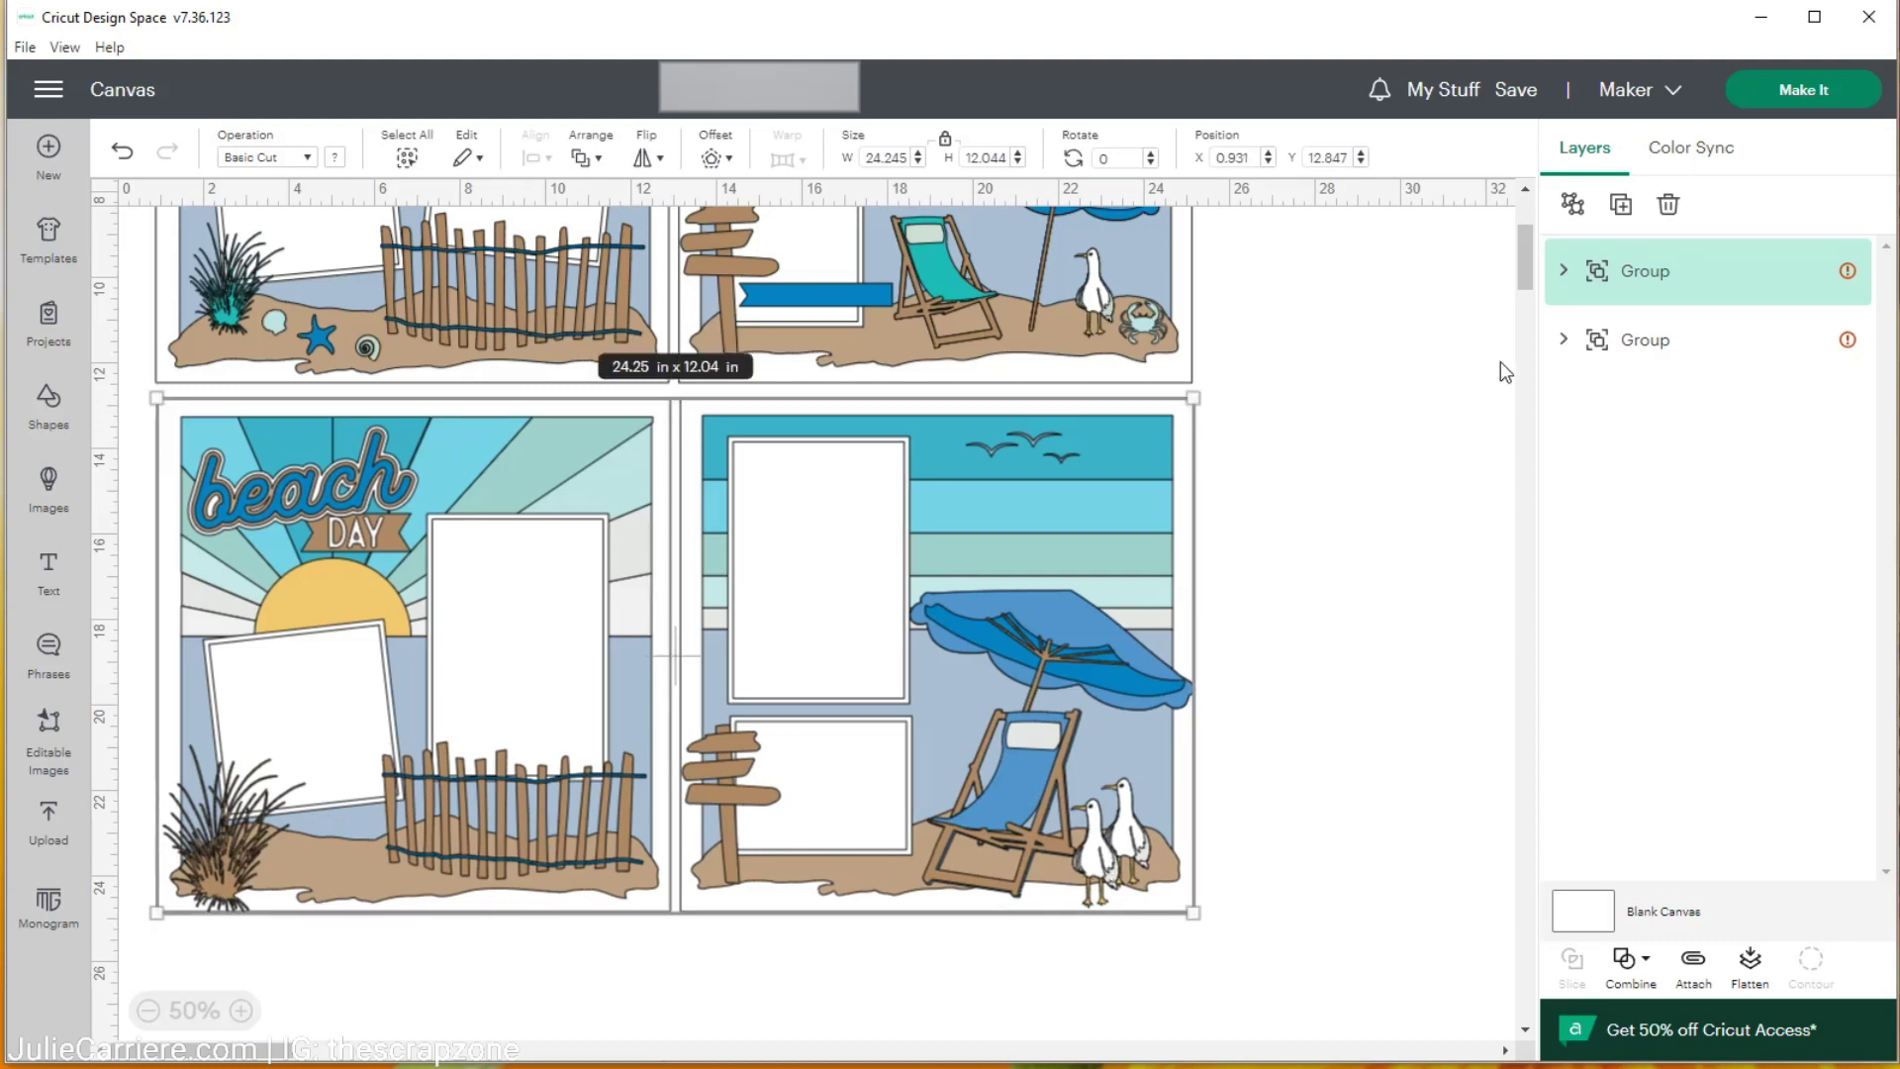
pyautogui.click(1563, 270)
pyautogui.click(1093, 851)
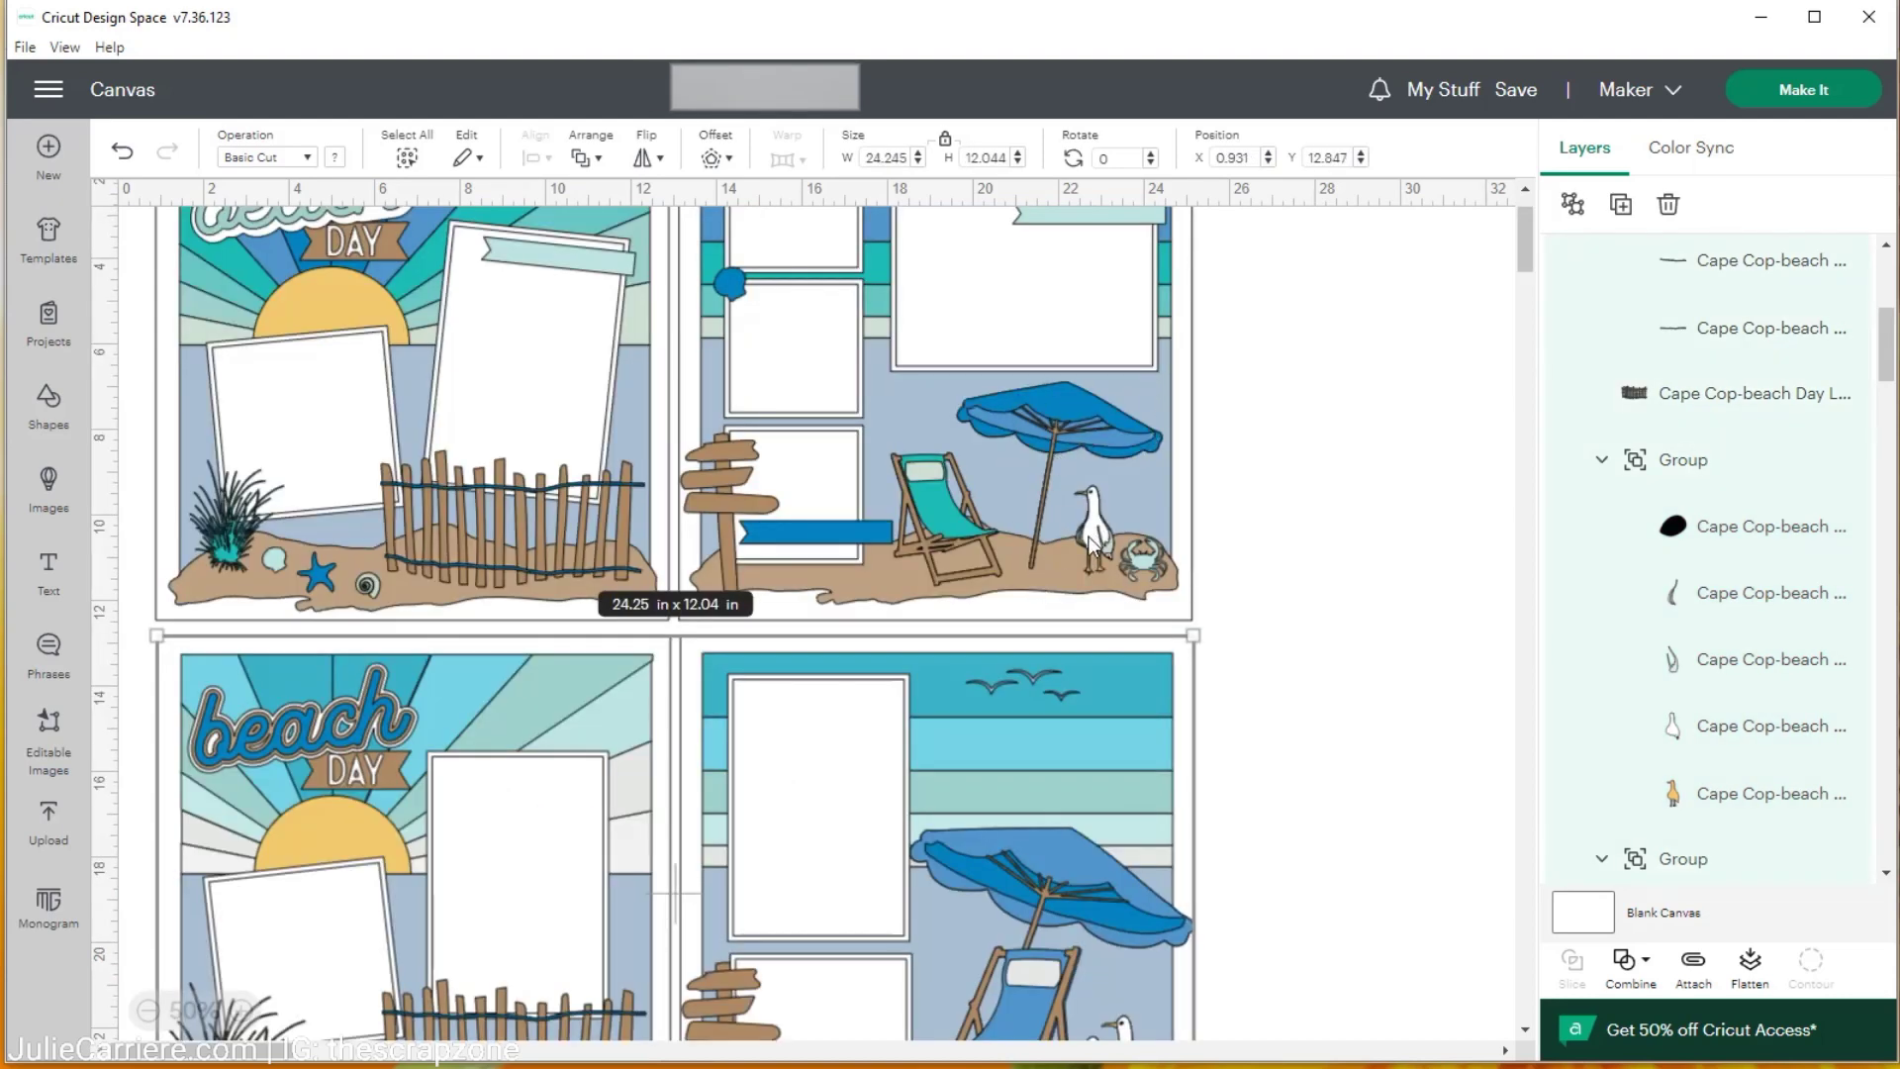
pyautogui.scroll(-4, 1114, 566)
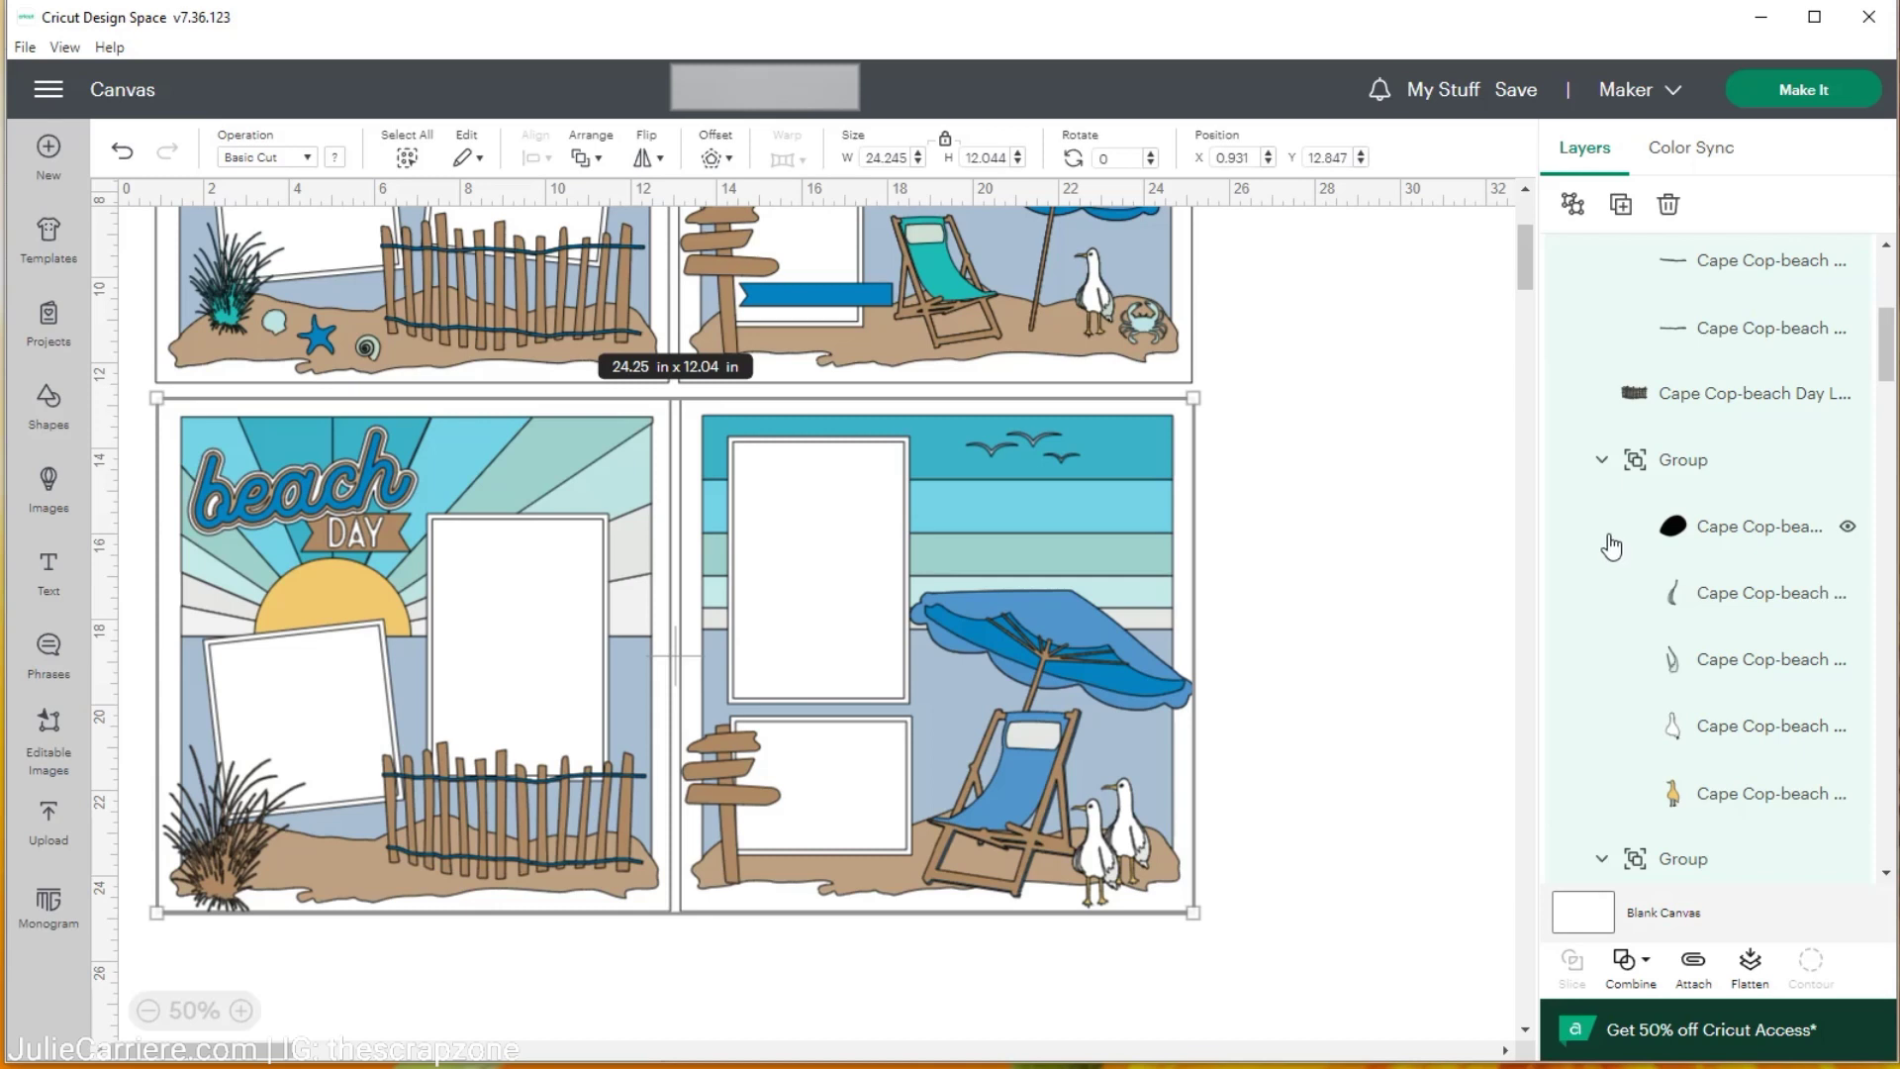
pyautogui.scroll(-5, 1663, 559)
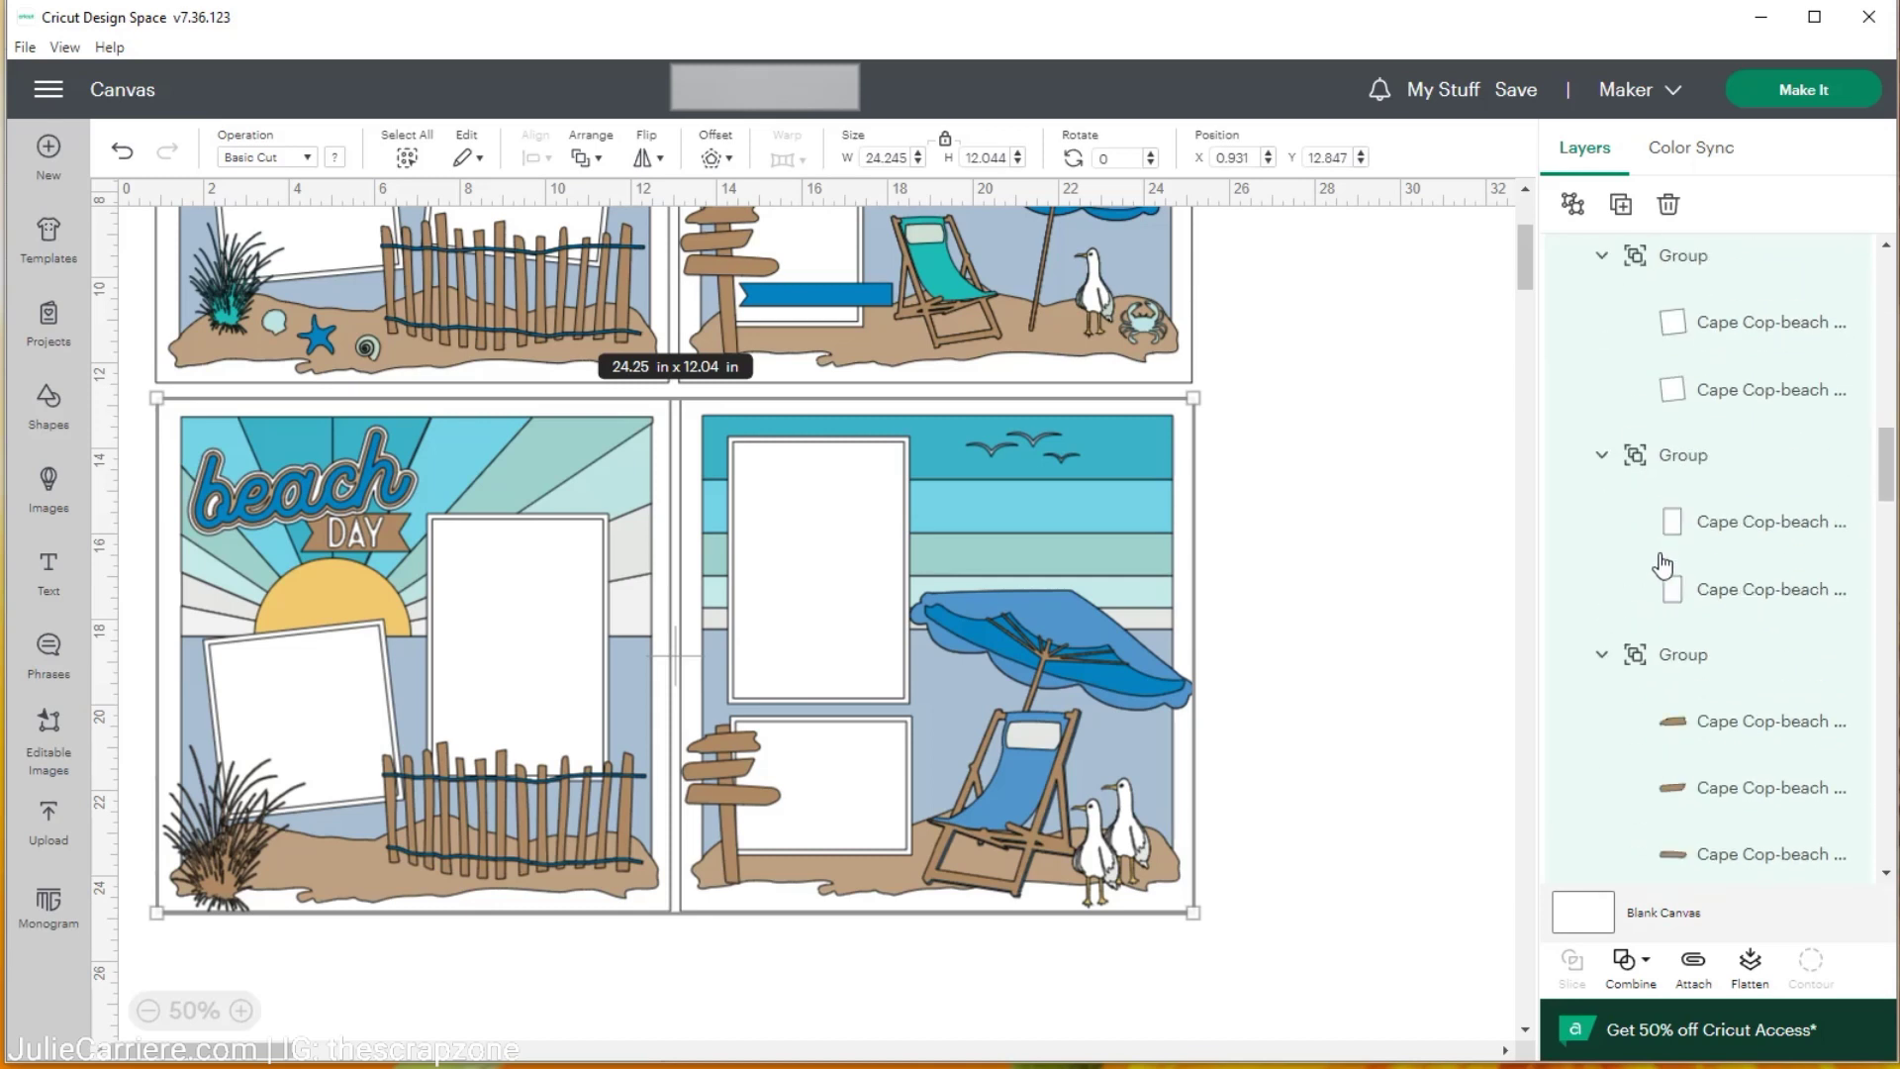
# Select the umbrella group in the lower layout, try moving it slightly up, and undo the move
pyautogui.click(1611, 704)
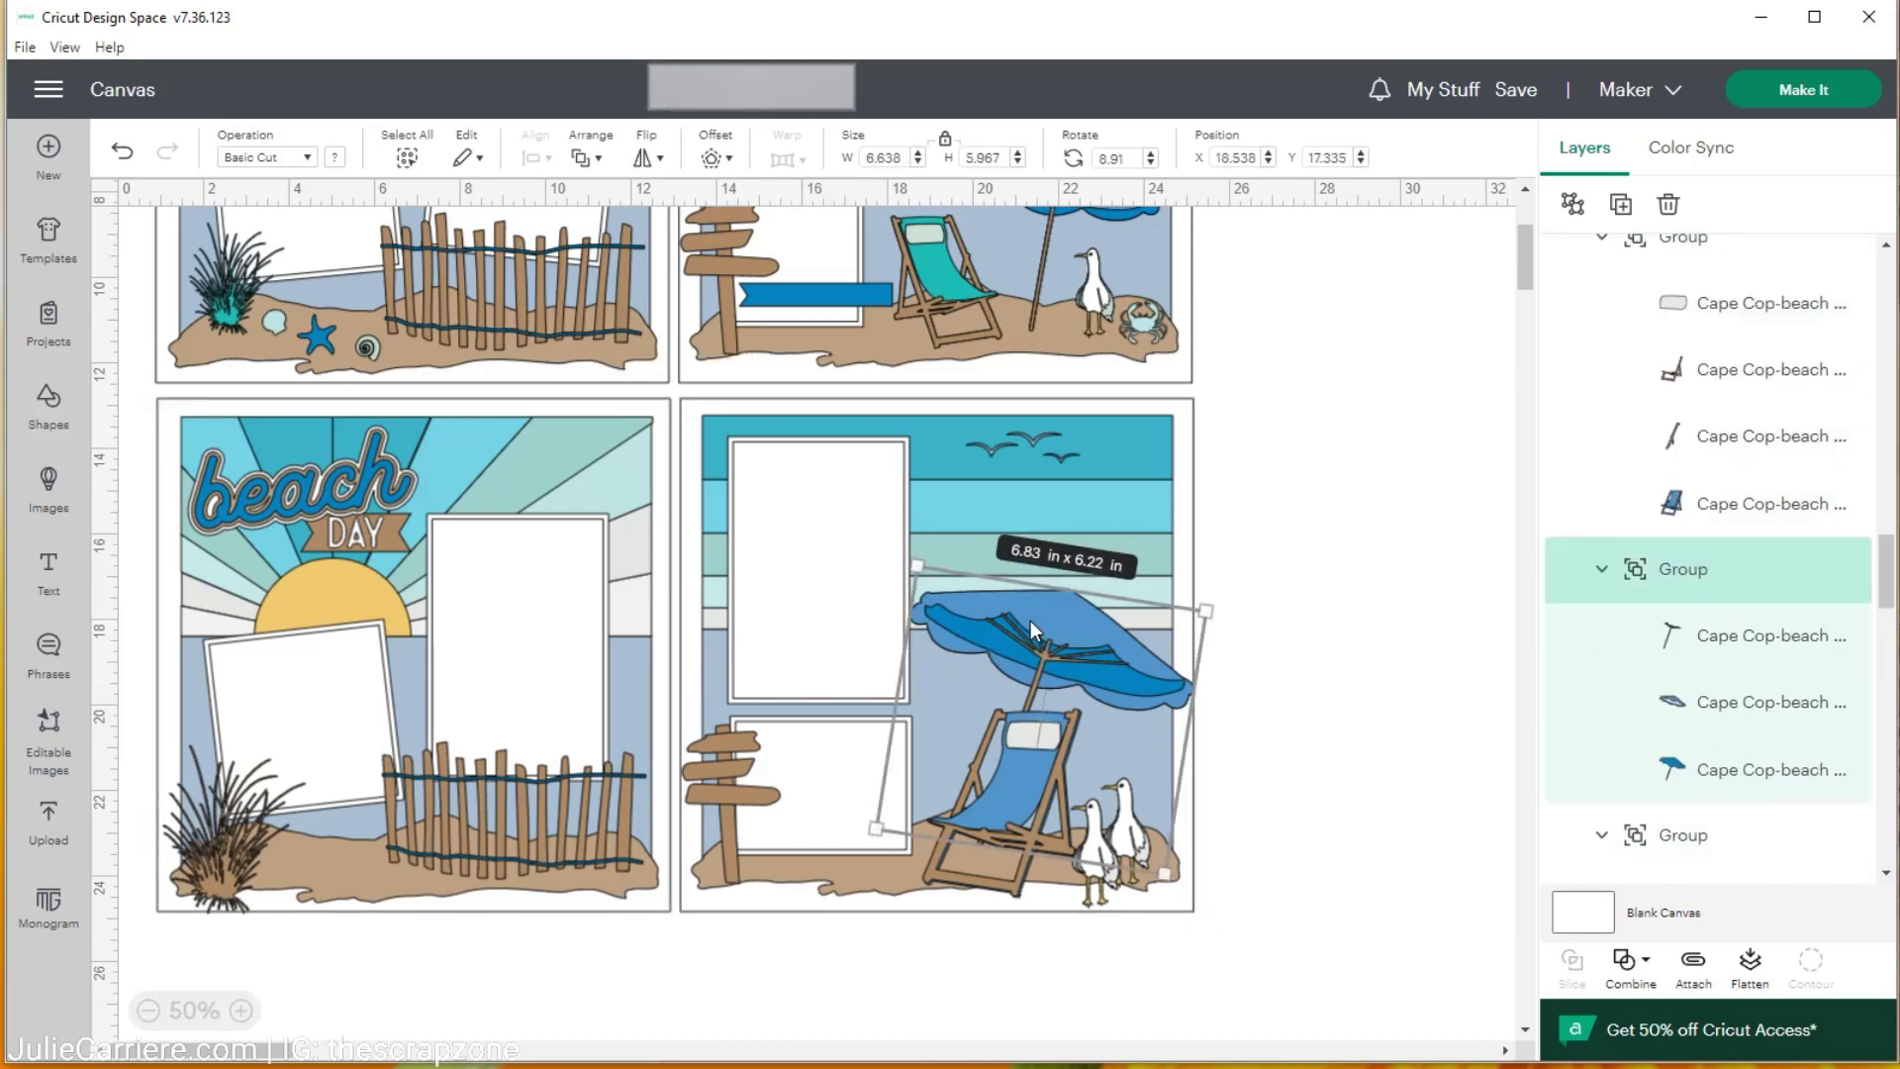
pyautogui.moveTo(1053, 631)
pyautogui.mouseDown()
pyautogui.moveTo(1031, 631)
pyautogui.moveTo(1078, 615)
pyautogui.moveTo(1054, 578)
pyautogui.moveTo(1061, 638)
pyautogui.moveTo(1027, 622)
pyautogui.moveTo(1070, 615)
pyautogui.moveTo(1048, 613)
pyautogui.mouseUp()
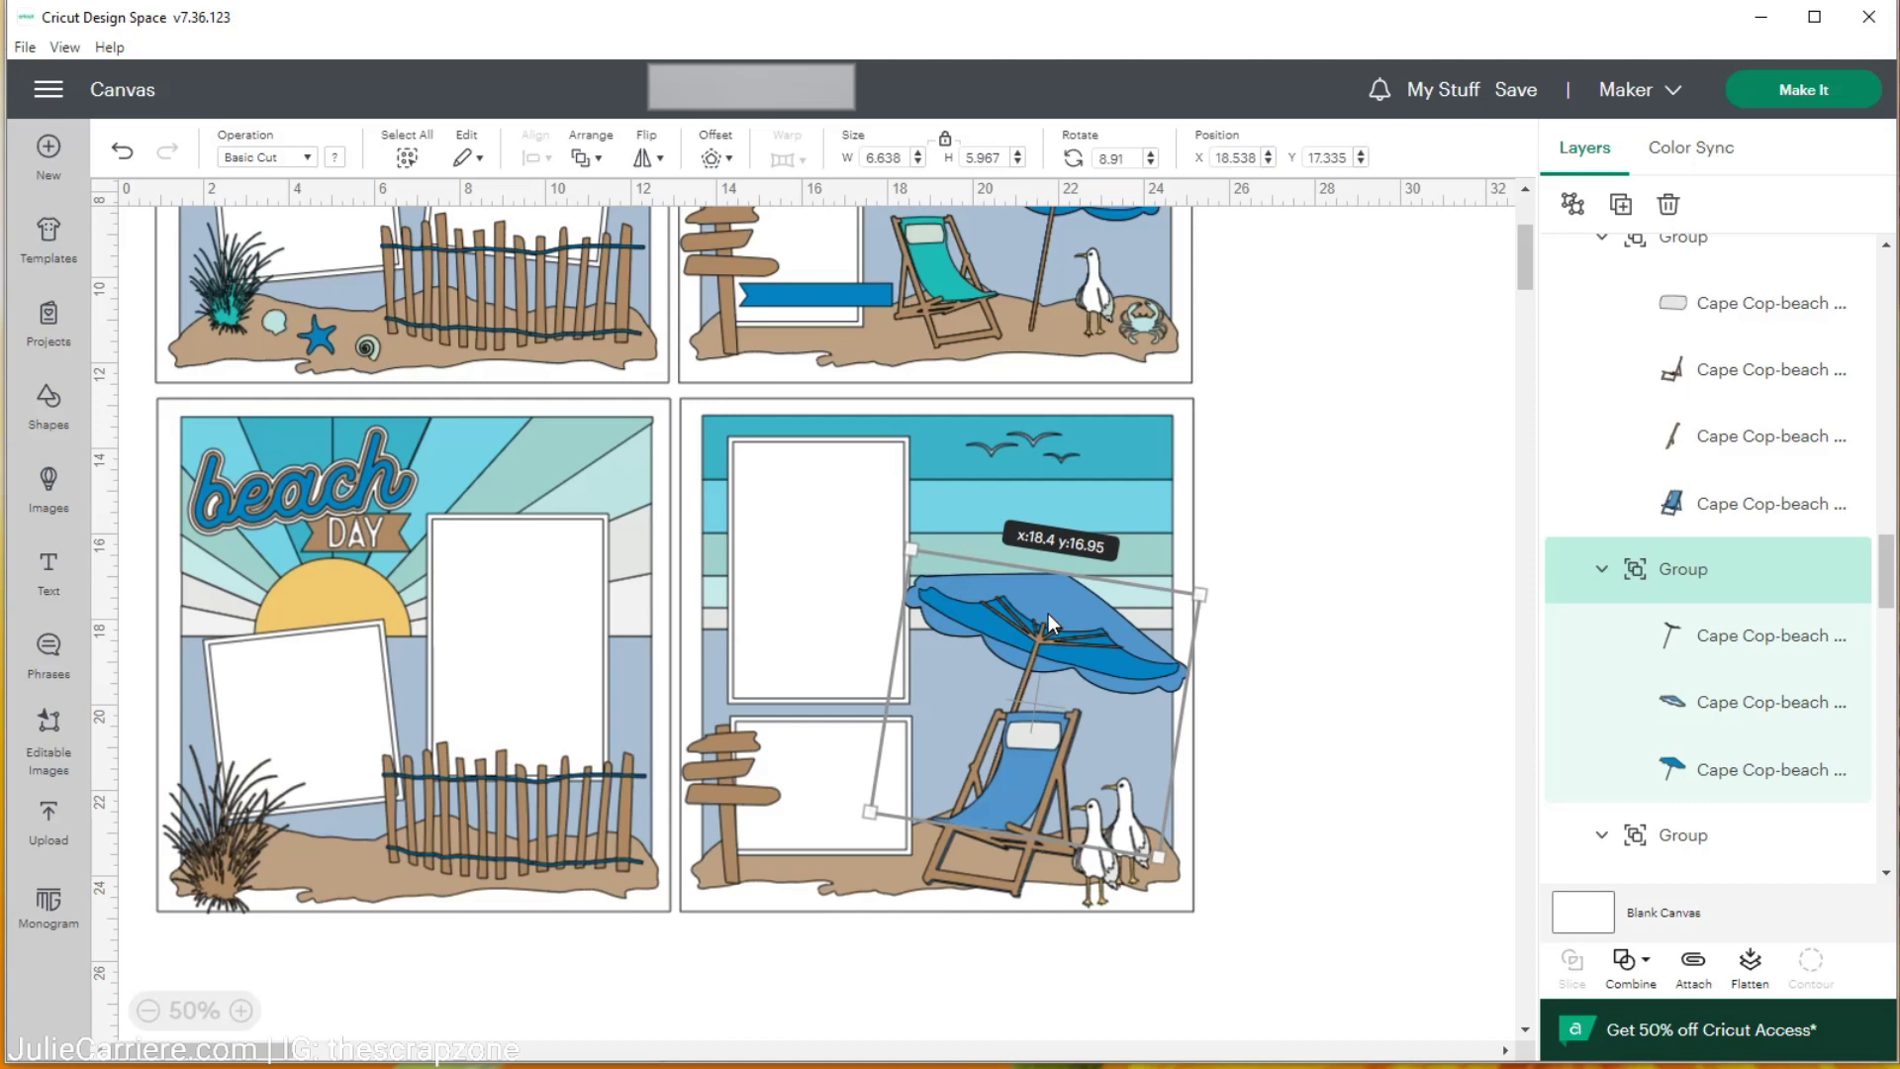
pyautogui.moveTo(910, 549)
pyautogui.mouseDown()
pyautogui.moveTo(883, 513)
pyautogui.moveTo(904, 537)
pyautogui.mouseUp()
pyautogui.hotkey('ctrl', 'z')
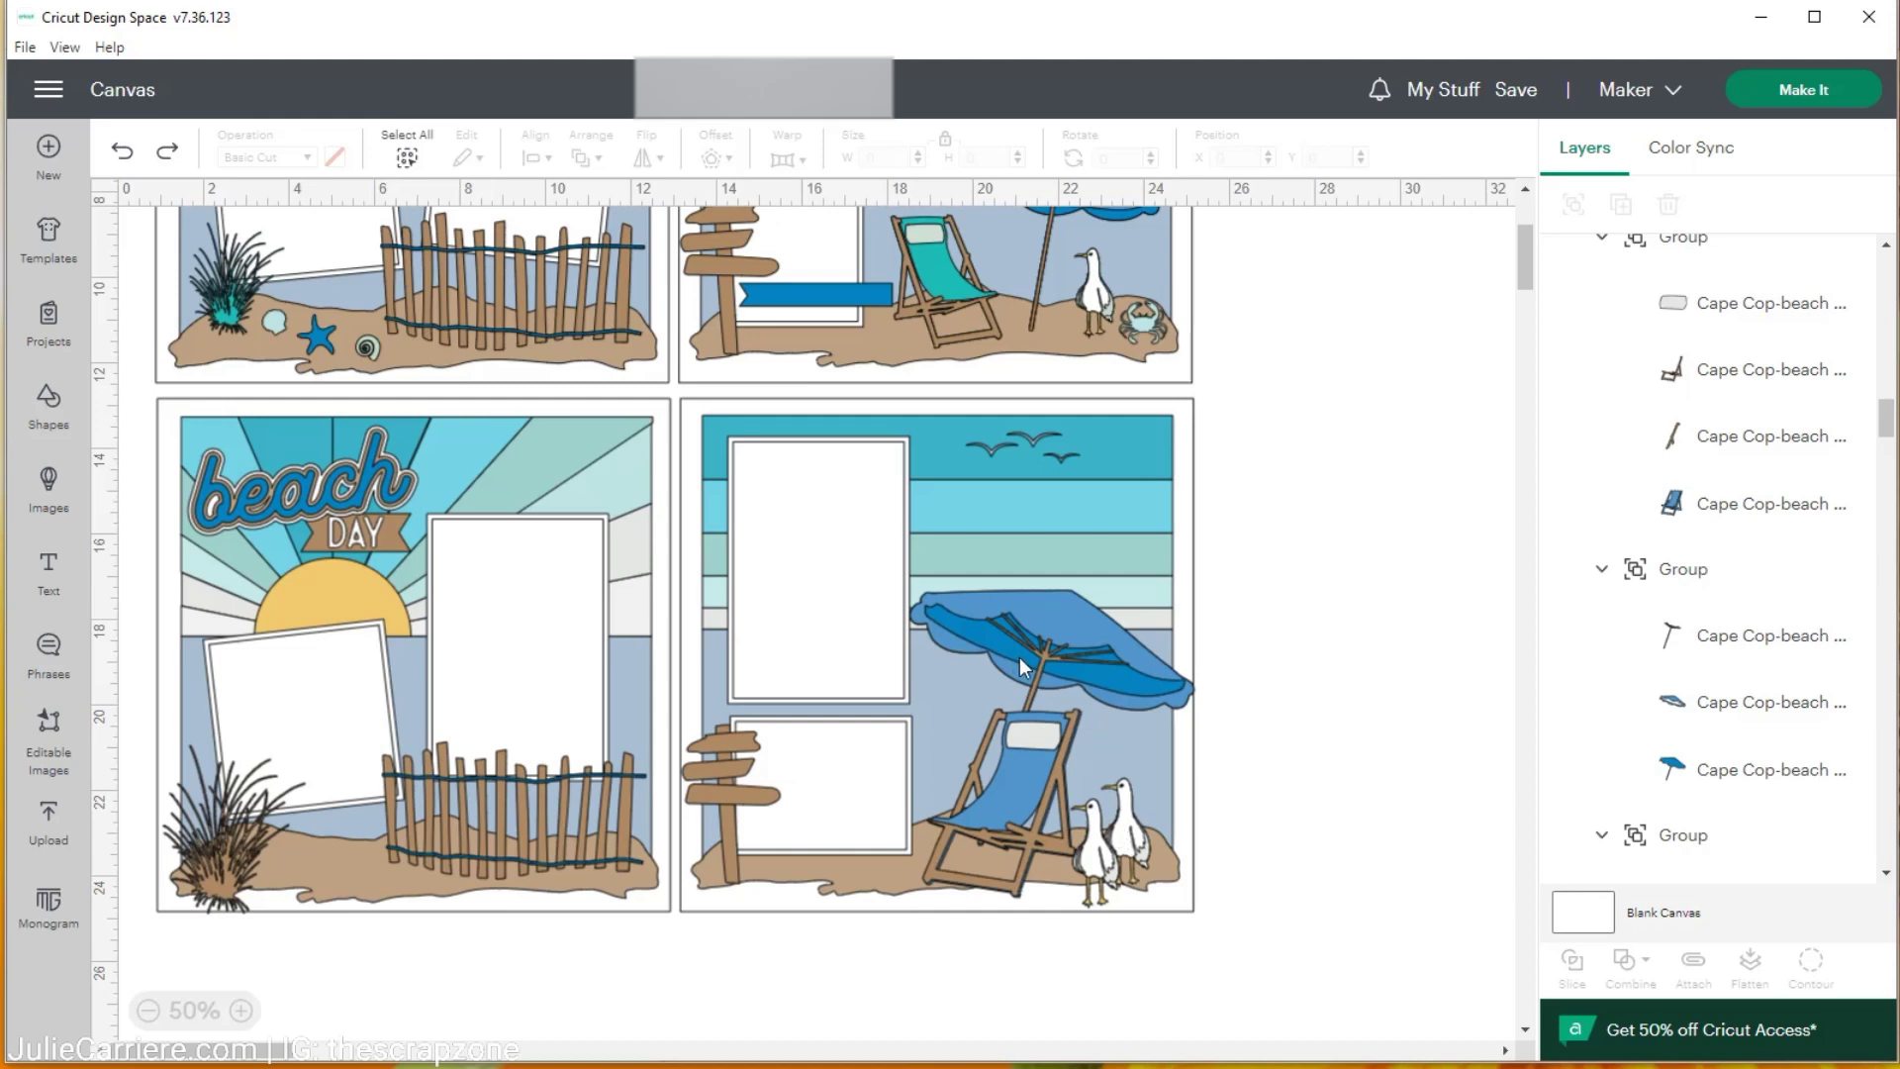
# Select the beach chair group in the lower layout, flip it horizontally, and flip it back
pyautogui.scroll(2, 1019, 657)
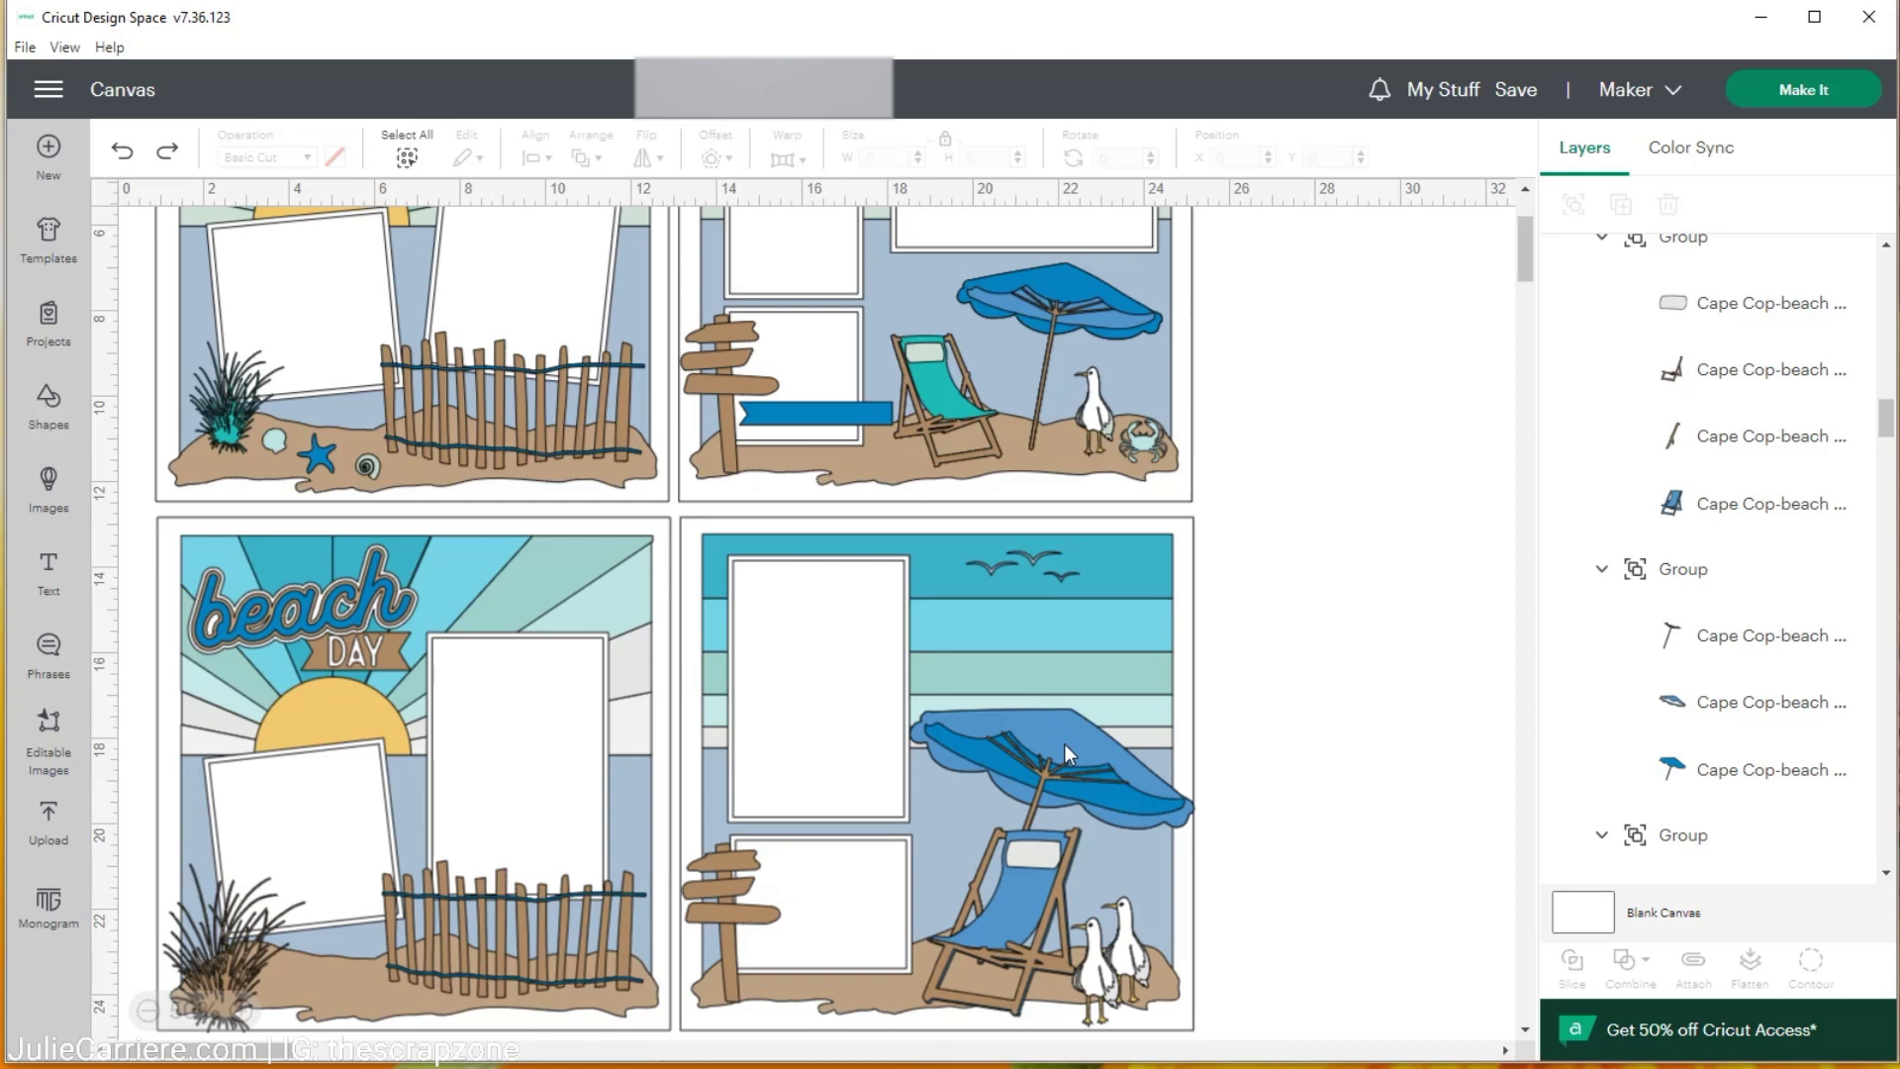
pyautogui.scroll(-2, 1064, 744)
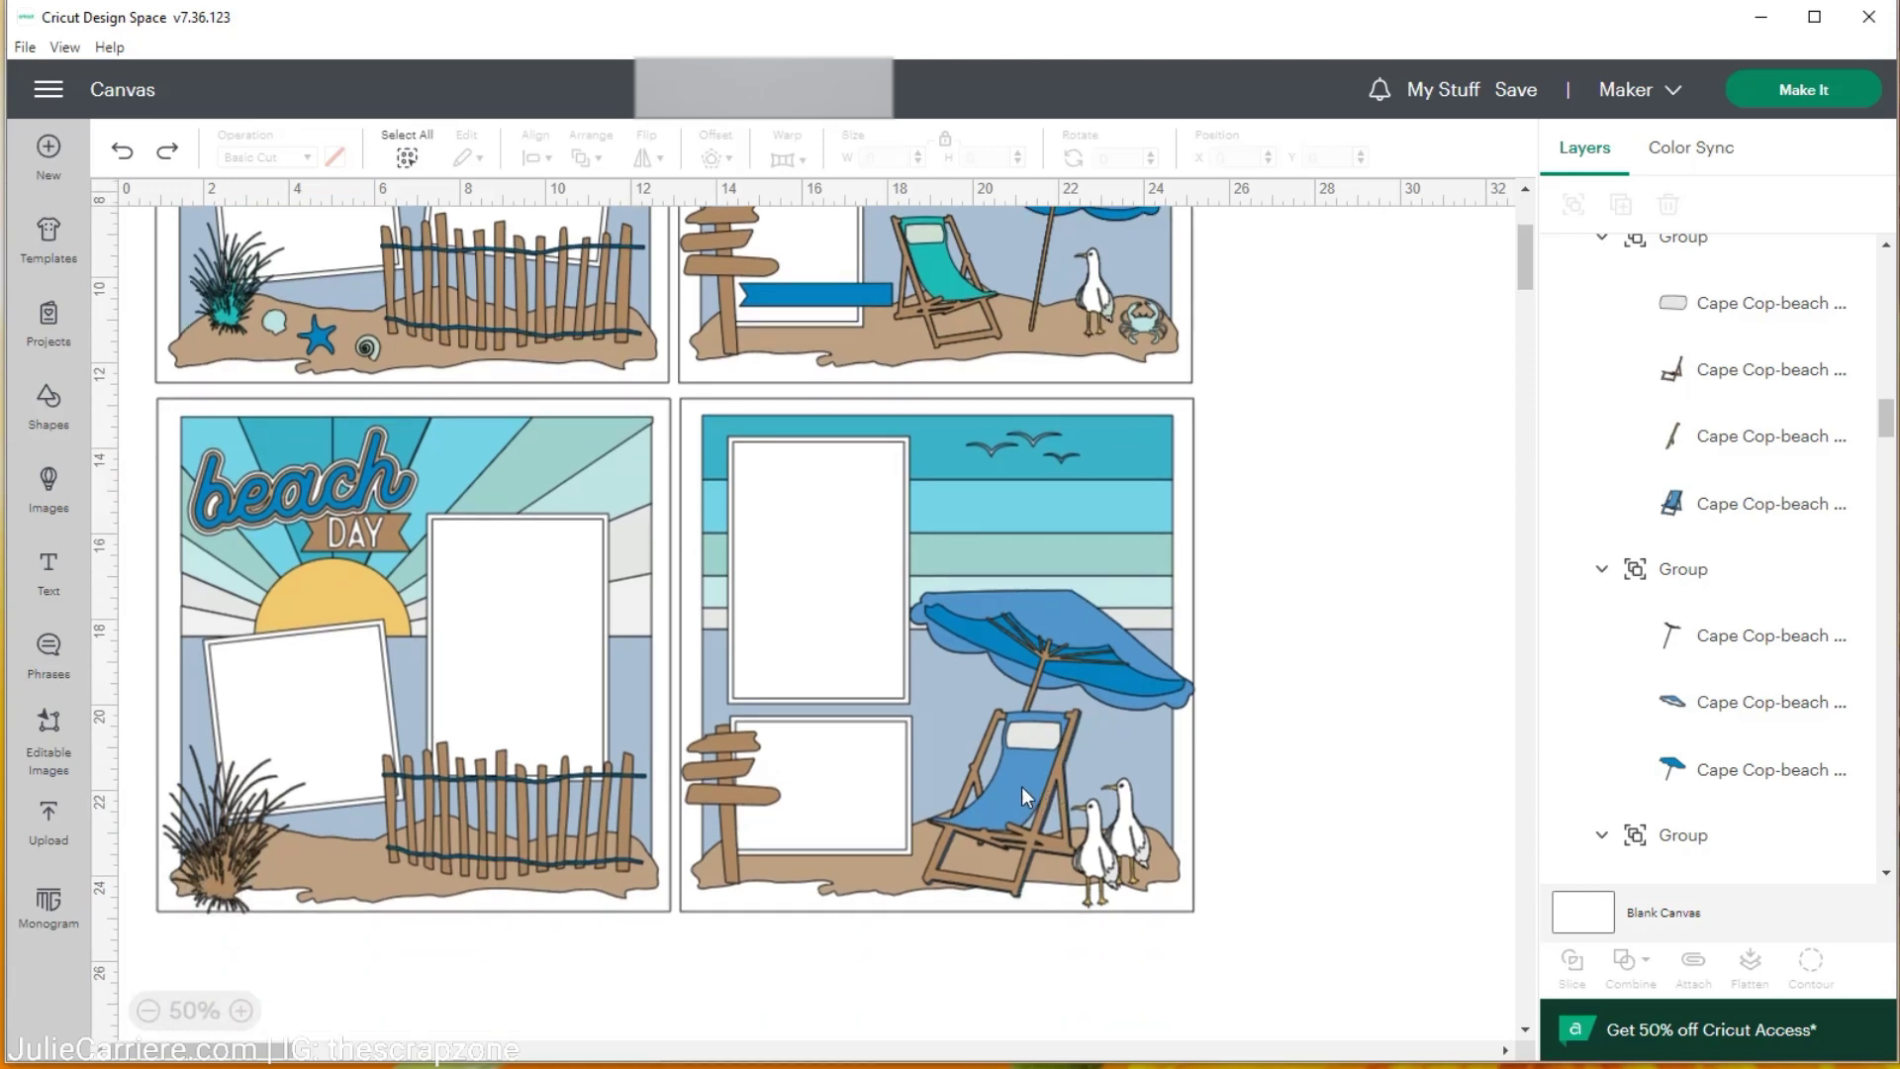
pyautogui.click(1022, 781)
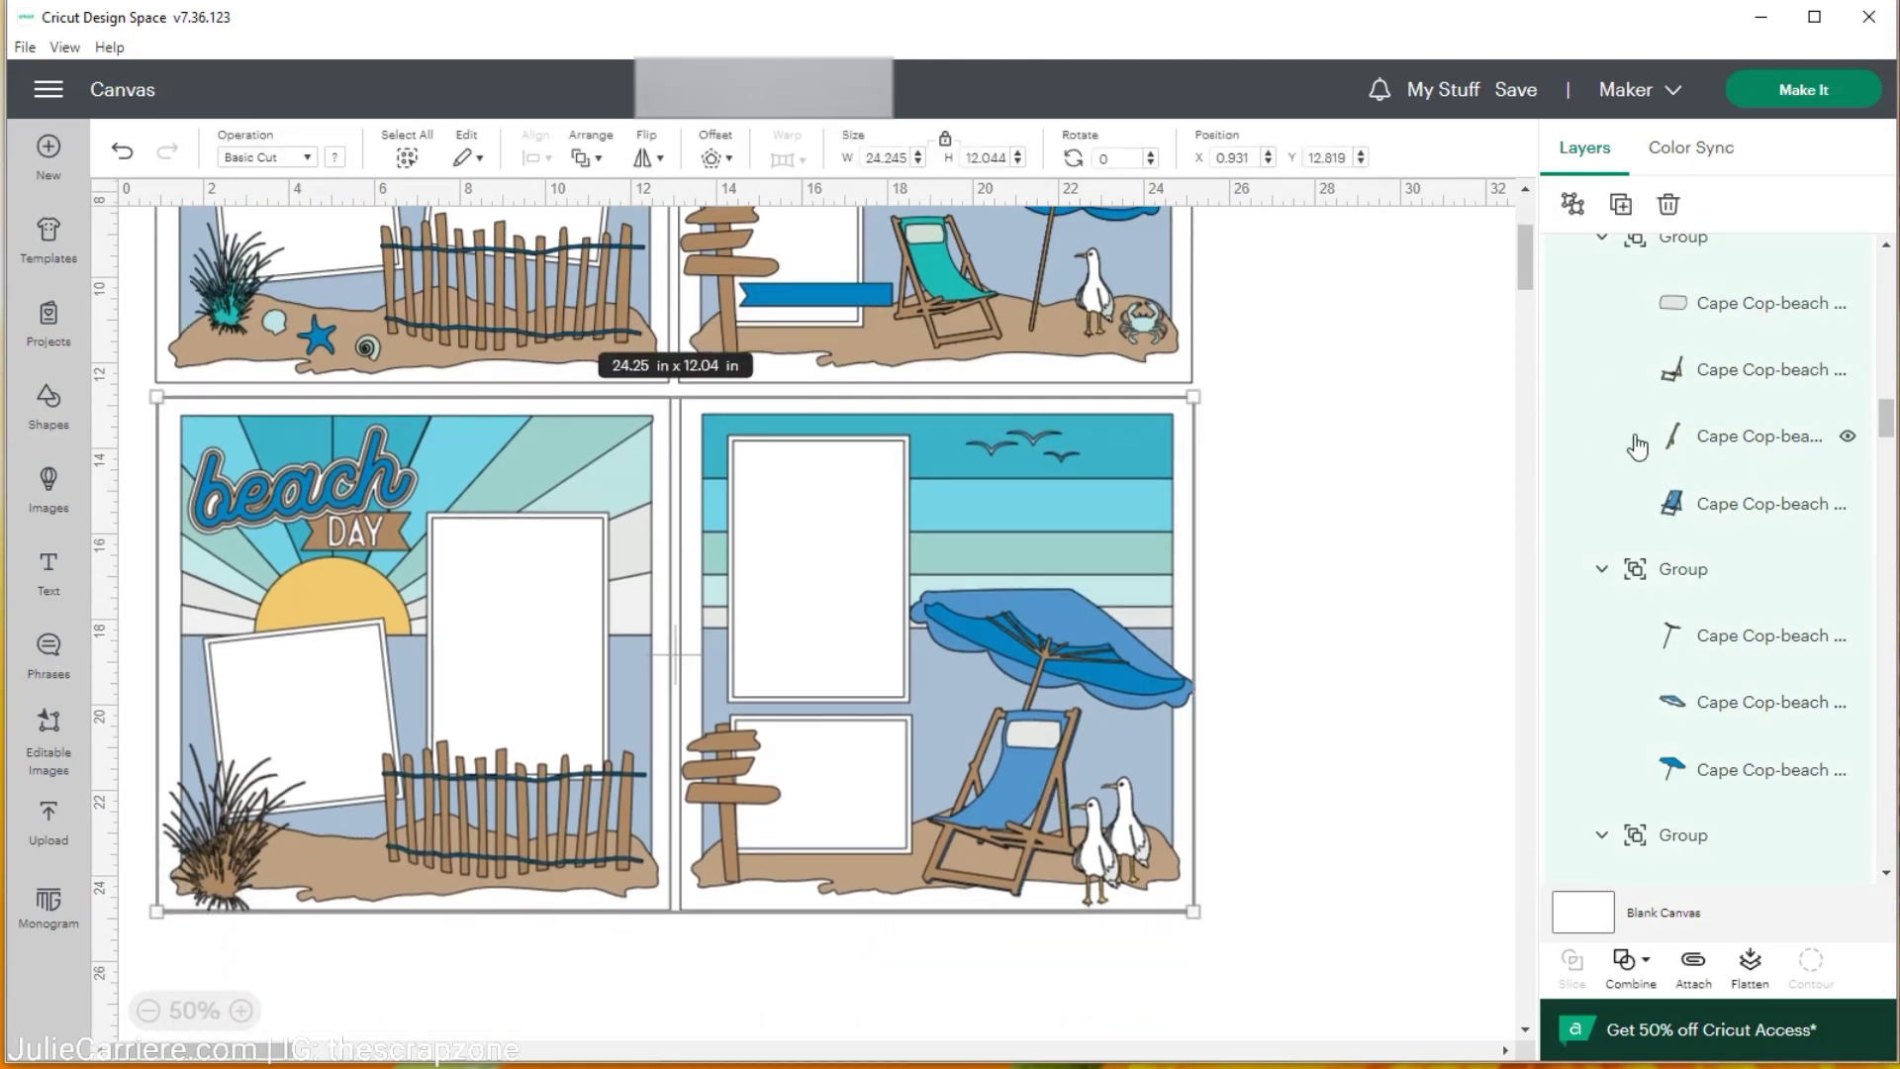
pyautogui.click(1696, 423)
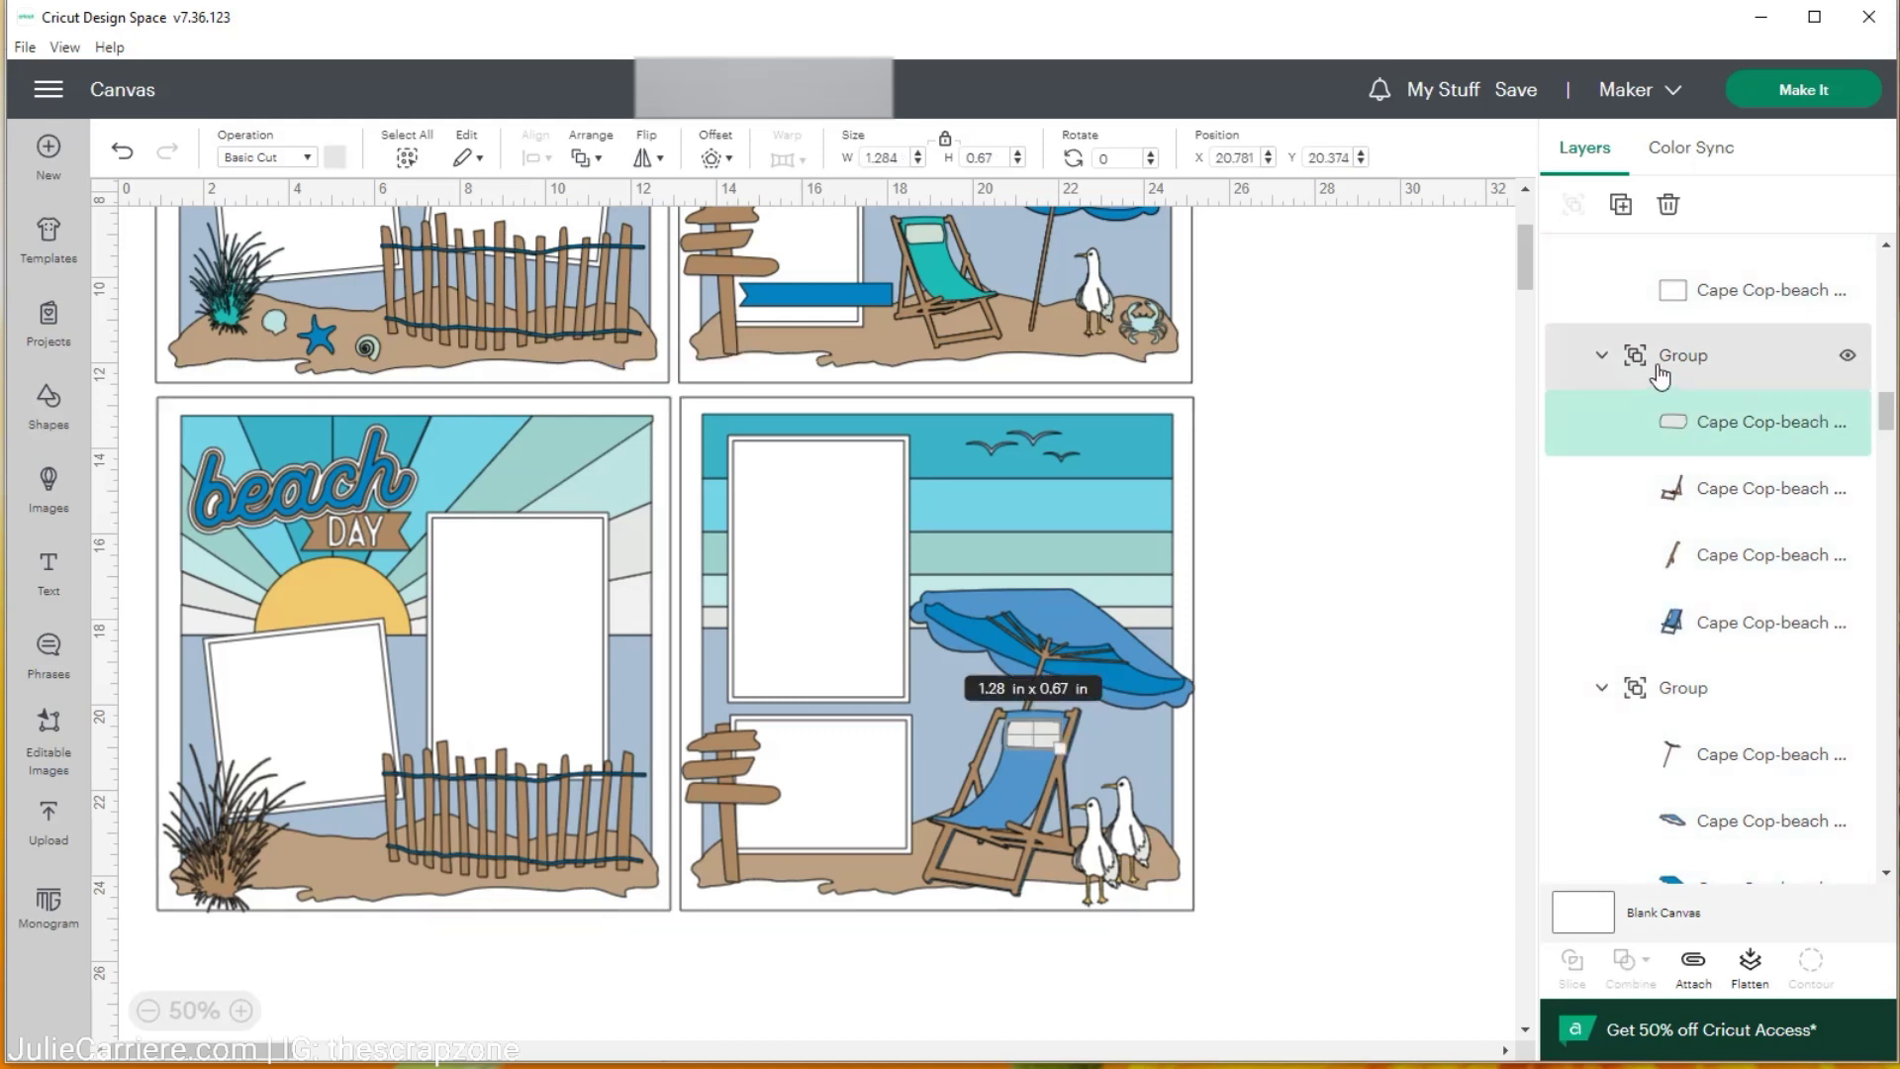
pyautogui.click(1660, 376)
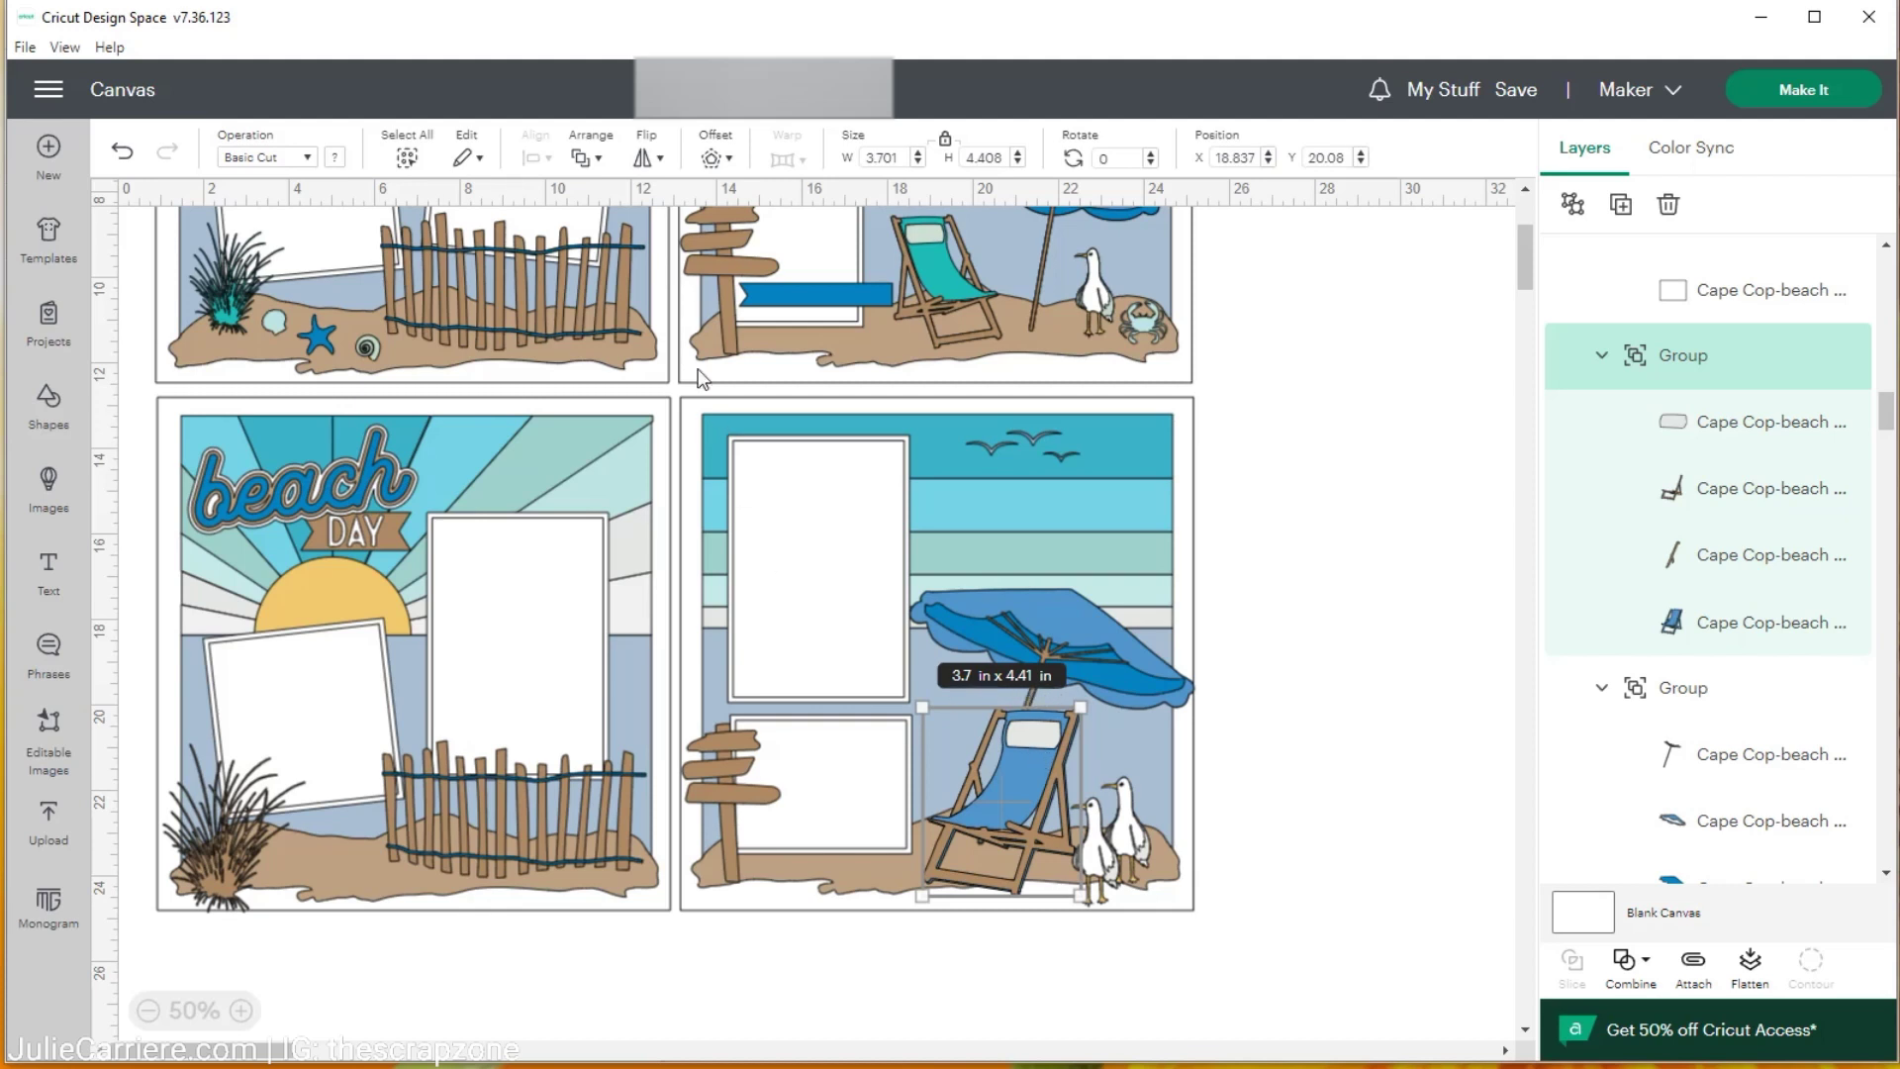
pyautogui.click(648, 160)
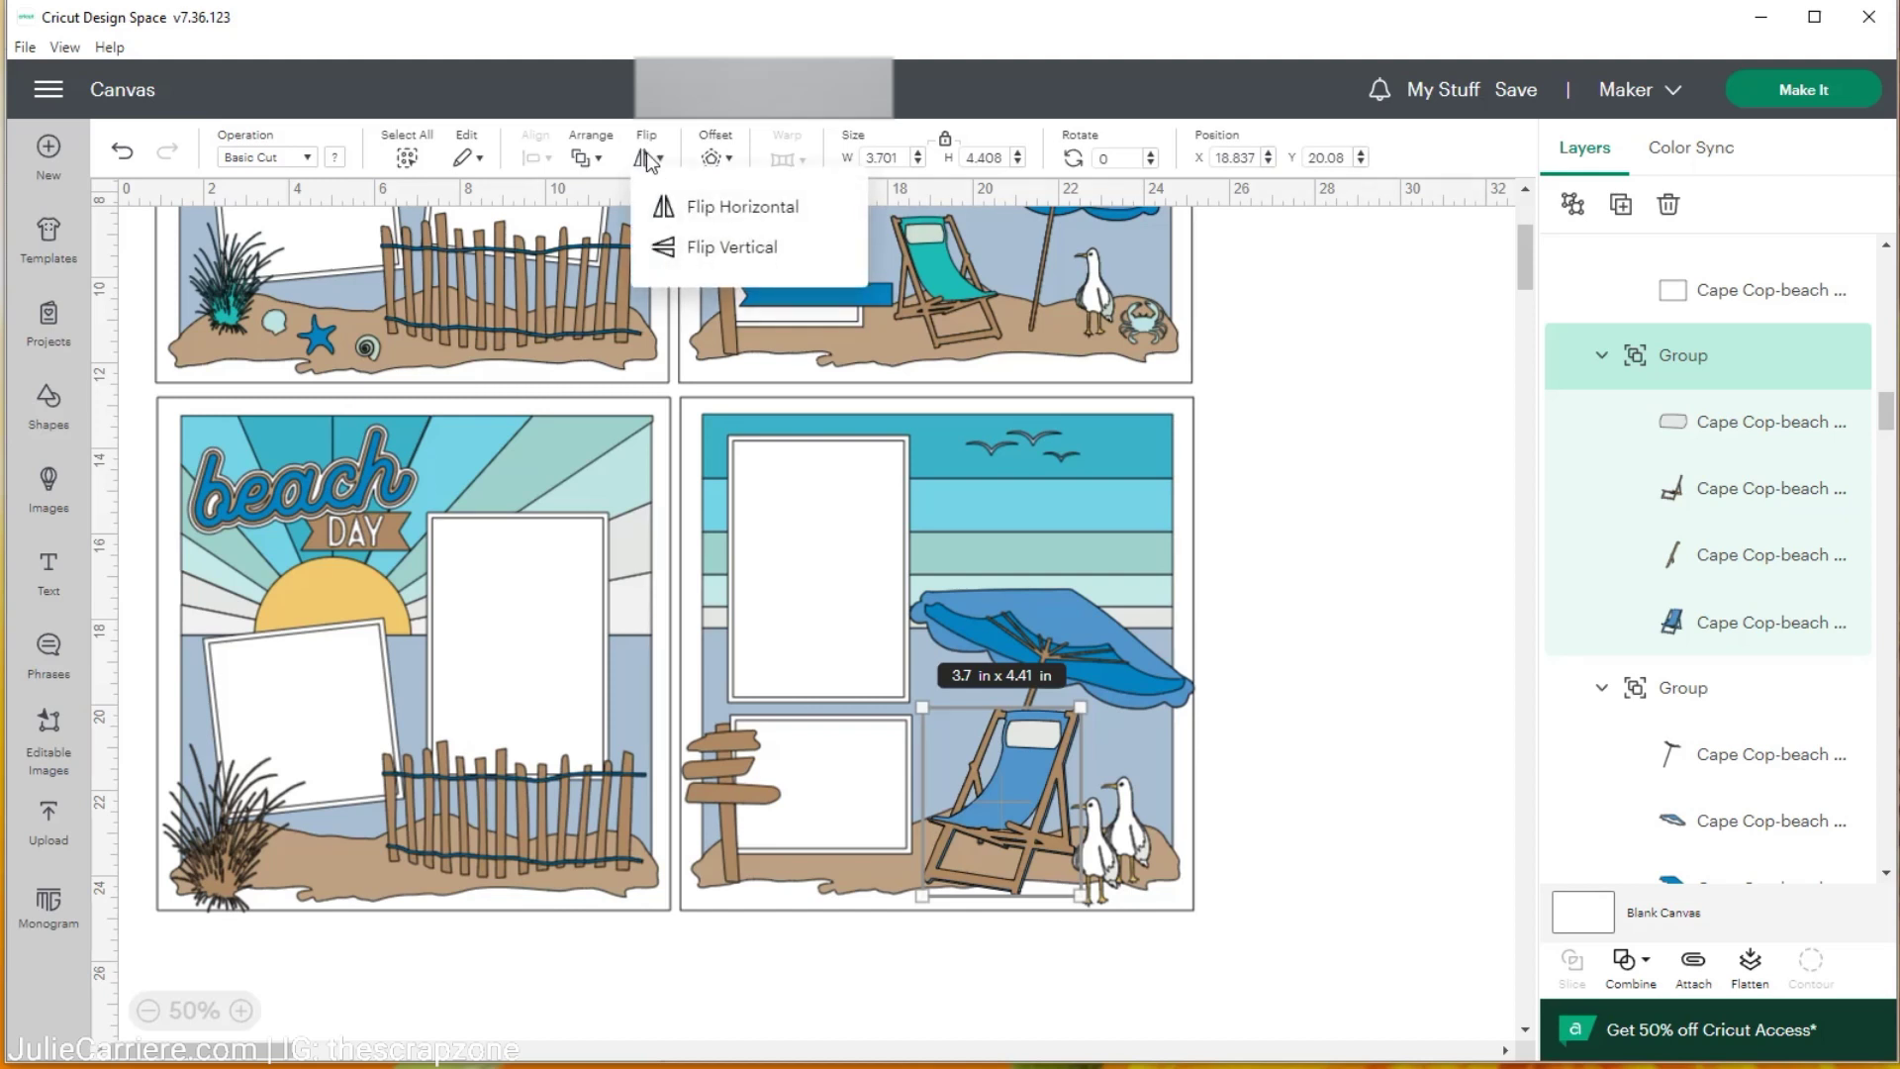
pyautogui.click(675, 210)
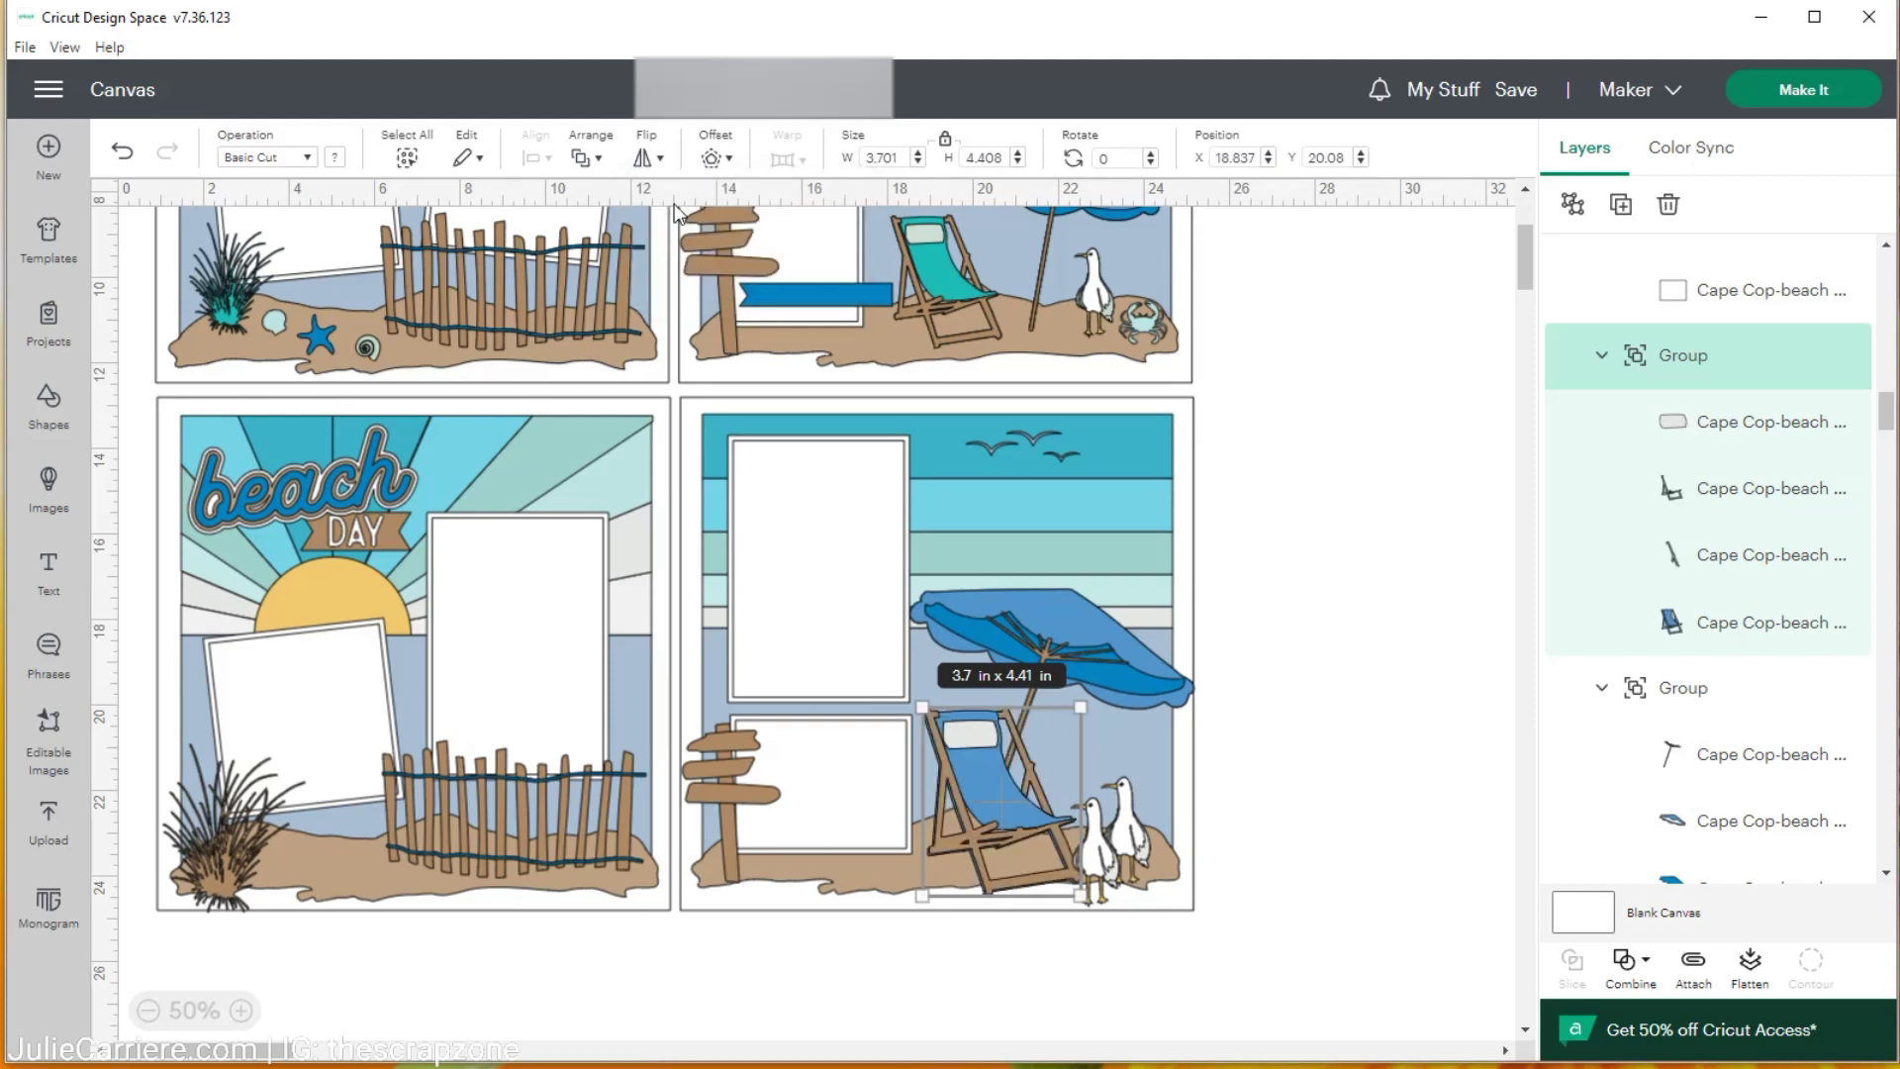
pyautogui.click(646, 158)
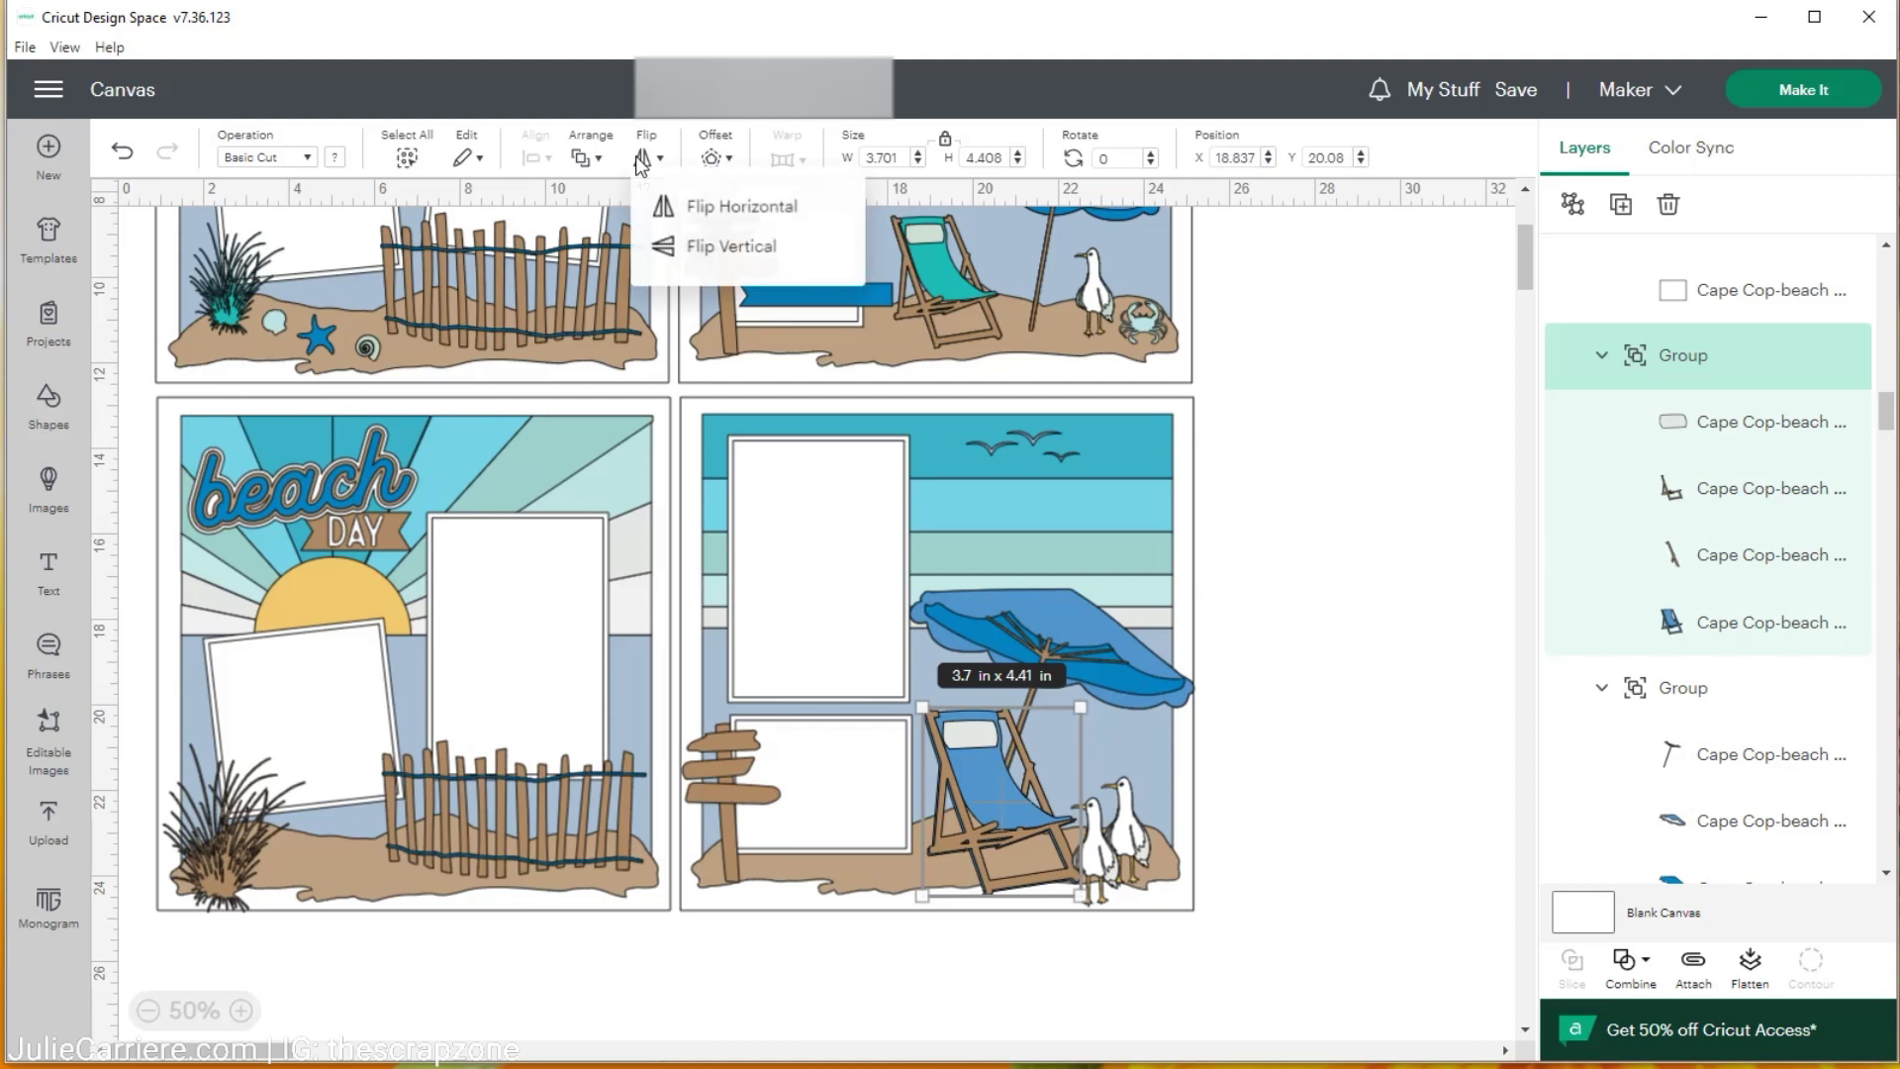
pyautogui.click(678, 210)
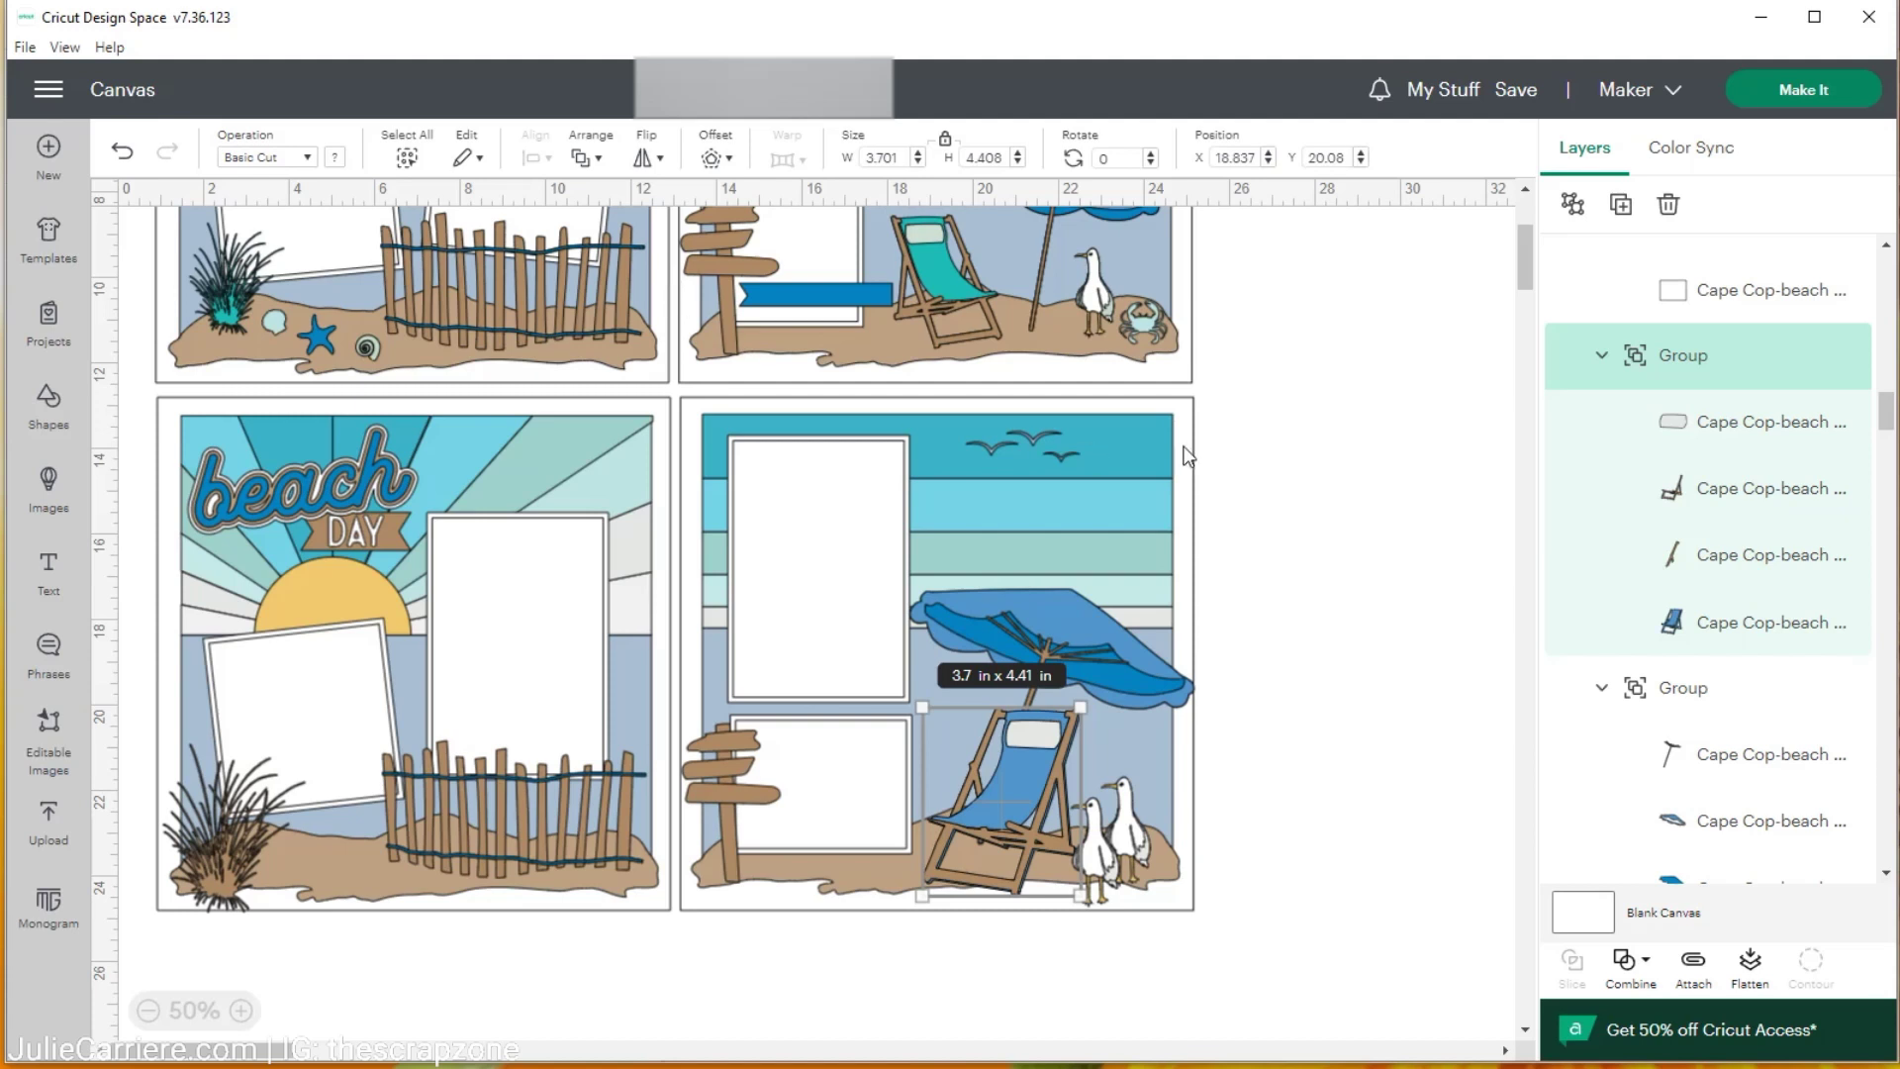
# Compare the second pages of the upper and lower layouts, including the flying birds, sky stripes, umbrellas and chairs
pyautogui.click(1325, 625)
pyautogui.click(698, 769)
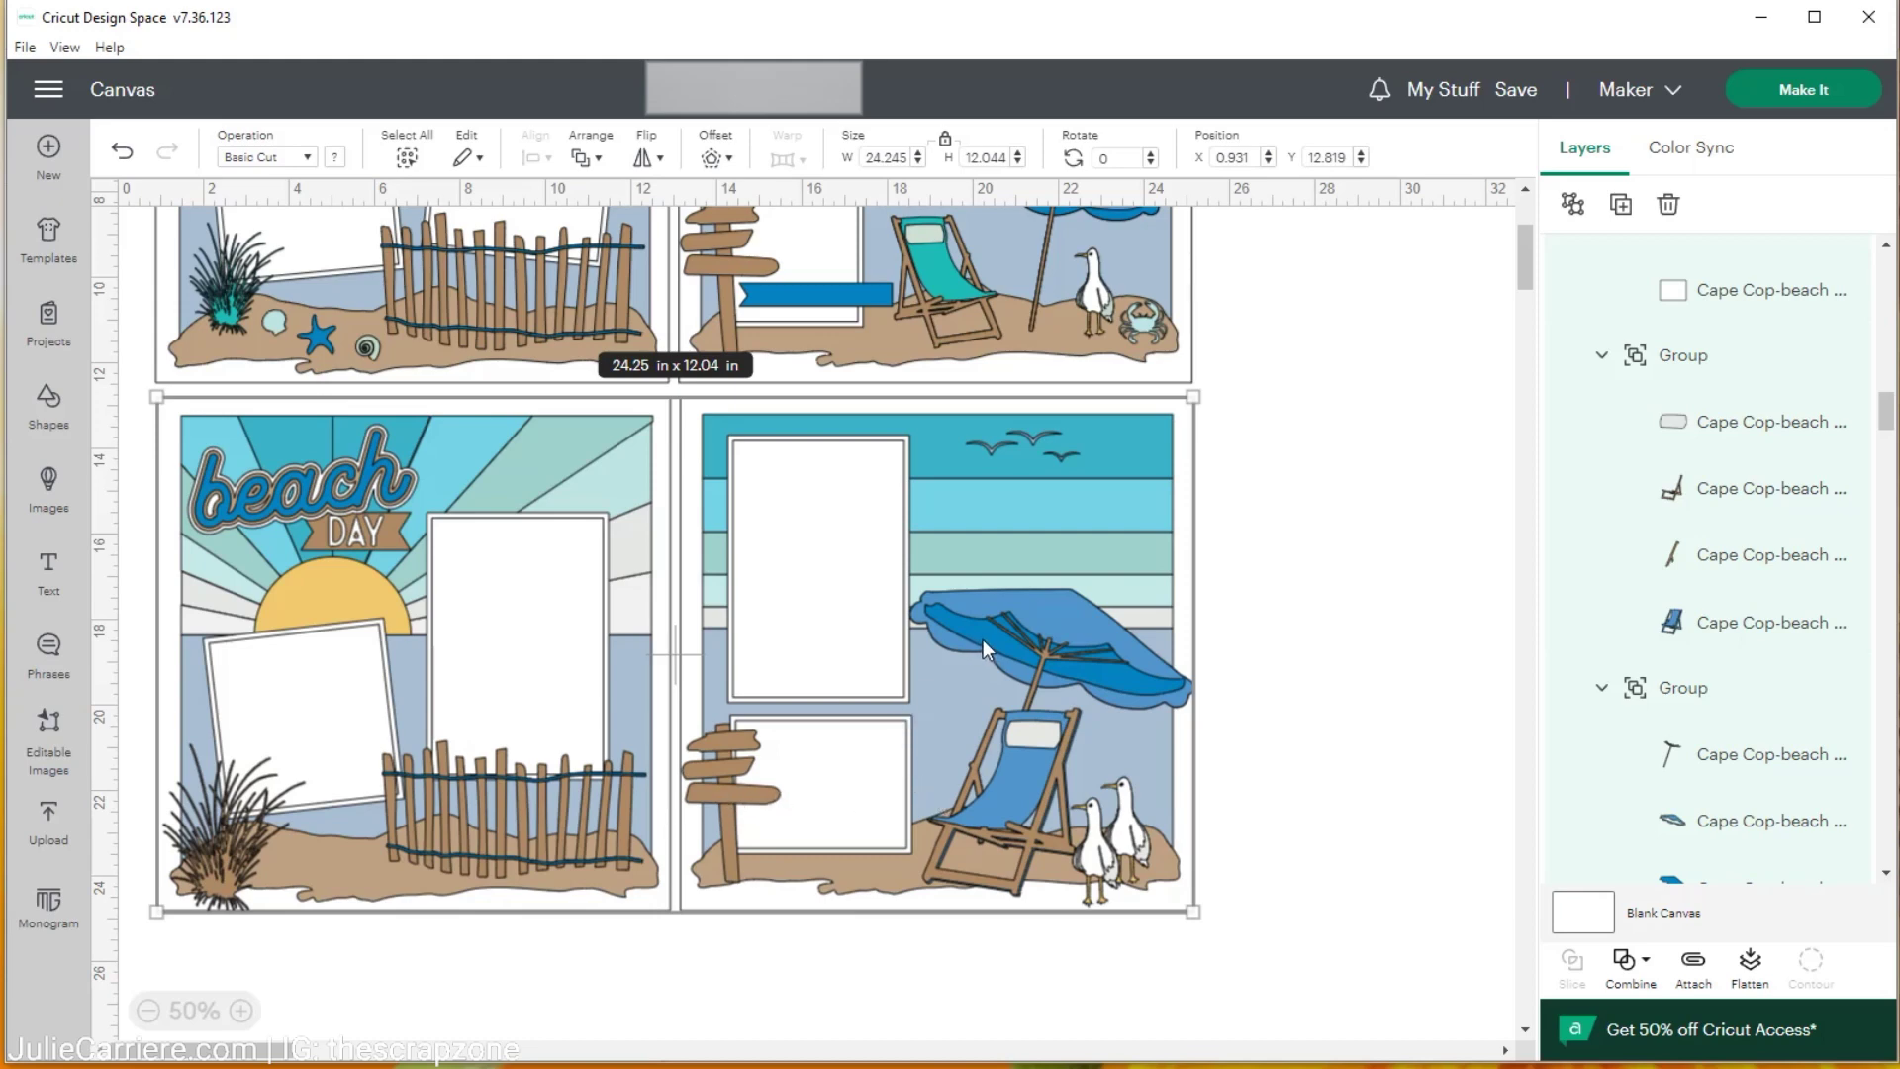
pyautogui.scroll(5, 982, 637)
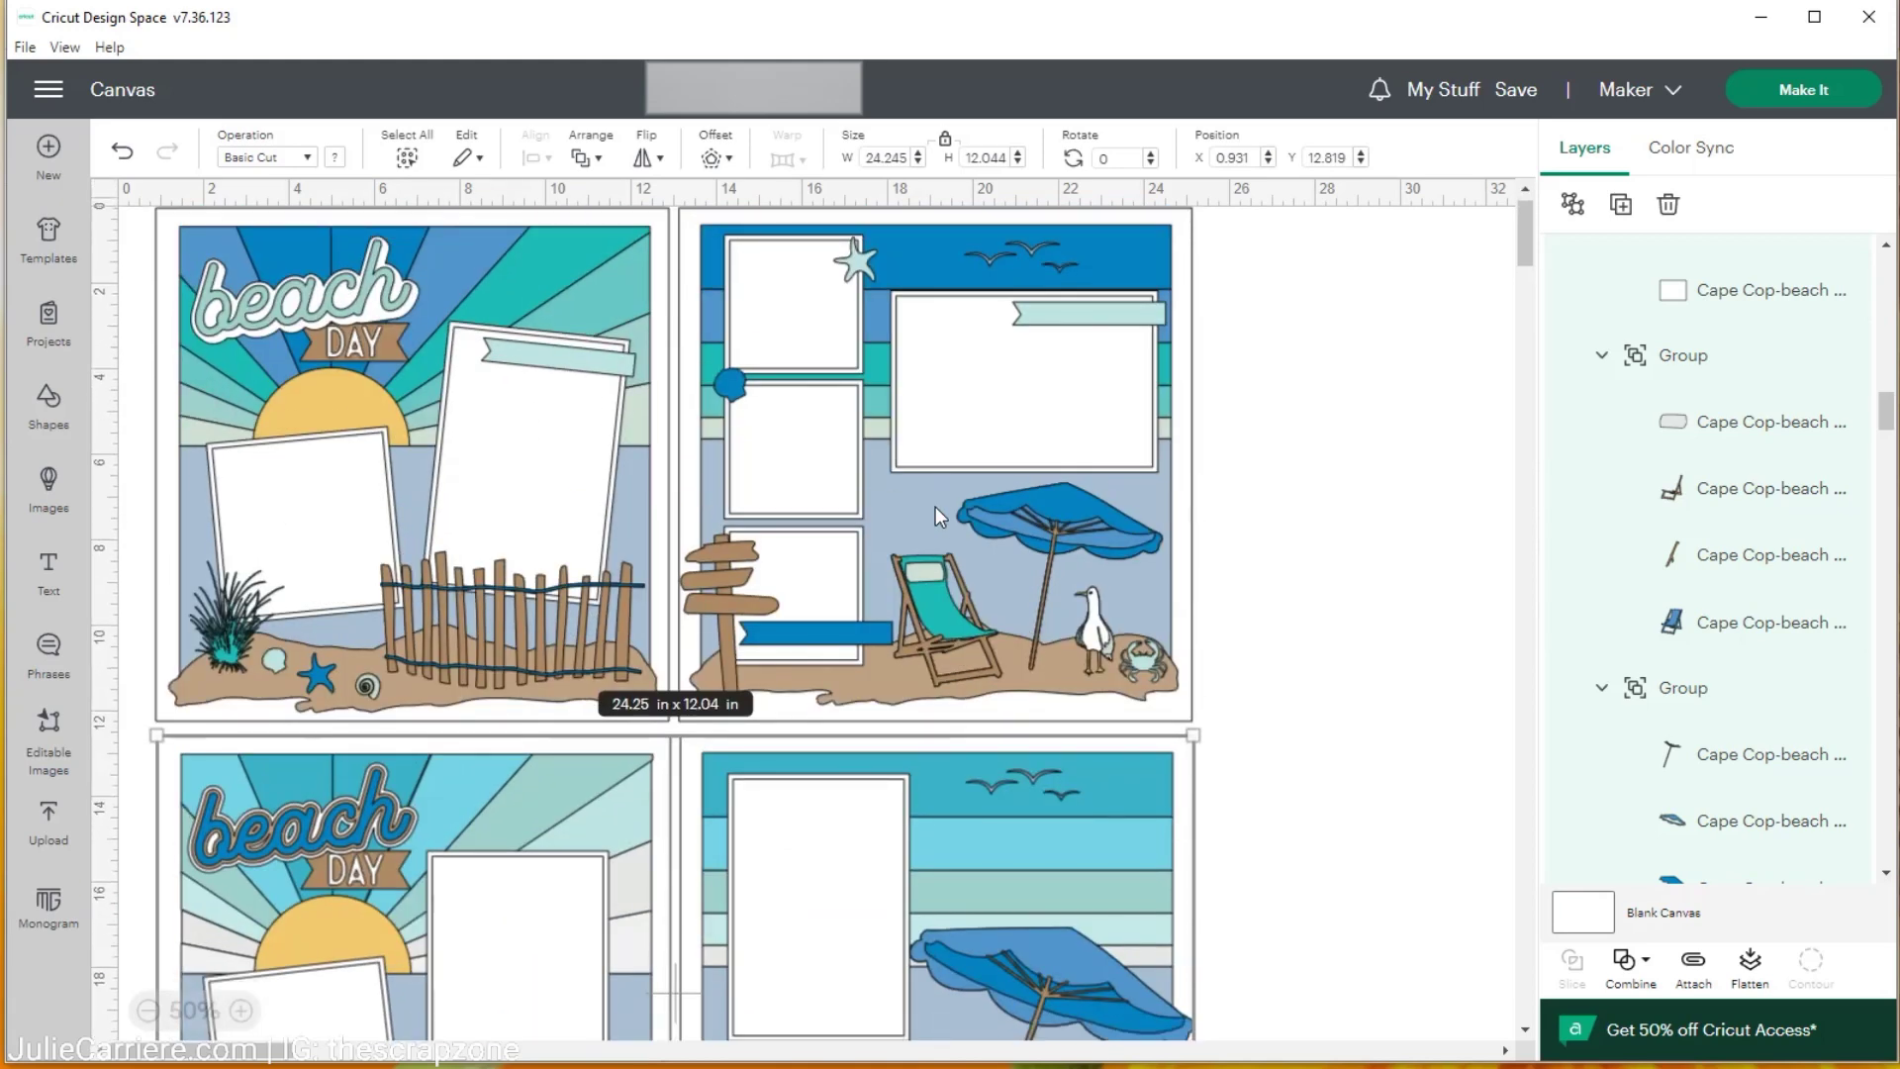
pyautogui.scroll(-1, 935, 507)
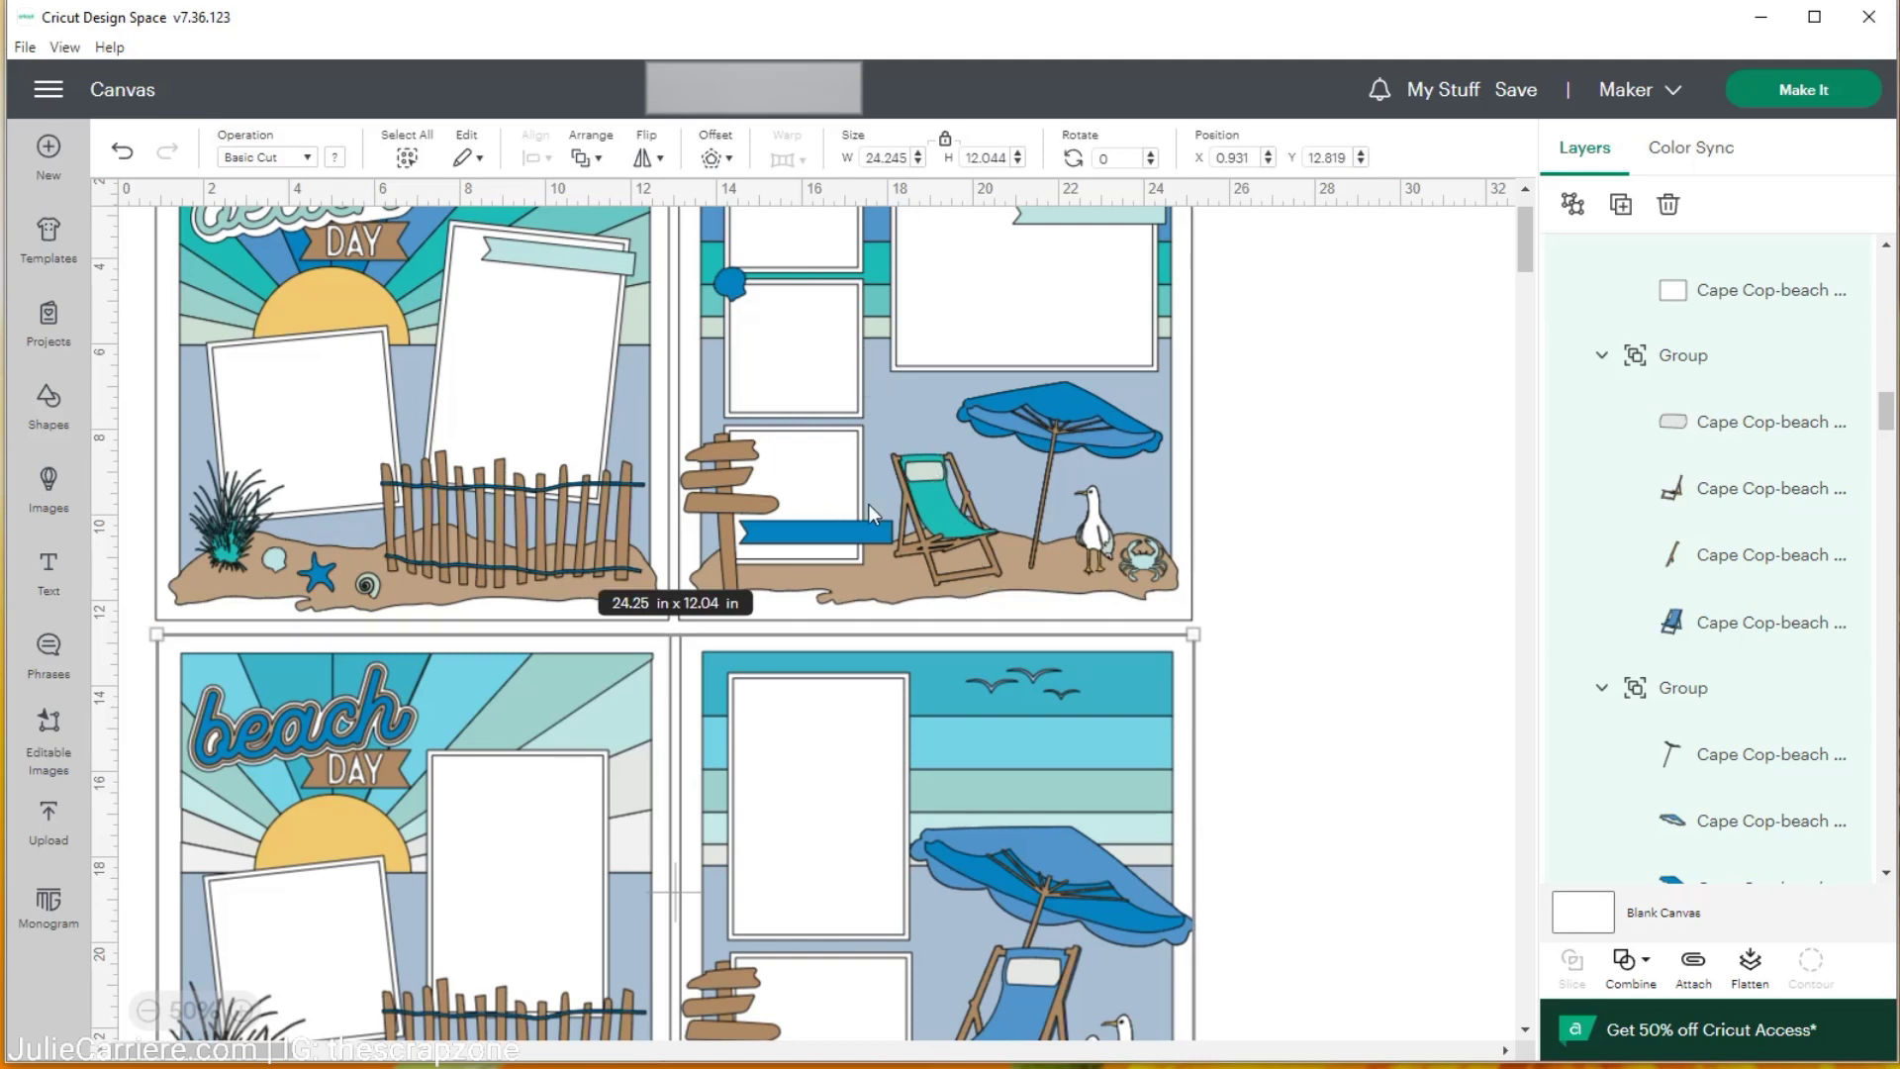
pyautogui.scroll(-1, 811, 662)
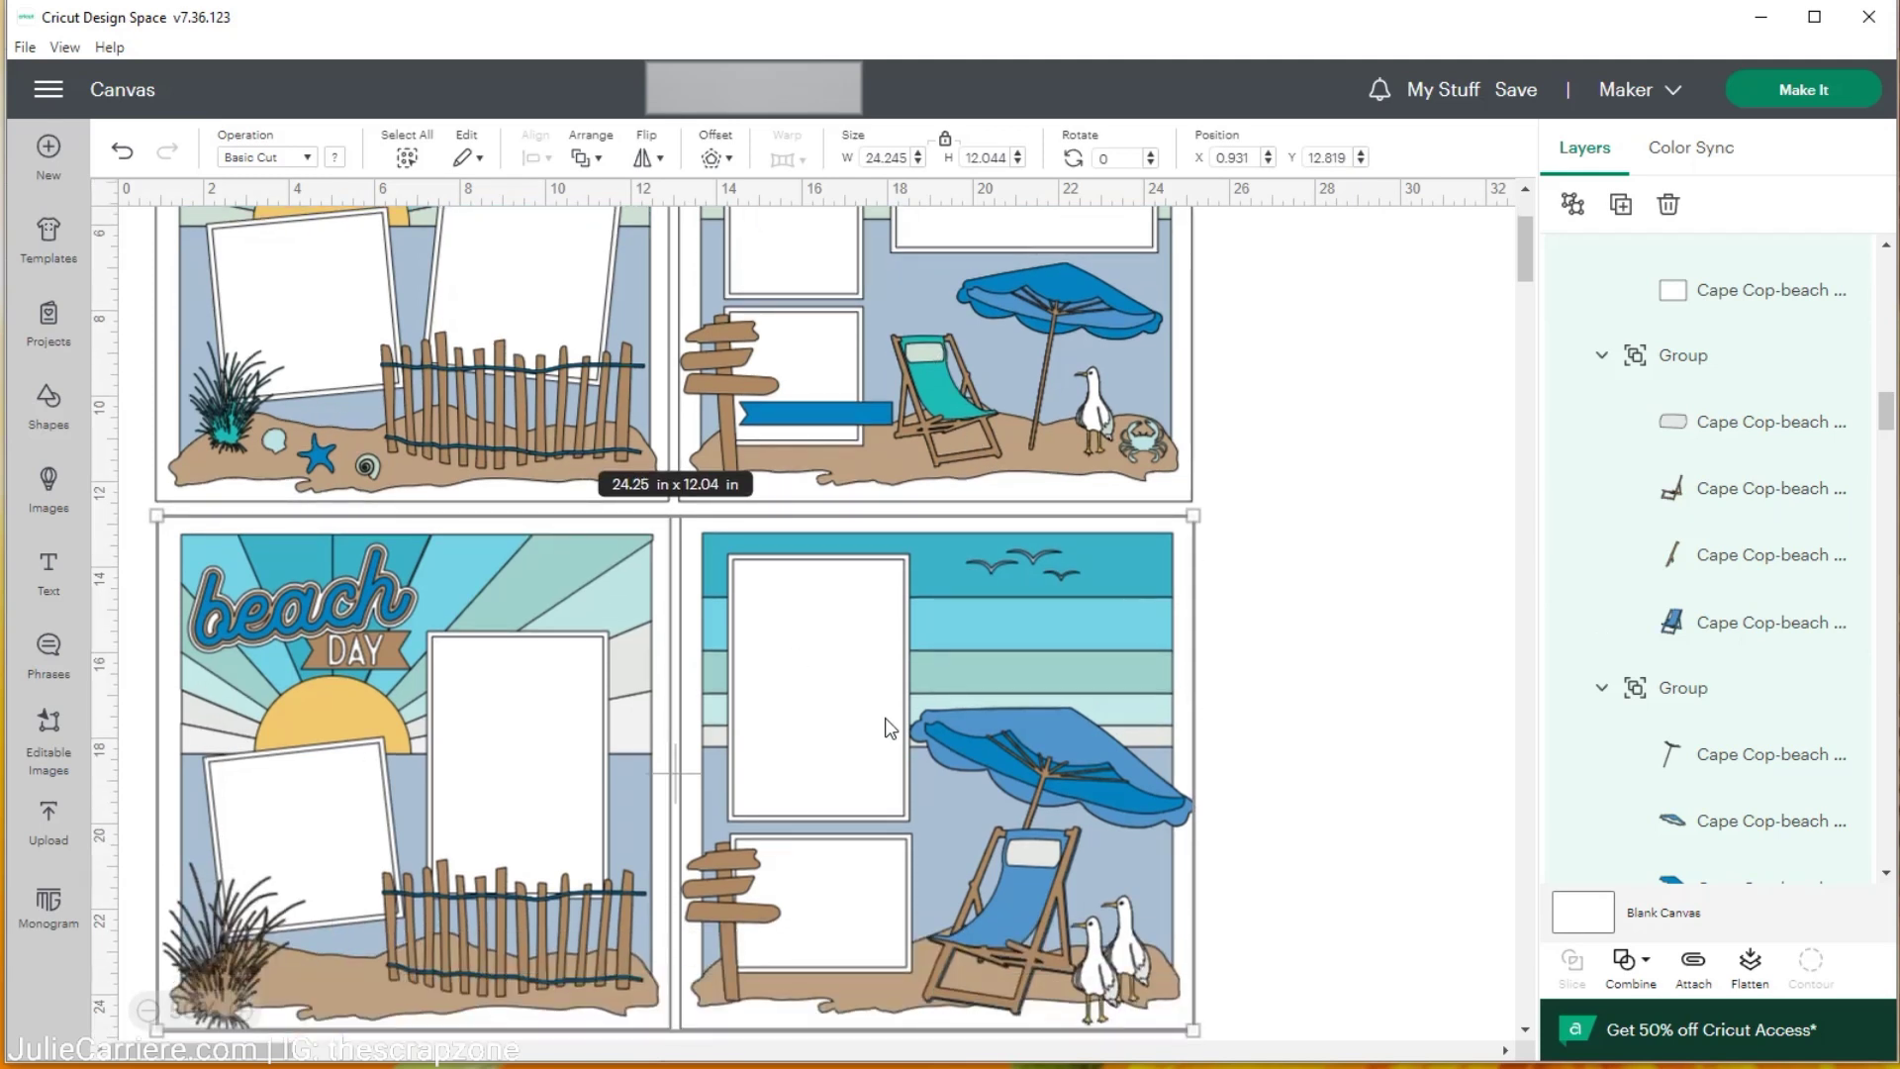
pyautogui.moveTo(831, 693); pyautogui.dragTo(830, 691)
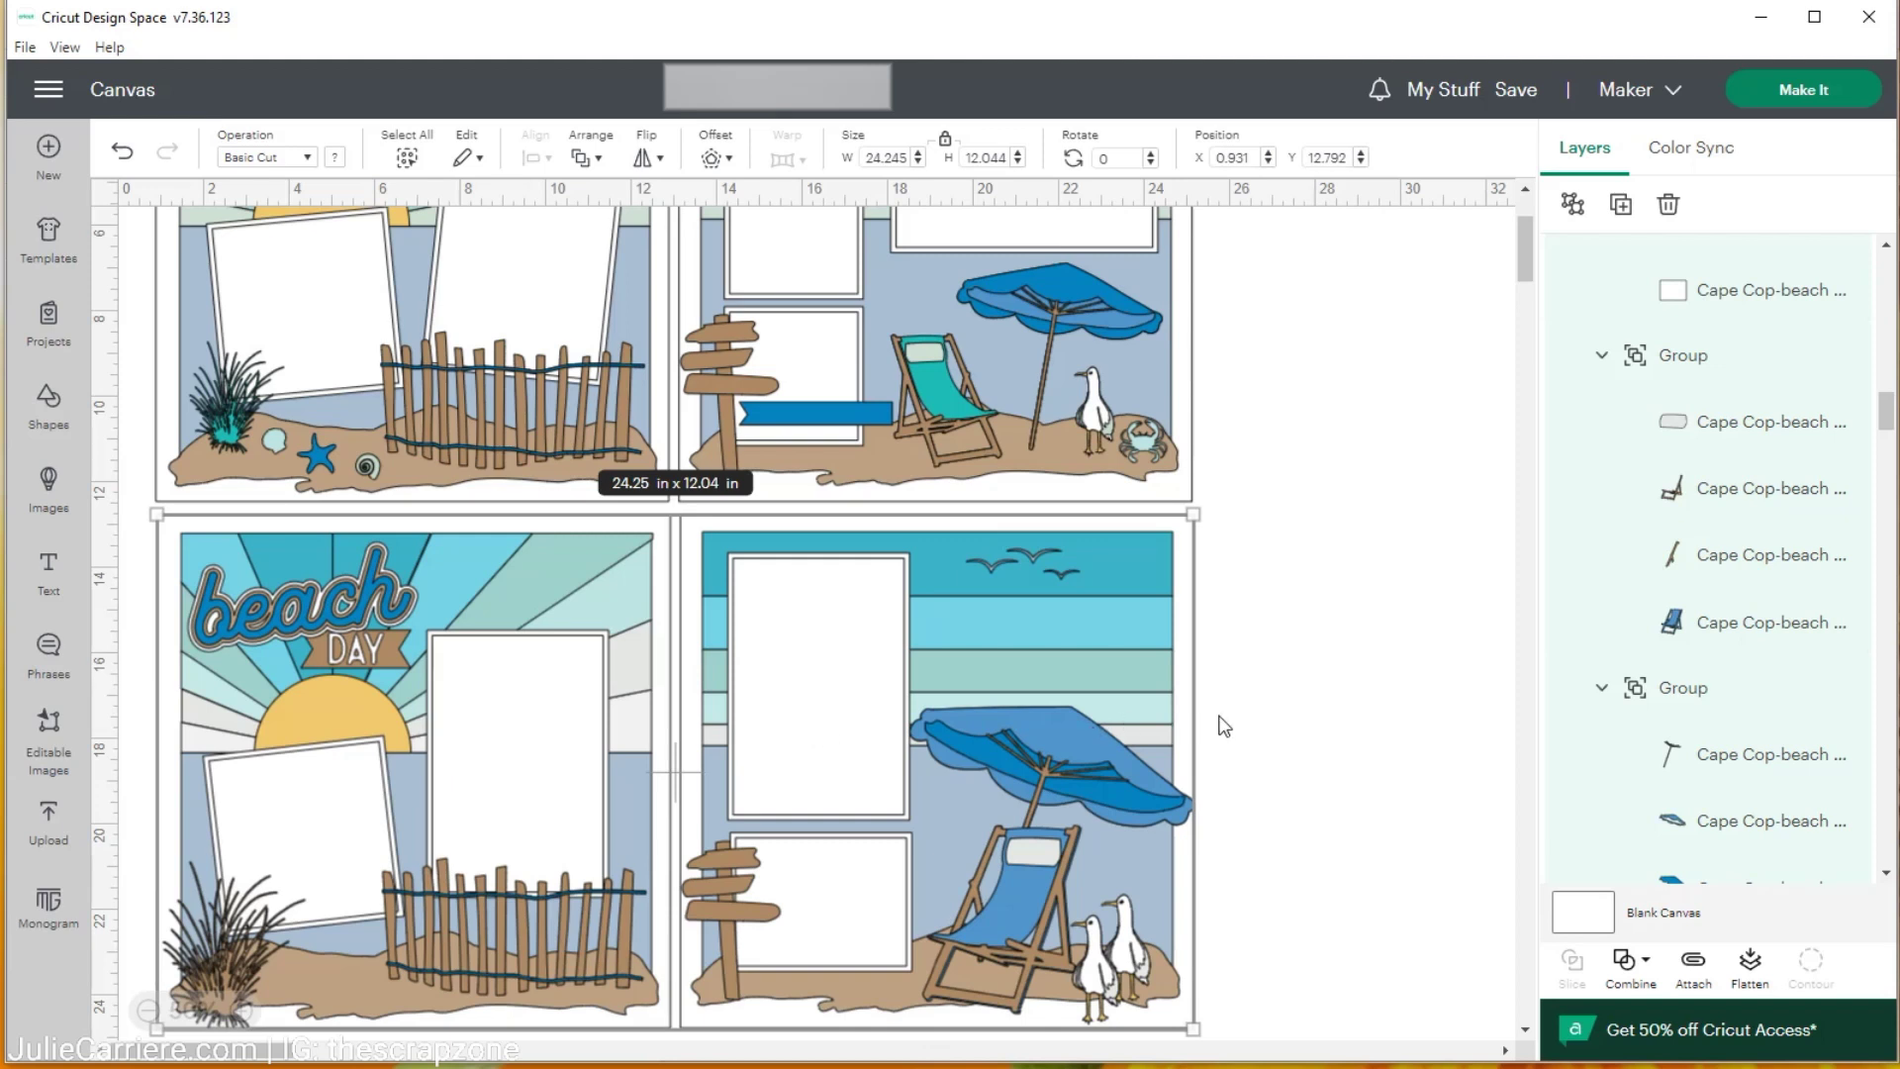
pyautogui.scroll(2, 1292, 722)
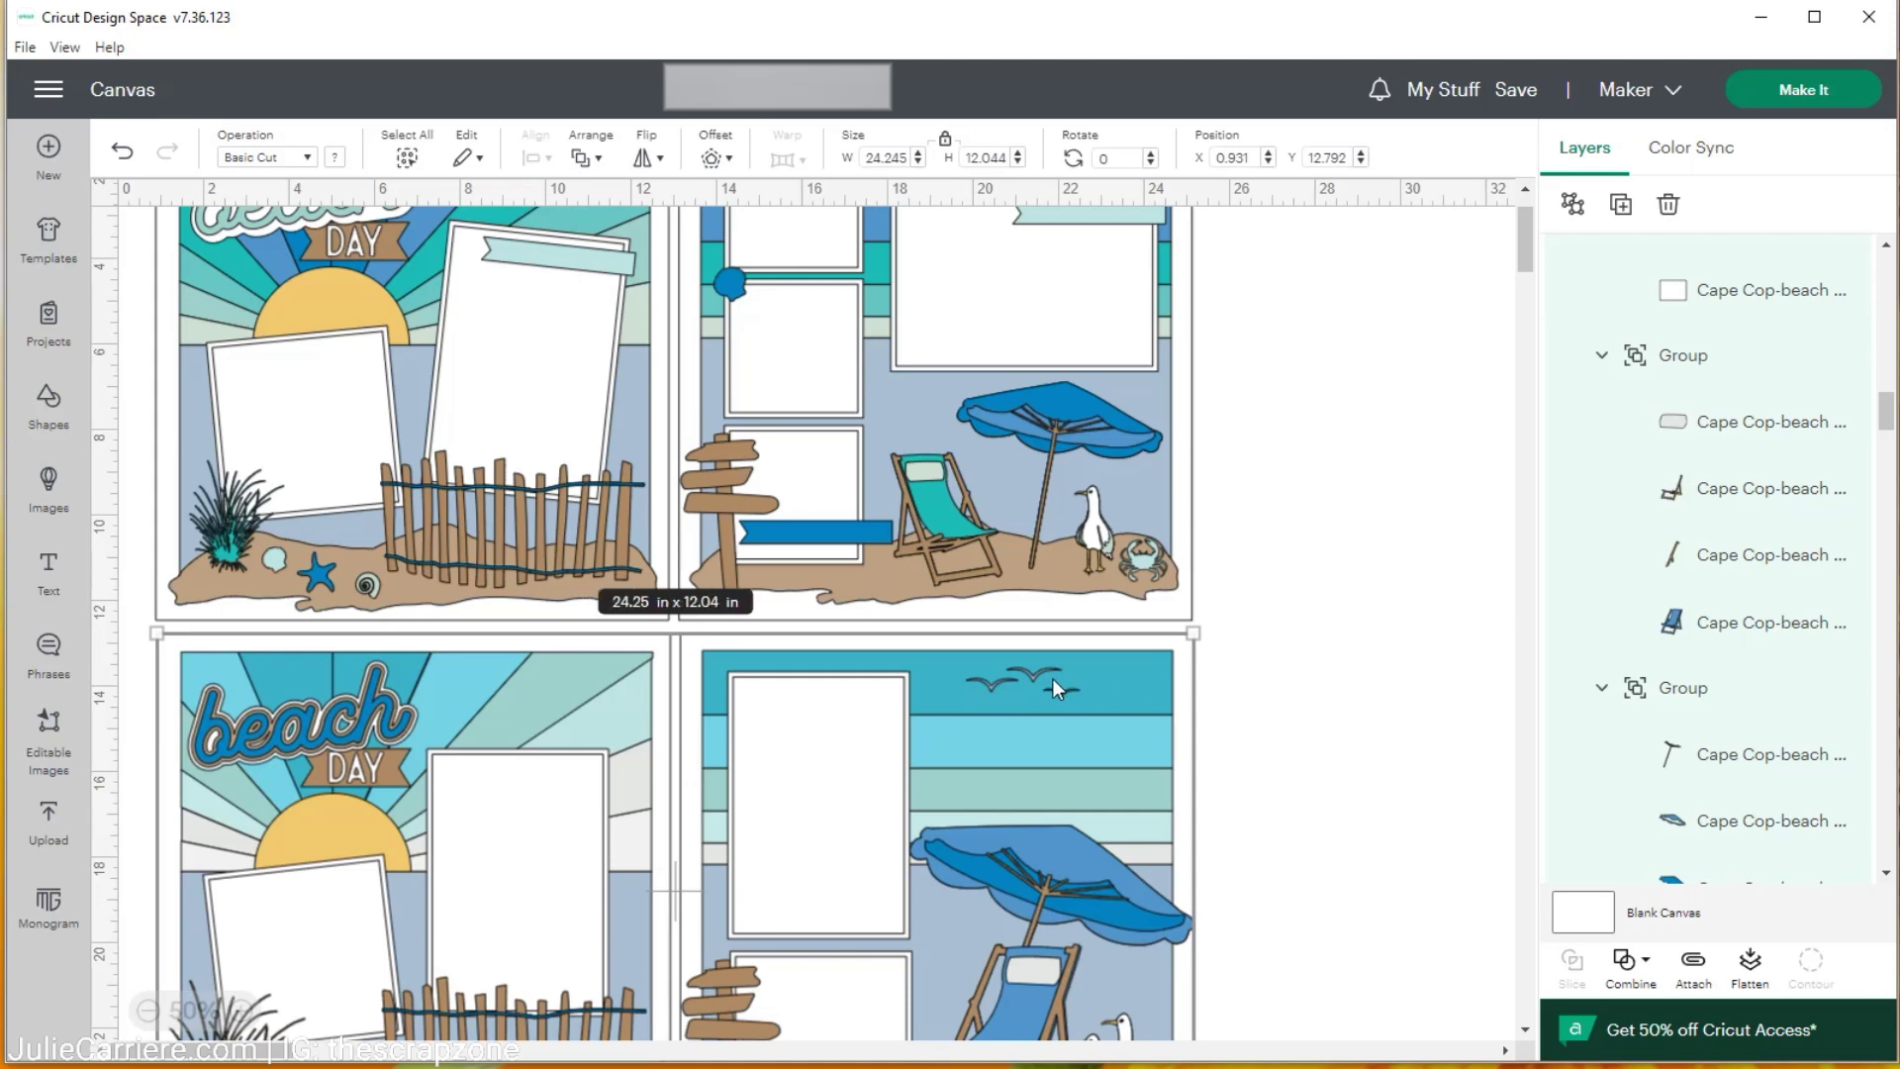
pyautogui.scroll(2, 1029, 673)
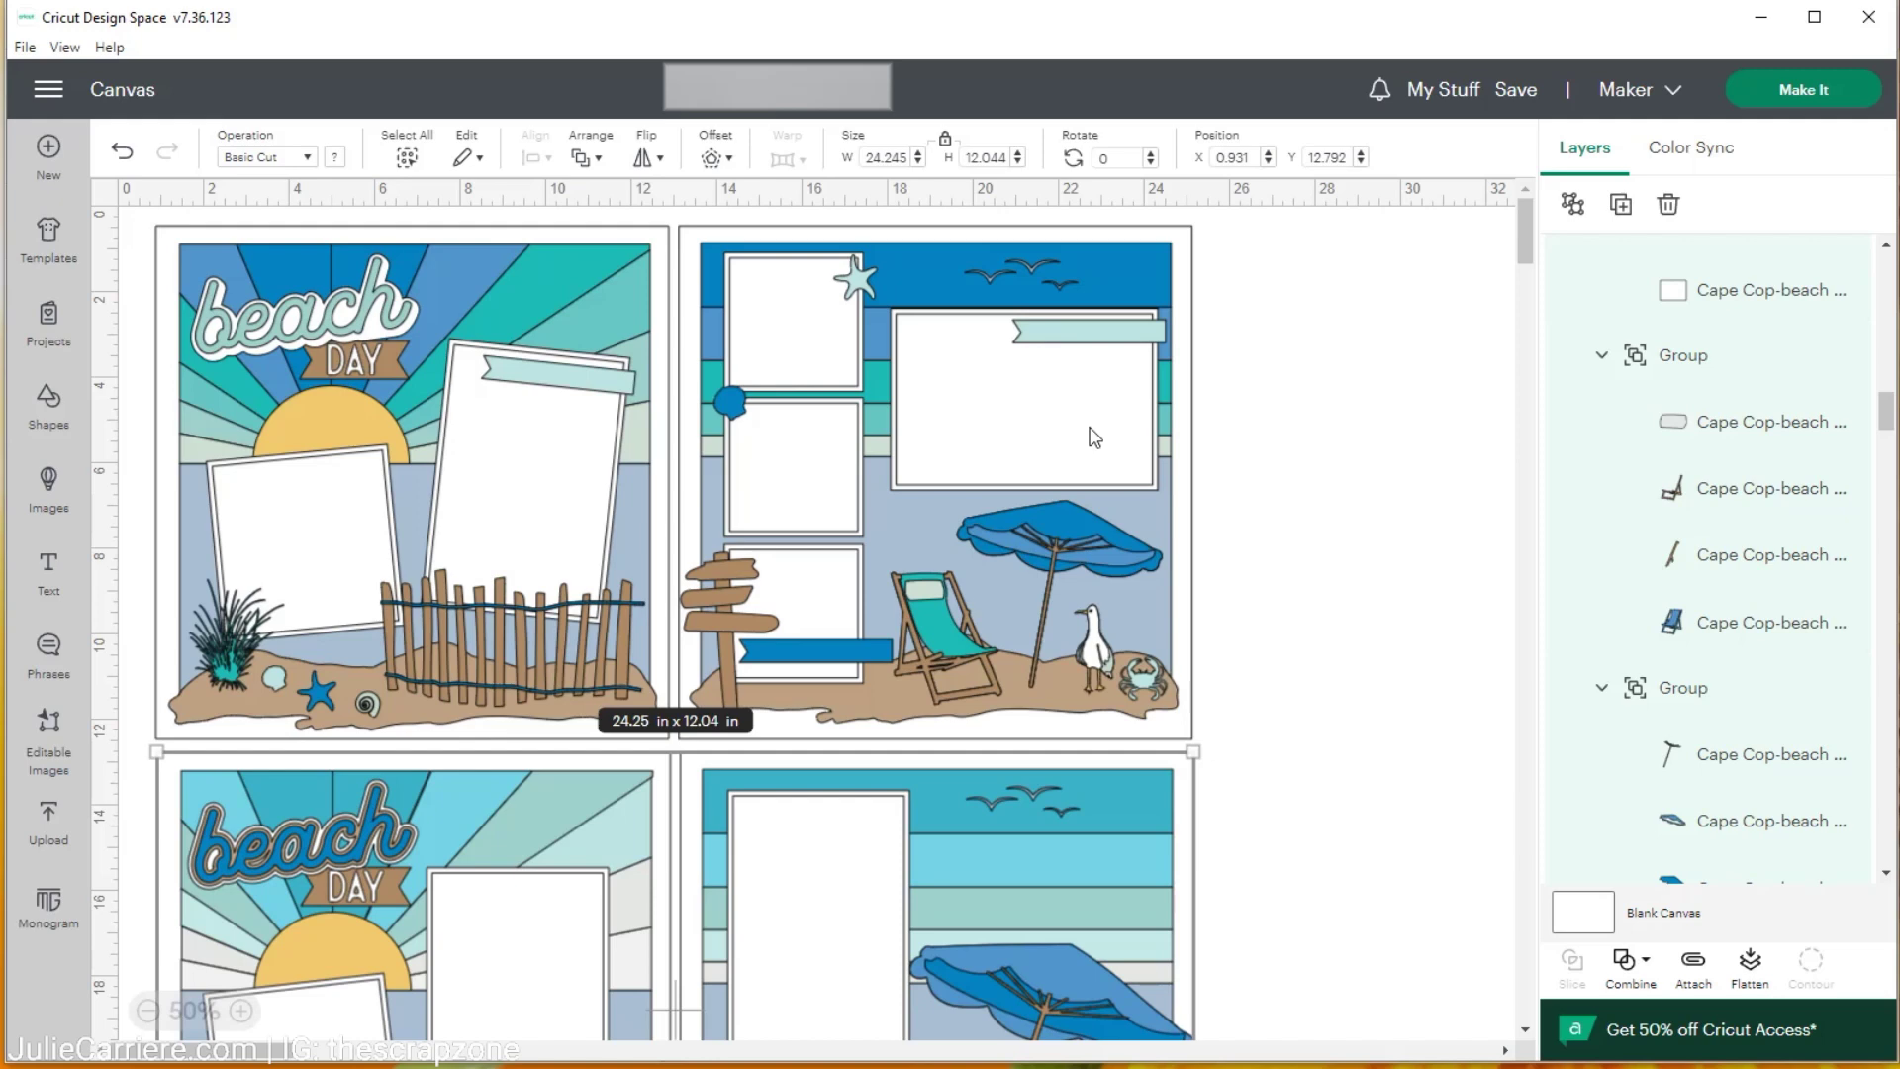
pyautogui.scroll(-4, 1068, 401)
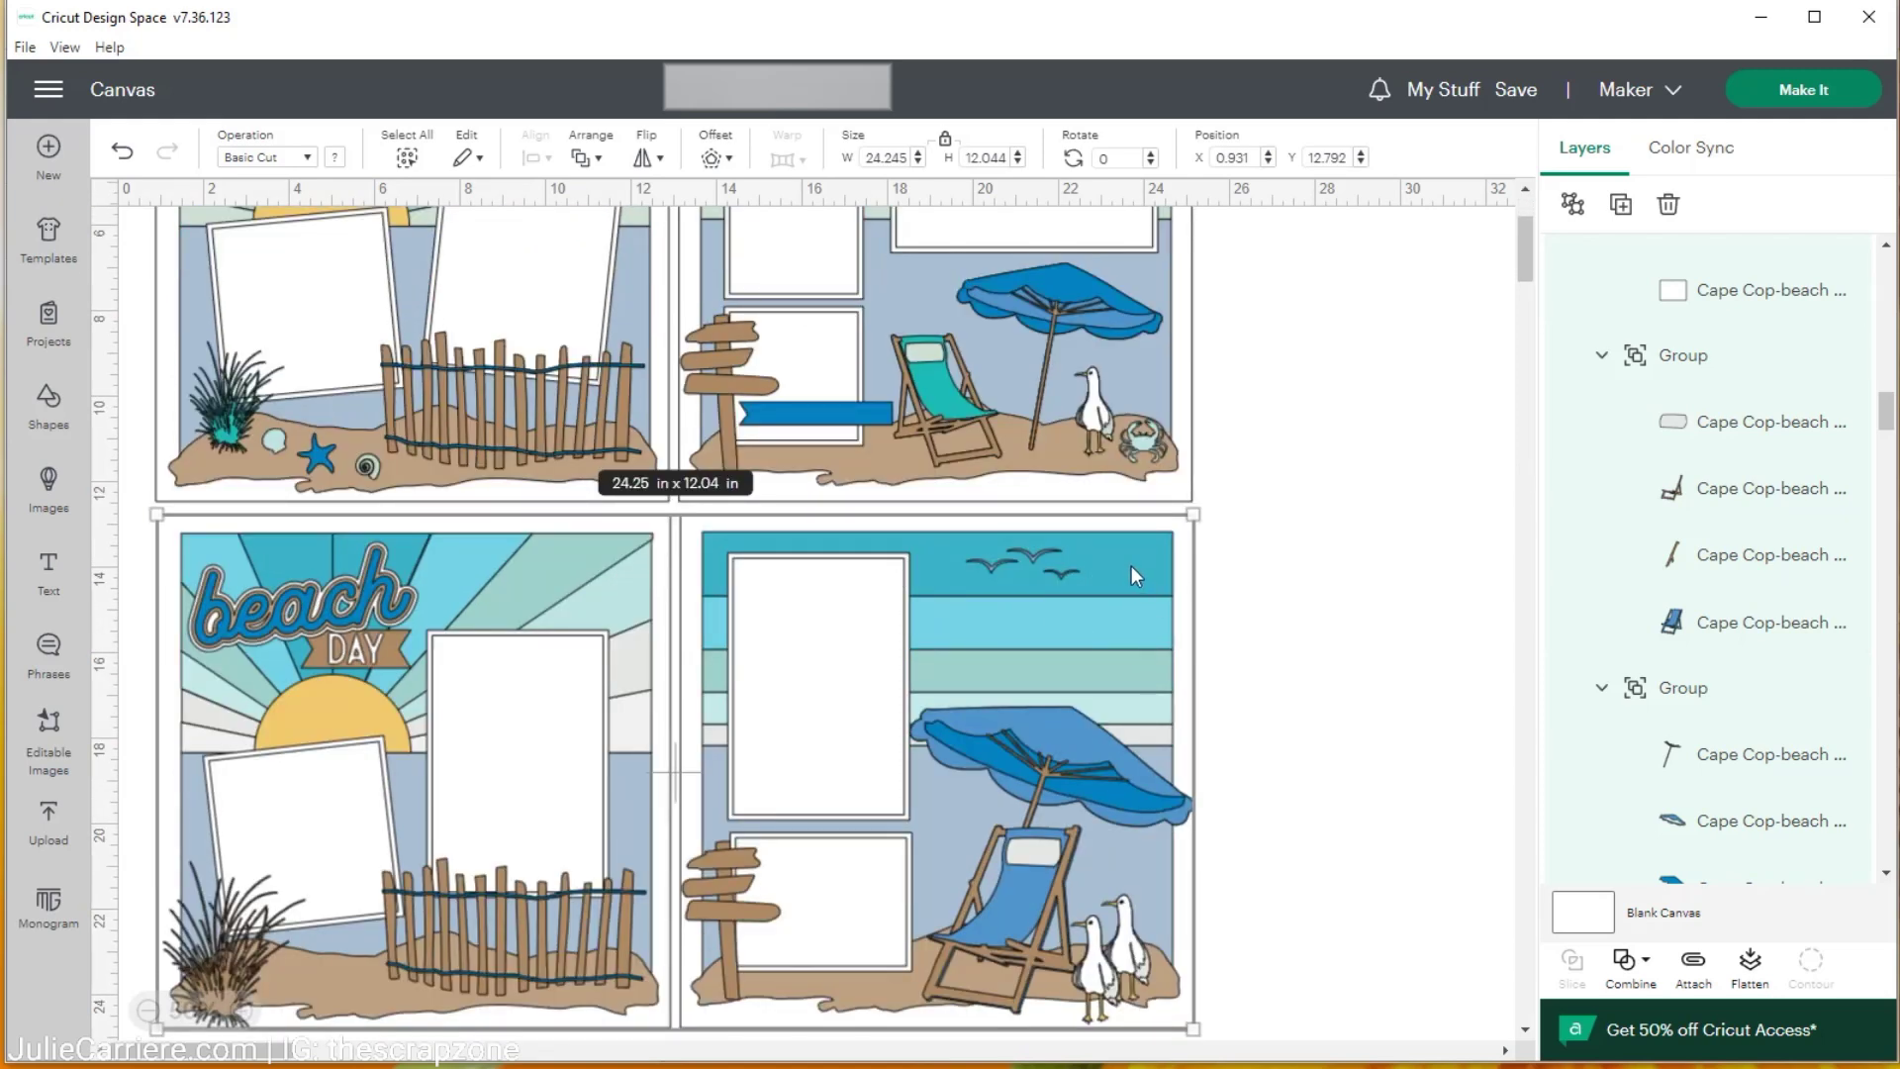
pyautogui.scroll(4, 1365, 573)
pyautogui.scroll(-4, 1338, 599)
pyautogui.scroll(-2, 1019, 501)
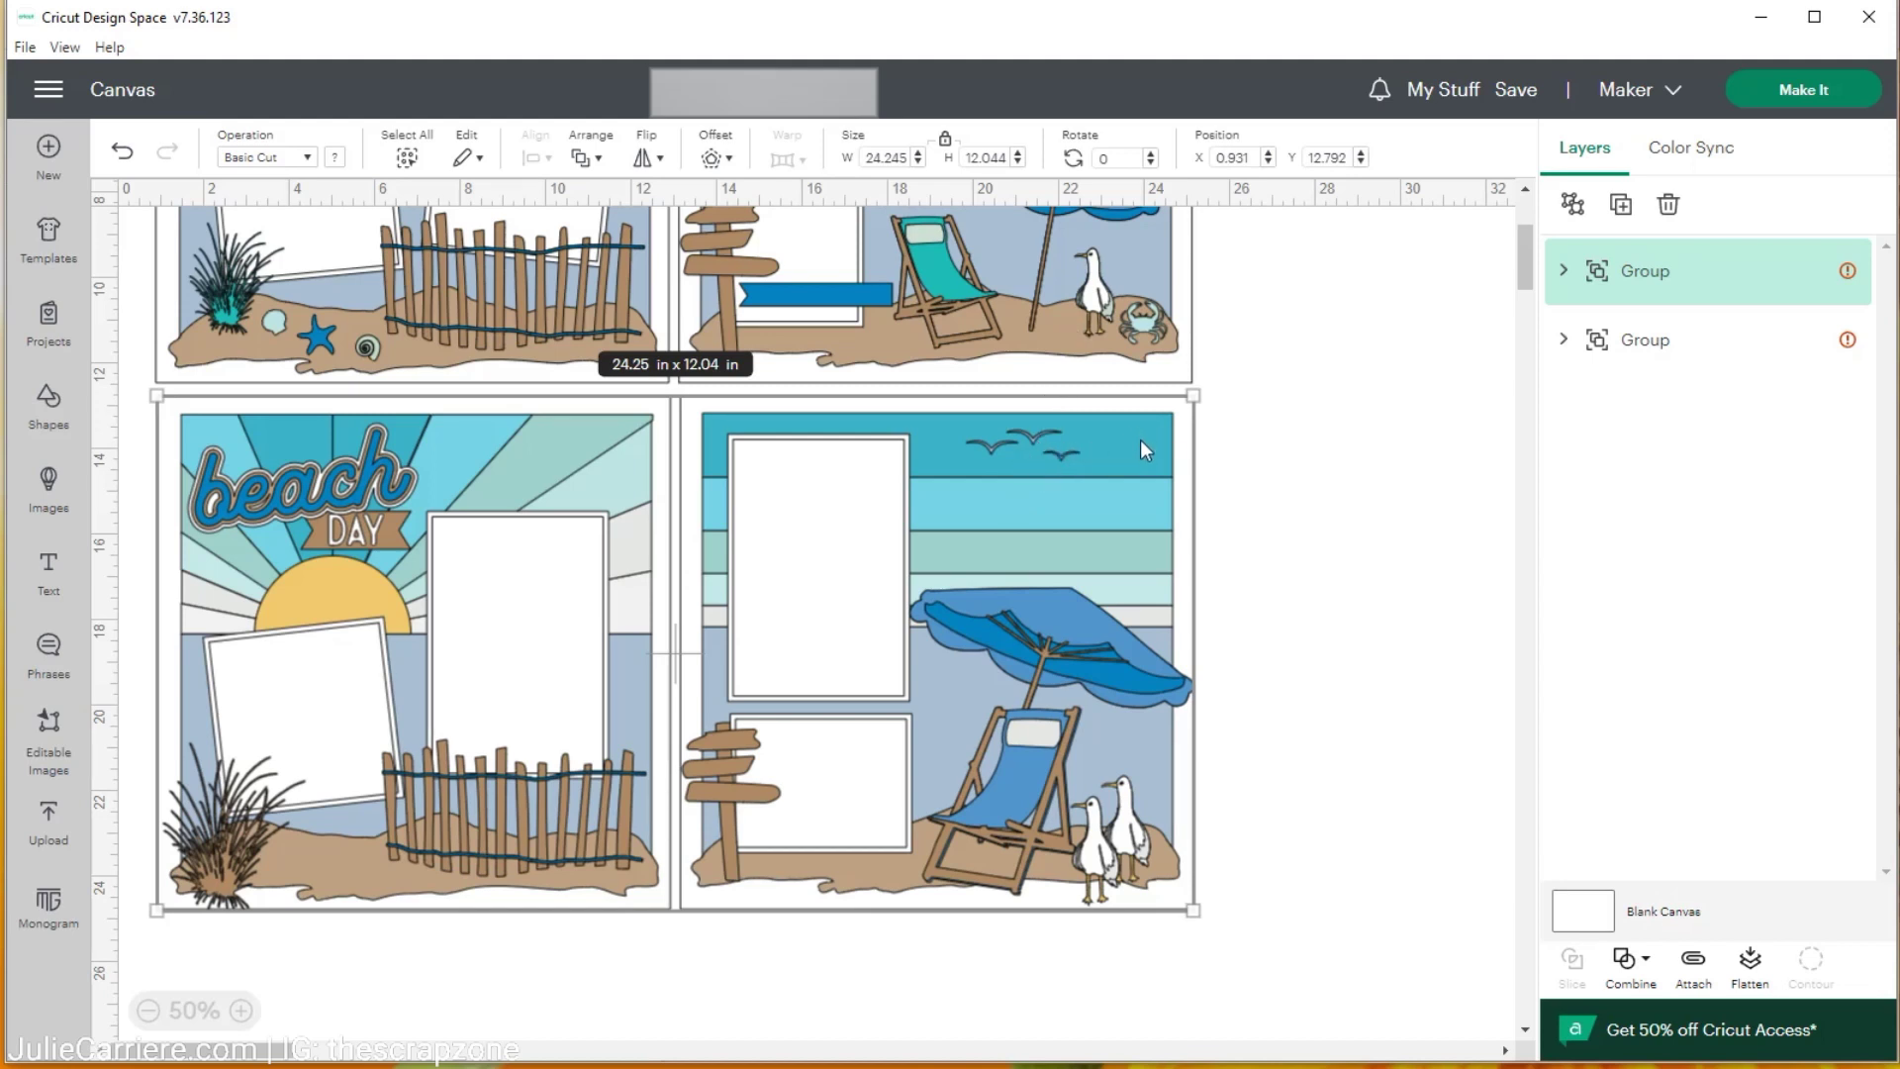
# Ungroup the lower layout and attach its three small flying birds to the uppermost teal sky stripe
pyautogui.click(1571, 205)
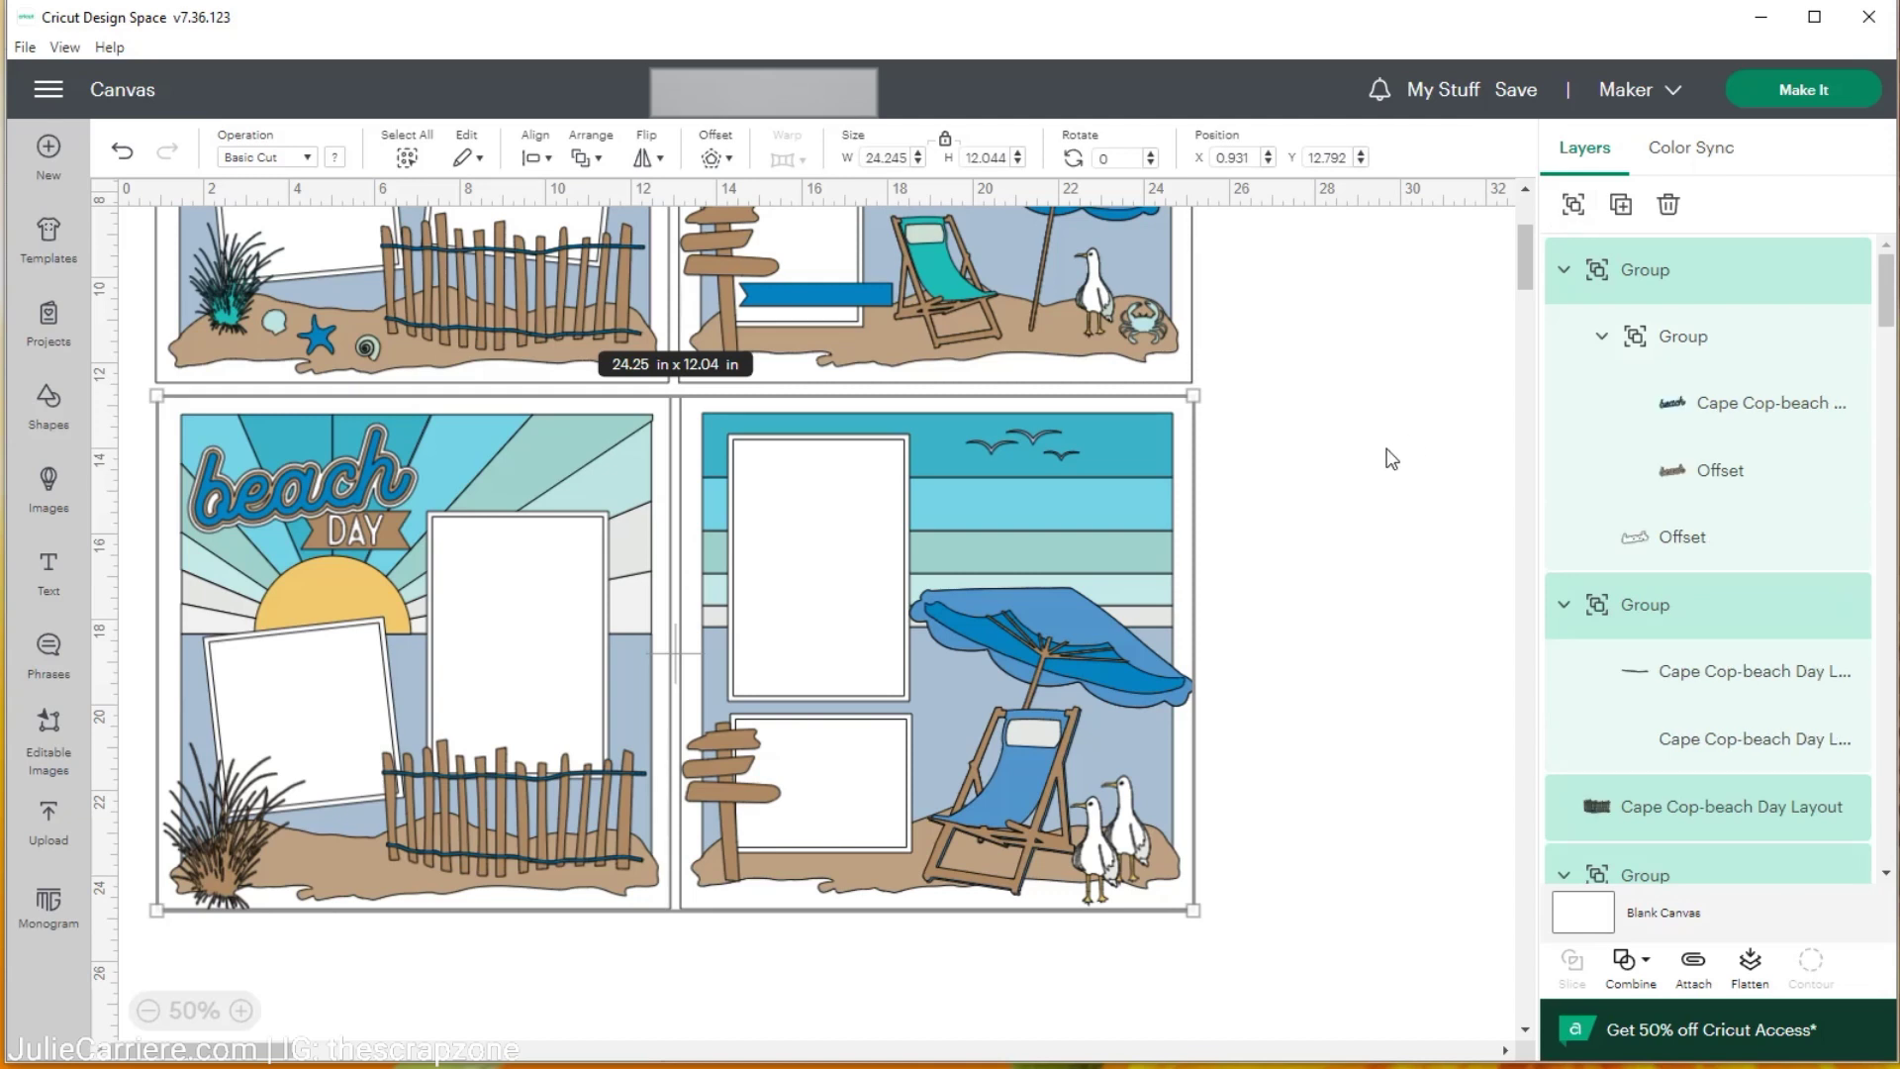
pyautogui.click(1391, 458)
pyautogui.click(1137, 445)
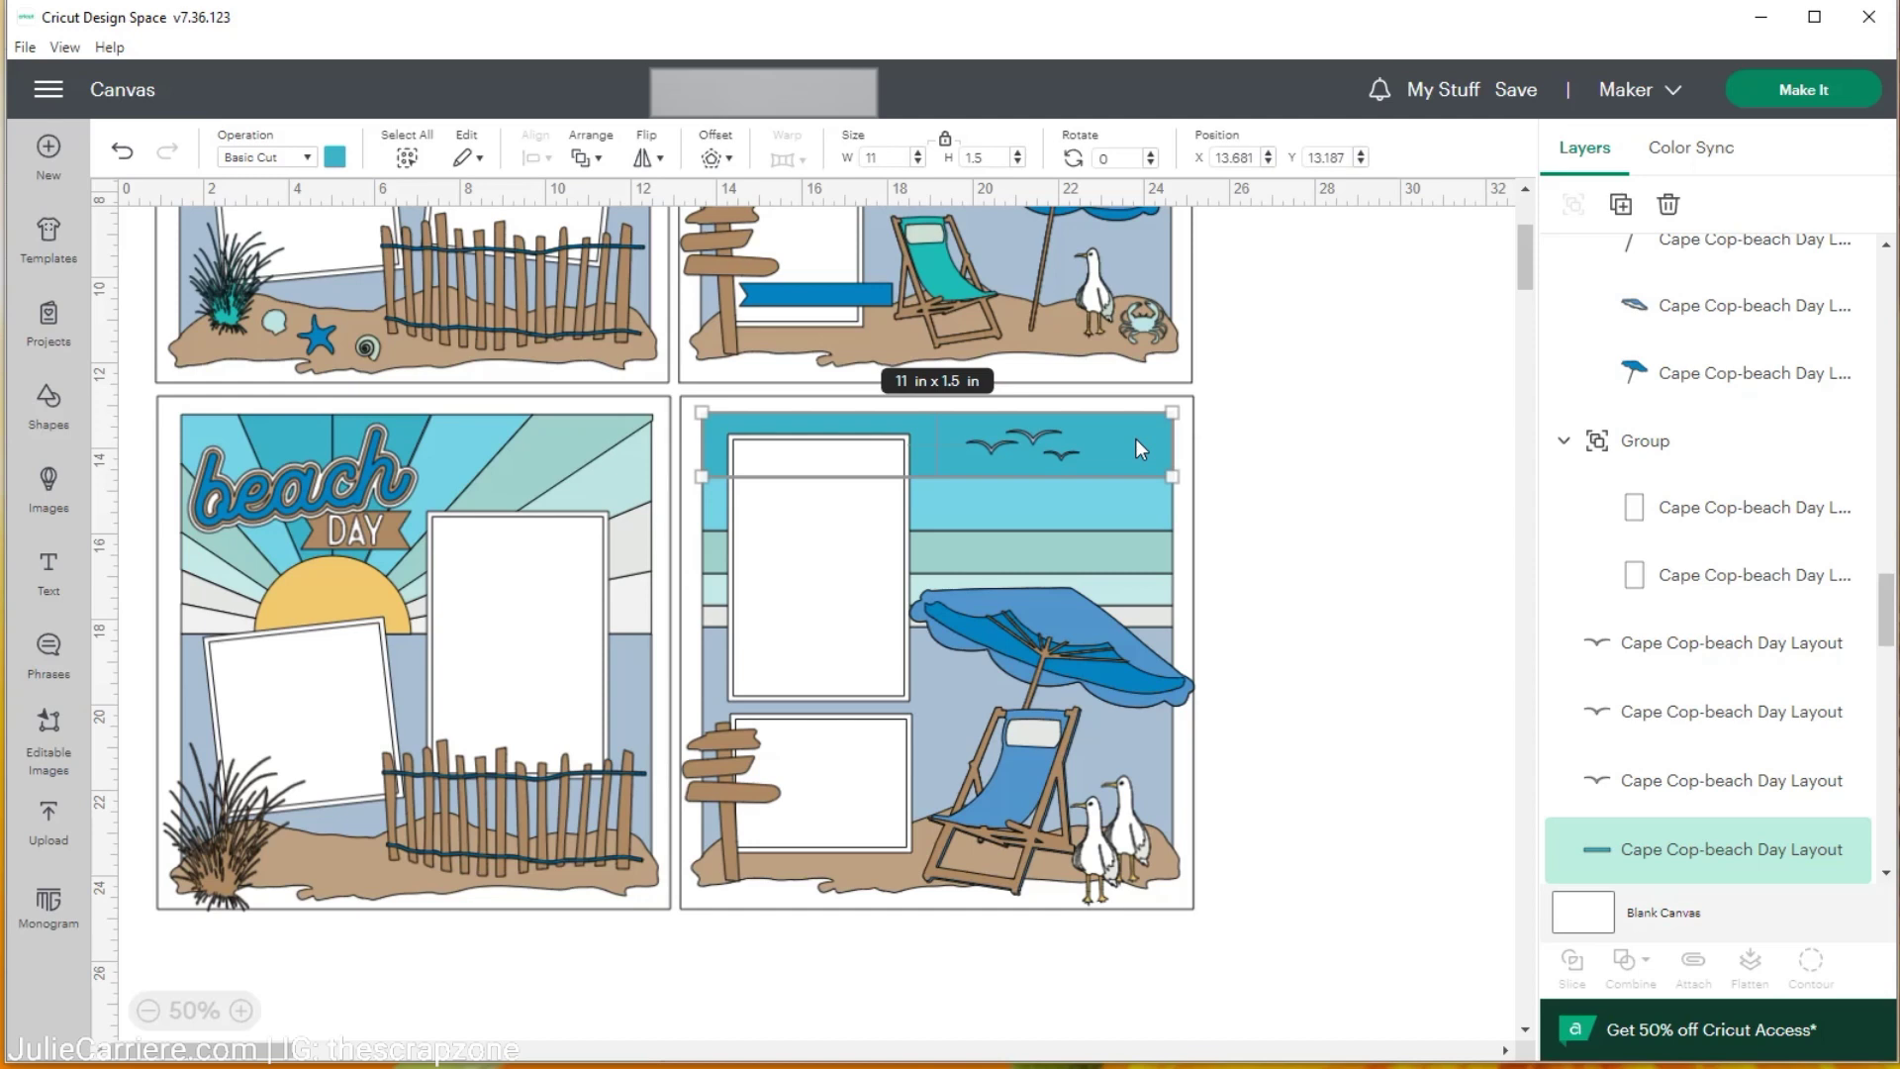
pyautogui.keyDown('shift'); pyautogui.click(1626, 781); pyautogui.keyUp('shift')
pyautogui.keyDown('shift'); pyautogui.click(1626, 718); pyautogui.keyUp('shift')
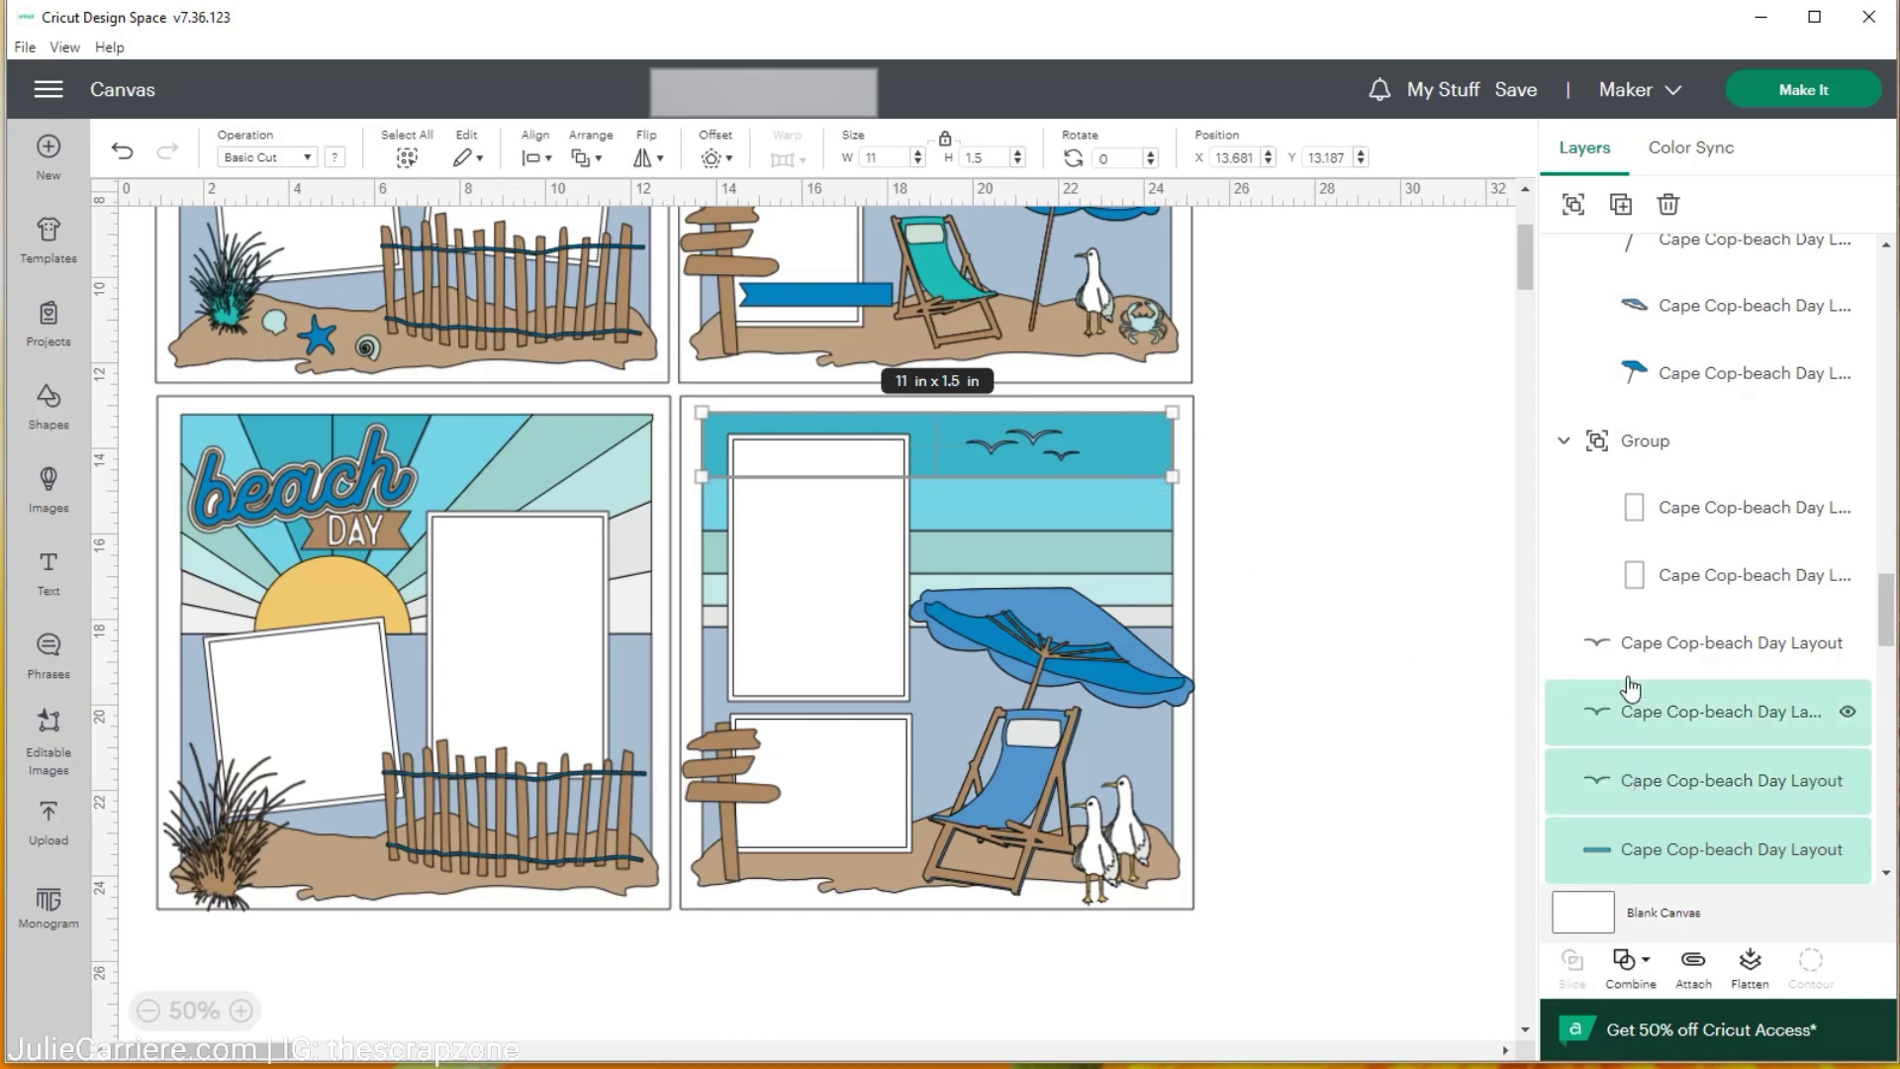
pyautogui.keyDown('shift'); pyautogui.click(1631, 653); pyautogui.keyUp('shift')
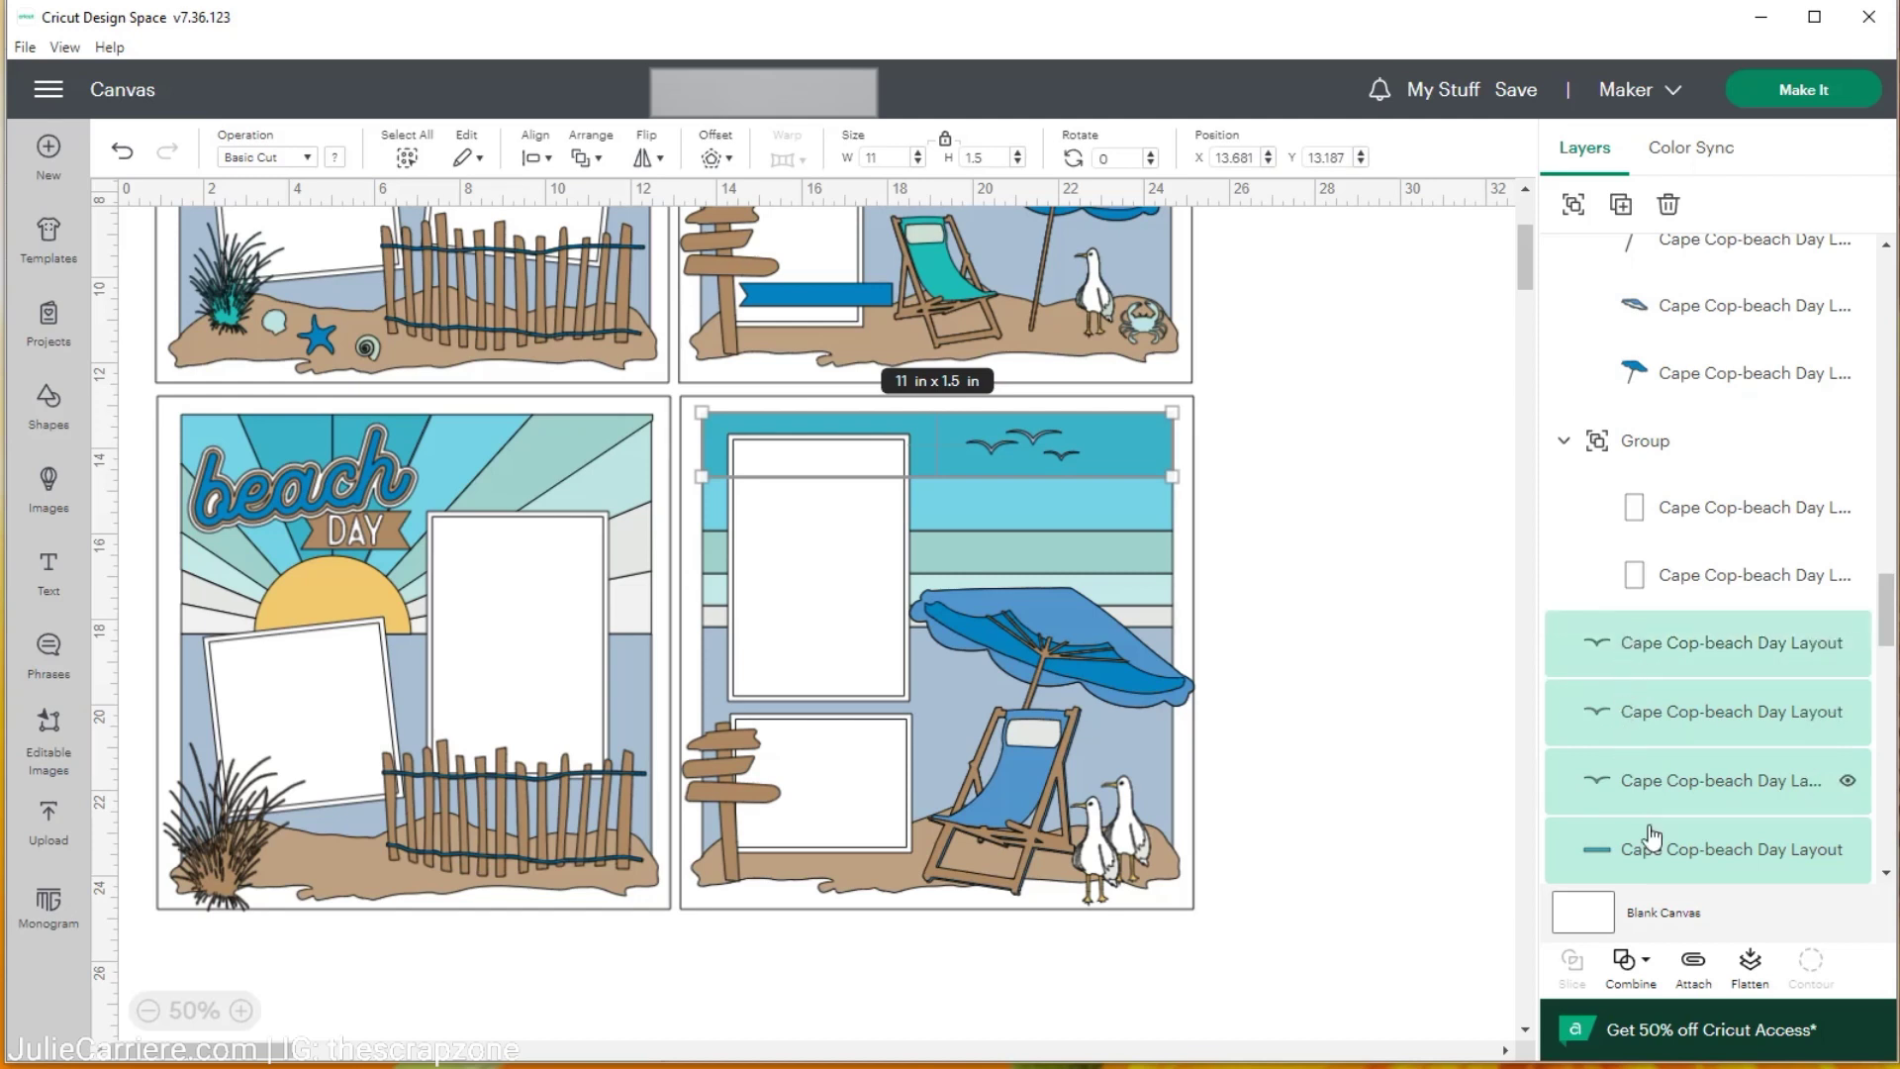
pyautogui.click(1696, 974)
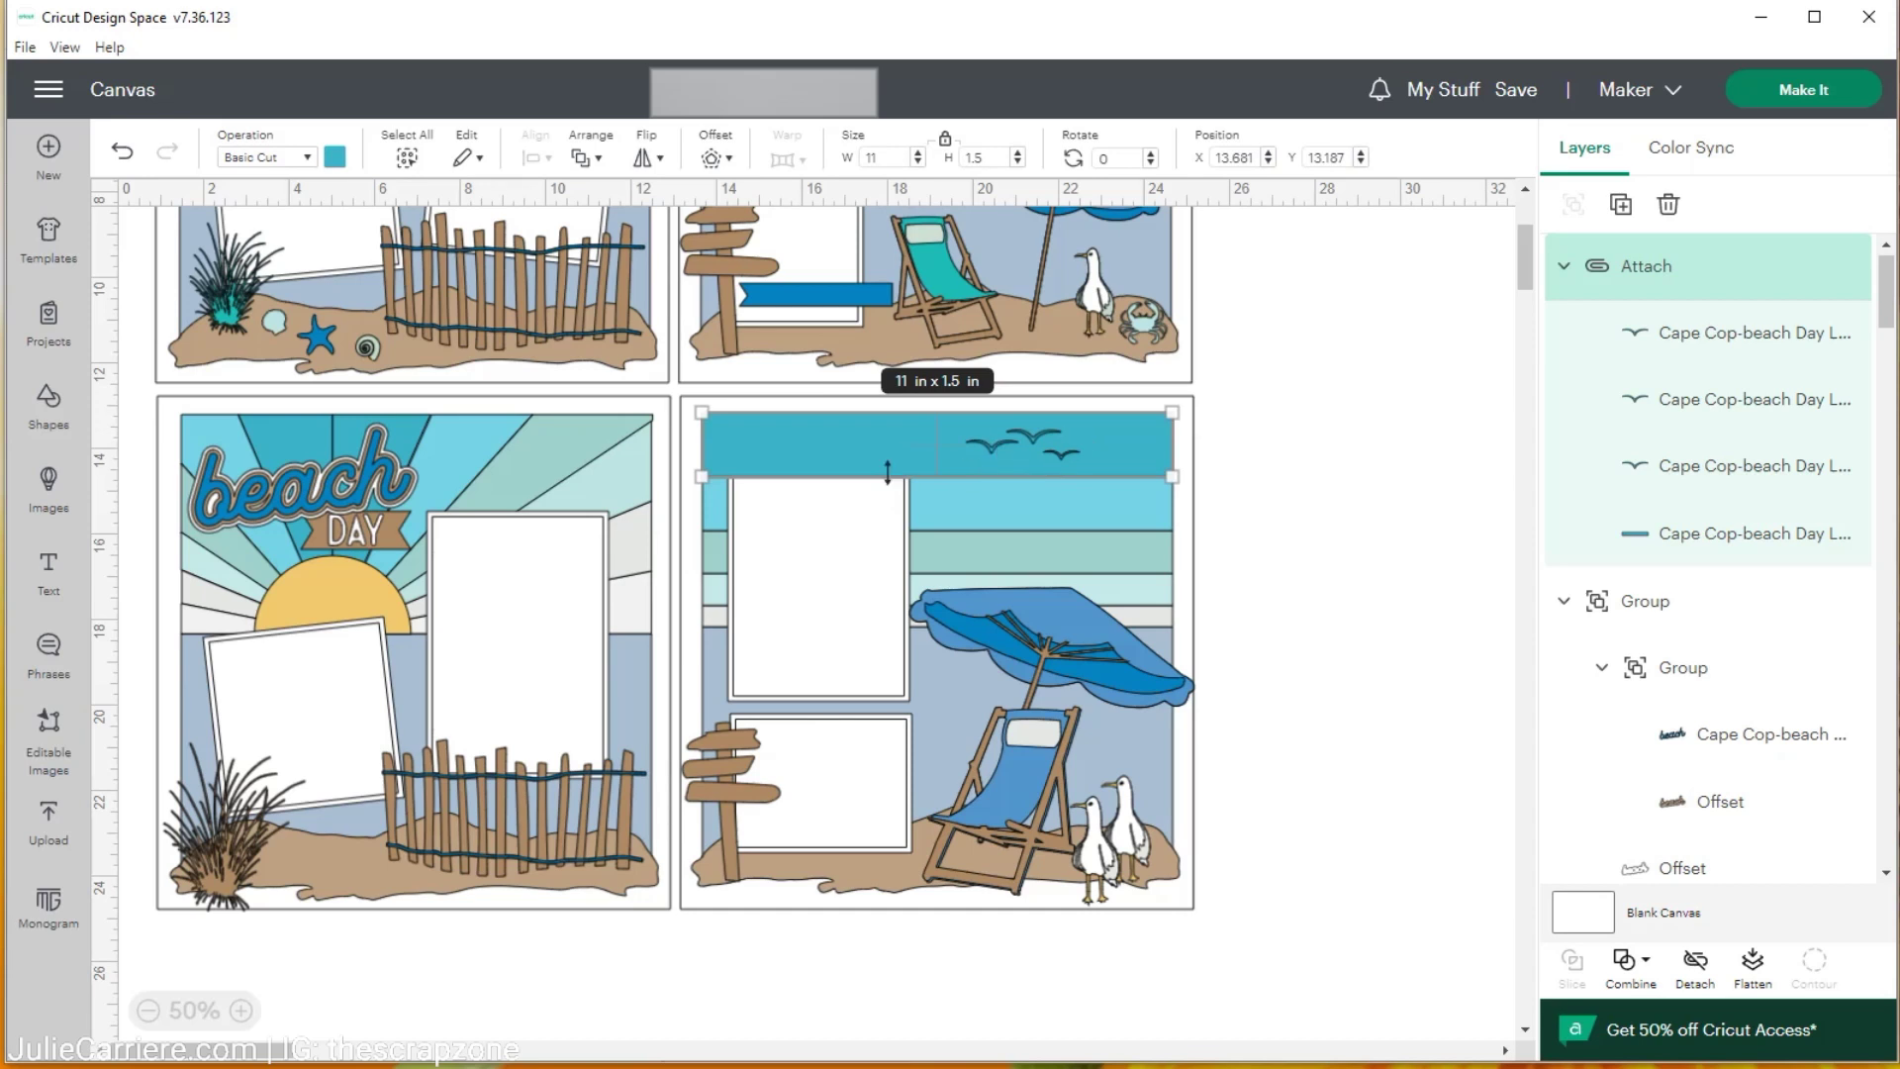
# Bring the tall photo frame group on the lower layout's second page in front of the attached sky stripe
pyautogui.click(867, 570)
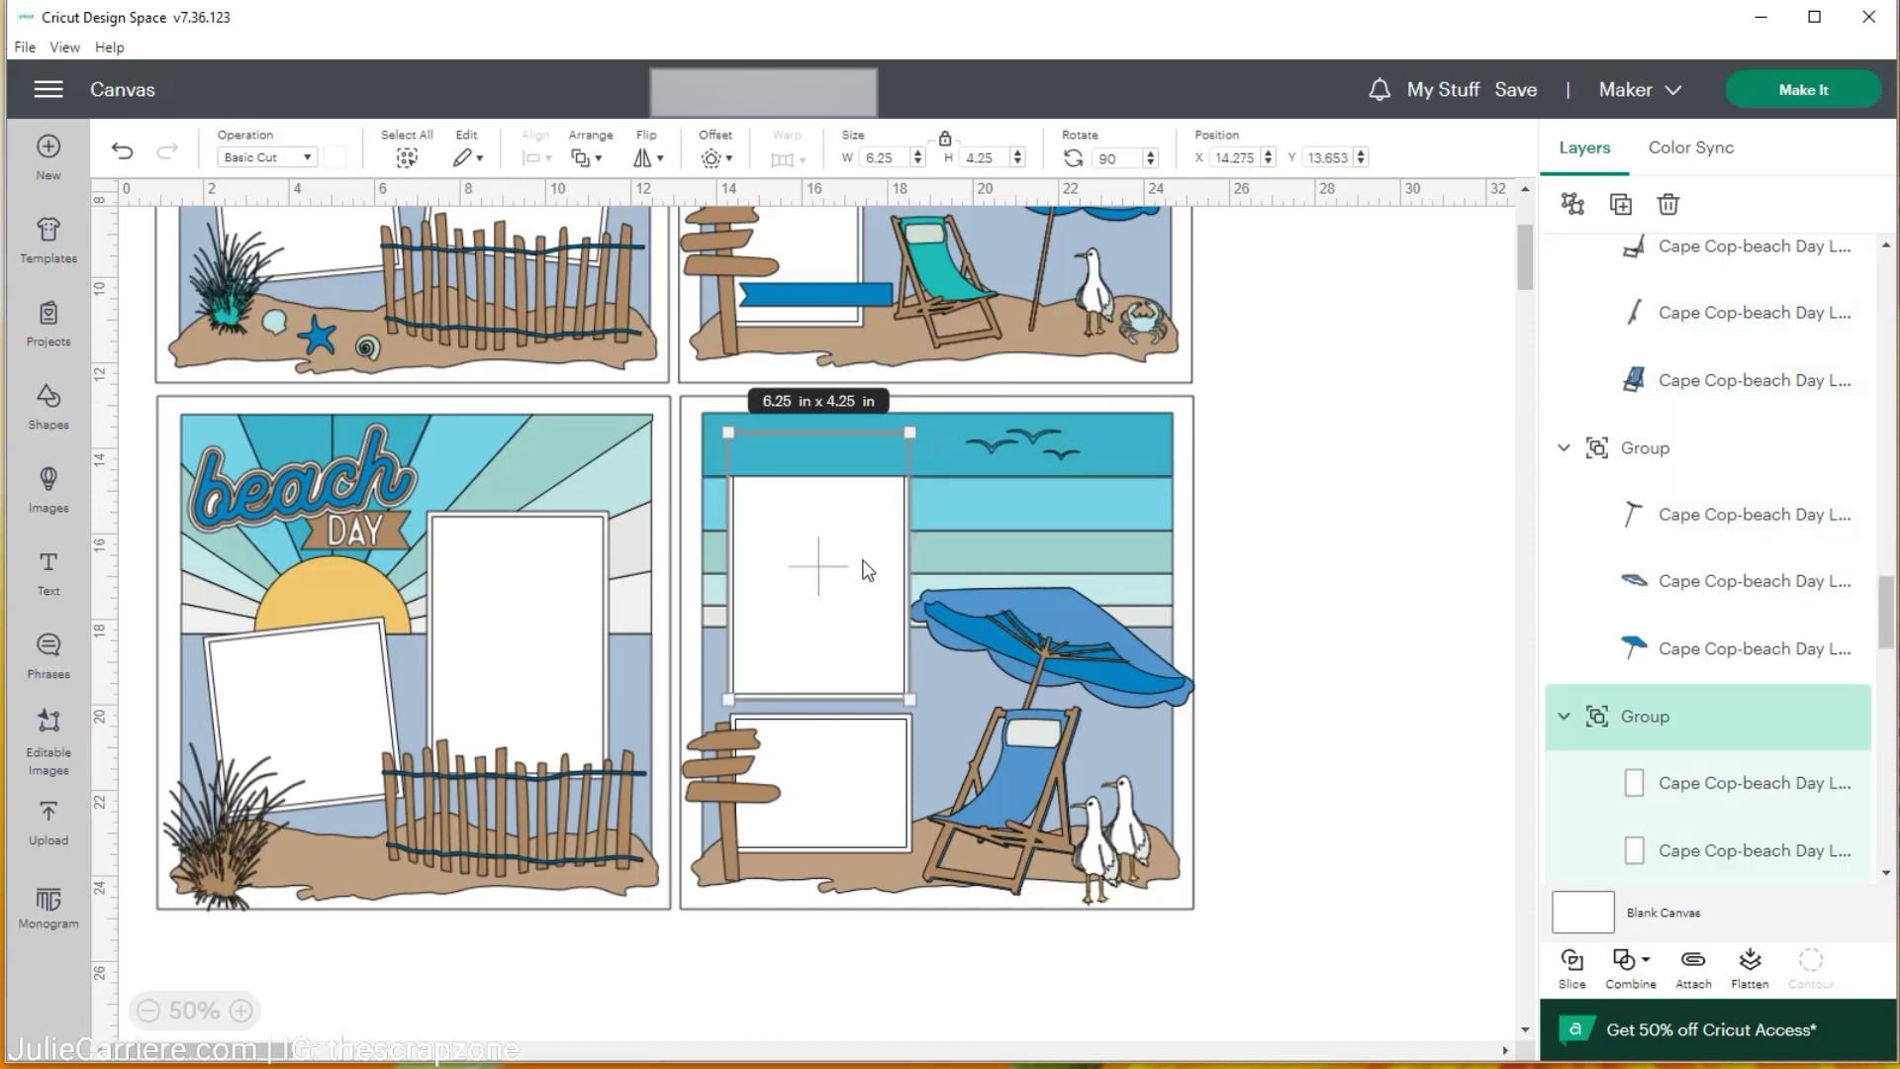
pyautogui.rightClick(868, 571)
pyautogui.click(892, 548)
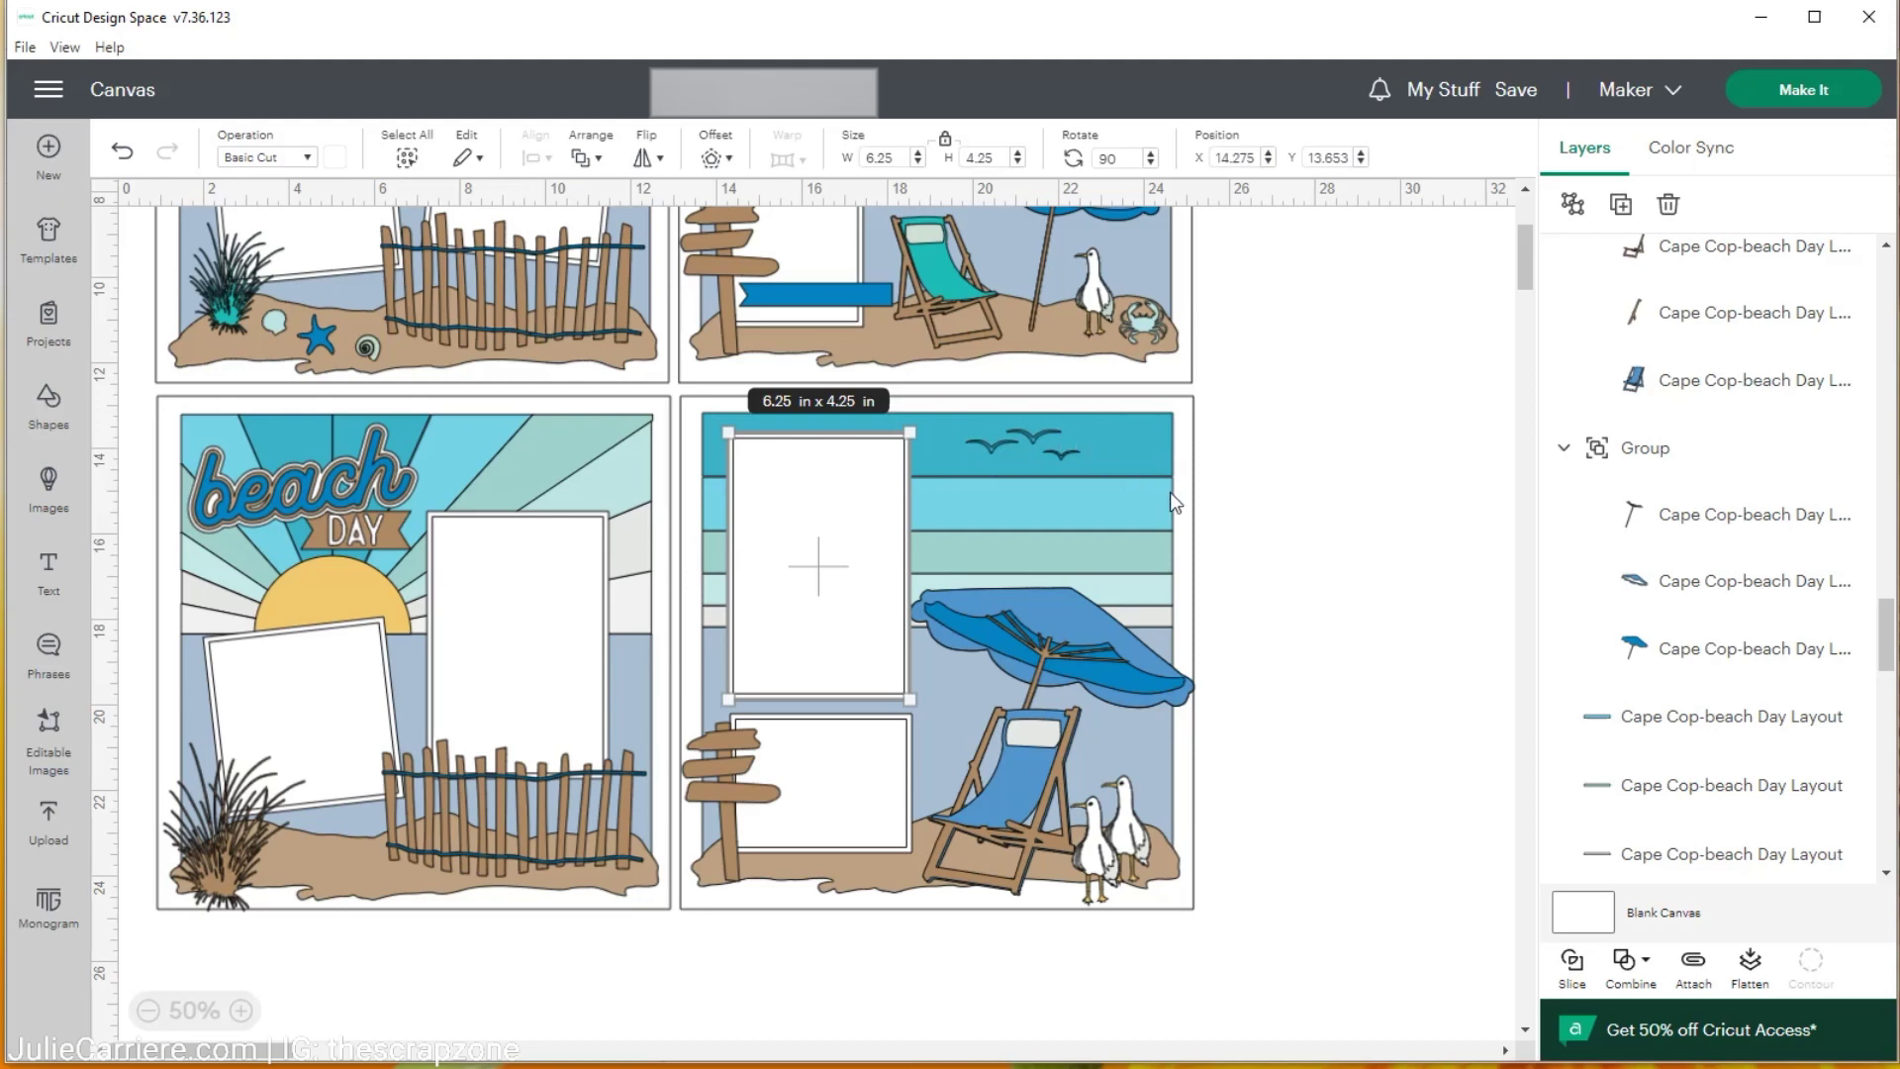
pyautogui.scroll(4, 1178, 467)
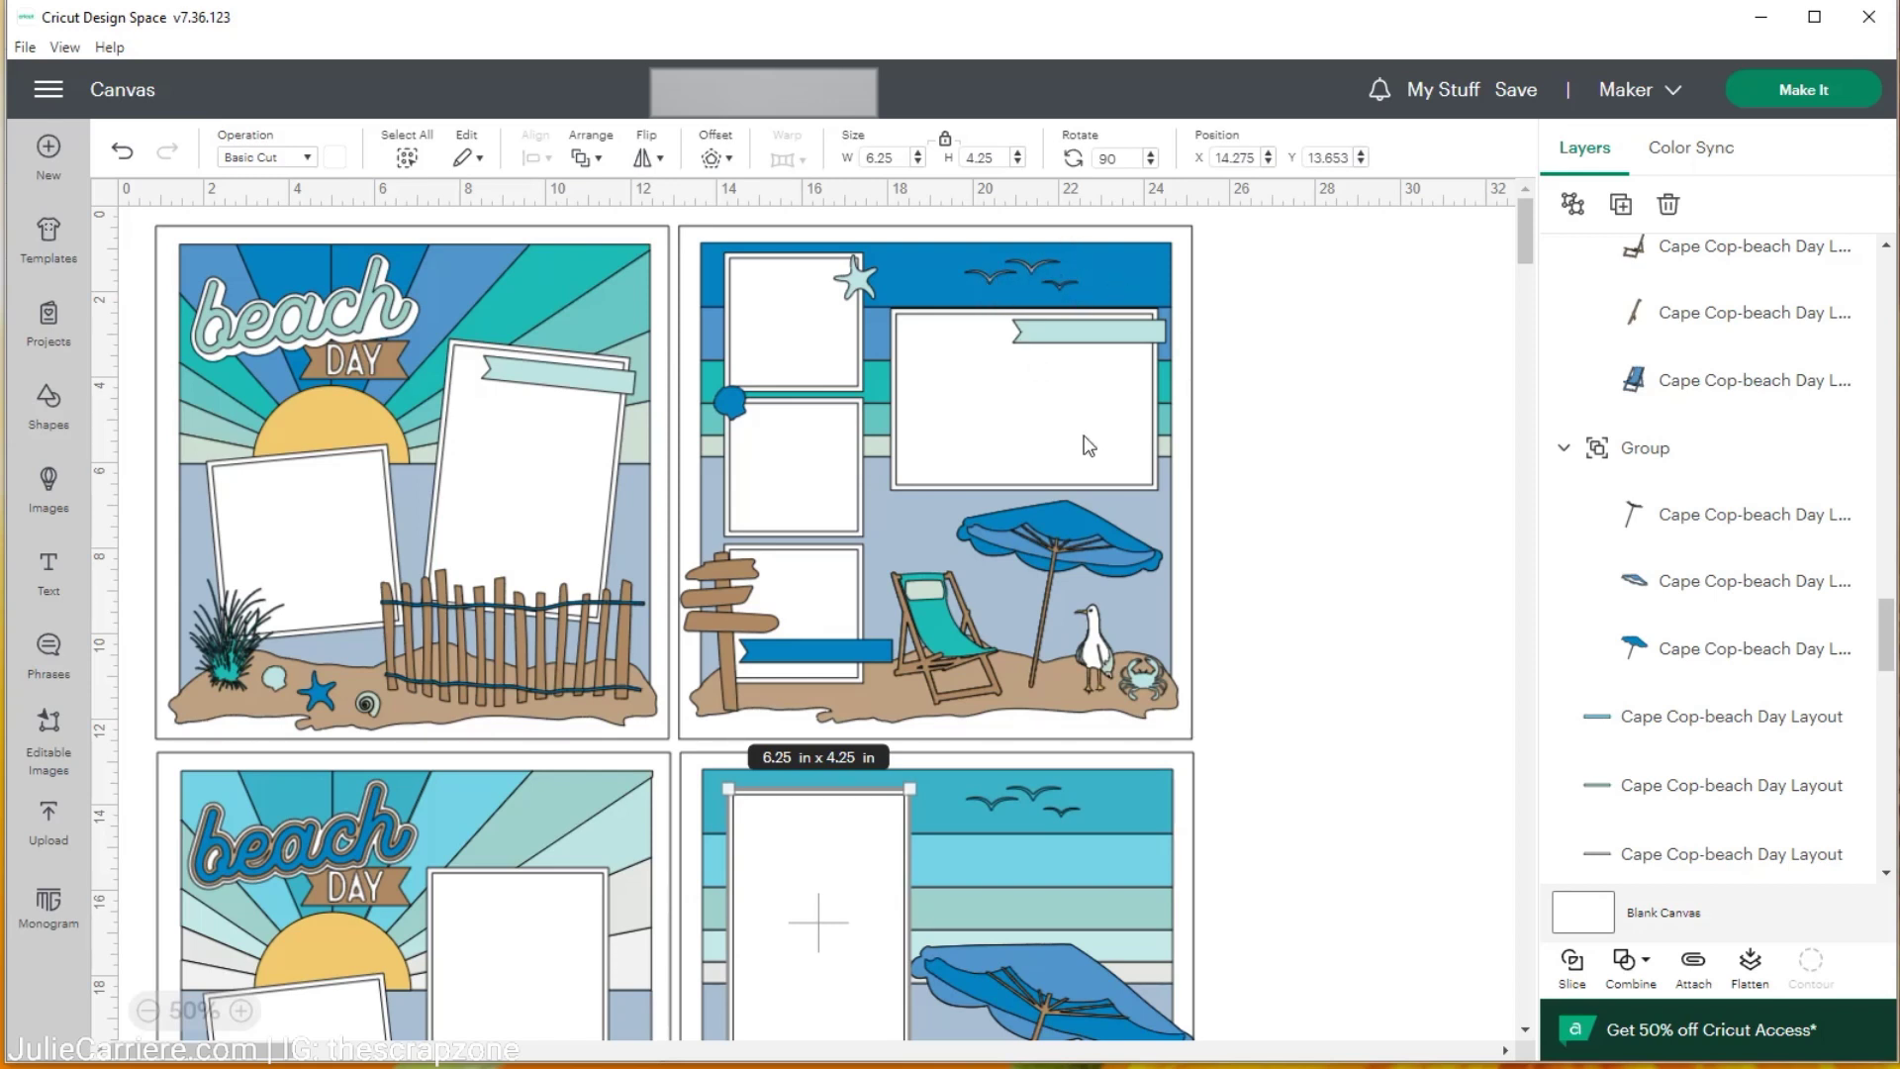
# Compare the shells and starfish around the beach grass on the first pages of the upper and lower layouts
pyautogui.click(1266, 774)
pyautogui.scroll(-3, 1267, 769)
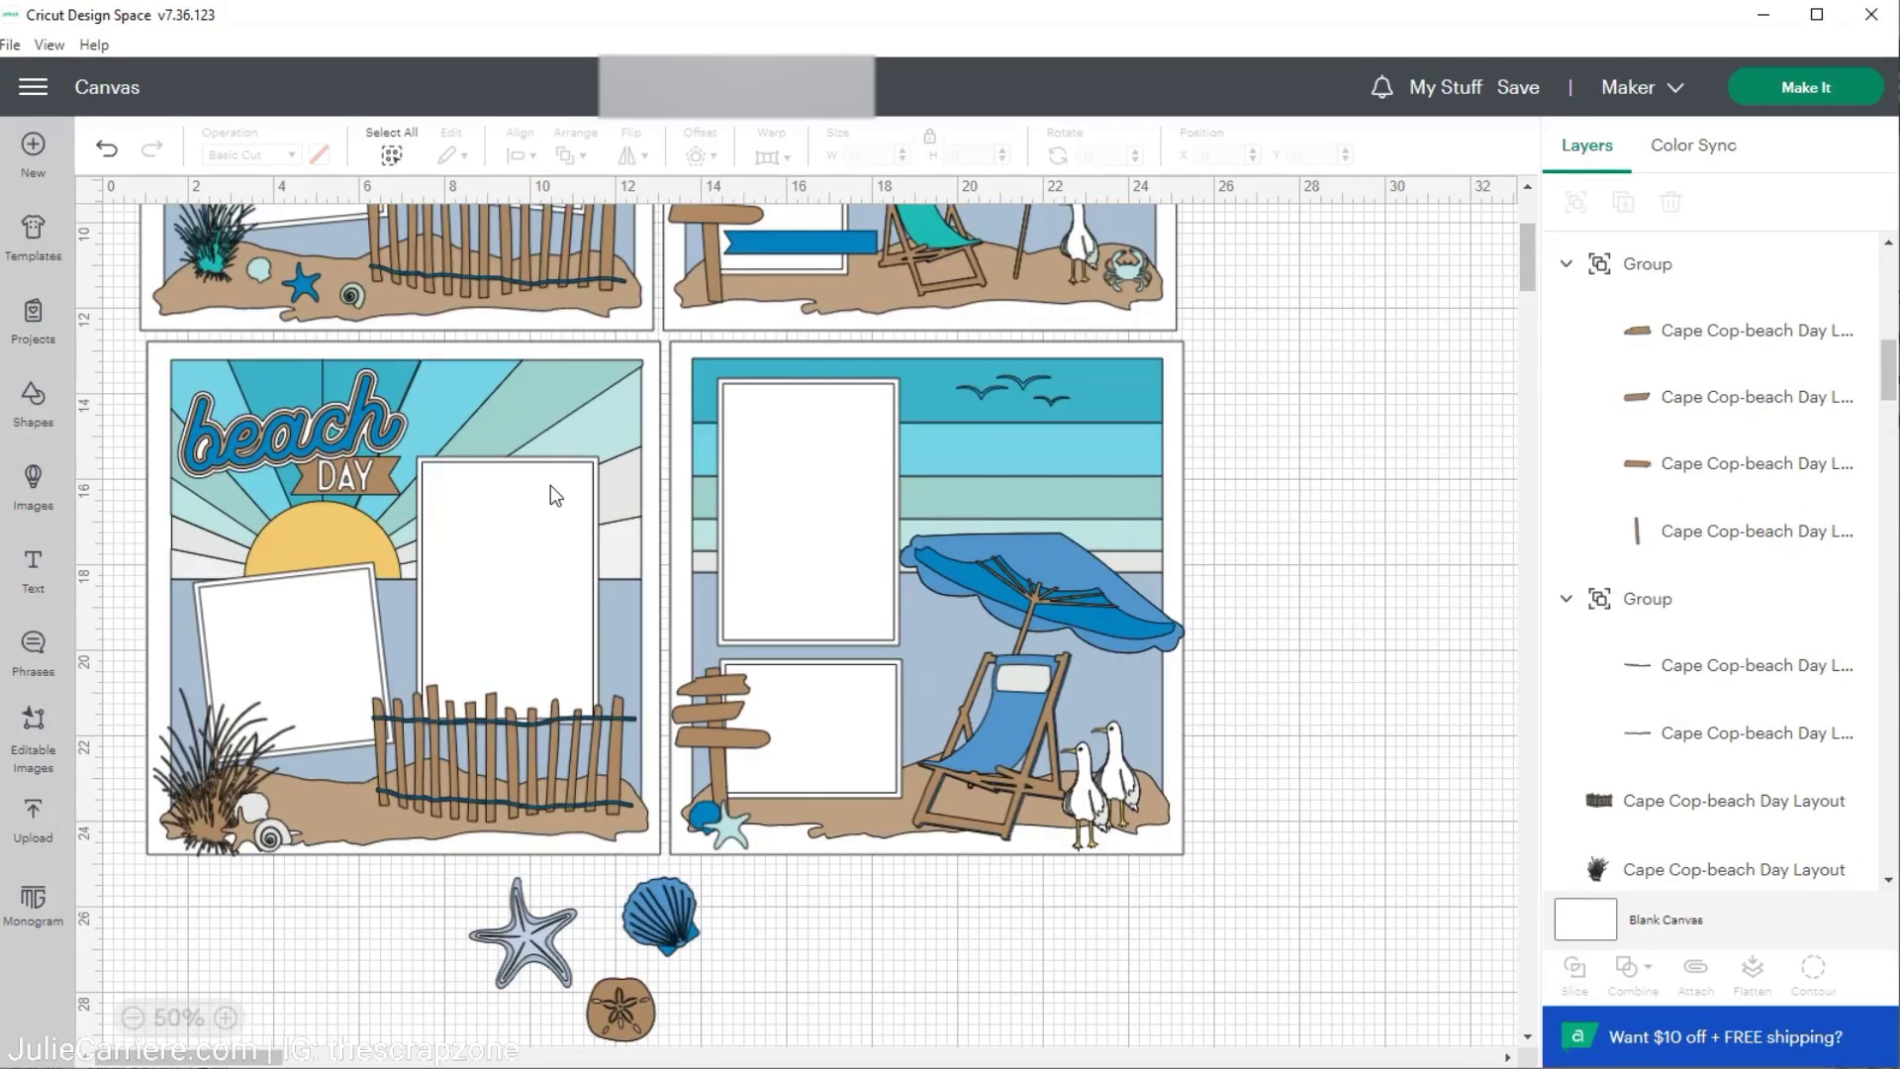
pyautogui.scroll(2, 564, 495)
pyautogui.scroll(-4, 550, 485)
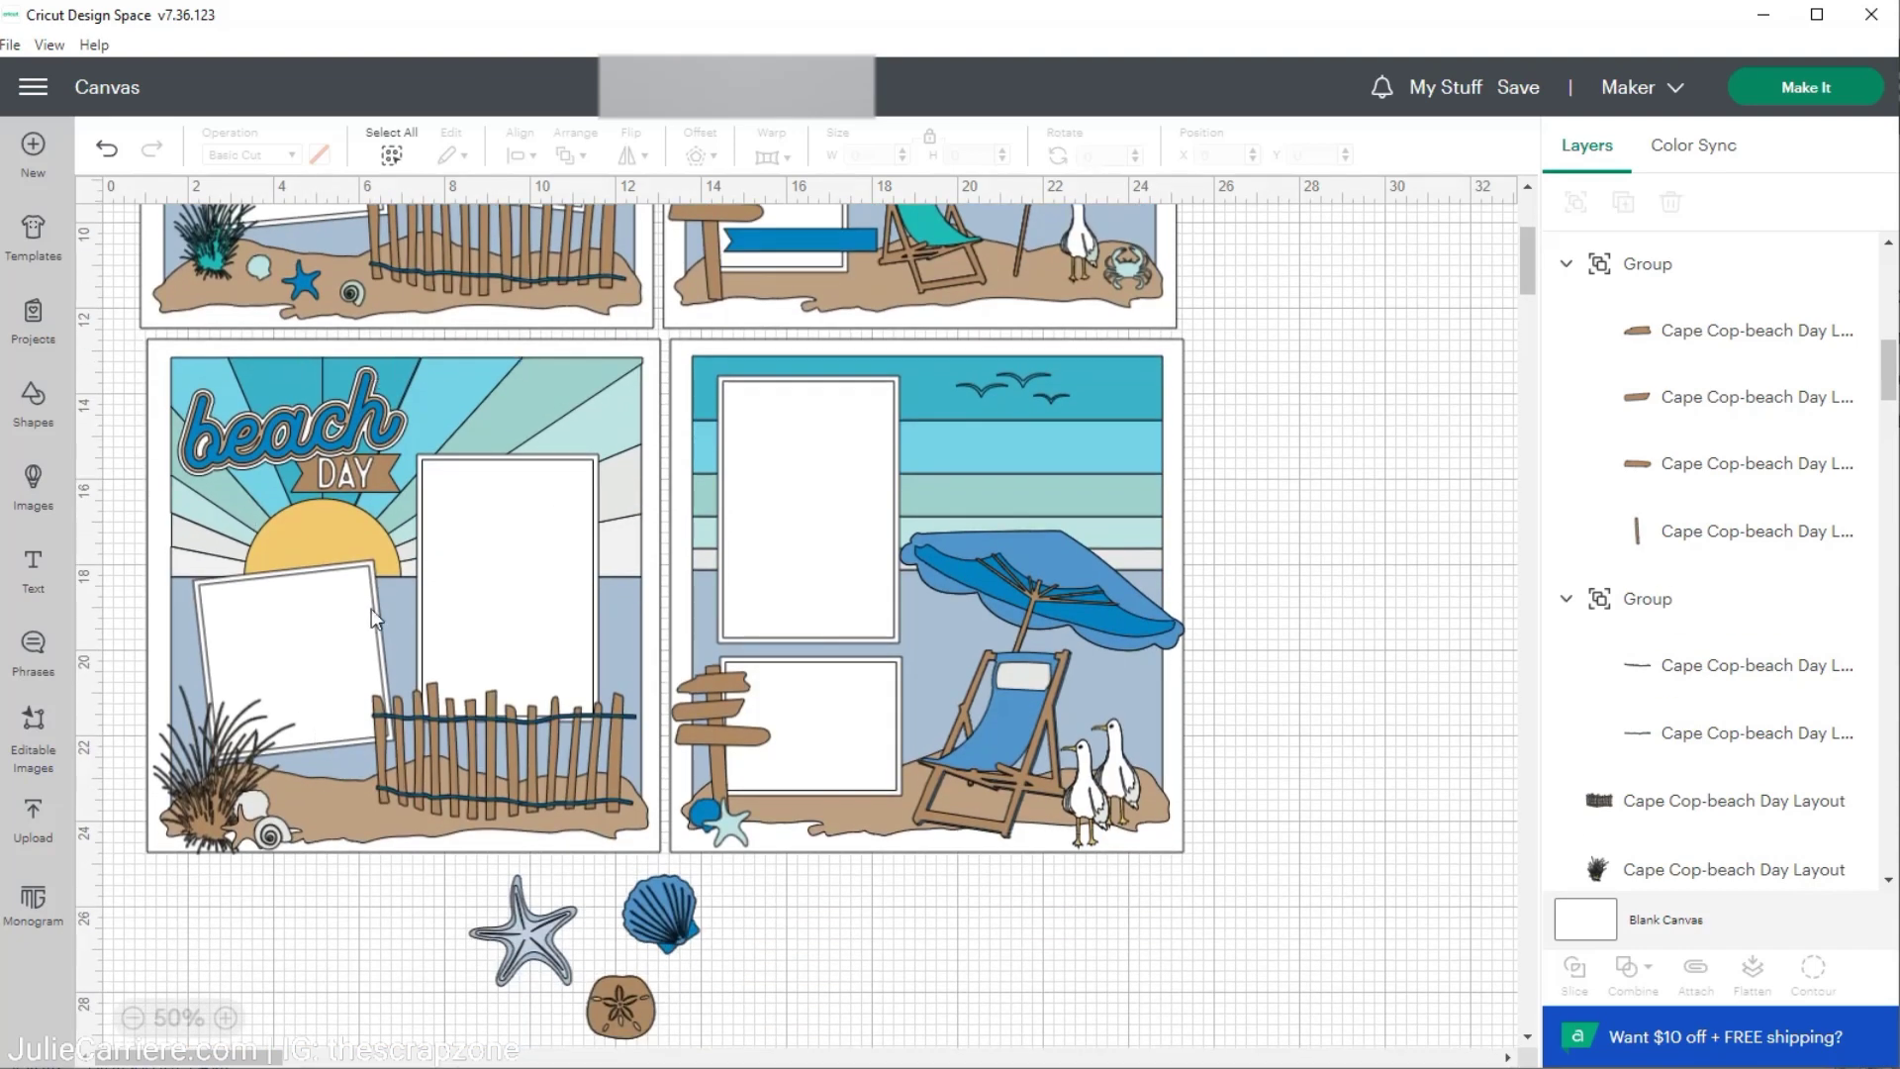
pyautogui.scroll(2, 275, 275)
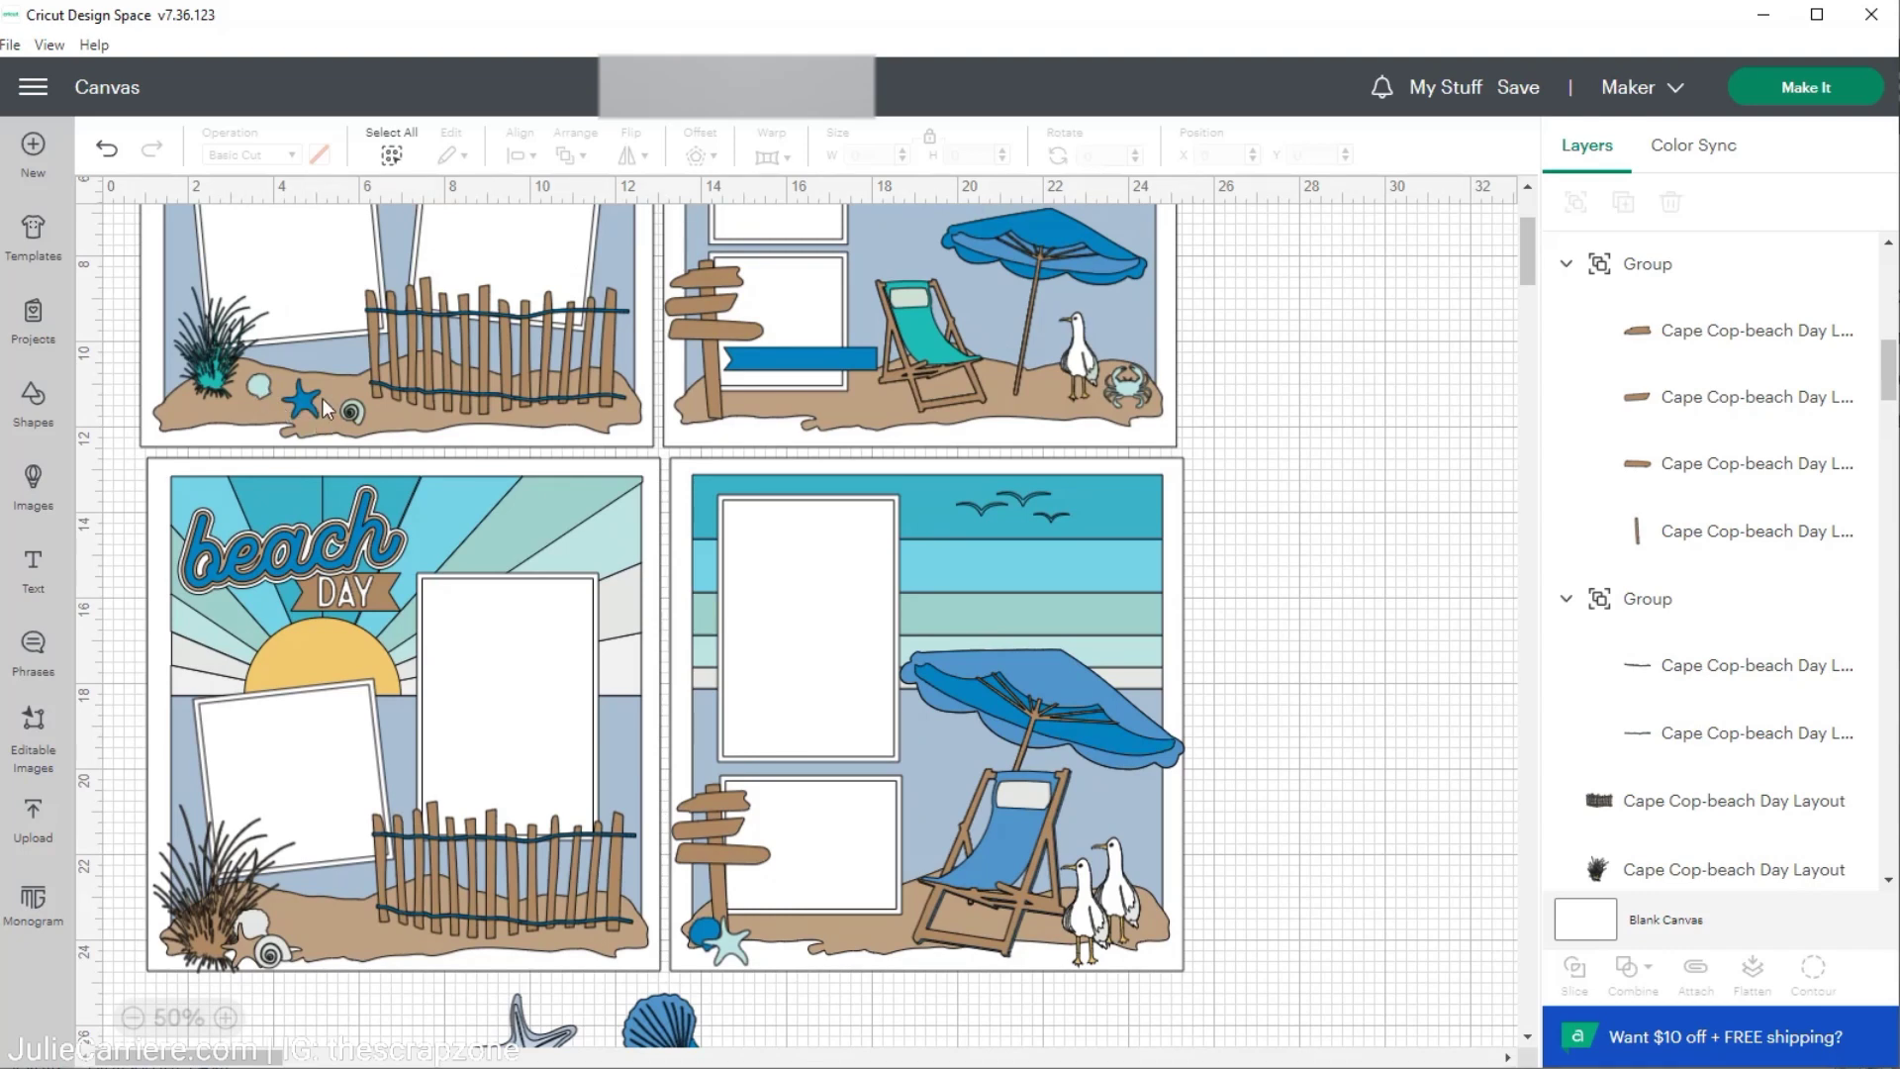
pyautogui.scroll(4, 395, 420)
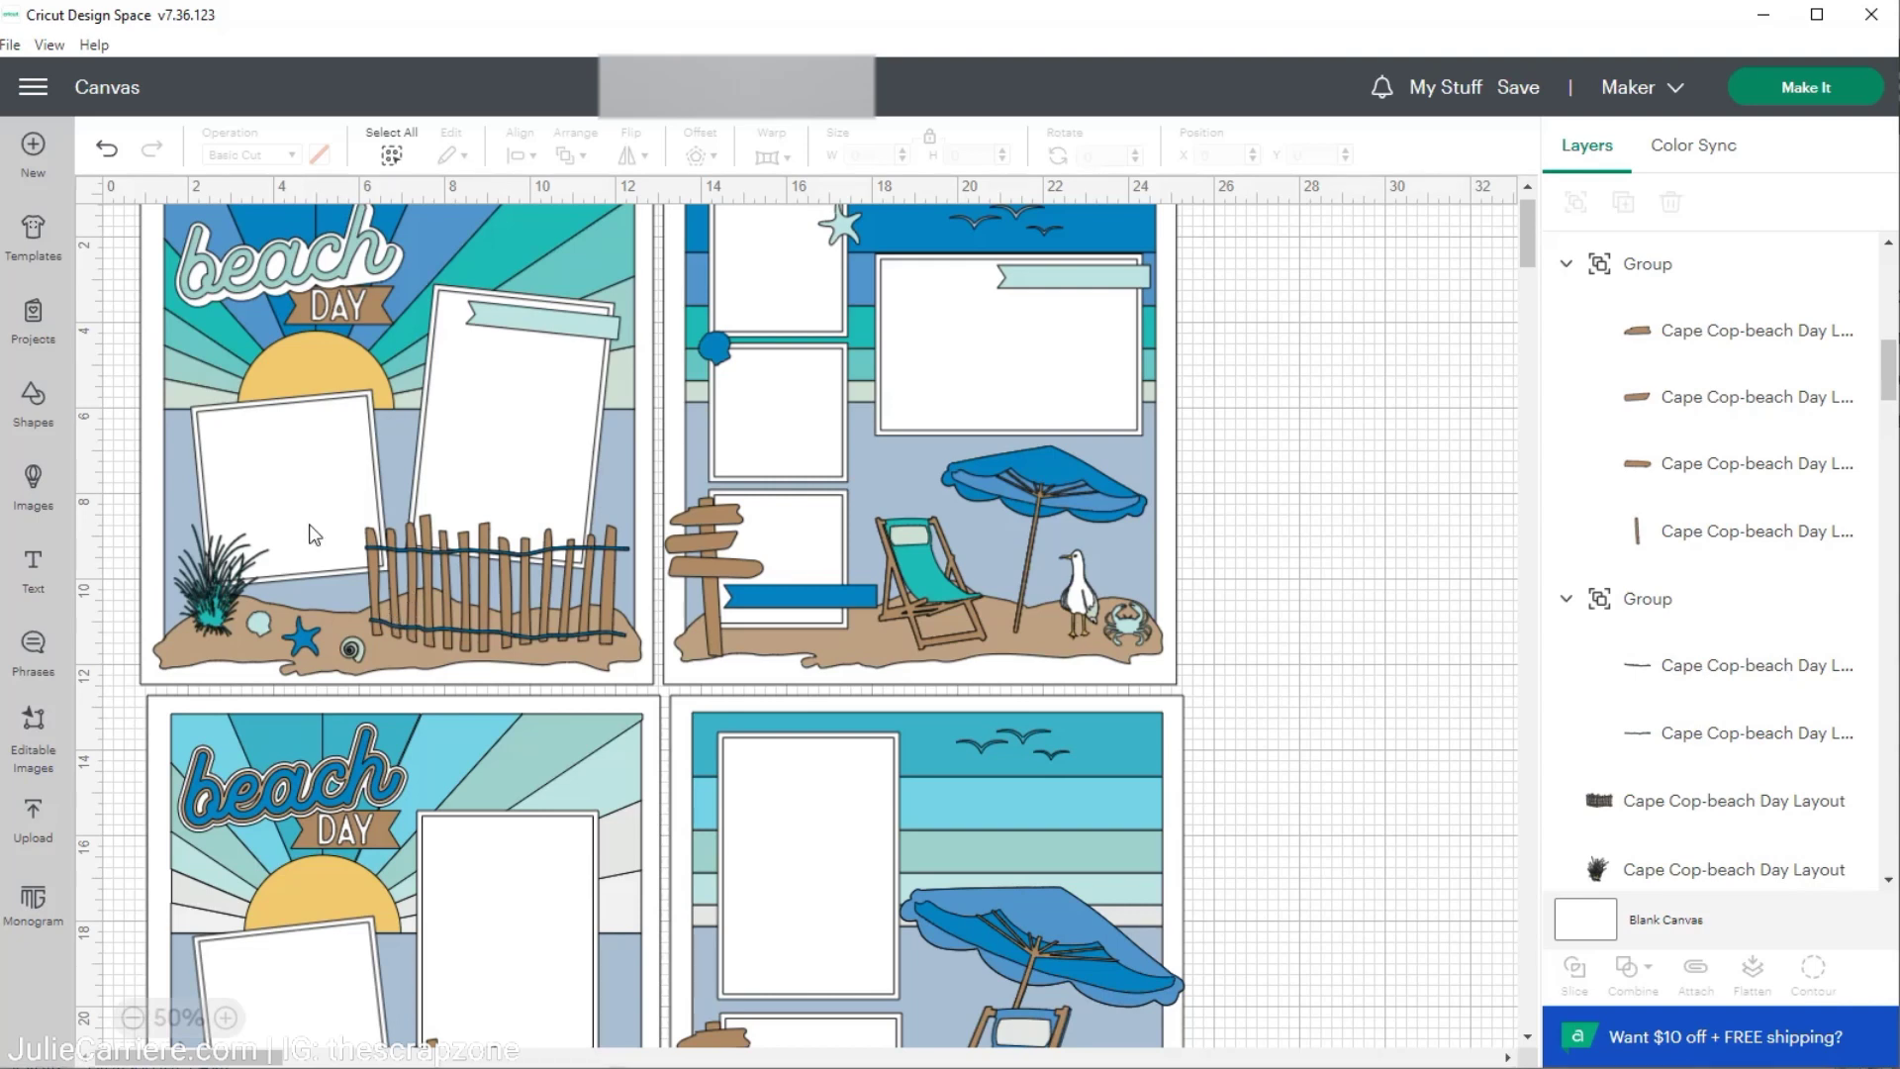
pyautogui.scroll(-5, 309, 525)
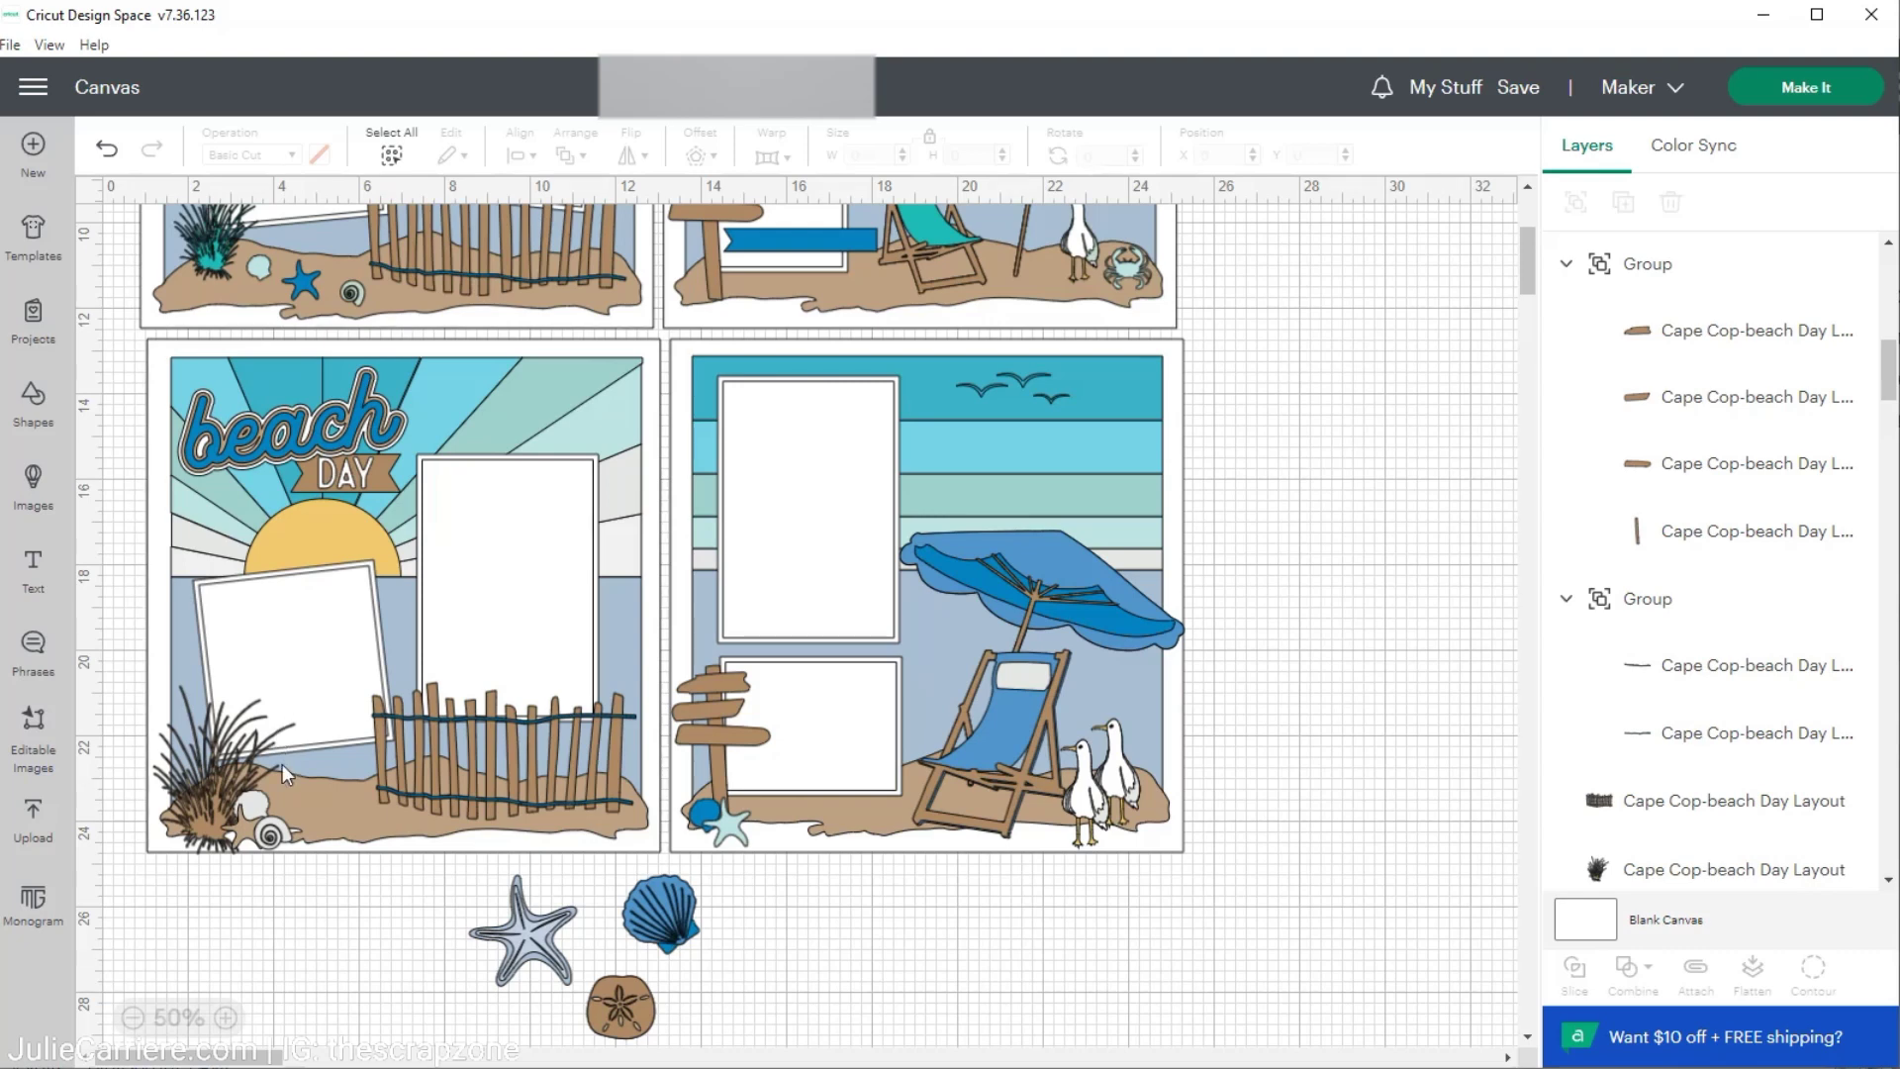
# Examine the lower layout's small shell cluster beside the grass and the loose starfish, seashell and sand dollar below it at 100% zoom
pyautogui.click(227, 1017)
pyautogui.click(226, 1017)
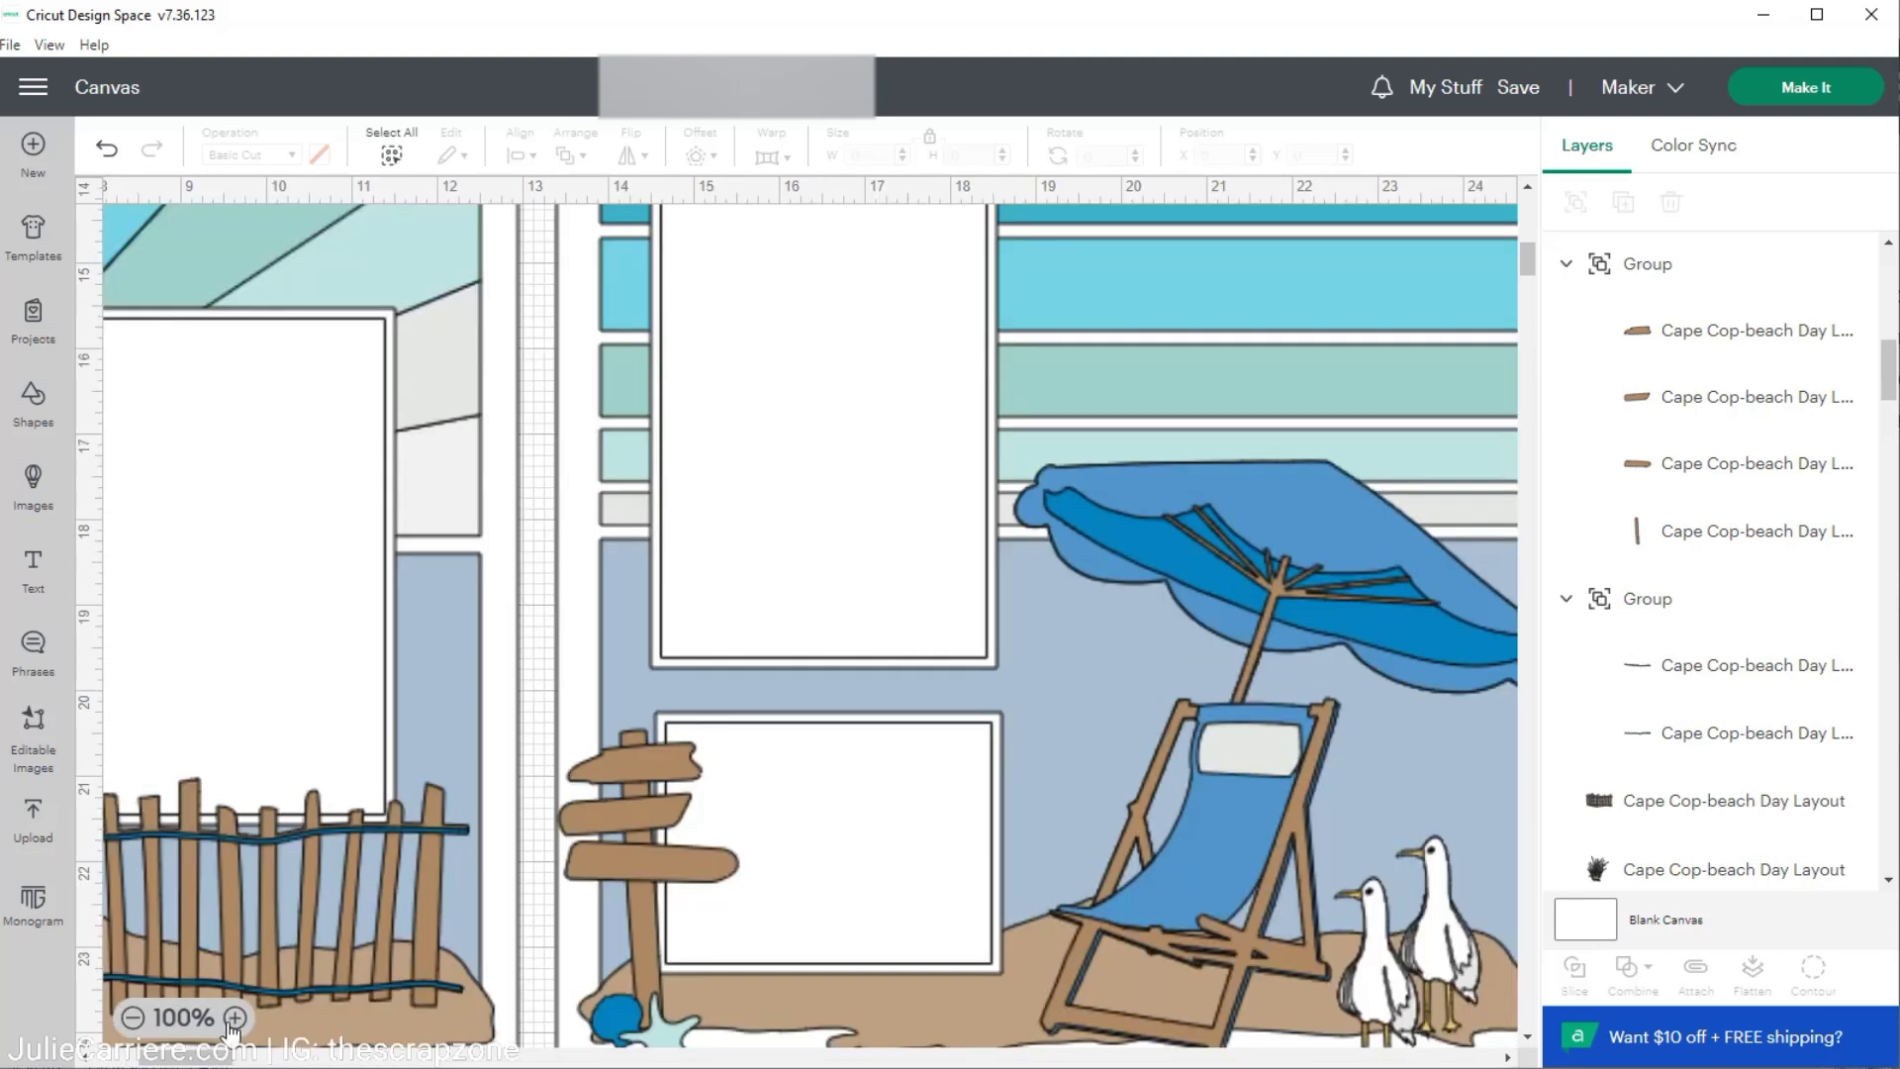
pyautogui.hscroll(-5, 411, 772)
pyautogui.scroll(-3, 411, 772)
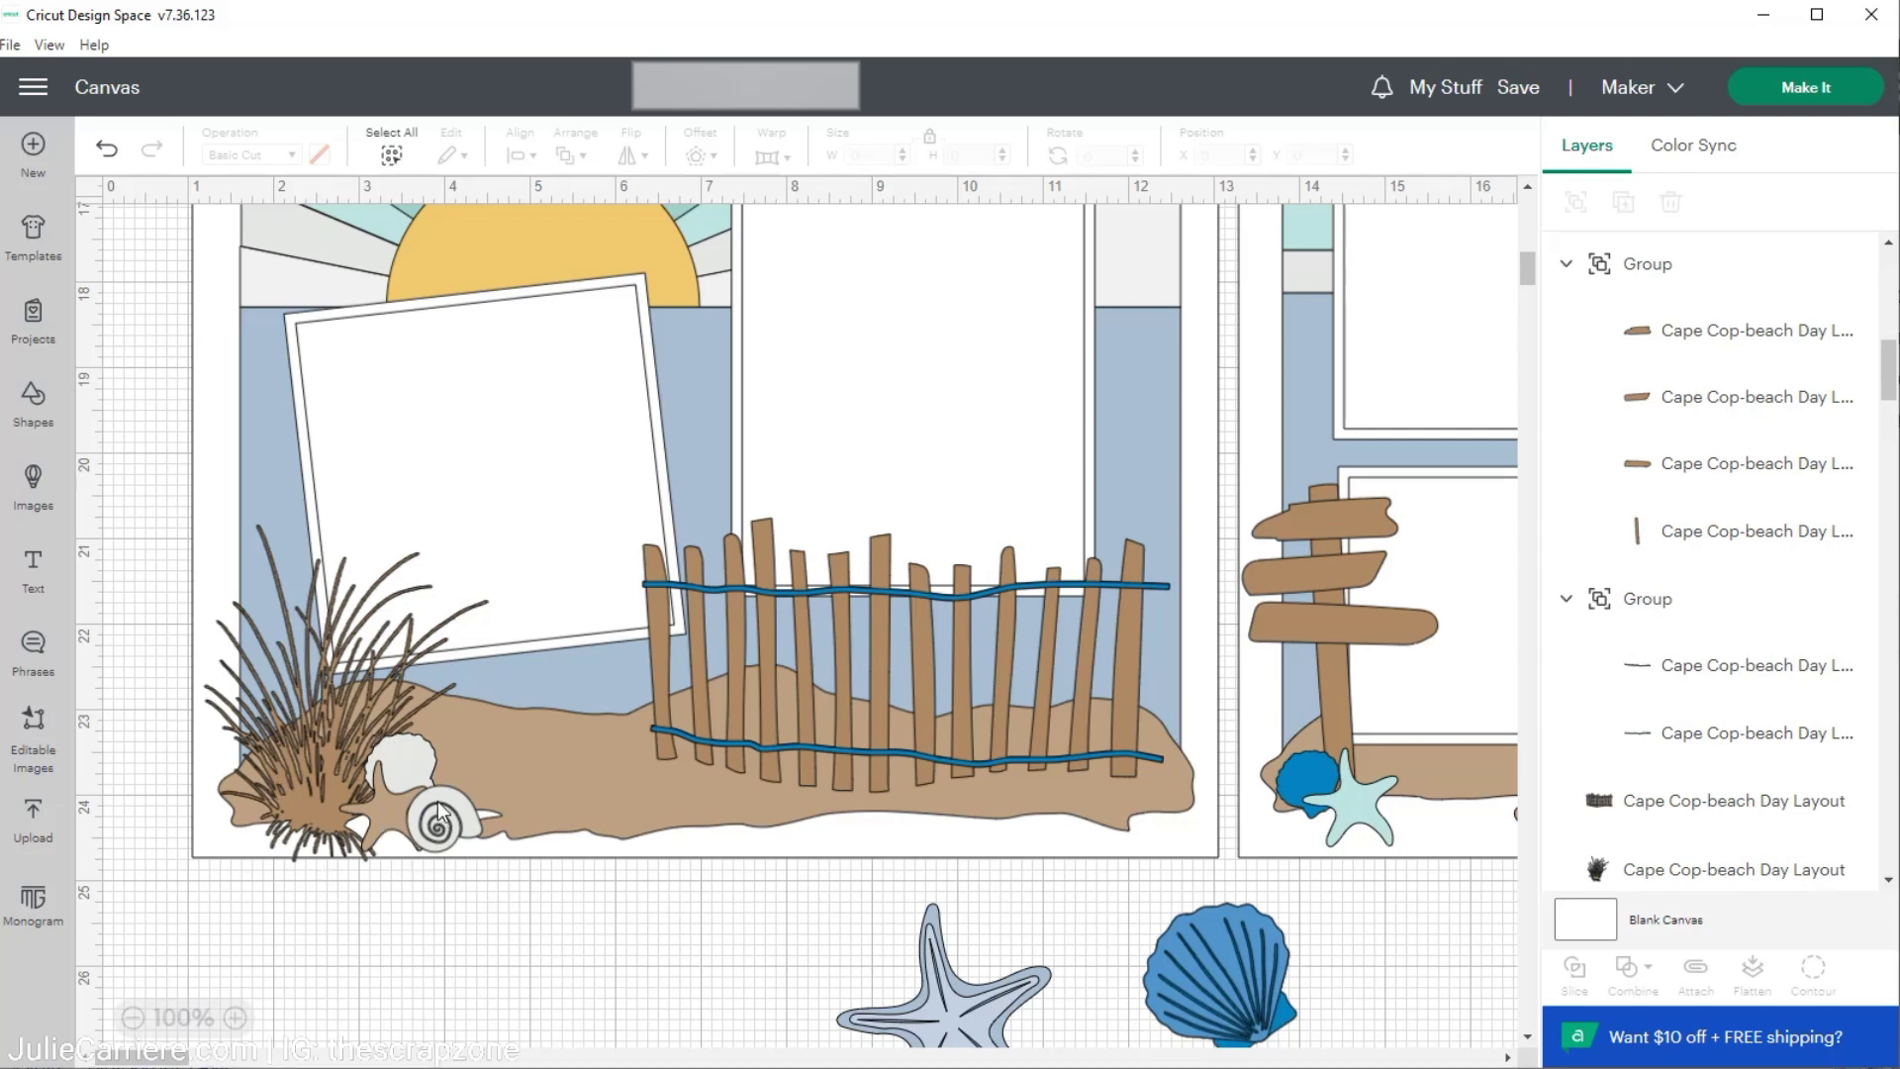
pyautogui.scroll(-2, 437, 799)
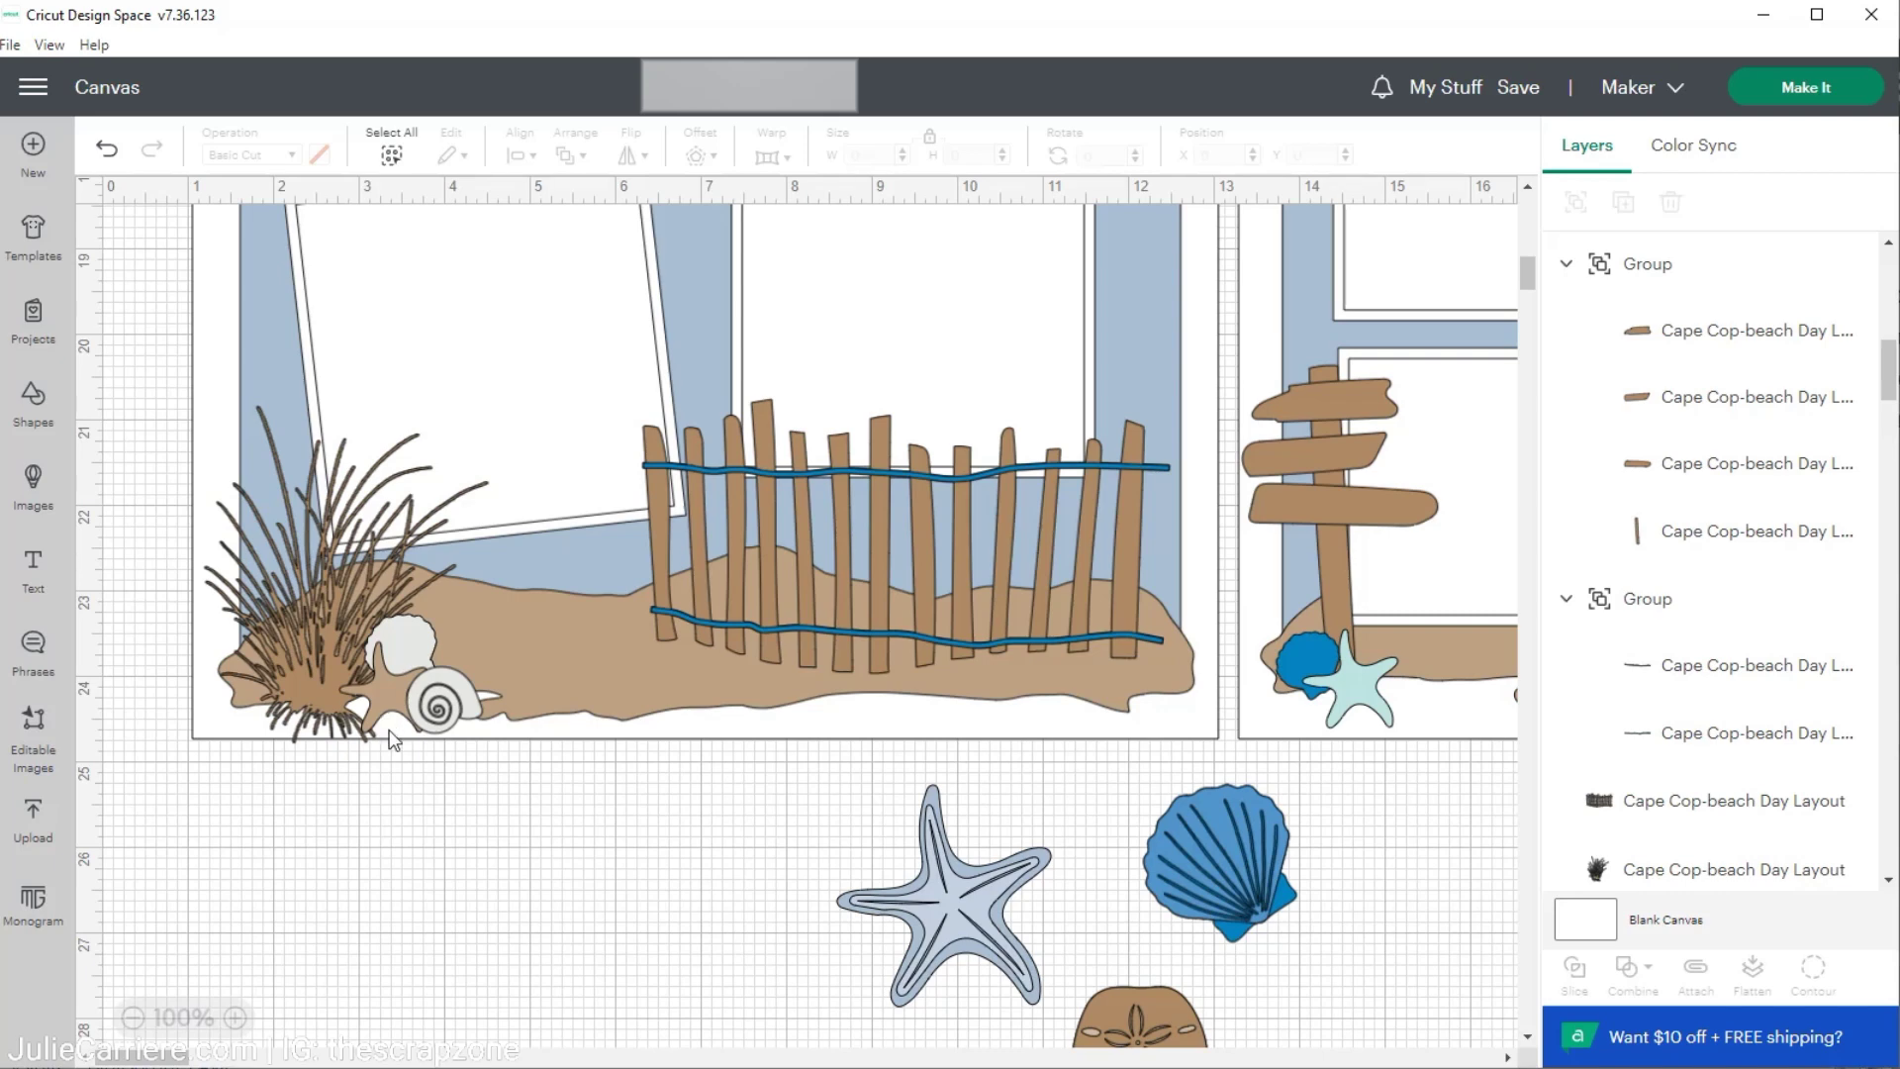
pyautogui.scroll(-2, 1201, 813)
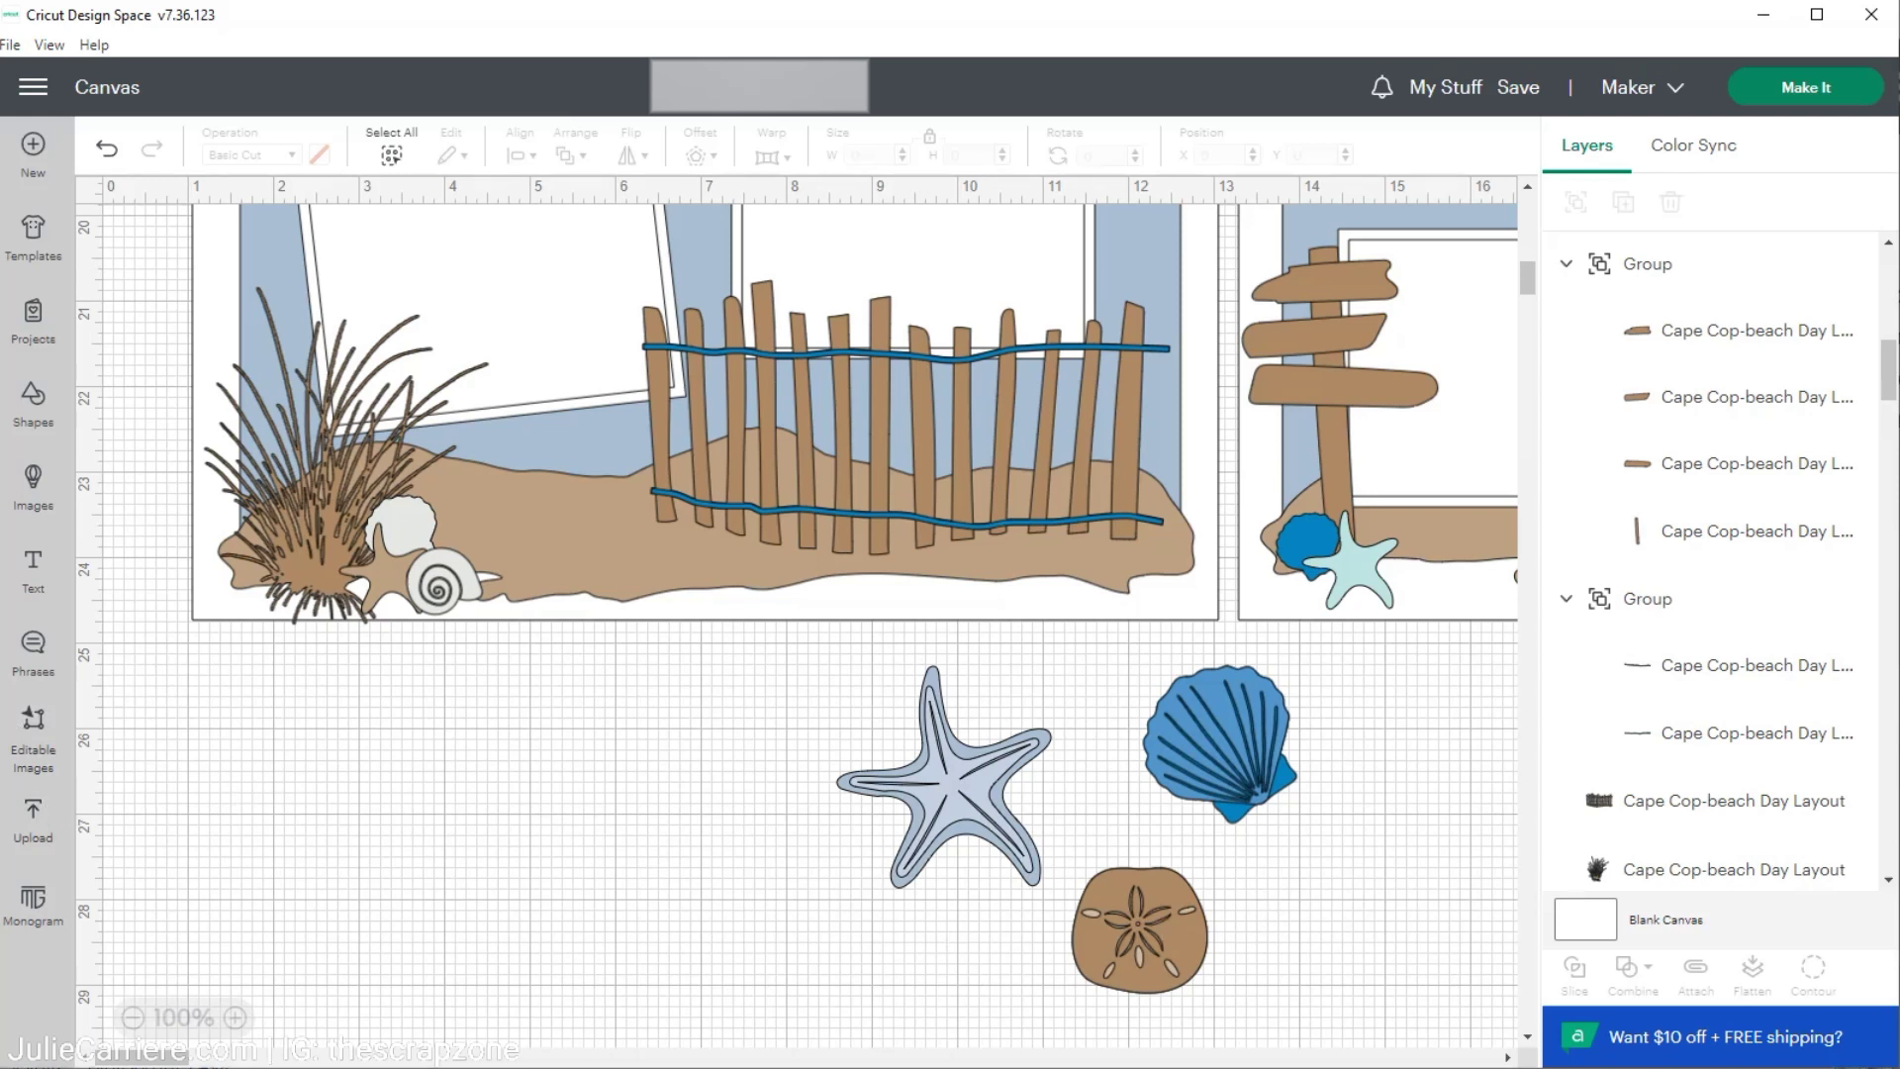
# Search the image library for "cape cod" limited to uploaded images, browse the beach elements, and return to the canvas without adding any
pyautogui.click(33, 492)
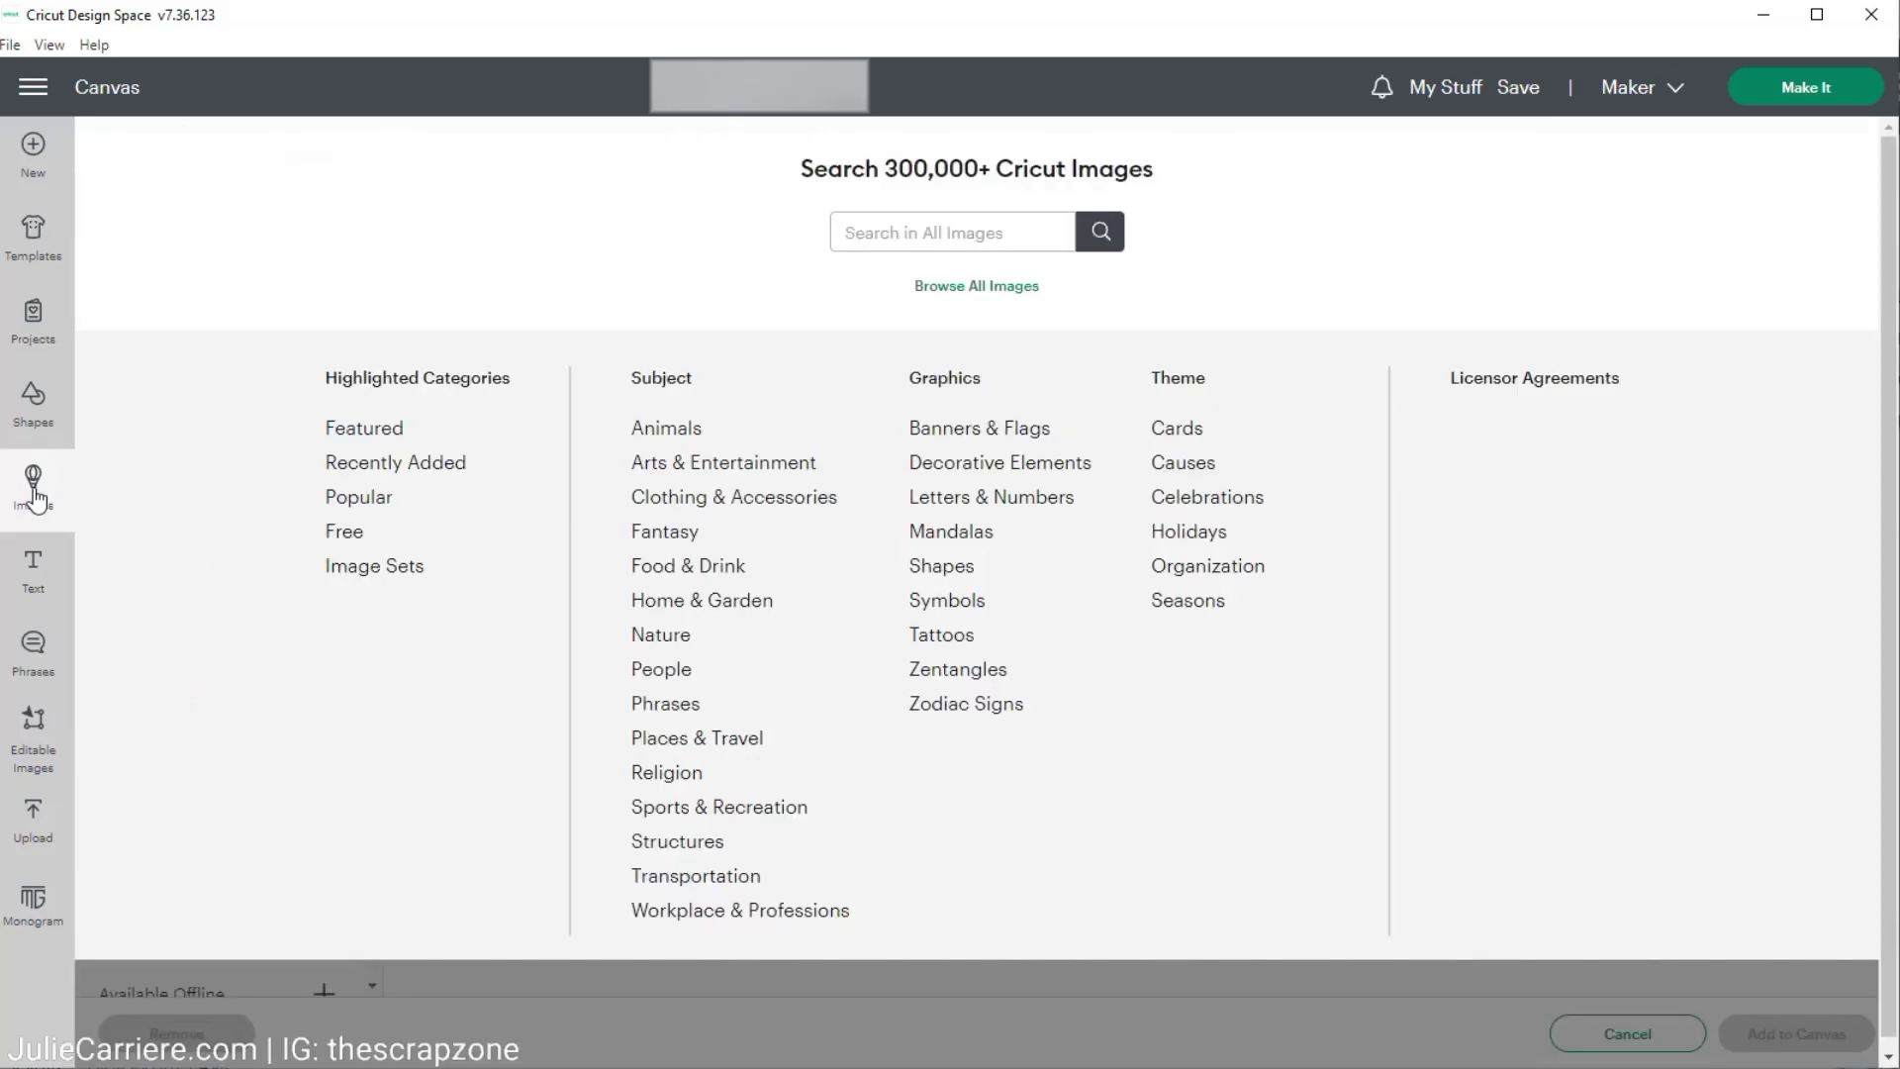
pyautogui.click(889, 242)
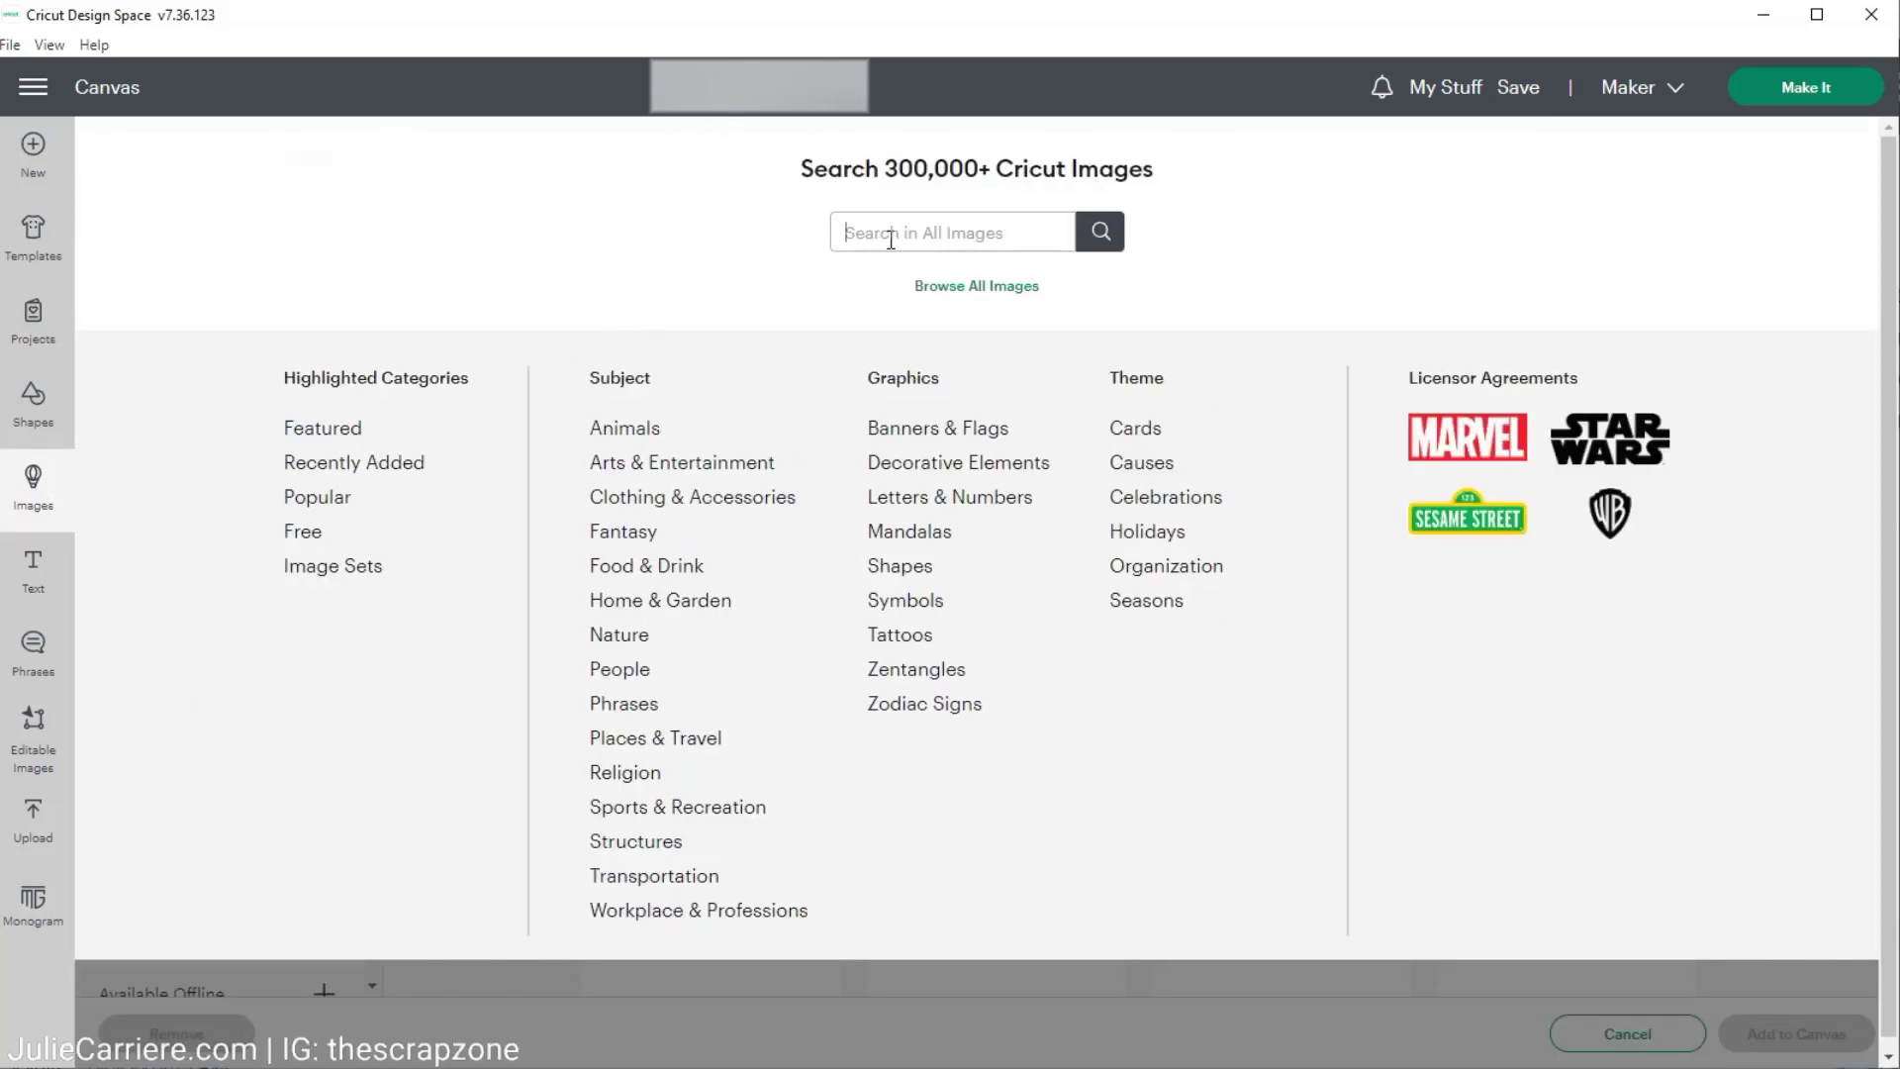
pyautogui.write('cape cod')
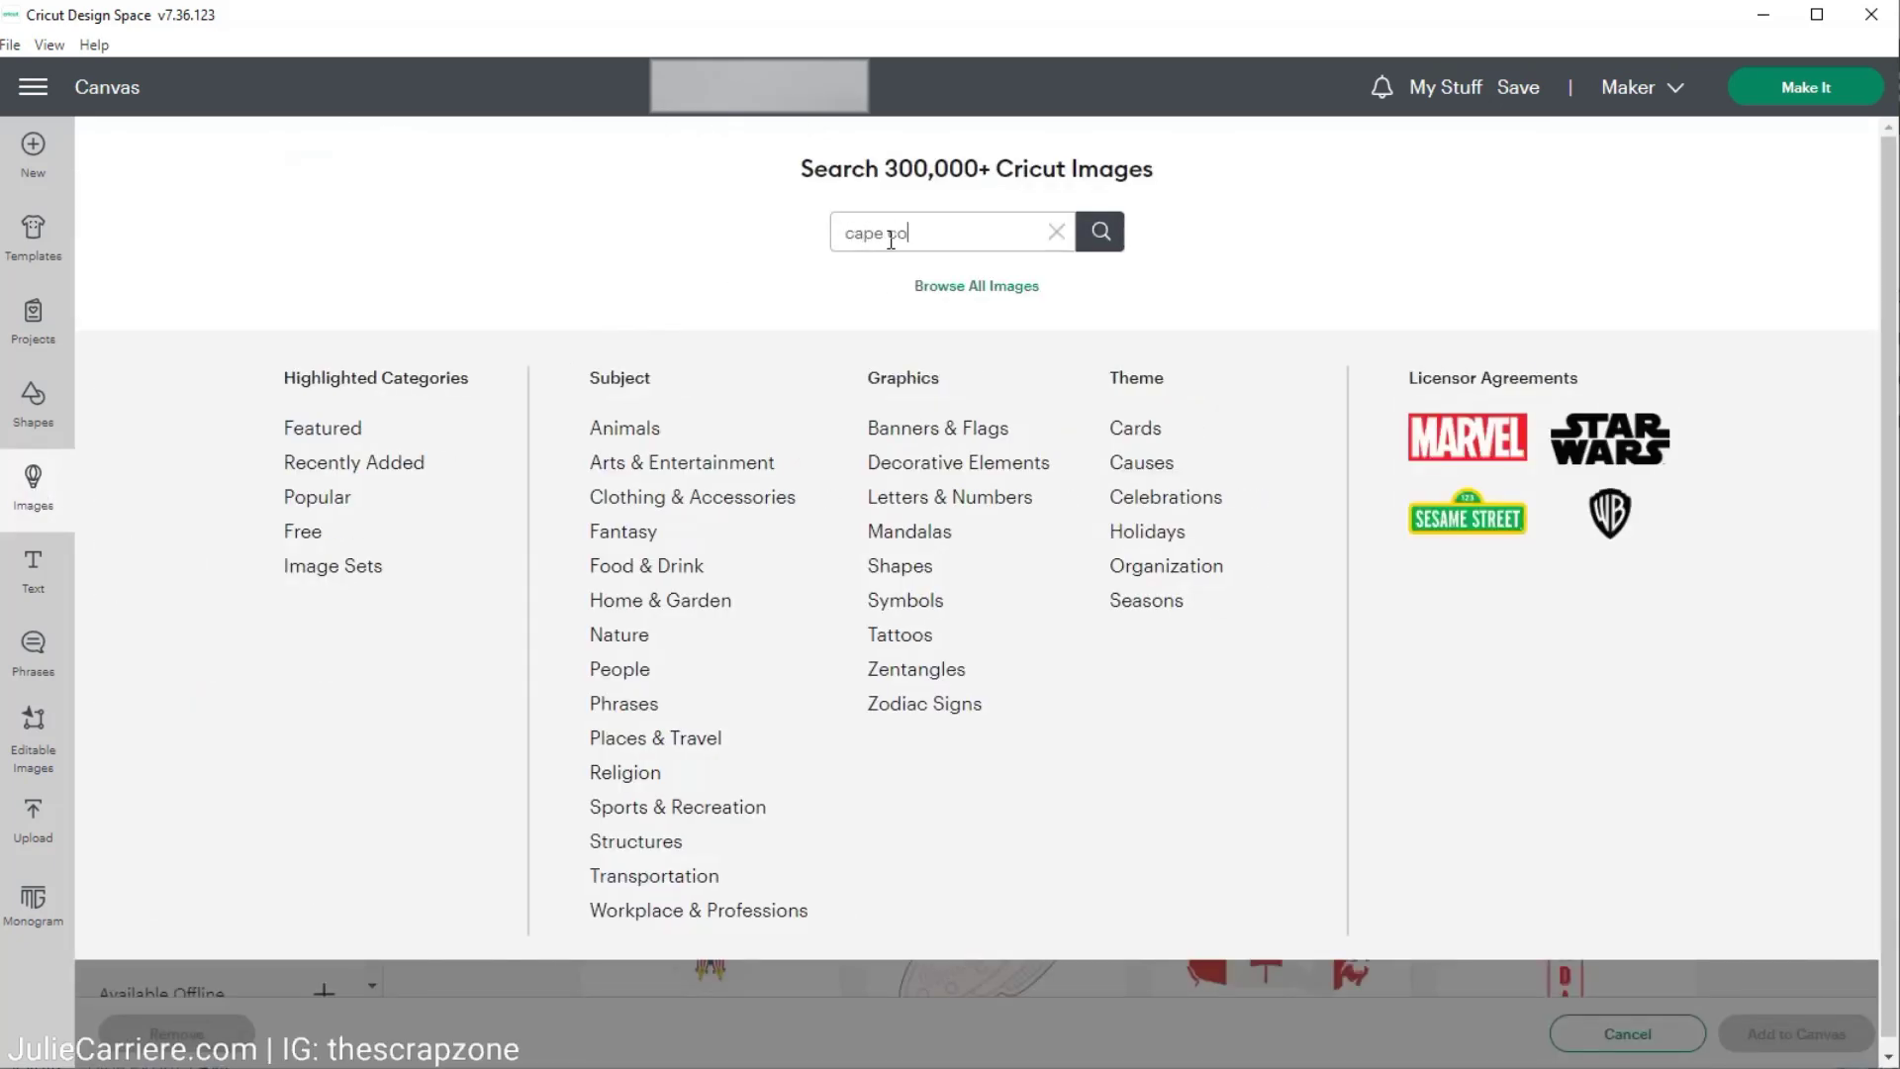
pyautogui.press('Return')
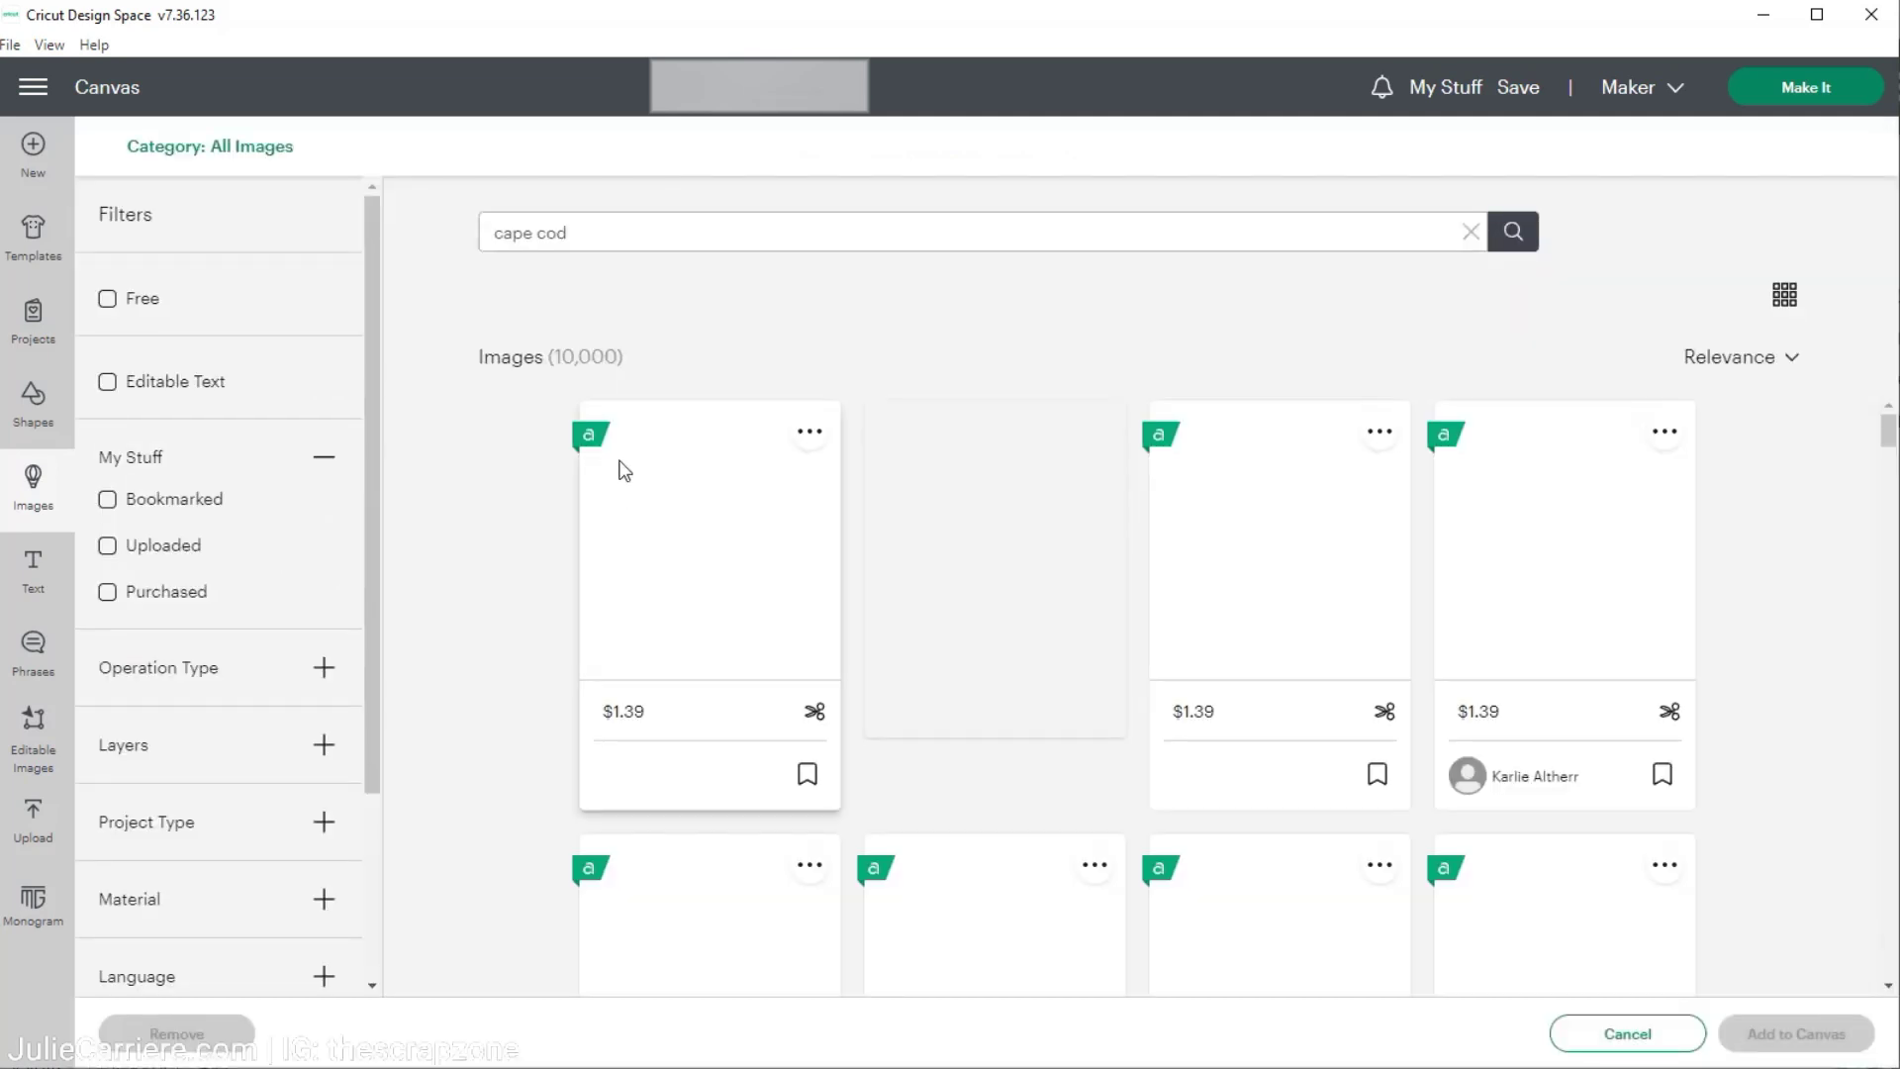
pyautogui.click(107, 547)
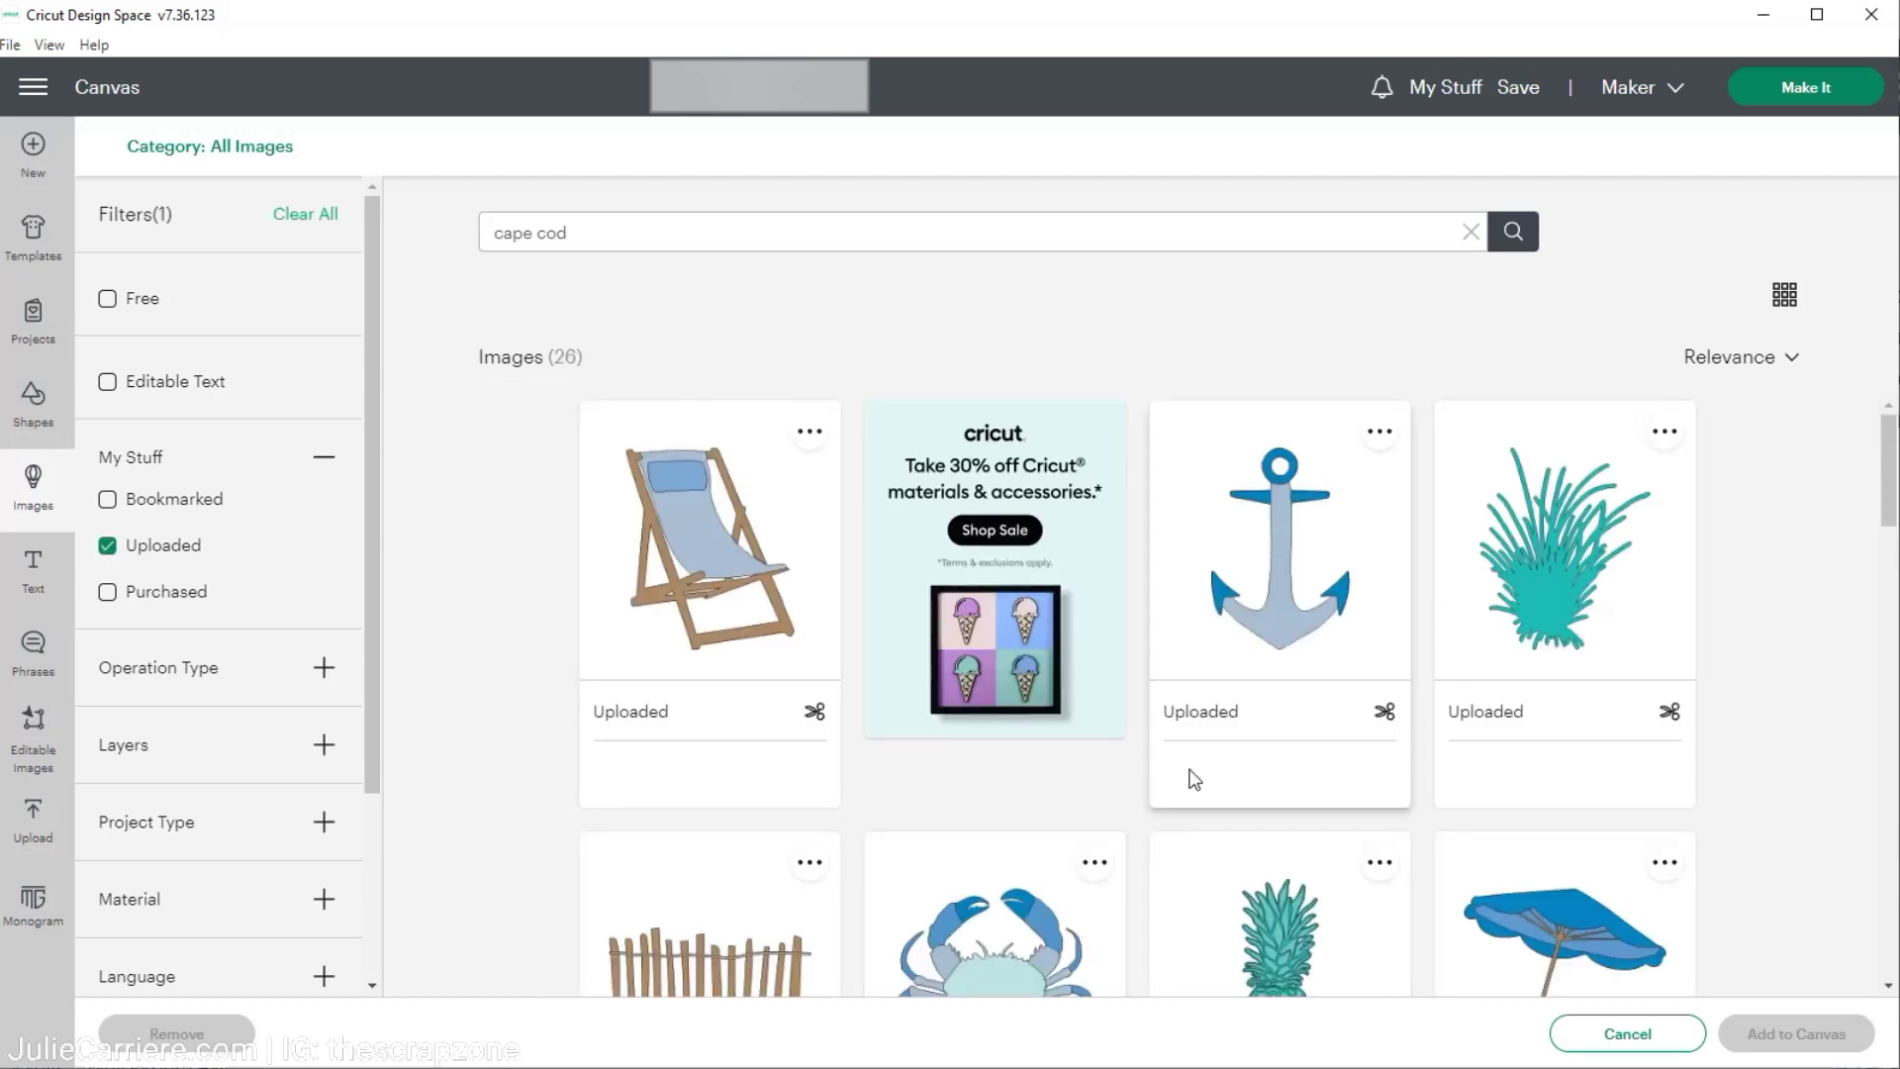
pyautogui.scroll(-10, 1194, 779)
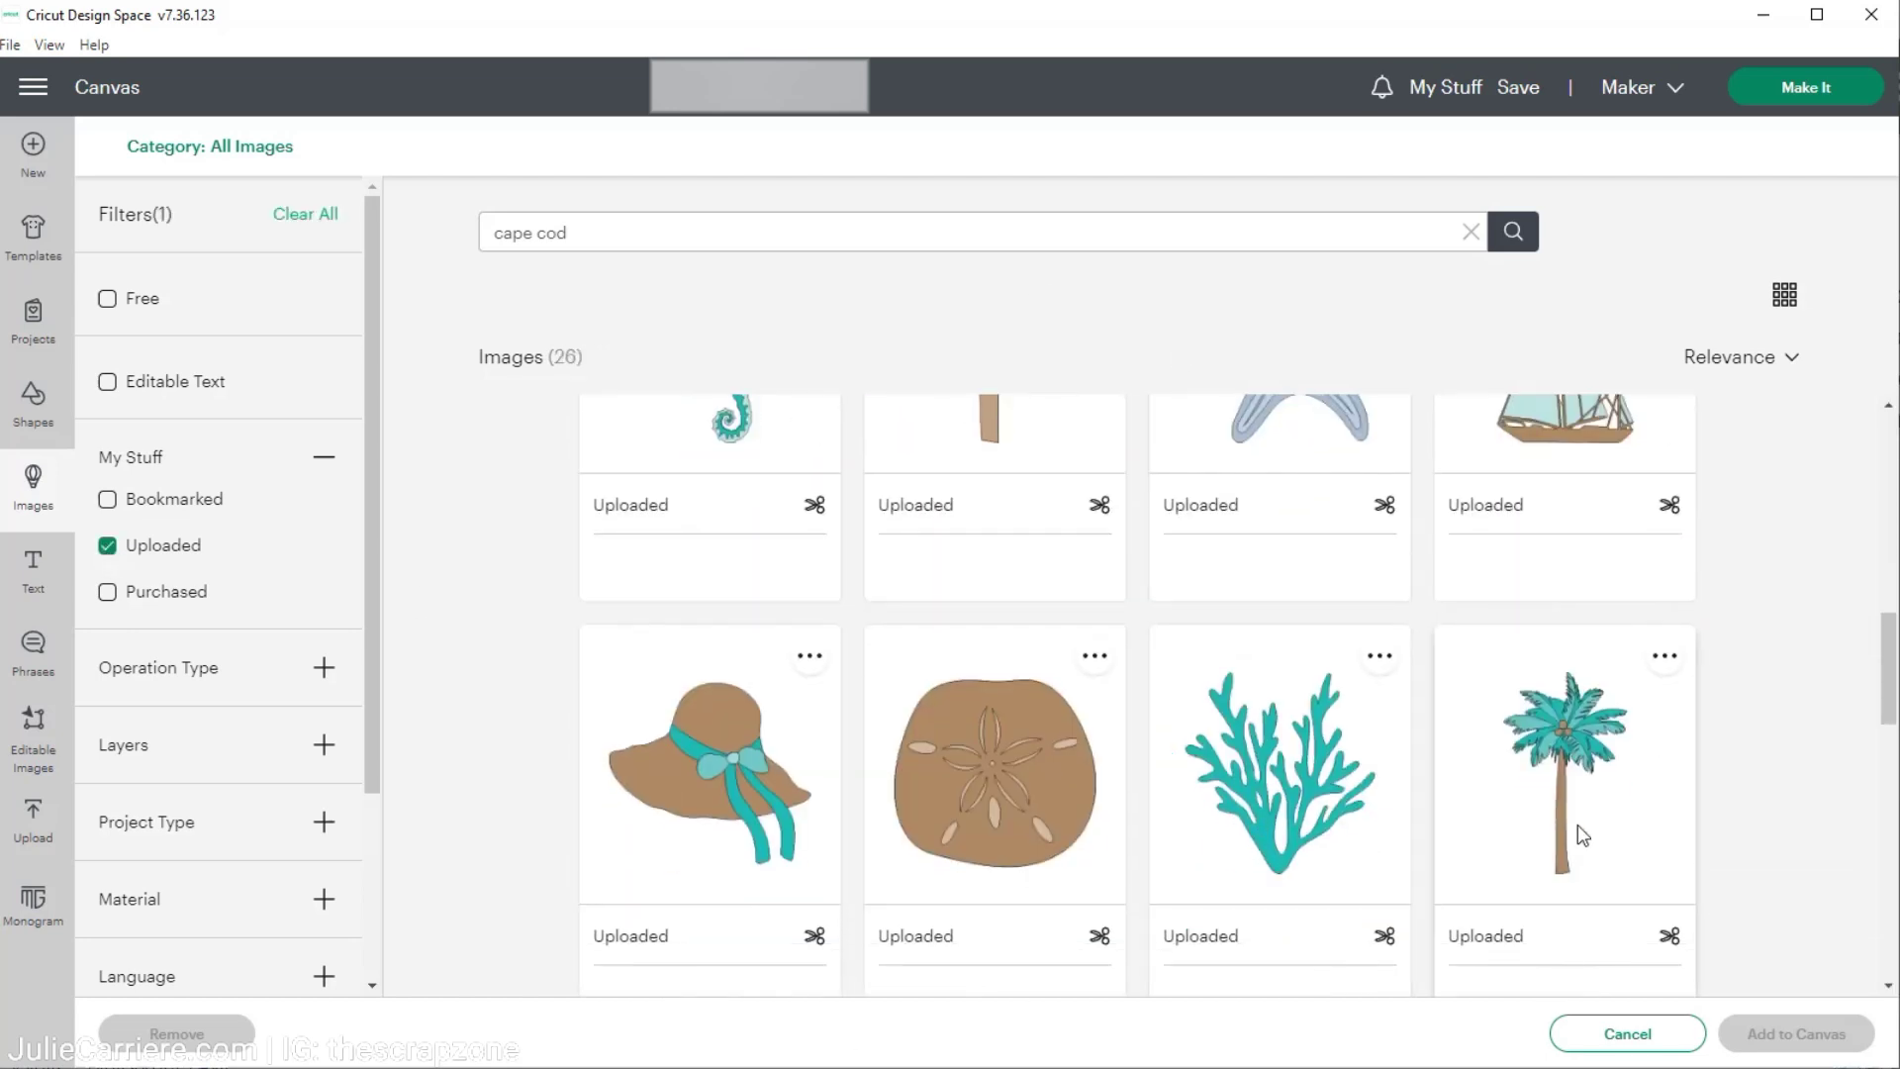
pyautogui.scroll(-4, 1543, 930)
pyautogui.click(1613, 1033)
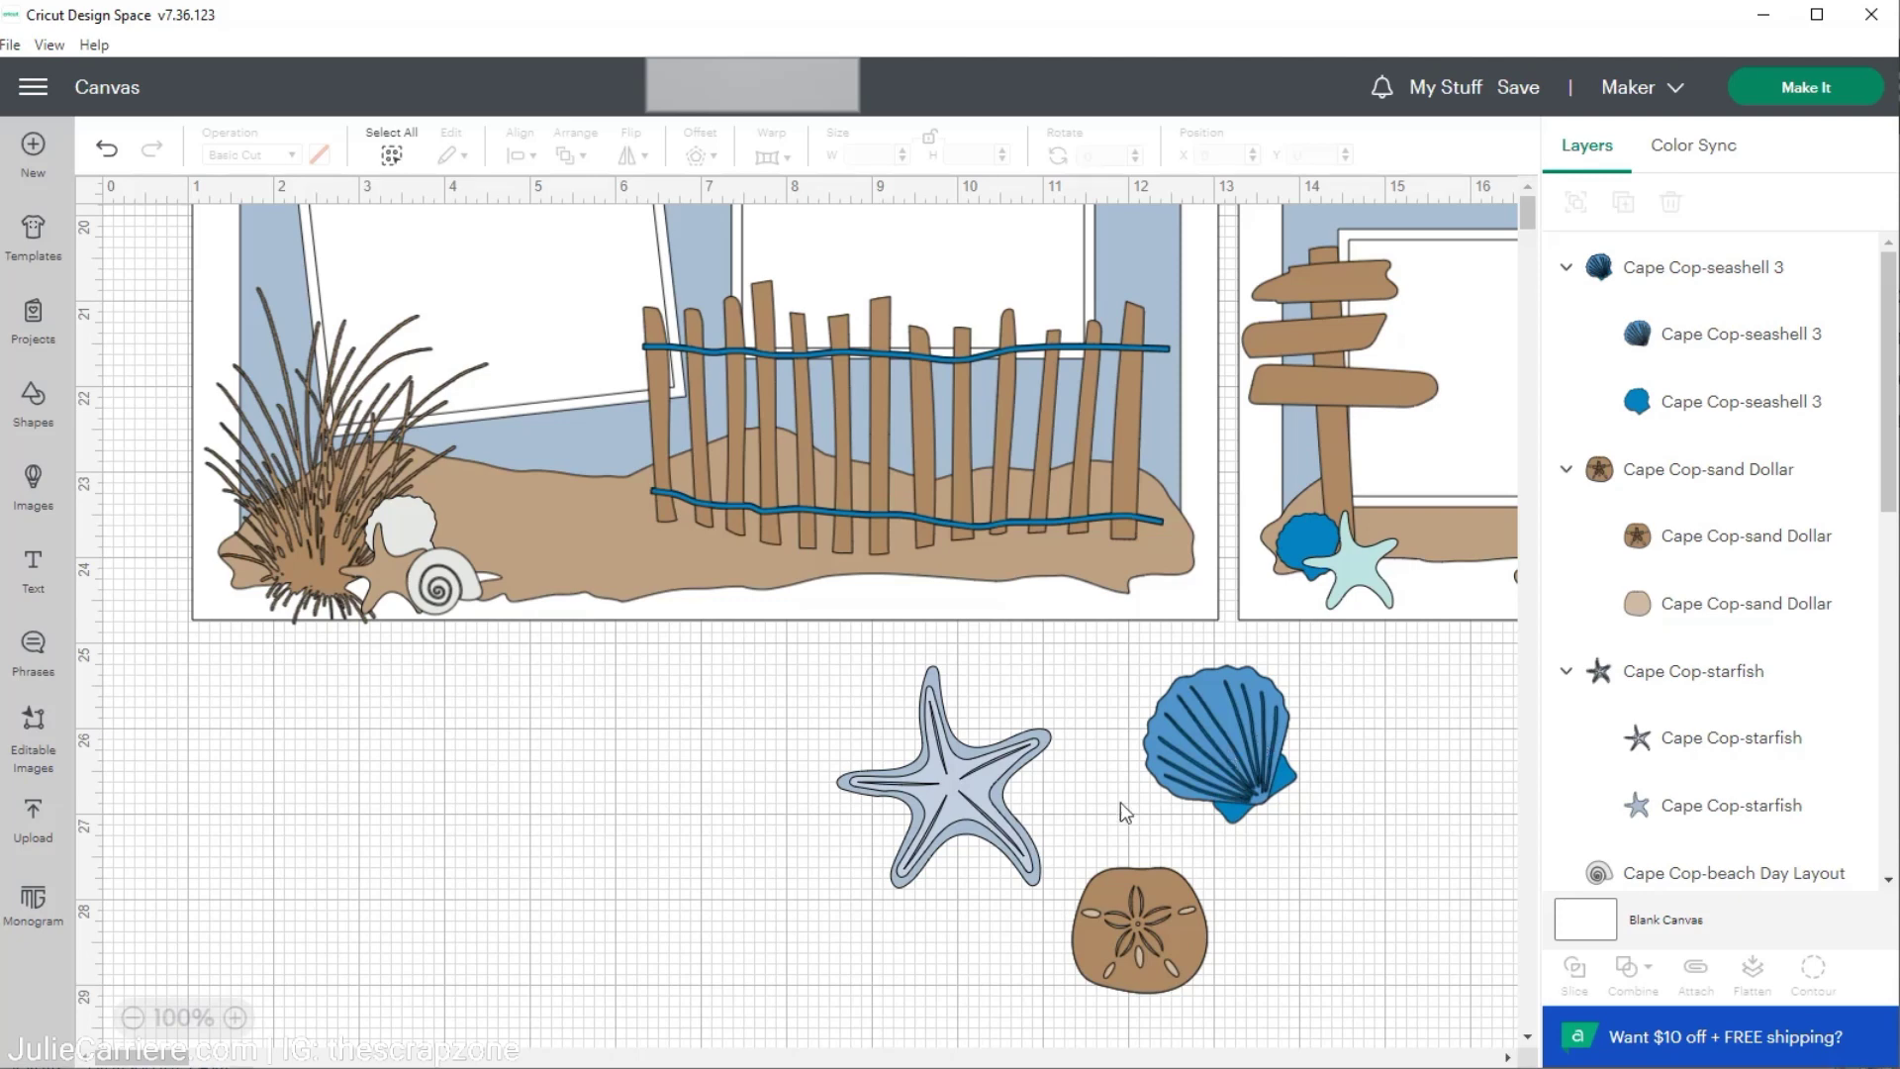
# Change the loose starfish's upper detail layer to Score and attach it to the starfish base layer
pyautogui.keyDown('ctrl'); pyautogui.scroll(3, 946, 786); pyautogui.keyUp('ctrl')
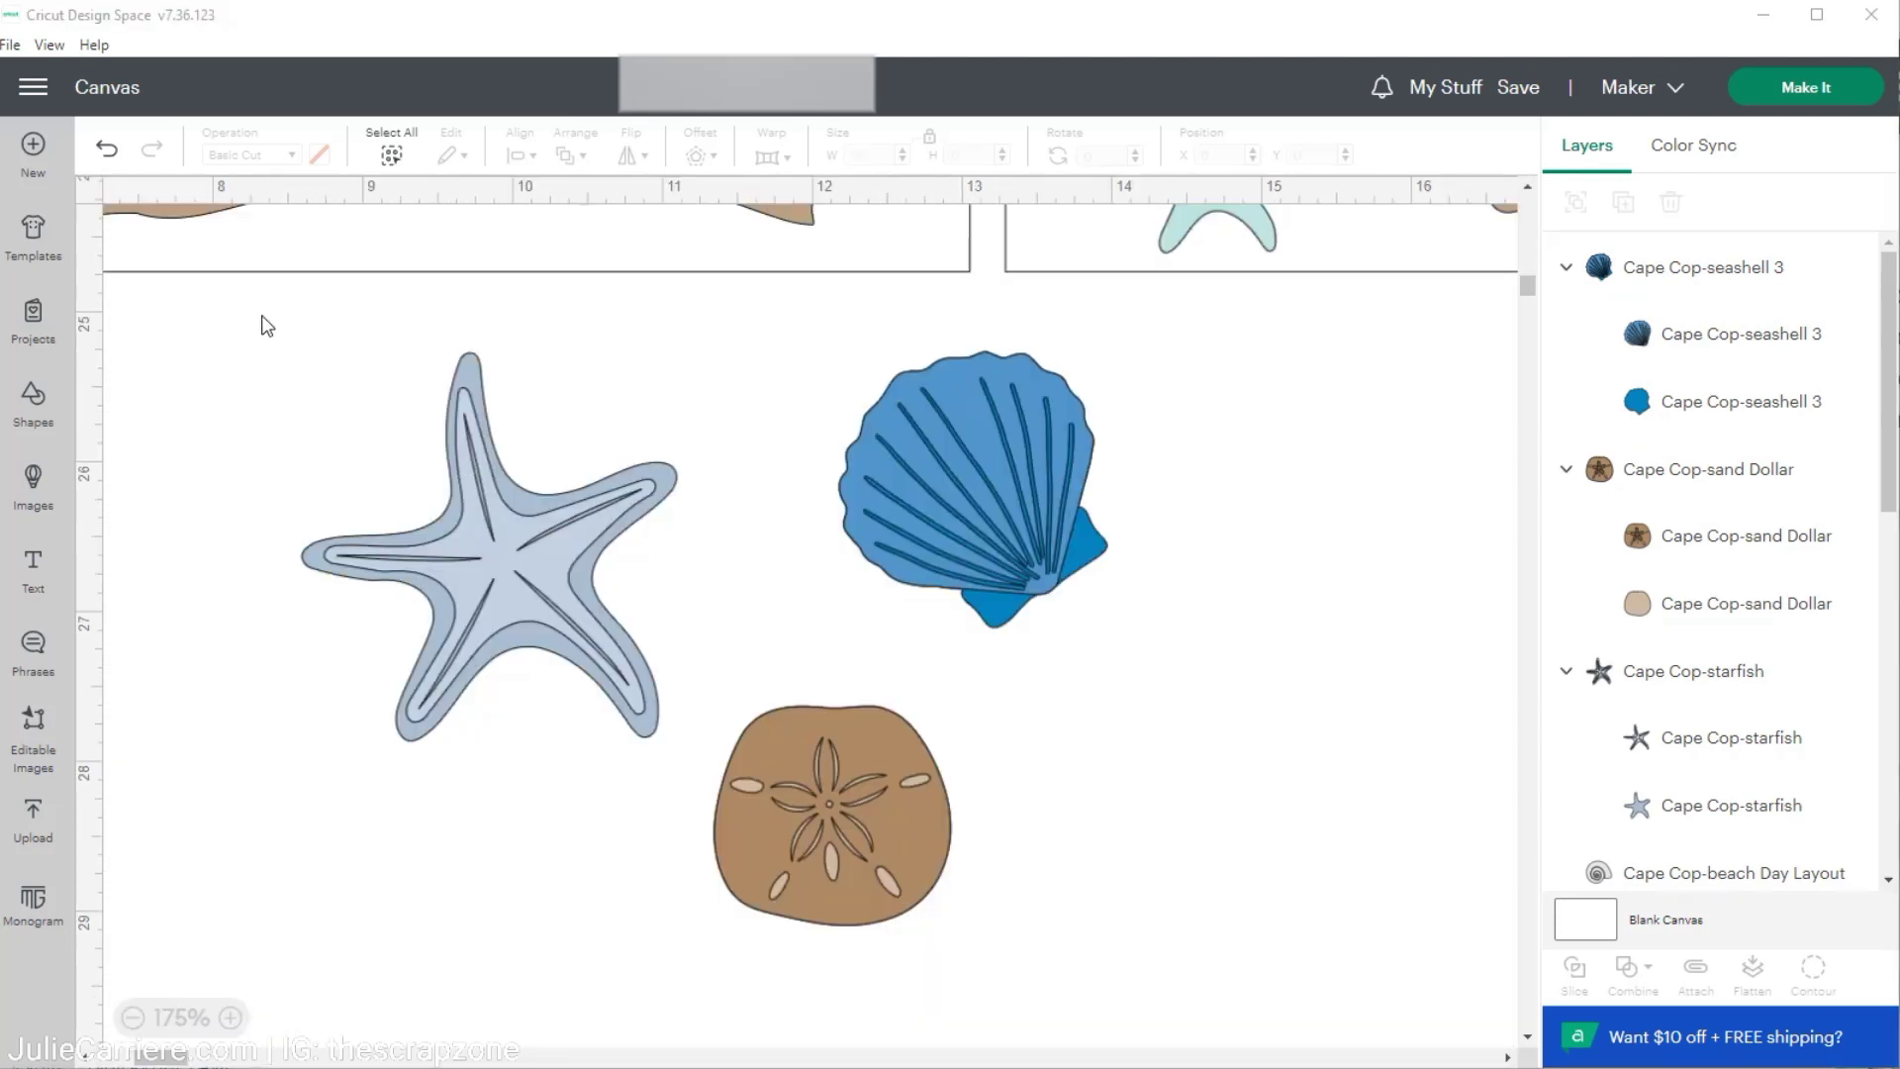
pyautogui.moveTo(255, 309); pyautogui.dragTo(1270, 995)
pyautogui.click(1265, 719)
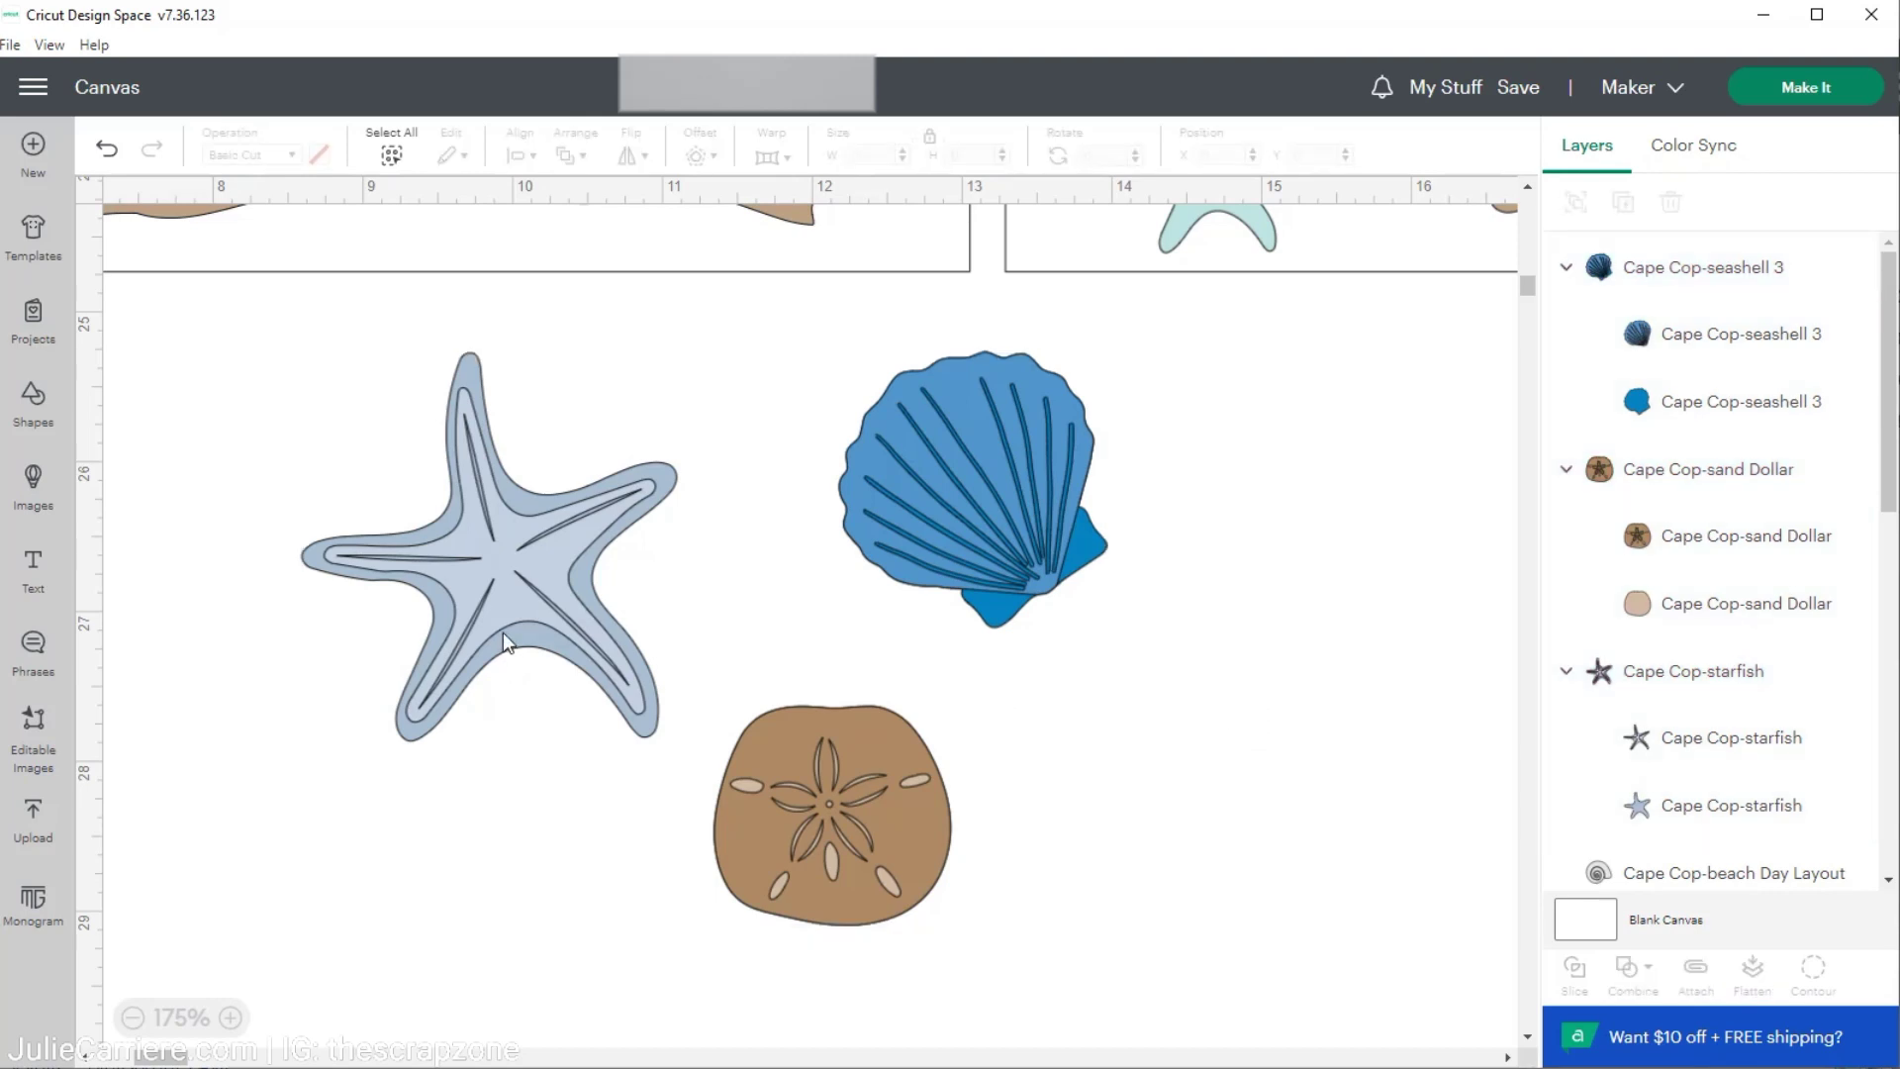
pyautogui.click(496, 543)
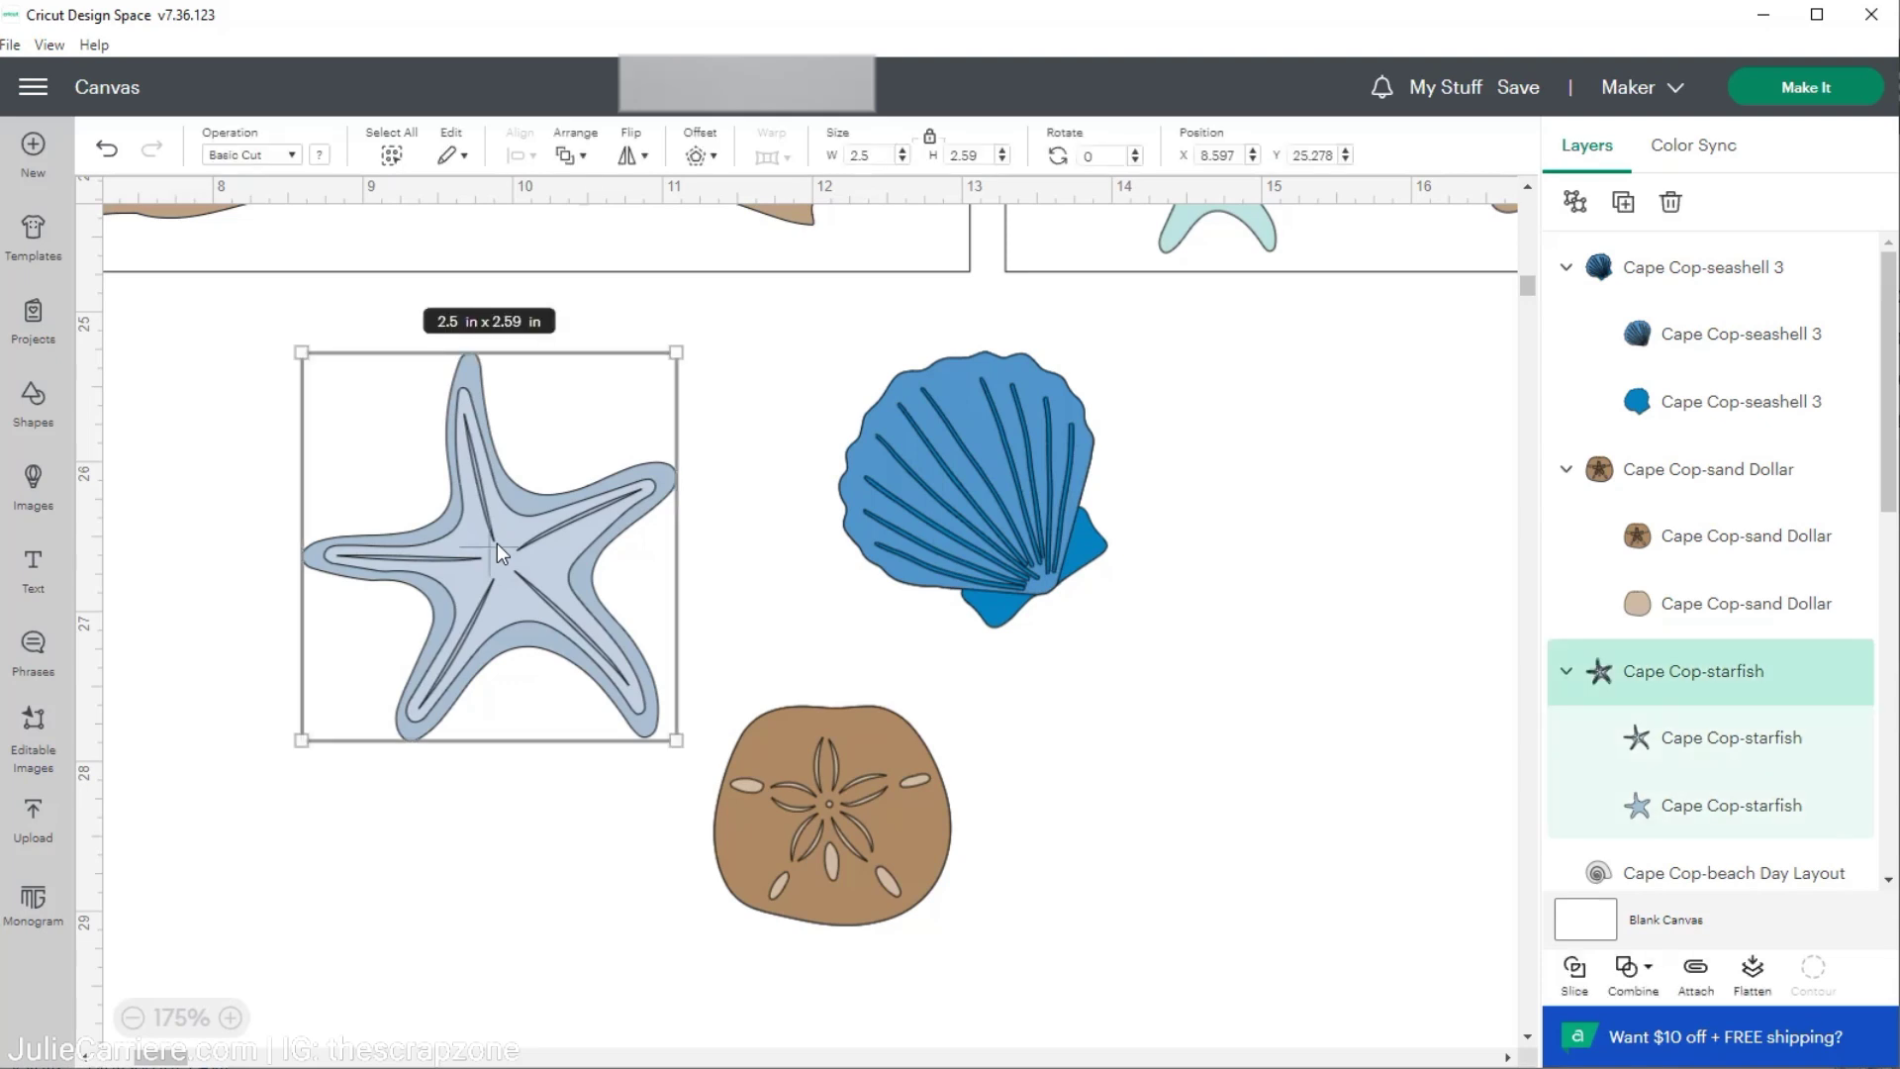
pyautogui.moveTo(1675, 749)
pyautogui.click(1675, 749)
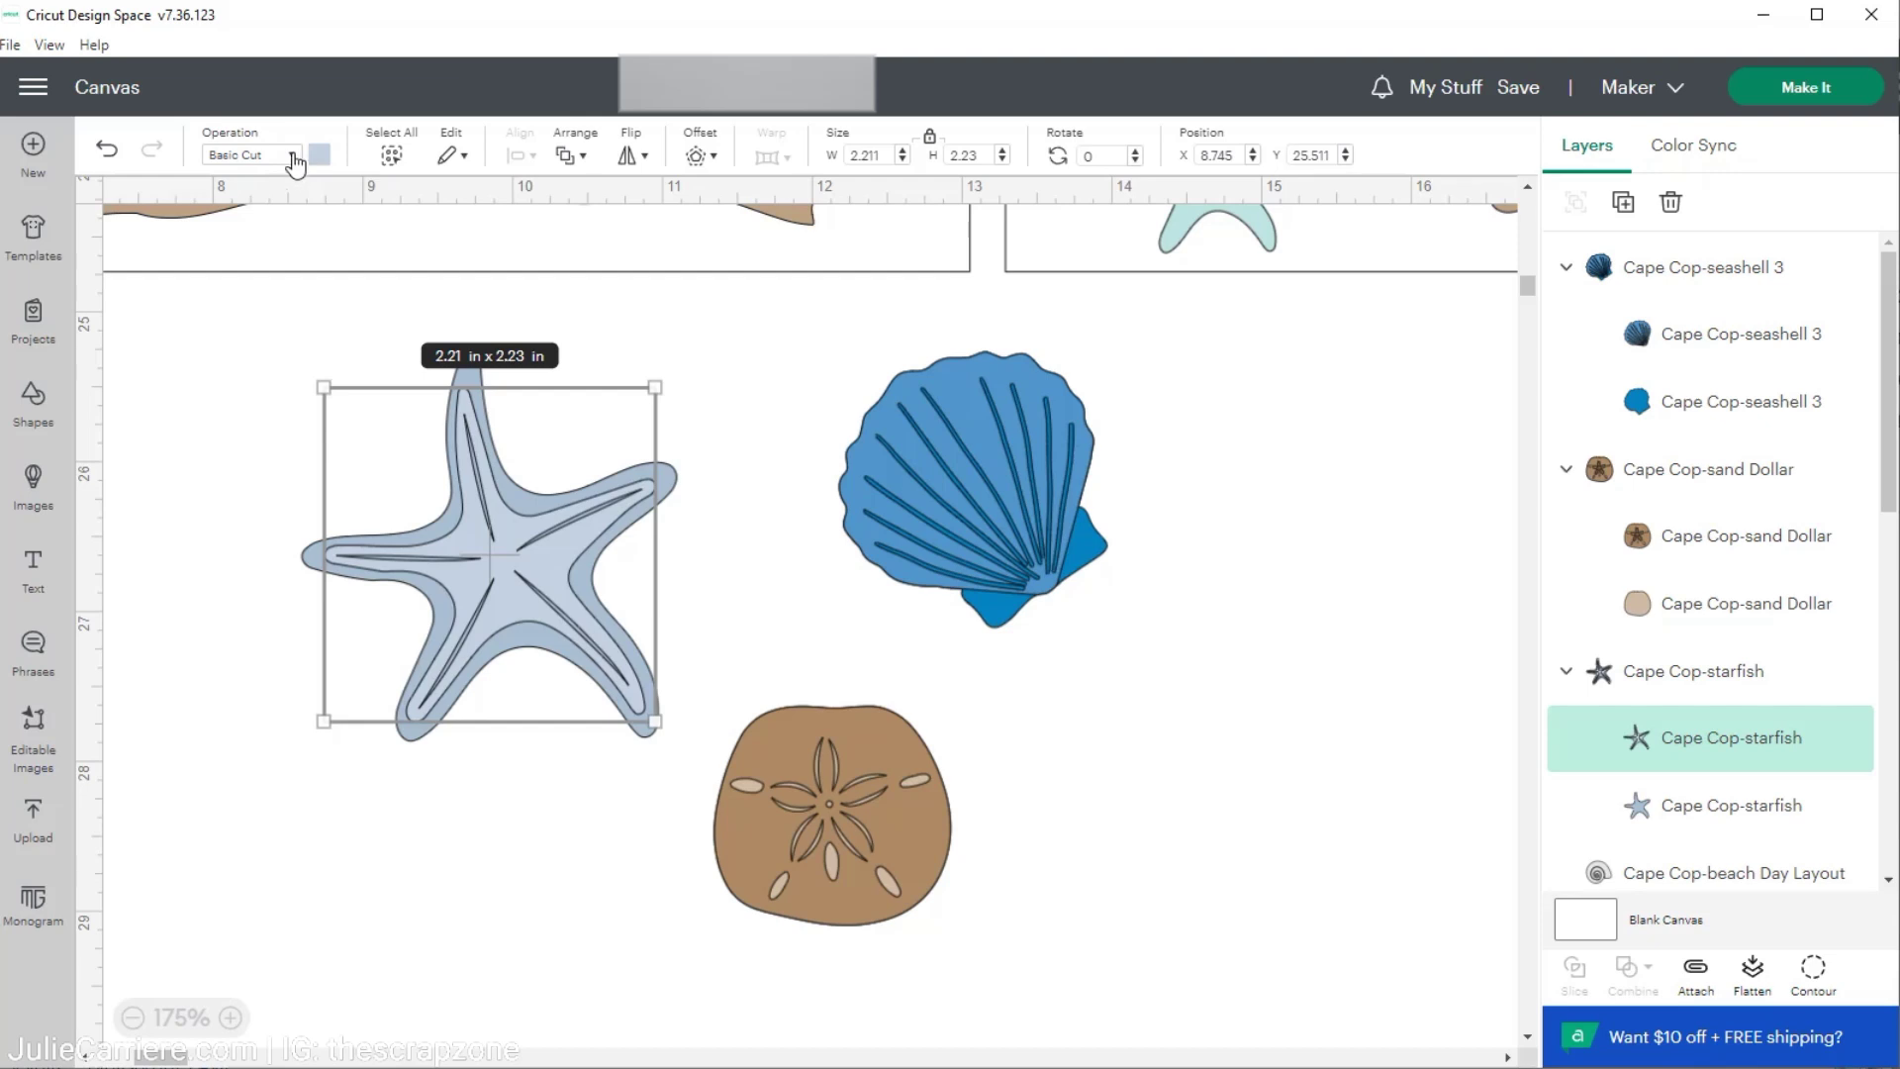
pyautogui.click(294, 158)
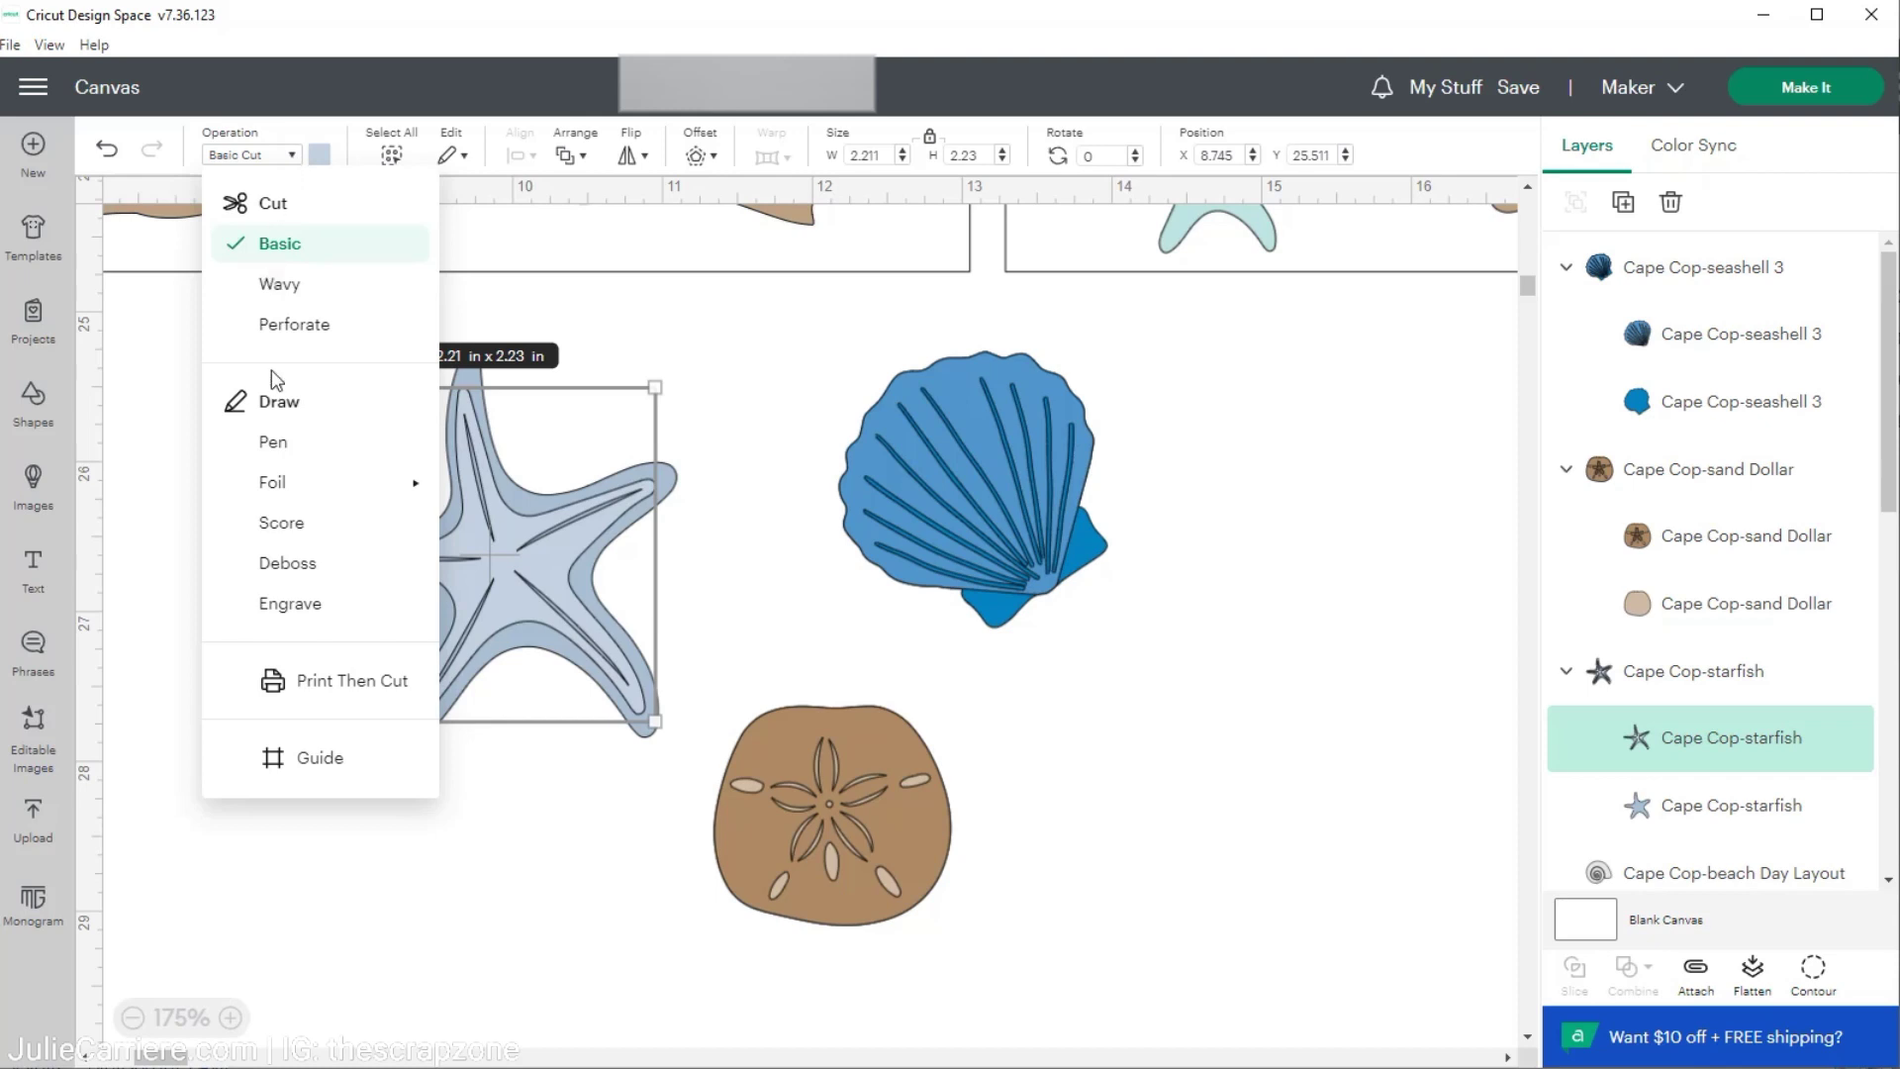
pyautogui.click(285, 523)
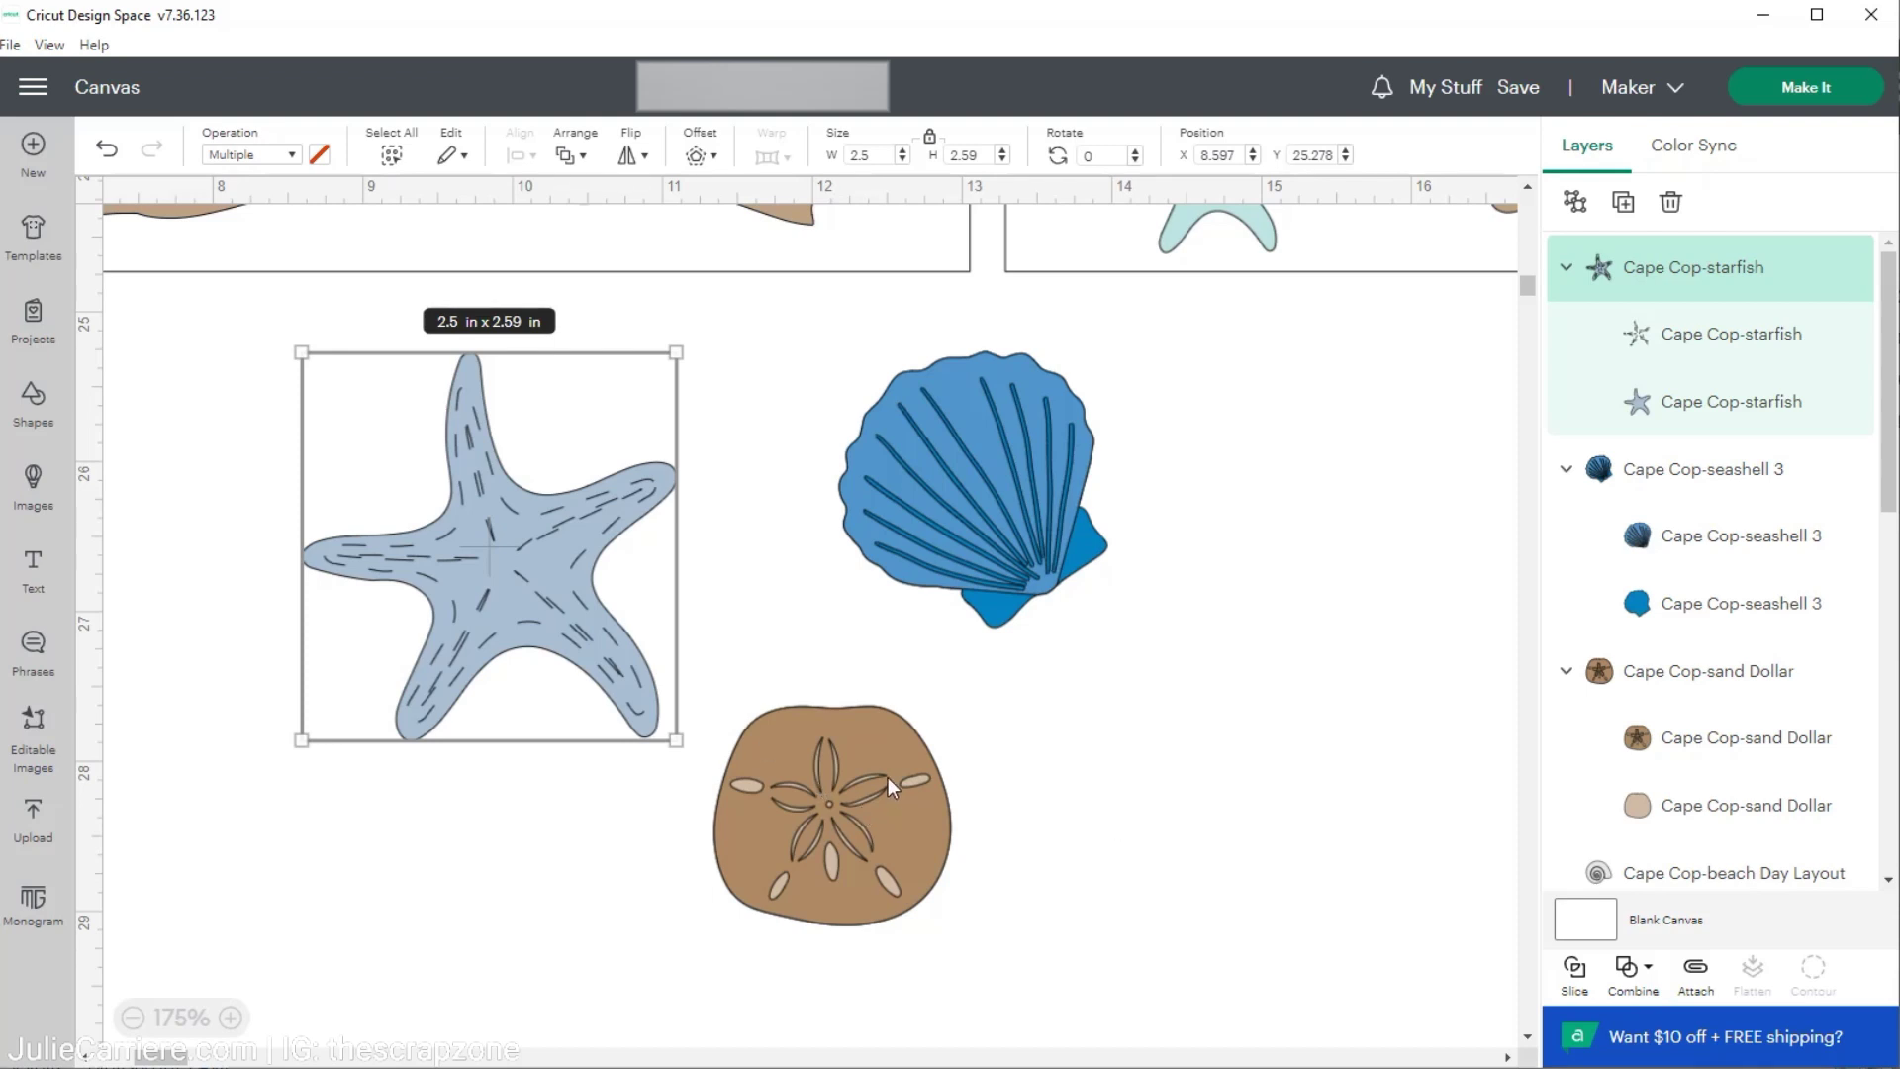
pyautogui.click(1692, 974)
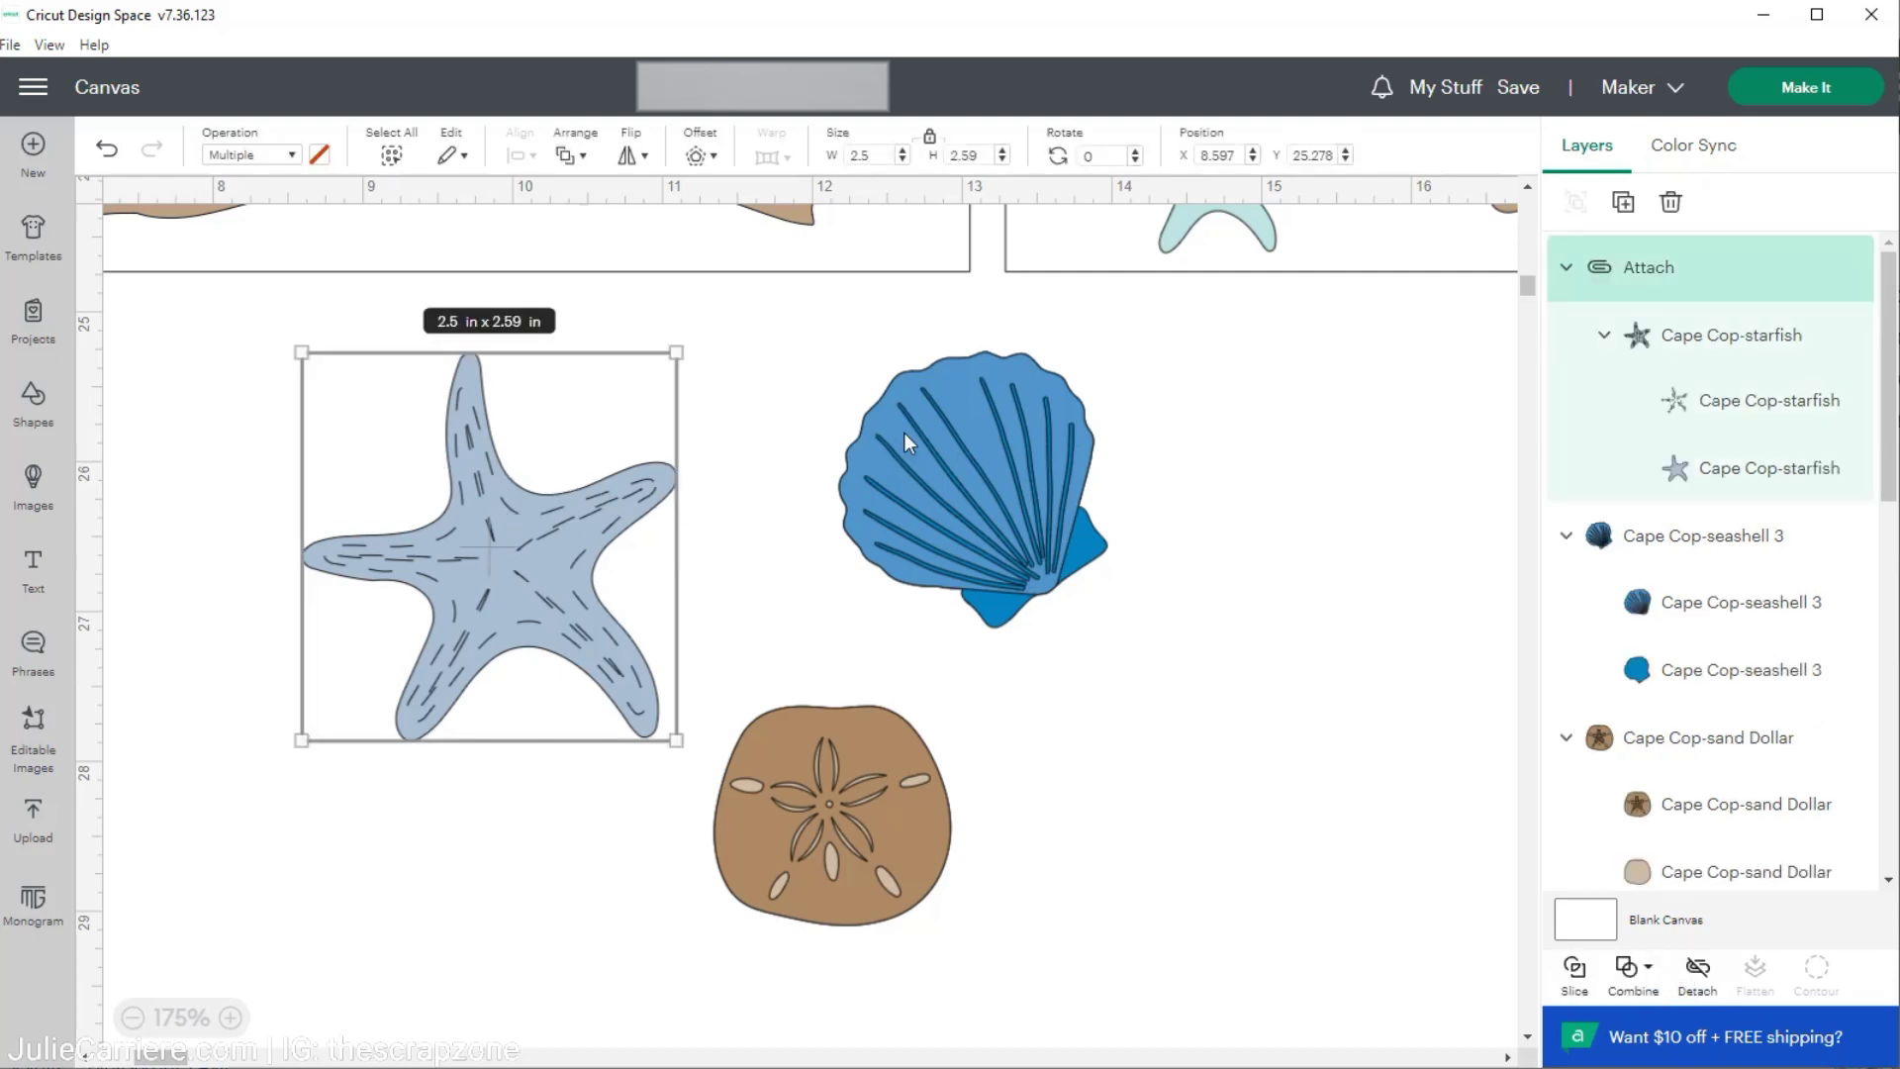
# Change the loose blue seashell's ridged upper layer to Score and attach it to the seashell base layer
pyautogui.moveTo(772, 323); pyautogui.dragTo(1174, 635)
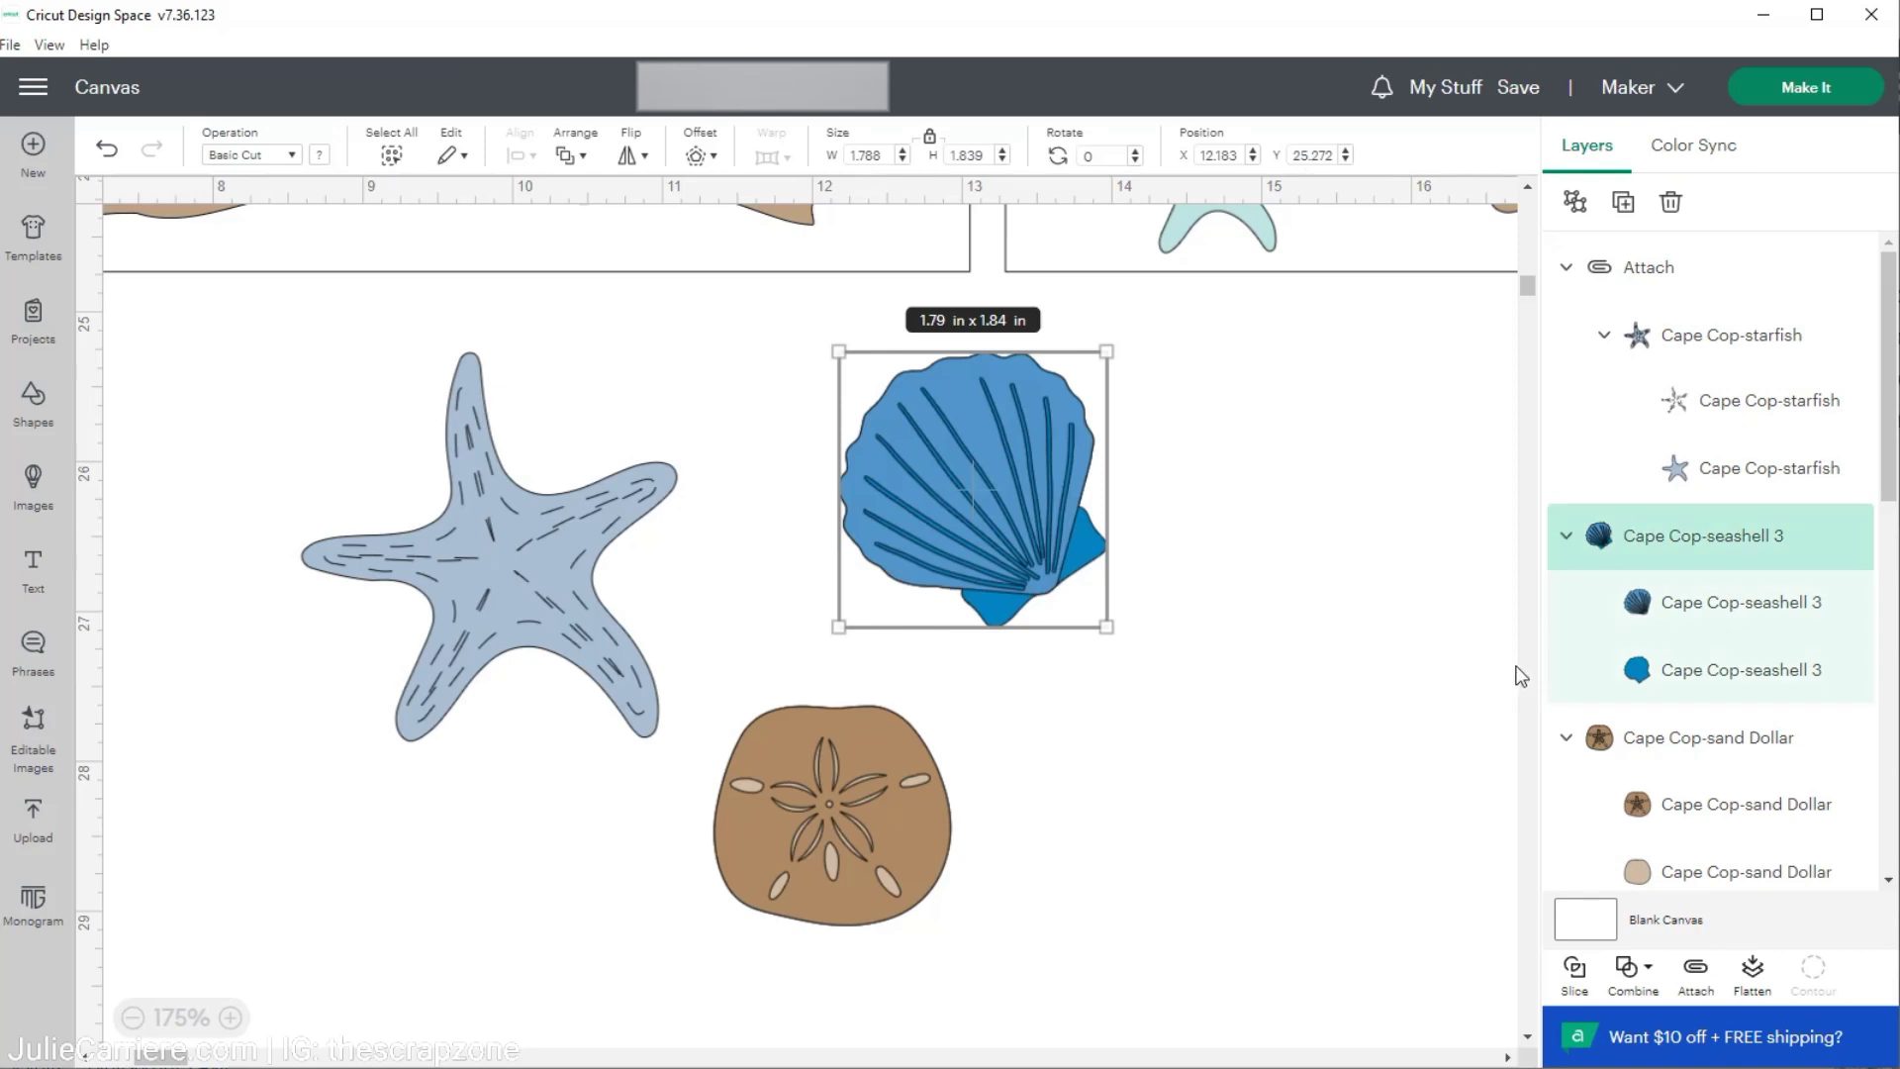
pyautogui.click(1641, 608)
pyautogui.click(287, 158)
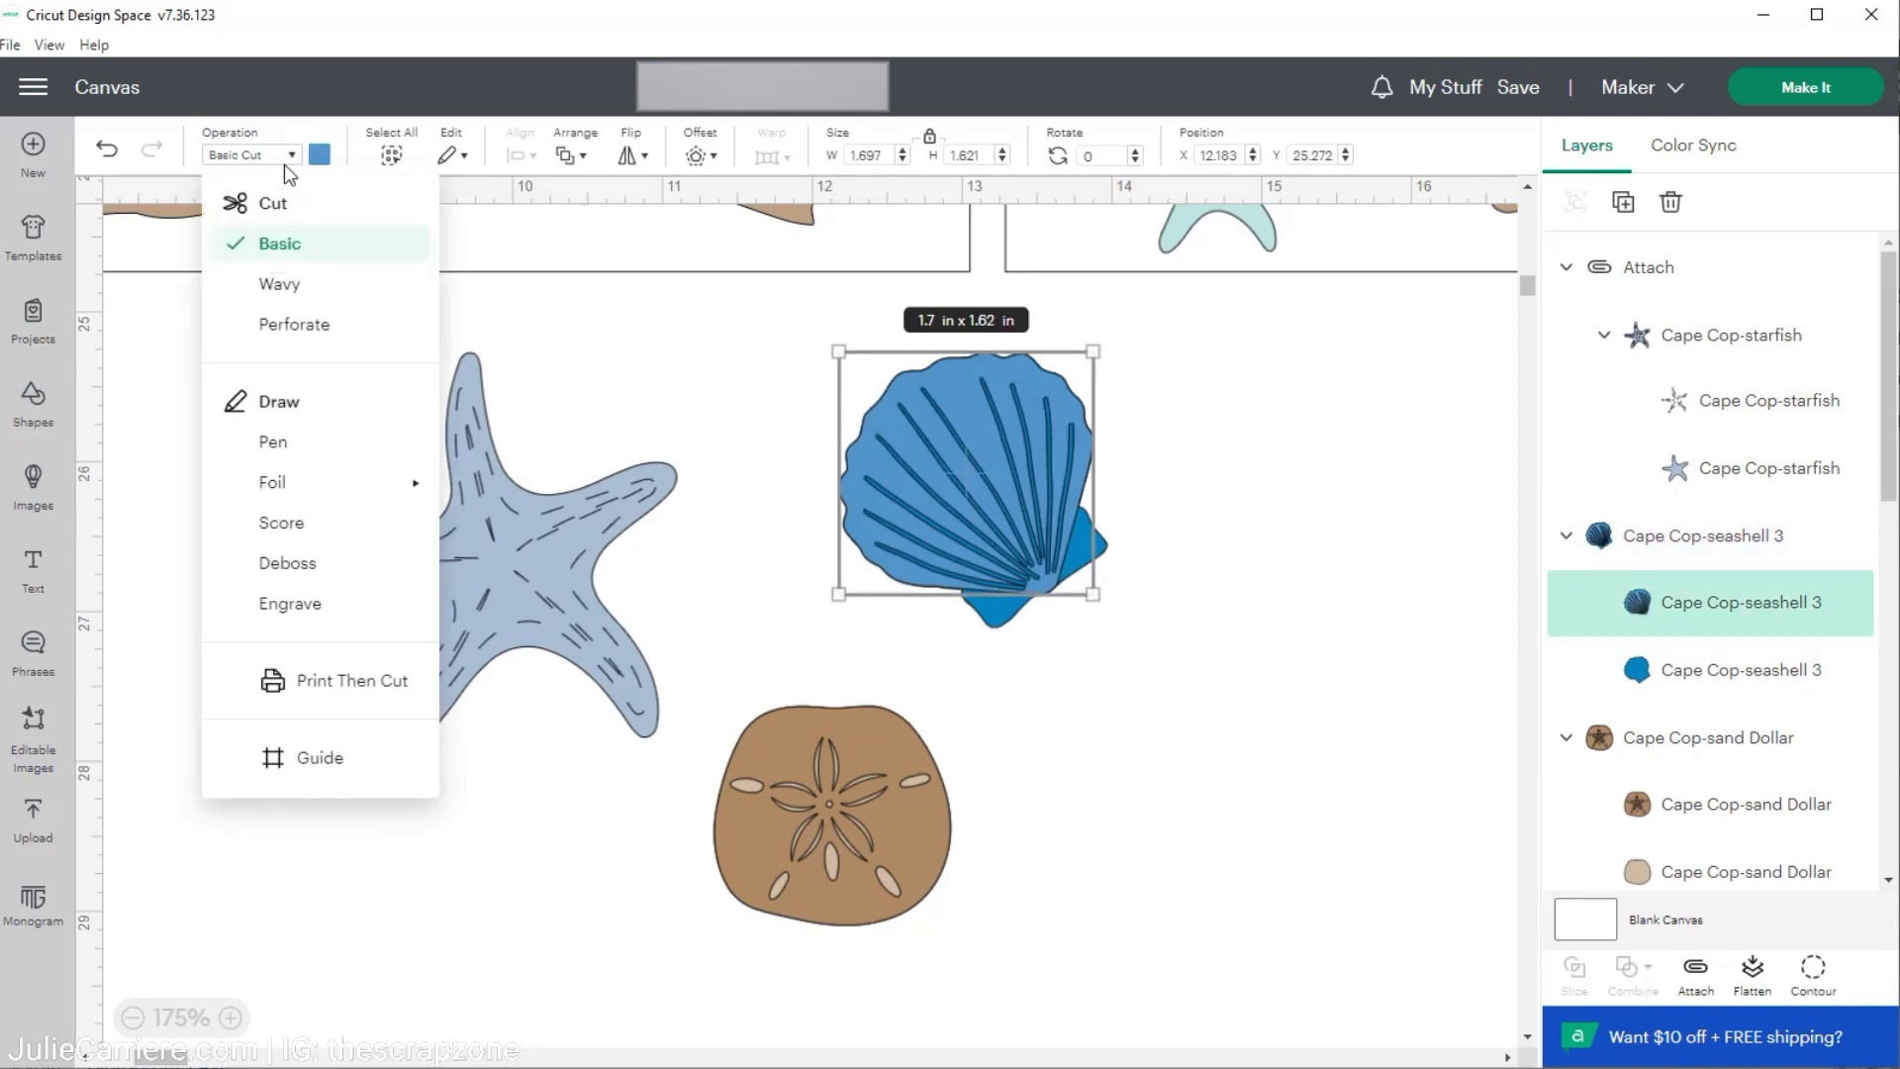
pyautogui.click(295, 524)
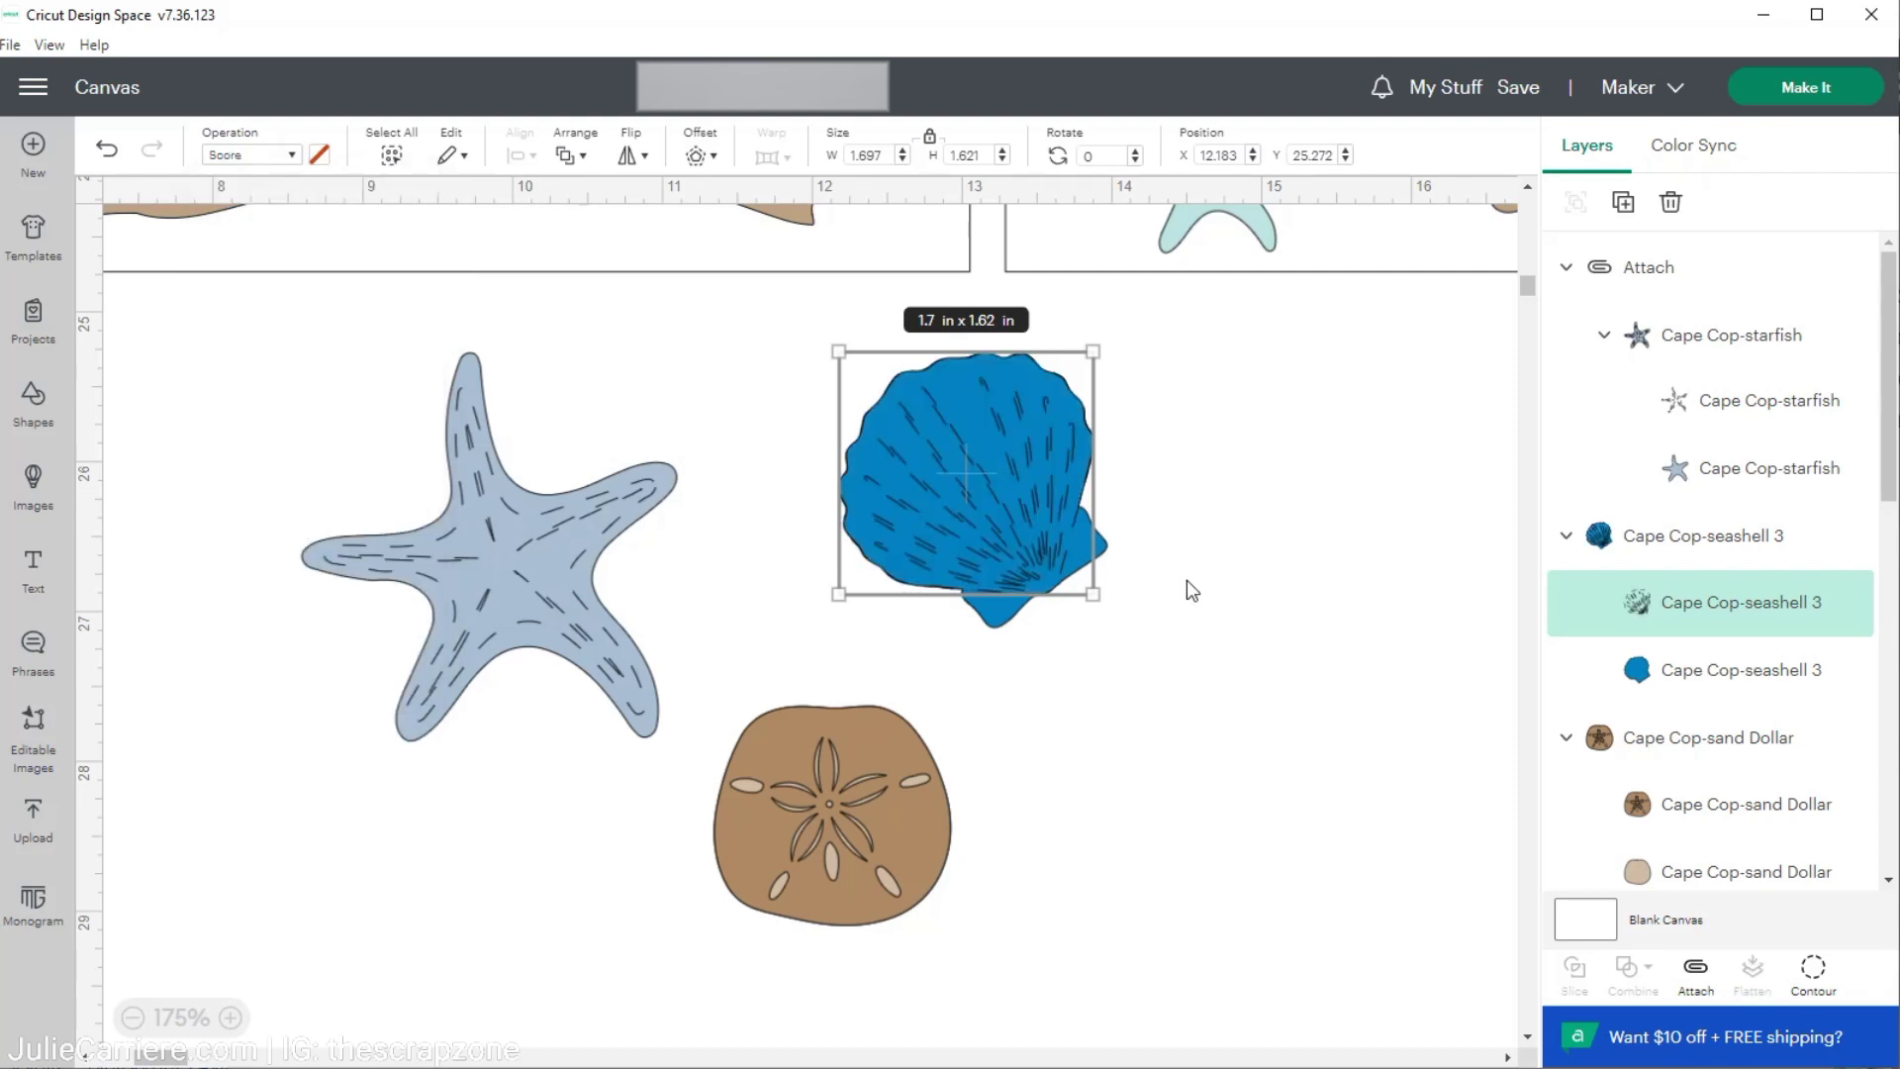
pyautogui.click(1249, 584)
pyautogui.moveTo(776, 317); pyautogui.dragTo(1191, 680)
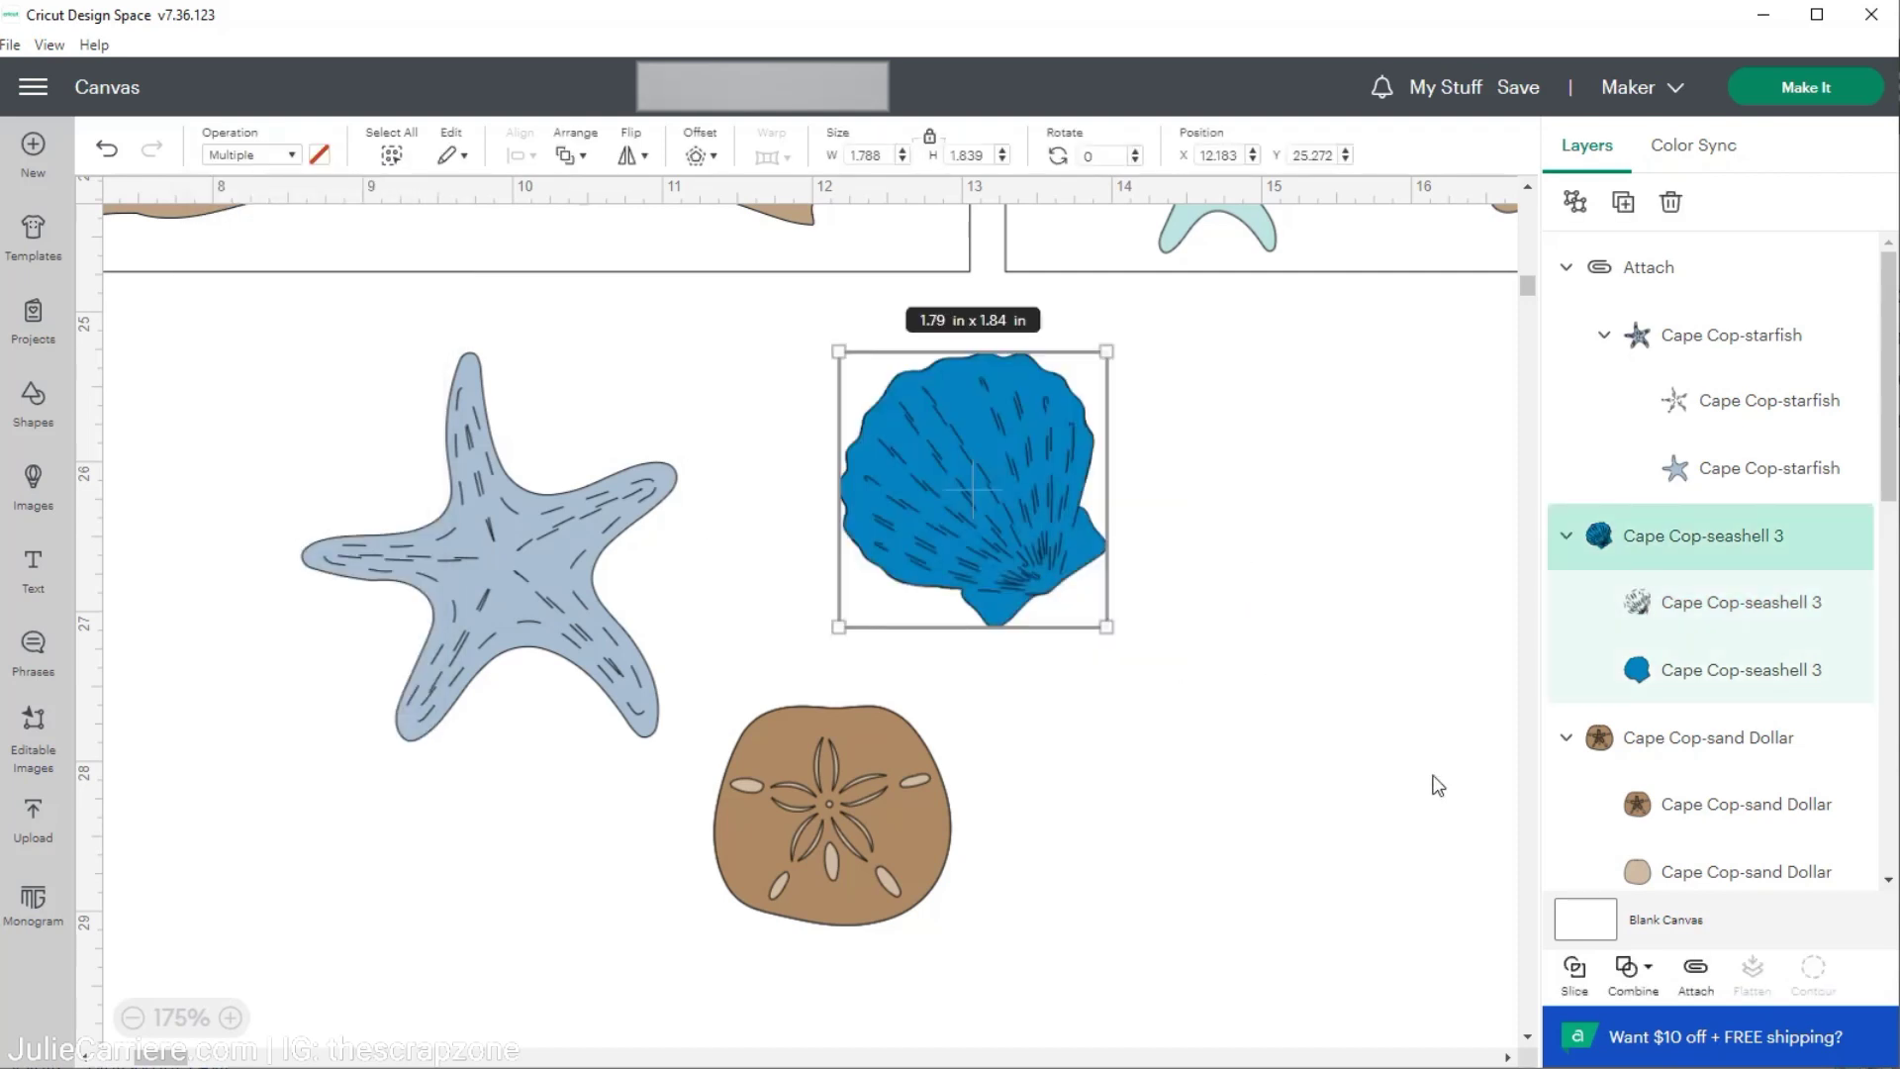
pyautogui.click(1696, 973)
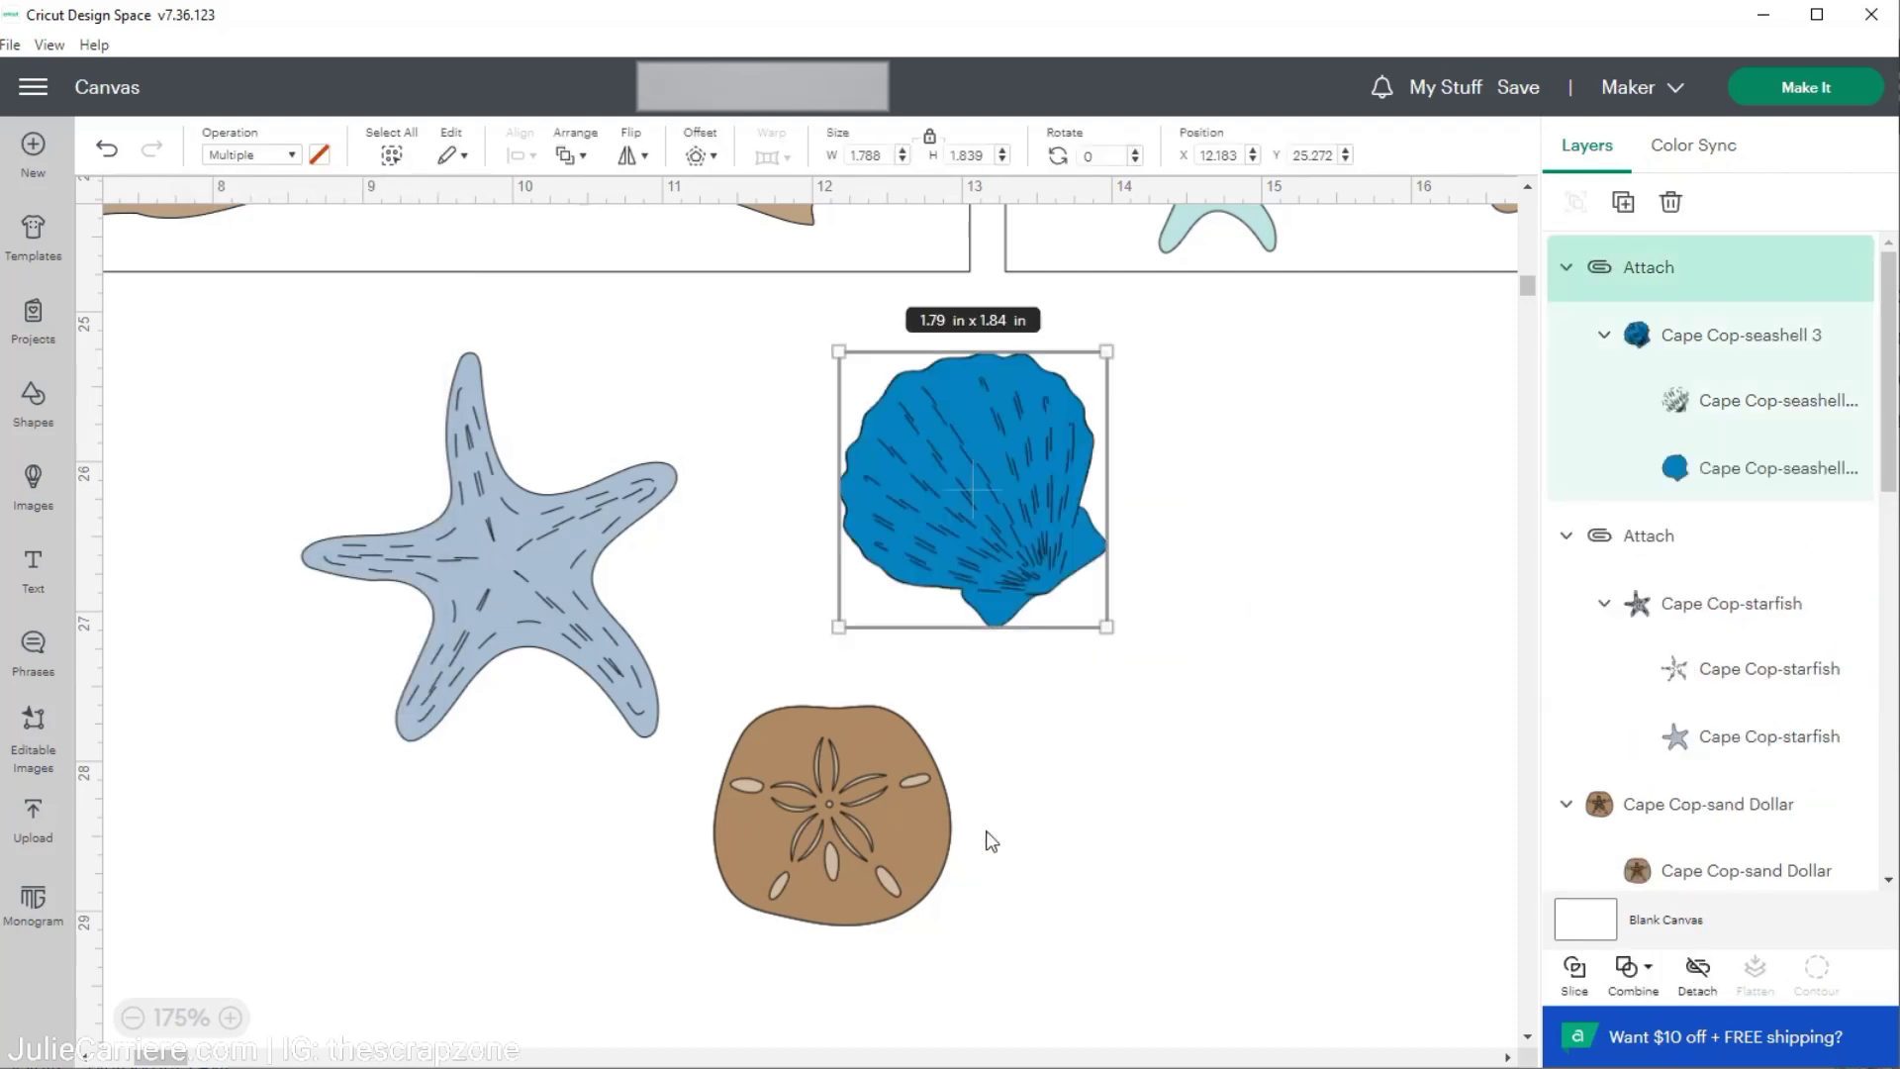
# Change the sand dollar's patterned upper layer to Score and attach it to the sand dollar base layer
pyautogui.click(1096, 831)
pyautogui.moveTo(906, 943); pyautogui.dragTo(906, 942)
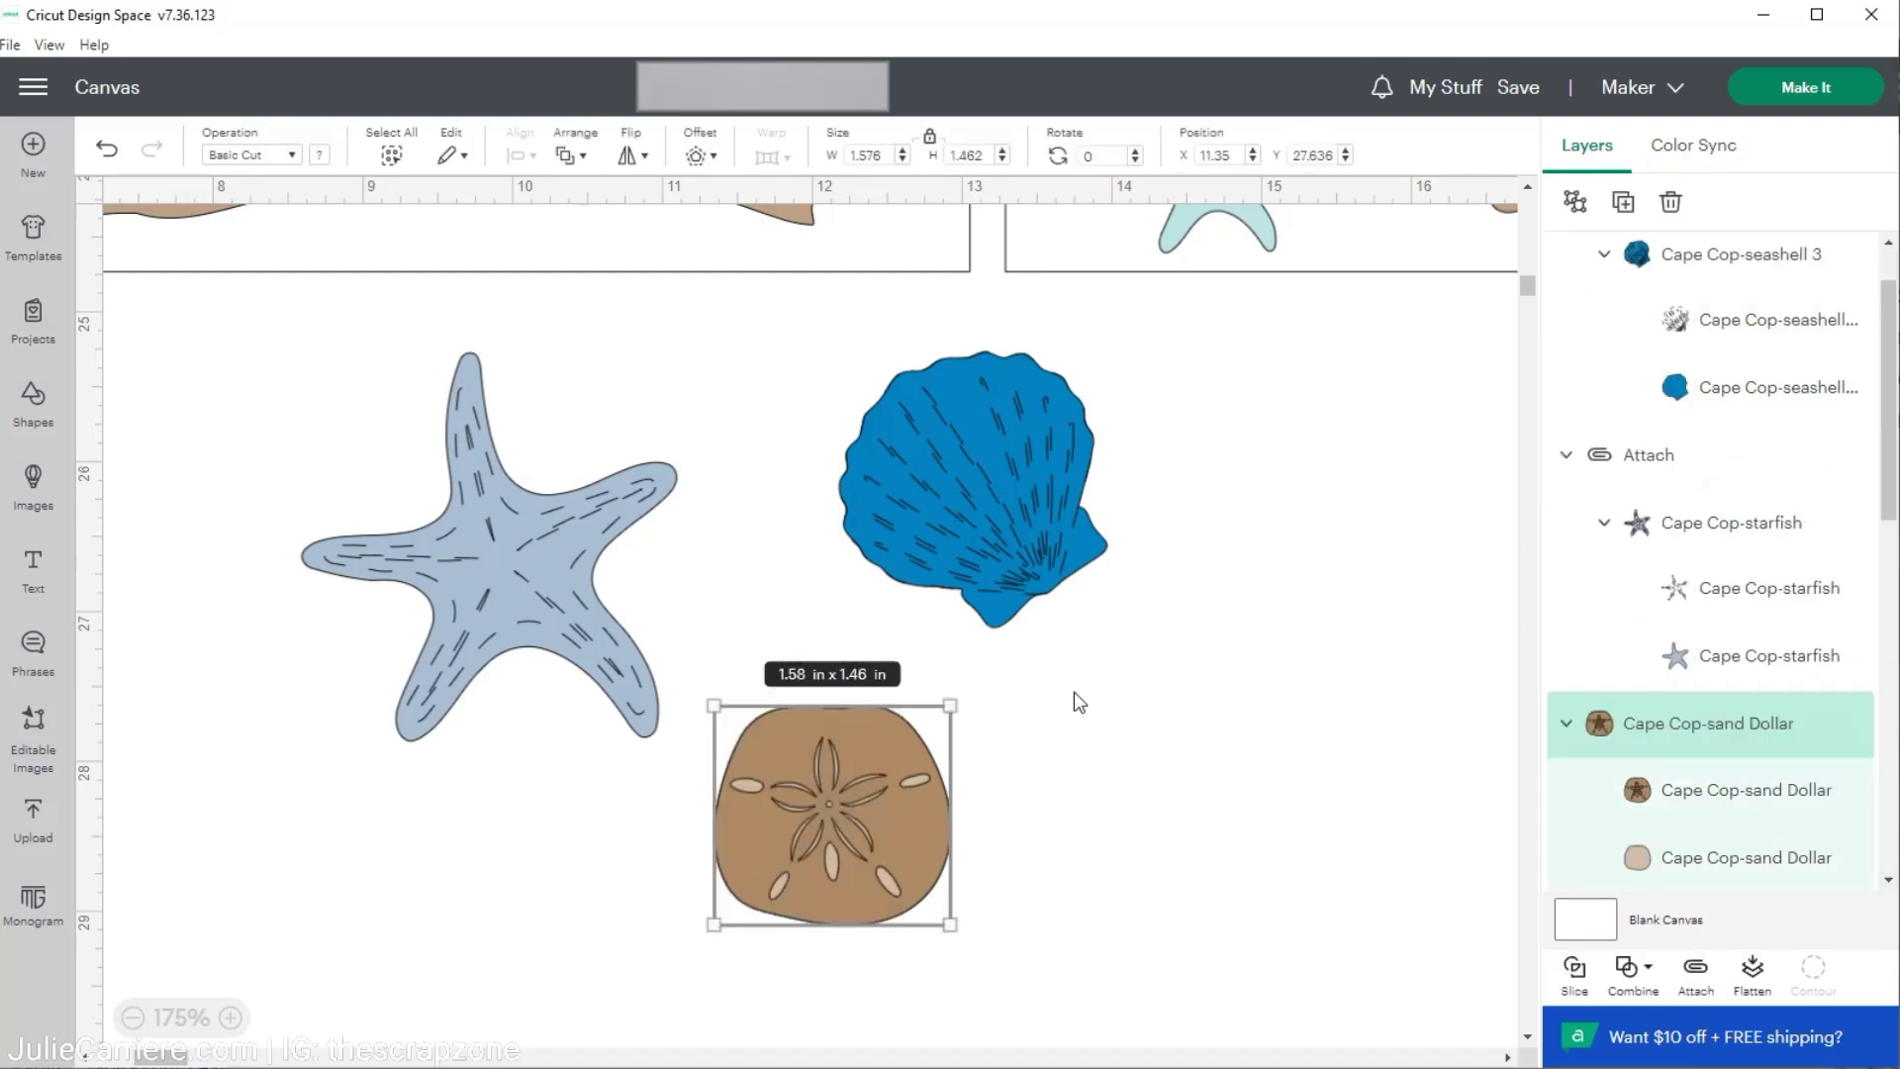
pyautogui.click(1684, 805)
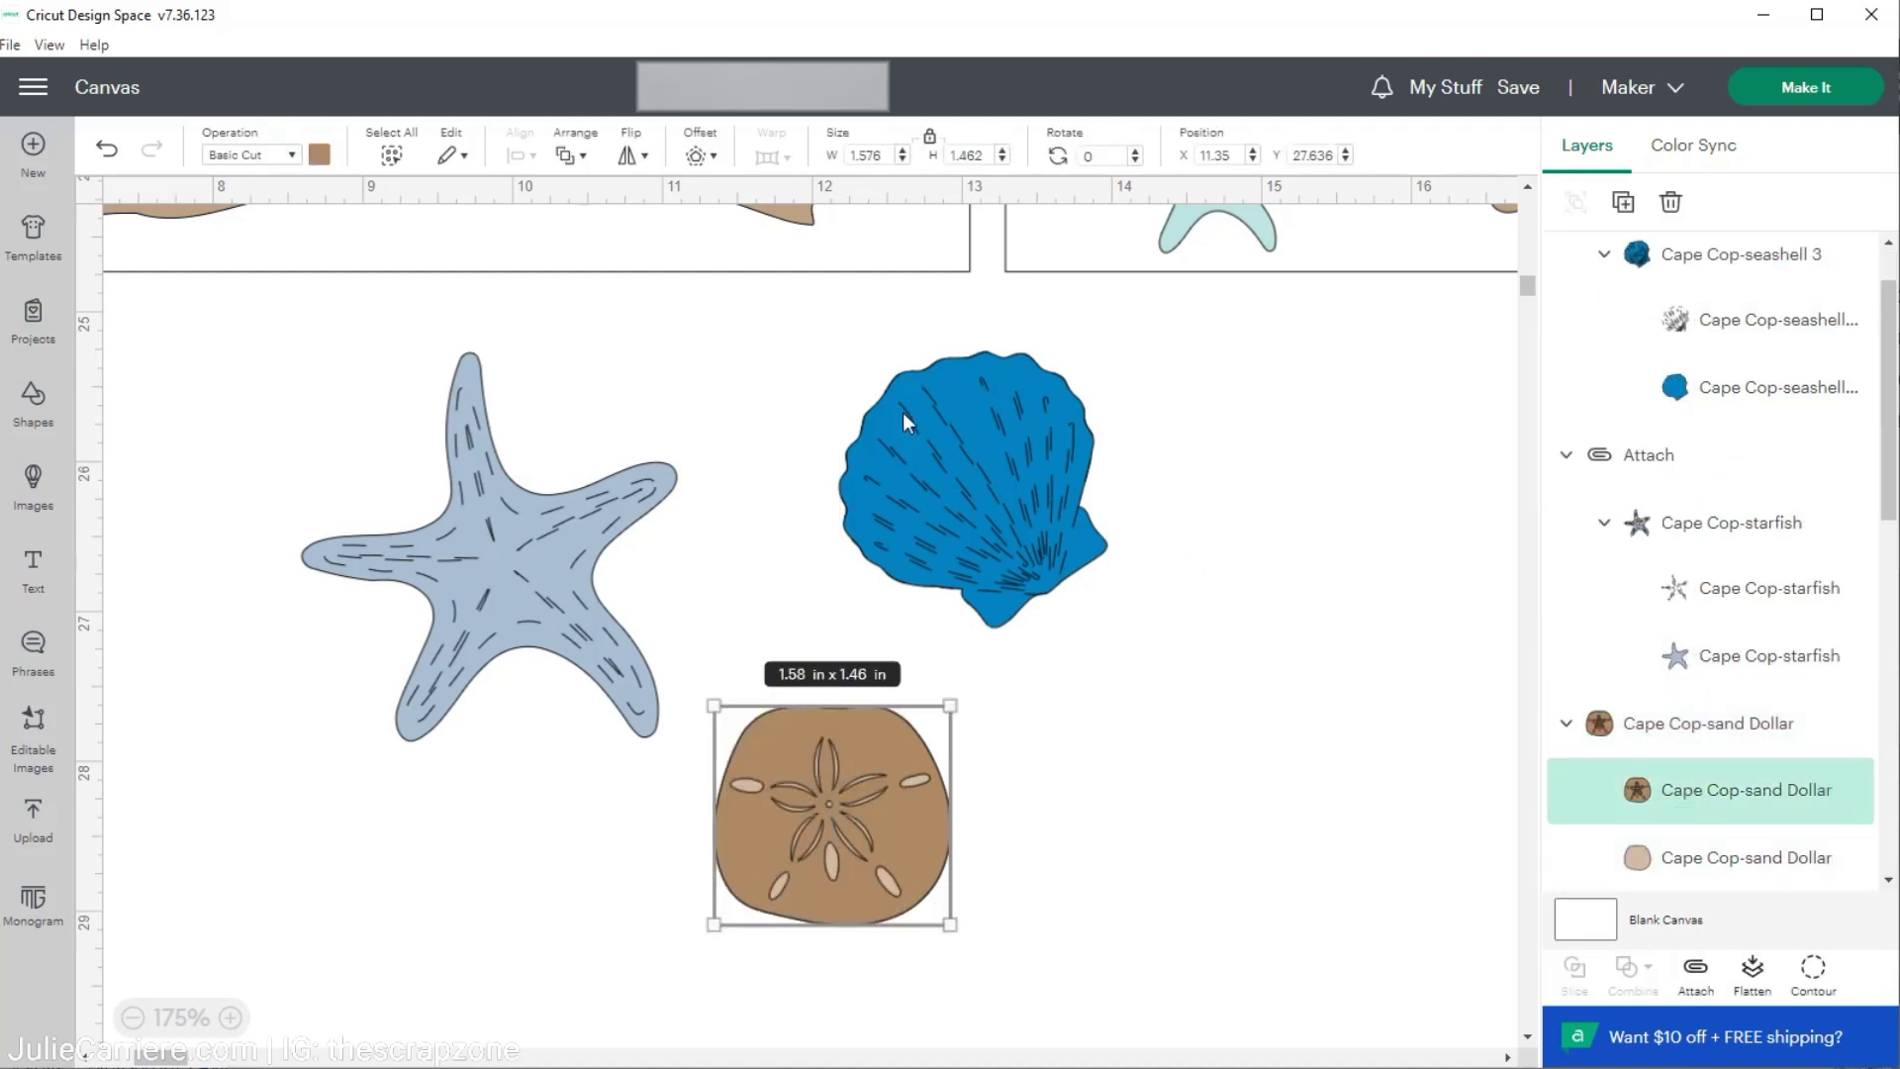
pyautogui.click(294, 156)
pyautogui.click(295, 526)
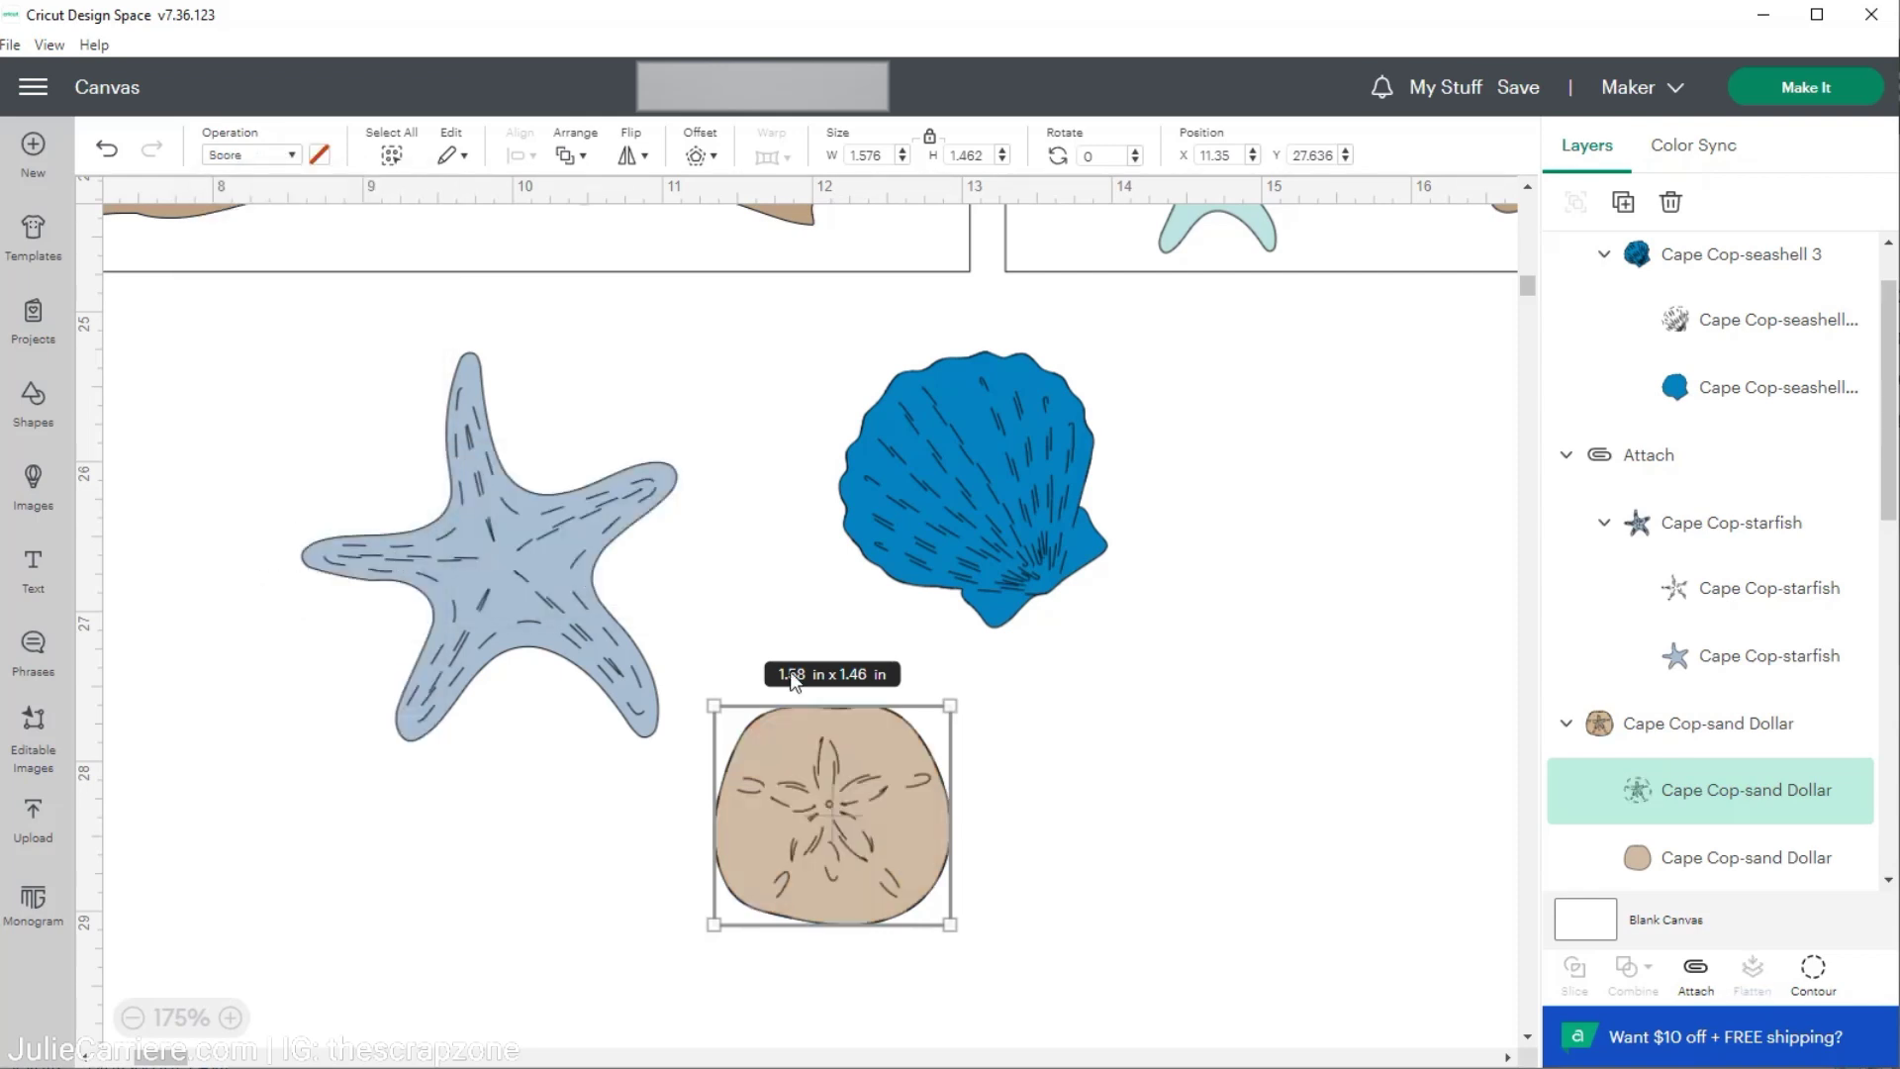
pyautogui.click(1696, 974)
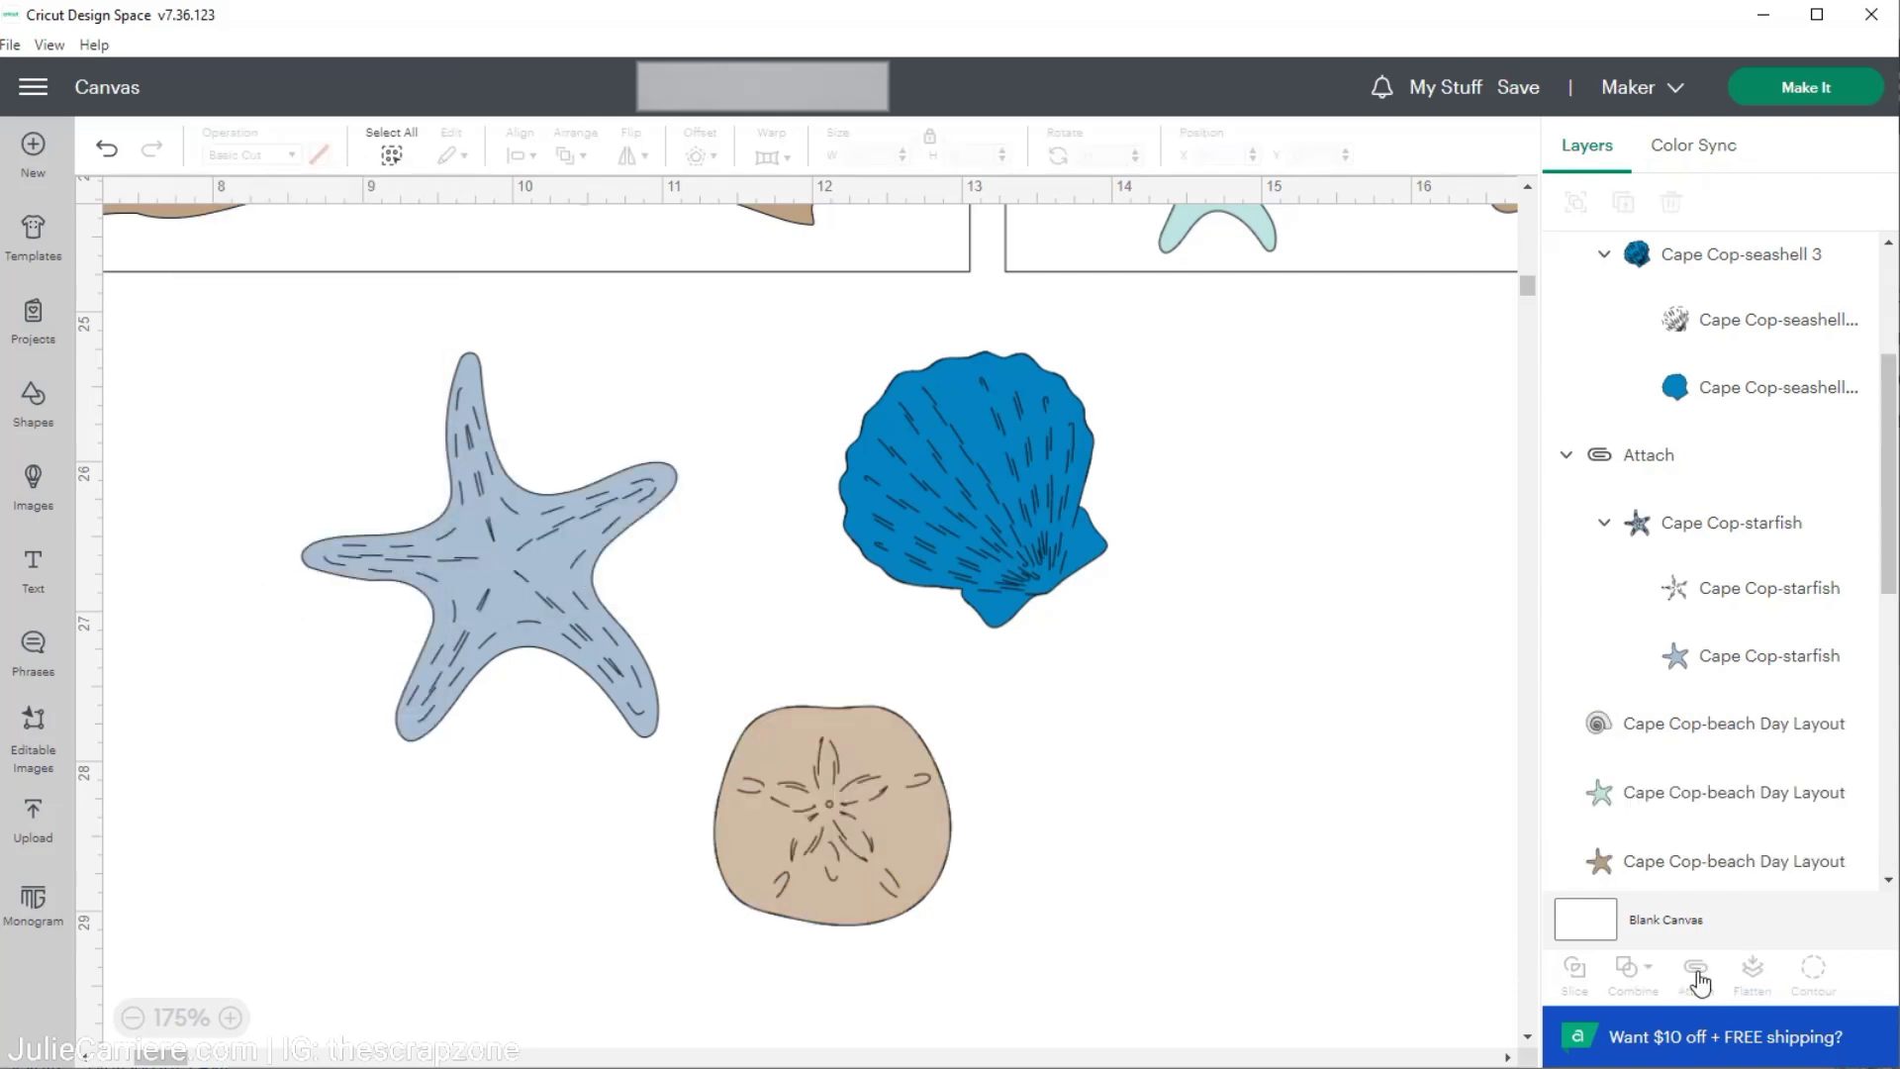
# Ungroup the two-page Beach Day layout with the large umbrella and two seagulls, and clear the selection
pyautogui.click(295, 433)
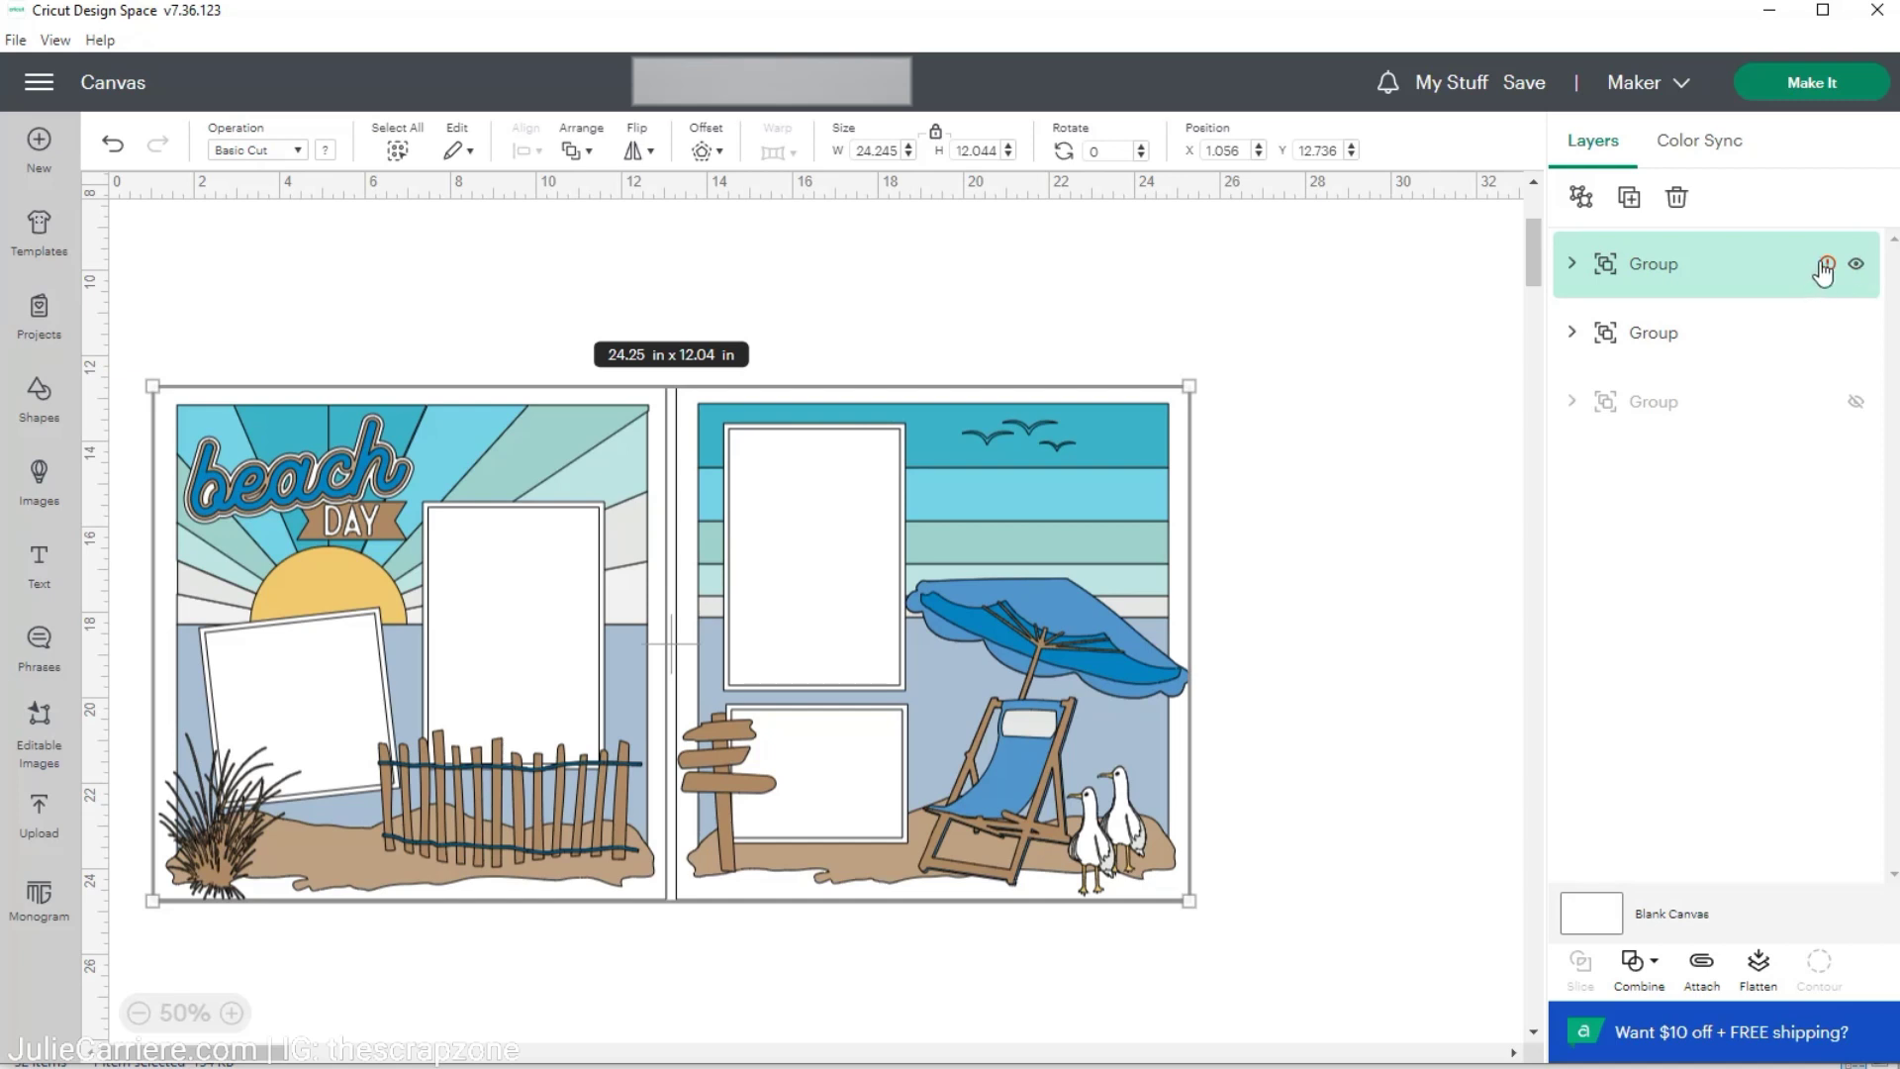
pyautogui.click(1343, 518)
pyautogui.click(667, 489)
pyautogui.click(1583, 201)
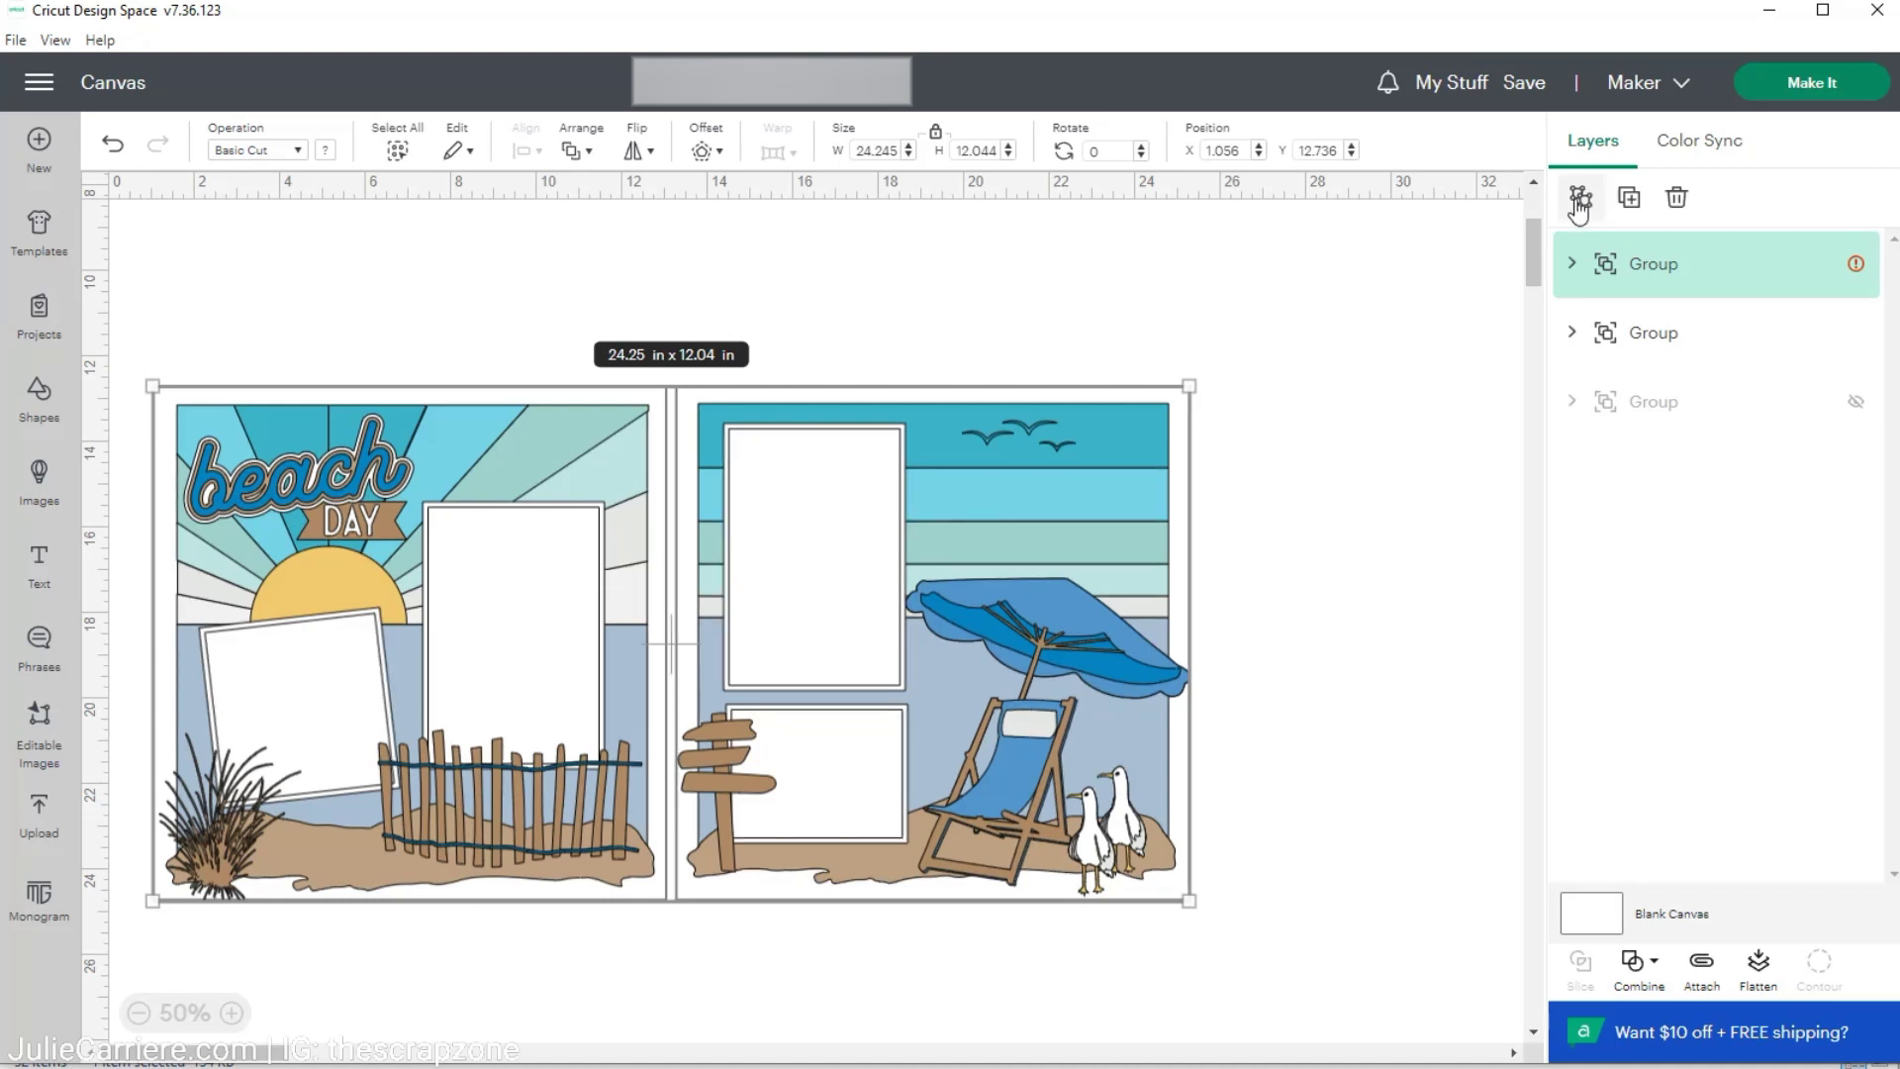
pyautogui.click(1234, 448)
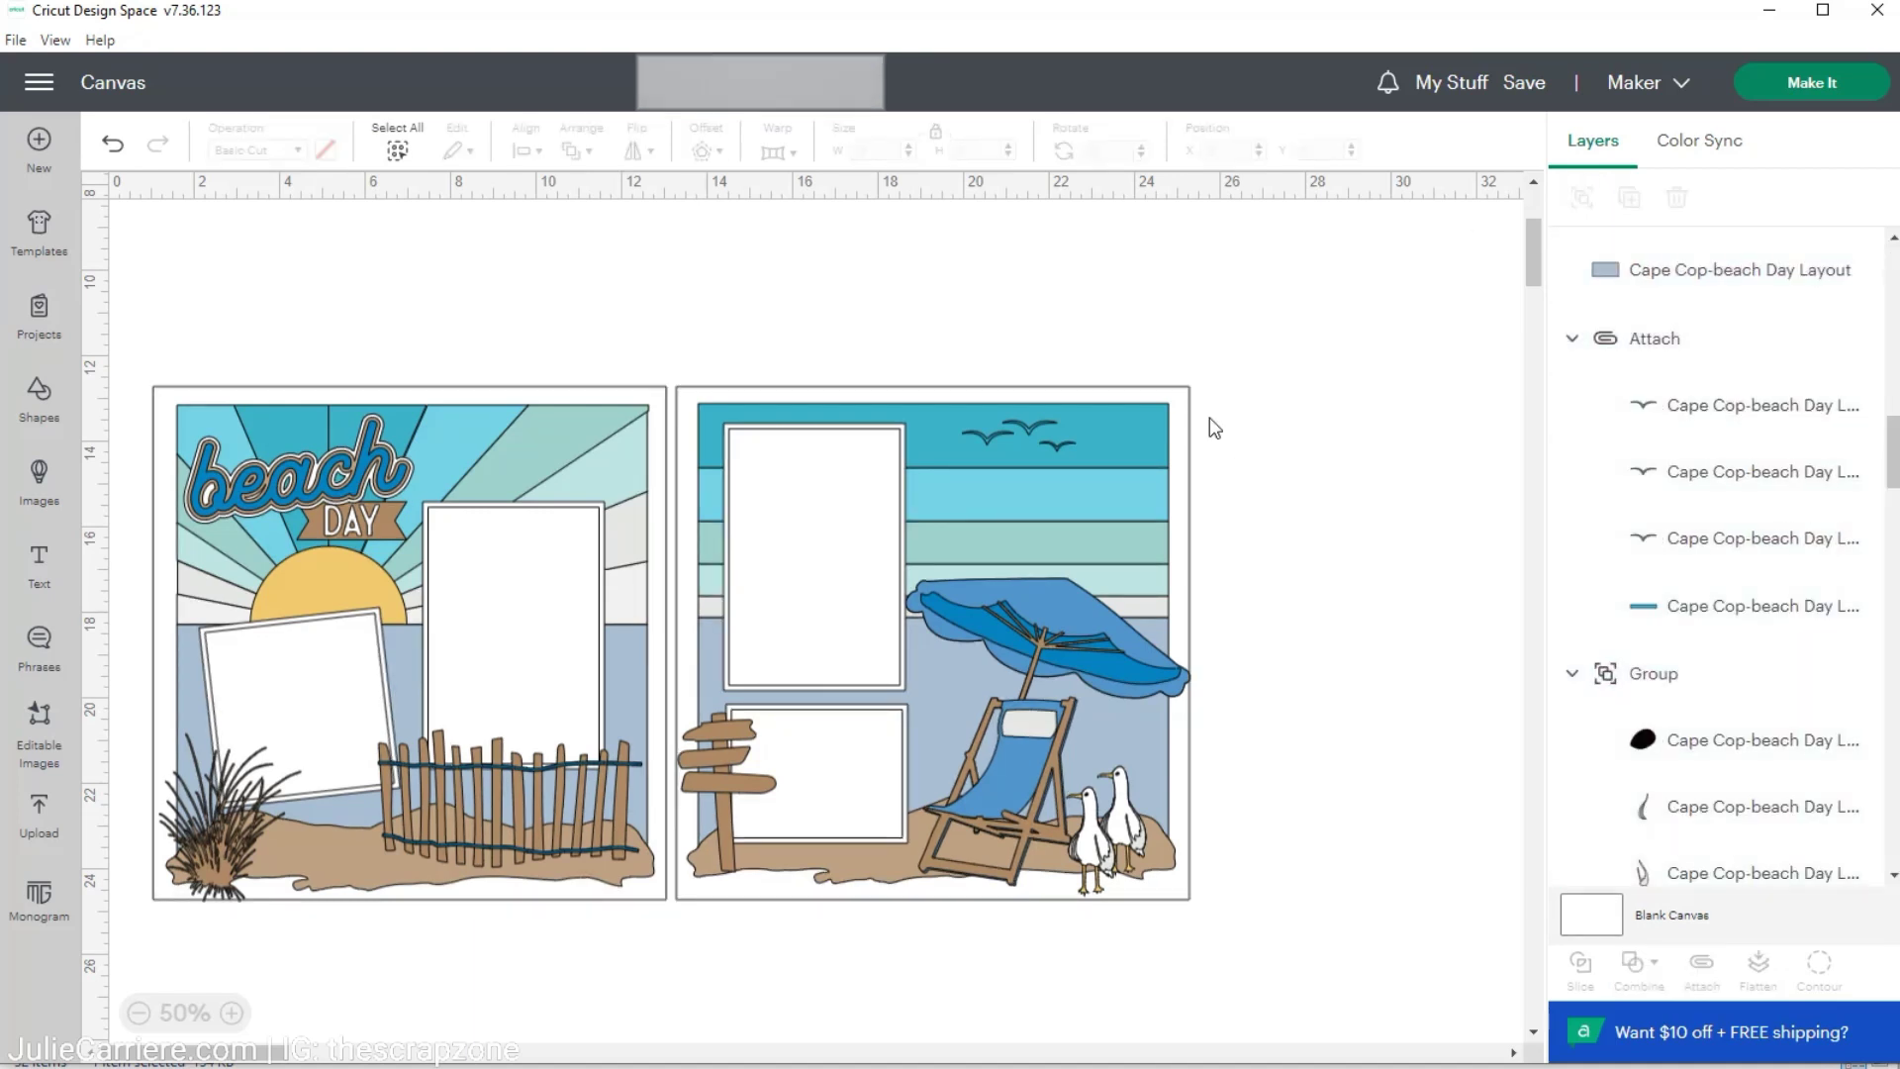
# Hide the two white square page background layers behind both layout pages
pyautogui.scroll(-10, 1712, 485)
pyautogui.scroll(-10, 1712, 492)
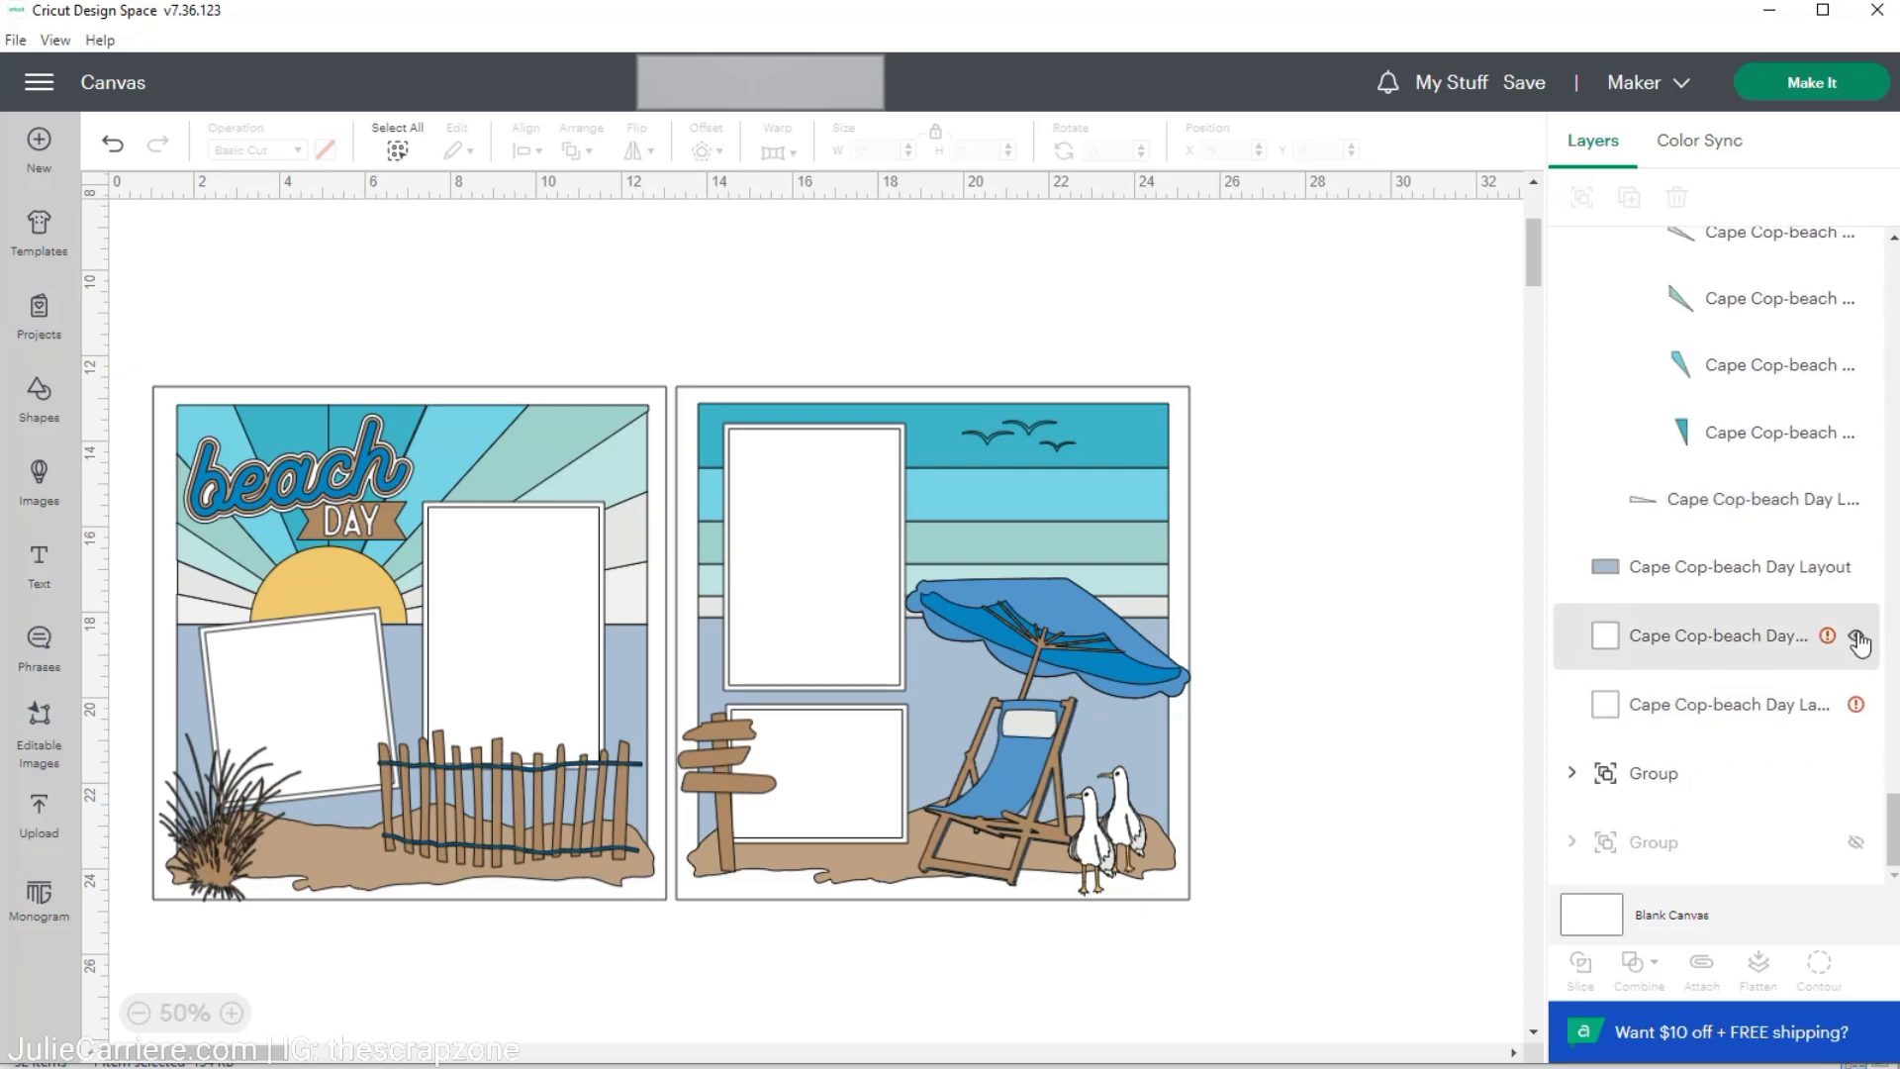
pyautogui.click(1856, 638)
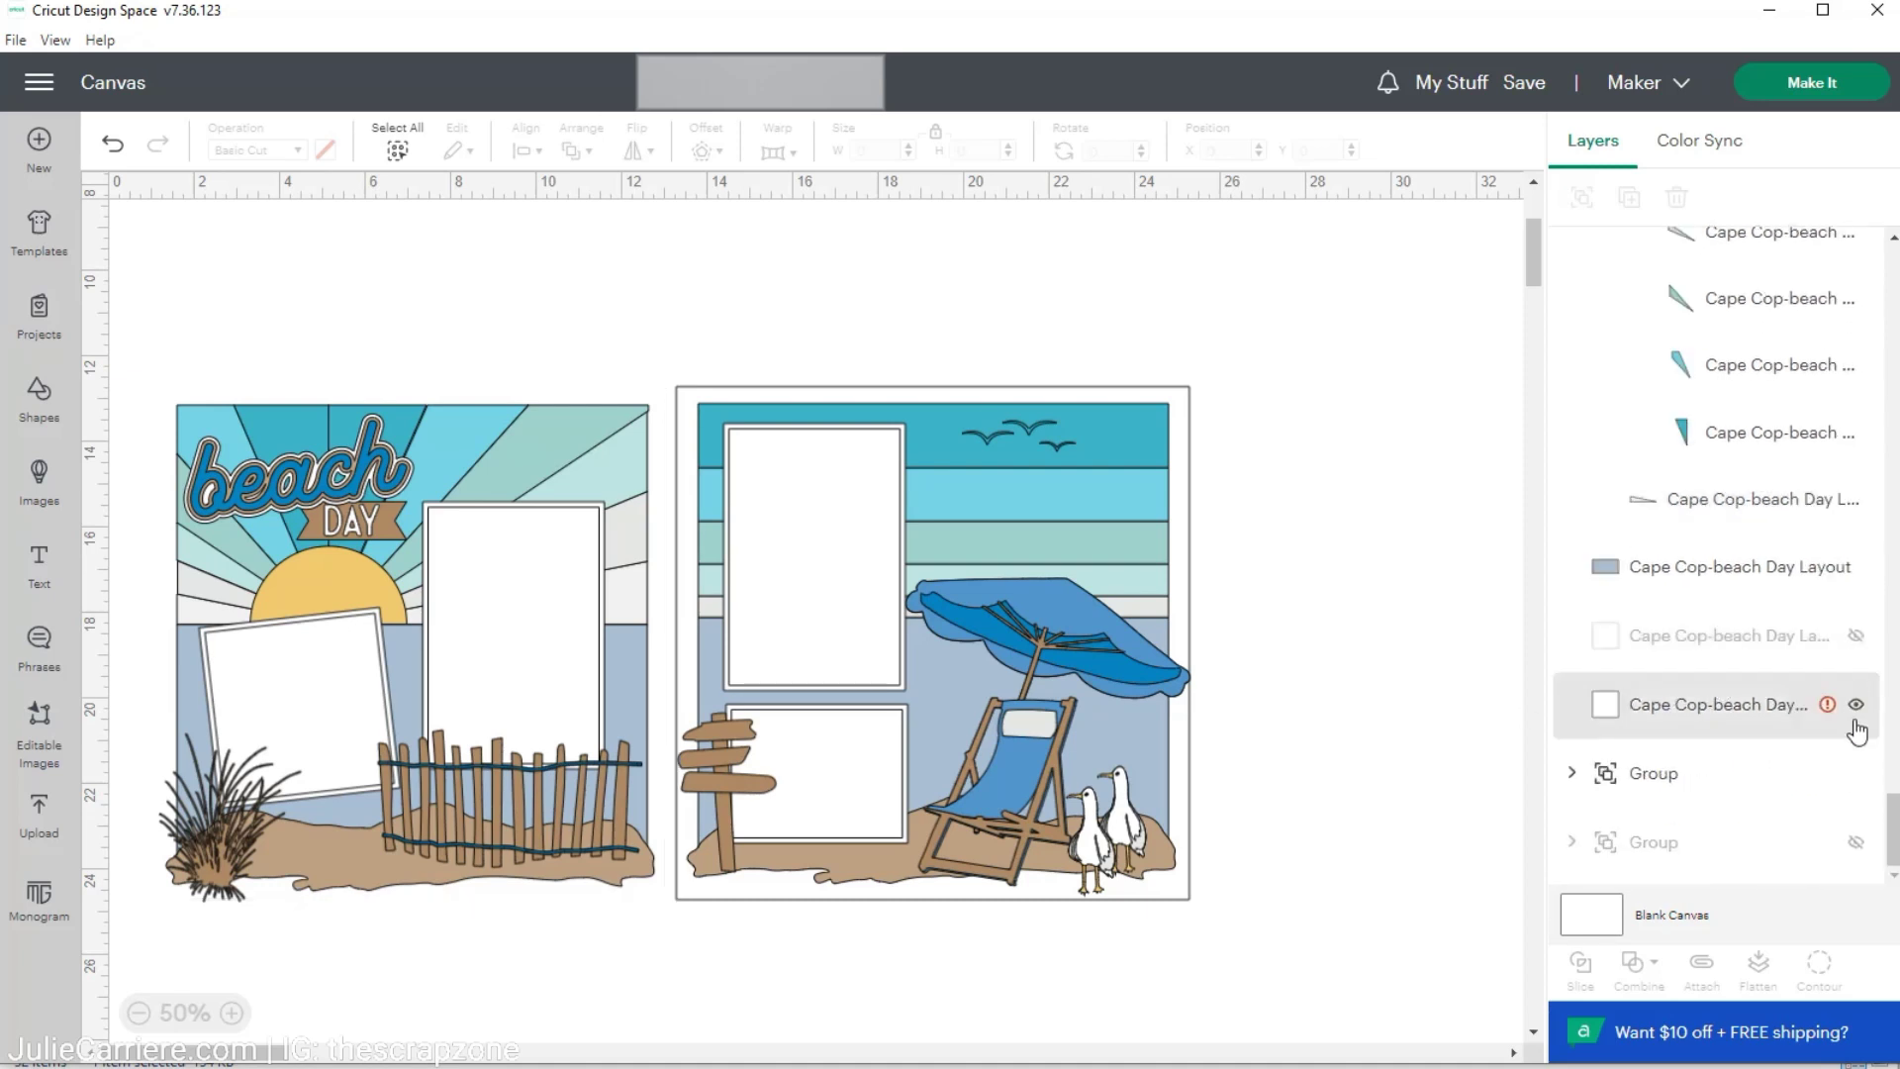
pyautogui.click(1856, 705)
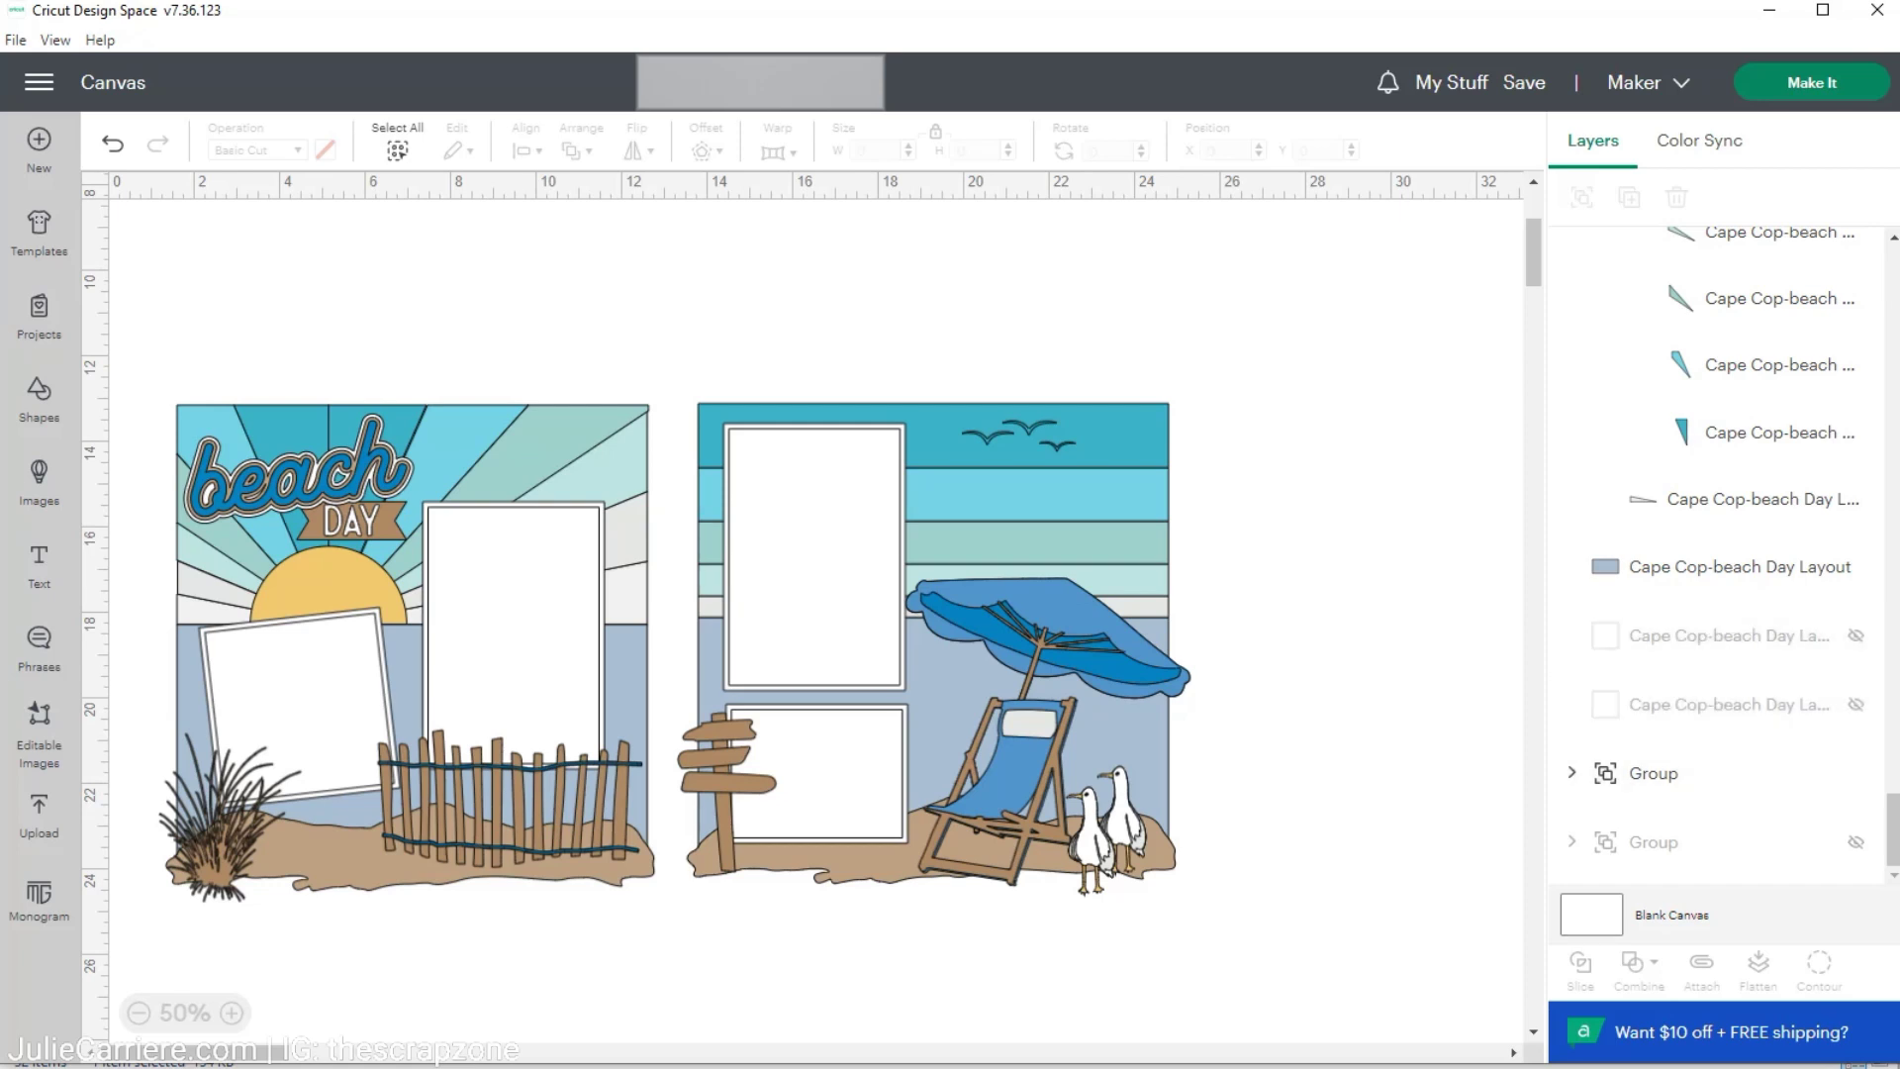
# Show both white page backgrounds again and try to make the project with them included
pyautogui.click(1856, 638)
pyautogui.click(1854, 705)
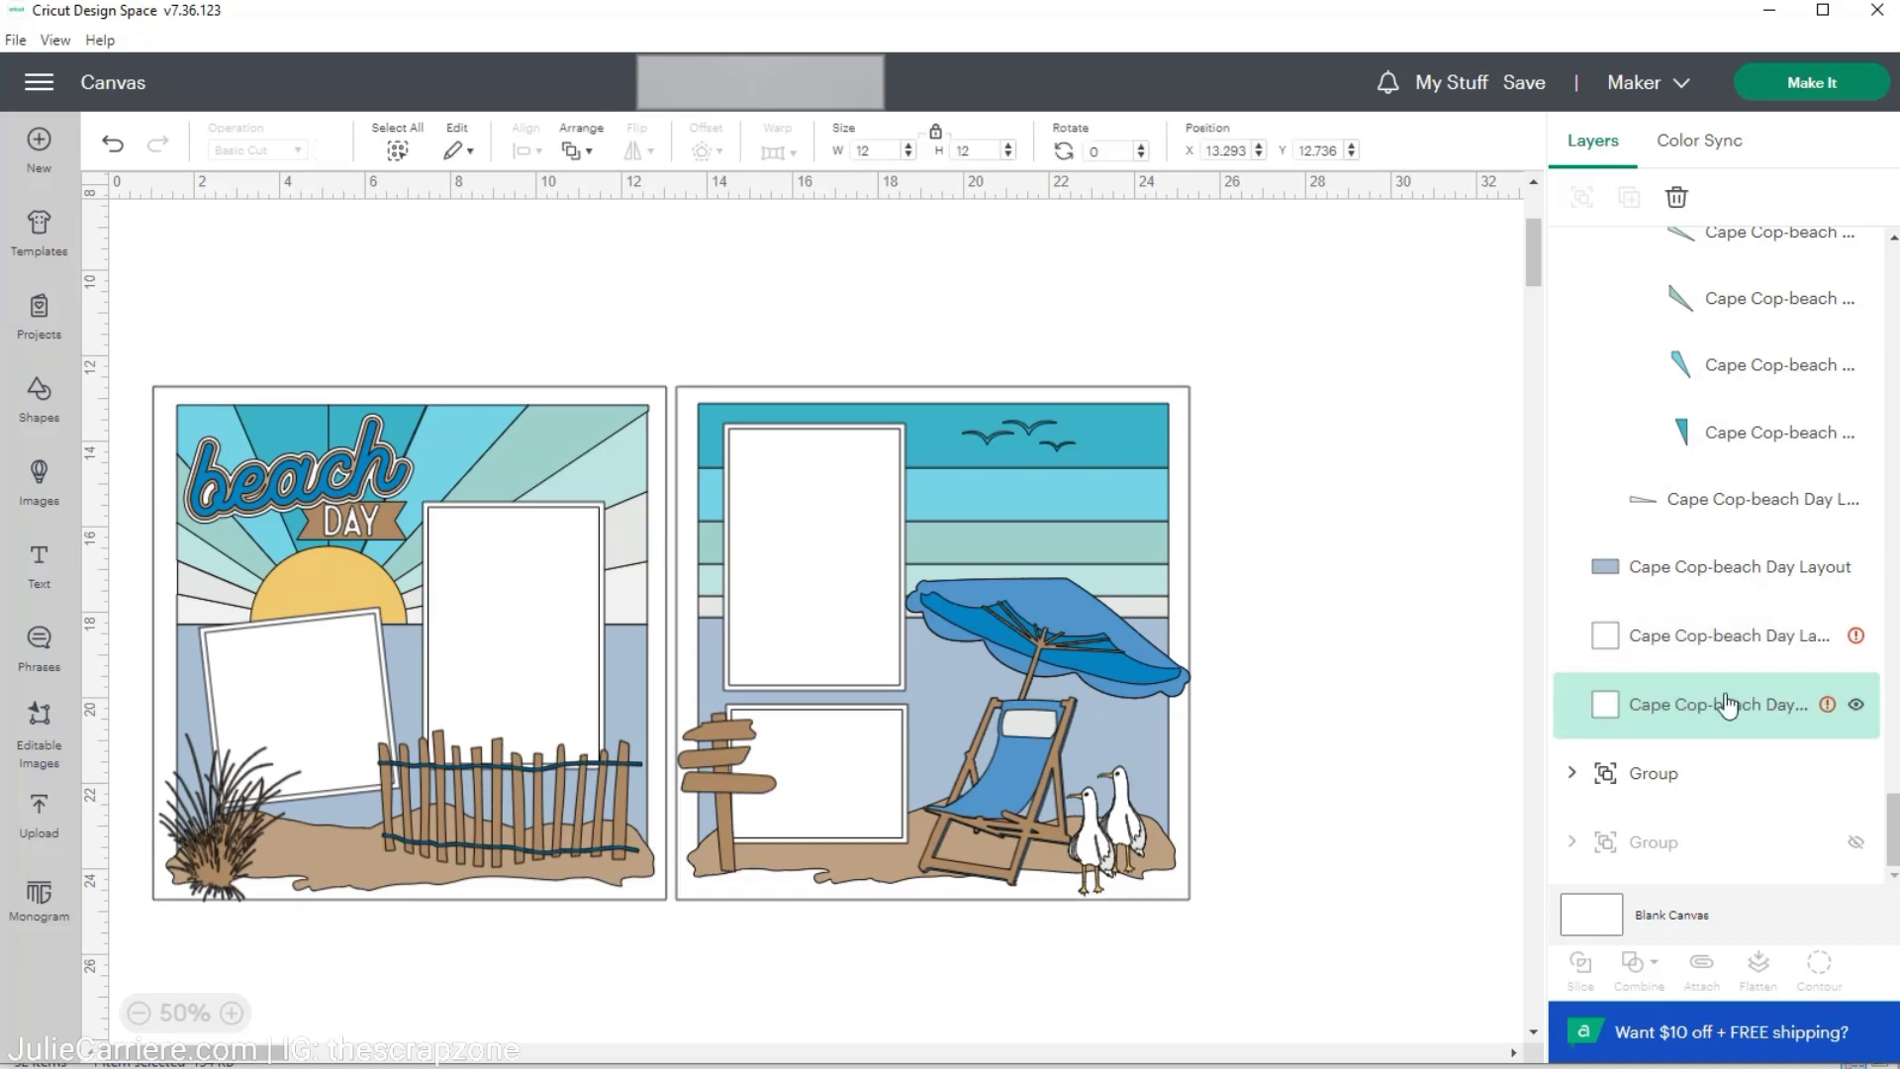
pyautogui.click(1801, 82)
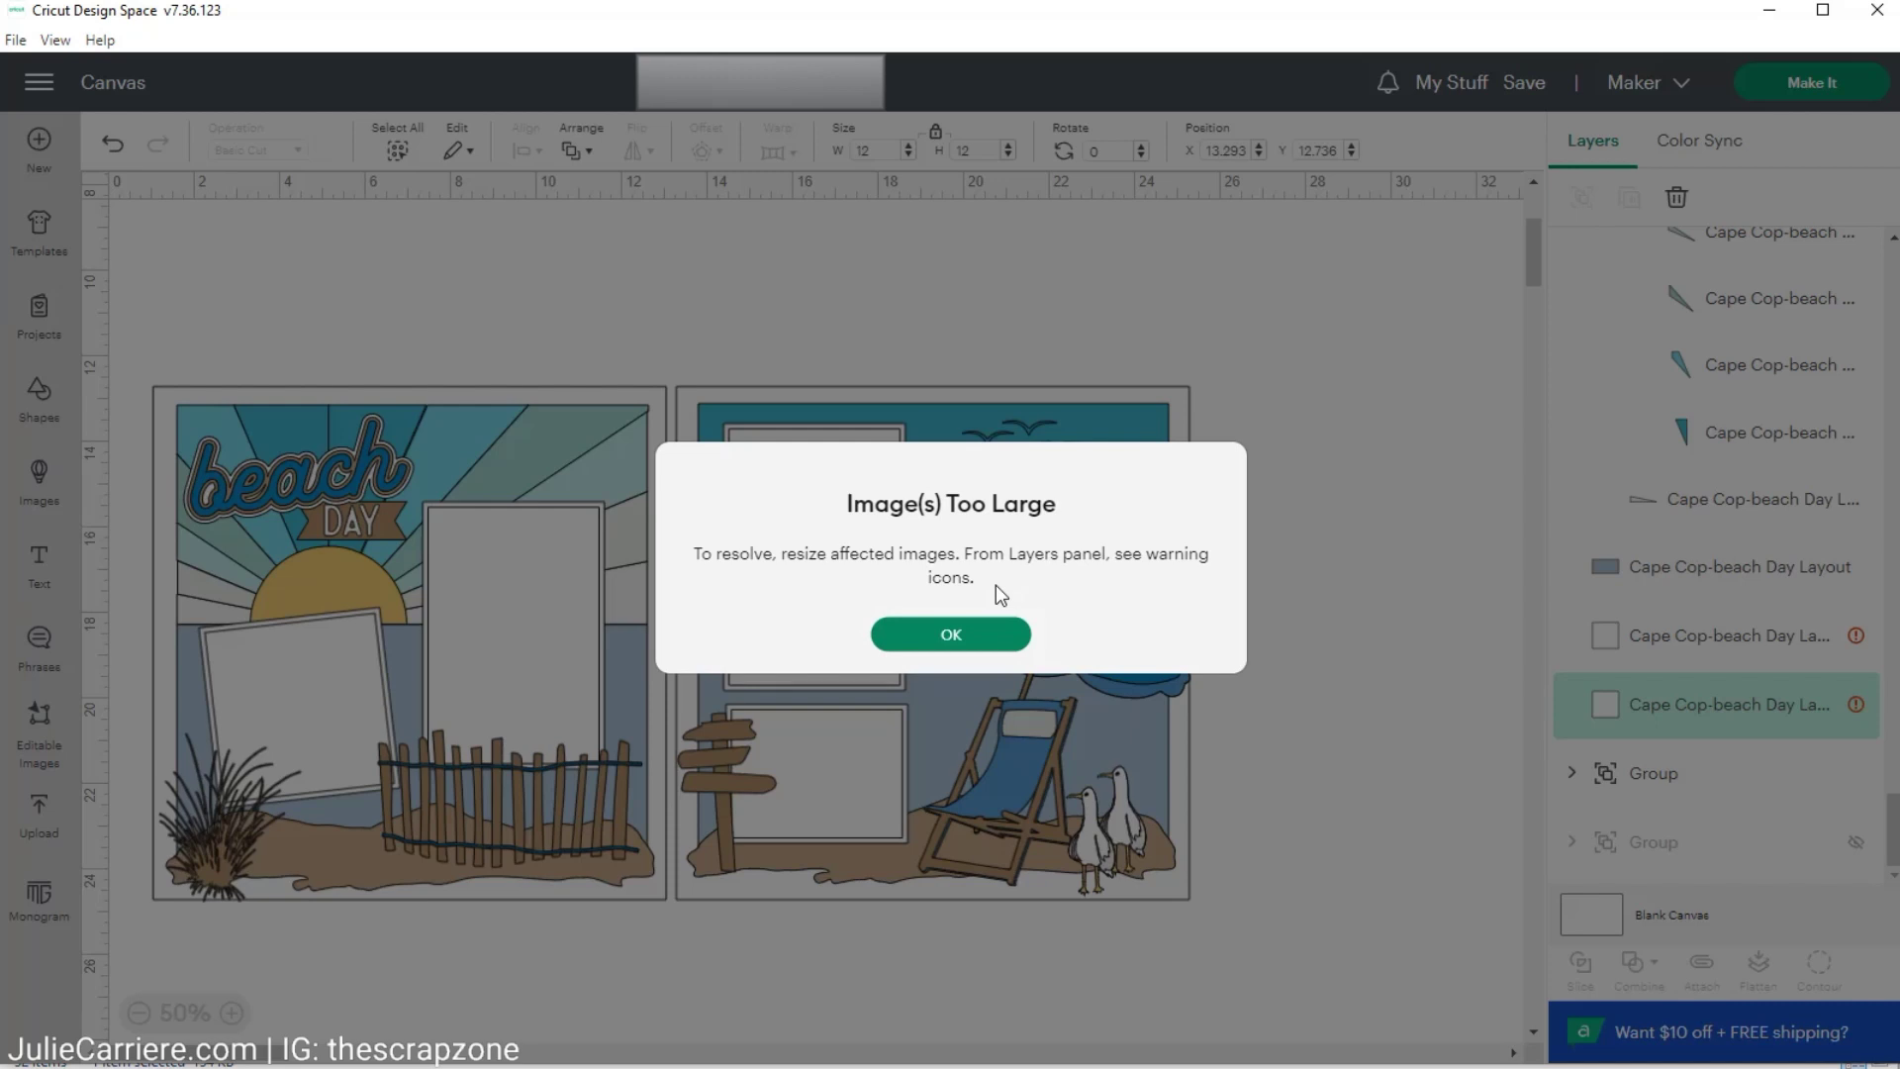
pyautogui.click(955, 638)
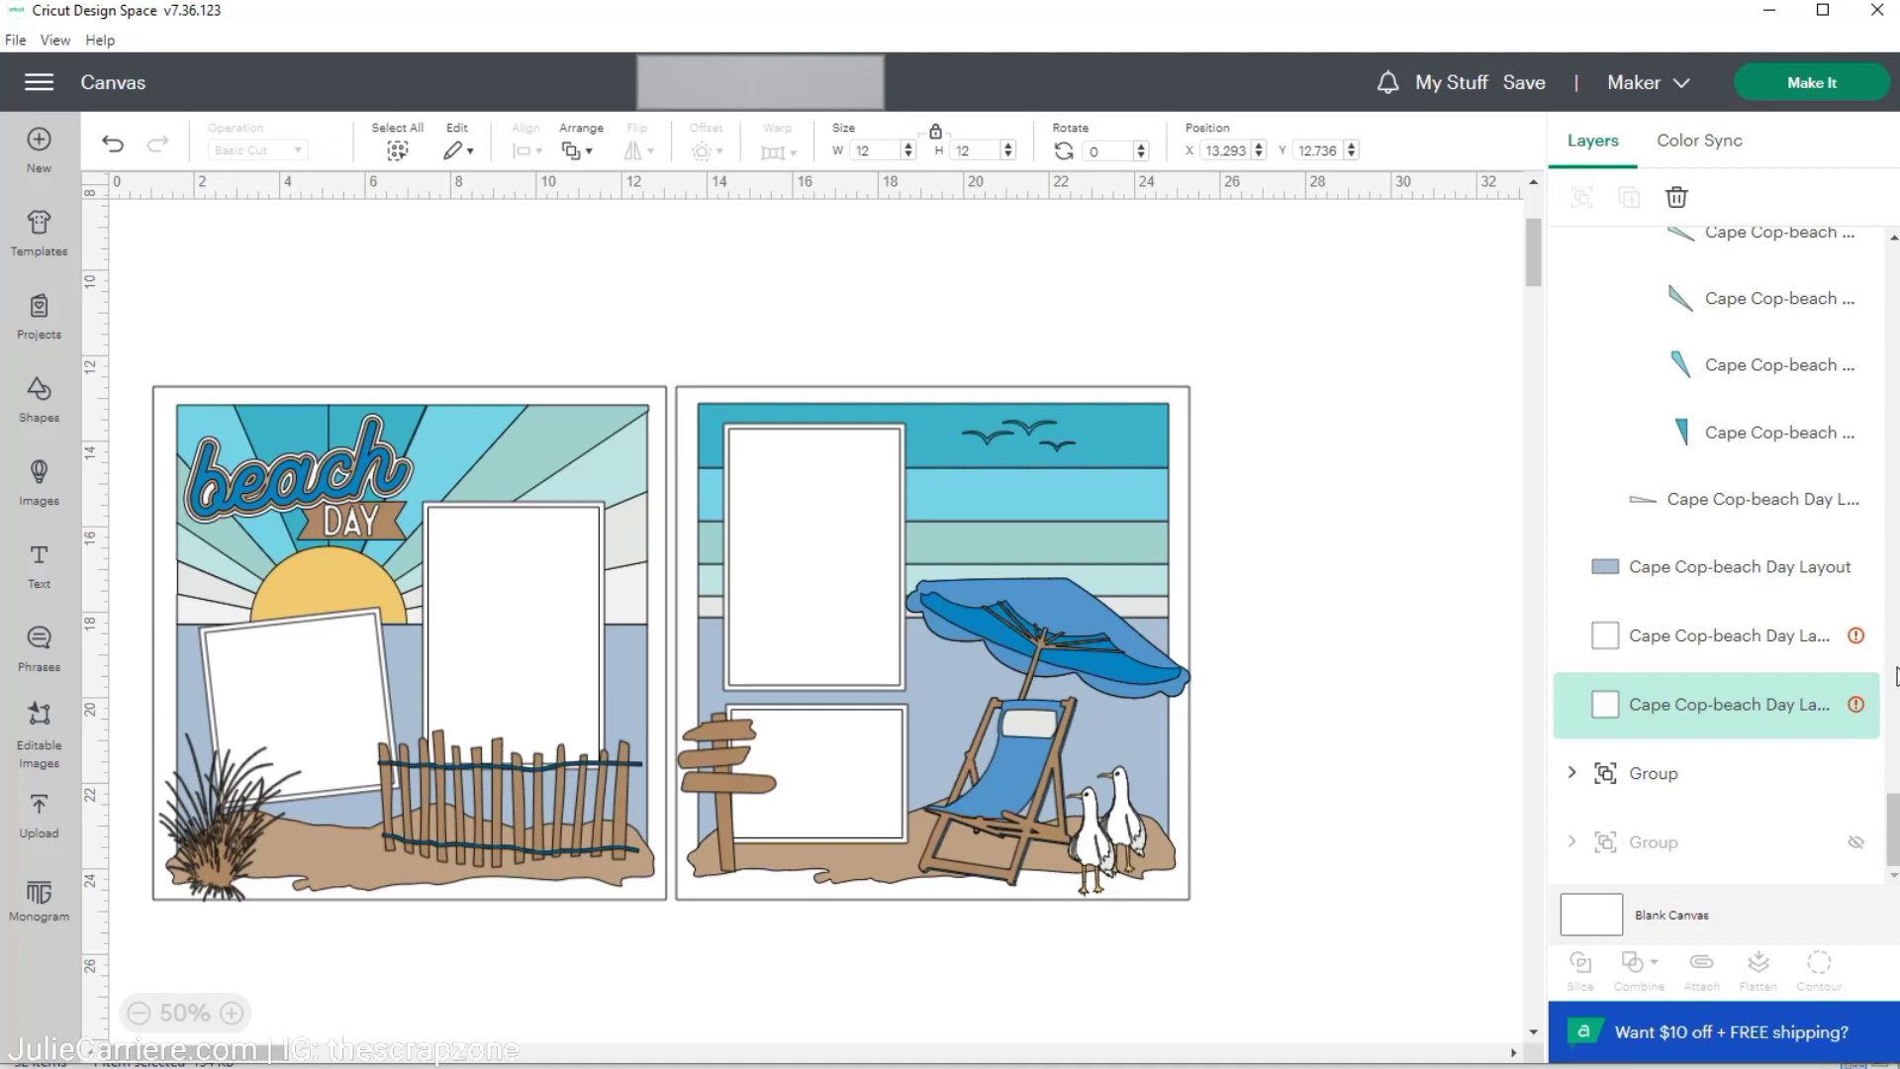
# Hide the two oversized 12 x 12 in page backgrounds and clear the selection
pyautogui.click(1855, 634)
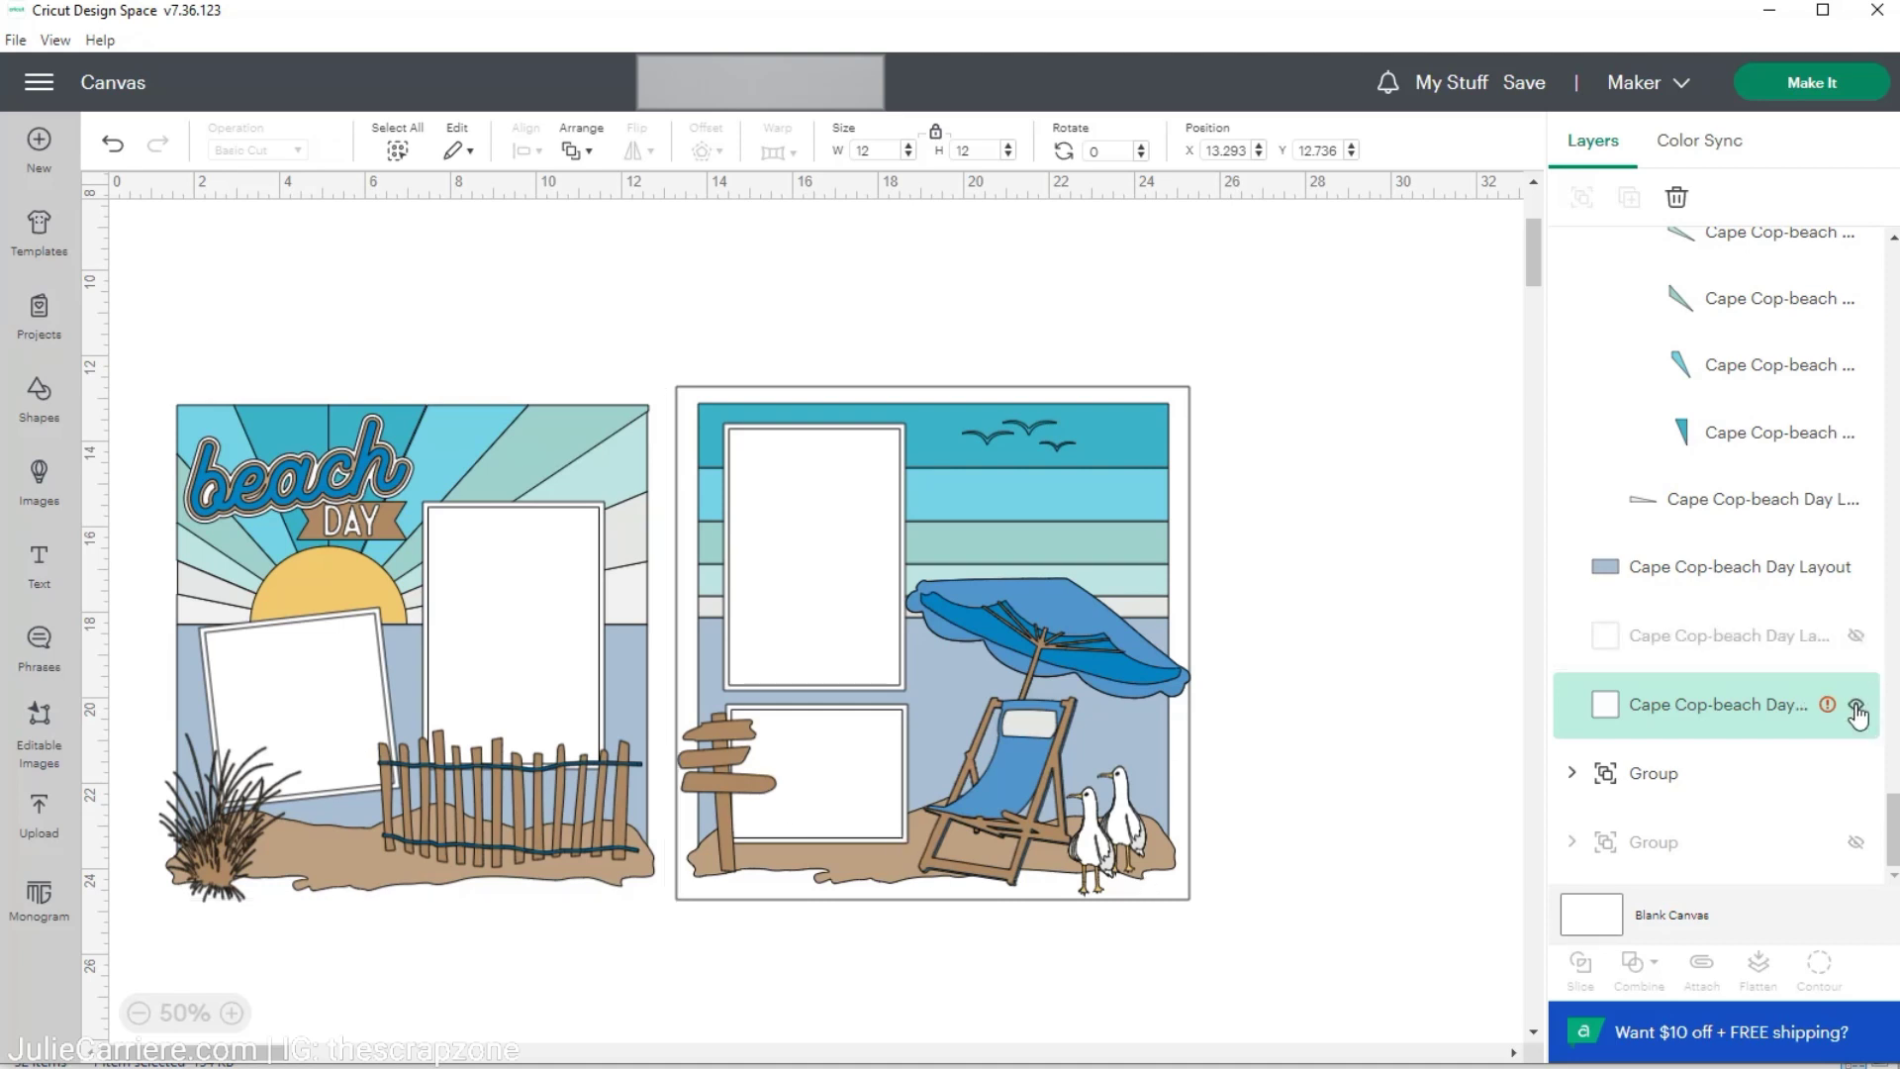
pyautogui.click(1856, 705)
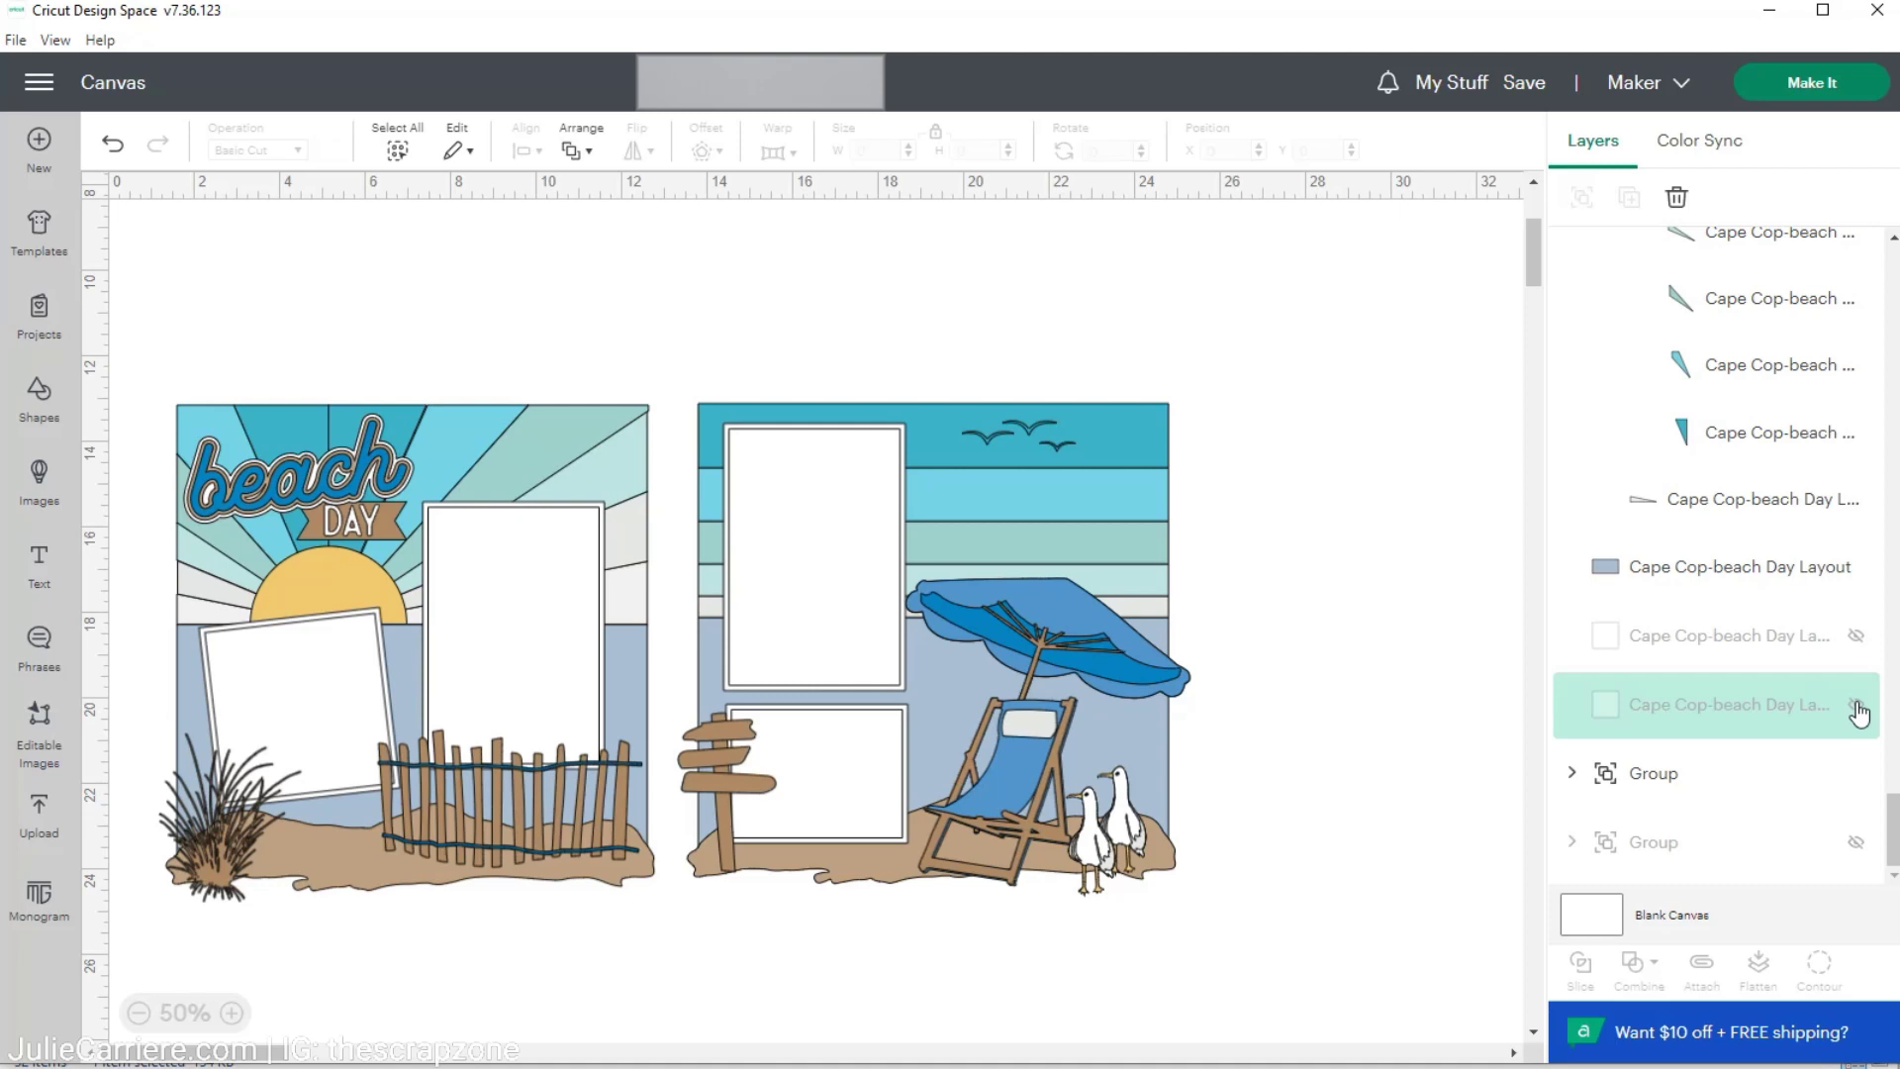
pyautogui.click(1318, 651)
# Hide the tall and the wide white photo mat groups on the umbrella page
pyautogui.click(805, 566)
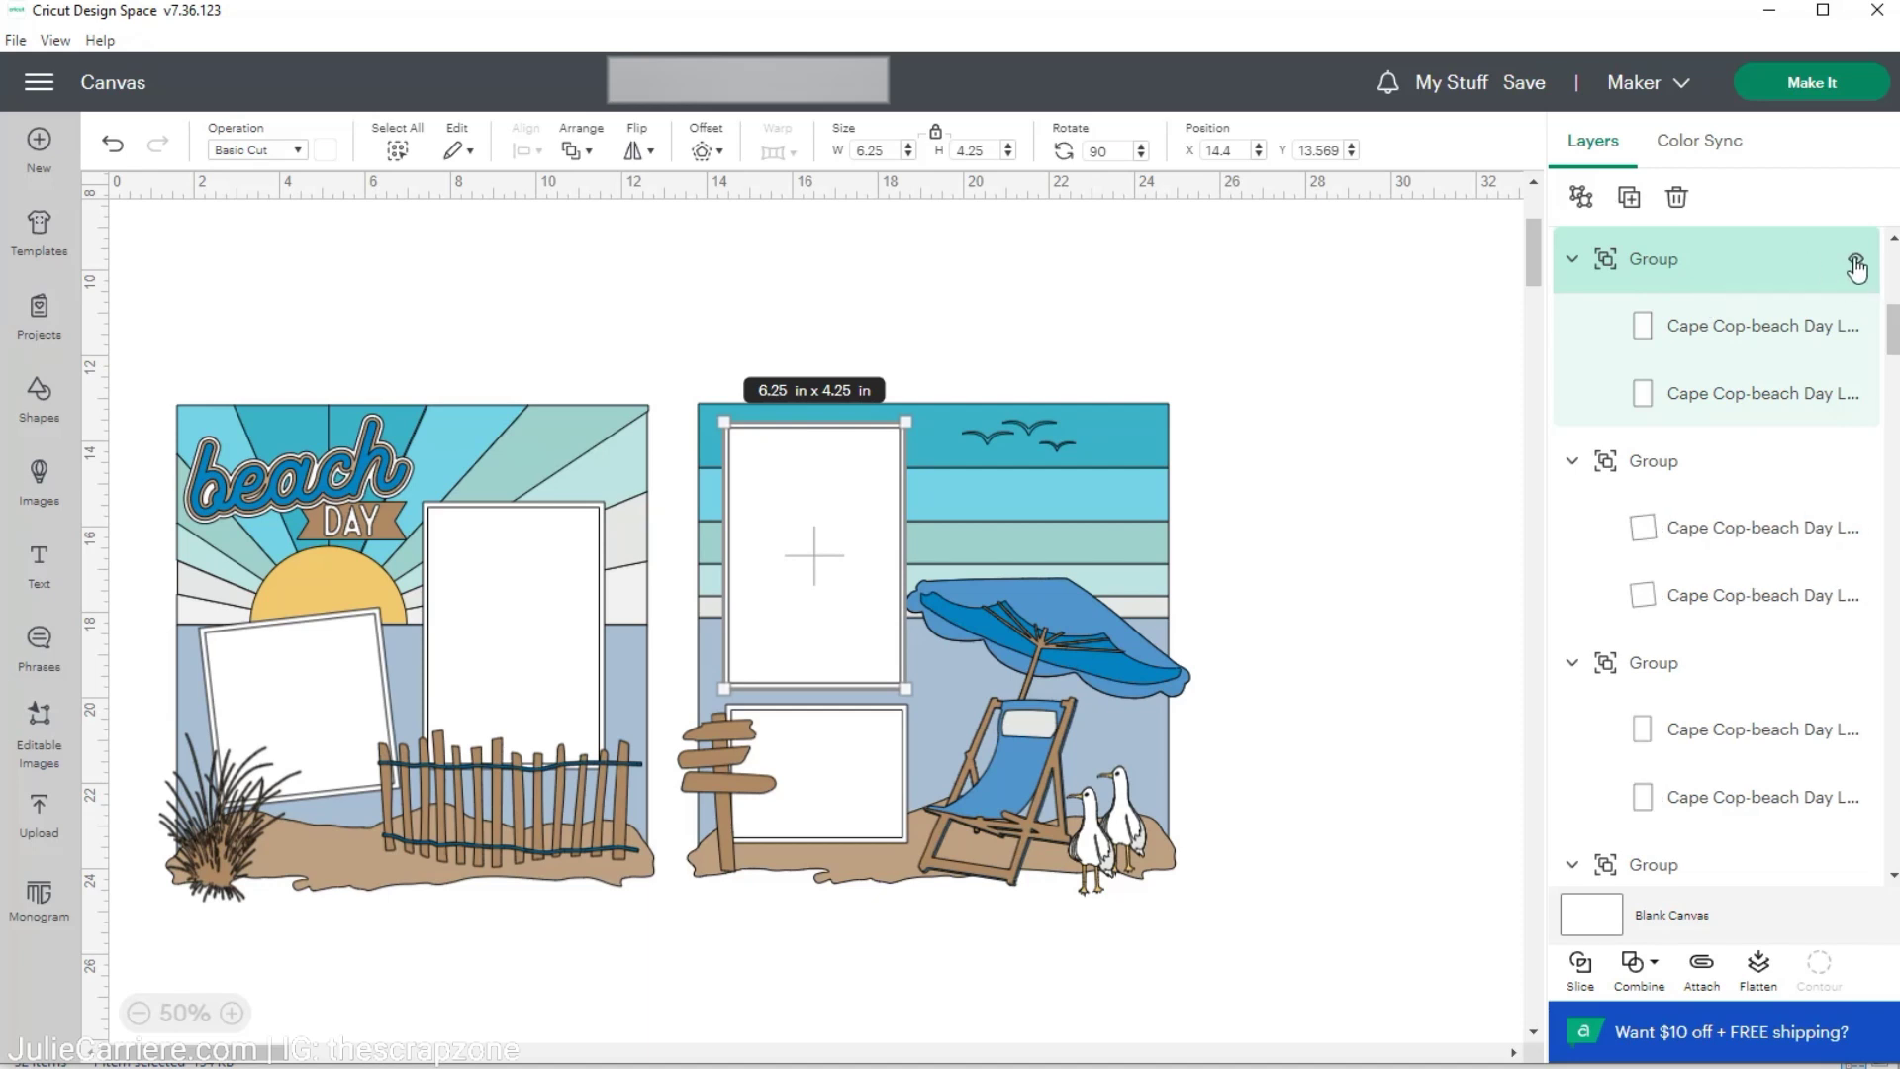
pyautogui.click(1856, 263)
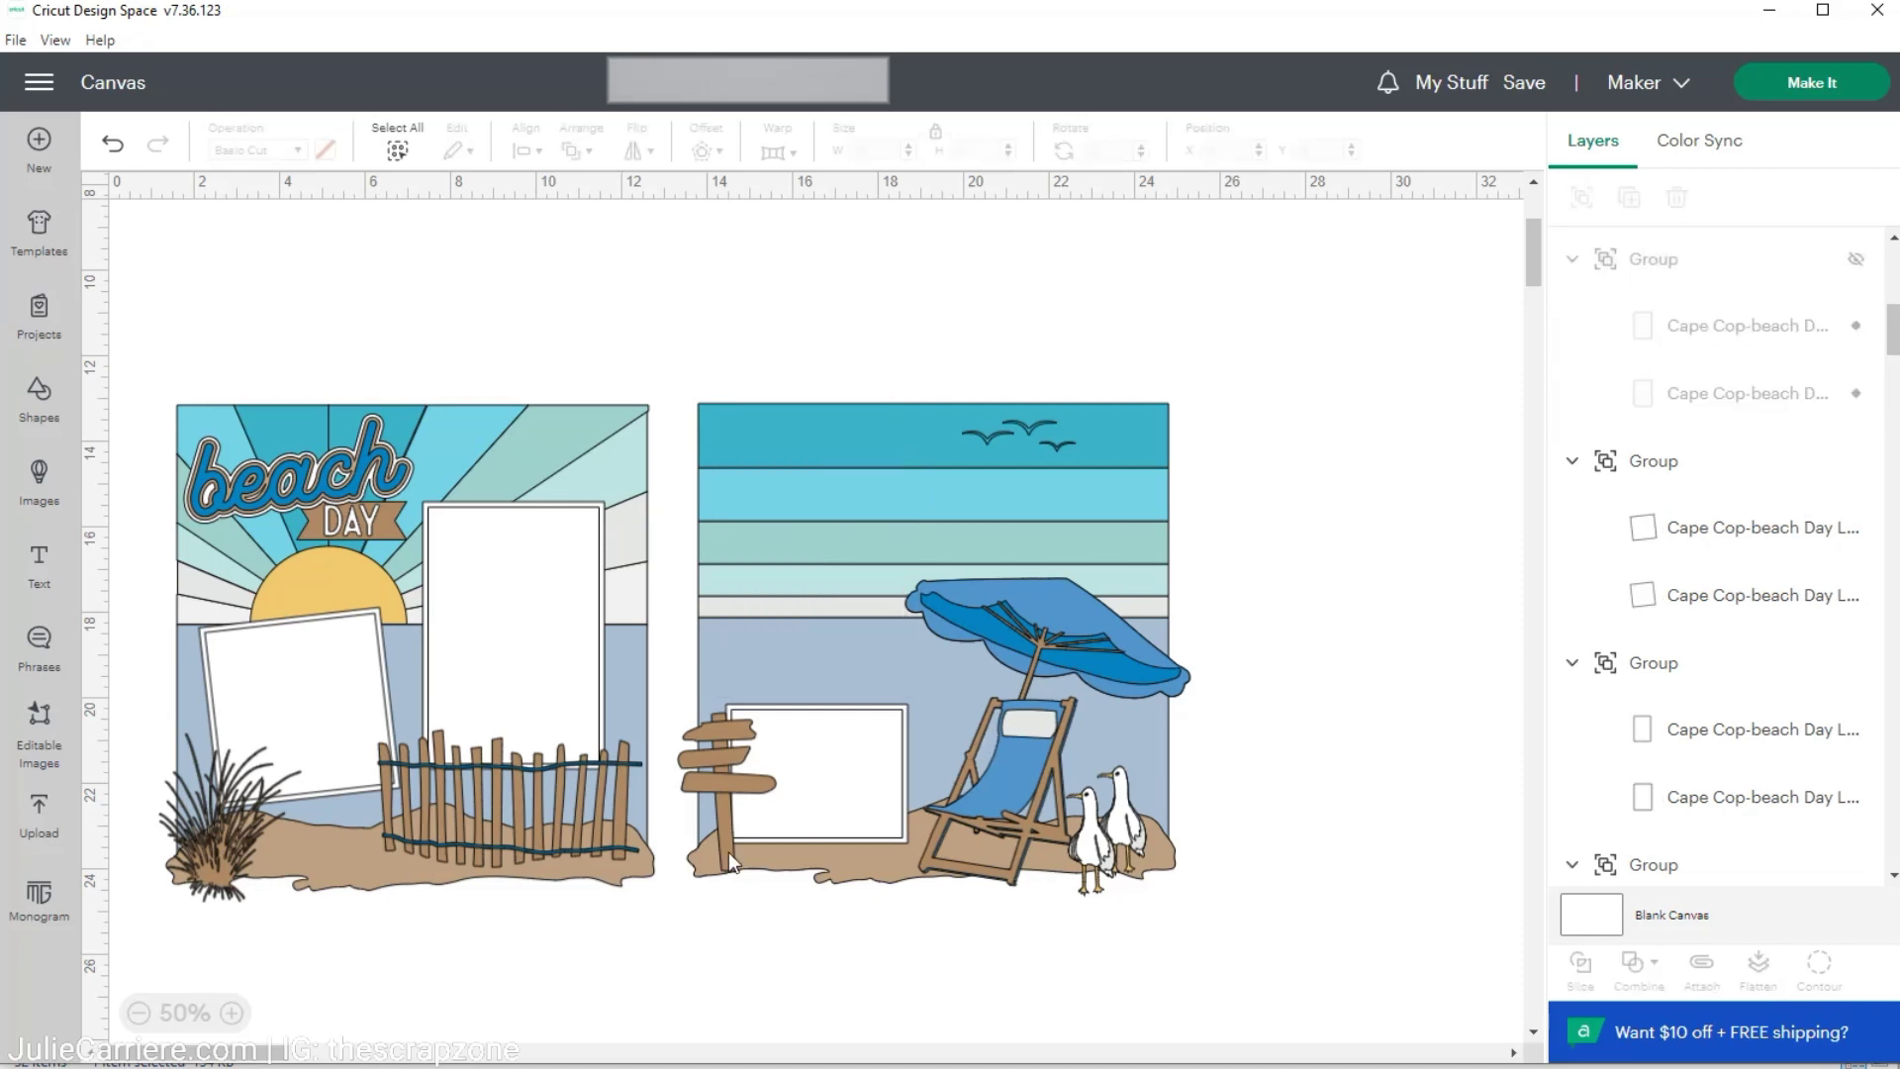
pyautogui.click(836, 789)
pyautogui.moveTo(1853, 723)
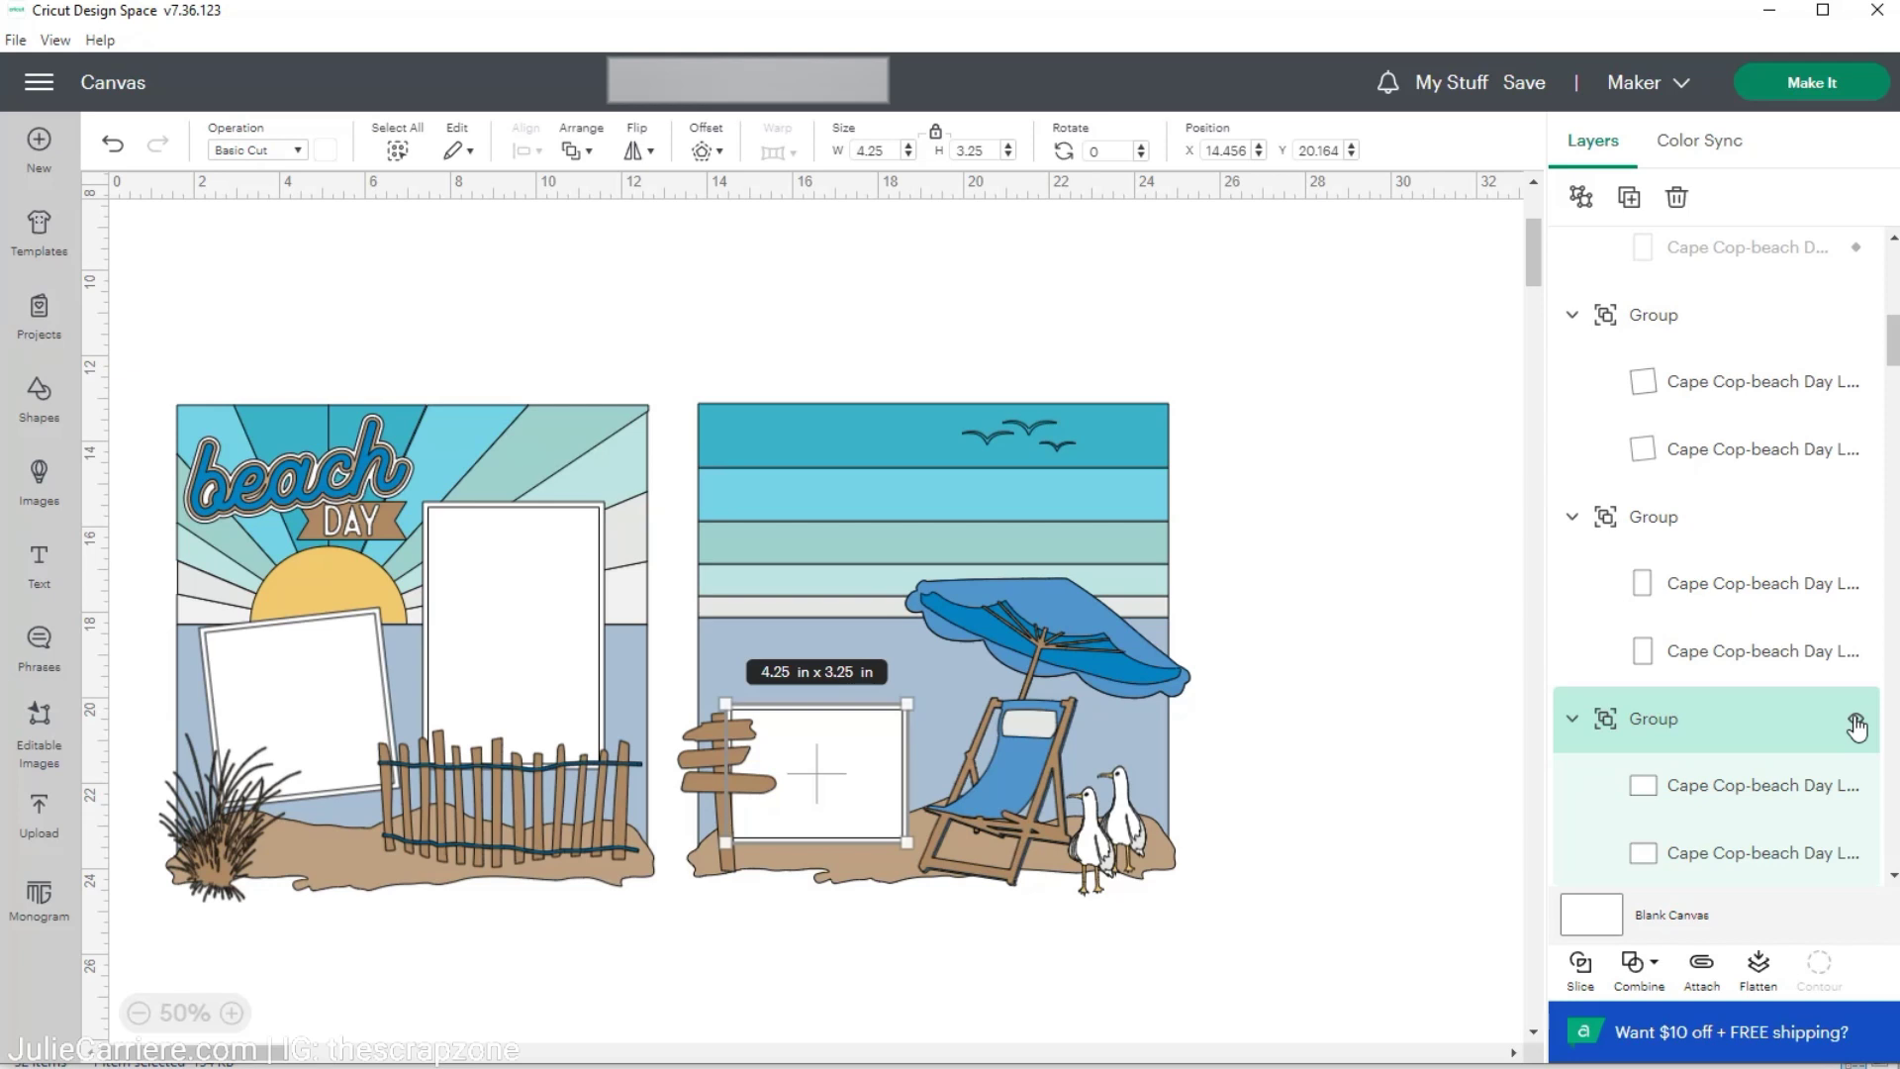
pyautogui.click(1855, 725)
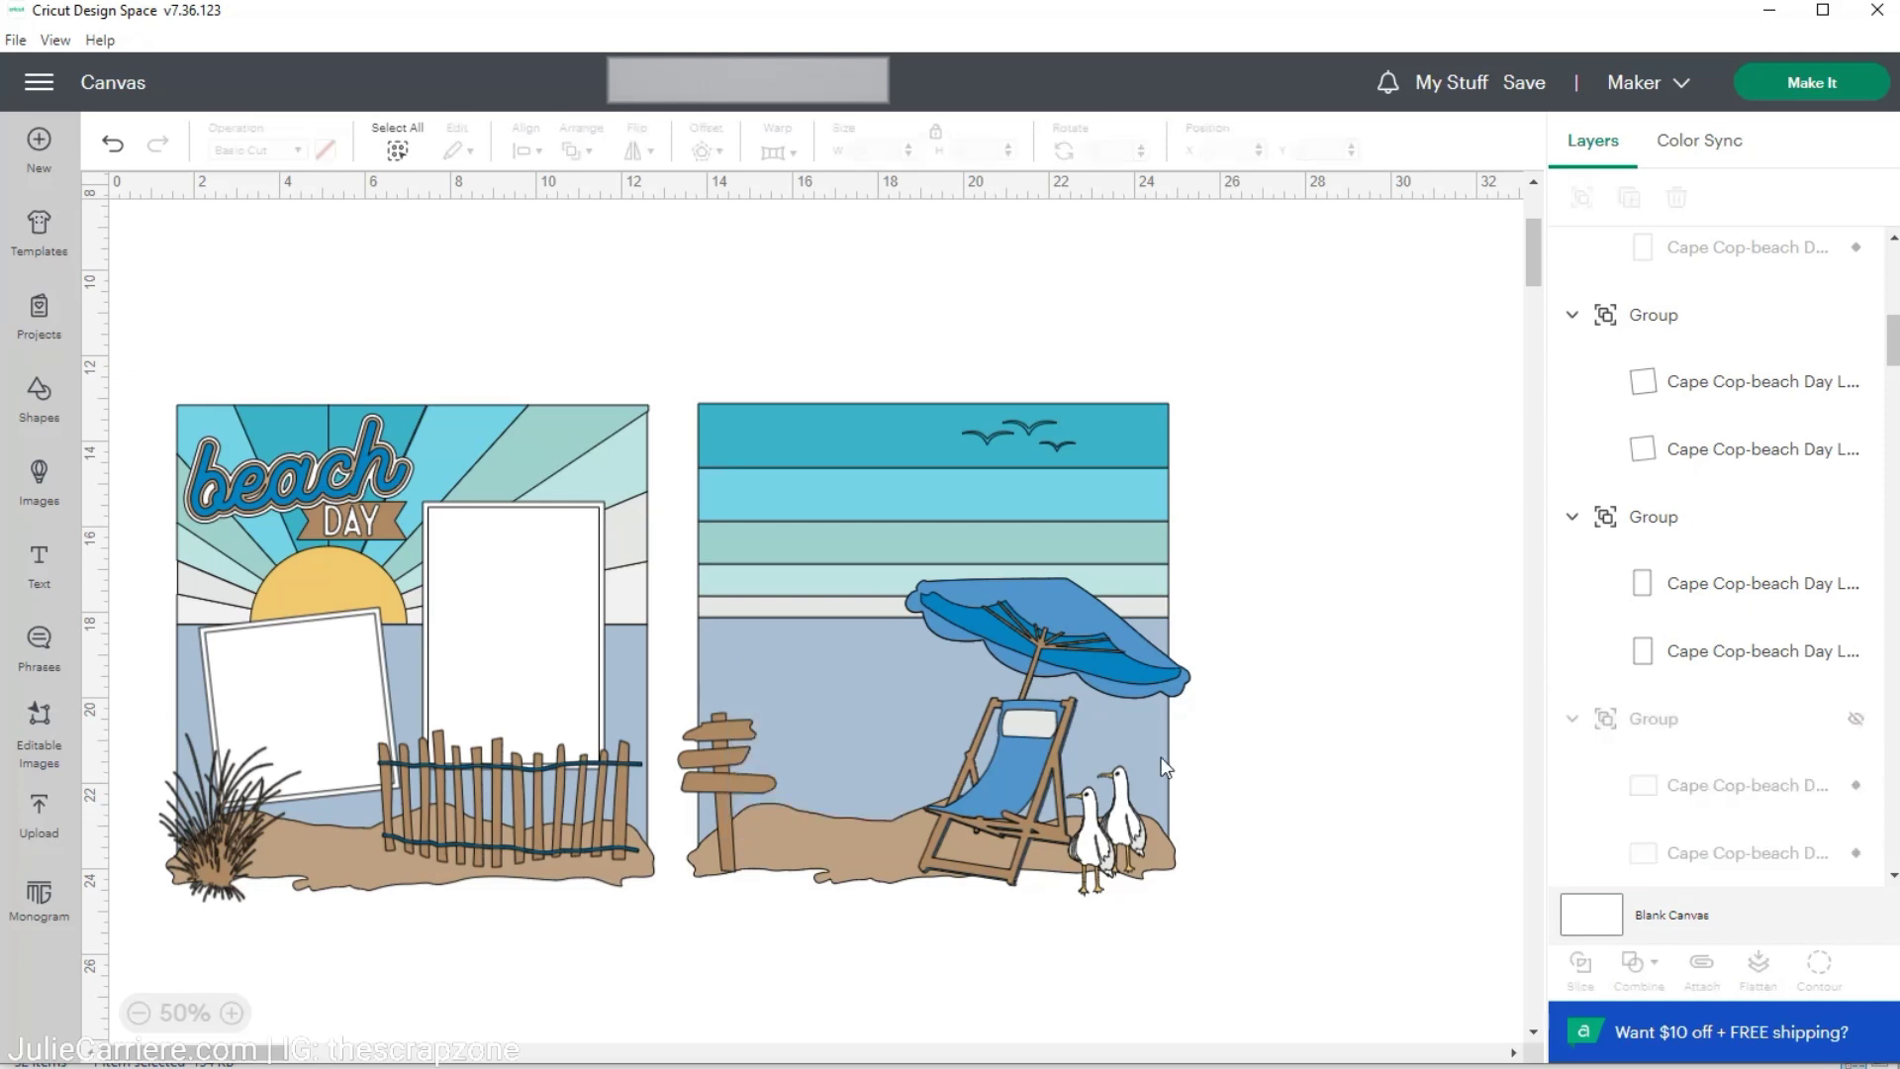
# Hide the tall and the tilted square white photo mat groups on the sunburst page
pyautogui.click(475, 560)
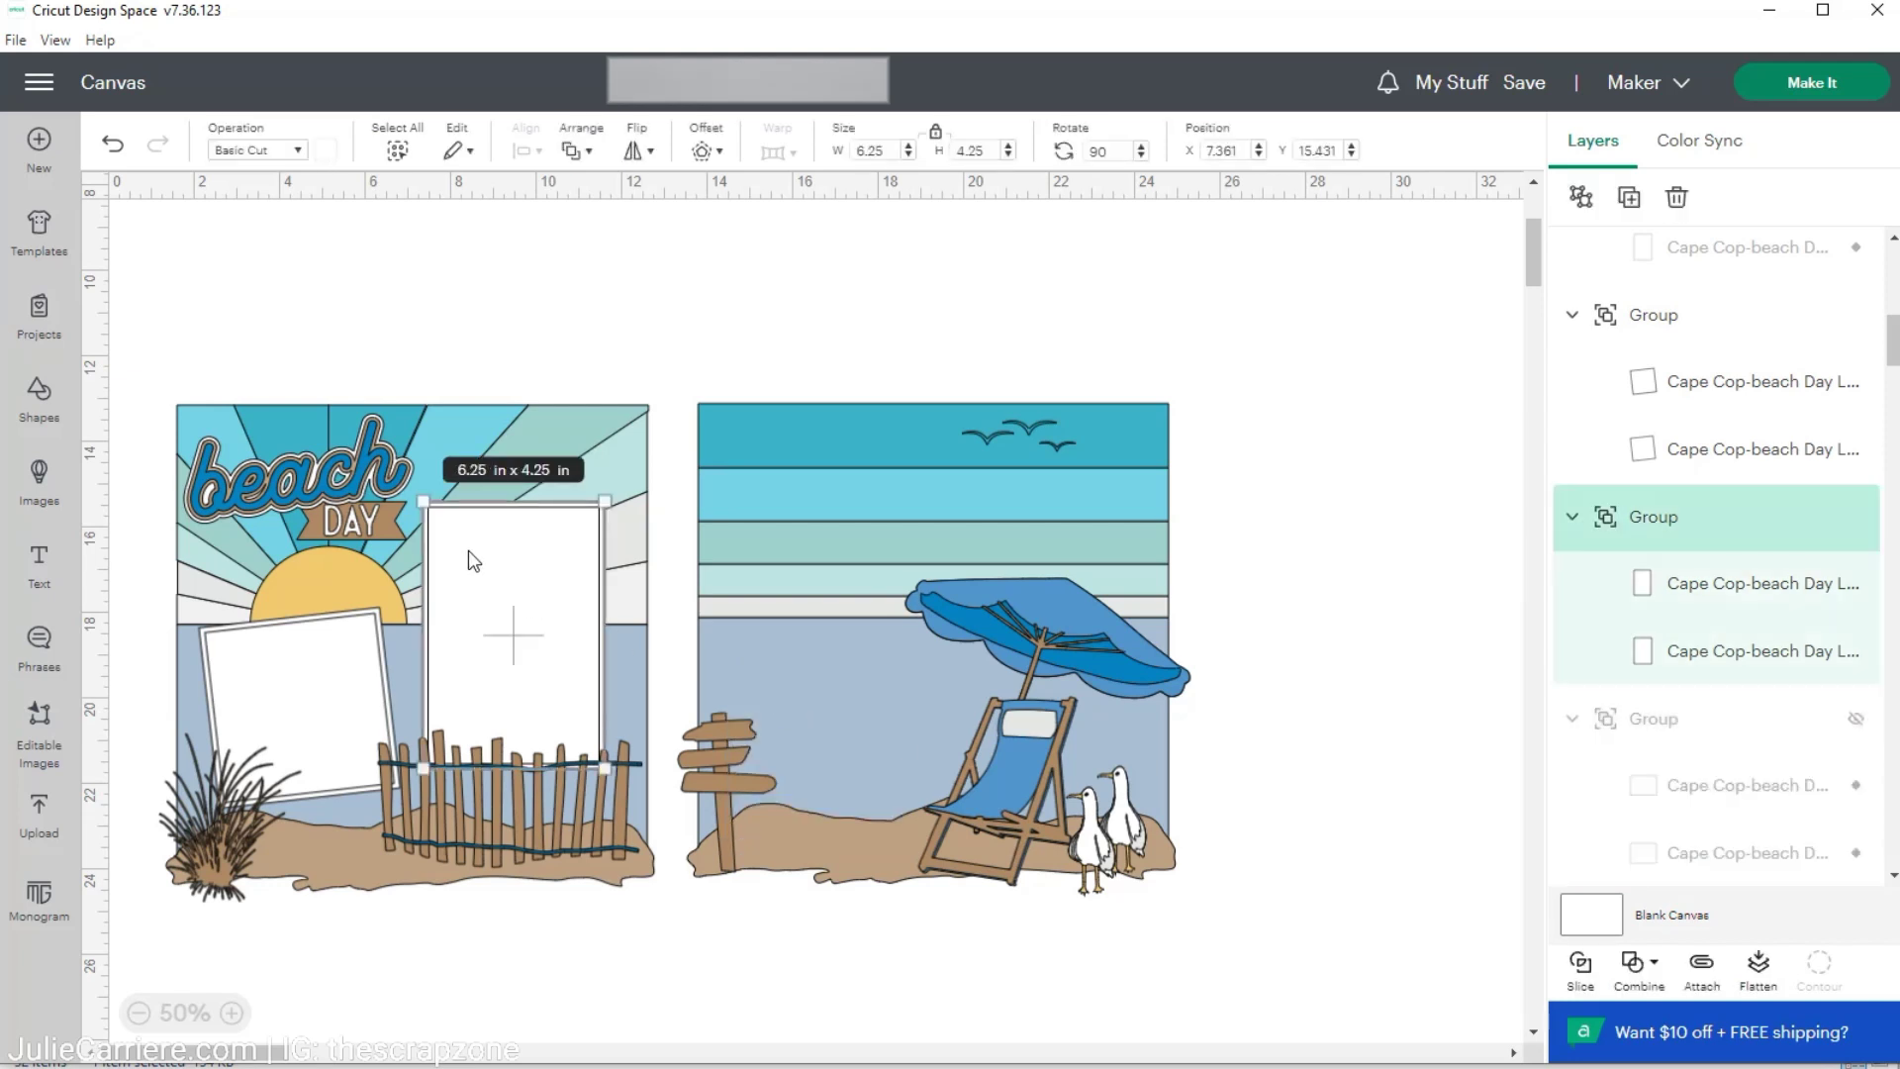
pyautogui.click(1855, 517)
pyautogui.click(319, 689)
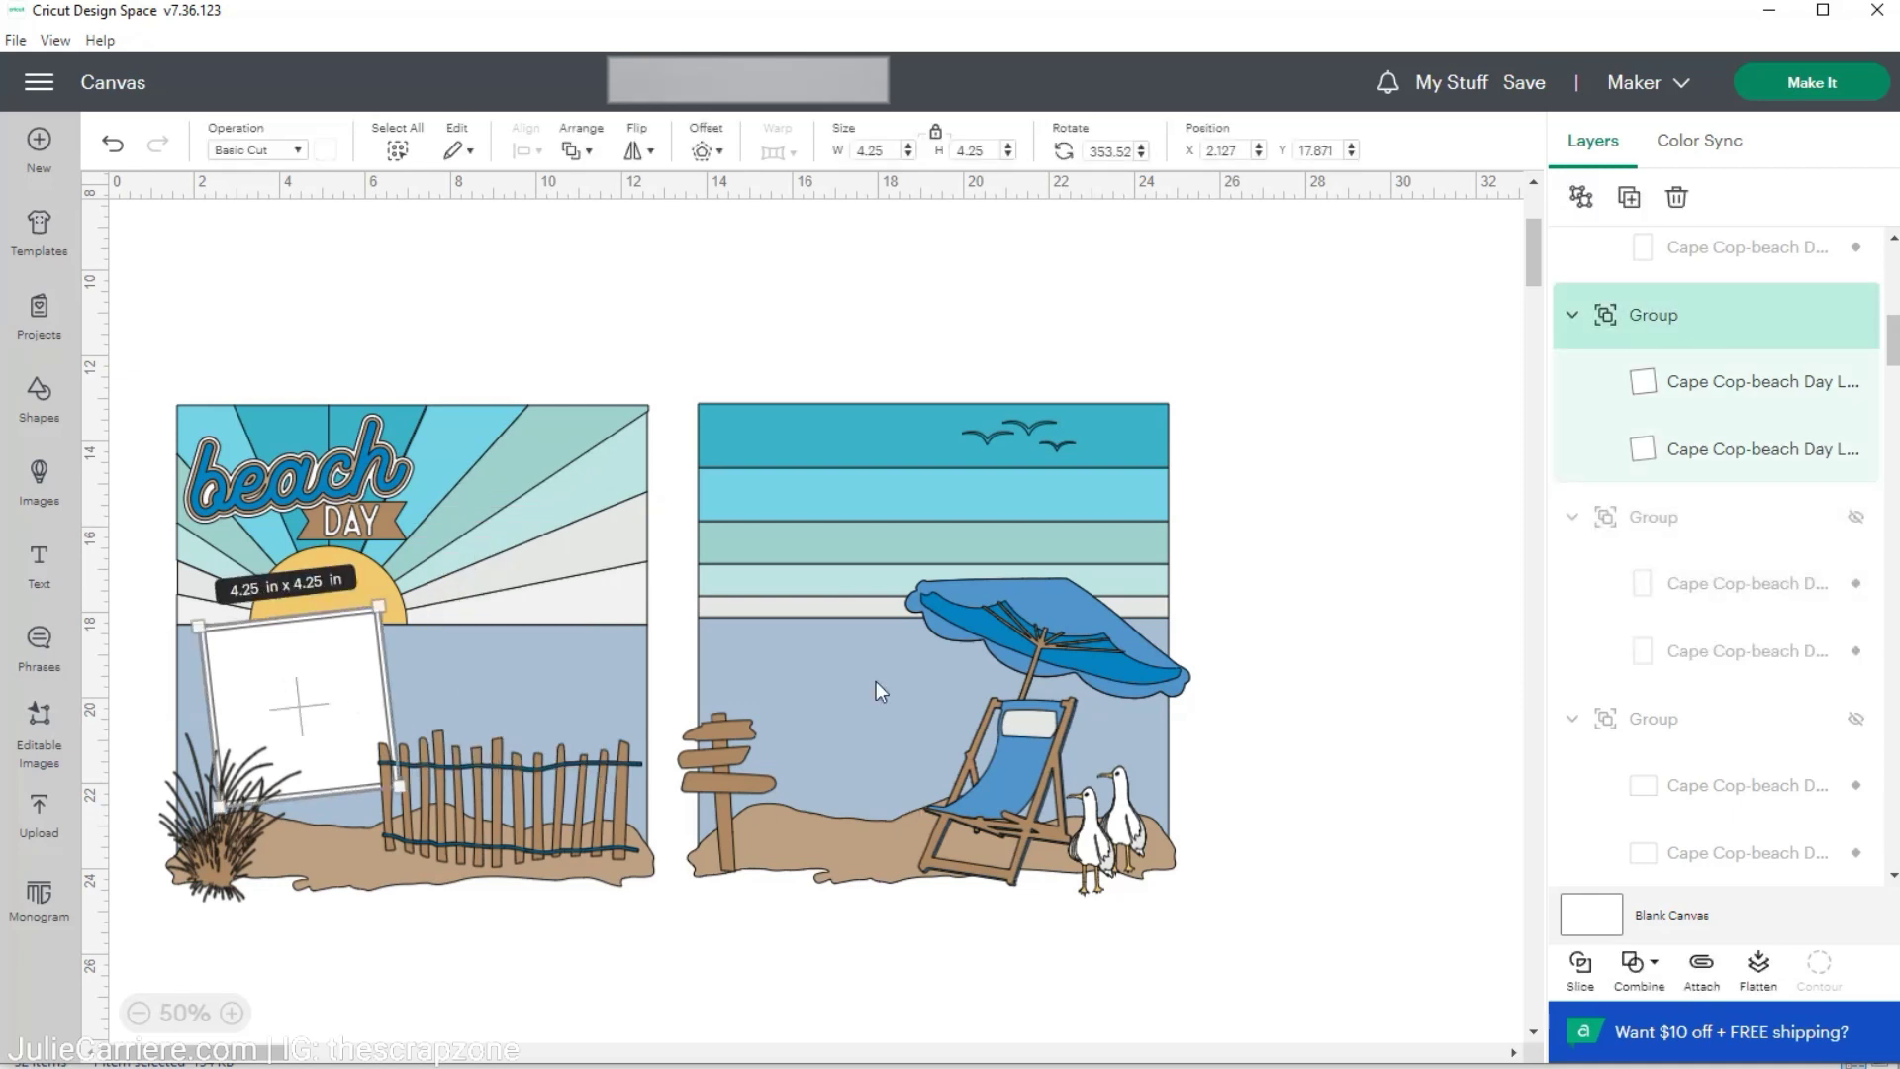
pyautogui.click(1855, 315)
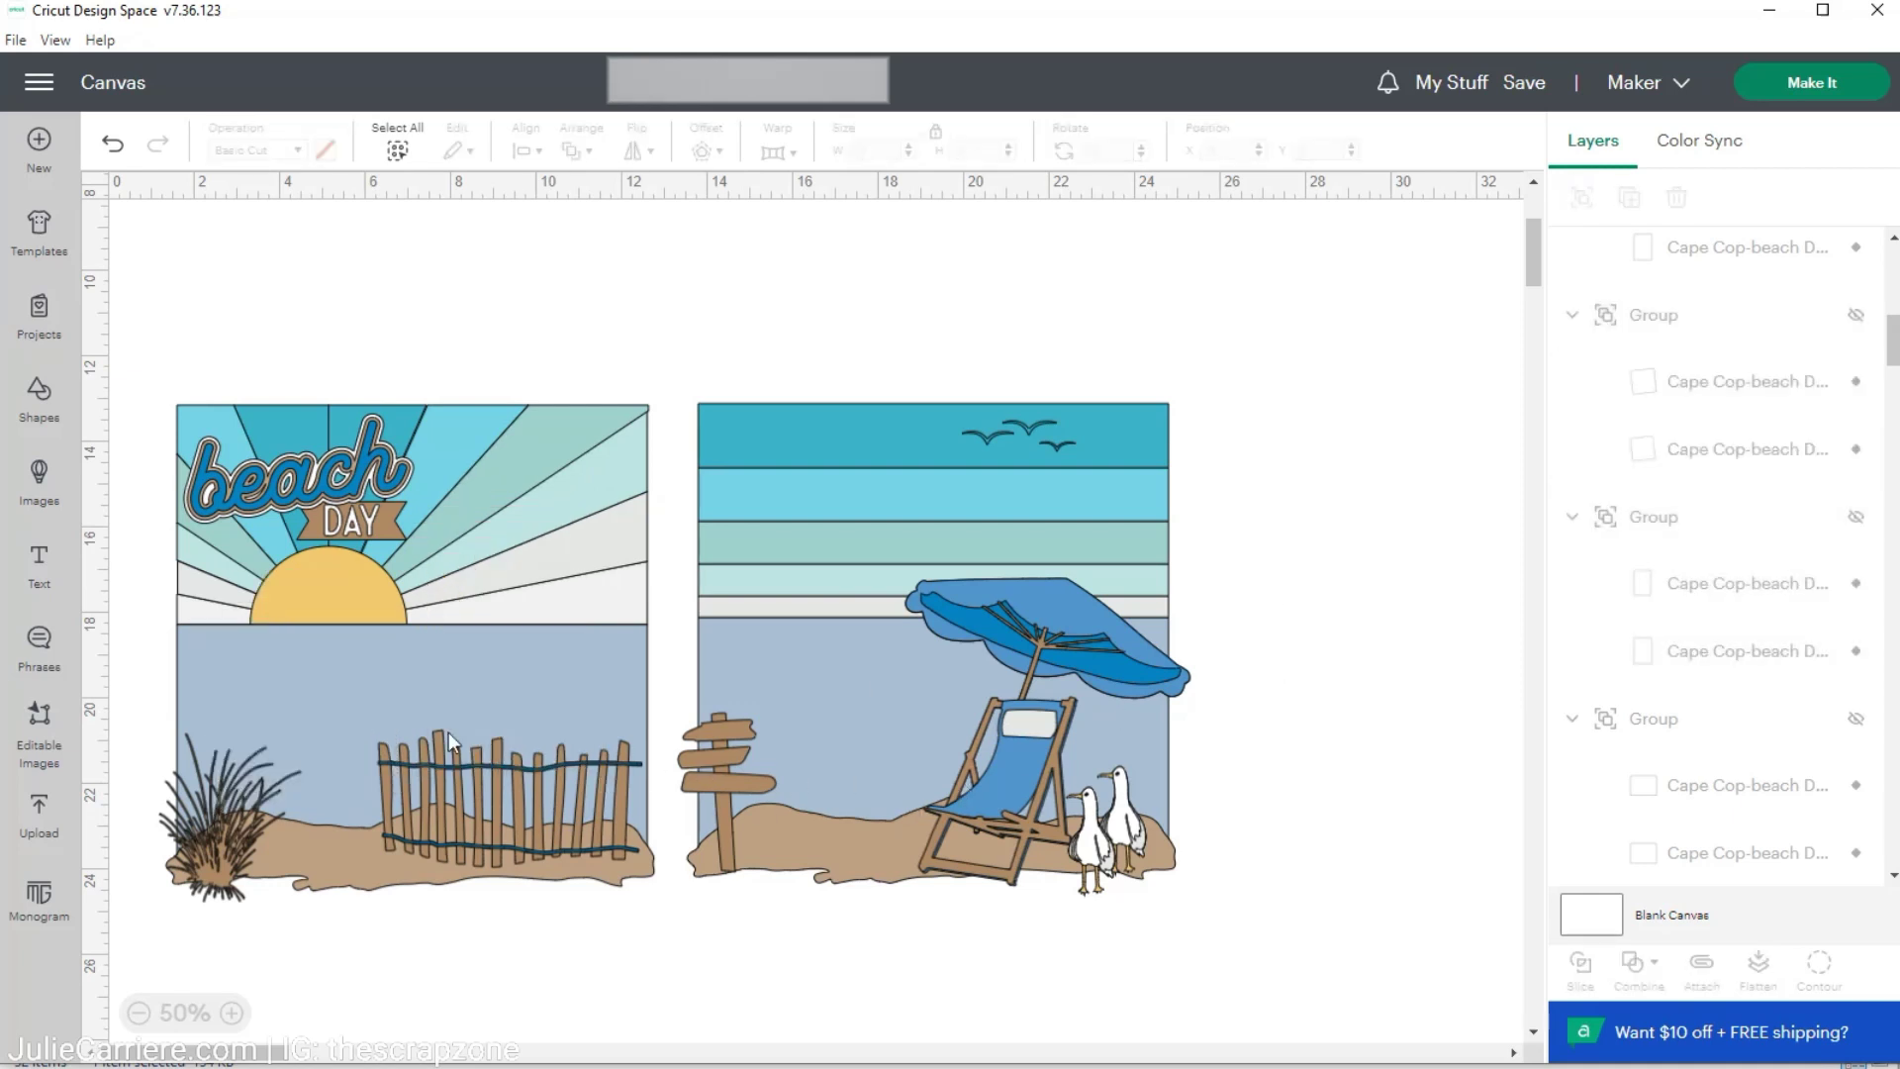
# Hide the grey-blue water rectangles behind the sand on both layout pages
pyautogui.click(380, 693)
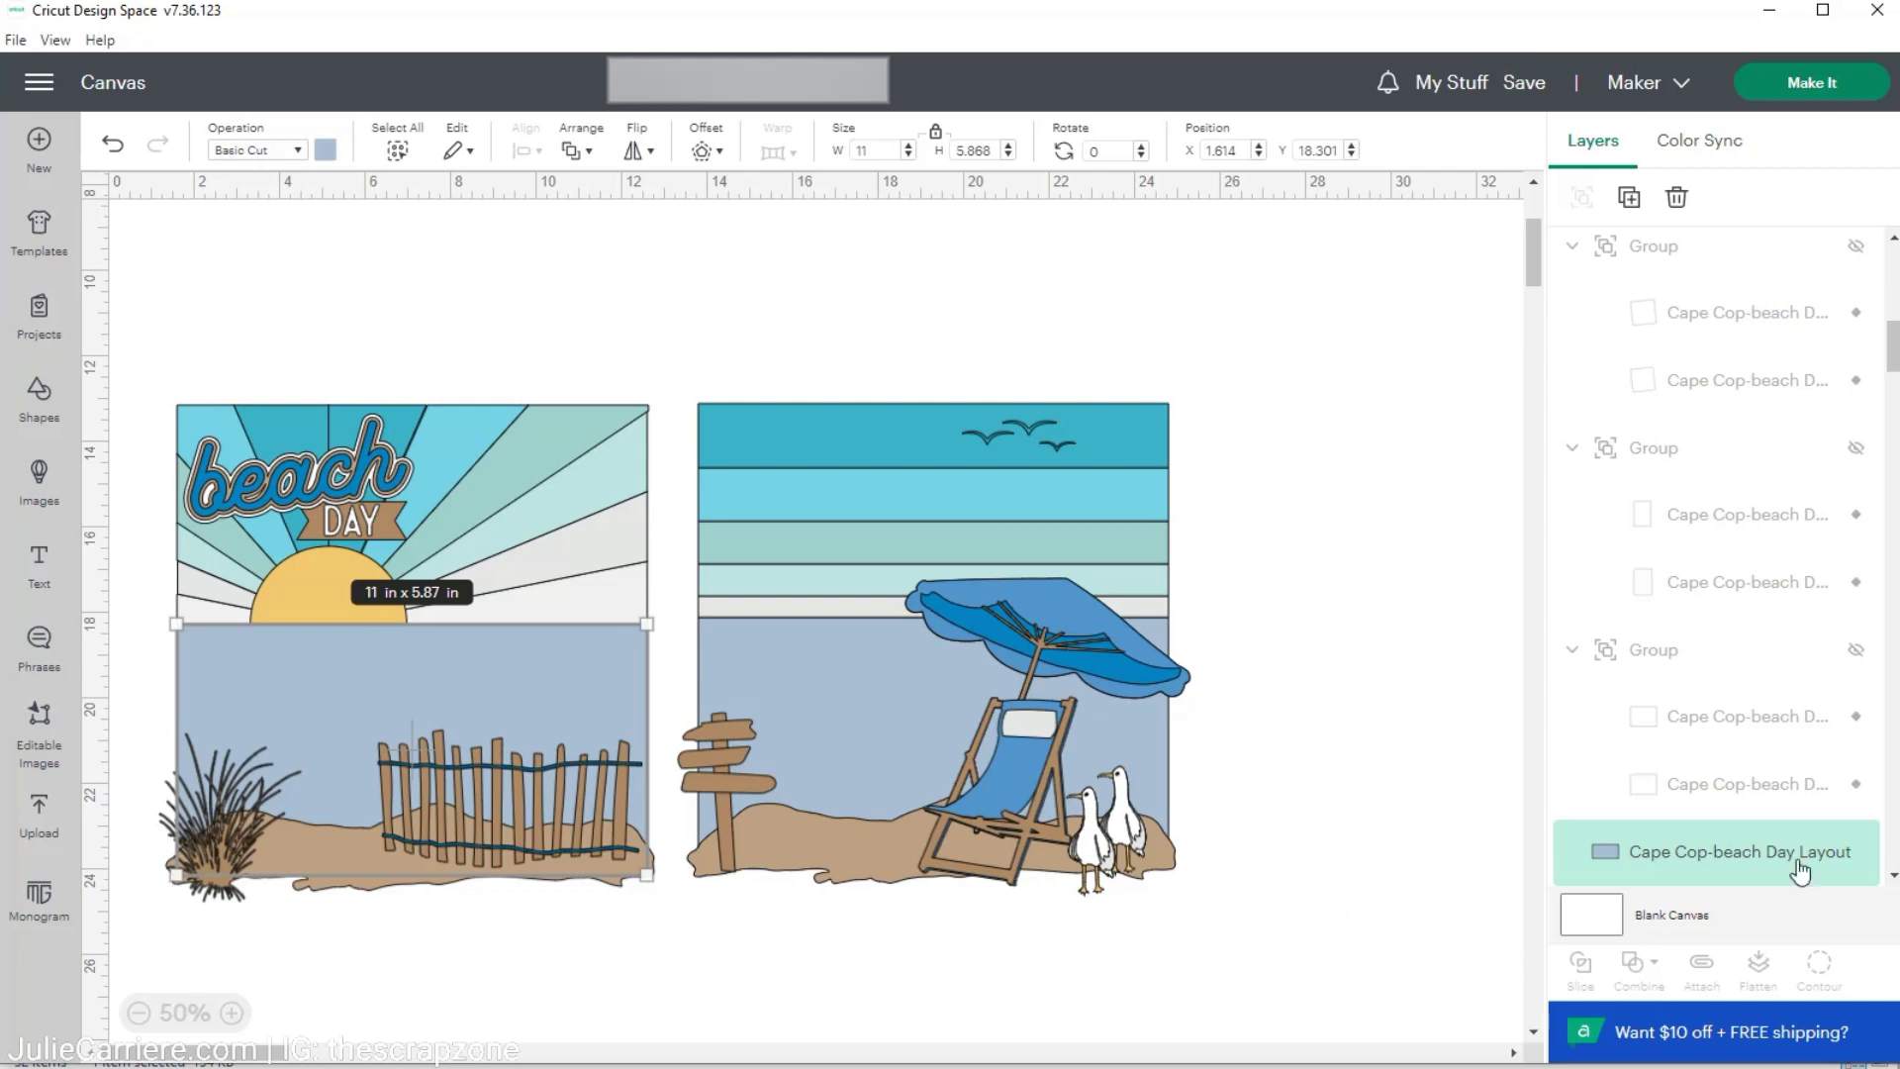
pyautogui.click(1856, 855)
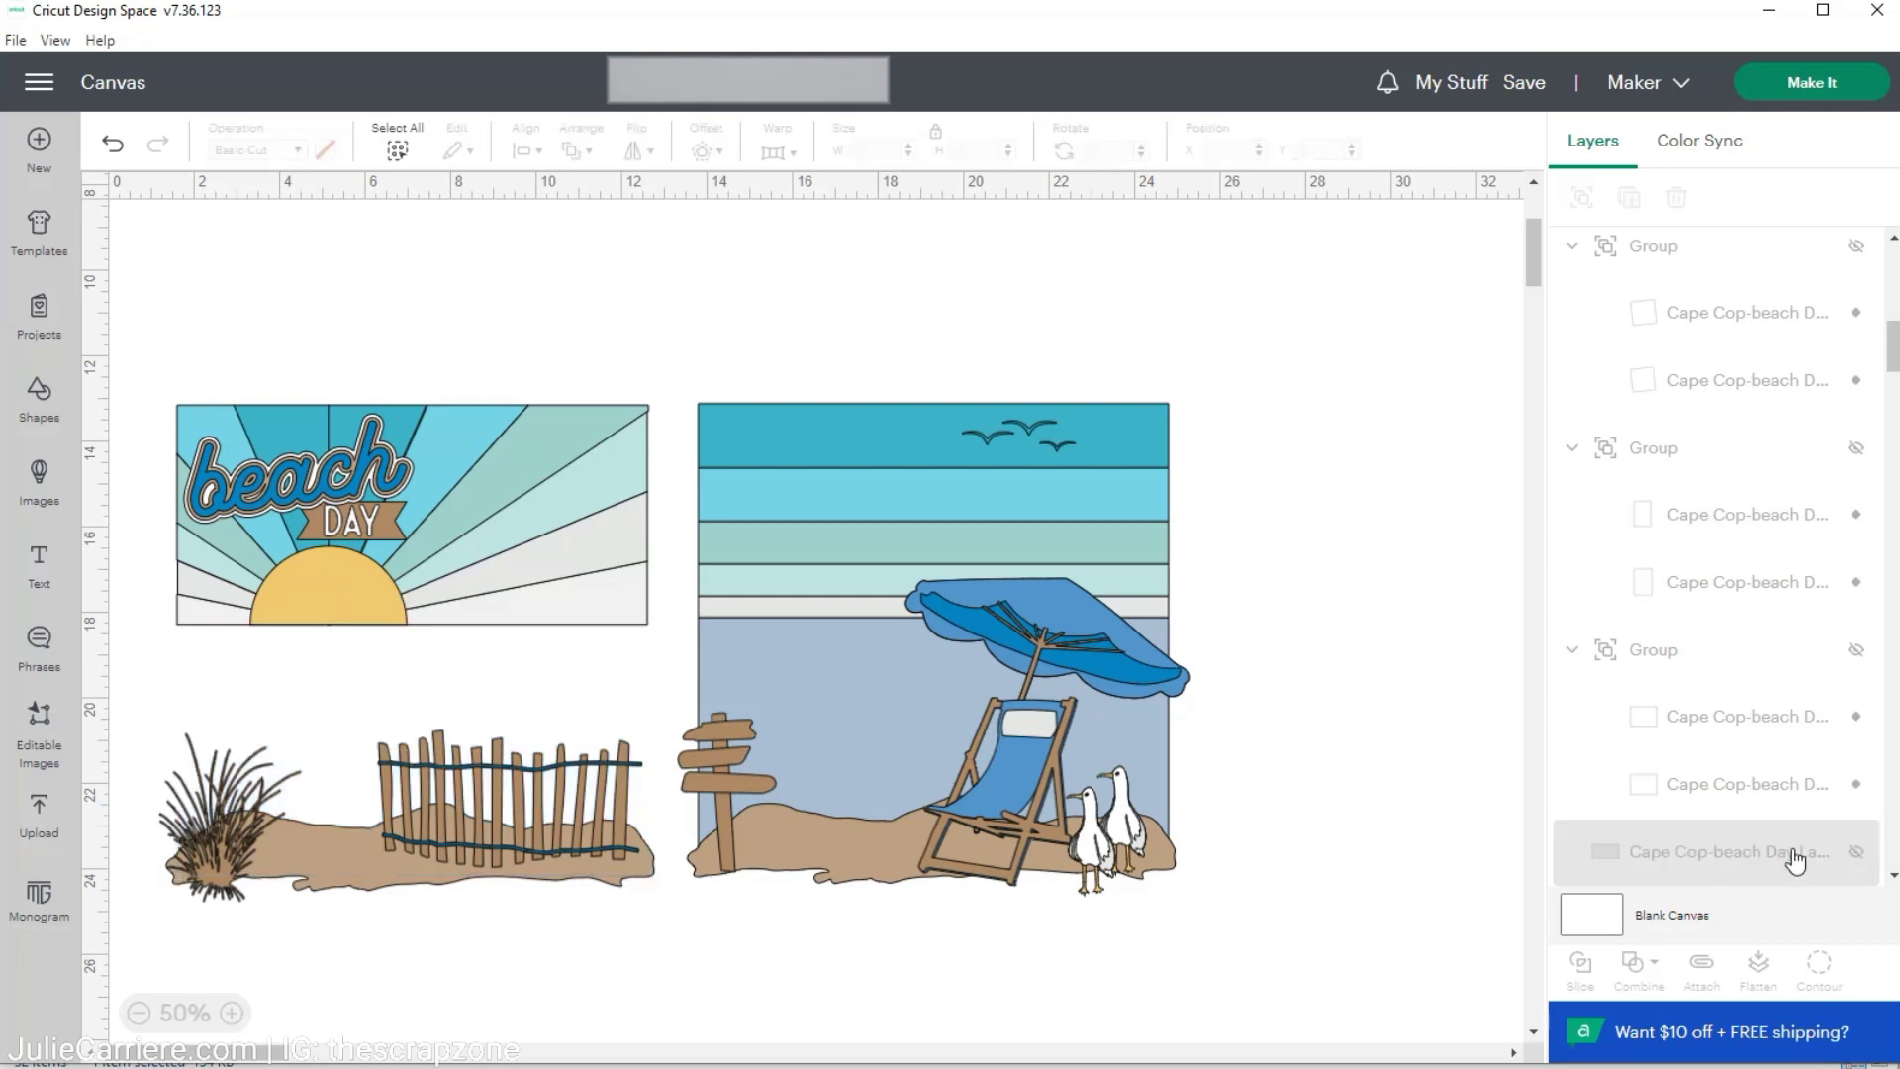
pyautogui.hotkey('ctrl', 'z')
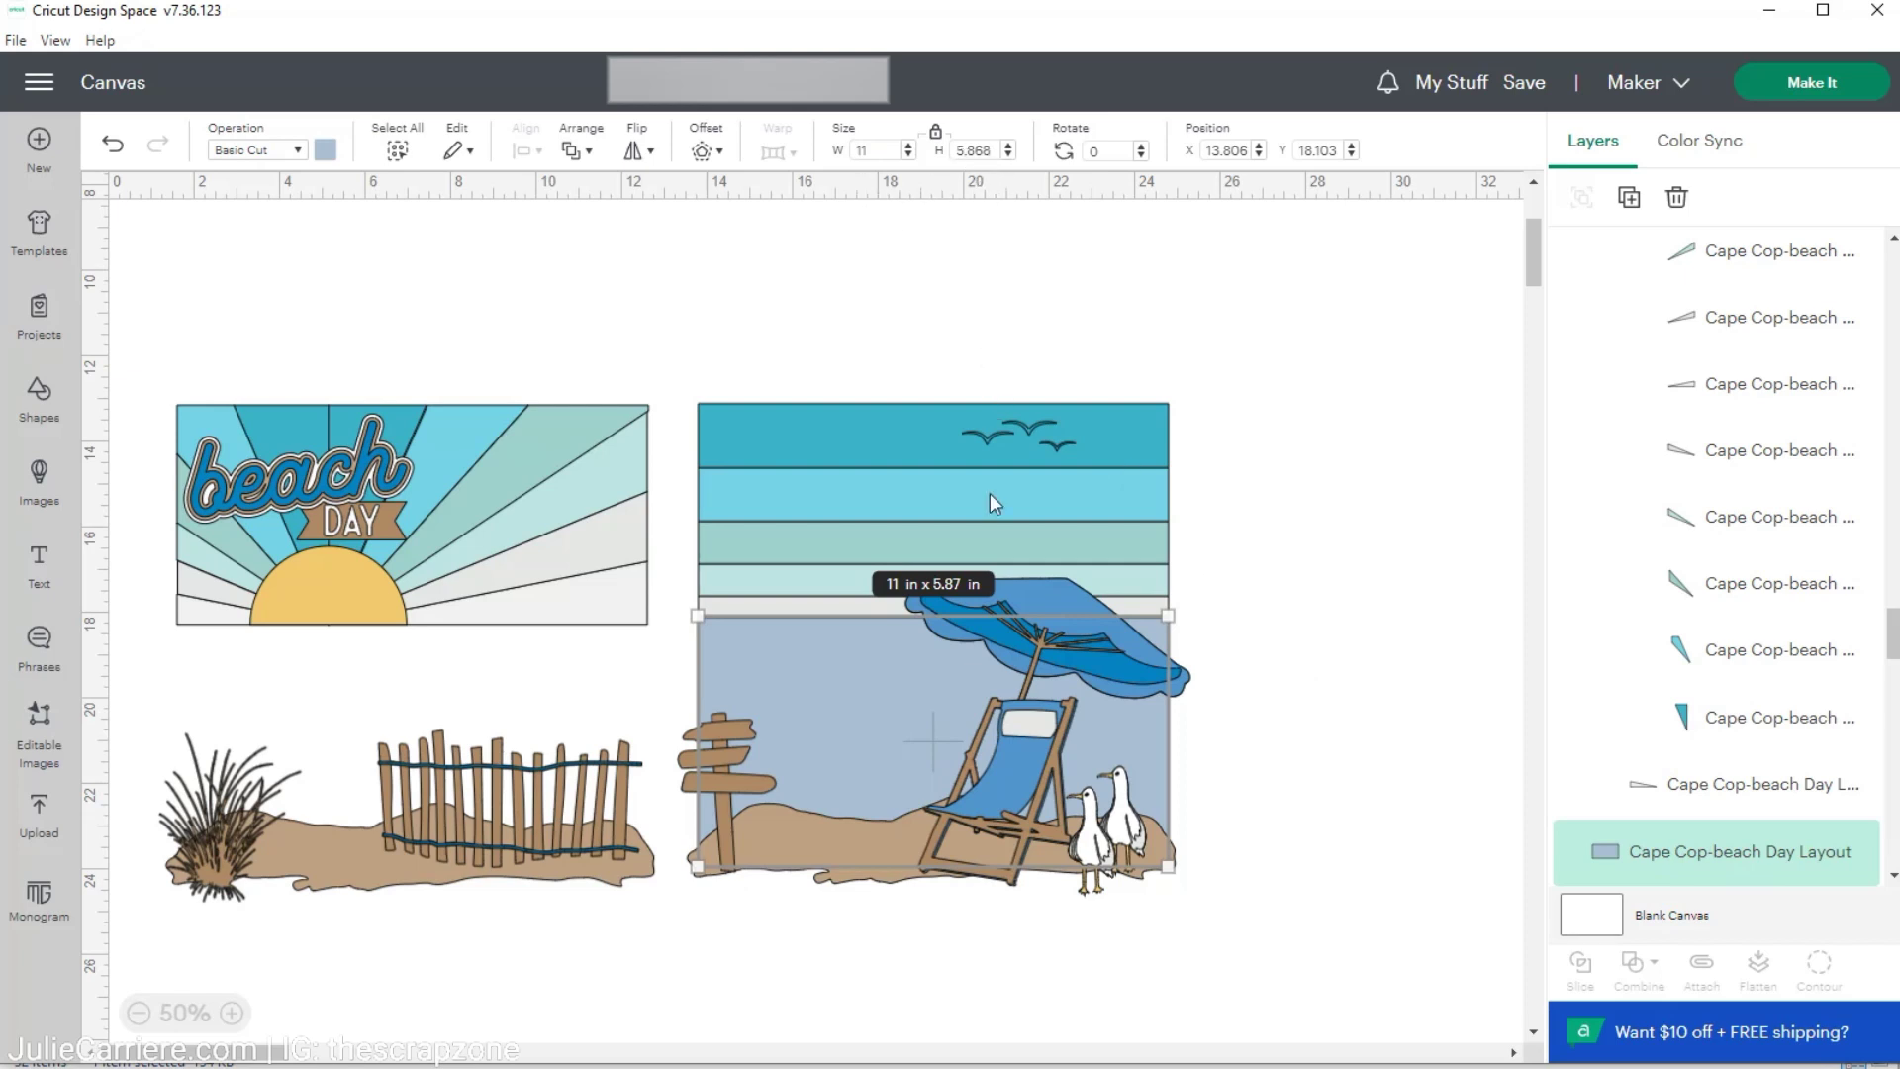
pyautogui.moveTo(1856, 855)
pyautogui.click(1855, 857)
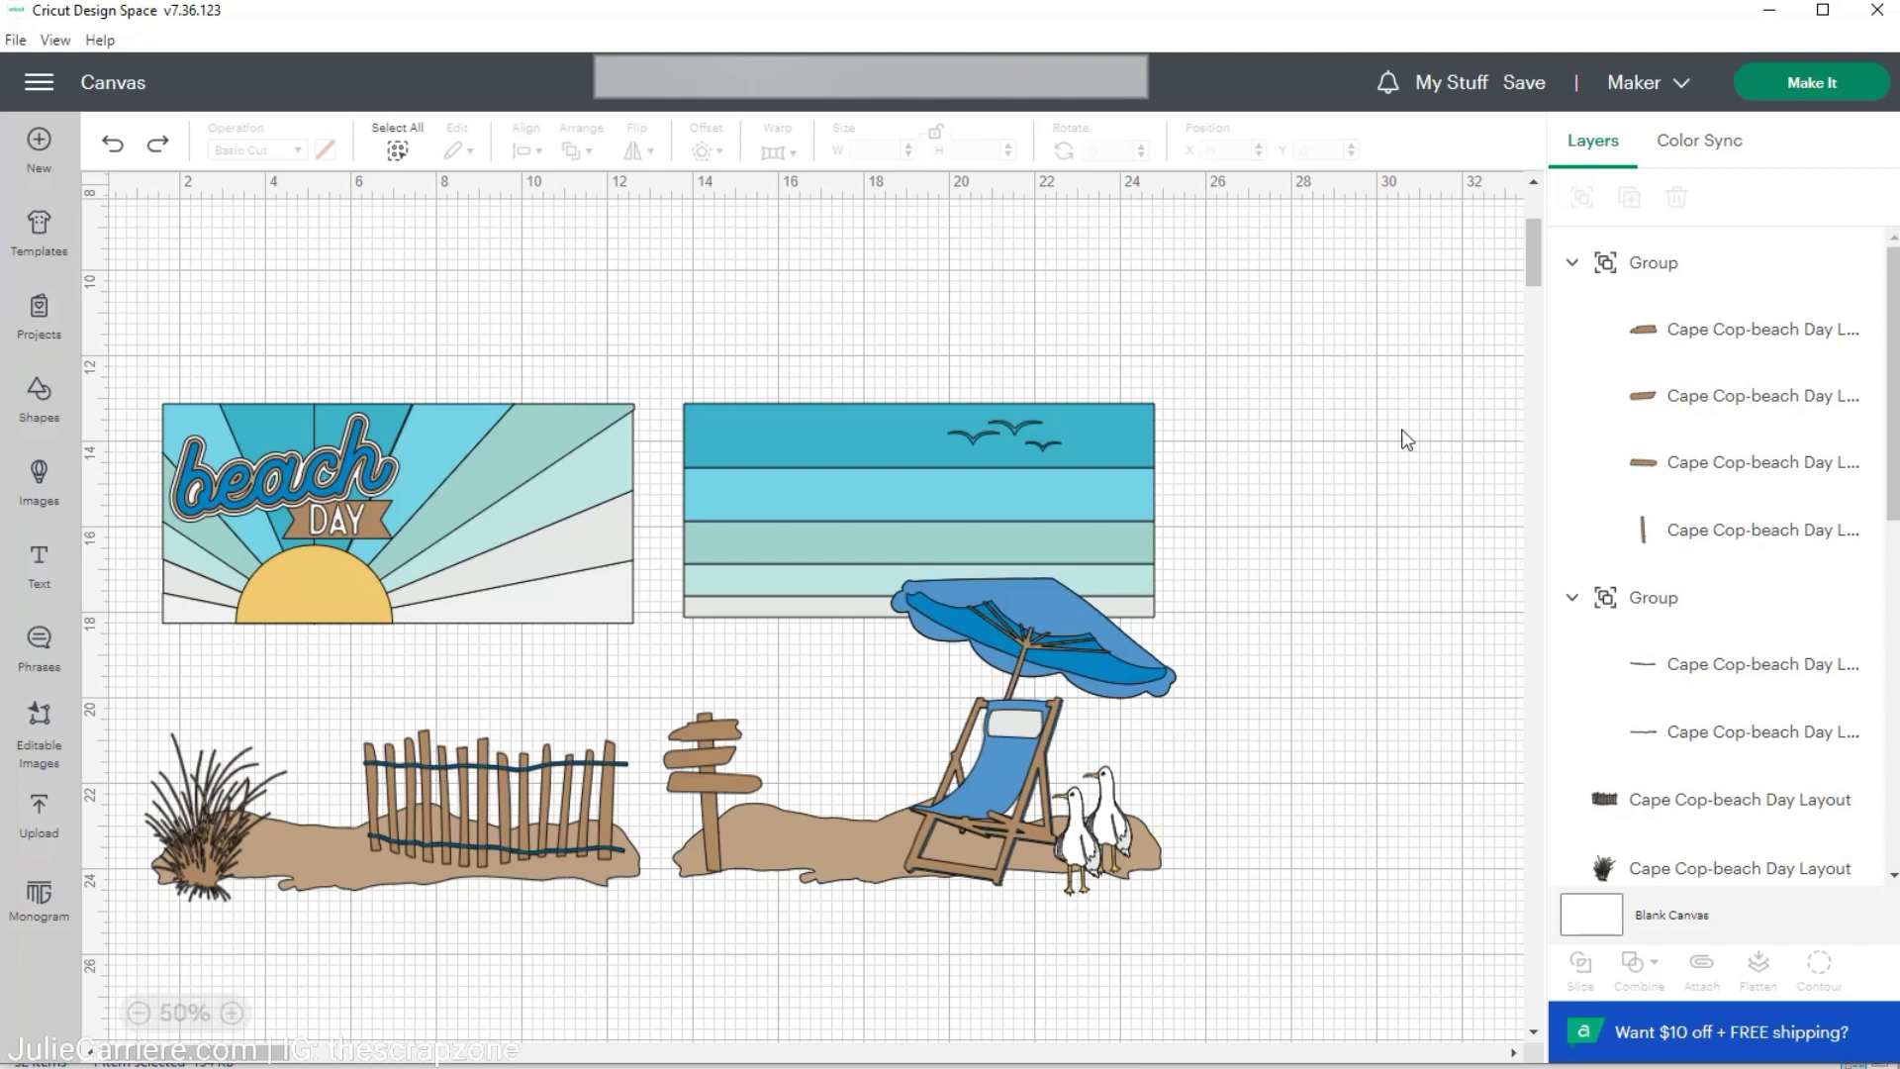
# Send the visible pieces to mat preparation and look through the list of mats
pyautogui.click(1816, 85)
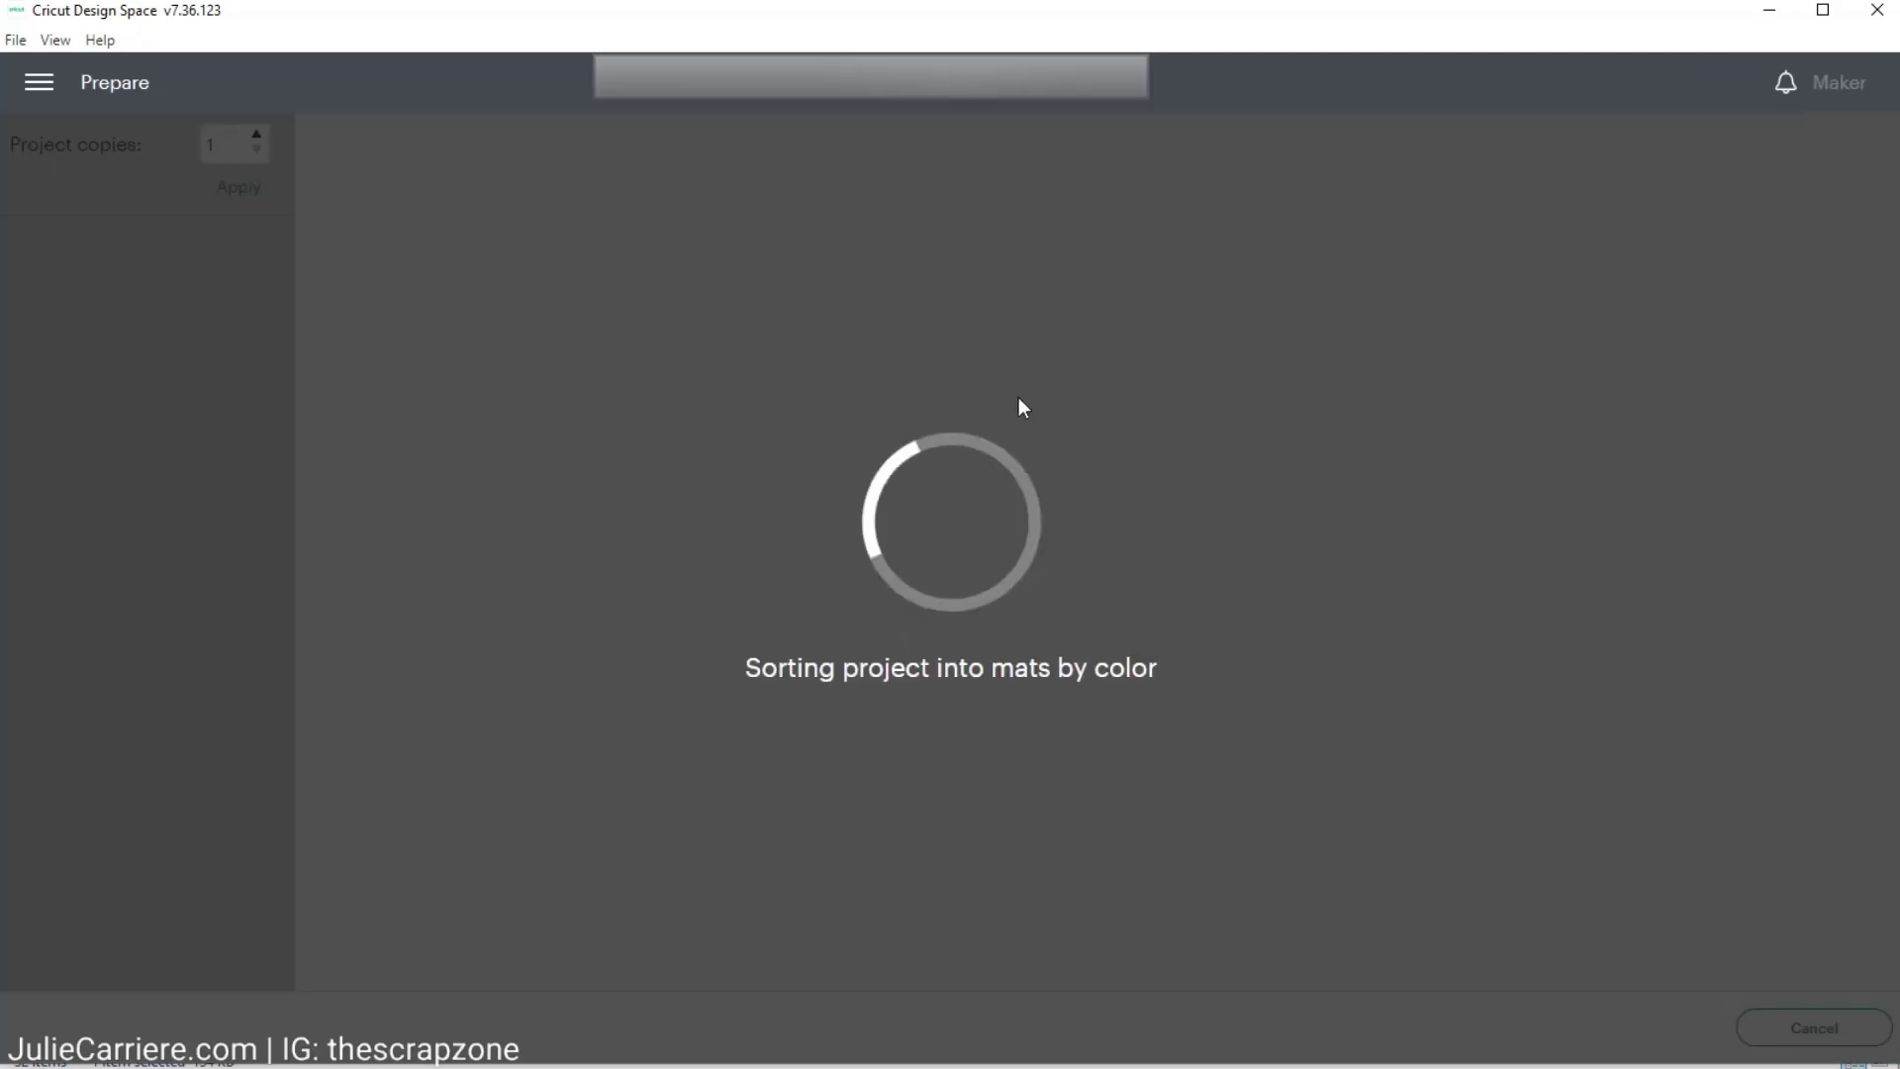
pyautogui.scroll(-10, 154, 485)
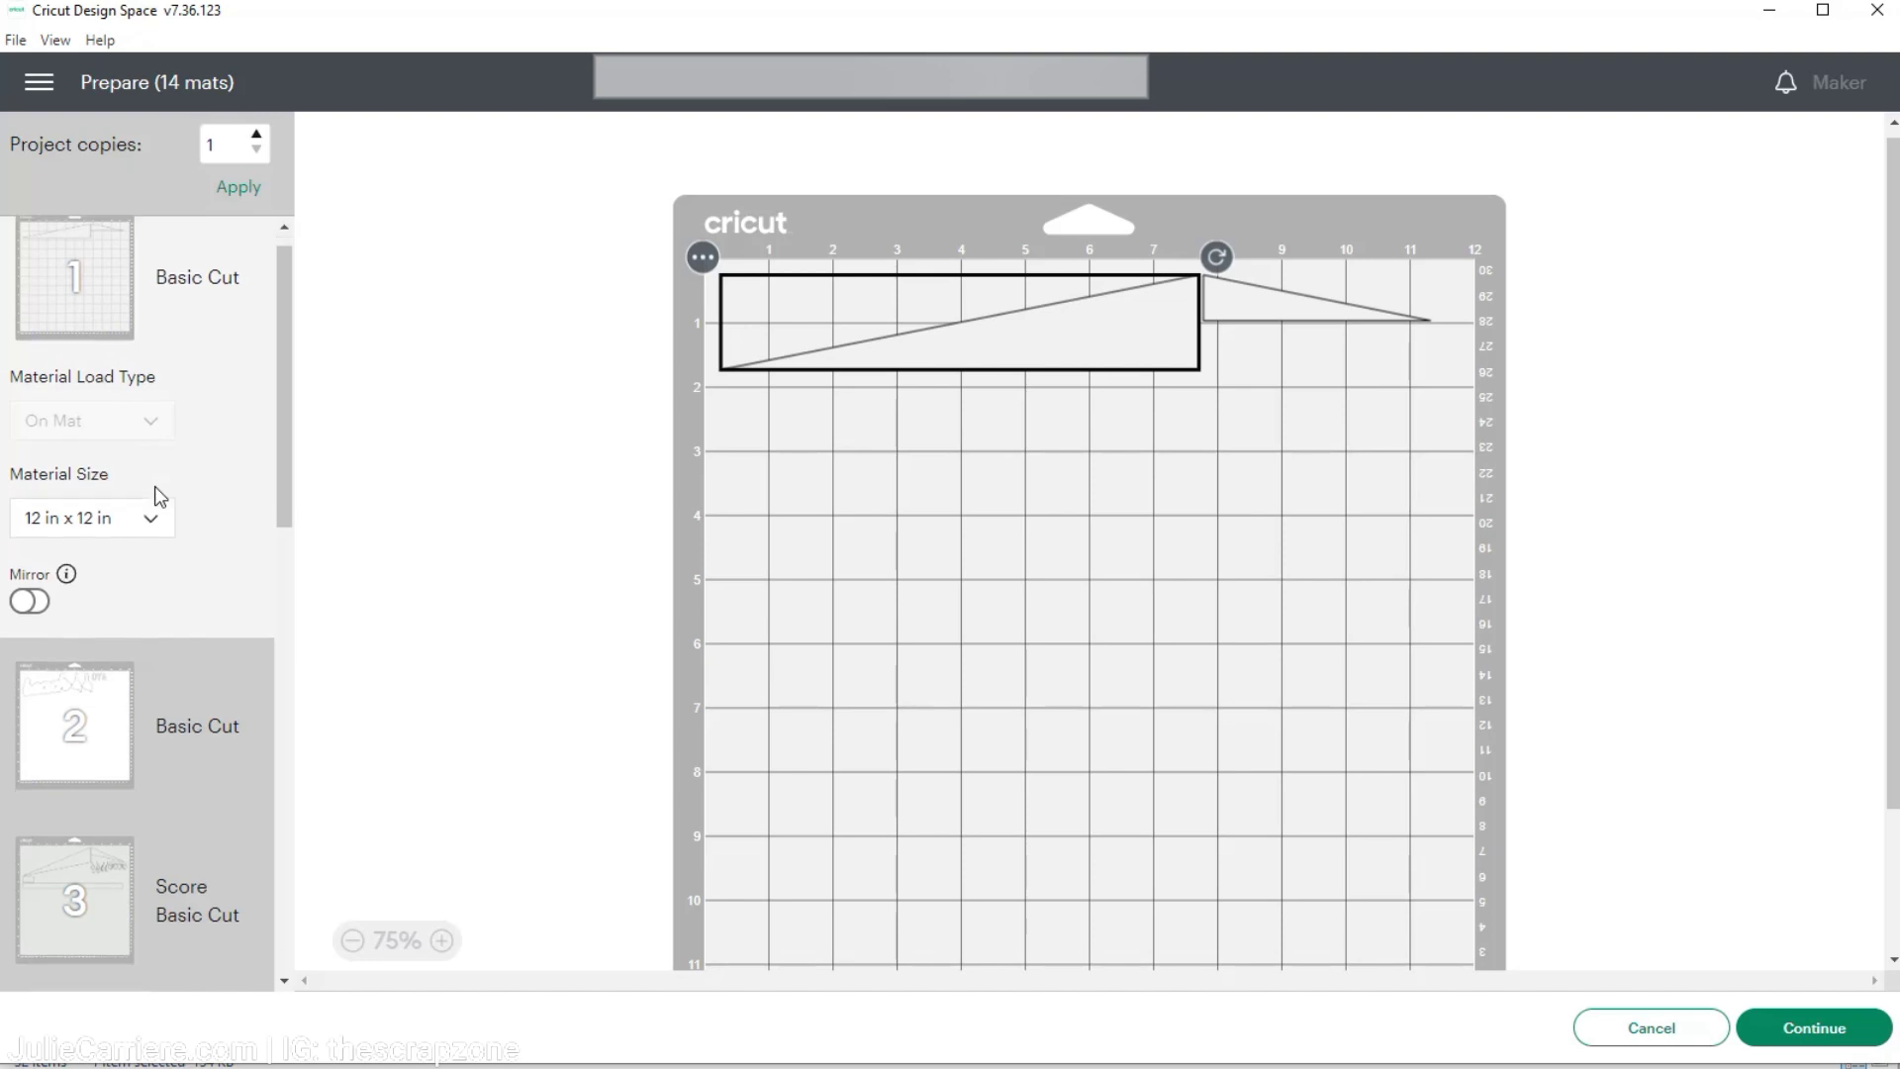
pyautogui.scroll(-8, 154, 487)
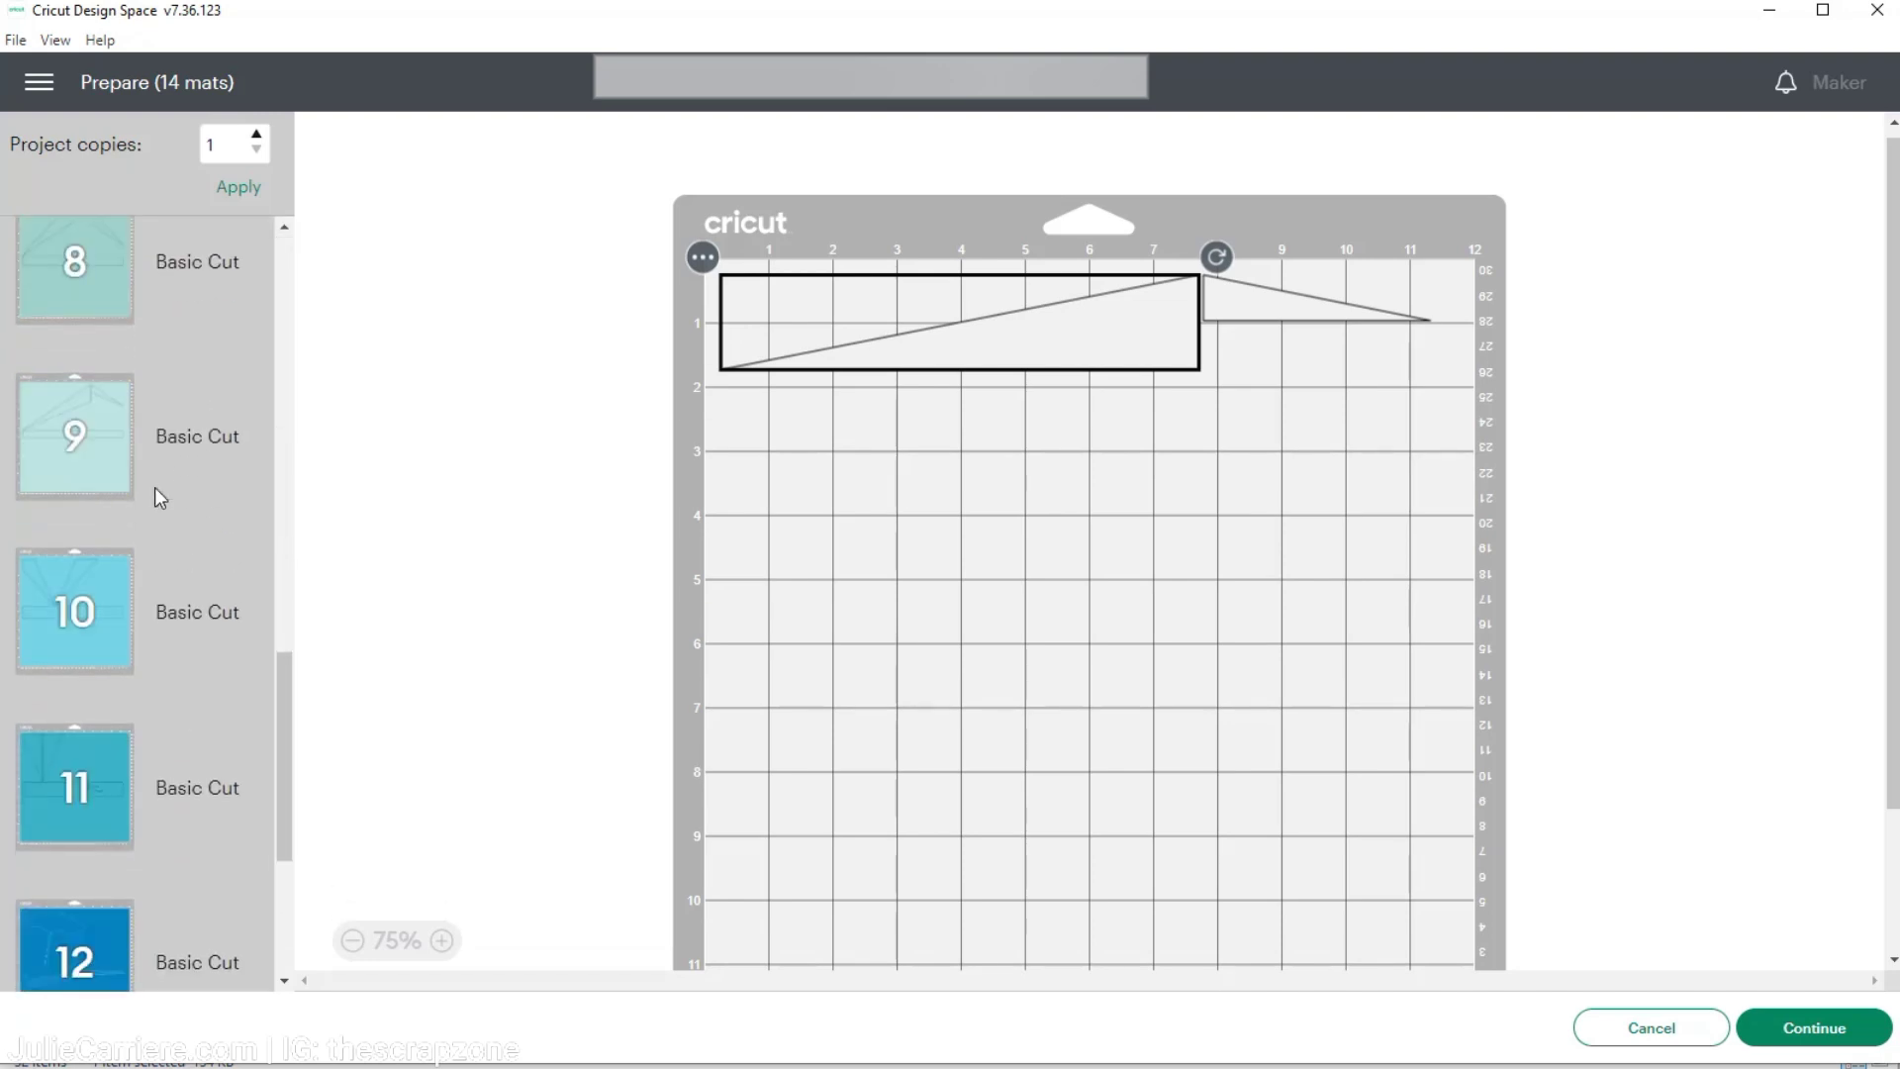
pyautogui.scroll(7, 155, 491)
pyautogui.scroll(11, 154, 488)
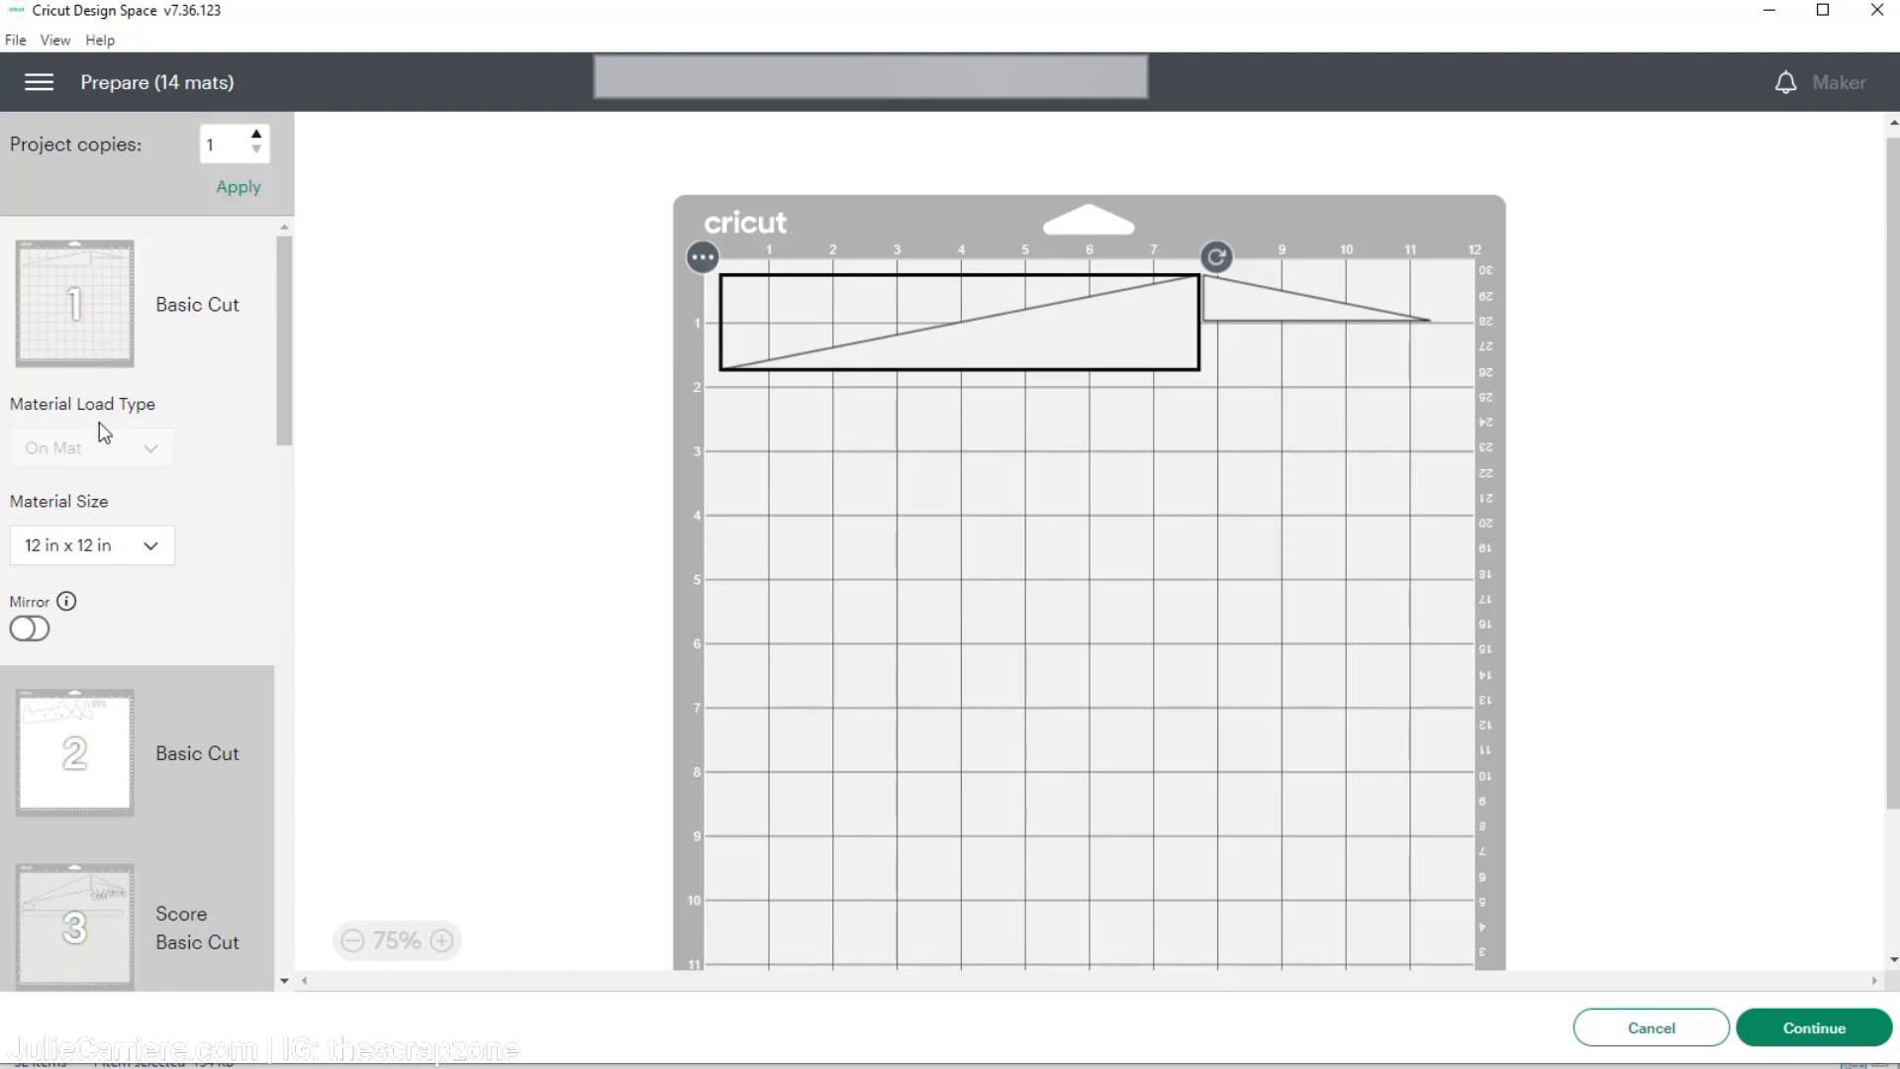
pyautogui.scroll(-1, 105, 348)
pyautogui.scroll(-2, 105, 348)
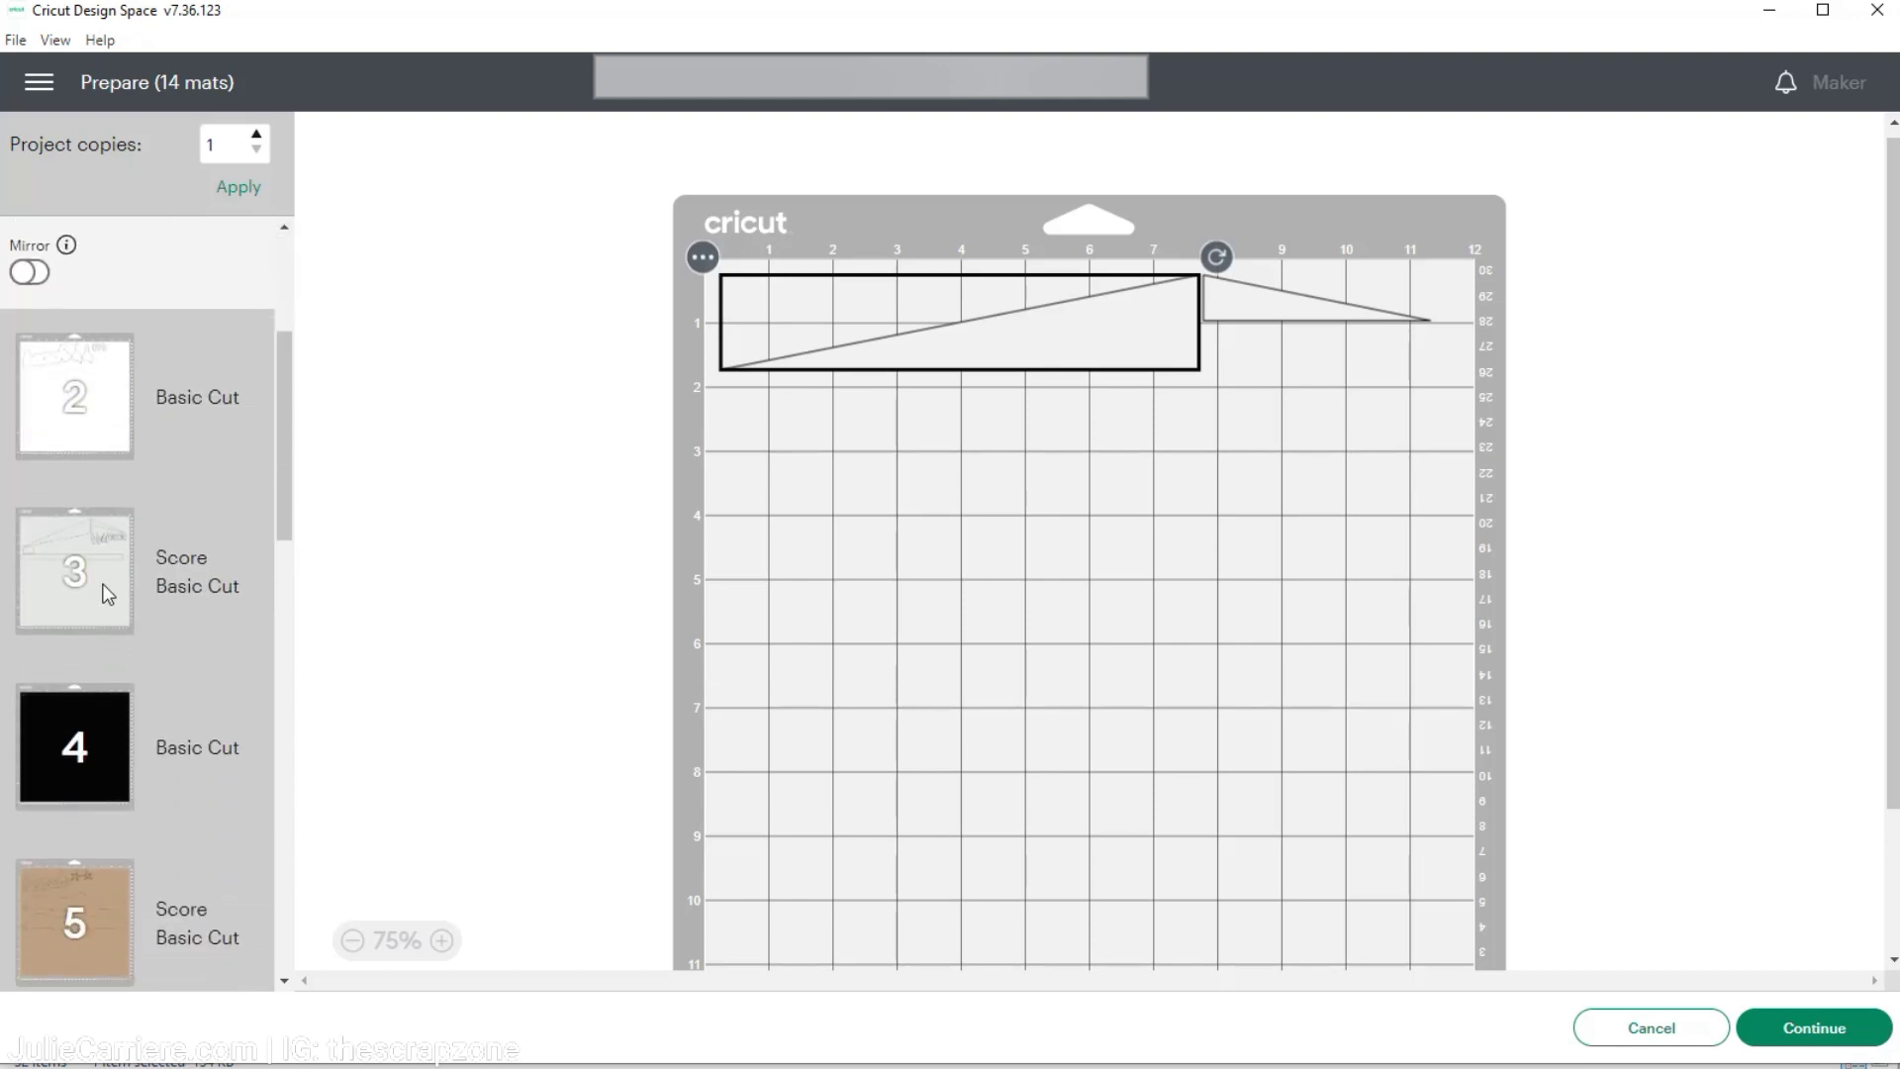
# Preview the score and cut pieces on mat 3, and return to the pieces on mat 1
pyautogui.click(109, 592)
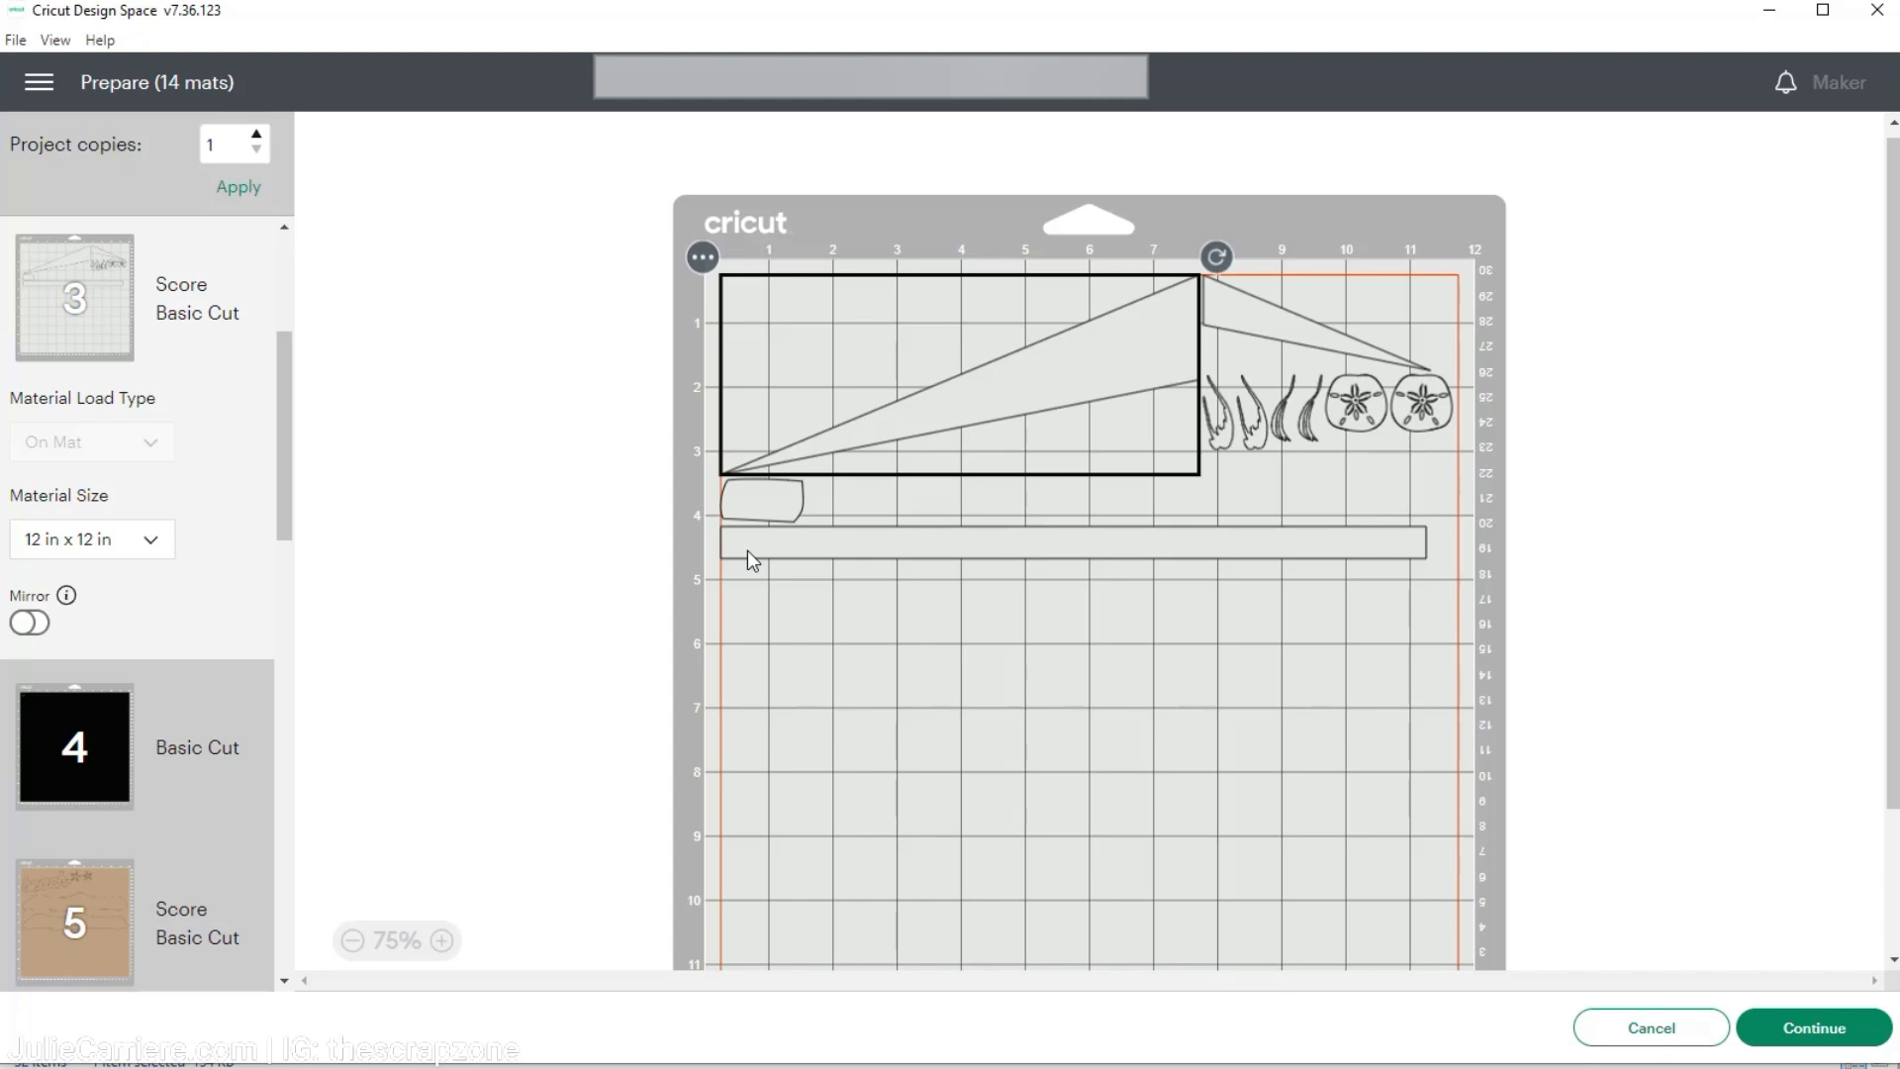
pyautogui.scroll(1, 402, 556)
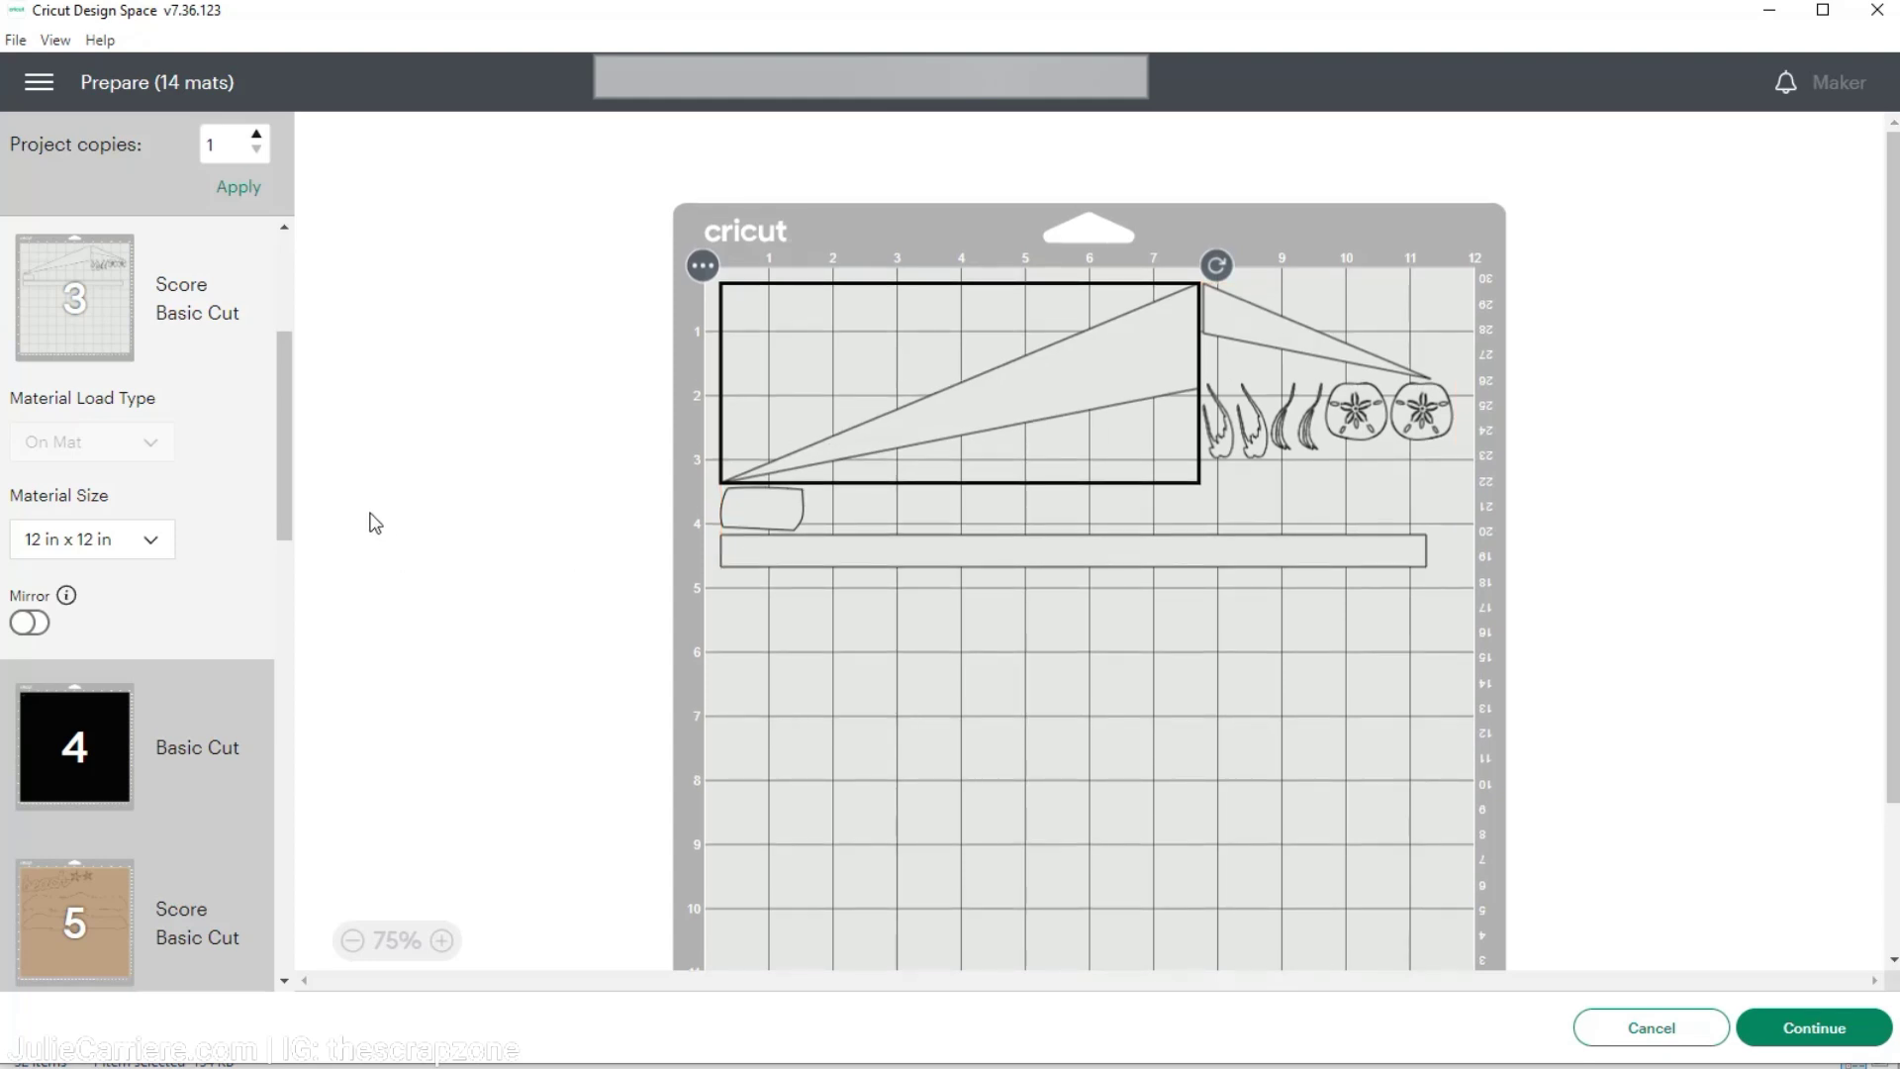
pyautogui.scroll(4, 139, 395)
pyautogui.click(60, 297)
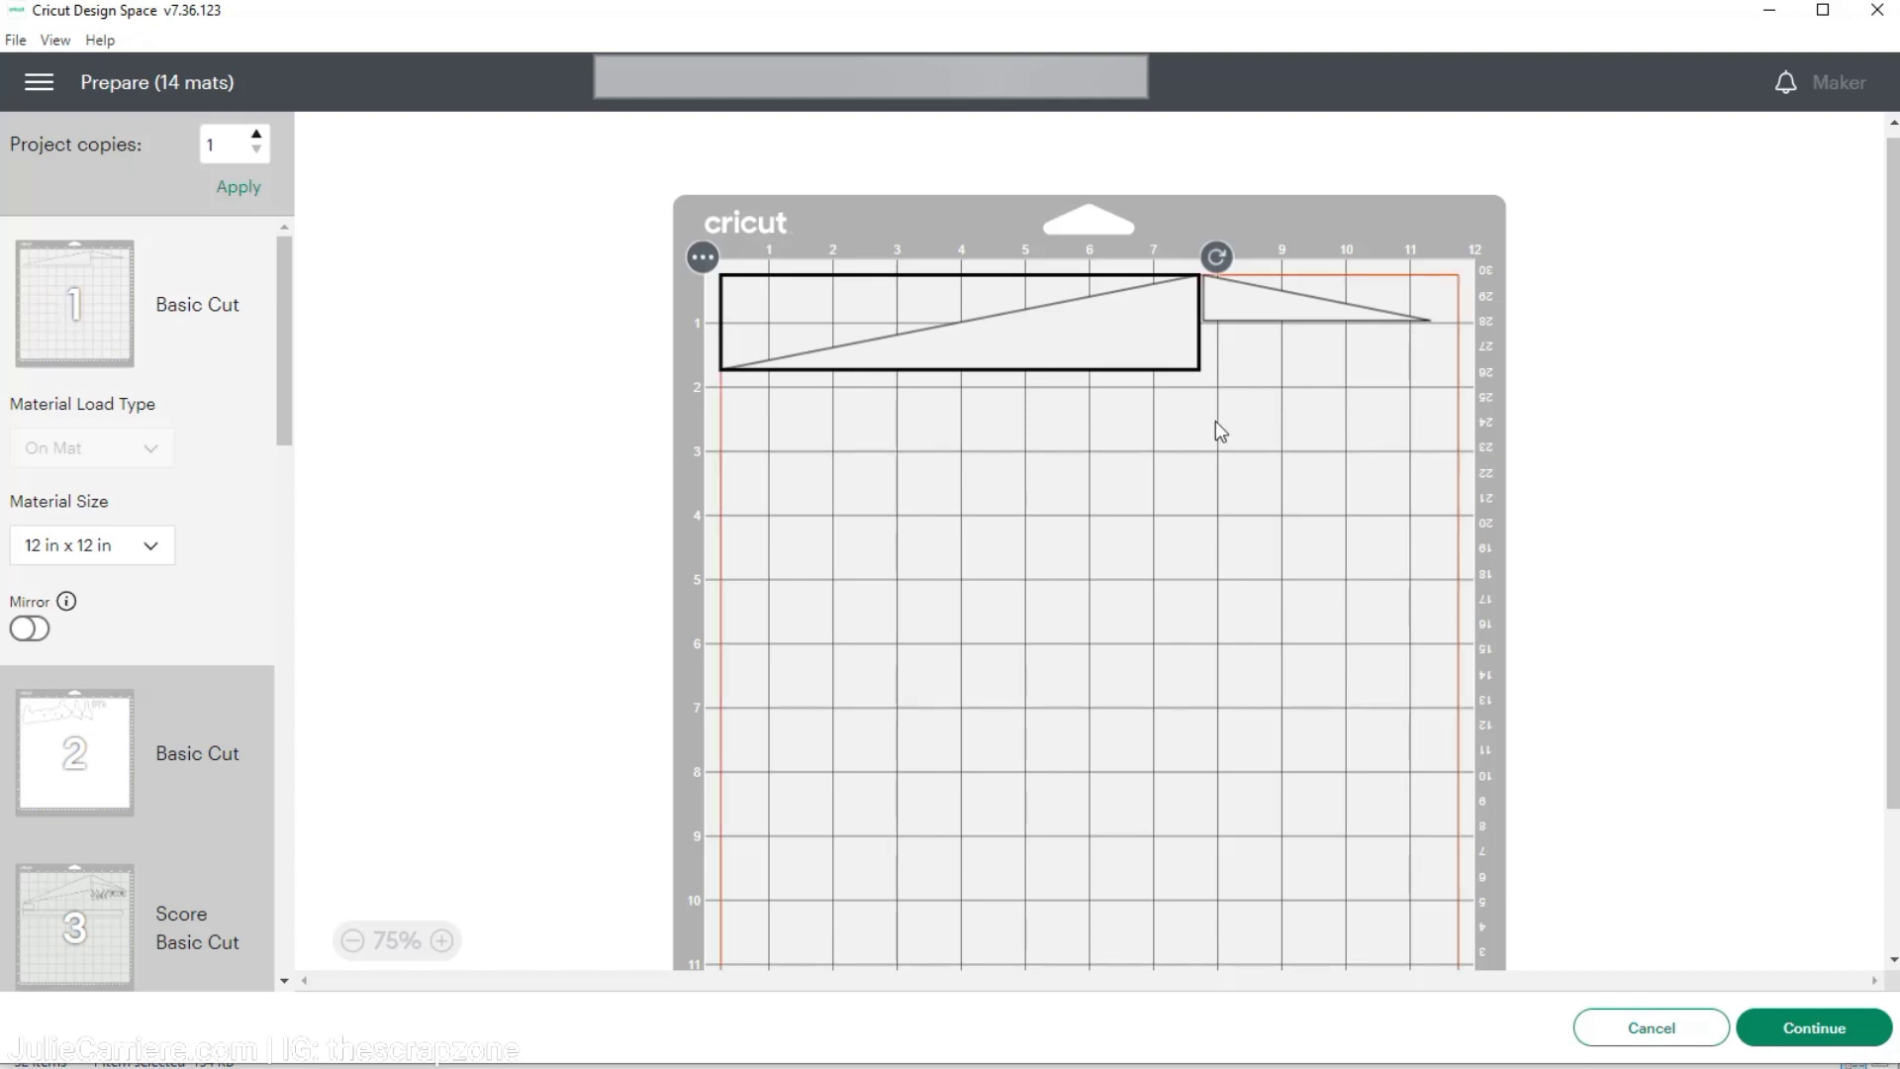
# Preview how the sunburst rays and sky strips are arranged on mats 8 and 9
pyautogui.scroll(-3, 158, 507)
pyautogui.scroll(-6, 146, 512)
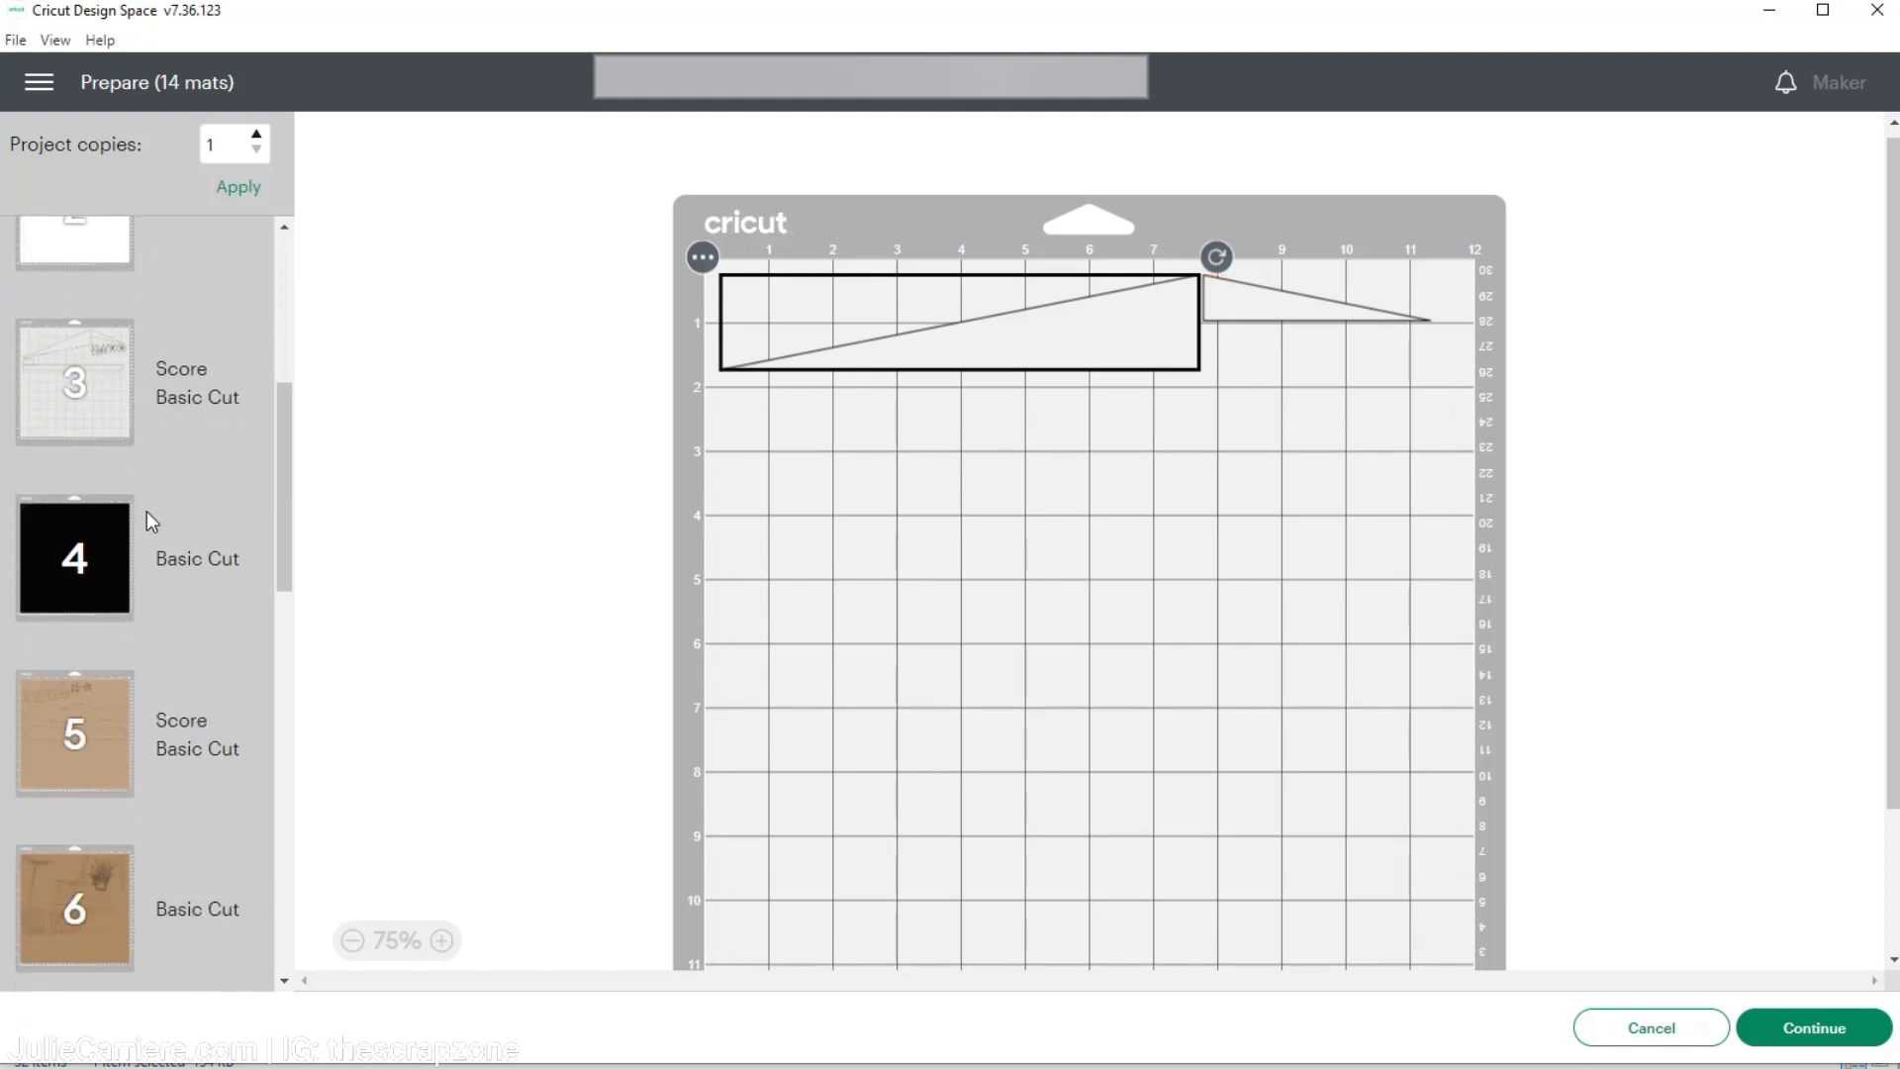
pyautogui.scroll(-3, 147, 511)
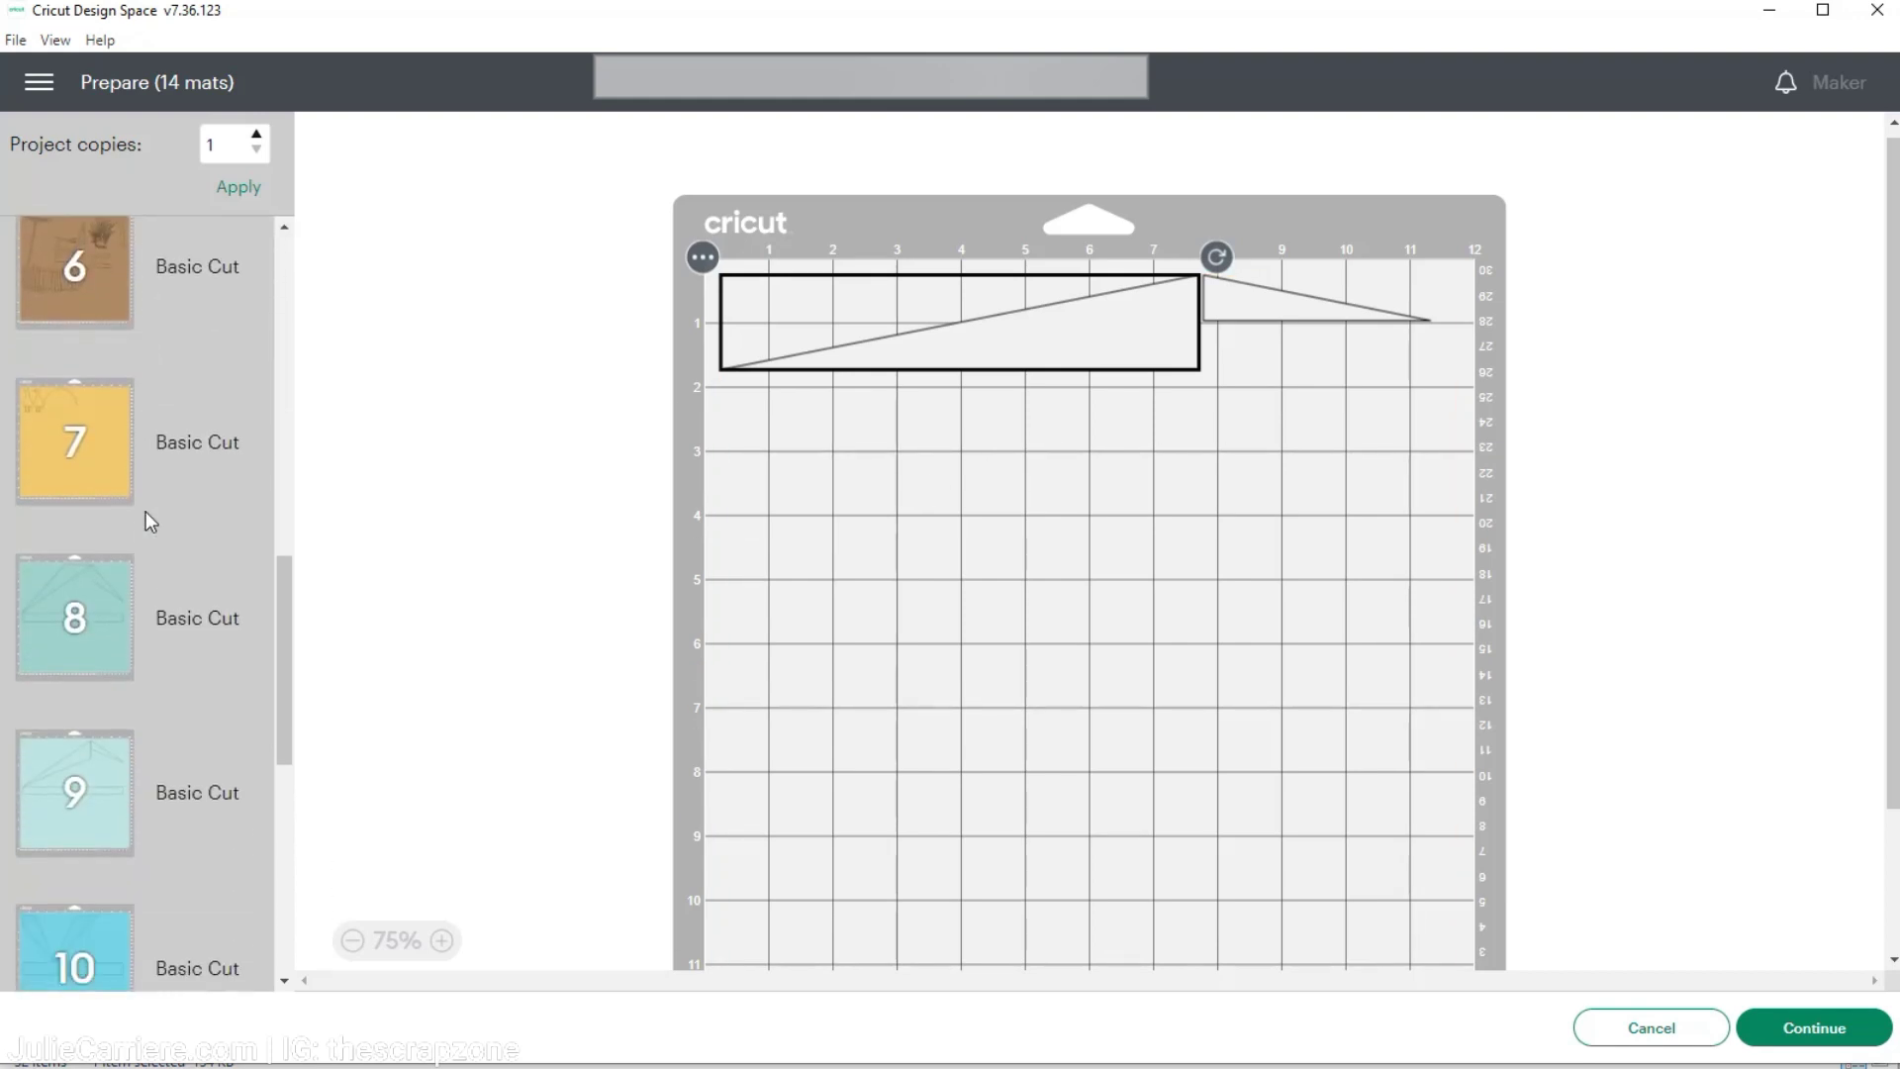
pyautogui.click(59, 501)
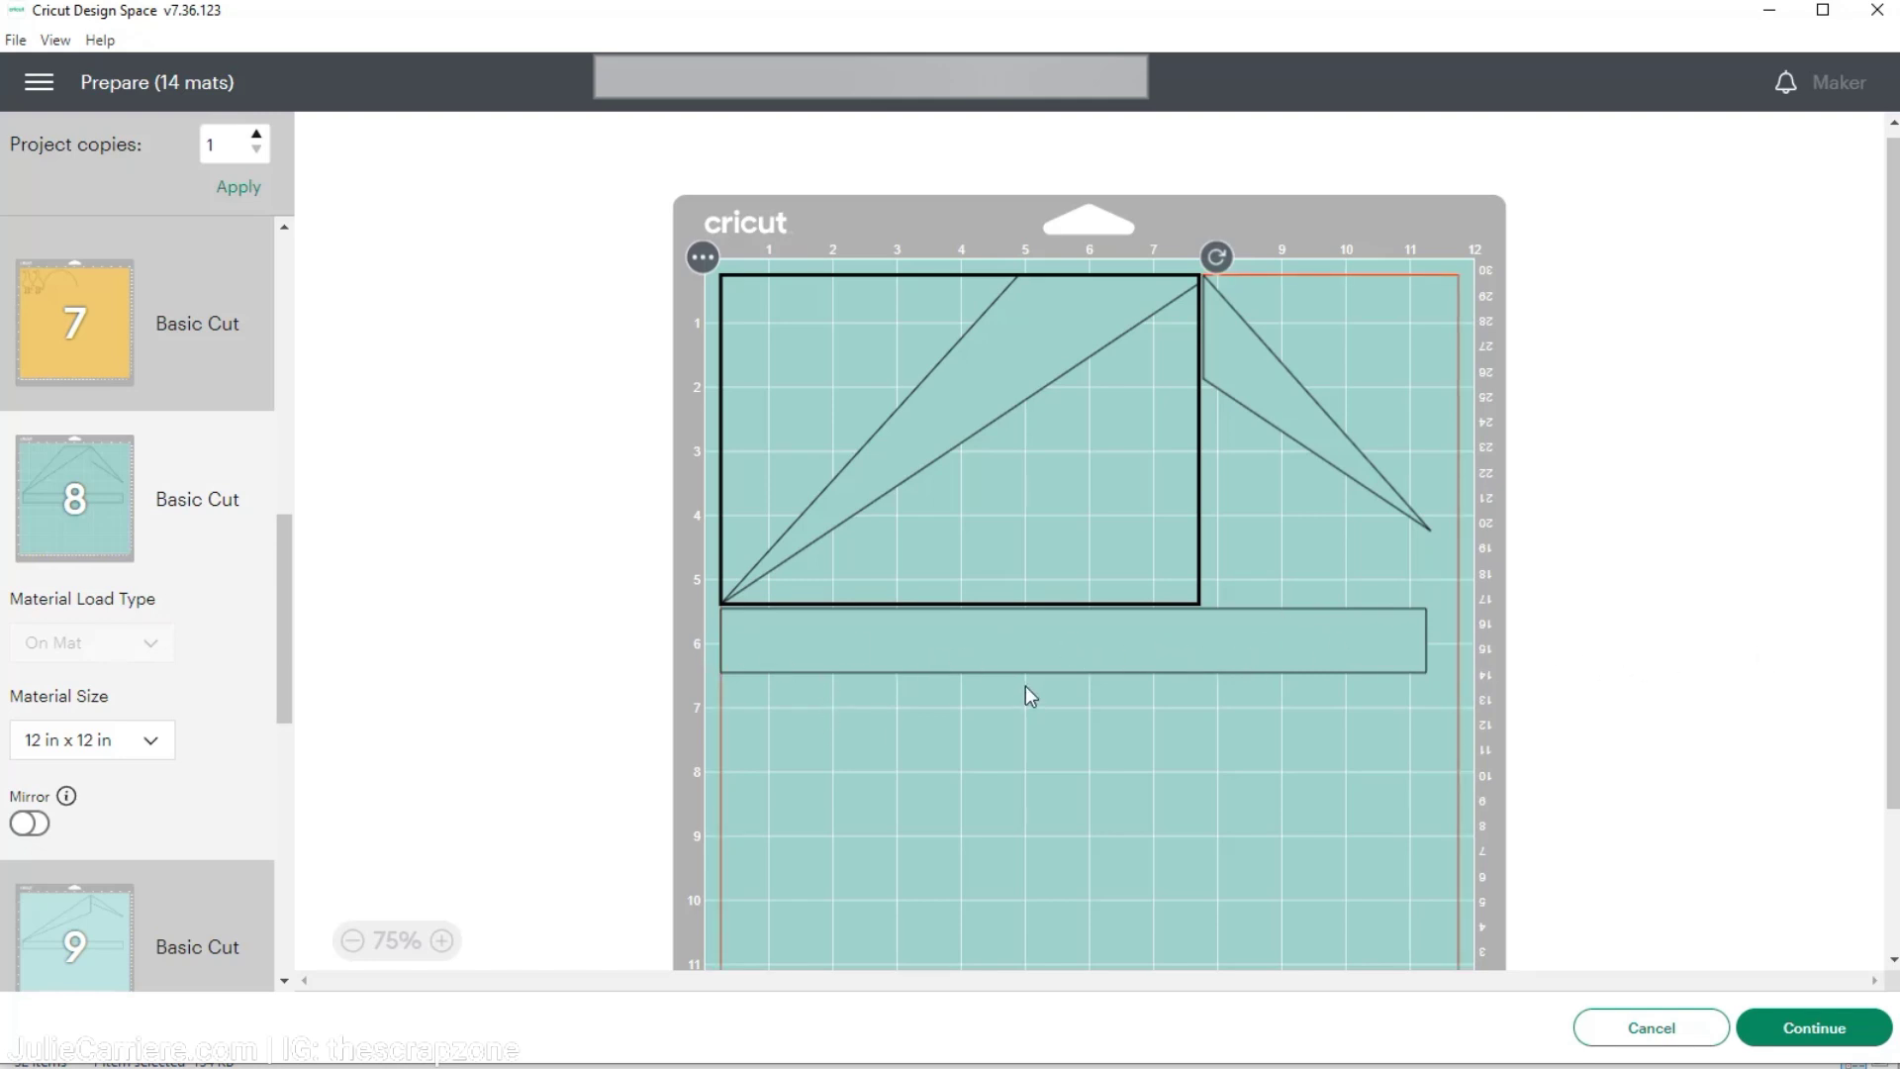
pyautogui.scroll(-1, 693, 632)
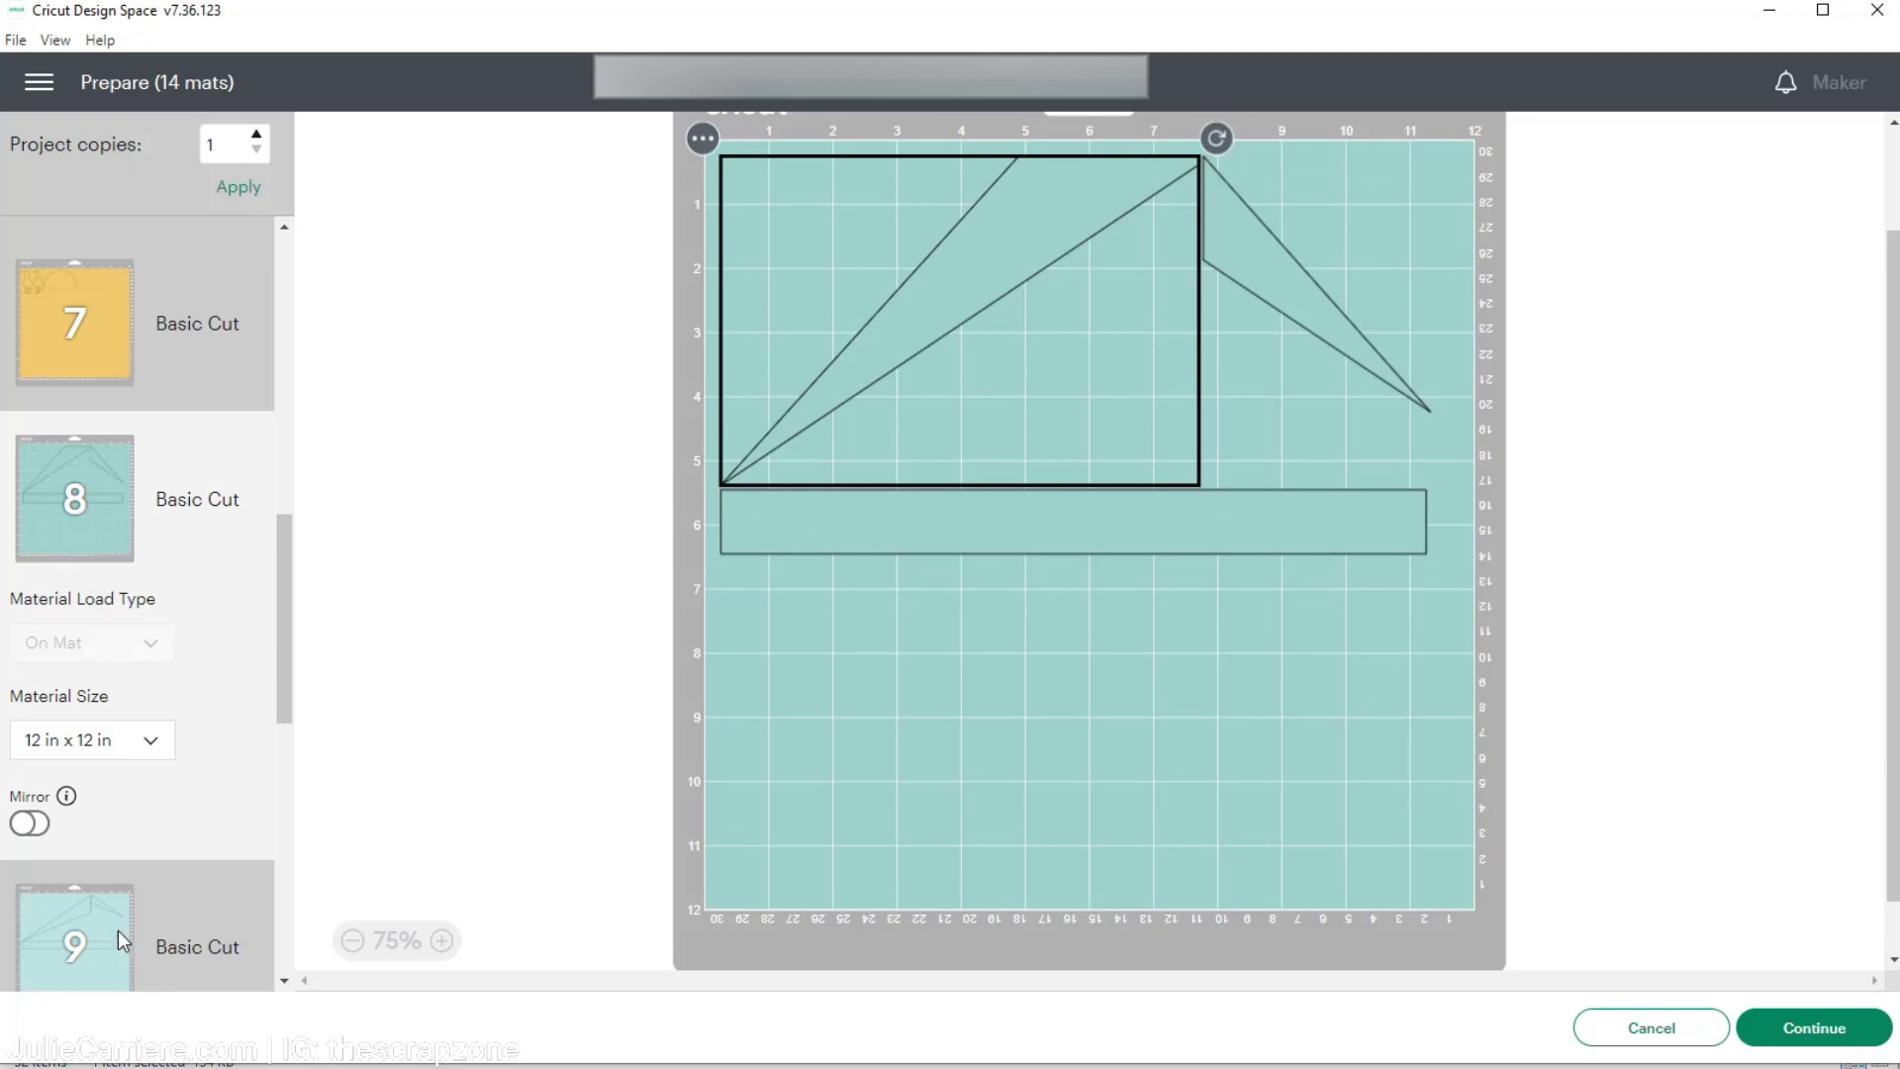
pyautogui.click(117, 952)
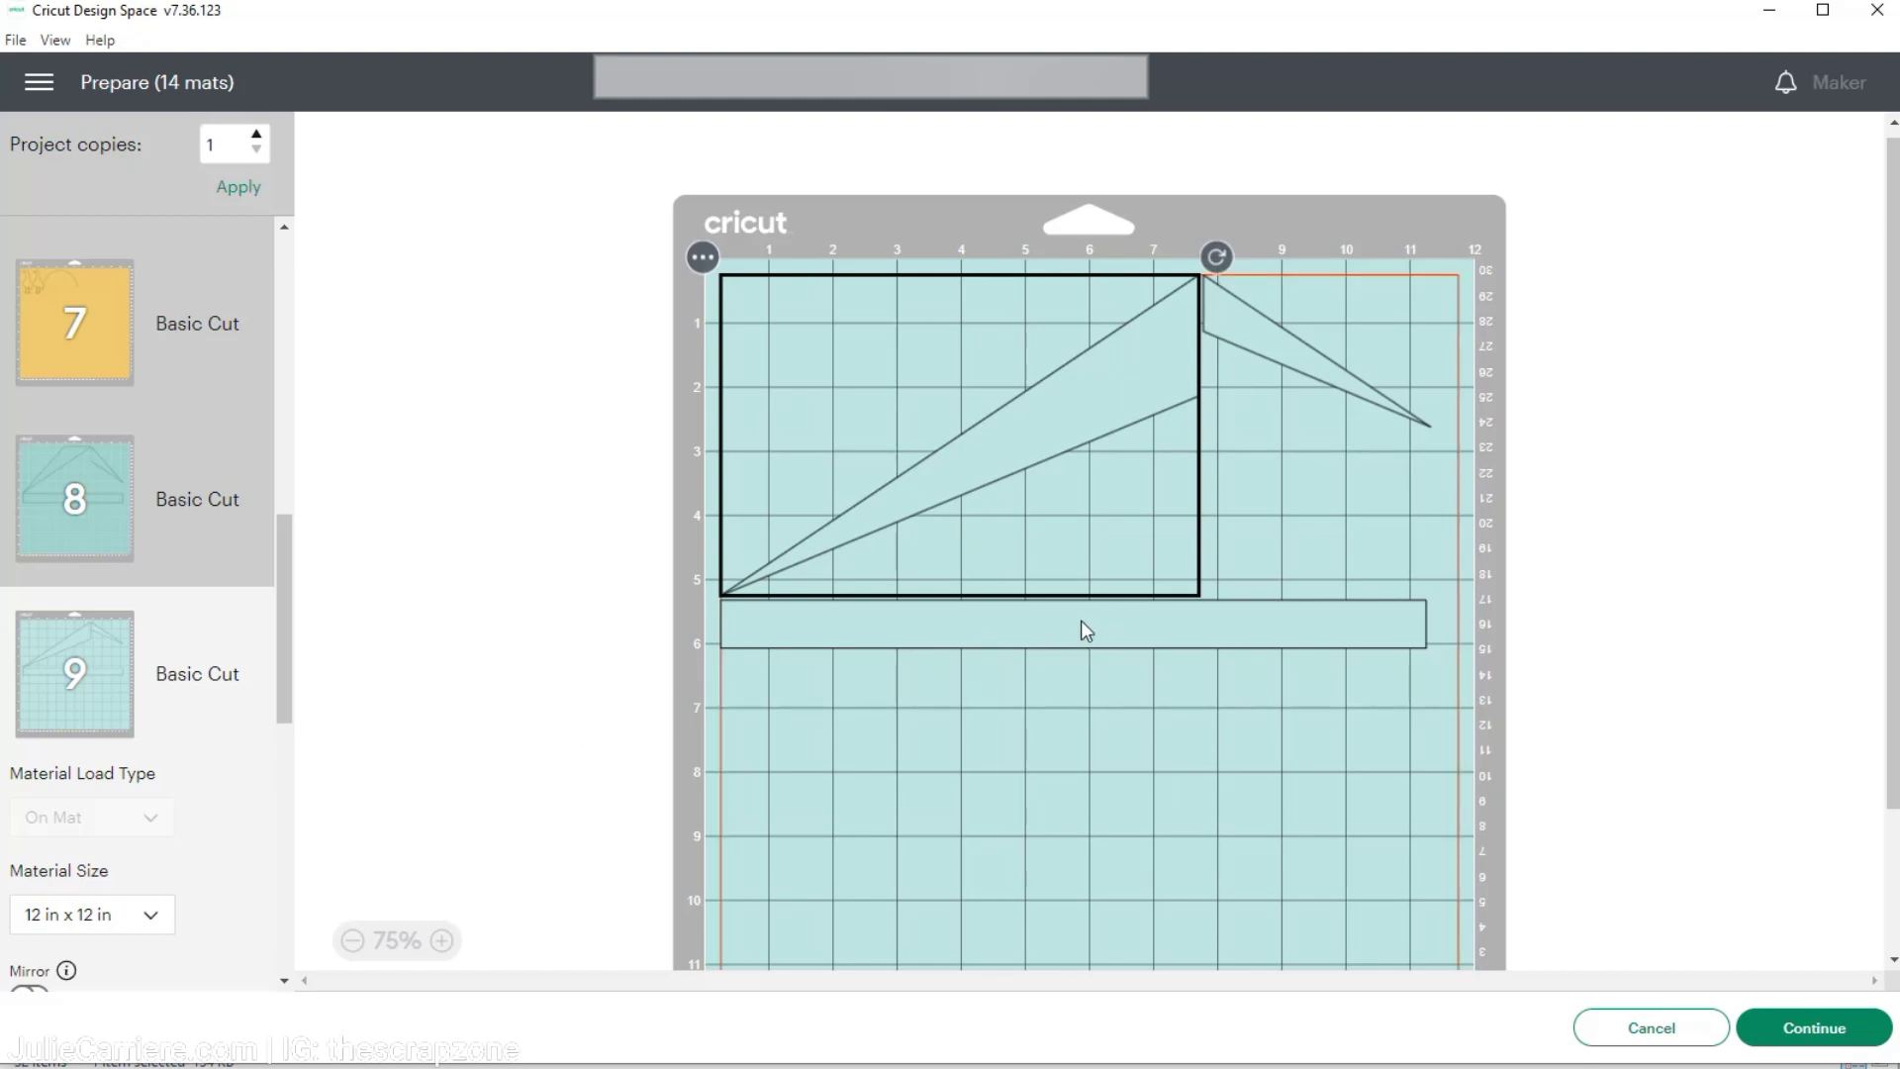
# Preview the arrangement of the blue sky pieces on mats 10 and 11
pyautogui.scroll(-1, 126, 643)
pyautogui.scroll(-5, 129, 628)
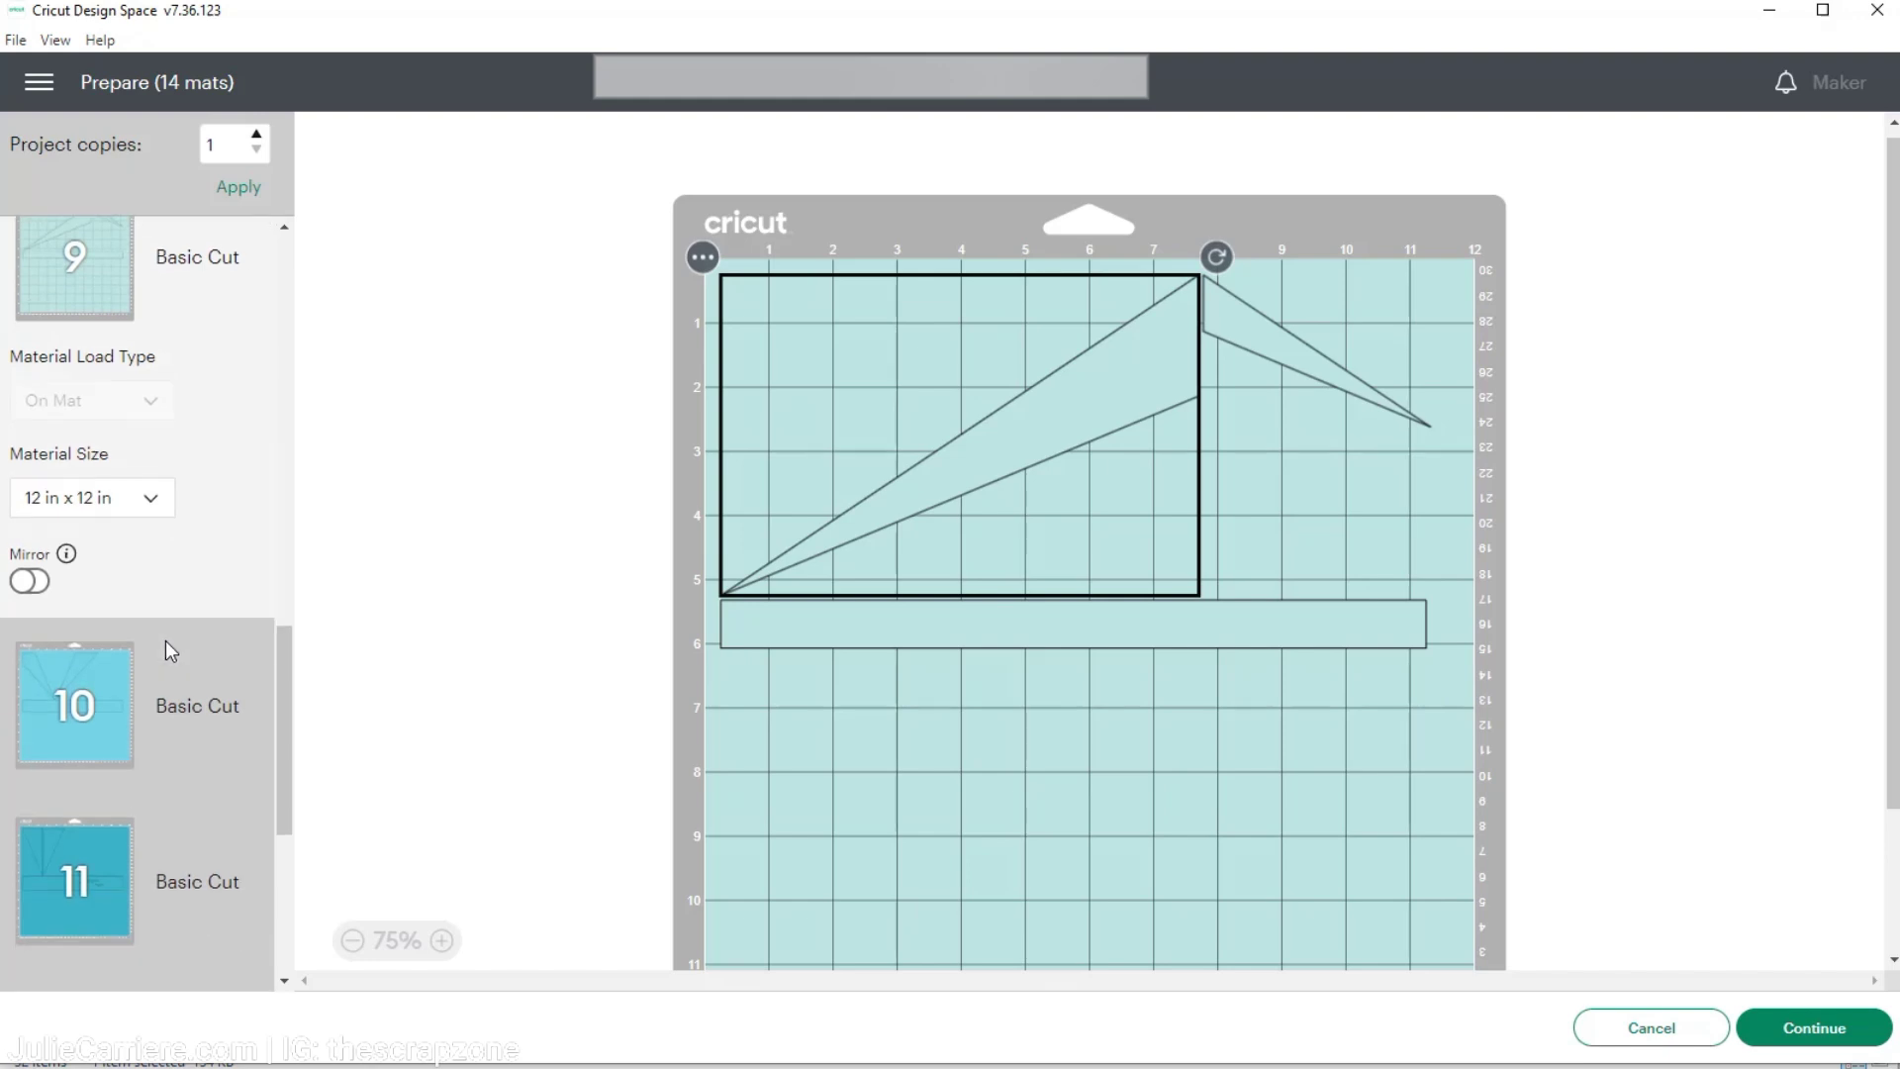
pyautogui.click(71, 544)
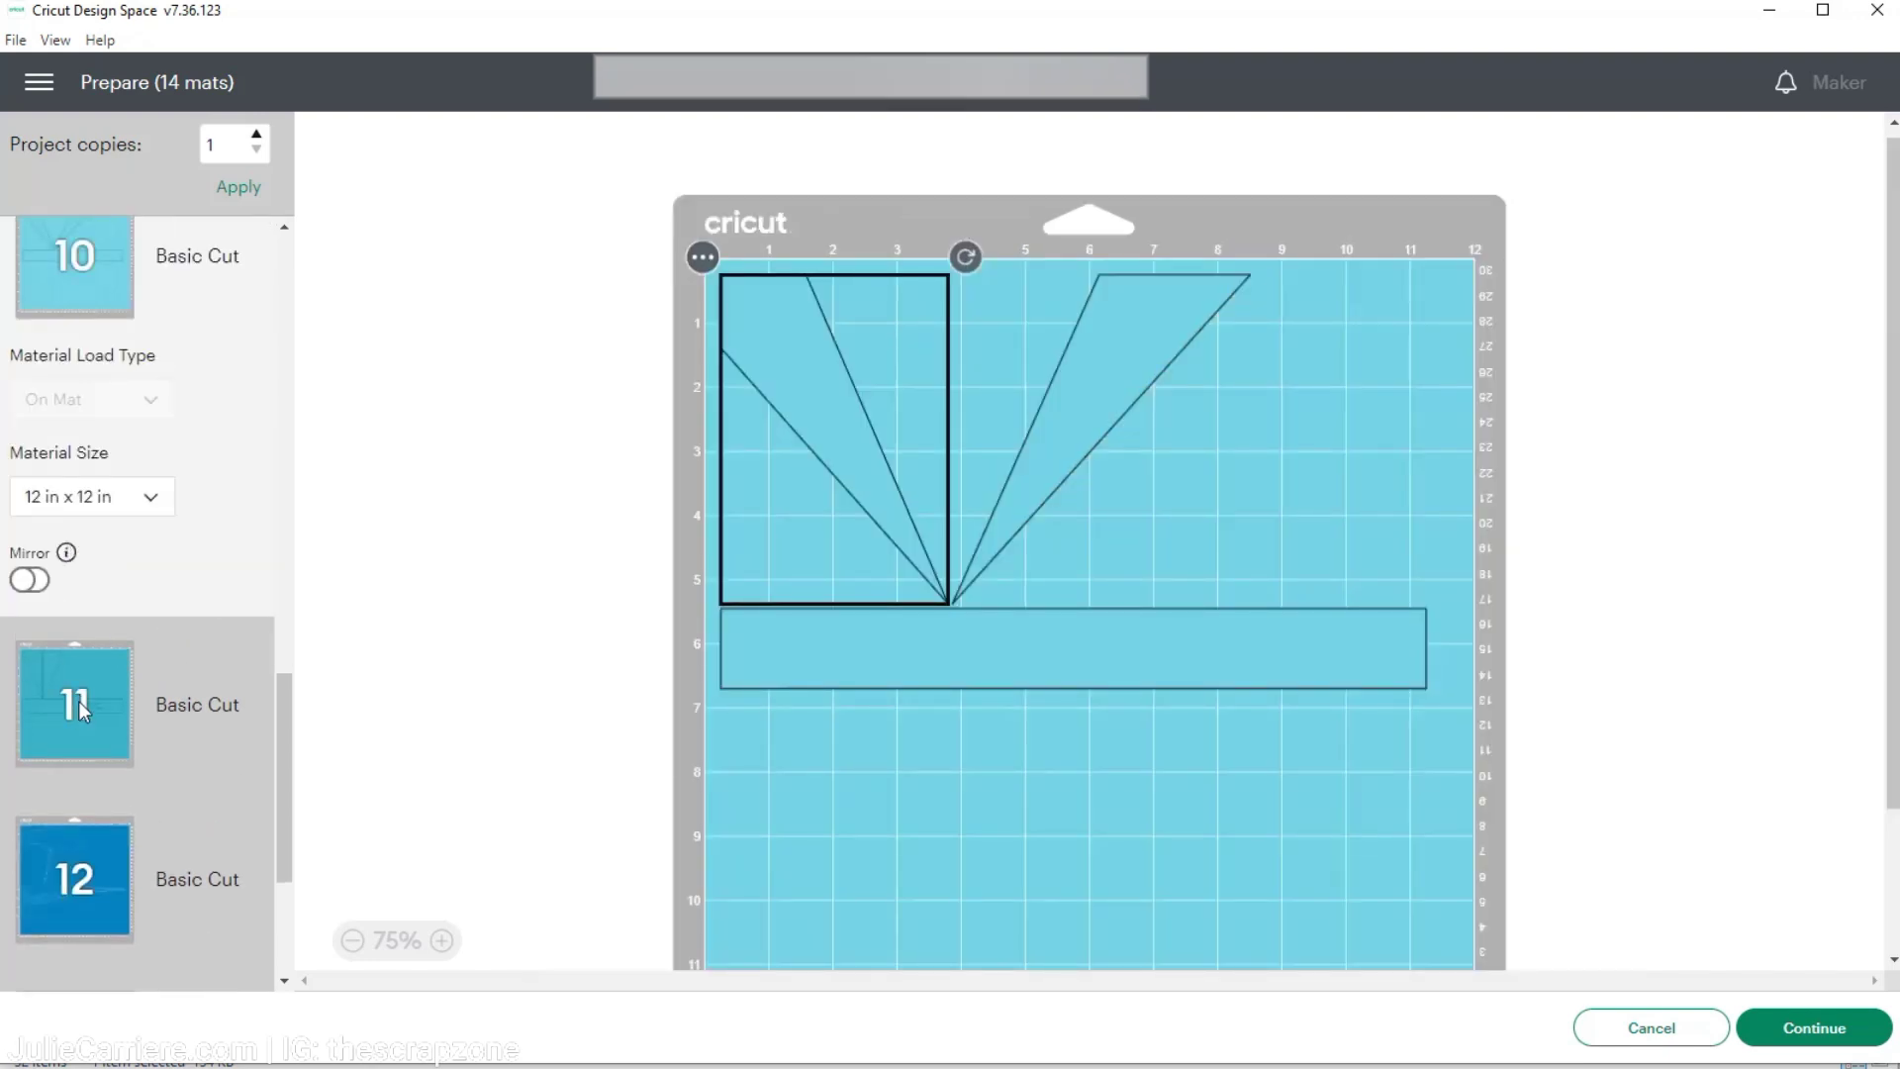
pyautogui.click(79, 700)
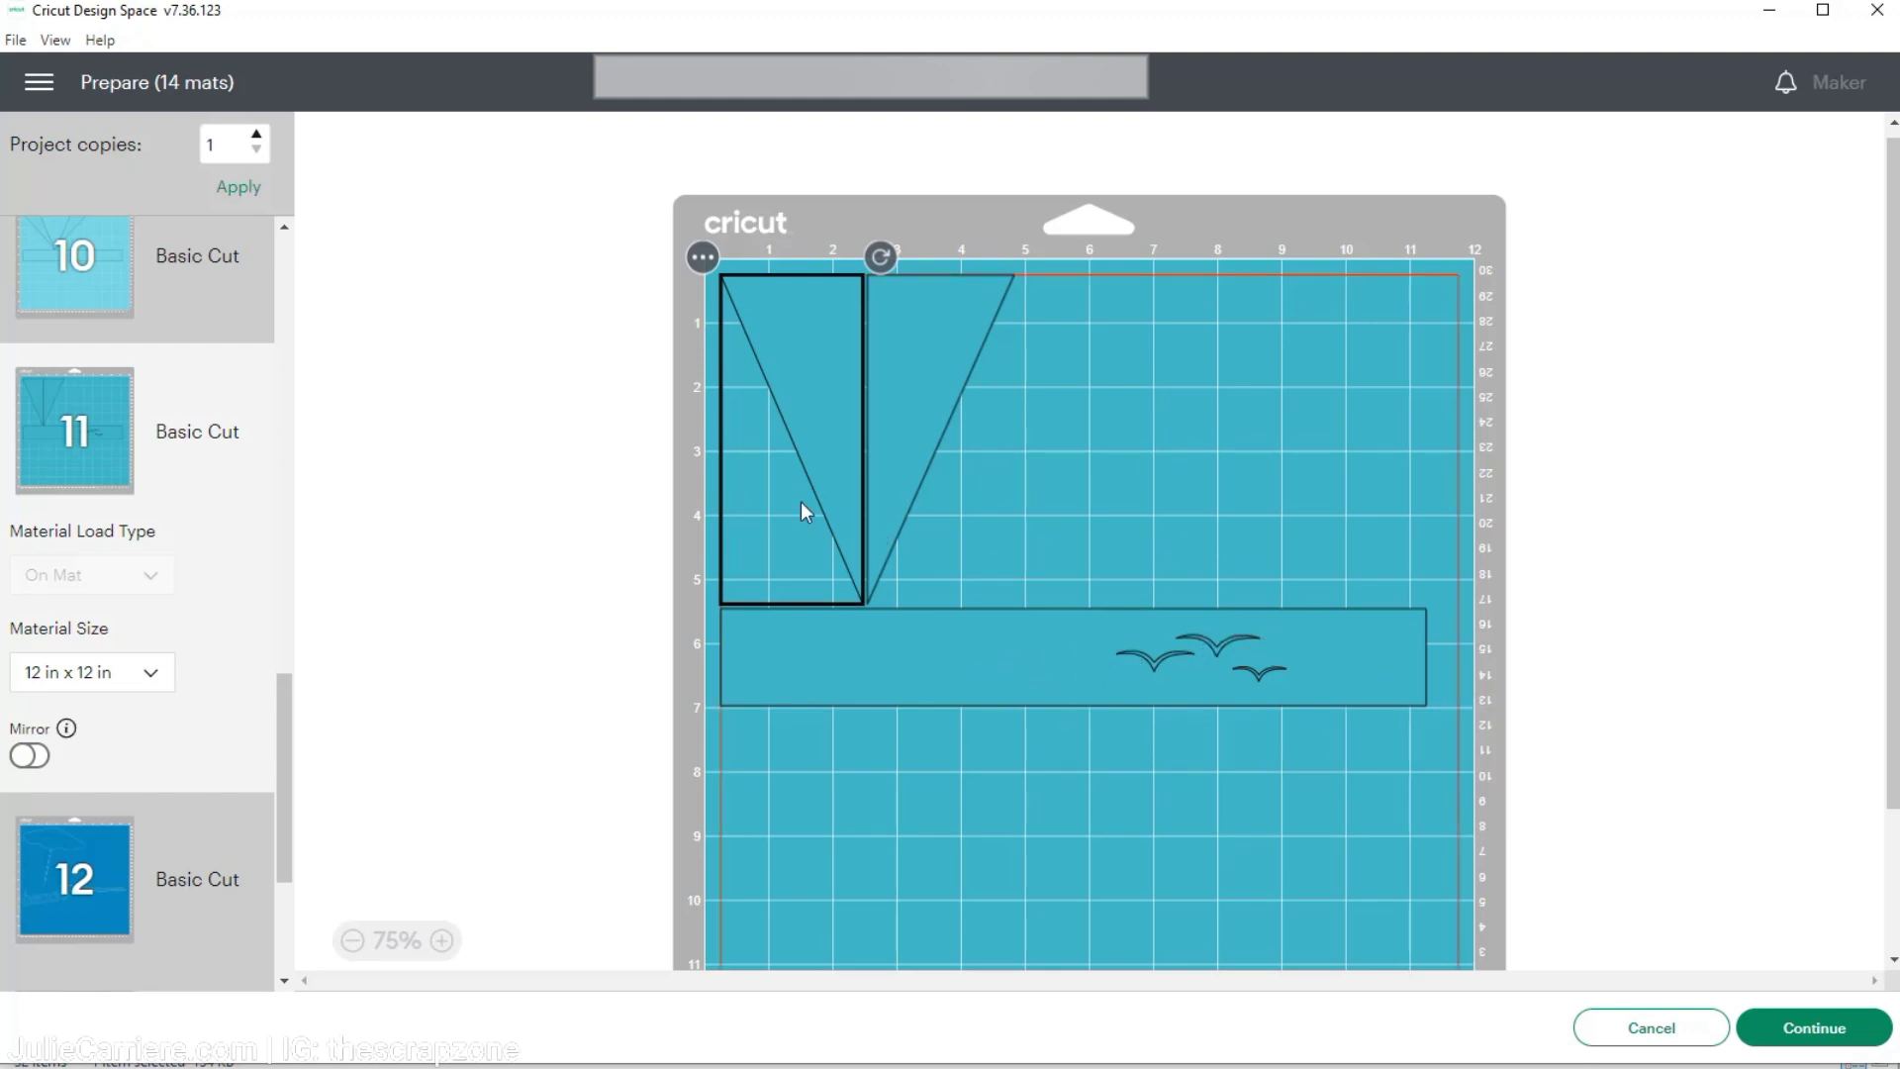
# On mat 12, move the word "beach" and the two wavy strips up into the free space beside the umbrella pole
pyautogui.scroll(3, 102, 418)
pyautogui.click(81, 450)
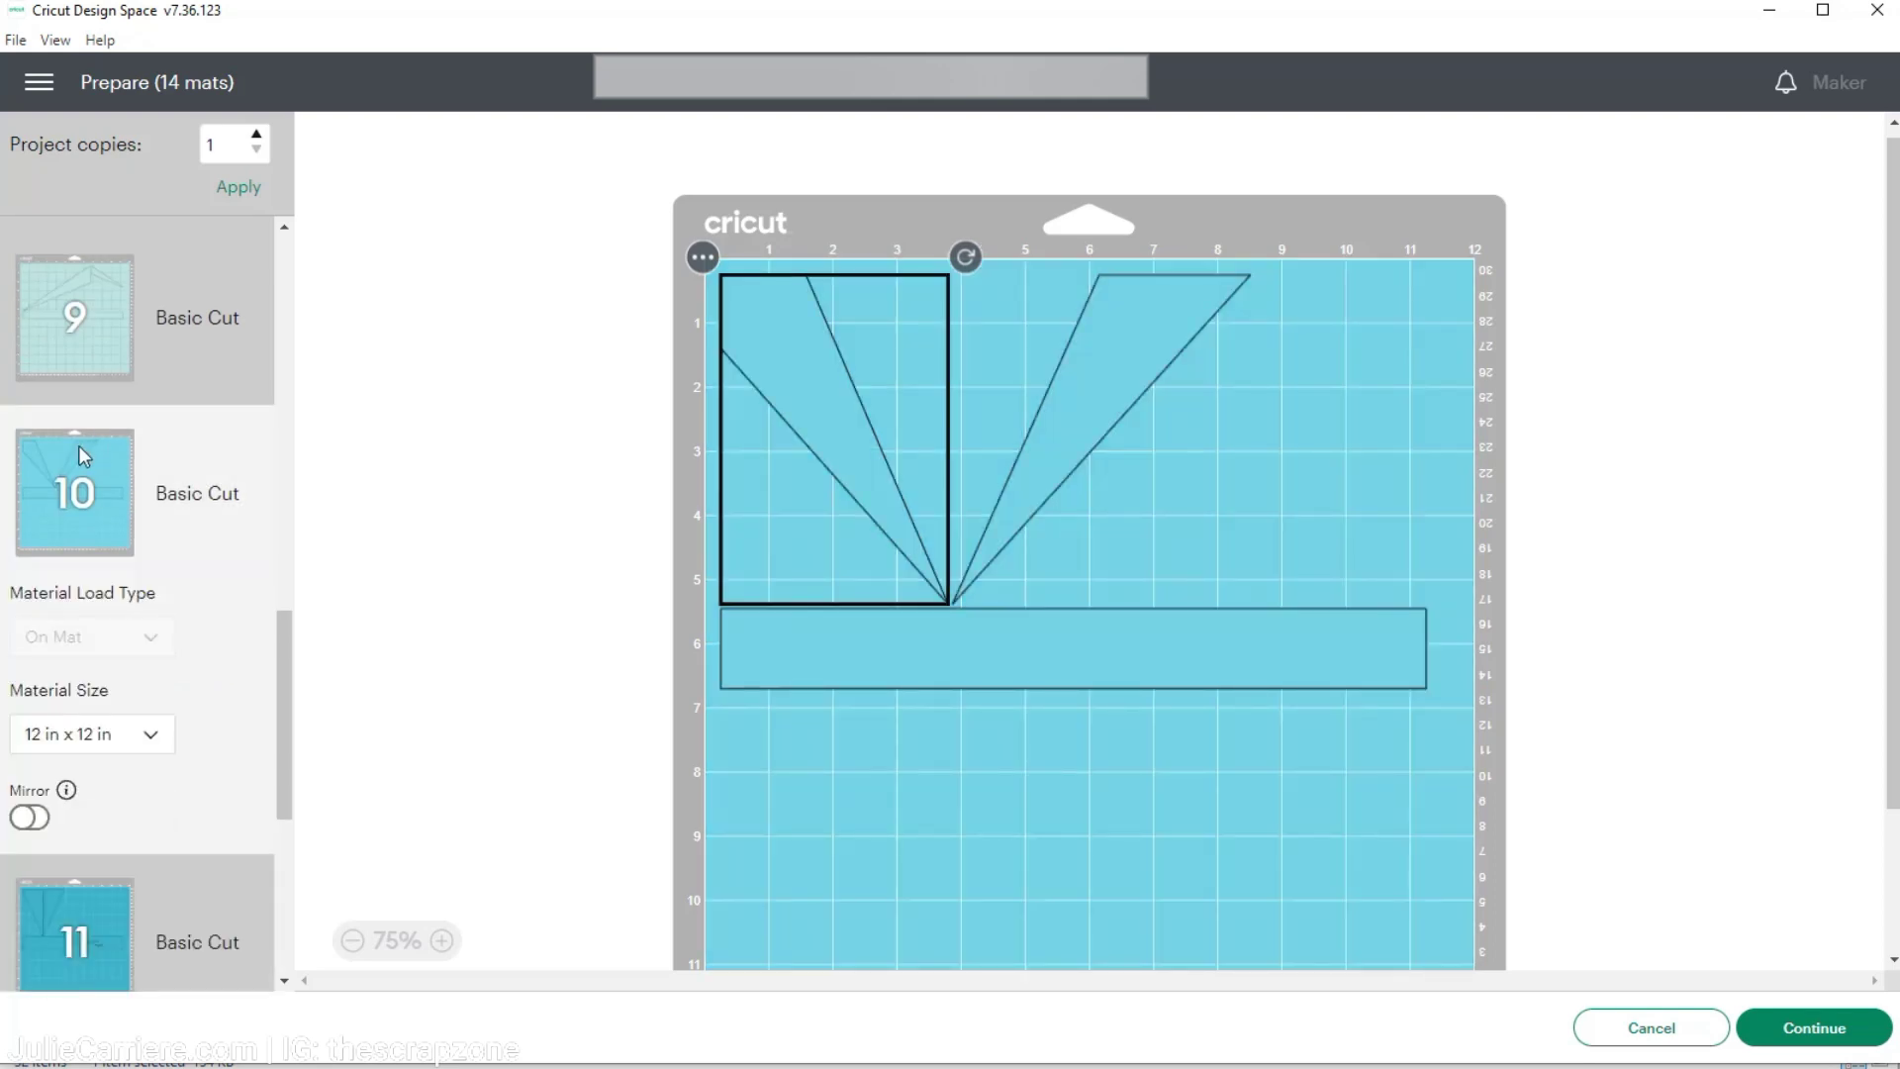
pyautogui.scroll(-5, 79, 447)
pyautogui.click(57, 561)
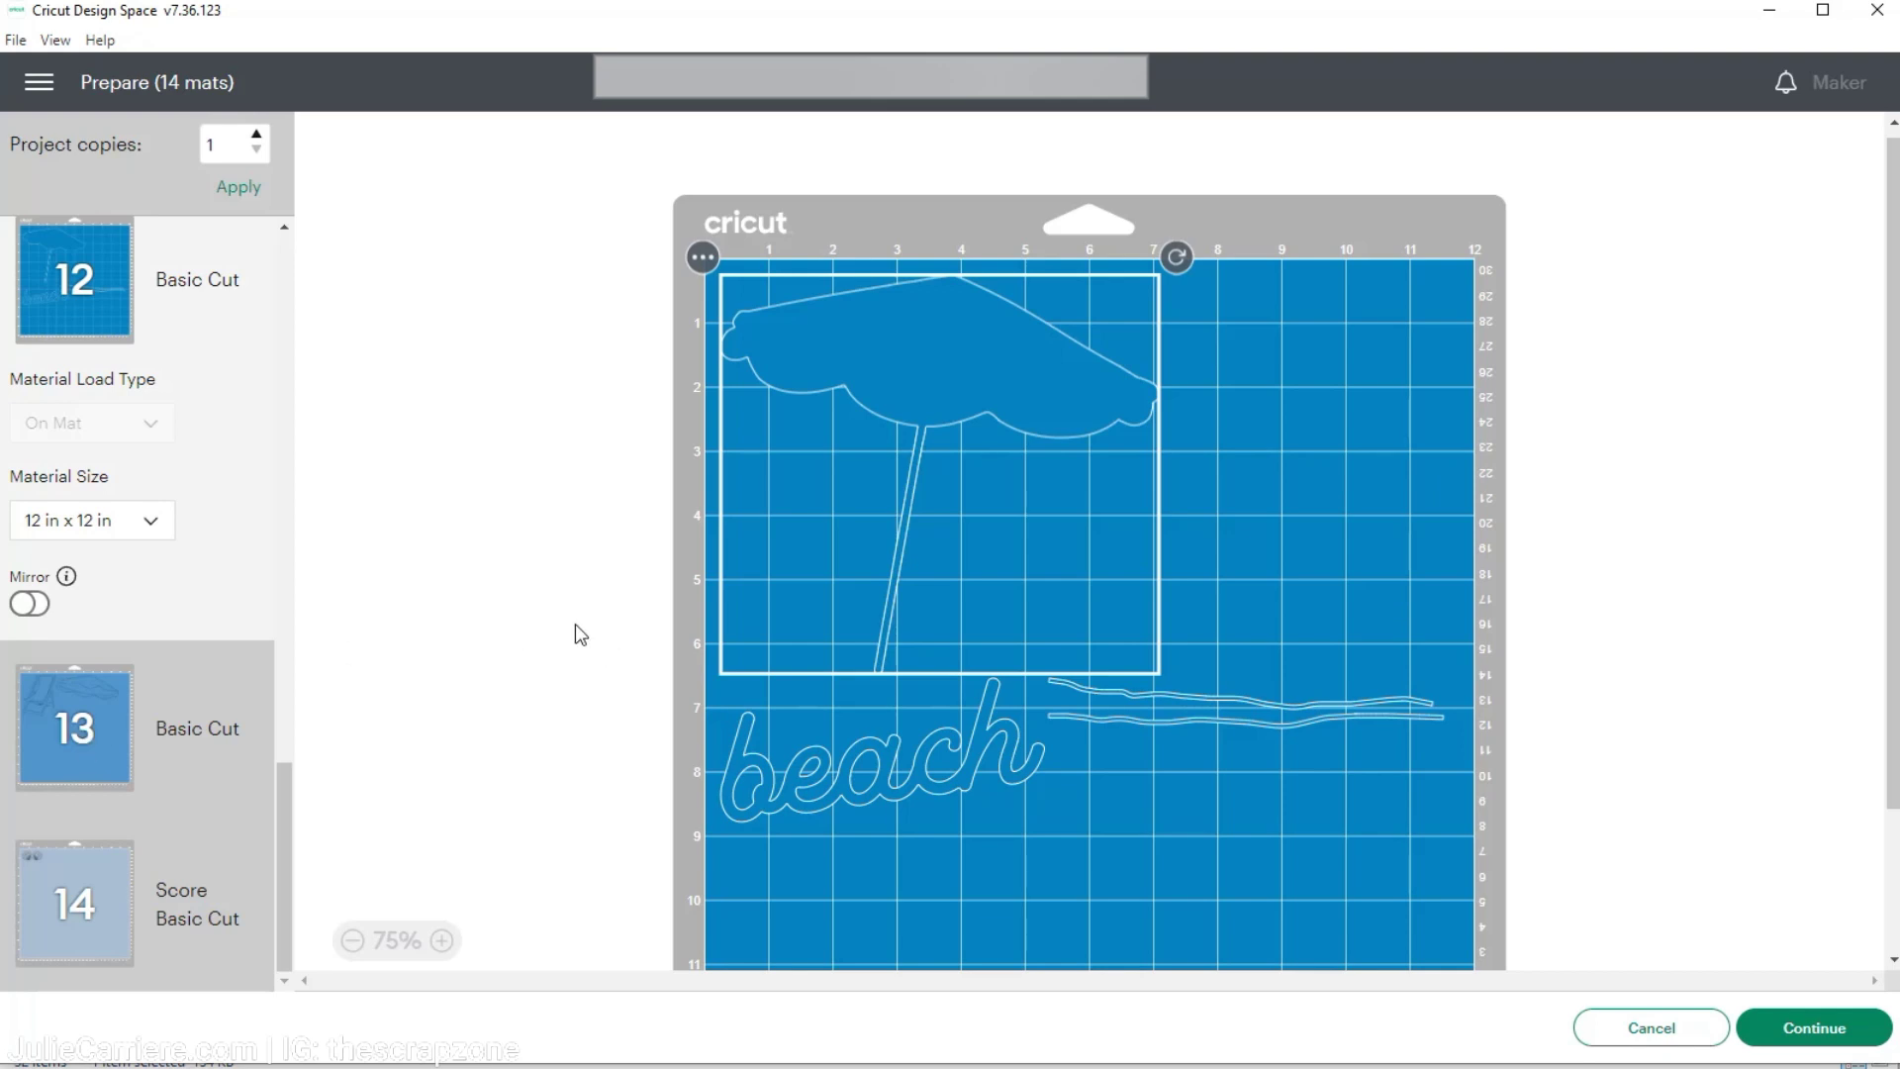
pyautogui.moveTo(906, 777); pyautogui.dragTo(1060, 521)
pyautogui.click(1082, 631)
pyautogui.moveTo(1187, 704); pyautogui.dragTo(1119, 596)
pyautogui.moveTo(1192, 712)
pyautogui.mouseDown()
pyautogui.moveTo(1128, 635)
pyautogui.moveTo(1139, 623)
pyautogui.mouseUp()
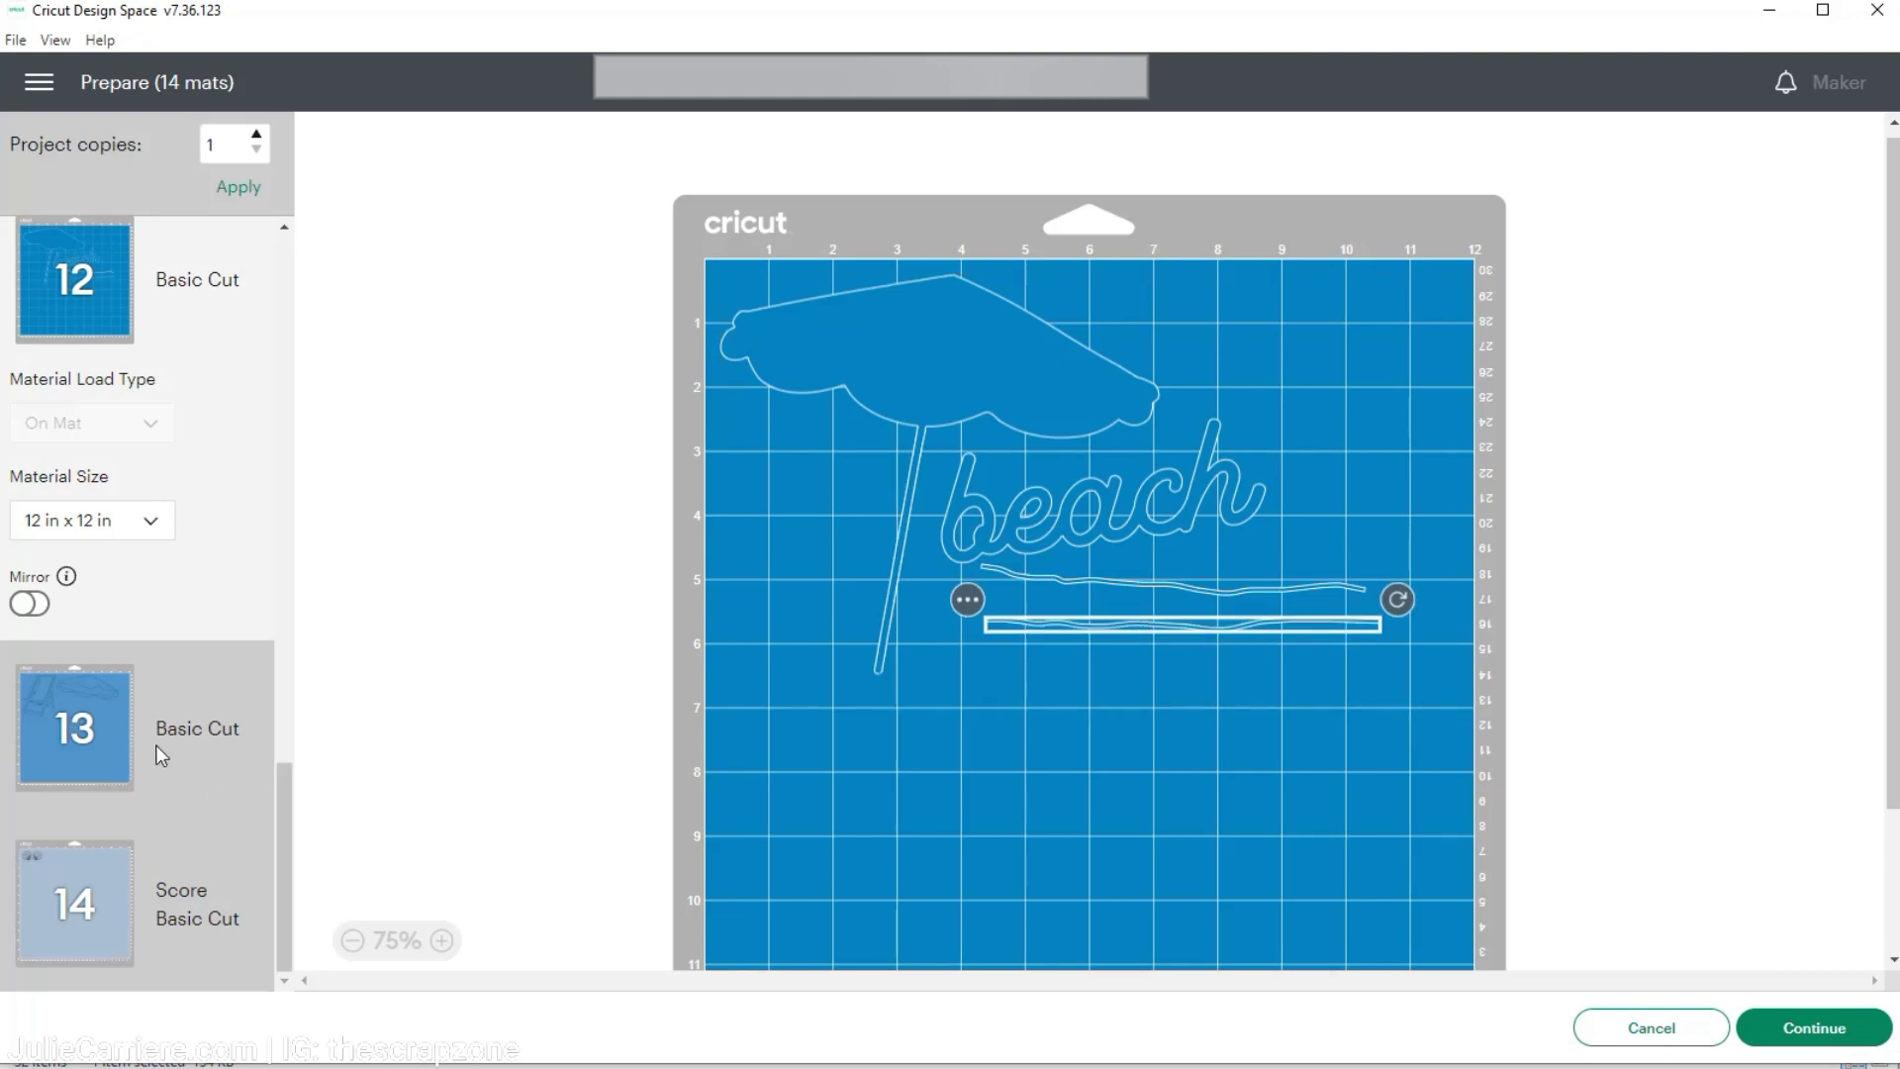
# On mat 10, rotate the right-hand sky ray nearly horizontal and place it in the mat's upper right corner
pyautogui.scroll(12, 158, 754)
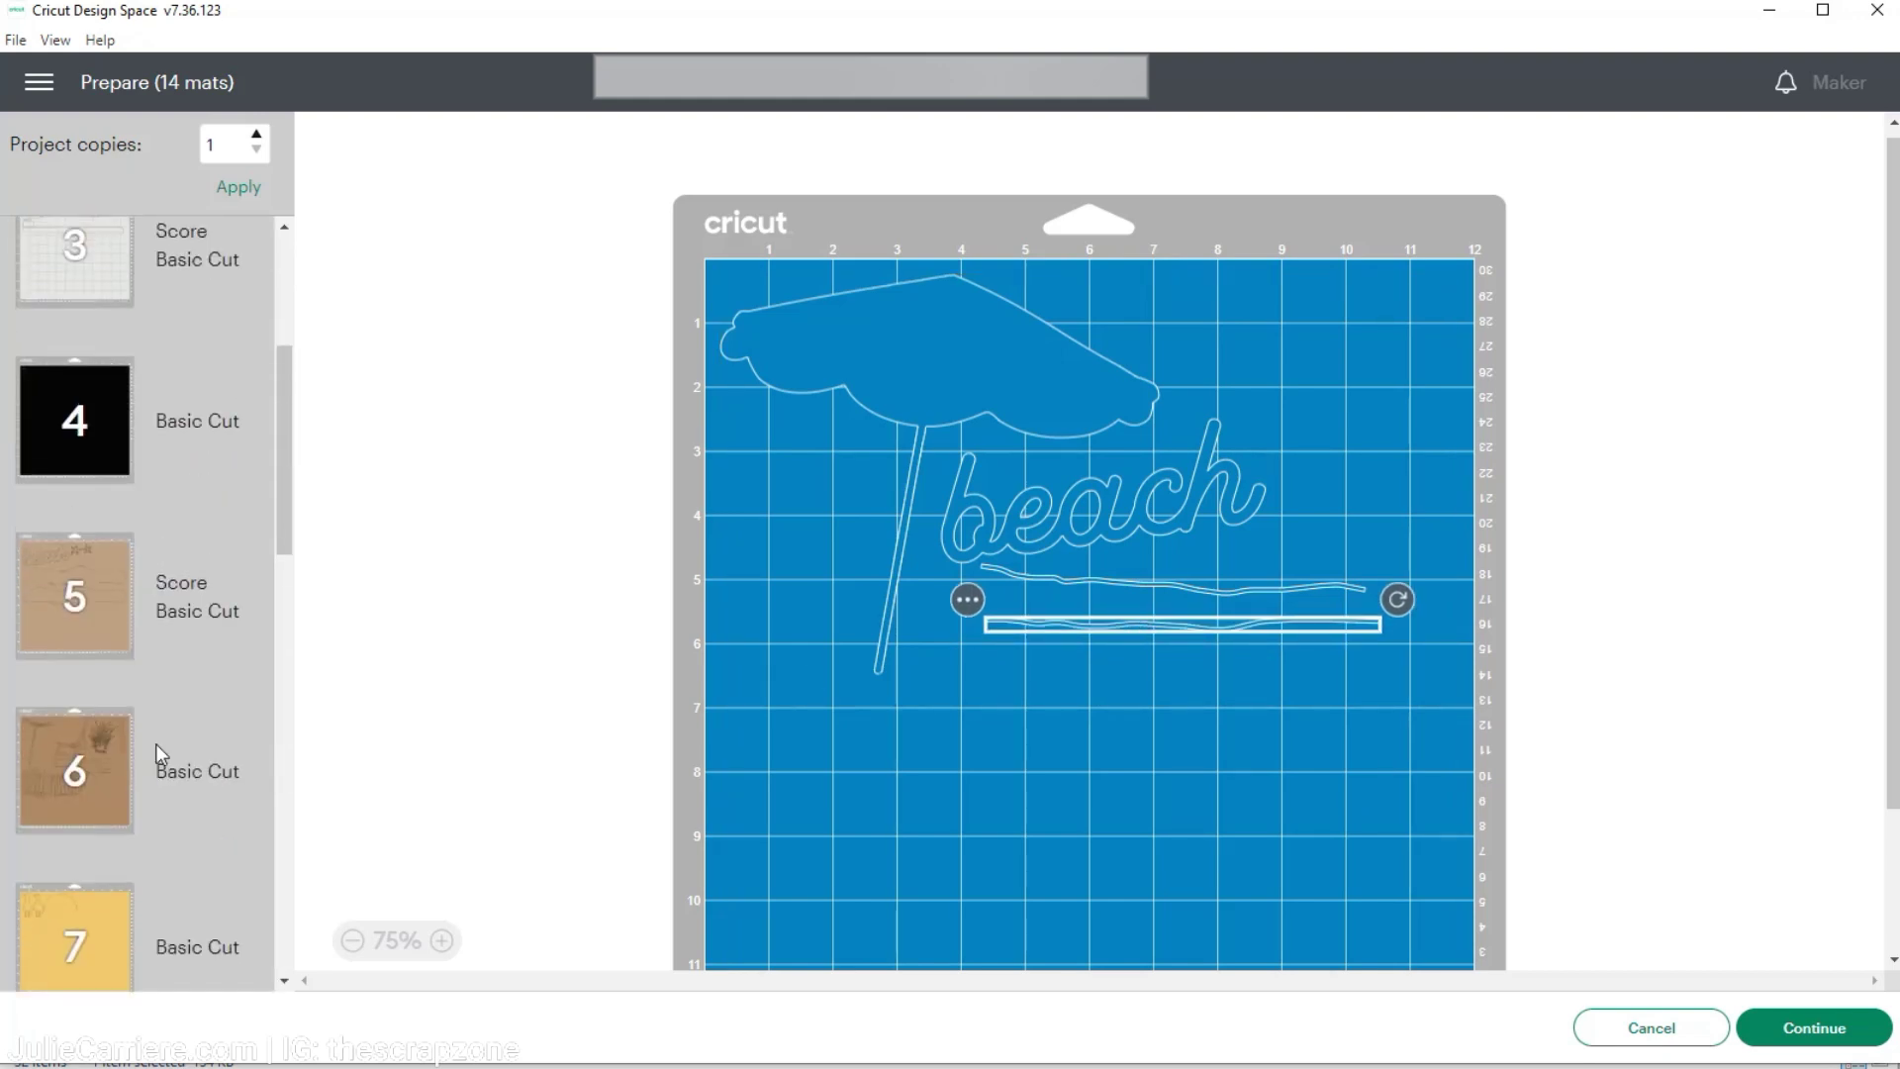
pyautogui.scroll(-5, 157, 744)
pyautogui.click(98, 608)
pyautogui.click(870, 494)
pyautogui.scroll(-2, 899, 660)
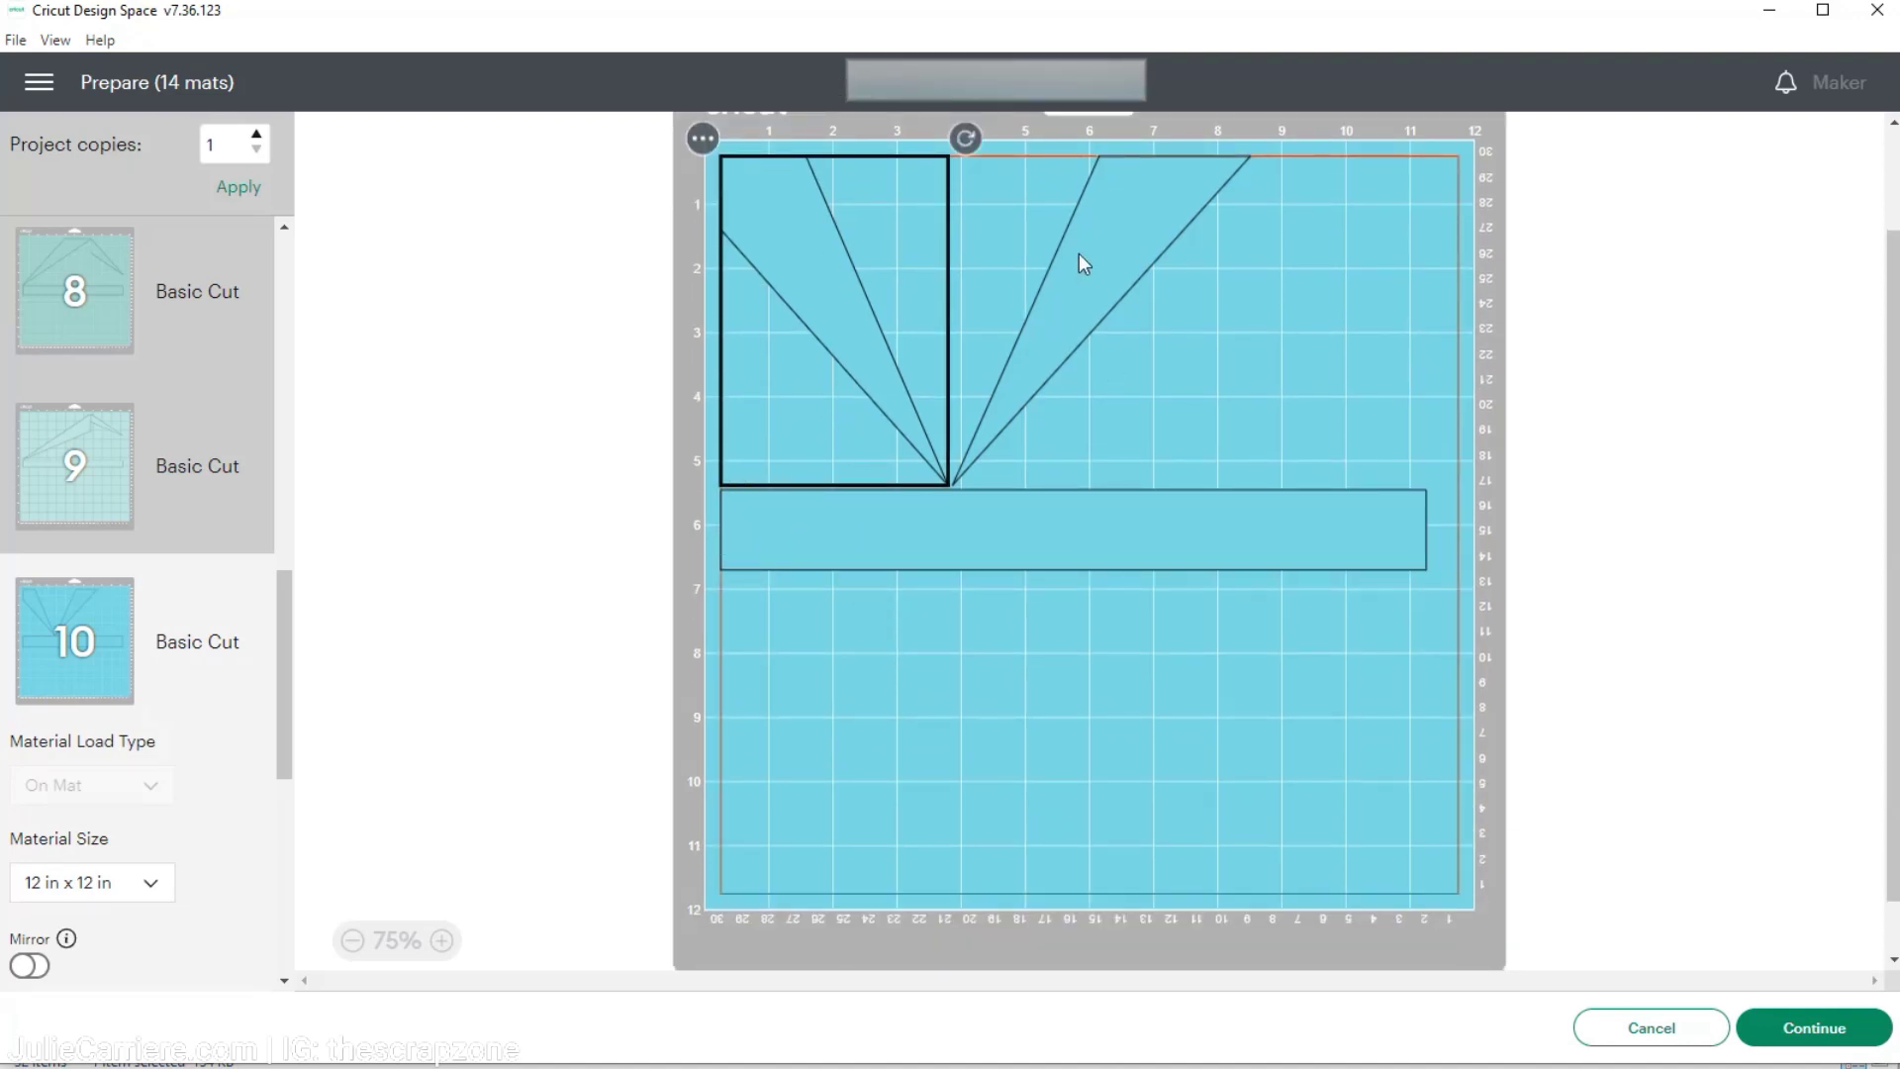
pyautogui.moveTo(1094, 239); pyautogui.dragTo(1346, 352)
pyautogui.moveTo(1271, 297); pyautogui.dragTo(1316, 220)
# Rotate the other sky ray until its tip points right and nest it against the first ray along the mat's upper edge
pyautogui.click(801, 308)
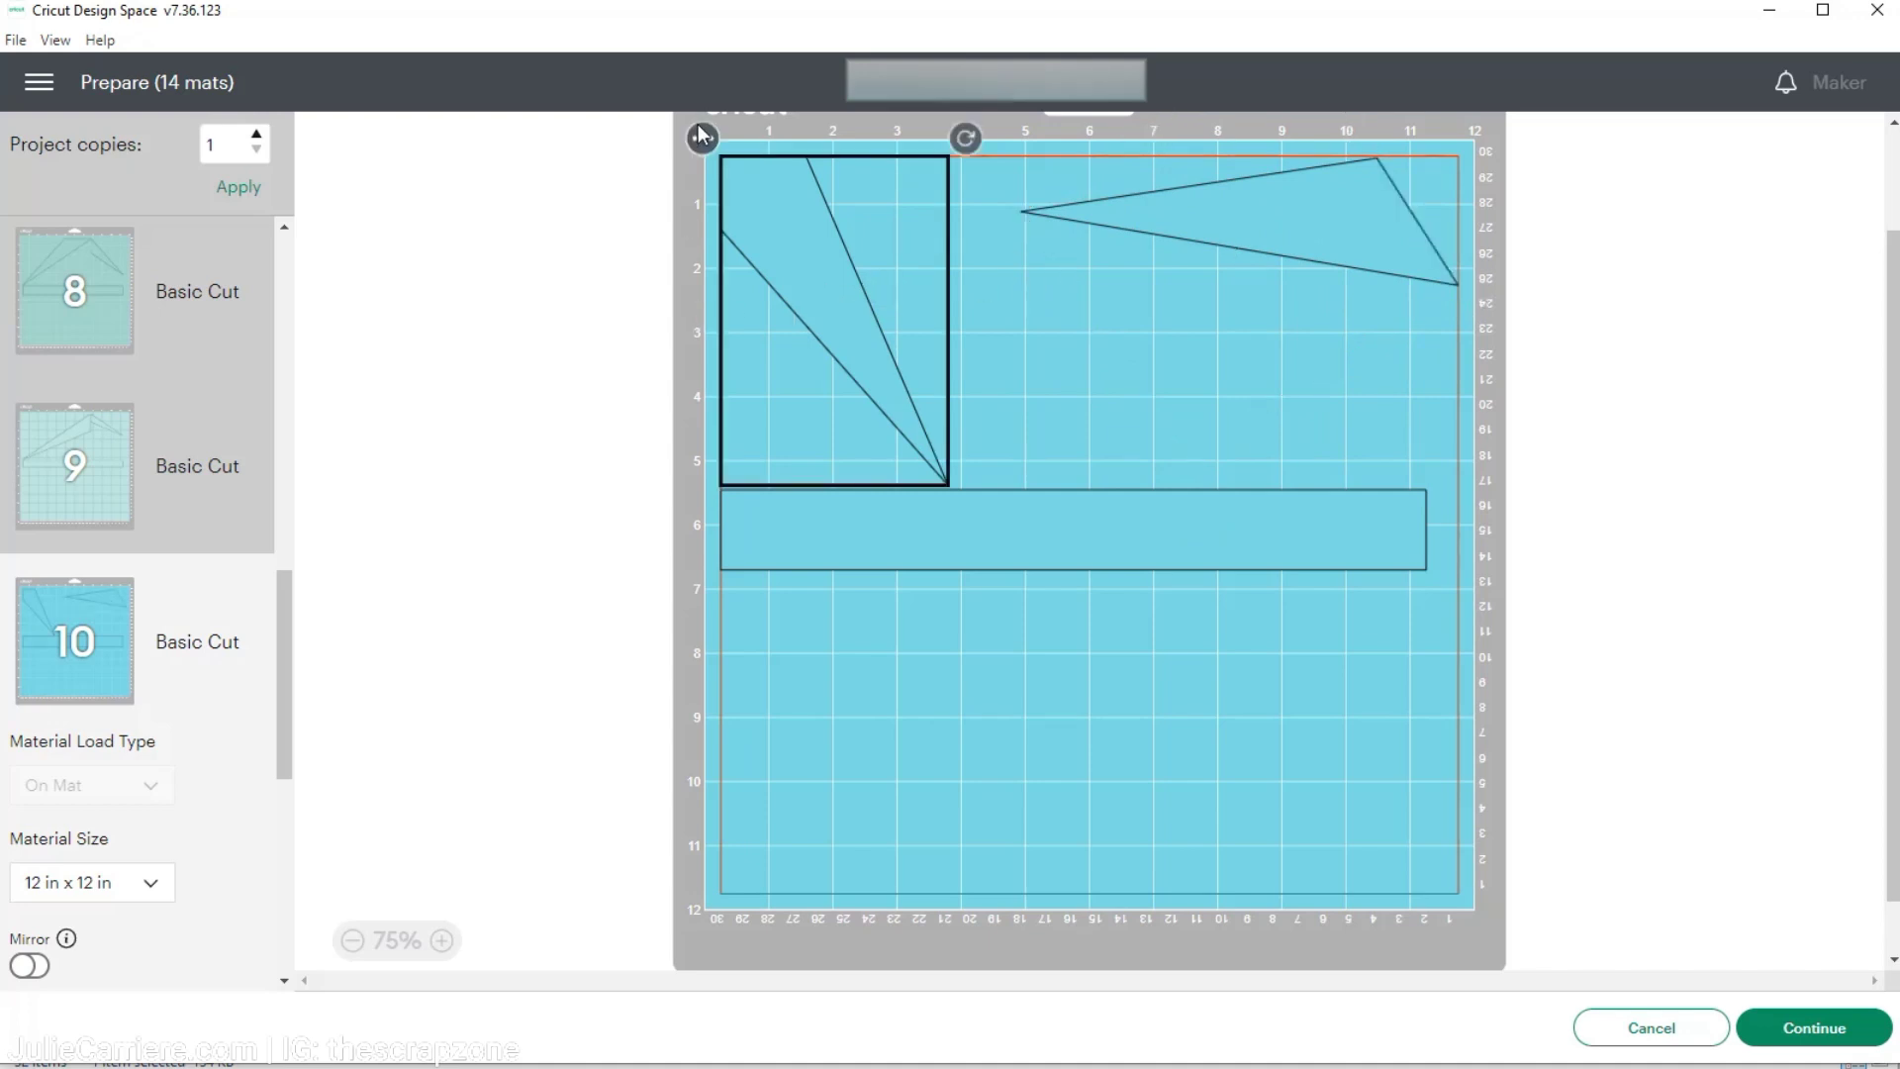
pyautogui.moveTo(966, 141); pyautogui.dragTo(920, 510)
pyautogui.moveTo(908, 345)
pyautogui.mouseDown()
pyautogui.moveTo(895, 299)
pyautogui.moveTo(1114, 307)
pyautogui.moveTo(878, 328)
pyautogui.mouseUp()
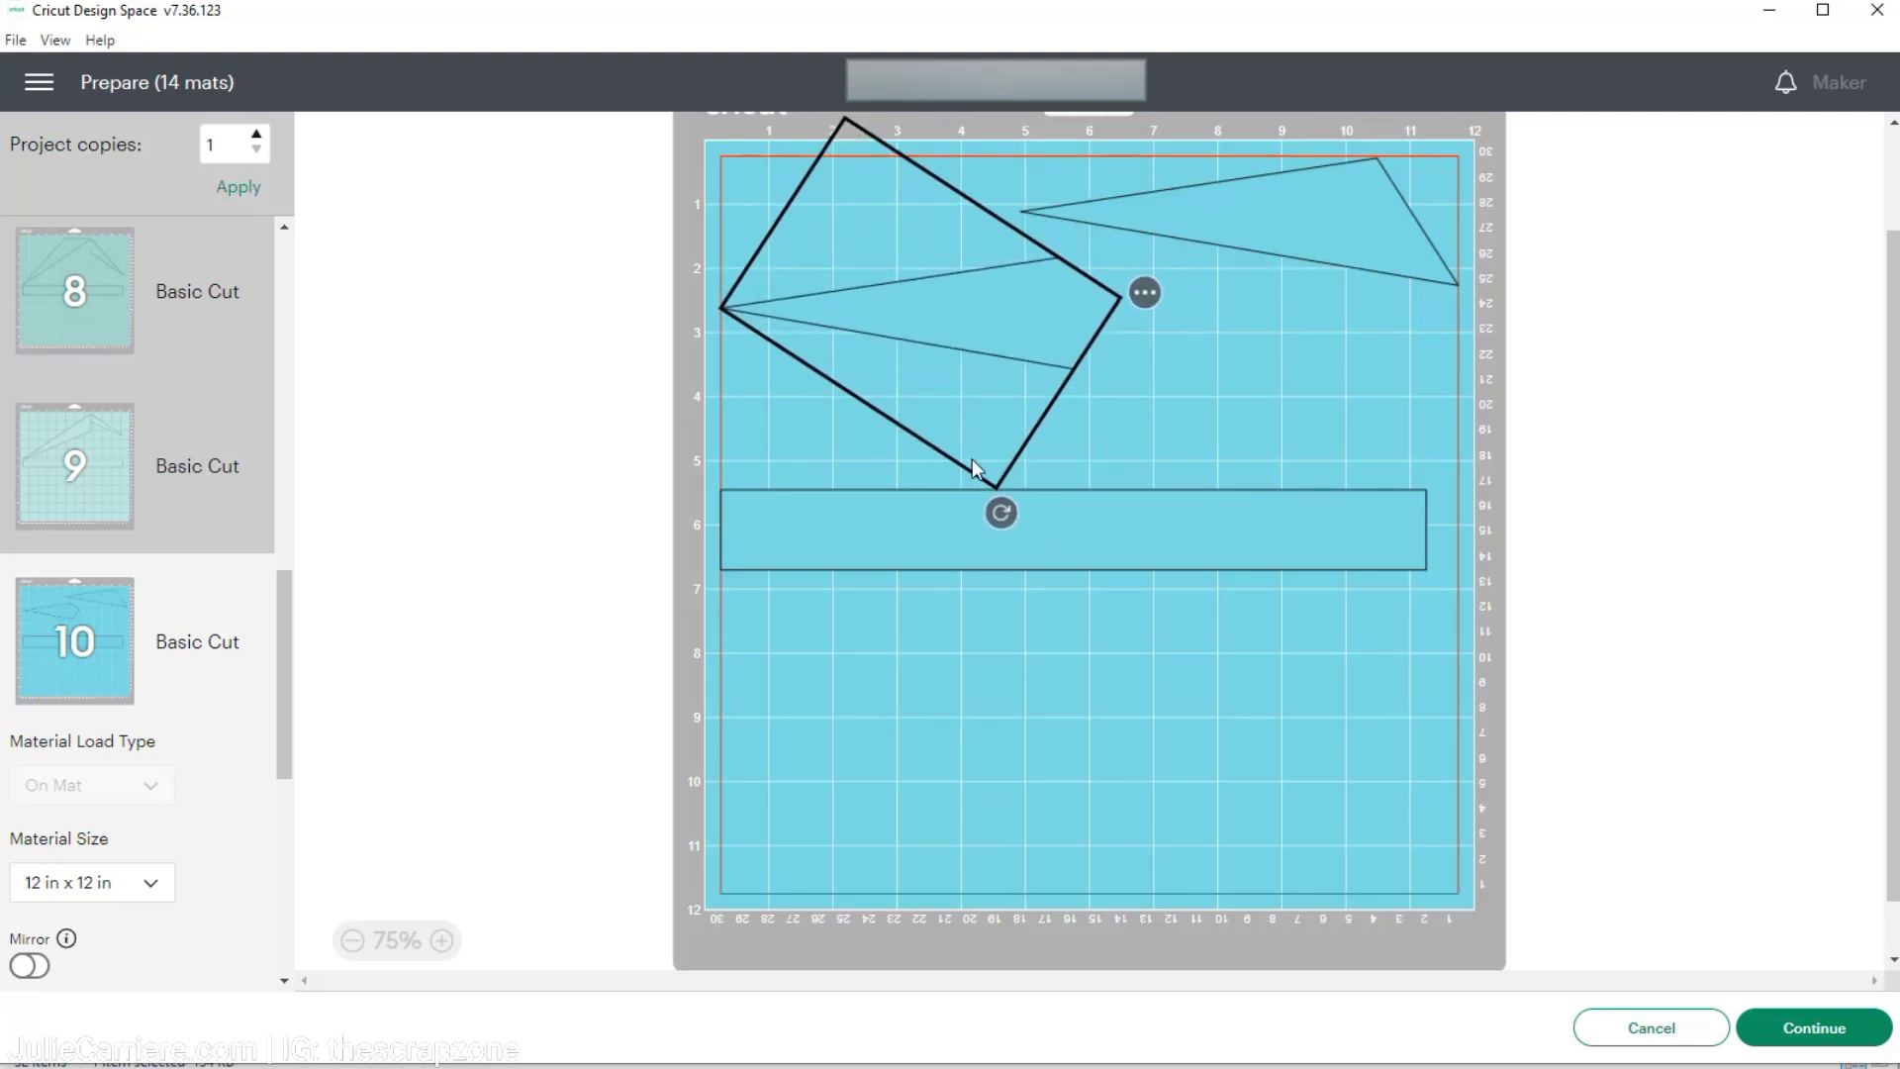
pyautogui.moveTo(1000, 512); pyautogui.dragTo(846, 94)
pyautogui.moveTo(884, 311); pyautogui.dragTo(835, 247)
# Move the long sky strip up just below the two rays on mat 10 and cancel mat preparation to return to the canvas
pyautogui.moveTo(962, 556); pyautogui.dragTo(965, 377)
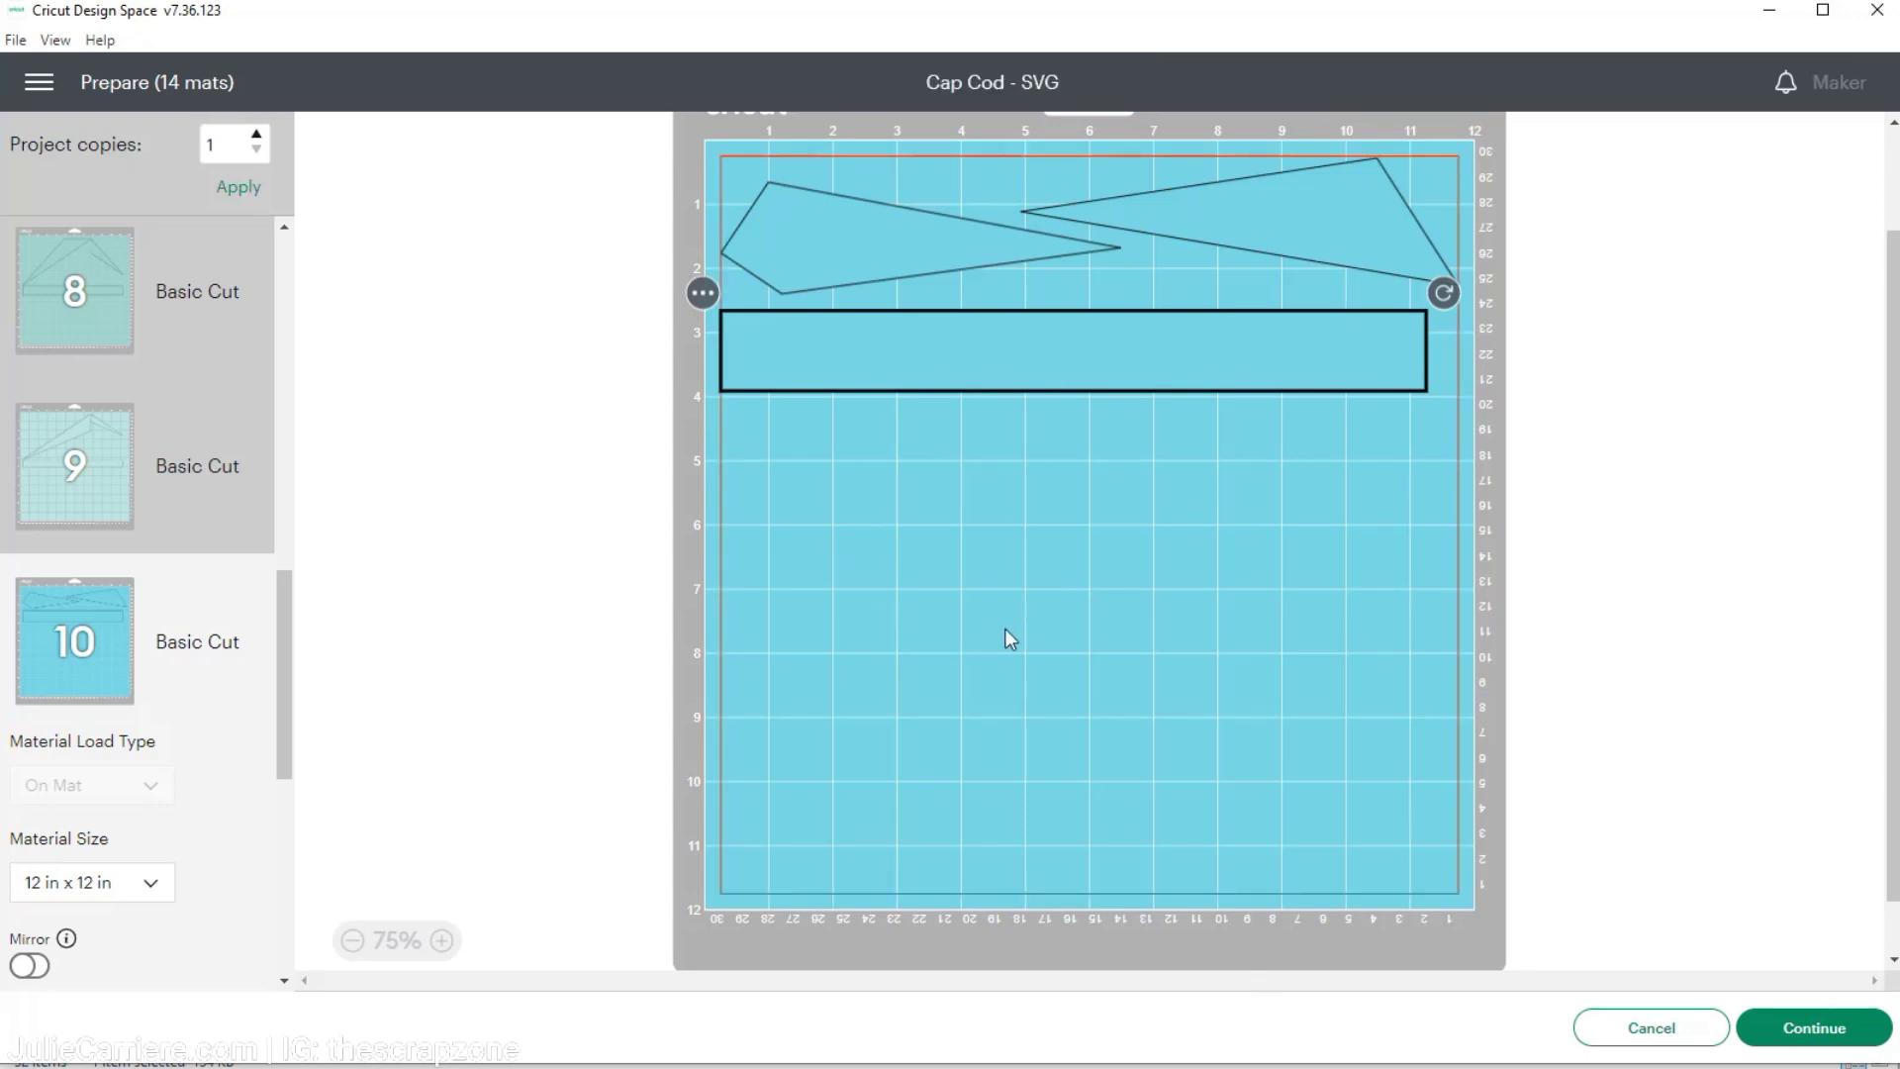
pyautogui.scroll(-1, 1145, 716)
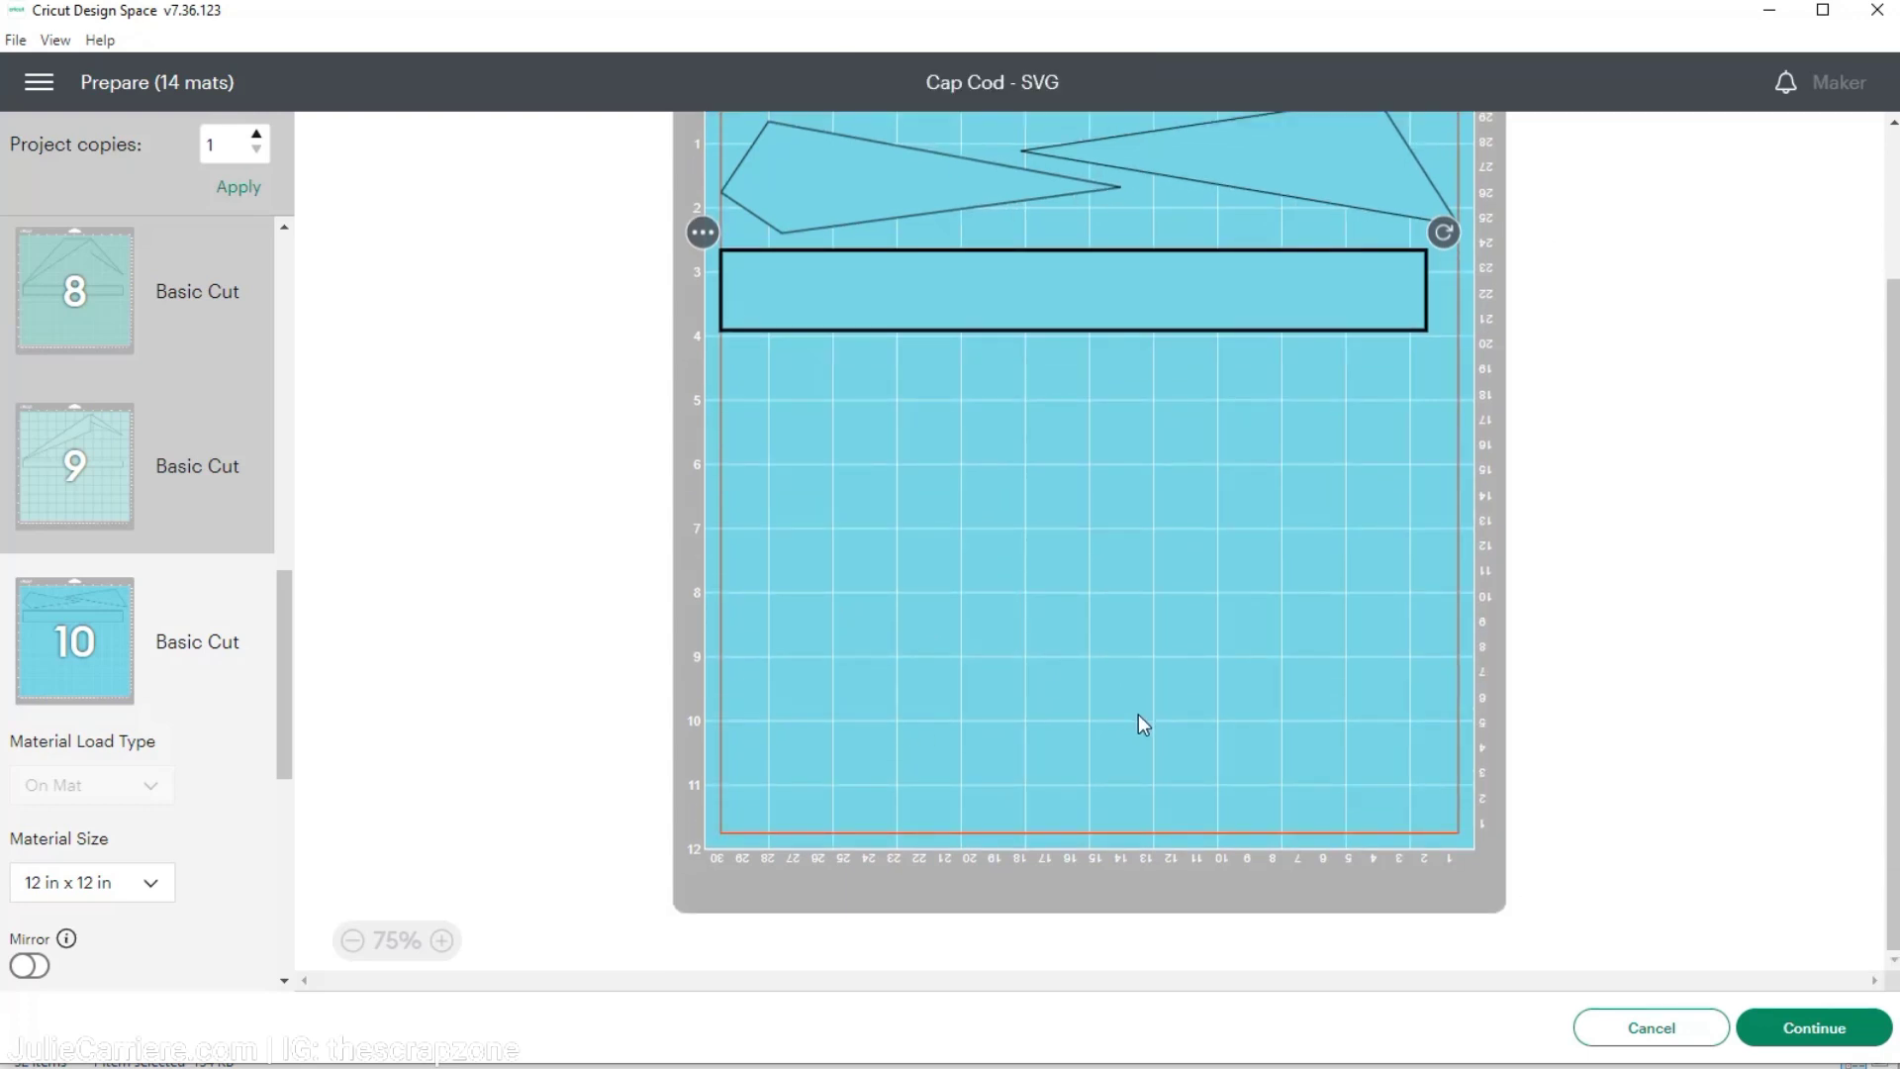
pyautogui.scroll(3, 1138, 715)
pyautogui.click(1677, 1029)
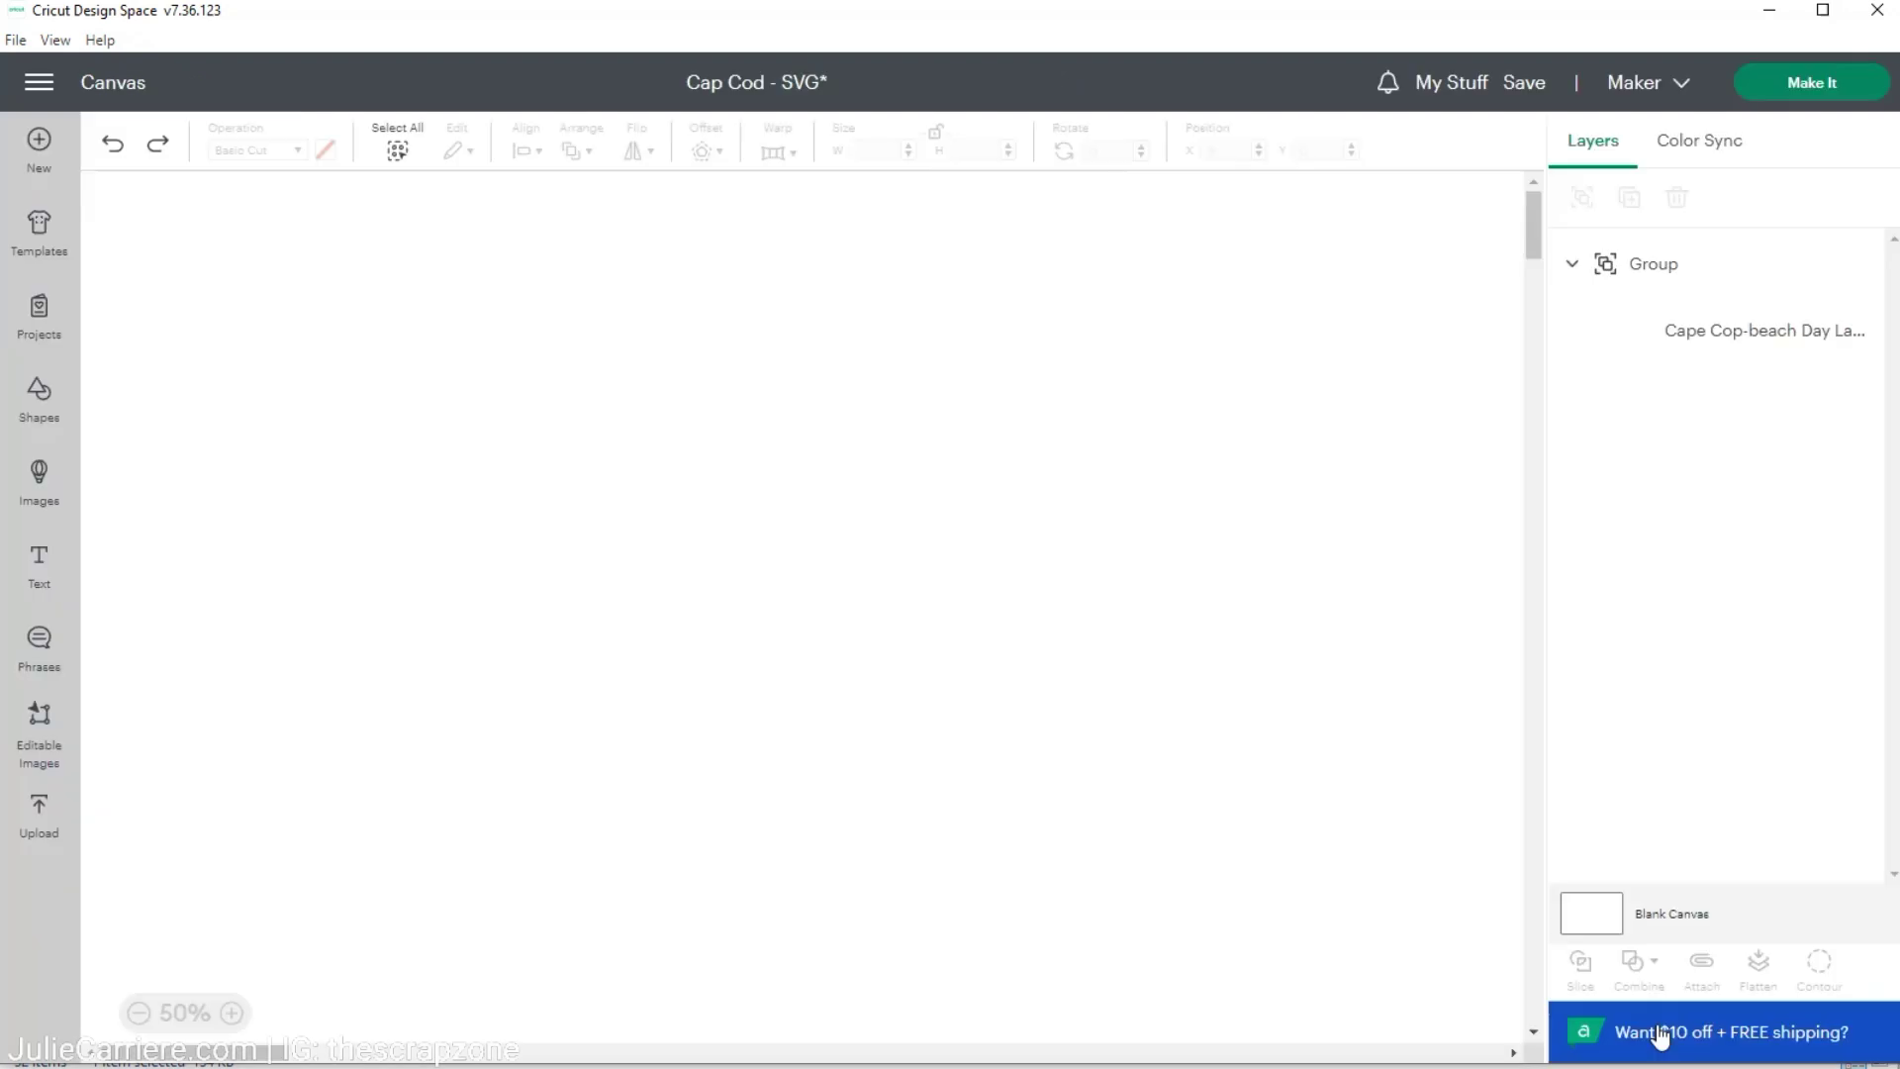